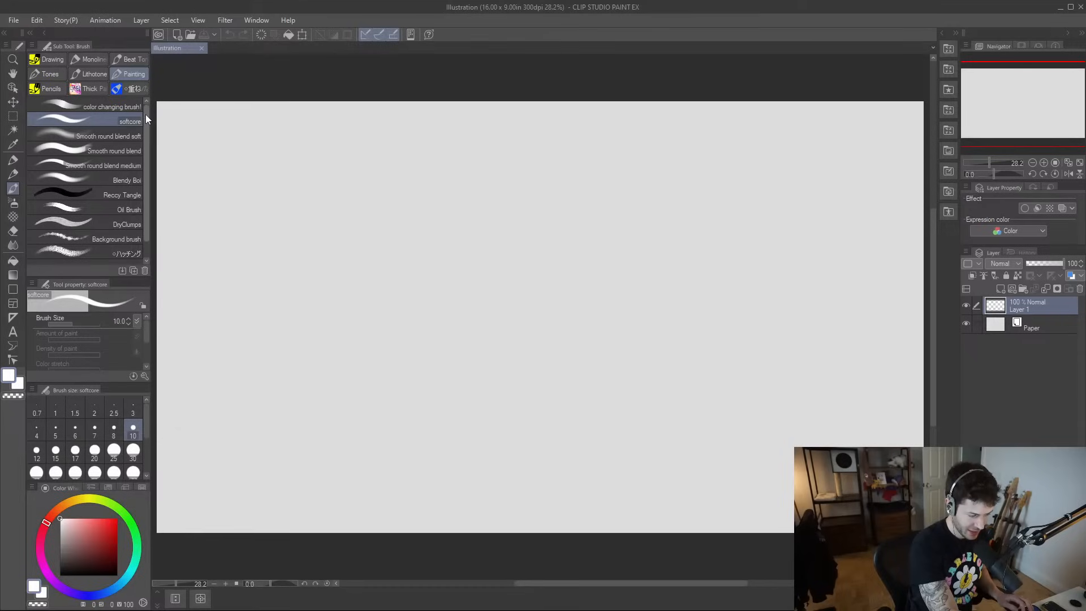
- Switch to the Drawing brush group with black as the colour and handwrite the title "ART BLOCK REASONS:" across the canvas's upper edge
left_click(54, 60)
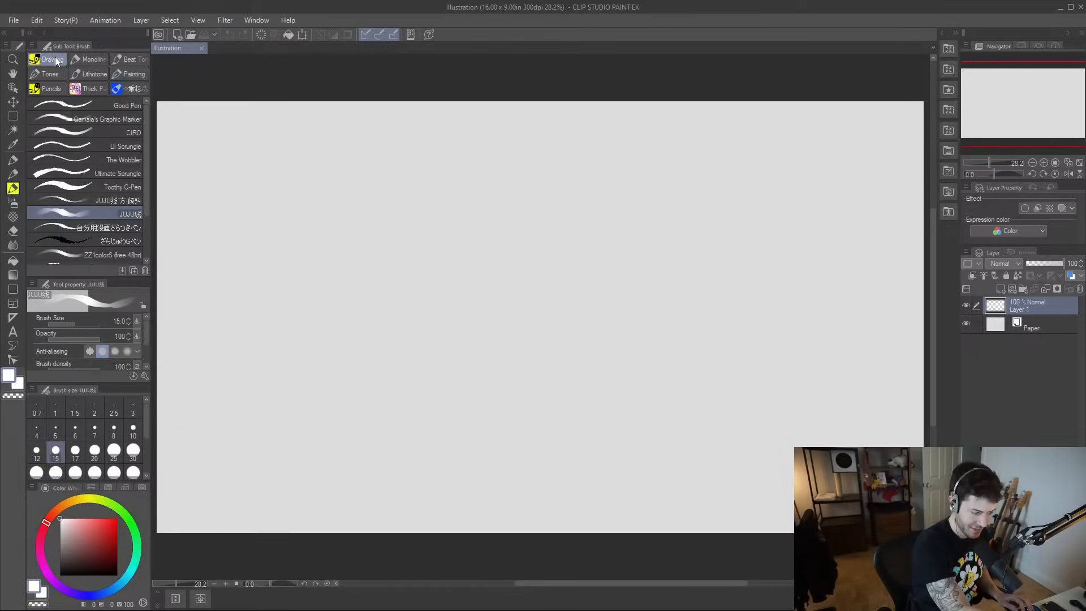
left_click_drag(56, 551, 57, 591)
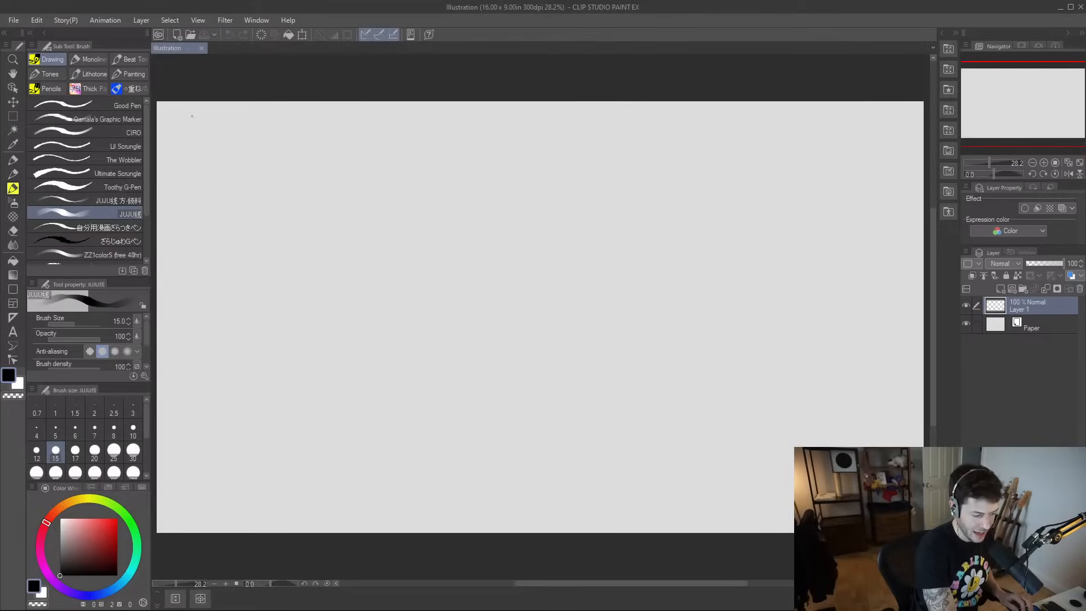
mouse_move(186, 118)
left_mouse_down()
mouse_move(180, 146)
mouse_move(197, 149)
left_mouse_up()
left_click_drag(183, 137, 201, 149)
mouse_move(202, 121)
left_mouse_down()
mouse_move(216, 149)
mouse_move(228, 146)
left_mouse_up()
mouse_move(218, 121)
left_mouse_down()
mouse_move(262, 121)
mouse_move(265, 149)
mouse_move(299, 142)
left_mouse_up()
mouse_move(311, 122)
left_mouse_down()
mouse_move(305, 130)
mouse_move(311, 121)
left_mouse_up()
mouse_move(333, 119)
left_mouse_down()
mouse_move(323, 124)
mouse_move(334, 142)
left_mouse_up()
mouse_move(339, 120)
left_mouse_down()
mouse_move(339, 142)
mouse_move(341, 130)
left_mouse_up()
mouse_move(342, 132)
left_mouse_down()
mouse_move(354, 147)
mouse_move(393, 120)
mouse_move(413, 149)
left_mouse_up()
left_click_drag(414, 120, 426, 120)
left_click_drag(414, 134, 424, 134)
left_click_drag(414, 147, 428, 147)
left_click_drag(437, 121, 445, 149)
mouse_move(432, 136)
left_mouse_down()
mouse_move(450, 144)
mouse_move(484, 122)
left_mouse_up()
left_click_drag(484, 122, 497, 147)
mouse_move(497, 146)
left_mouse_down()
mouse_move(499, 114)
mouse_move(511, 141)
left_mouse_up()
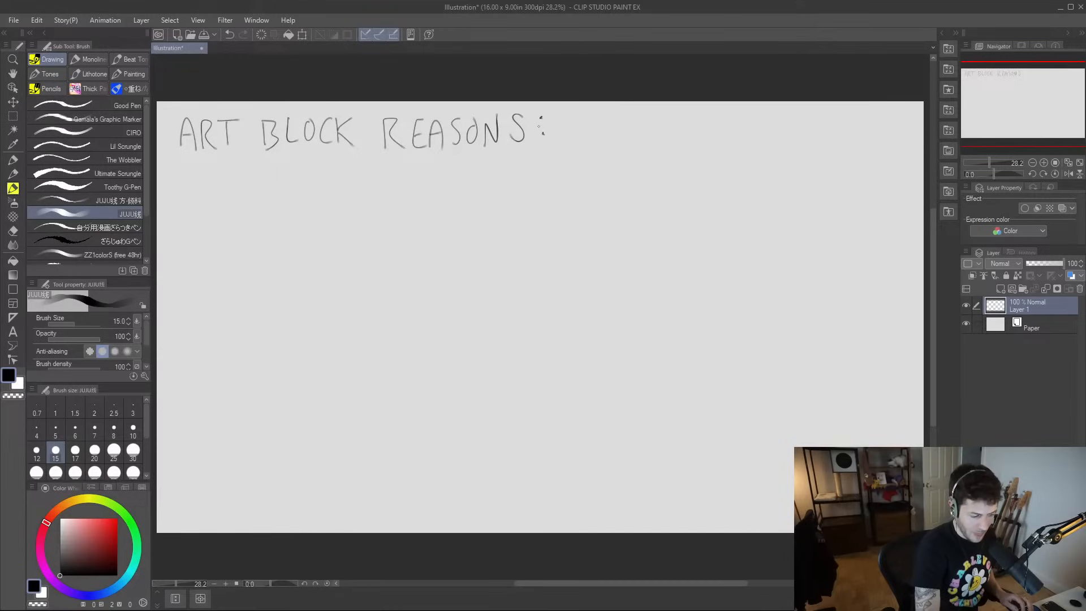
- Handwrite the first list entry, "1. FEAR", below the title
mouse_move(190, 185)
left_mouse_down()
mouse_move(191, 215)
mouse_move(205, 215)
left_mouse_up()
left_click(214, 215)
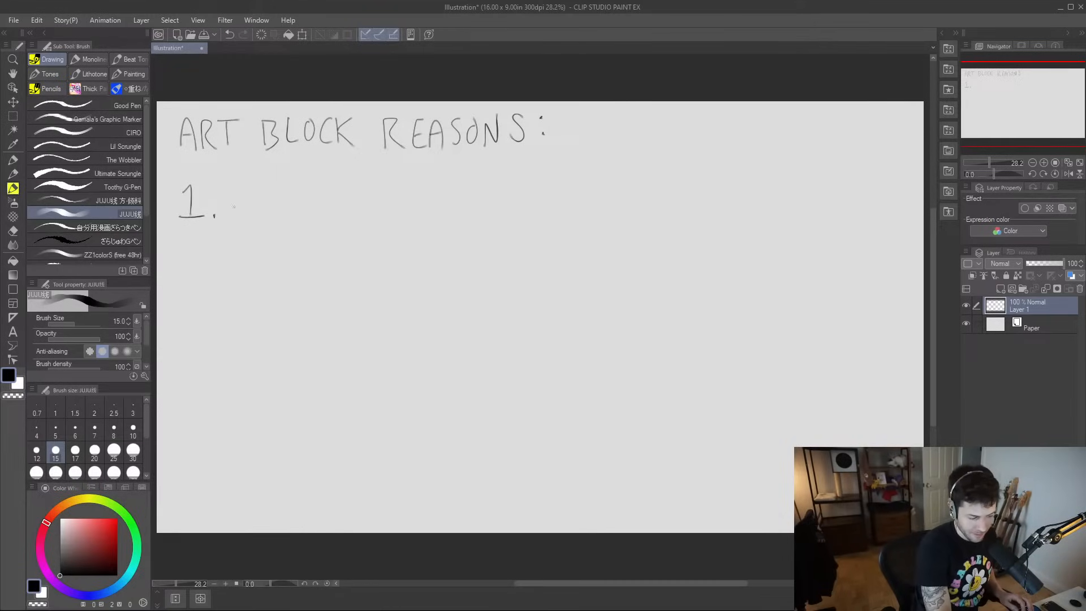
left_click_drag(235, 188, 233, 217)
mouse_move(233, 188)
left_mouse_down()
mouse_move(252, 186)
mouse_move(249, 200)
left_mouse_up()
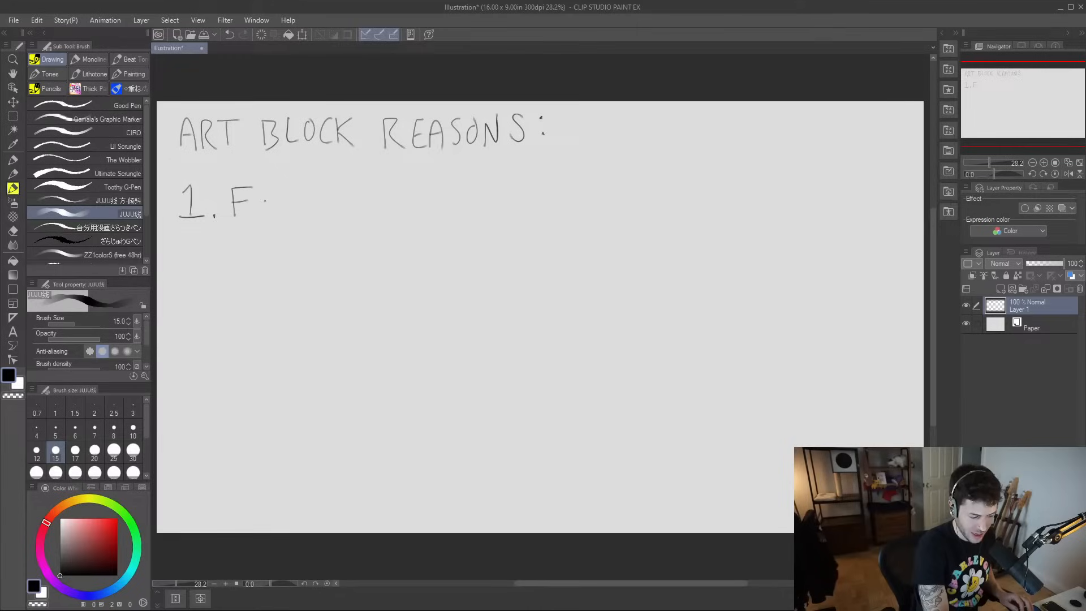
mouse_move(273, 187)
left_mouse_down()
mouse_move(264, 209)
mouse_move(267, 198)
mouse_move(320, 218)
left_mouse_up()
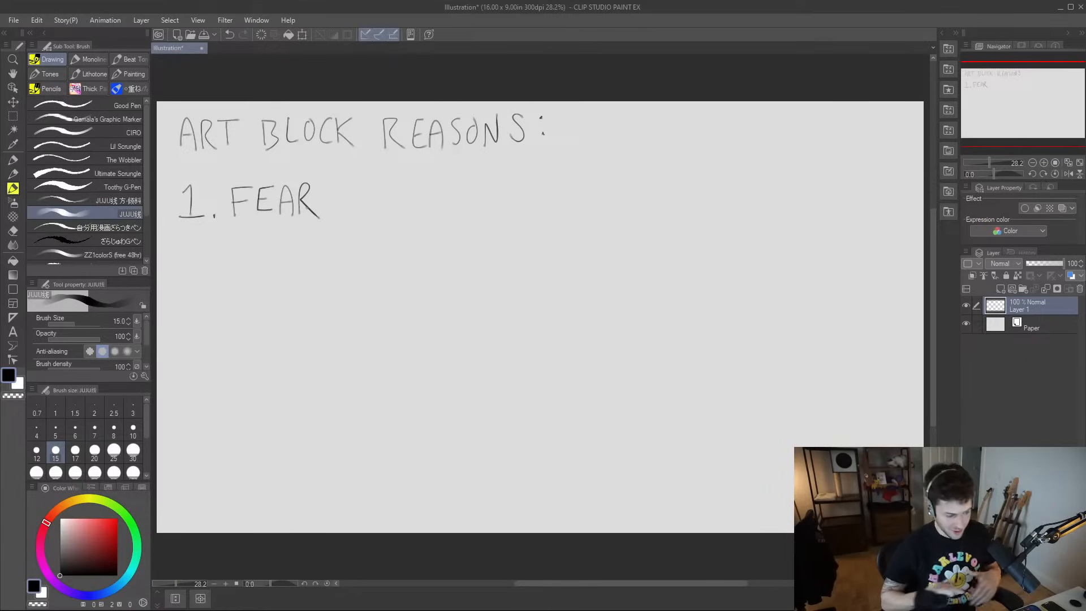
- Handwrite the second list entry, "2. STAGNATION", below "1. FEAR", redoing the final letter
mouse_move(186, 241)
left_mouse_down()
mouse_move(178, 278)
mouse_move(209, 278)
left_mouse_up()
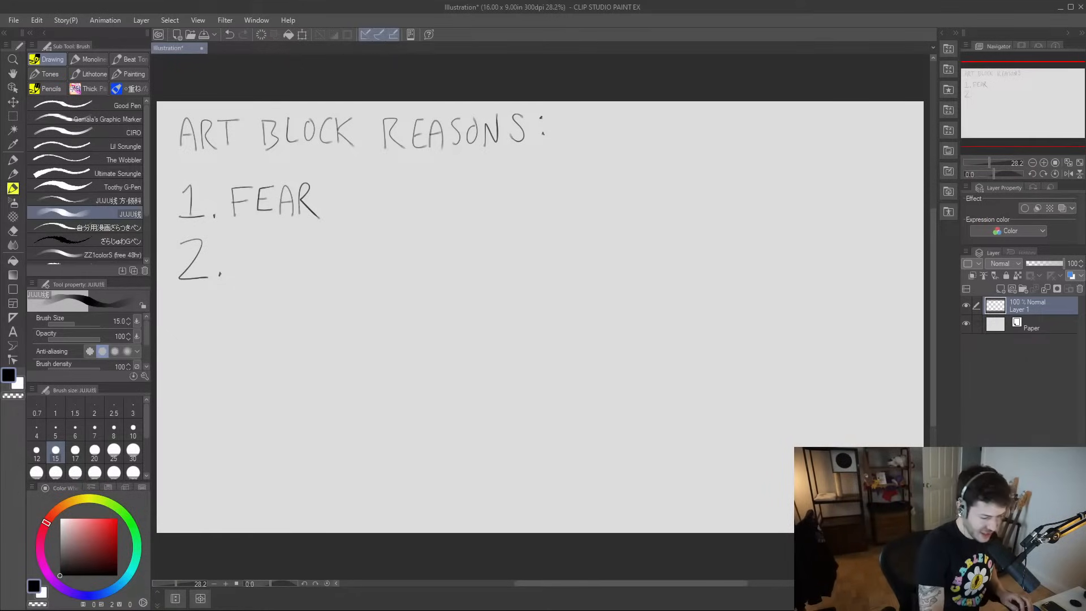
mouse_move(248, 243)
left_mouse_down()
mouse_move(233, 271)
mouse_move(262, 275)
mouse_move(272, 243)
left_mouse_up()
mouse_move(275, 273)
left_mouse_down()
mouse_move(282, 242)
mouse_move(290, 271)
mouse_move(333, 236)
left_mouse_up()
mouse_move(336, 252)
left_mouse_down()
mouse_move(337, 268)
mouse_move(363, 270)
left_mouse_up()
mouse_move(348, 237)
left_mouse_down()
mouse_move(372, 236)
mouse_move(377, 256)
mouse_move(402, 239)
mouse_move(420, 270)
left_mouse_up()
key("ctrl+z")
left_click_drag(421, 269, 422, 236)
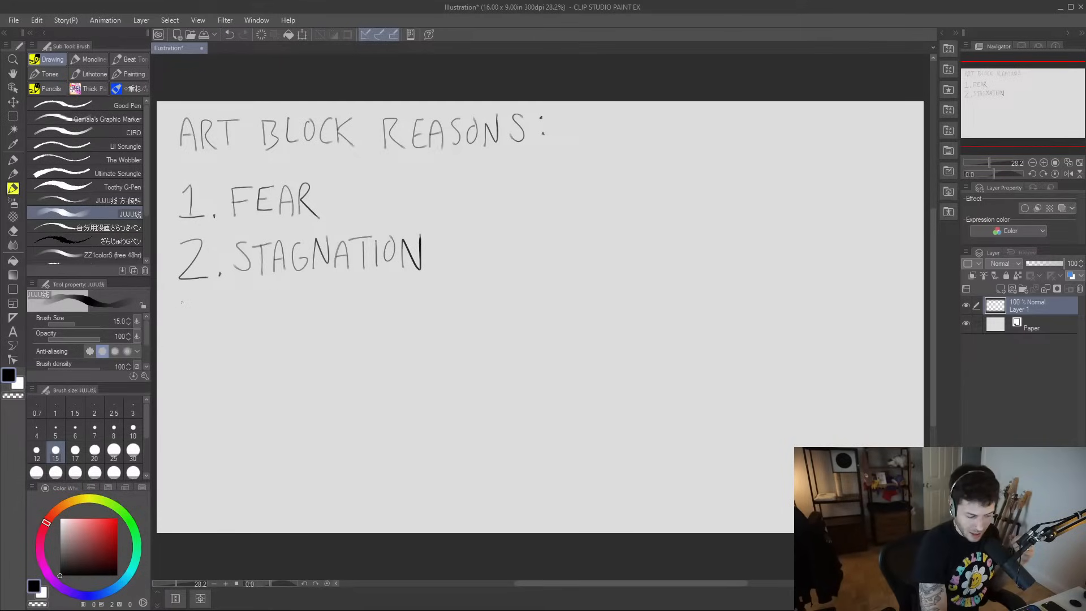
- Handwrite the third list entry, "3. FEELING OVERWHELMED", below "2. STAGNATION"
mouse_move(179, 302)
left_mouse_down()
mouse_move(198, 321)
mouse_move(182, 336)
left_mouse_up()
left_click(217, 330)
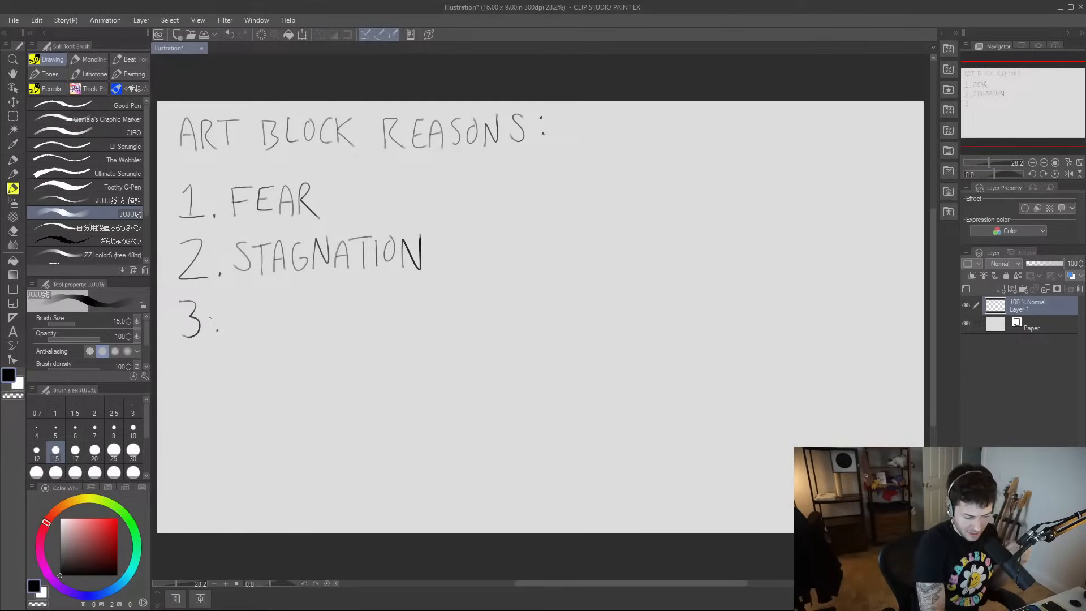
mouse_move(237, 302)
left_mouse_down()
mouse_move(236, 334)
mouse_move(254, 301)
left_mouse_up()
mouse_move(234, 317)
left_mouse_down()
mouse_move(273, 333)
mouse_move(271, 317)
left_mouse_up()
key("ctrl+z")
mouse_move(294, 305)
left_mouse_down()
mouse_move(295, 333)
mouse_move(292, 318)
left_mouse_up()
left_click_drag(298, 304, 313, 329)
mouse_move(318, 303)
left_mouse_down()
mouse_move(319, 328)
mouse_move(342, 302)
mouse_move(363, 333)
mouse_move(397, 304)
mouse_move(420, 303)
mouse_move(425, 329)
left_mouse_up()
mouse_move(425, 316)
left_mouse_down()
mouse_move(450, 314)
mouse_move(480, 324)
mouse_move(485, 300)
left_mouse_up()
mouse_move(493, 299)
left_mouse_down()
mouse_move(495, 328)
mouse_move(507, 328)
left_mouse_up()
mouse_move(494, 312)
left_mouse_down()
mouse_move(527, 324)
mouse_move(525, 313)
left_mouse_up()
mouse_move(530, 300)
left_mouse_down()
mouse_move(544, 323)
mouse_move(575, 327)
left_mouse_up()
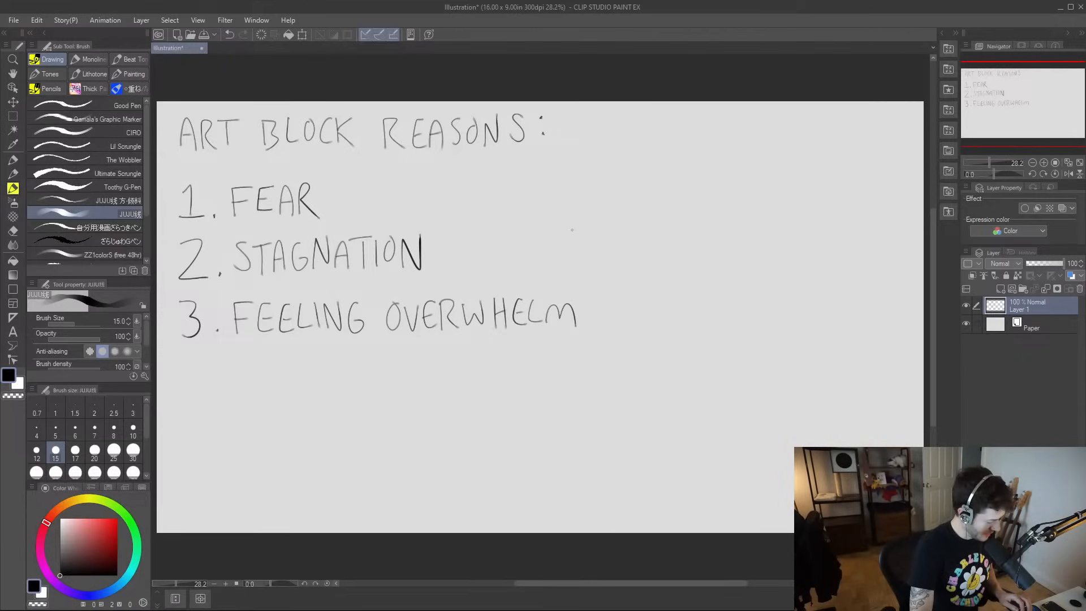
mouse_move(597, 302)
left_mouse_down()
mouse_move(597, 325)
mouse_move(596, 312)
left_mouse_up()
left_click_drag(604, 302, 605, 326)
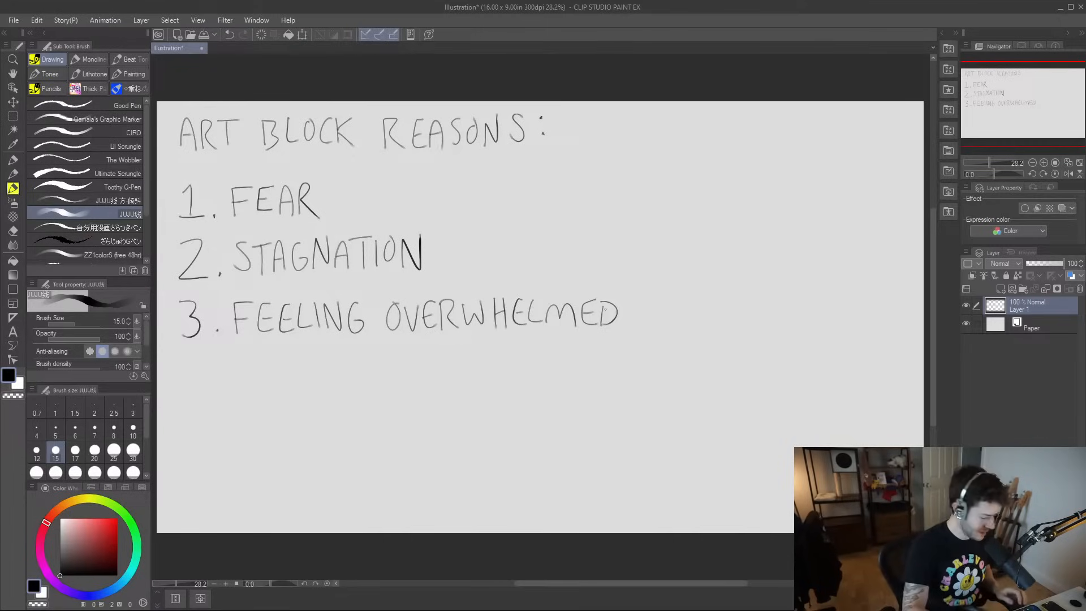
- Handwrite the fourth list entry, "4. BURNOUT", below the "FEELING OVERWHELMED" line
left_click_drag(193, 378, 192, 407)
mouse_move(189, 368)
left_mouse_down()
mouse_move(176, 391)
mouse_move(202, 389)
left_mouse_up()
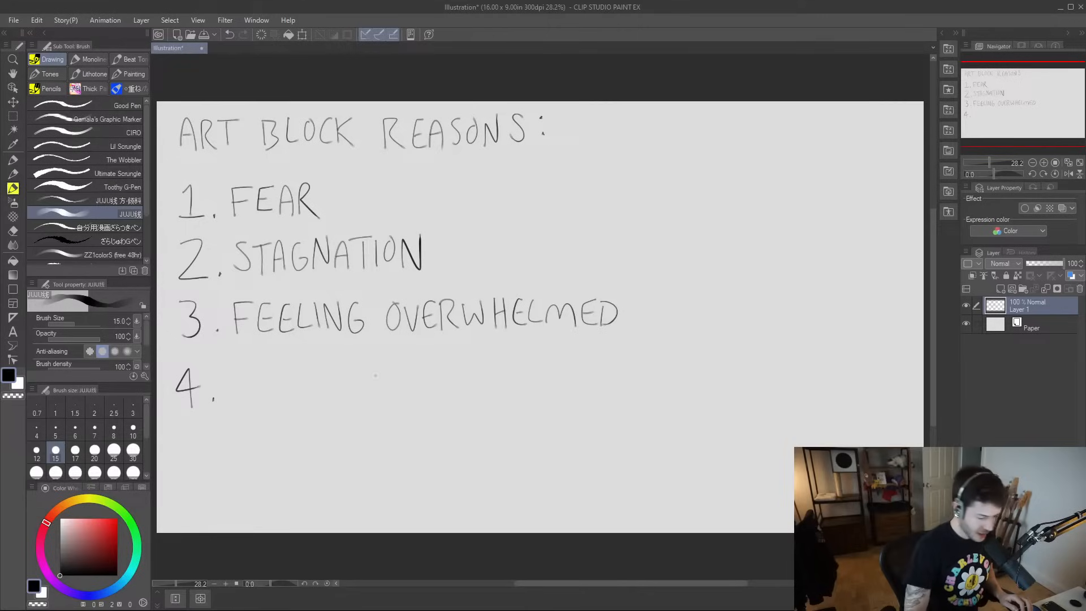
left_click_drag(231, 366, 232, 400)
mouse_move(232, 367)
left_mouse_down()
mouse_move(234, 401)
mouse_move(264, 367)
mouse_move(288, 399)
mouse_move(305, 367)
mouse_move(345, 369)
mouse_move(362, 399)
left_mouse_up()
left_click_drag(350, 369, 373, 368)
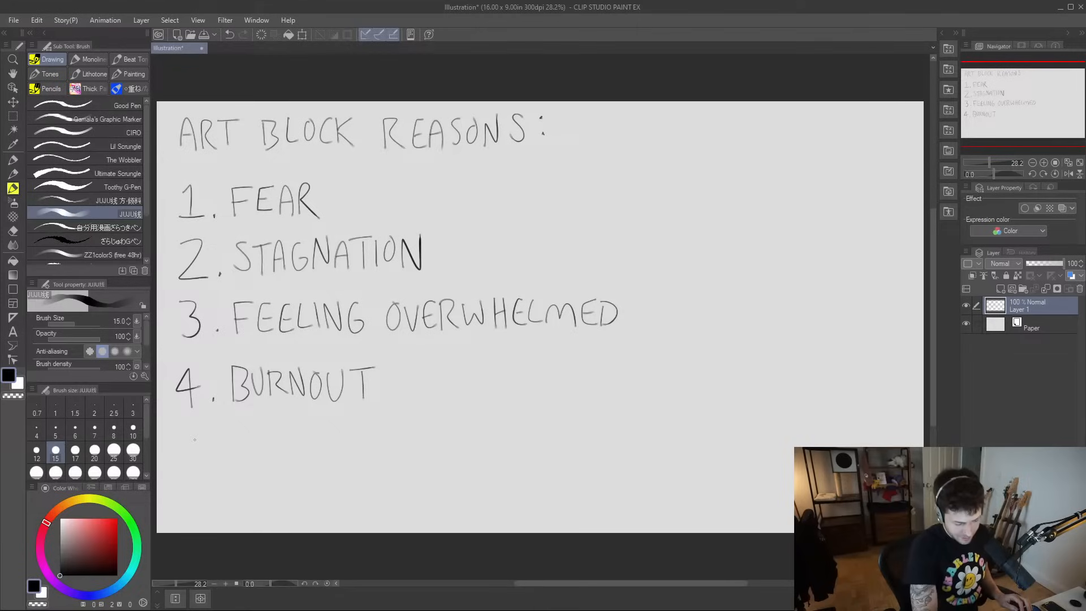
- Handwrite the fifth list entry, "5. BOREDOM", below "4. BURNOUT"
left_click_drag(197, 431, 184, 468)
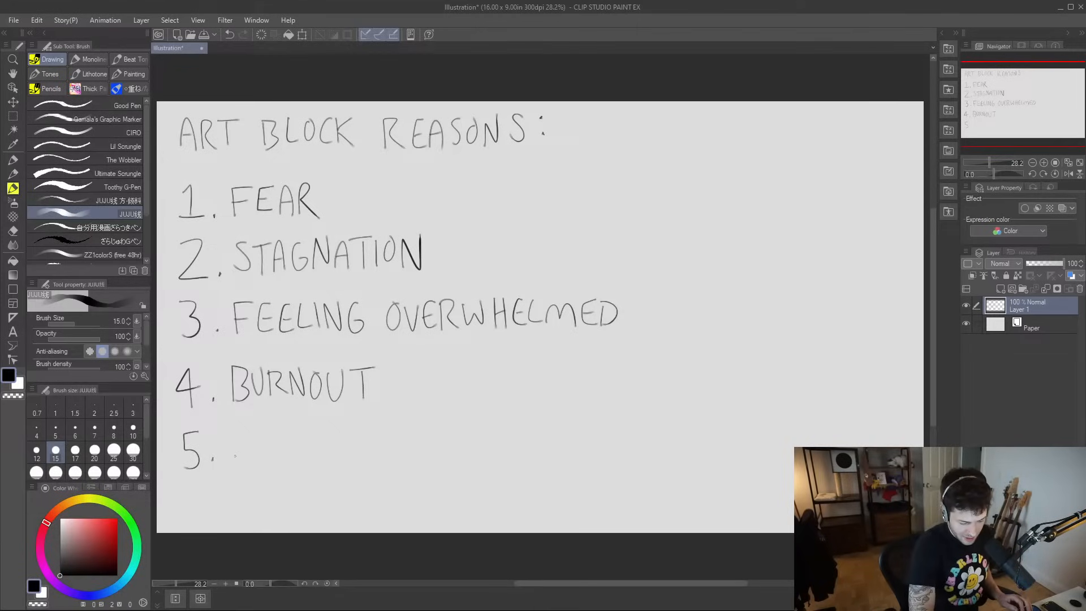
left_click_drag(232, 430, 231, 469)
mouse_move(230, 428)
left_mouse_down()
mouse_move(233, 467)
mouse_move(270, 461)
left_mouse_up()
left_click_drag(271, 433, 289, 461)
left_click_drag(290, 437, 301, 435)
left_click_drag(290, 448, 299, 447)
mouse_move(289, 462)
left_mouse_down()
mouse_move(309, 464)
mouse_move(332, 437)
mouse_move(369, 463)
left_mouse_up()
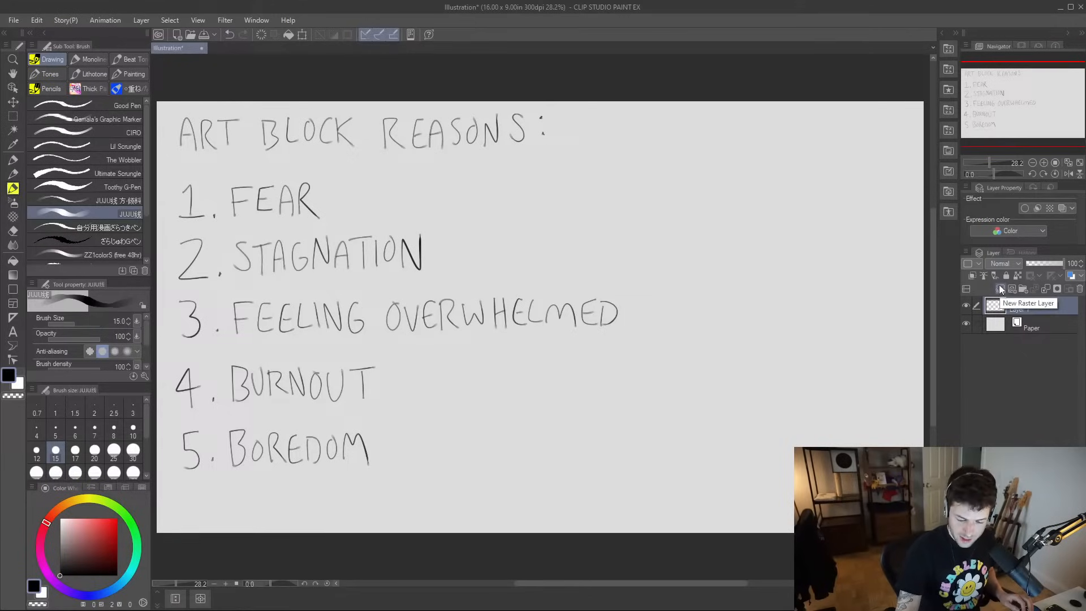
- Circle the "1. FEAR" entry to emphasise it and undo the circle
mouse_move(326, 222)
left_mouse_down()
mouse_move(221, 240)
mouse_move(207, 160)
mouse_move(314, 228)
left_mouse_up()
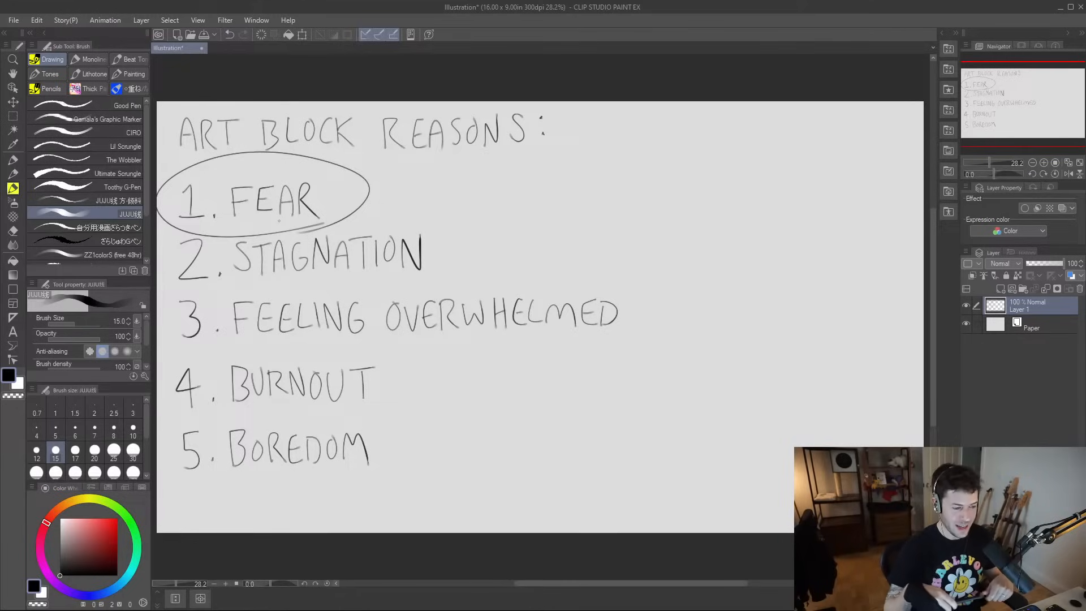
key("ctrl+z")
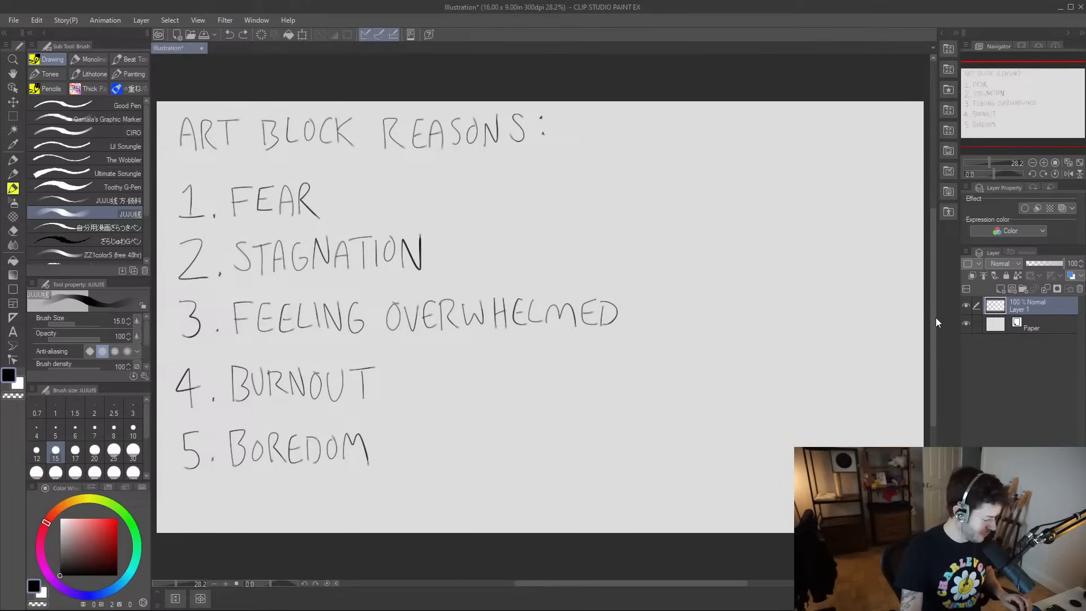
- Hide the layer with the reasons list and handwrite the heading "BAD FAN ART" on a new raster layer
left_click(966, 307)
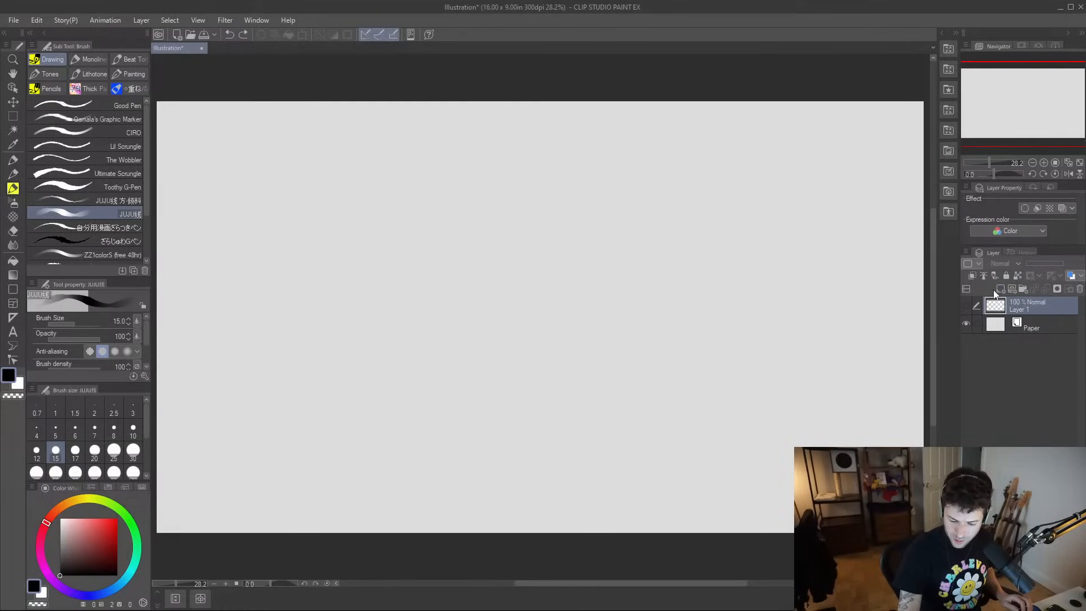
left_click(999, 289)
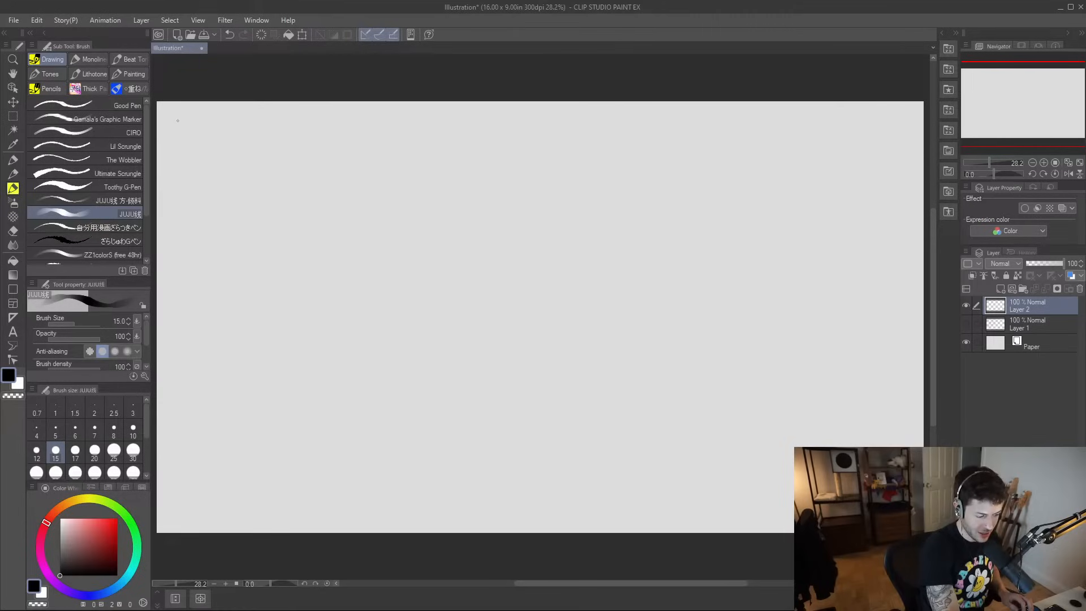
mouse_move(180, 139)
left_mouse_down()
mouse_move(181, 152)
mouse_move(187, 135)
mouse_move(183, 154)
mouse_move(215, 150)
left_mouse_up()
key("ctrl+z")
left_click_drag(204, 139, 218, 149)
mouse_move(218, 125)
left_mouse_down()
mouse_move(227, 151)
mouse_move(275, 120)
mouse_move(259, 151)
left_mouse_up()
mouse_move(260, 119)
left_mouse_down()
mouse_move(279, 118)
mouse_move(275, 134)
left_mouse_up()
mouse_move(279, 149)
left_mouse_down()
mouse_move(287, 122)
mouse_move(293, 149)
left_mouse_up()
left_click_drag(282, 139, 299, 150)
mouse_move(299, 126)
left_mouse_down()
mouse_move(313, 146)
mouse_move(342, 120)
mouse_move(358, 152)
left_mouse_up()
left_click_drag(338, 134, 353, 134)
mouse_move(365, 119)
left_mouse_down()
mouse_move(397, 151)
mouse_move(411, 115)
left_mouse_up()
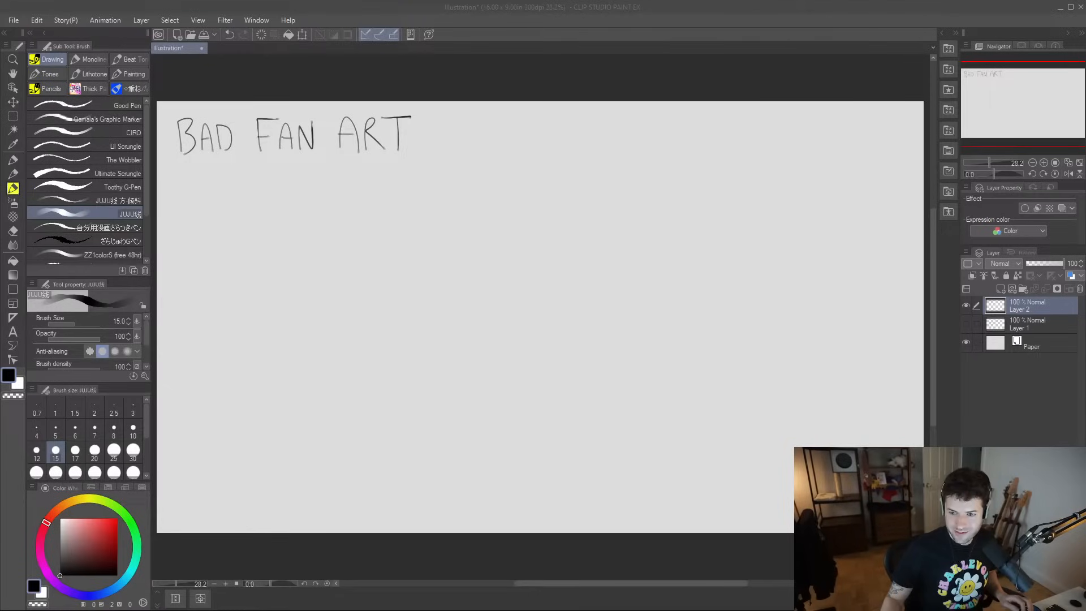
- Paste the blue hedgehog image, enlarge and place it below the heading, and clear it from its layer
left_click(701, 88)
key("ctrl+v")
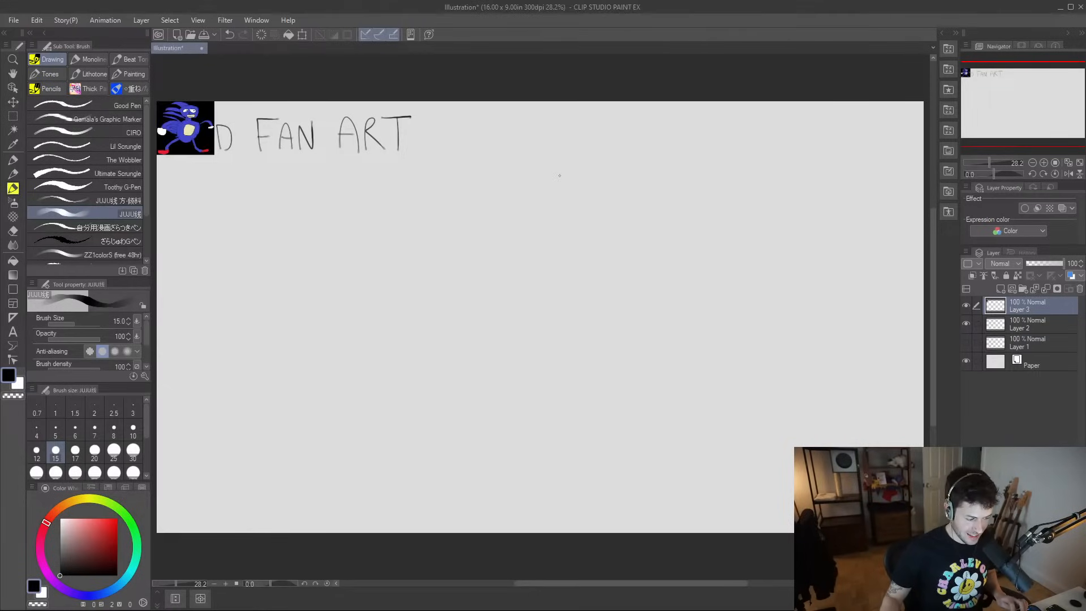
left_click(302, 34)
left_click_drag(200, 118, 424, 312)
left_click_drag(375, 287, 343, 329)
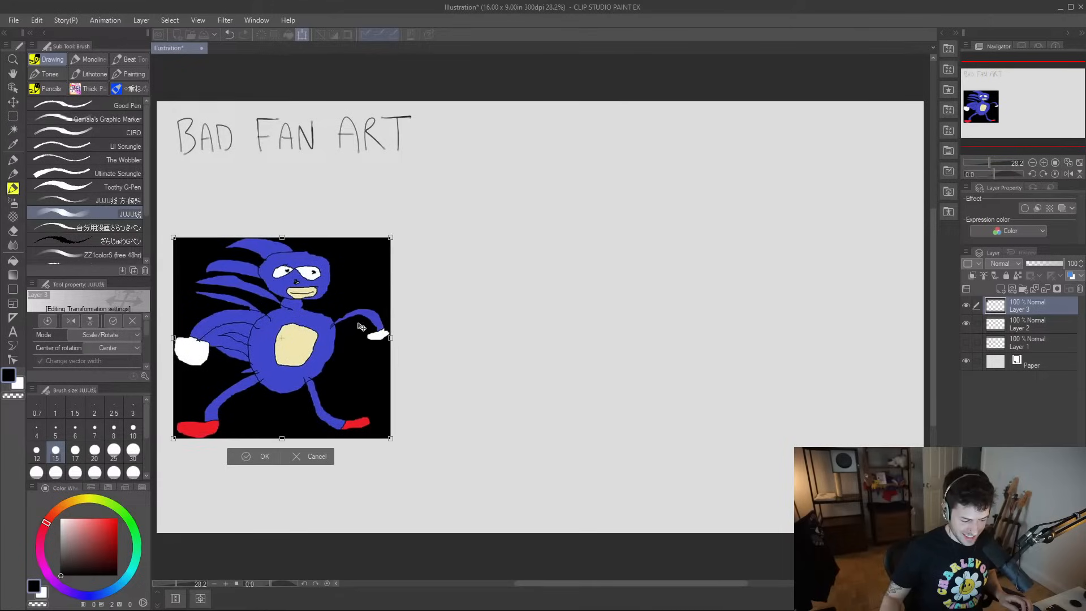
left_click(260, 458)
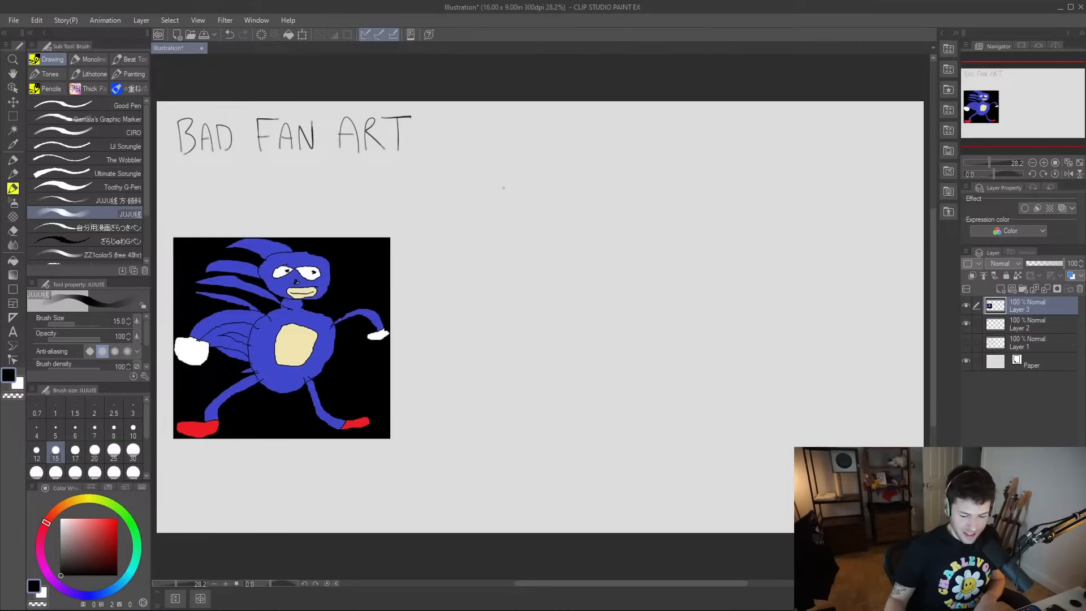
key("Delete")
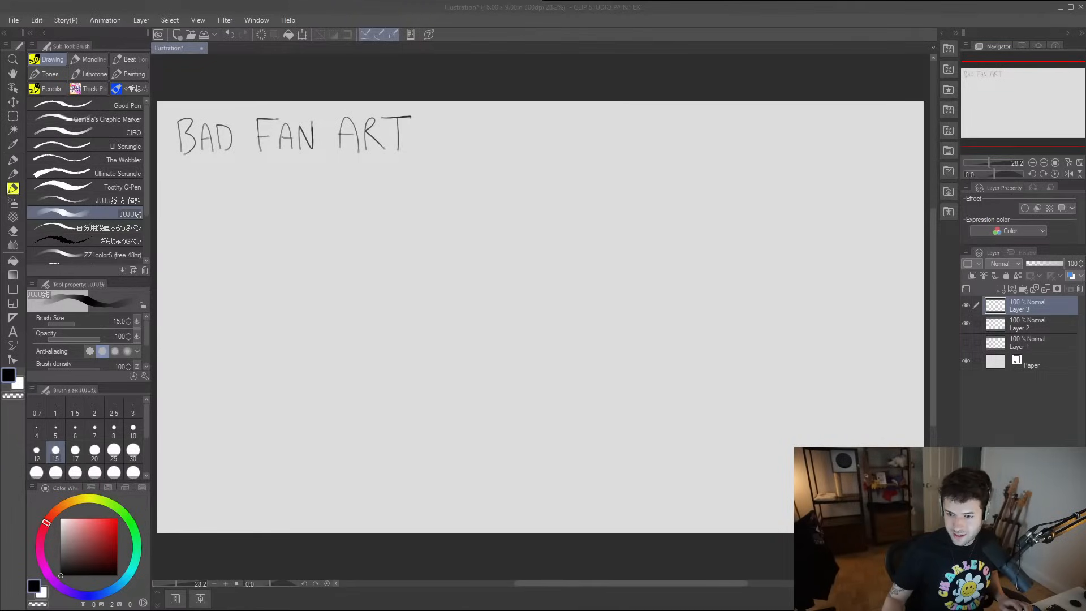
- Paste the Vegeta reference image and move it below the "BAD FAN ART" heading
left_click(756, 32)
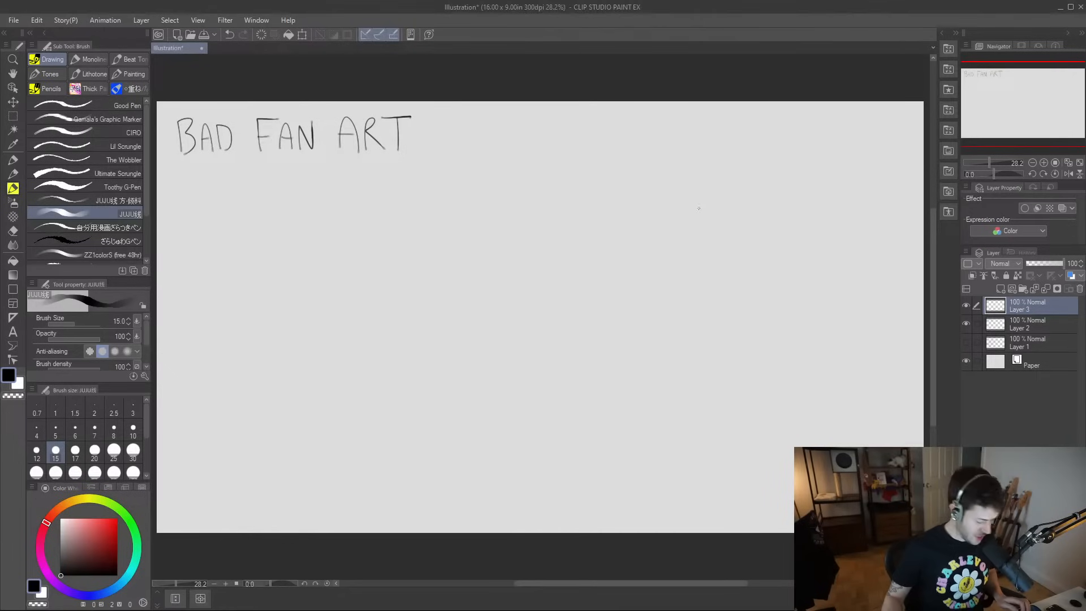
key("ctrl+v")
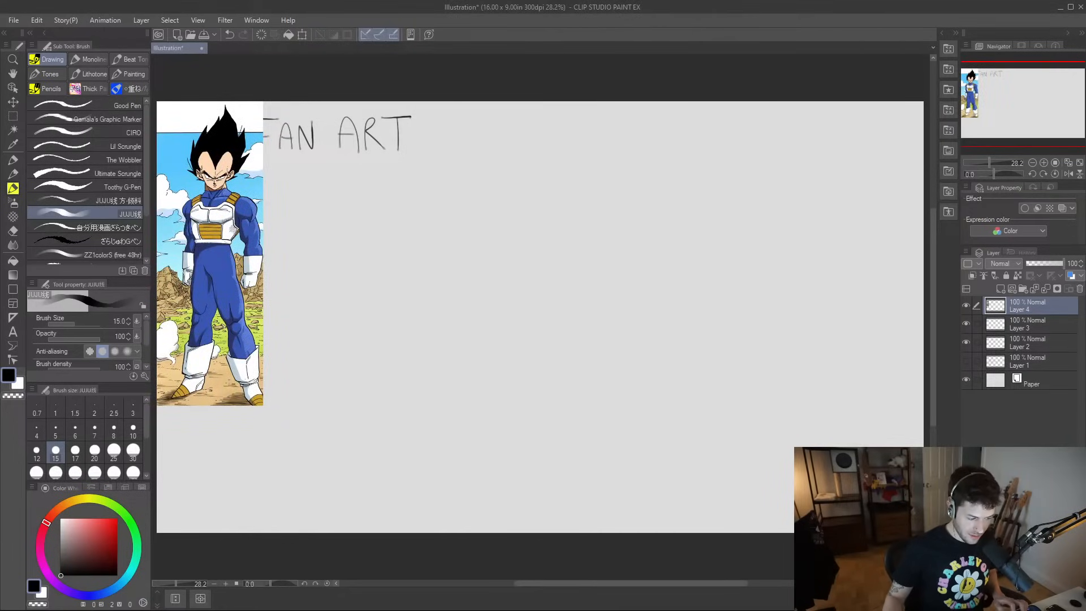
left_click(304, 36)
left_click_drag(236, 156, 289, 247)
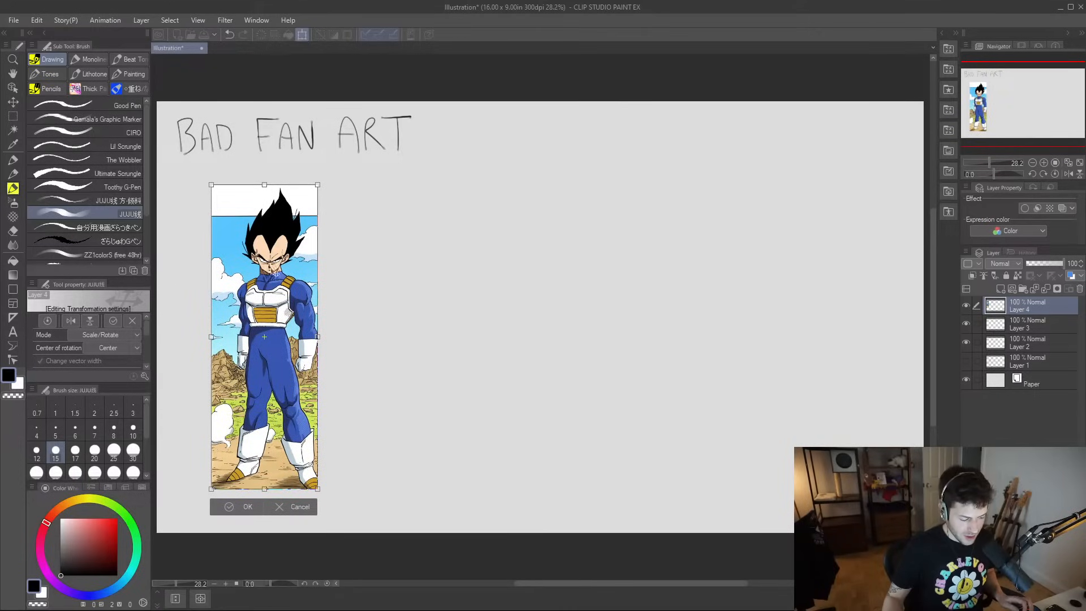
left_click(247, 507)
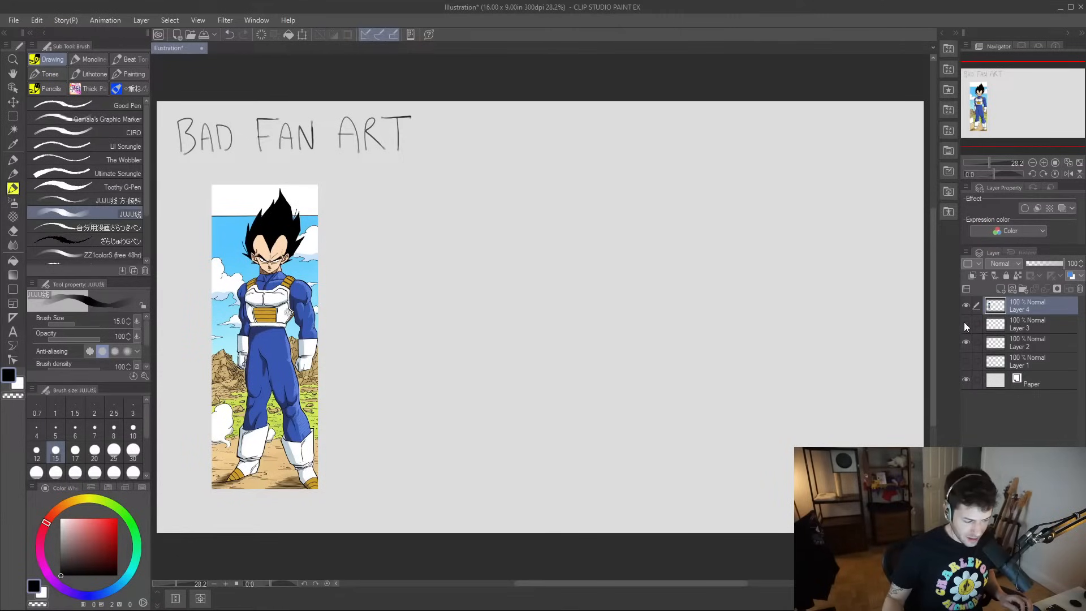
- Select Layer 3 as the drawing layer and toggle the visibility of the other layers to check what each contains
left_click(1001, 328)
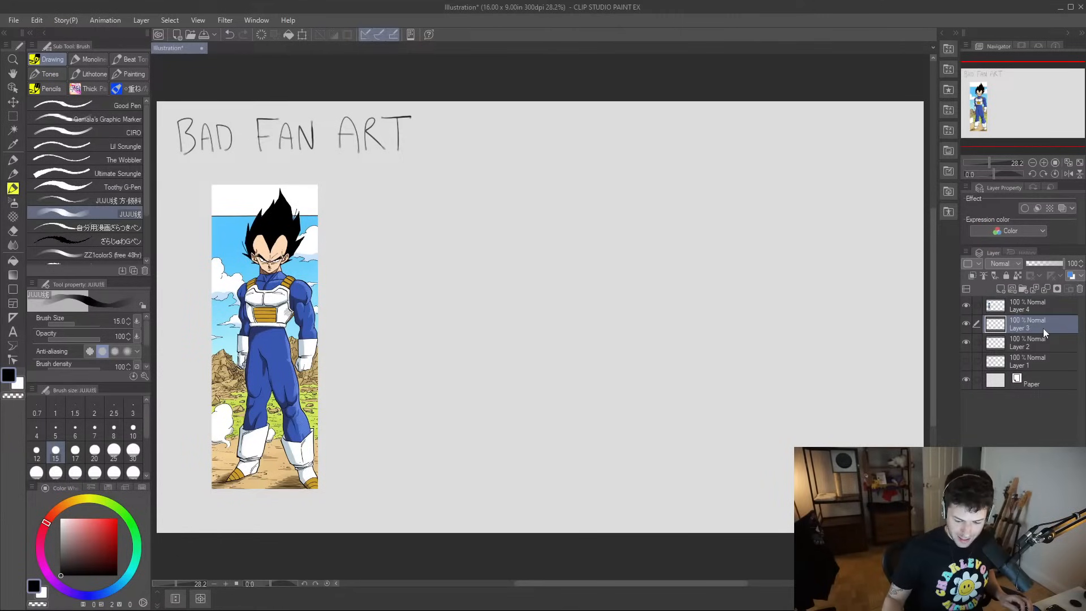
left_click(966, 343)
left_click(966, 343)
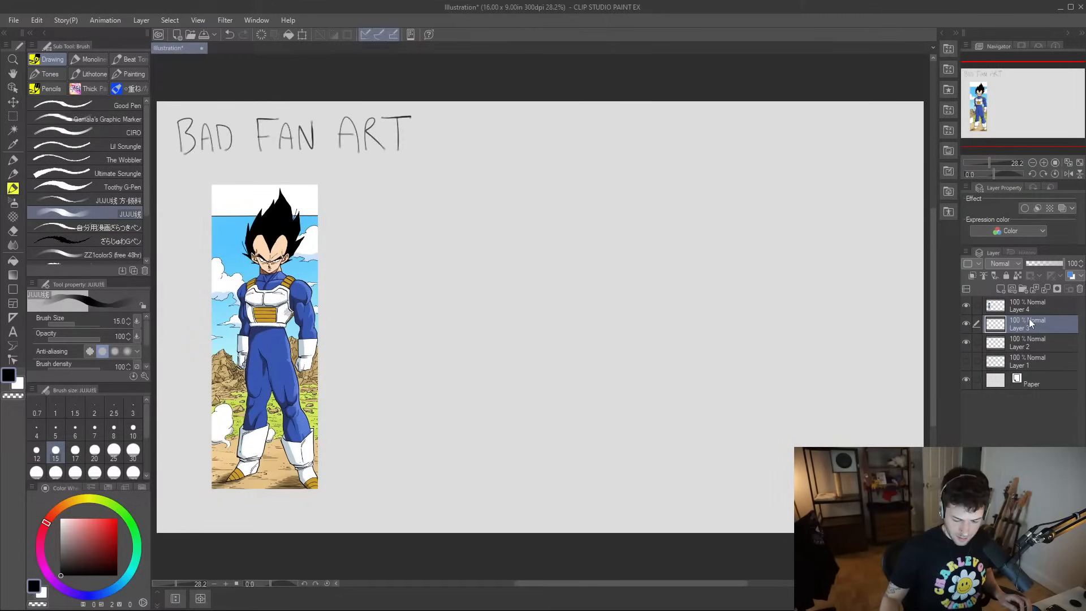
left_click(966, 363)
left_click(965, 344)
left_click(965, 344)
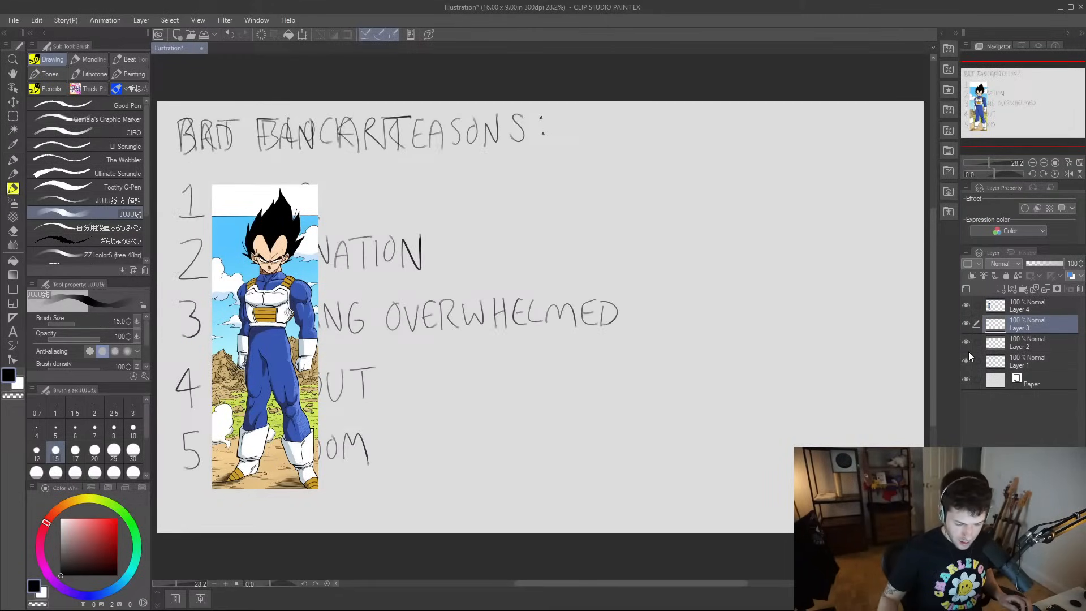
left_click(966, 362)
left_click(966, 305)
left_click(966, 305)
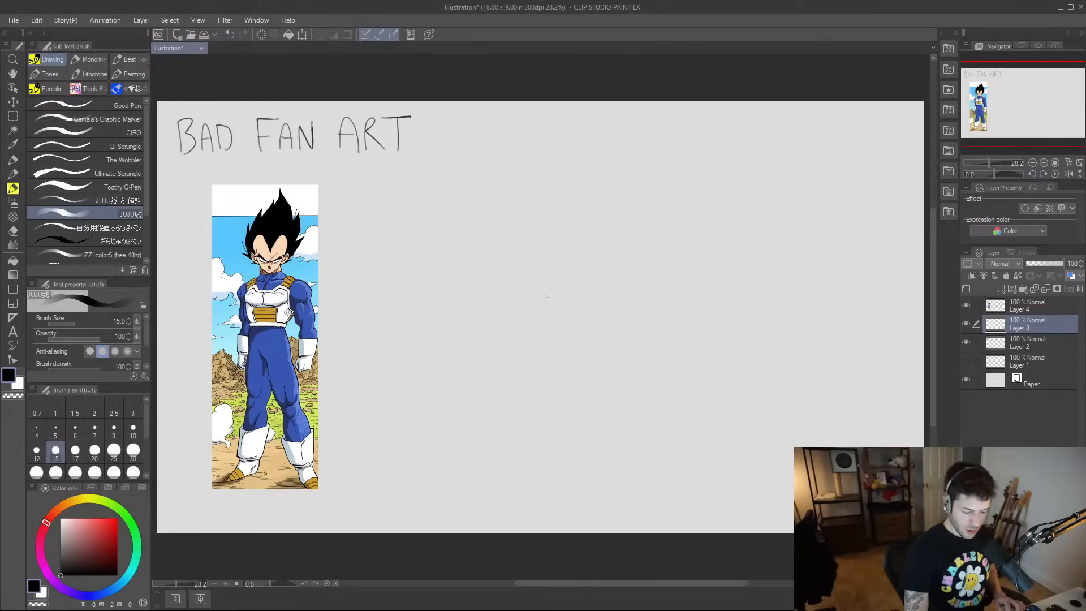
- Draw Vegeta's near eye on Layer 3 with an angled brow, narrow lids and small pupil, and add a short angular nose
left_click_drag(529, 346, 569, 271)
key("ctrl+z")
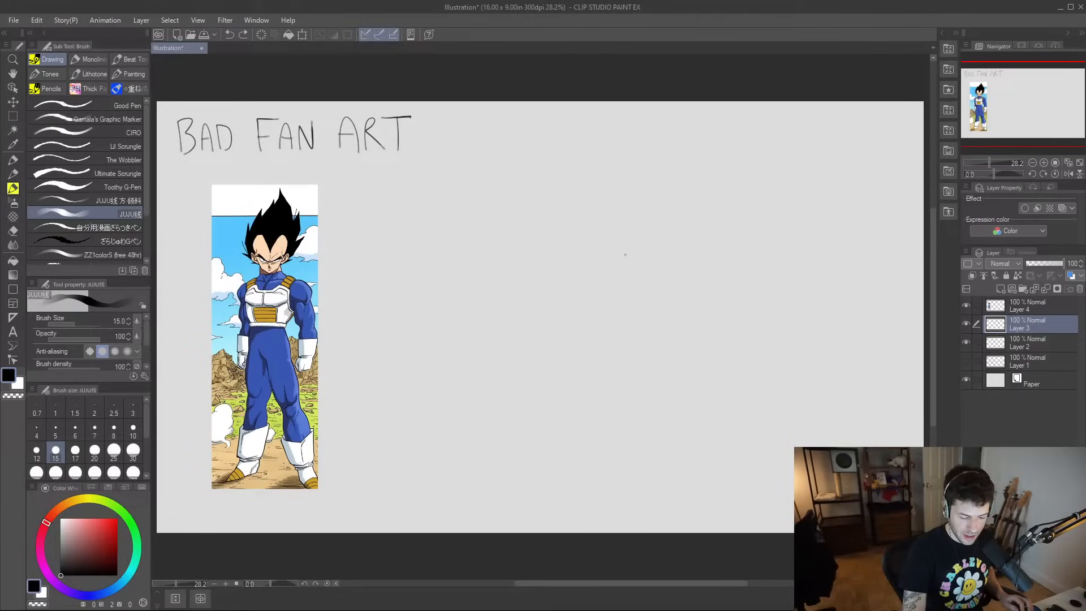
mouse_move(583, 269)
left_mouse_down()
mouse_move(657, 233)
mouse_move(666, 256)
left_mouse_up()
left_click_drag(583, 274, 674, 259)
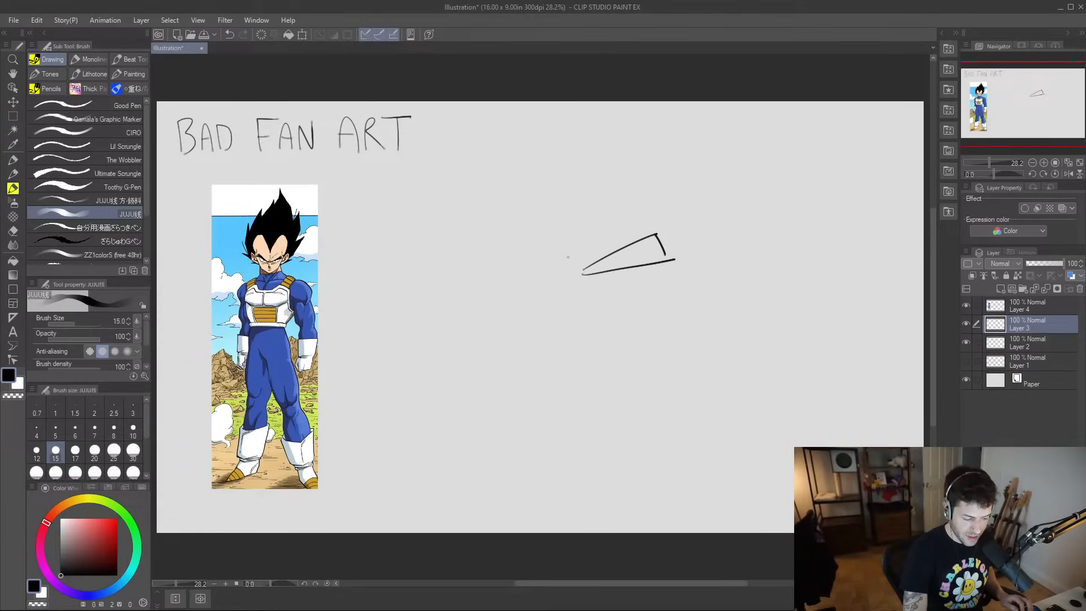
mouse_move(577, 275)
left_mouse_down()
mouse_move(580, 249)
mouse_move(608, 231)
left_mouse_up()
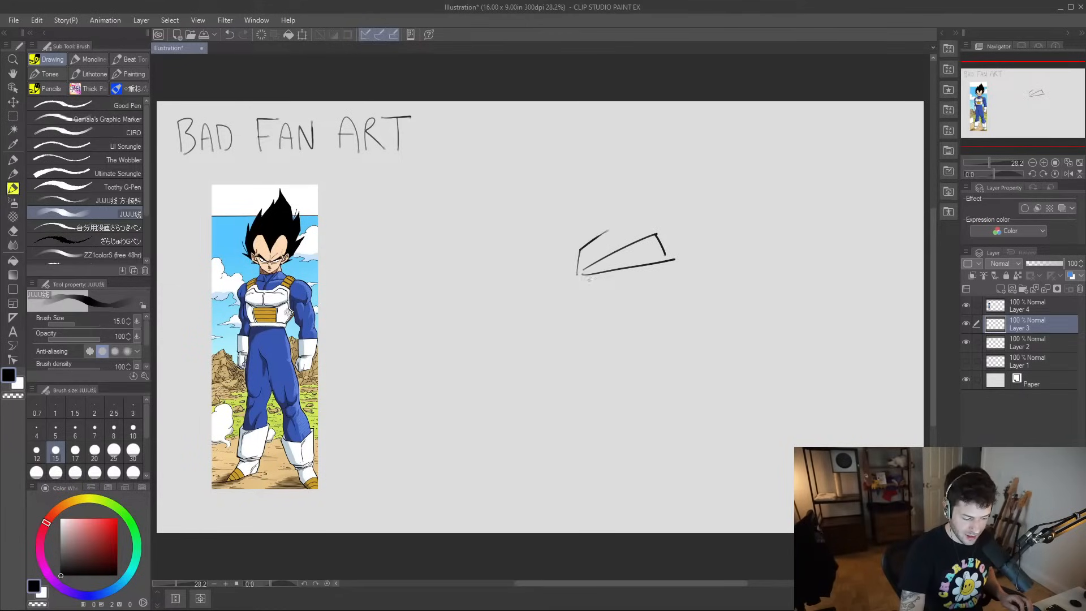
mouse_move(589, 280)
left_mouse_down()
mouse_move(662, 278)
mouse_move(613, 271)
left_mouse_up()
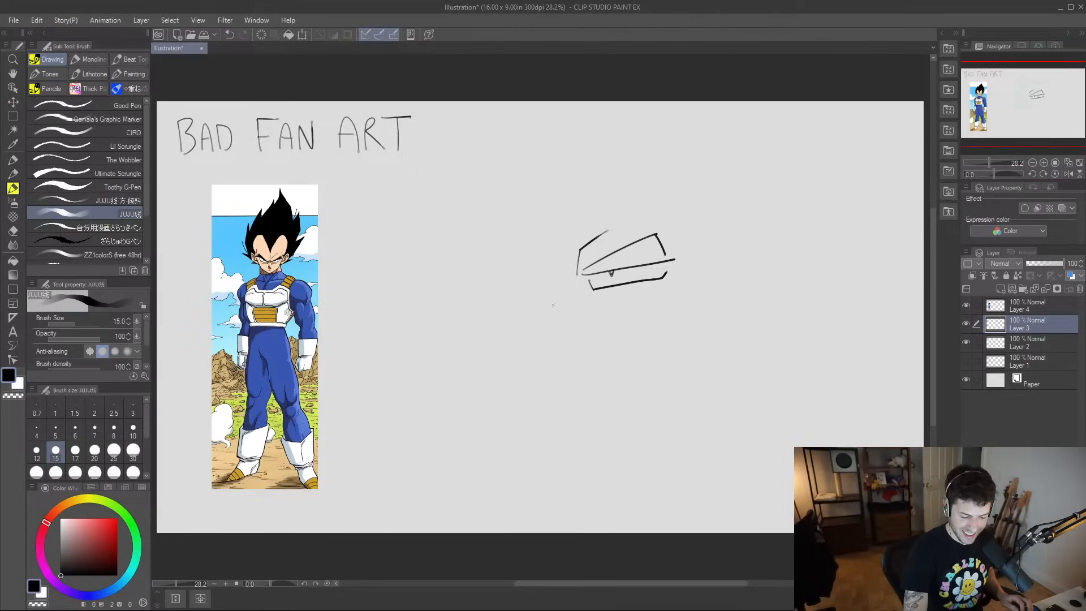
left_click_drag(562, 316, 564, 332)
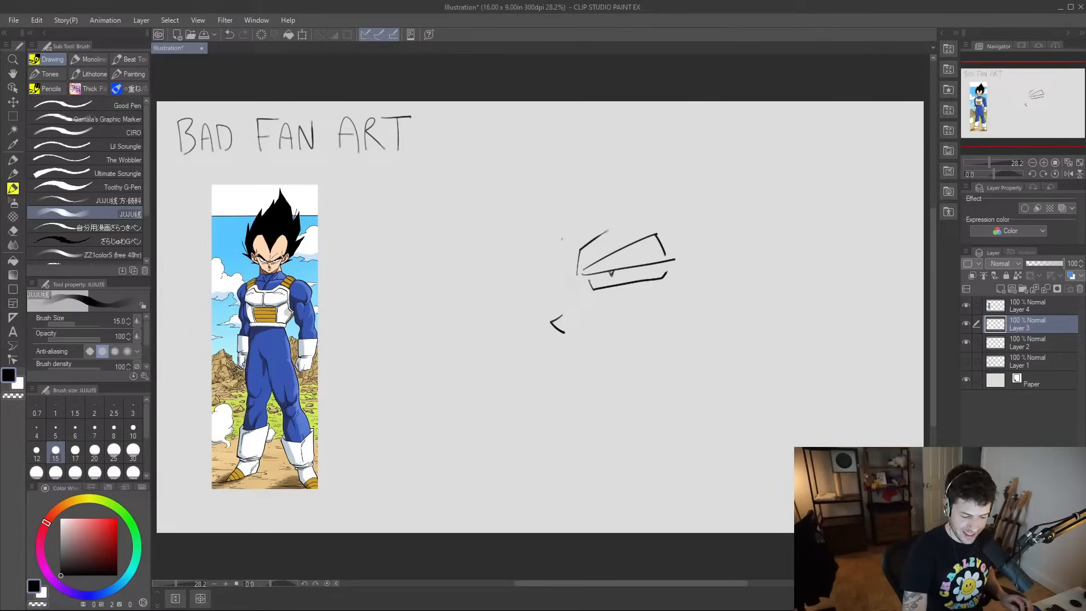
- Outline the head around the eye with a pointed widow's-peak hairline, the far eye, a sharp jaw and a large ear
mouse_move(555, 233)
left_mouse_down()
mouse_move(582, 163)
mouse_move(692, 136)
mouse_move(705, 223)
mouse_move(687, 245)
mouse_move(540, 194)
mouse_move(485, 203)
mouse_move(517, 270)
mouse_move(548, 274)
mouse_move(519, 276)
mouse_move(552, 277)
mouse_move(521, 286)
mouse_move(535, 280)
left_mouse_up()
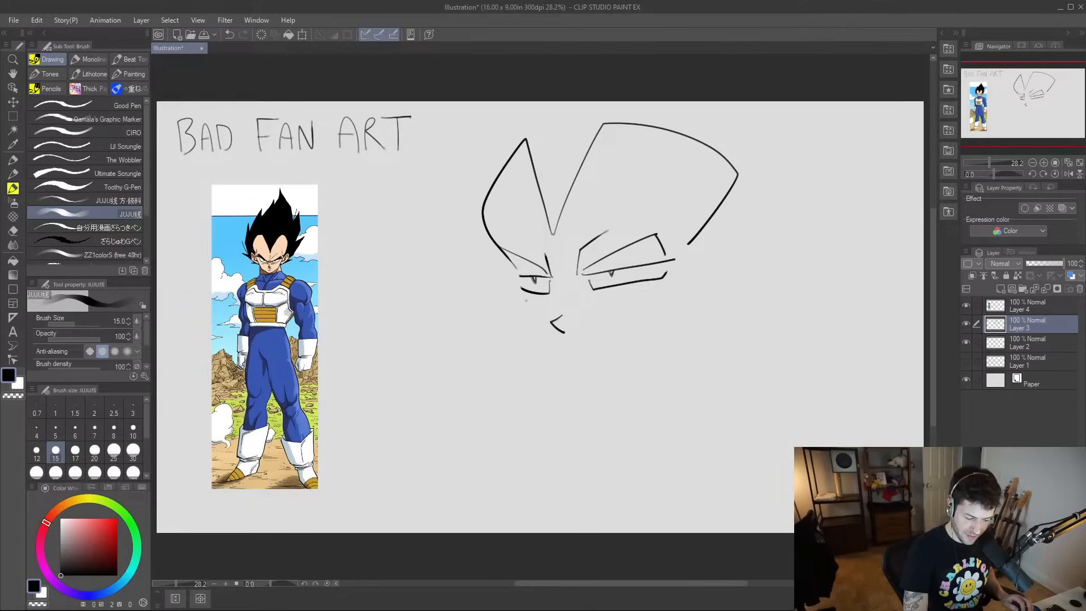
mouse_move(522, 293)
left_mouse_down()
mouse_move(568, 382)
mouse_move(585, 394)
mouse_move(621, 382)
left_mouse_up()
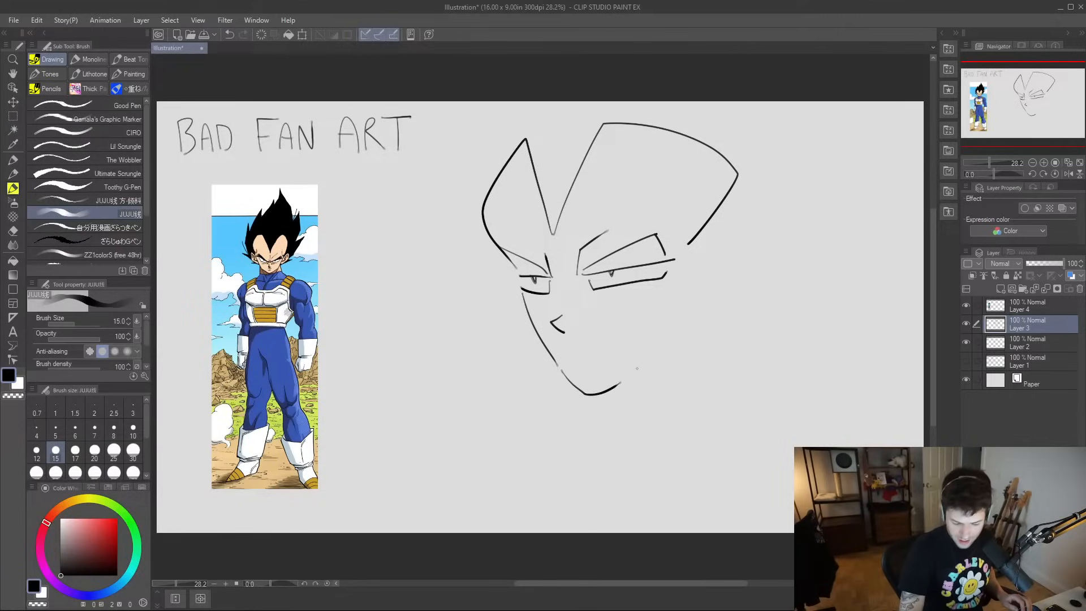
left_click_drag(588, 294, 648, 298)
left_click_drag(624, 377, 676, 314)
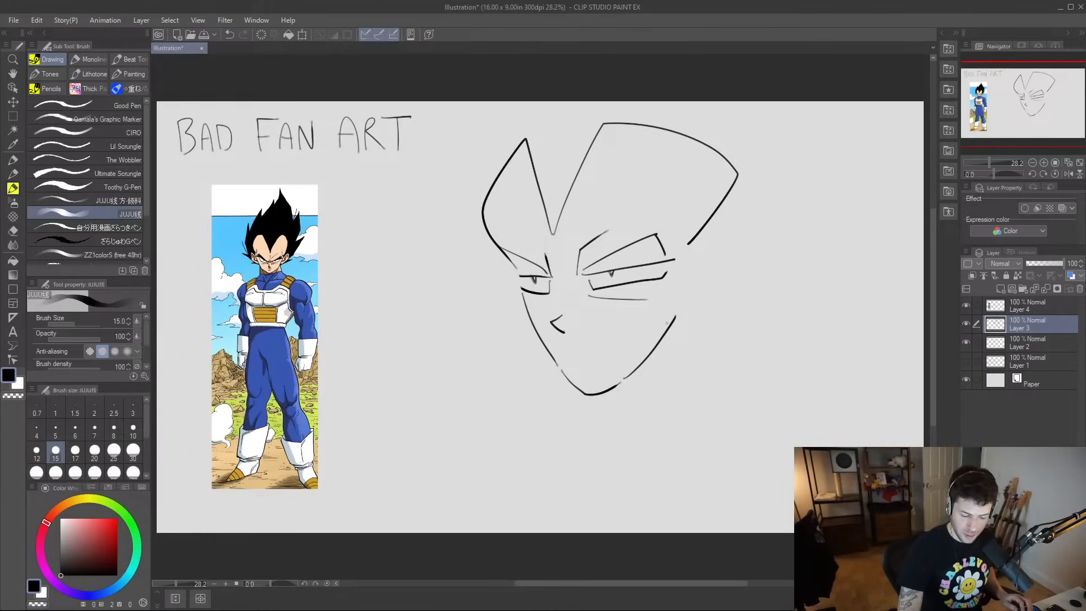
mouse_move(673, 335)
left_mouse_down()
mouse_move(720, 309)
mouse_move(742, 271)
mouse_move(714, 247)
mouse_move(681, 275)
left_mouse_up()
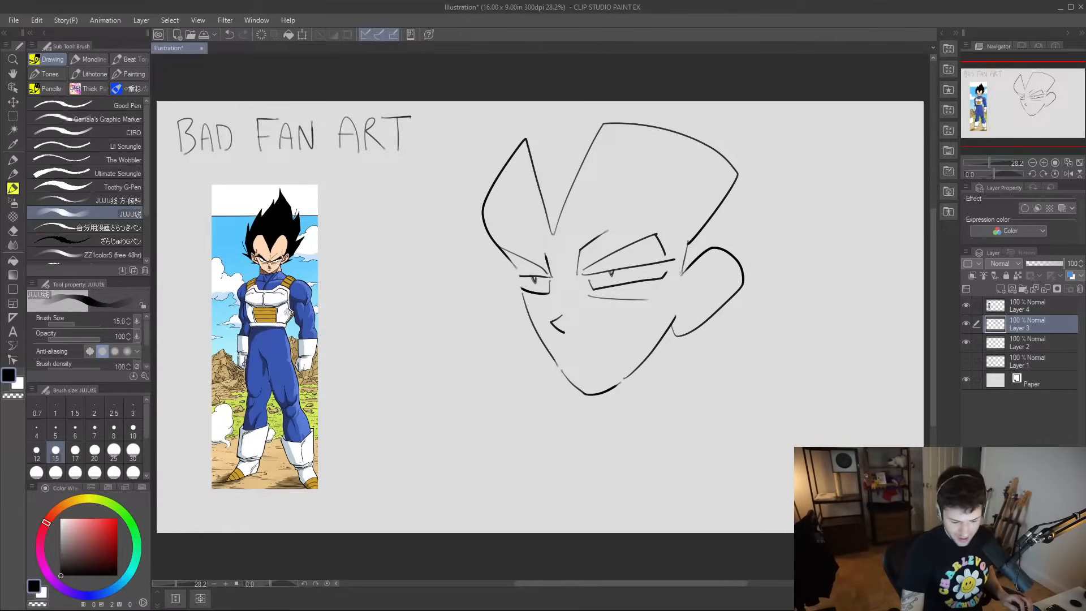
- Add facial details: a short flat mouth, under-eye and frown lines, inner-ear folds and a temple crease
left_click_drag(560, 342, 571, 340)
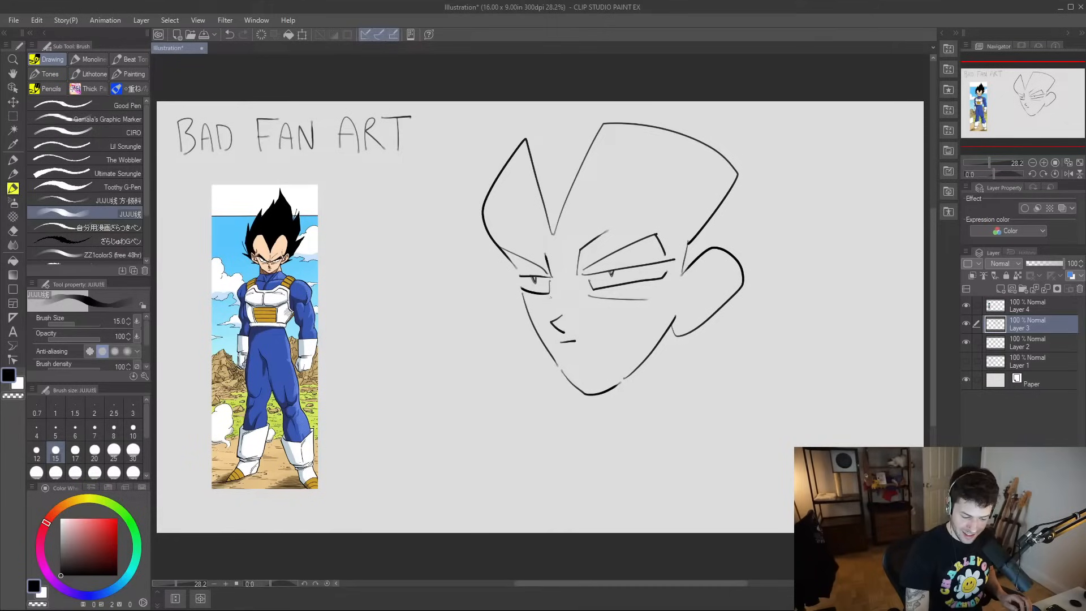
left_click_drag(533, 306, 556, 292)
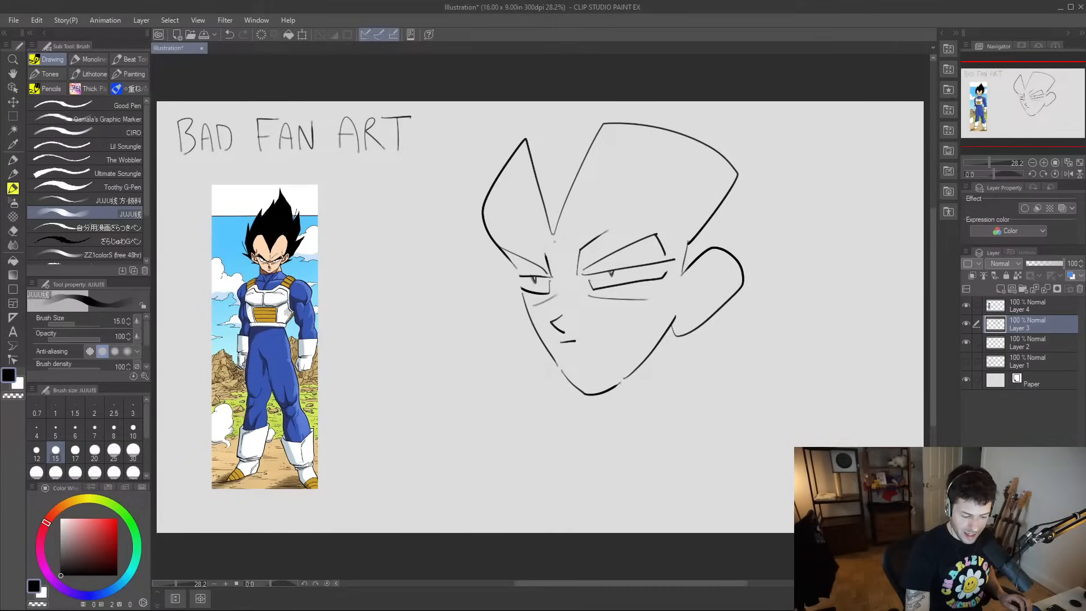
left_click_drag(555, 239, 559, 255)
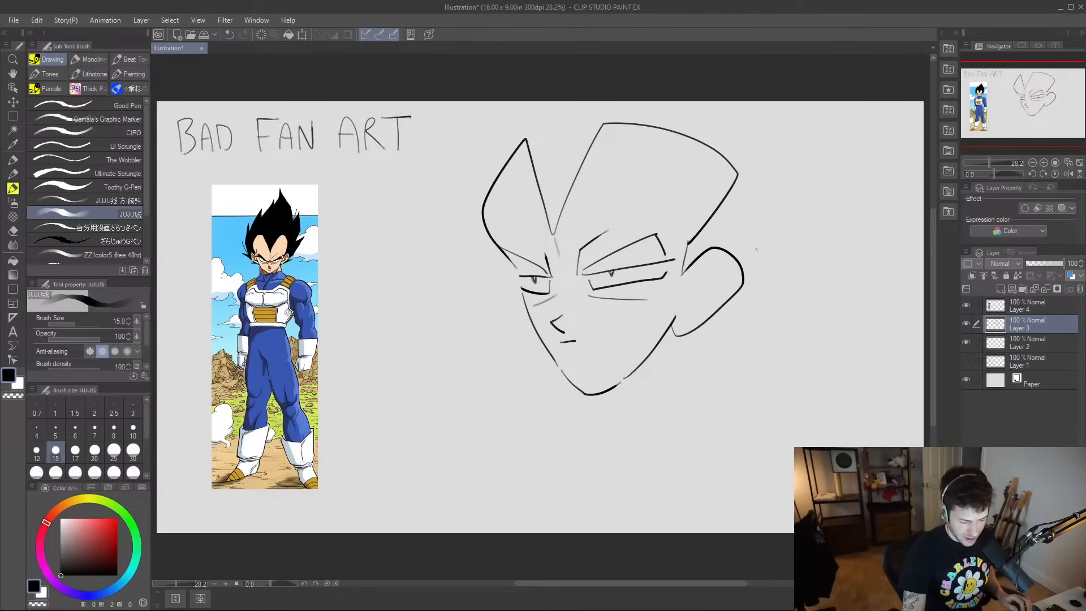
mouse_move(735, 294)
left_mouse_down()
mouse_move(688, 282)
mouse_move(695, 301)
mouse_move(681, 321)
left_mouse_up()
left_click_drag(701, 273, 708, 292)
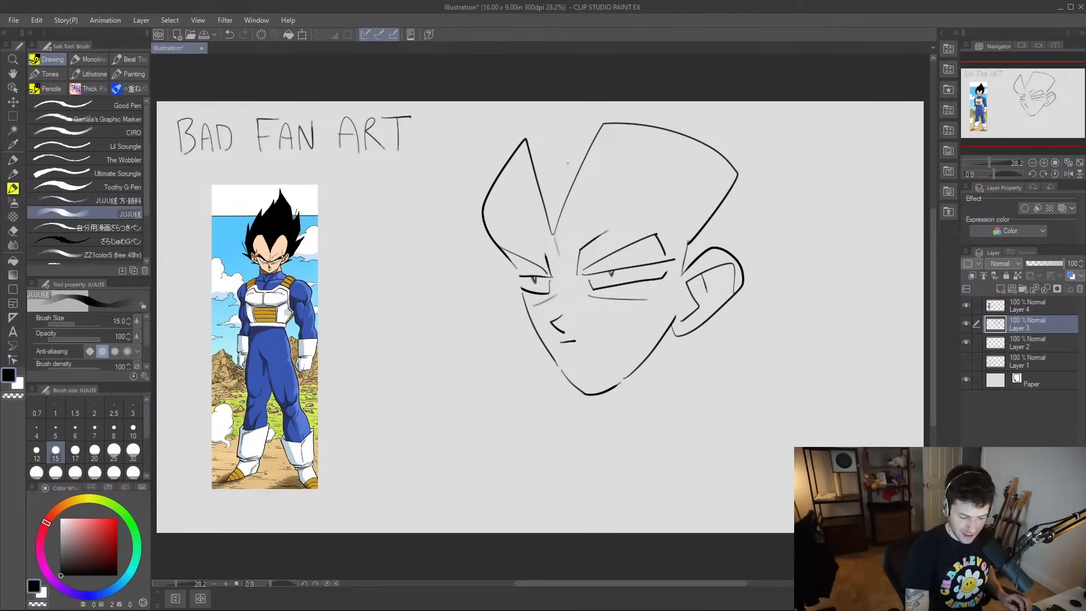
mouse_move(686, 228)
left_mouse_down()
mouse_move(670, 221)
mouse_move(674, 191)
left_mouse_up()
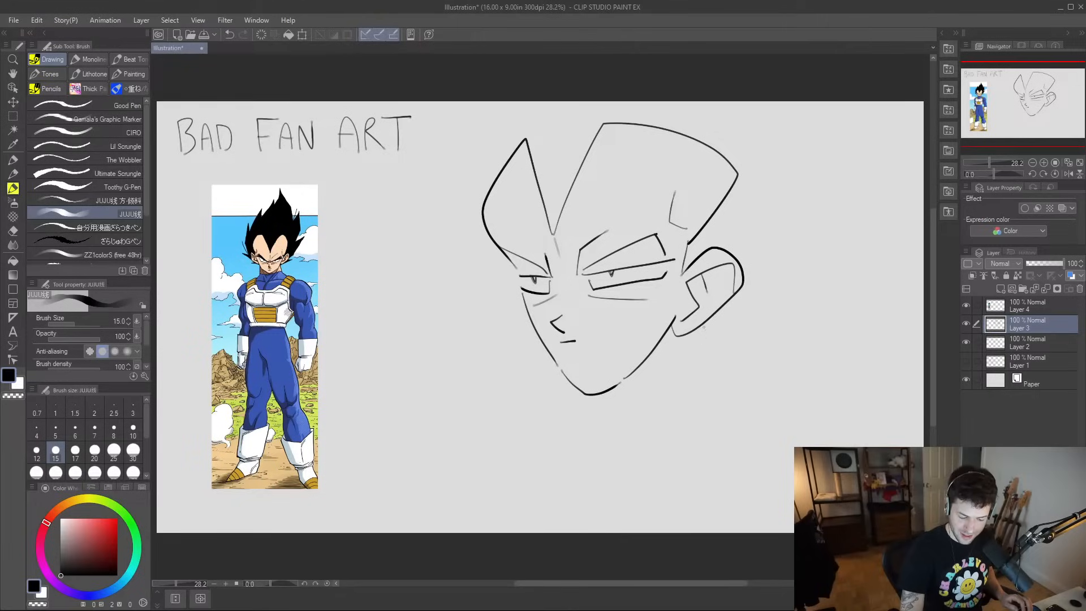
- Draw the neck and collar lines below the jaw, and jagged hair spikes running off the canvas on both sides of the head
left_click_drag(694, 331, 705, 362)
key("ctrl+z")
left_click_drag(702, 324, 717, 345)
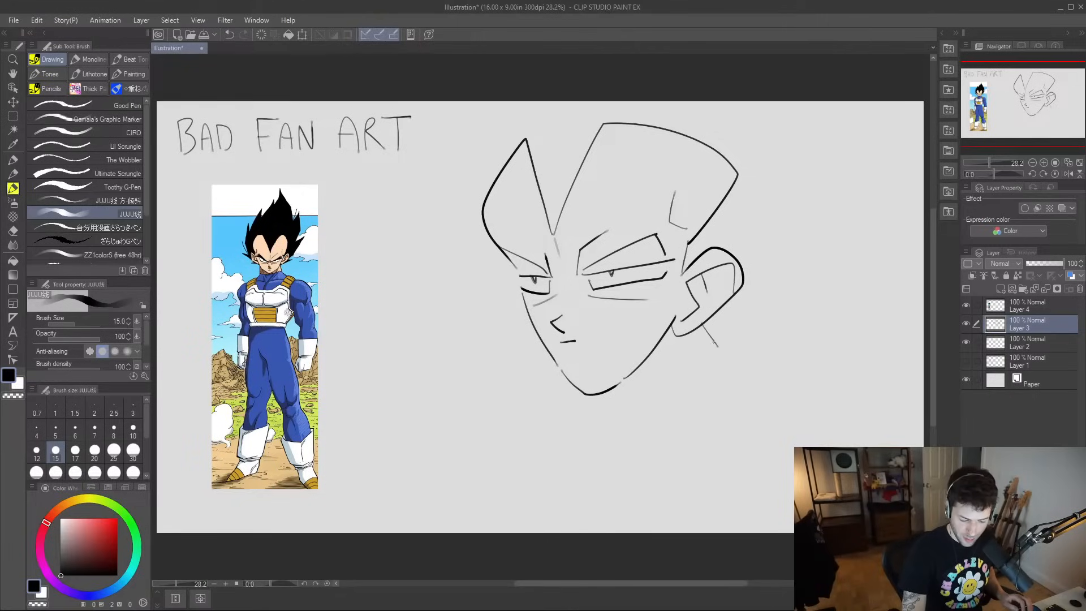
left_click_drag(608, 390, 639, 427)
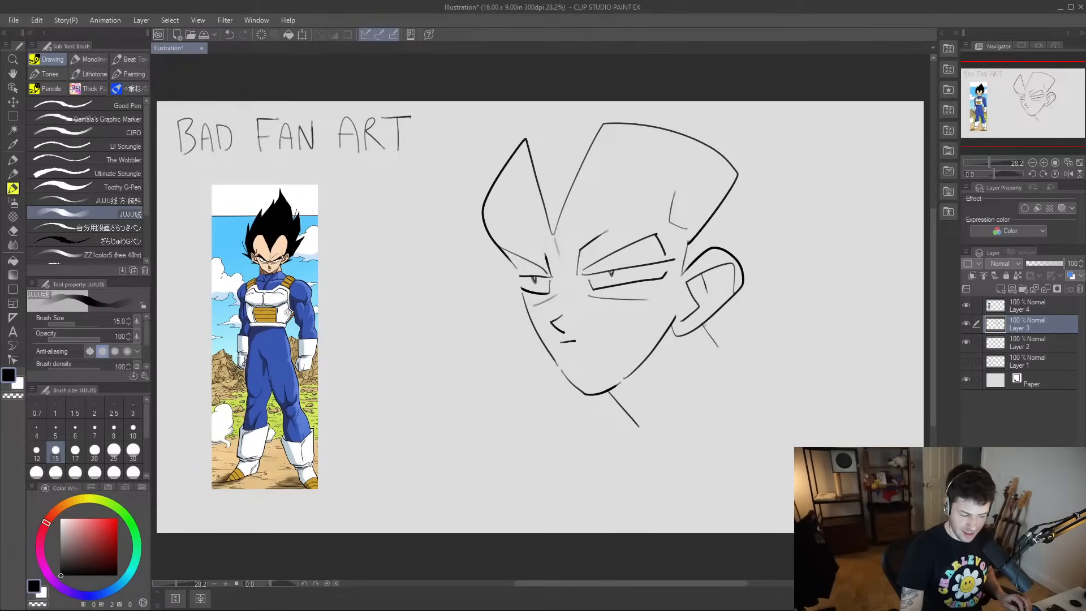
mouse_move(702, 322)
left_mouse_down()
mouse_move(825, 280)
mouse_move(762, 283)
mouse_move(893, 176)
mouse_move(829, 187)
mouse_move(875, 102)
left_mouse_up()
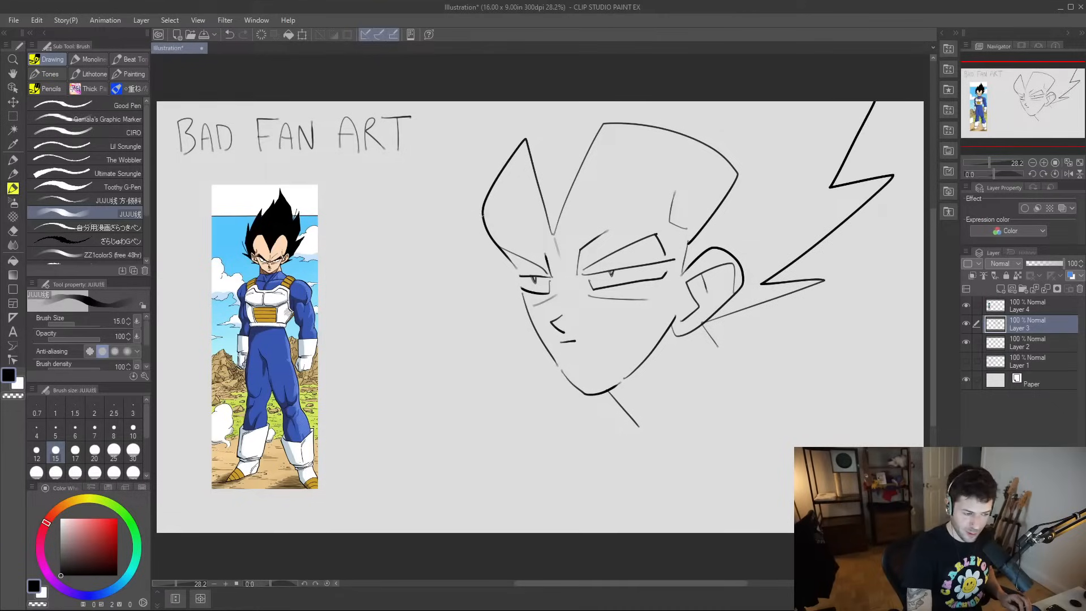
mouse_move(485, 229)
left_mouse_down()
mouse_move(455, 134)
mouse_move(480, 124)
mouse_move(486, 82)
left_mouse_up()
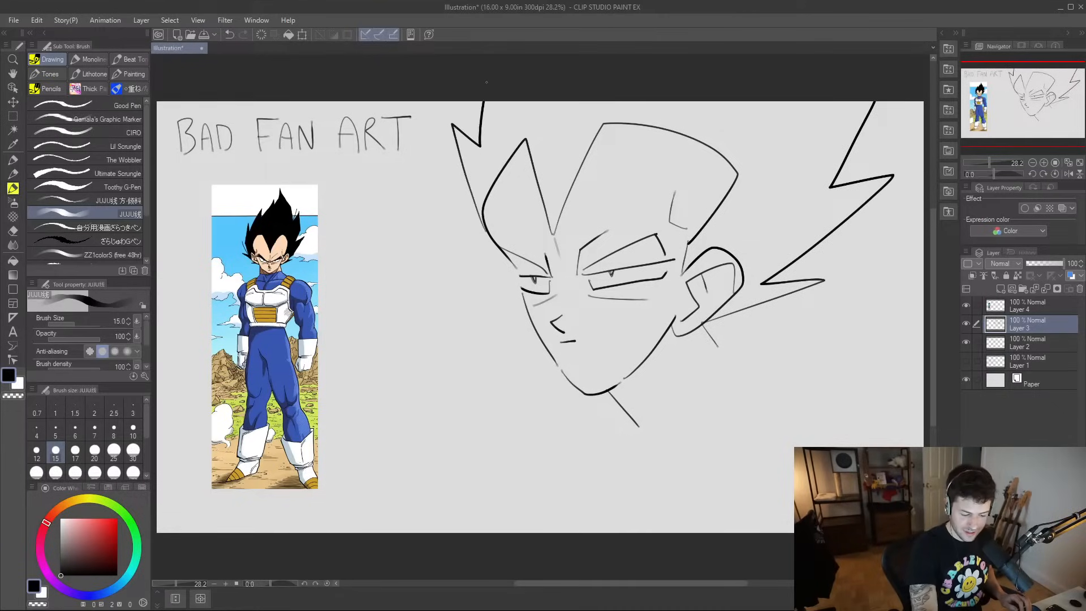
mouse_move(614, 405)
left_mouse_down()
mouse_move(709, 330)
mouse_move(680, 414)
left_mouse_up()
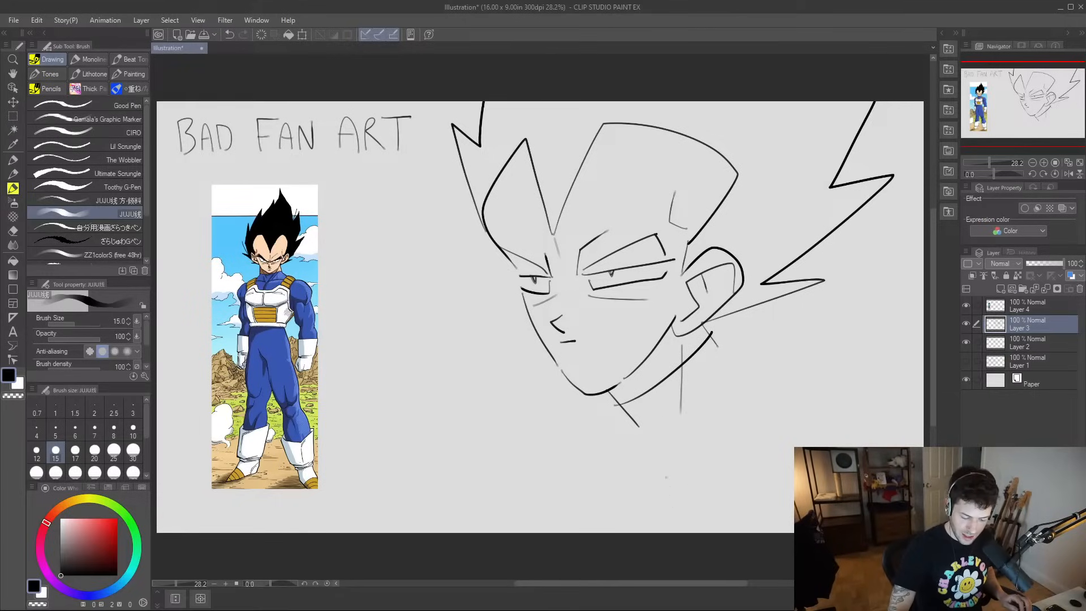
- Draw two rounded chest-armor curves and sloping shoulder lines on both sides of the neck
mouse_move(664, 522)
left_mouse_down()
mouse_move(726, 418)
mouse_move(797, 416)
left_mouse_up()
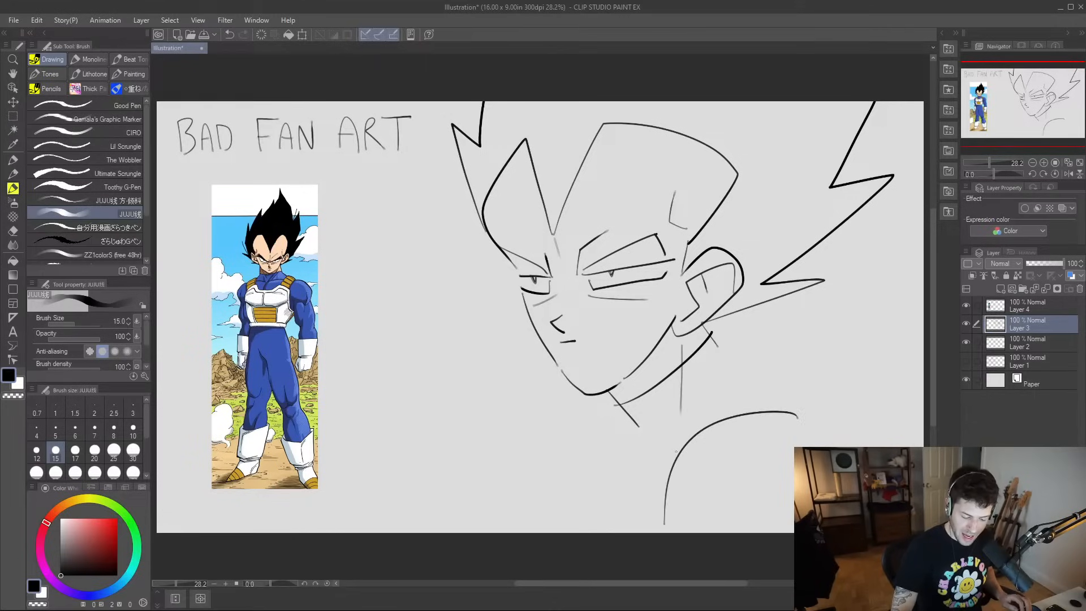
mouse_move(676, 448)
left_mouse_down()
mouse_move(625, 426)
mouse_move(536, 479)
mouse_move(532, 512)
left_mouse_up()
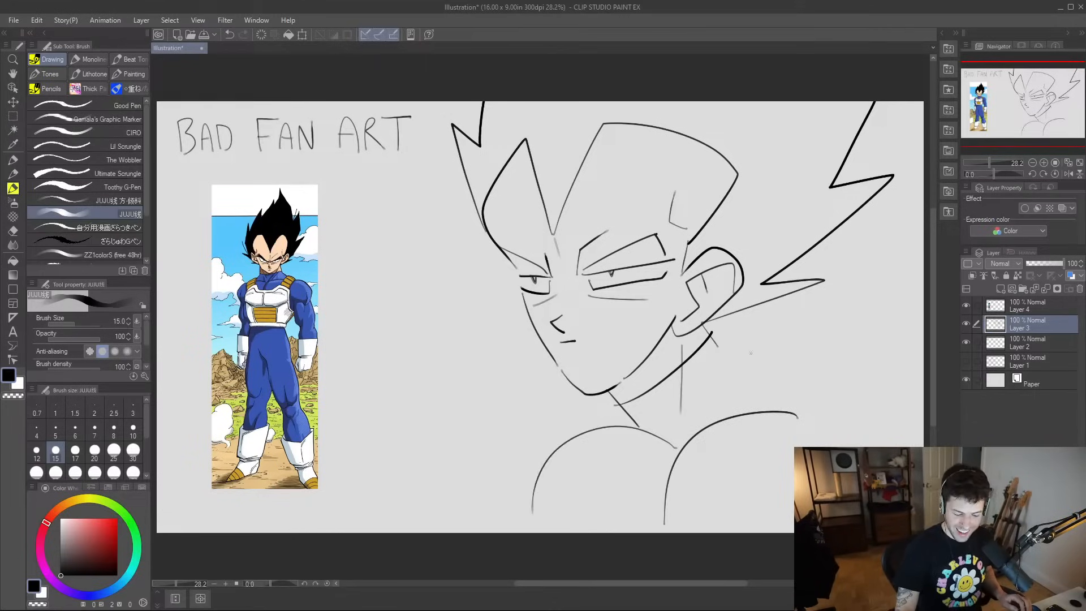
left_click_drag(620, 410, 550, 434)
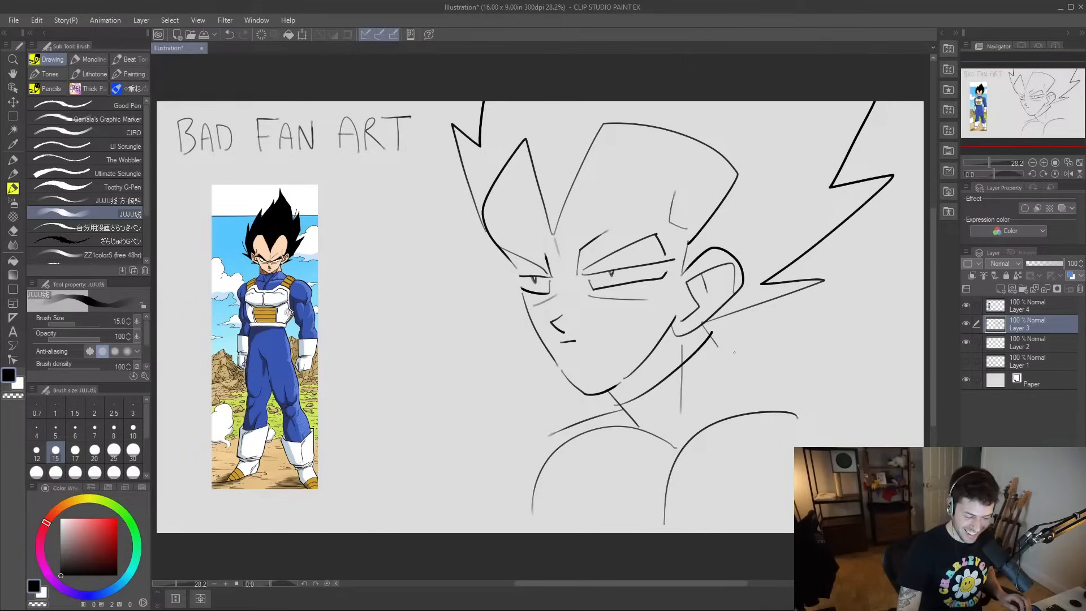
left_click_drag(716, 341, 818, 398)
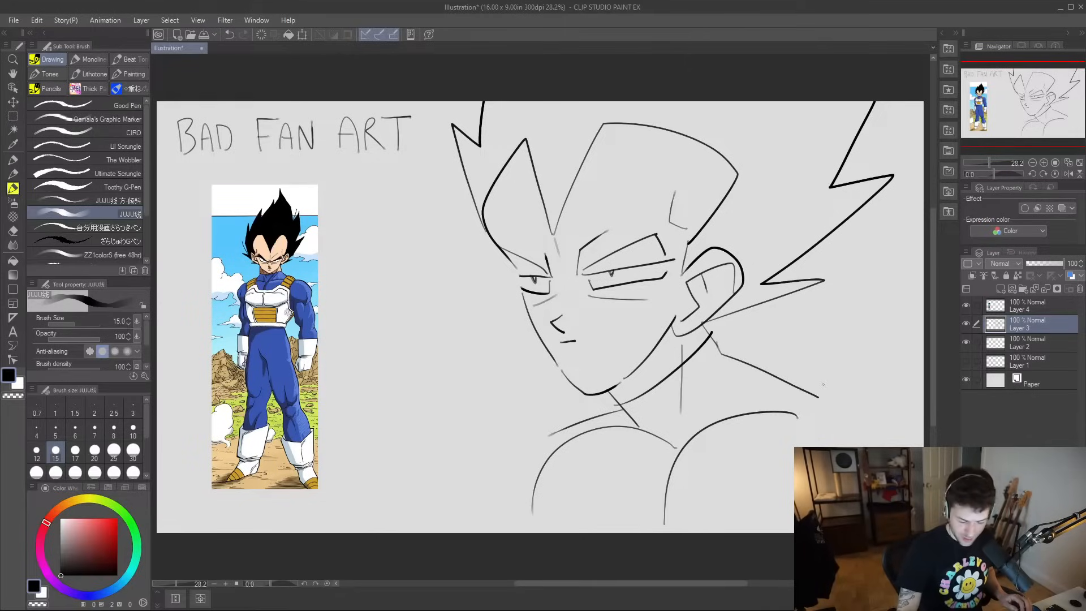
- Draw an armor strap over each shoulder and divide both with horizontal bands
mouse_move(794, 417)
left_mouse_down()
mouse_move(824, 427)
mouse_move(822, 447)
left_mouse_up()
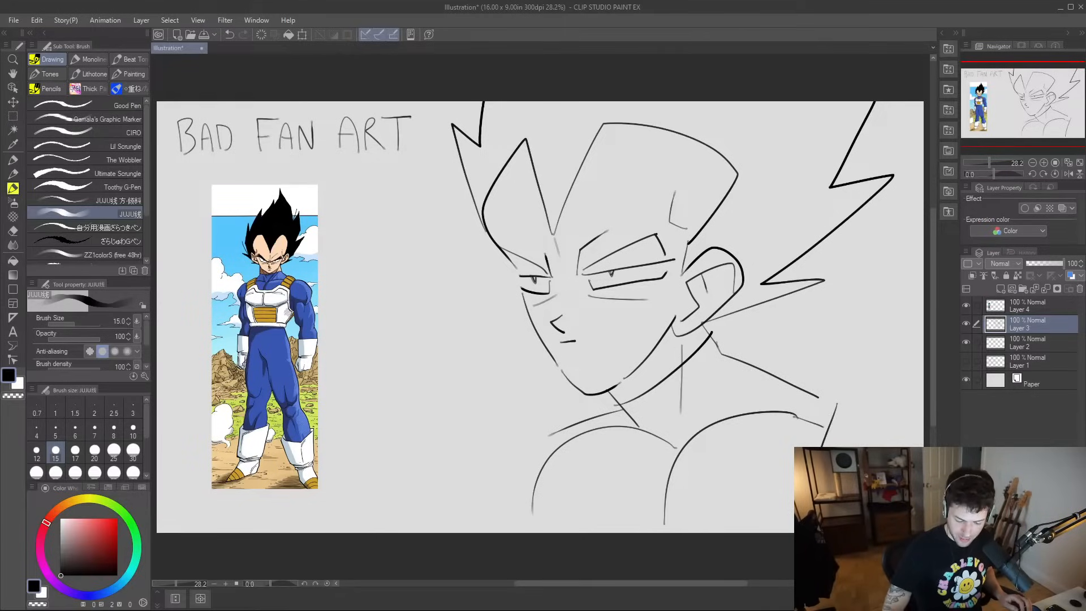
mouse_move(836, 400)
left_mouse_down()
mouse_move(890, 409)
mouse_move(885, 447)
left_mouse_up()
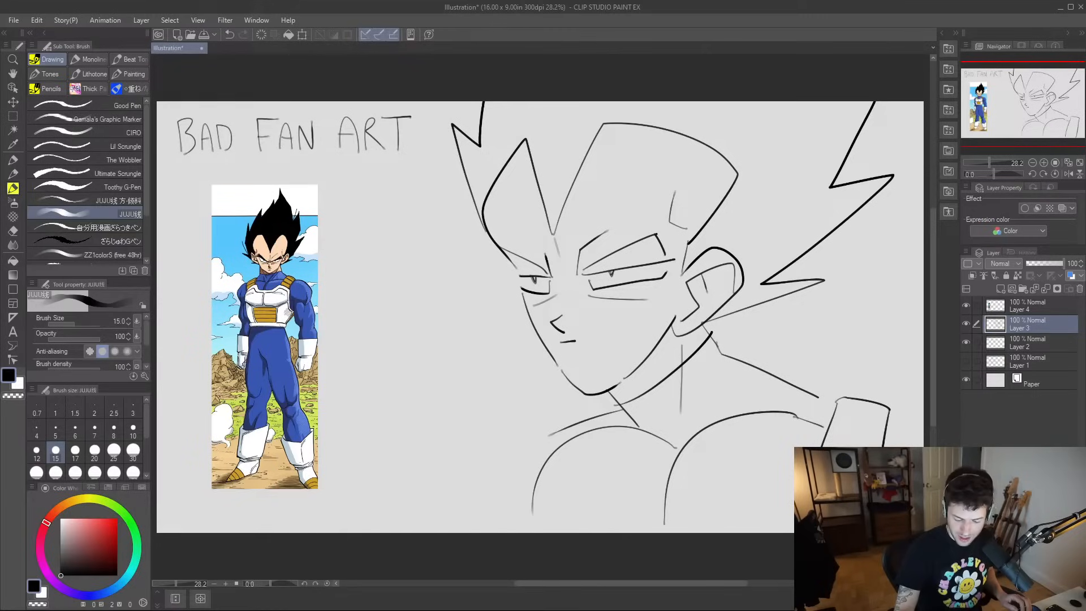
left_click_drag(831, 413, 876, 421)
left_click_drag(821, 443, 869, 447)
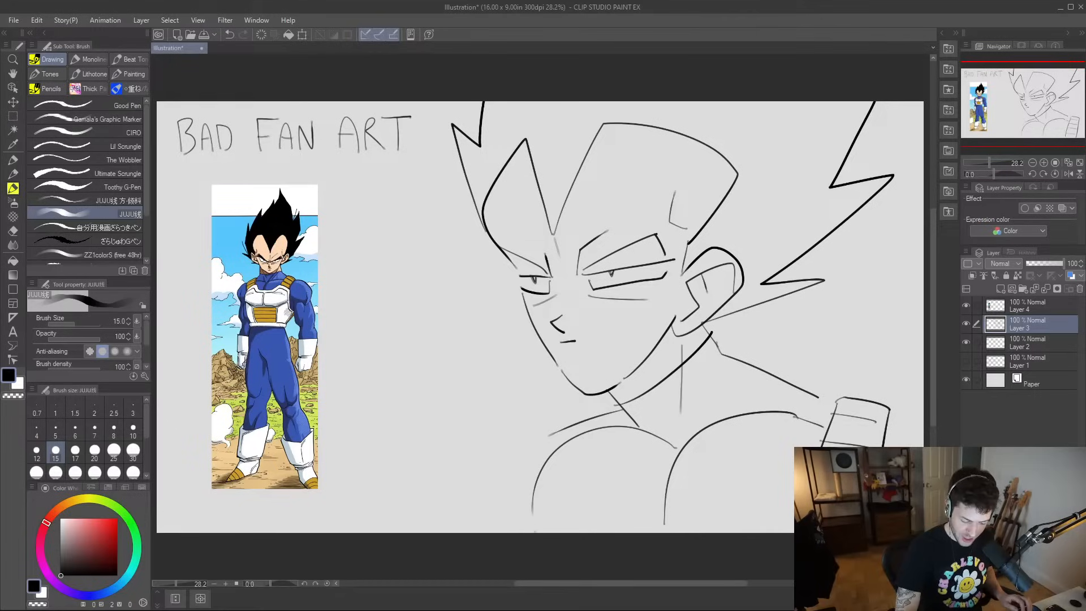
mouse_move(535, 530)
left_mouse_down()
mouse_move(532, 432)
mouse_move(491, 436)
mouse_move(483, 531)
left_mouse_up()
left_click_drag(537, 438, 557, 433)
left_click_drag(481, 461, 529, 449)
left_click_drag(483, 481, 527, 473)
mouse_move(478, 507)
left_mouse_down()
mouse_move(528, 502)
mouse_move(539, 521)
left_mouse_up()
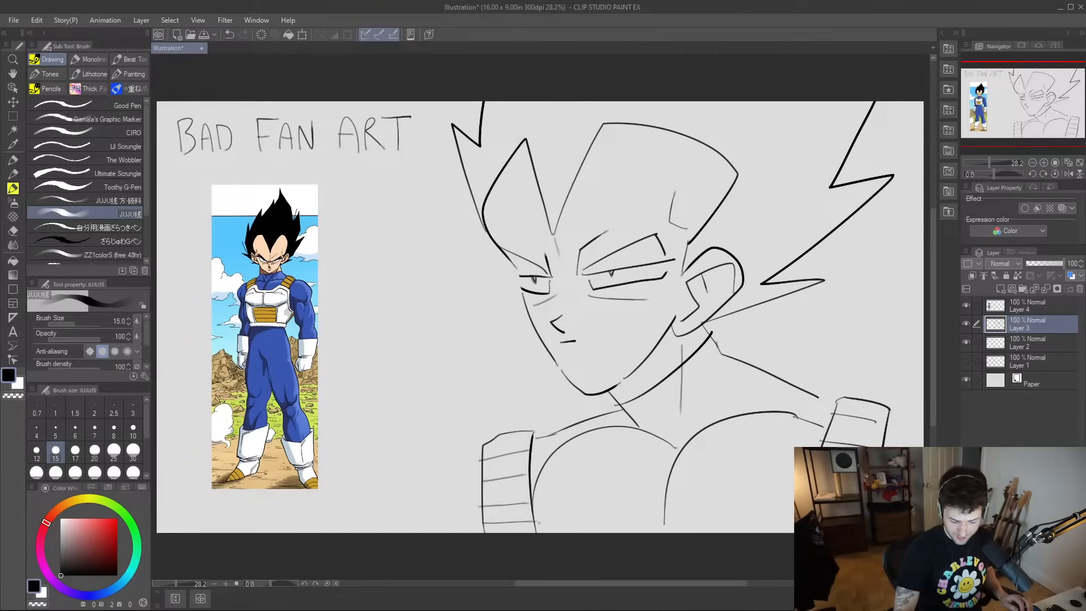
- Draw a rounded shoulder outside each strap, shifting the drawing layer toward the reference image to fit the second one
mouse_move(481, 451)
left_mouse_down()
mouse_move(402, 513)
mouse_move(402, 551)
left_mouse_up()
key("k")
left_click_drag(795, 428, 763, 427)
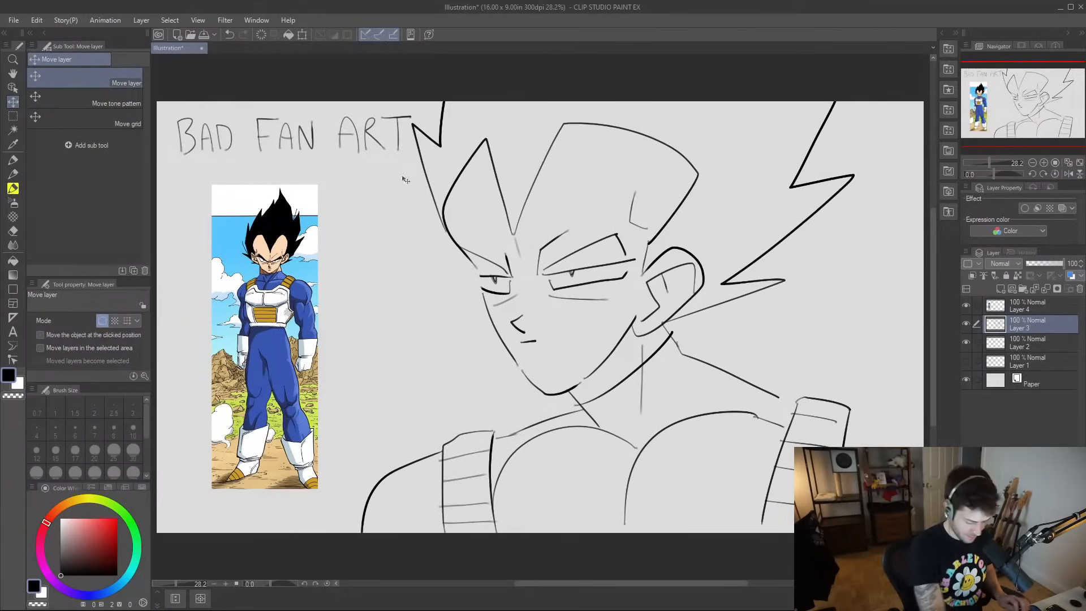
key("b")
key("ctrl+z")
left_click_drag(848, 419, 926, 439)
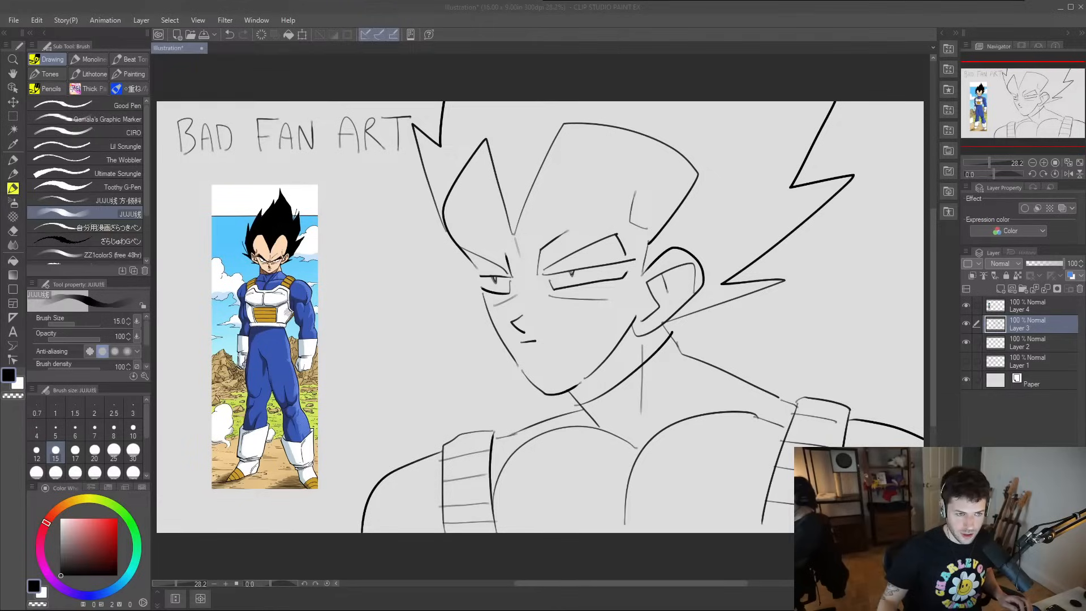
- Hide the Vegeta reference on Layer 4 and paste the Krillin reference image as a new layer
left_click(966, 307)
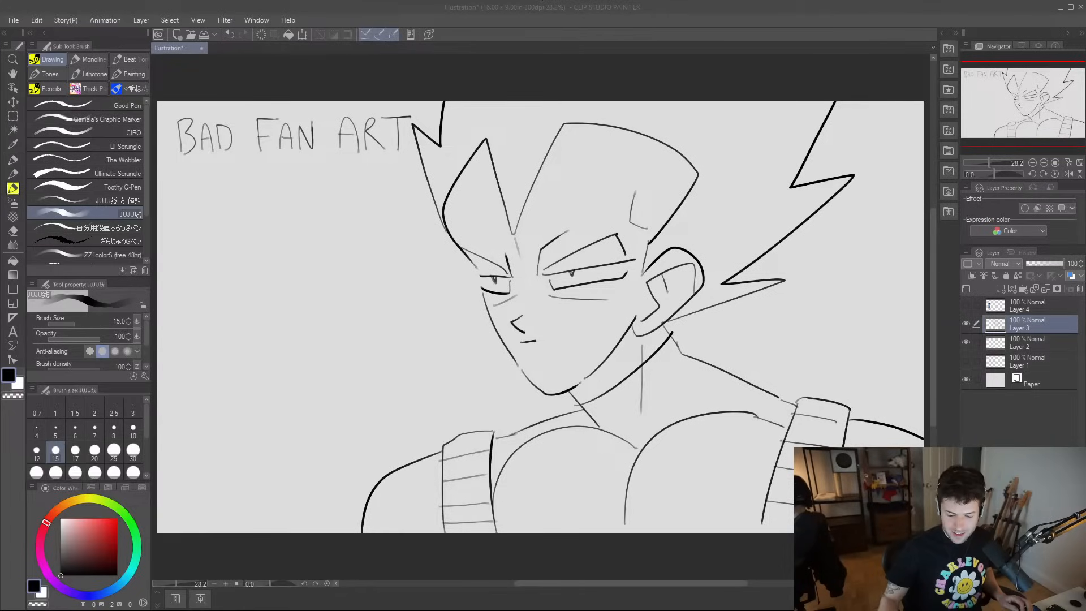
left_click(680, 11)
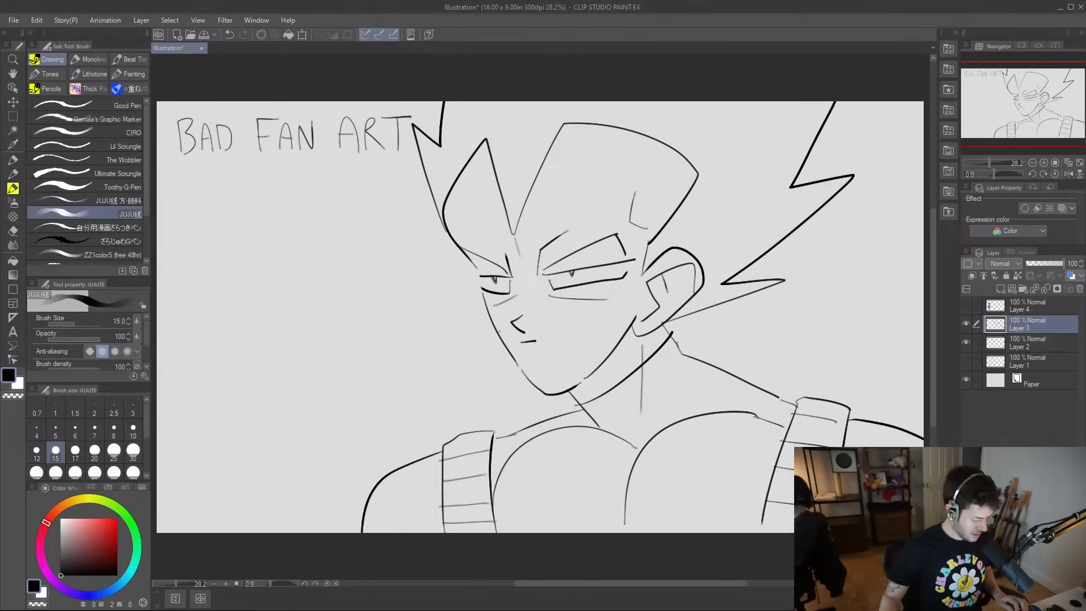
key("ctrl+v")
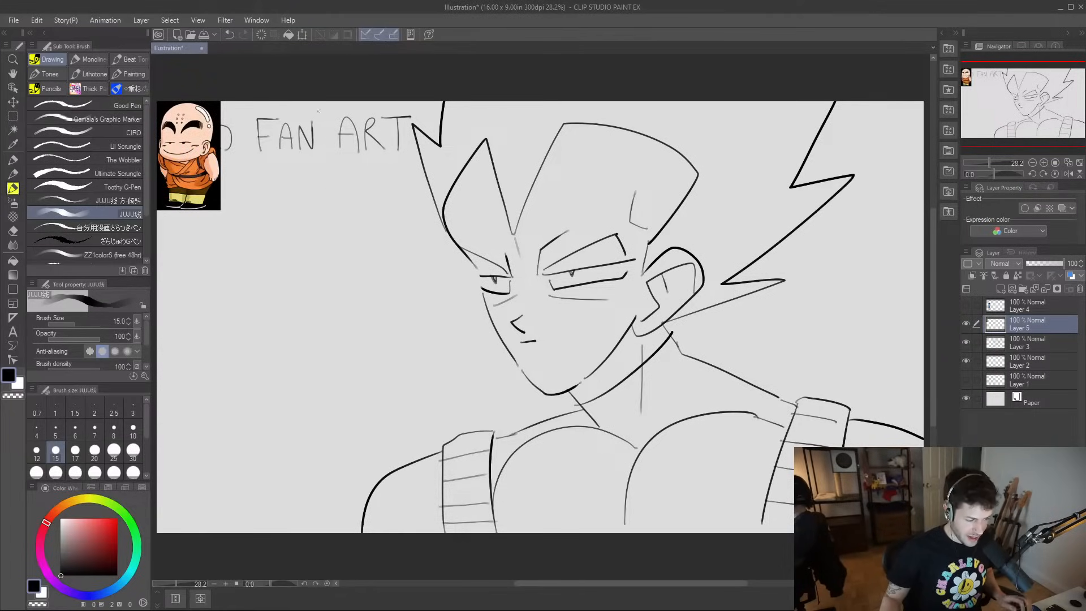
- Enlarge the Krillin image and place it below the "BAD FAN ART" heading beside the sketch
left_click(300, 36)
left_click_drag(189, 155, 234, 237)
left_click_drag(269, 287, 479, 468)
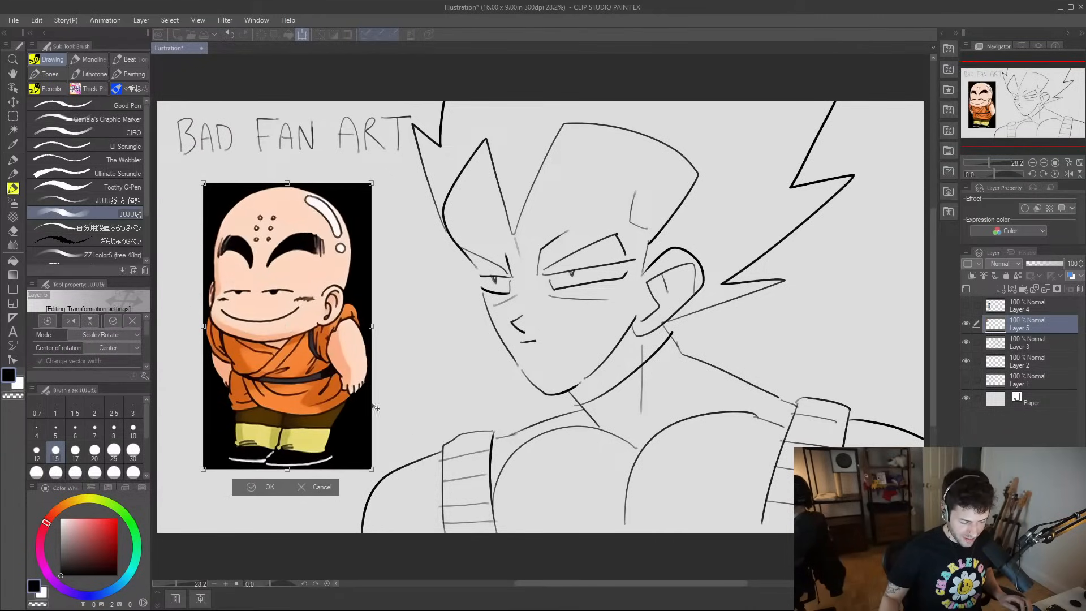
left_click_drag(332, 386, 321, 389)
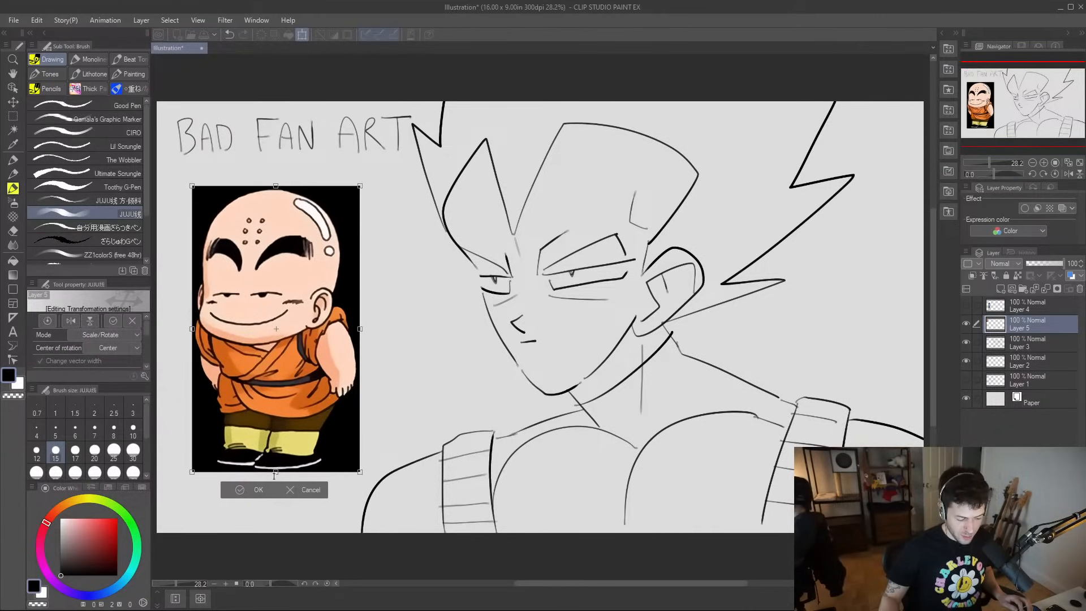
left_click(258, 490)
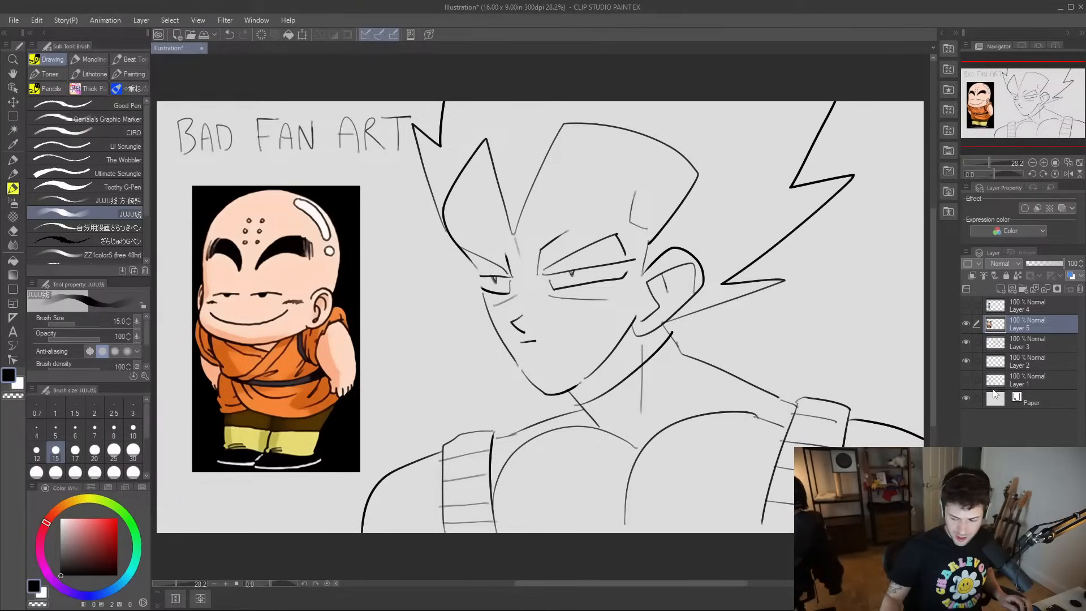
- Hide the Vegeta sketch on Layer 3 and add a new empty layer beneath the Krillin reference
left_click(965, 342)
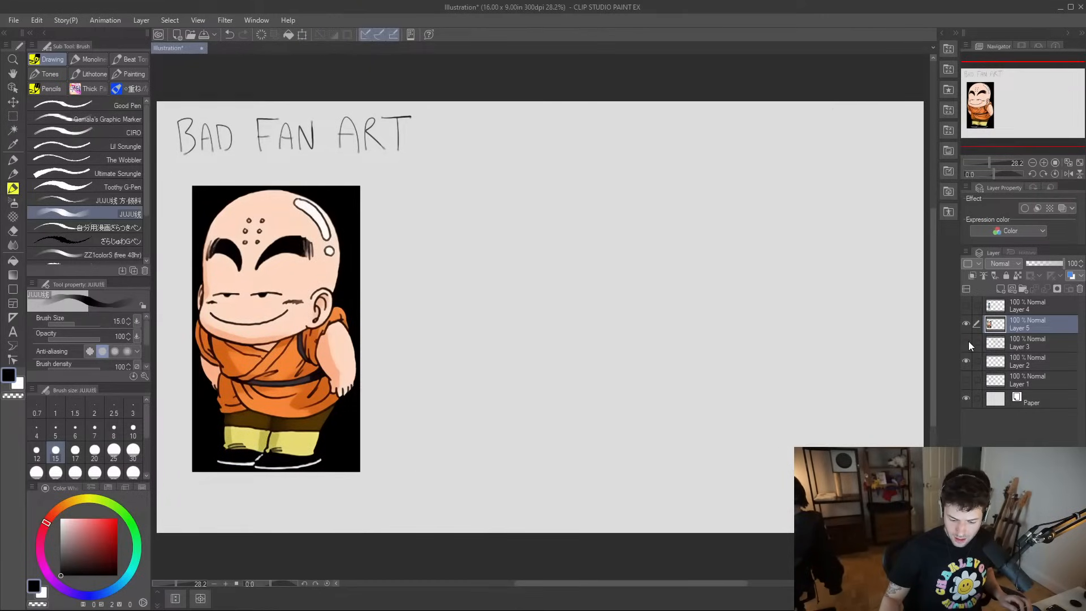
left_click(1001, 290)
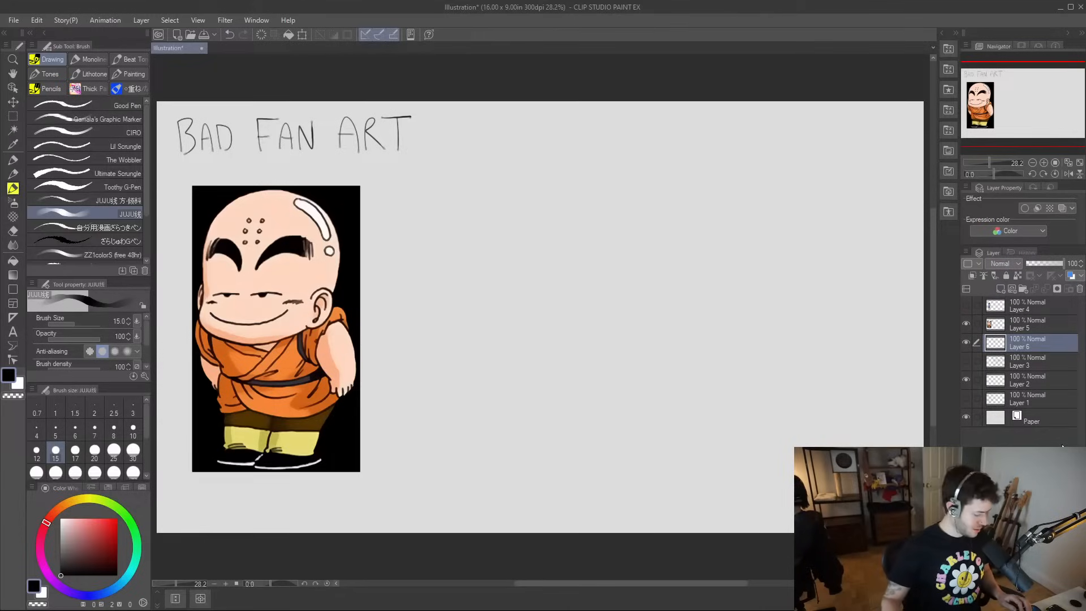
key("ctrl+z")
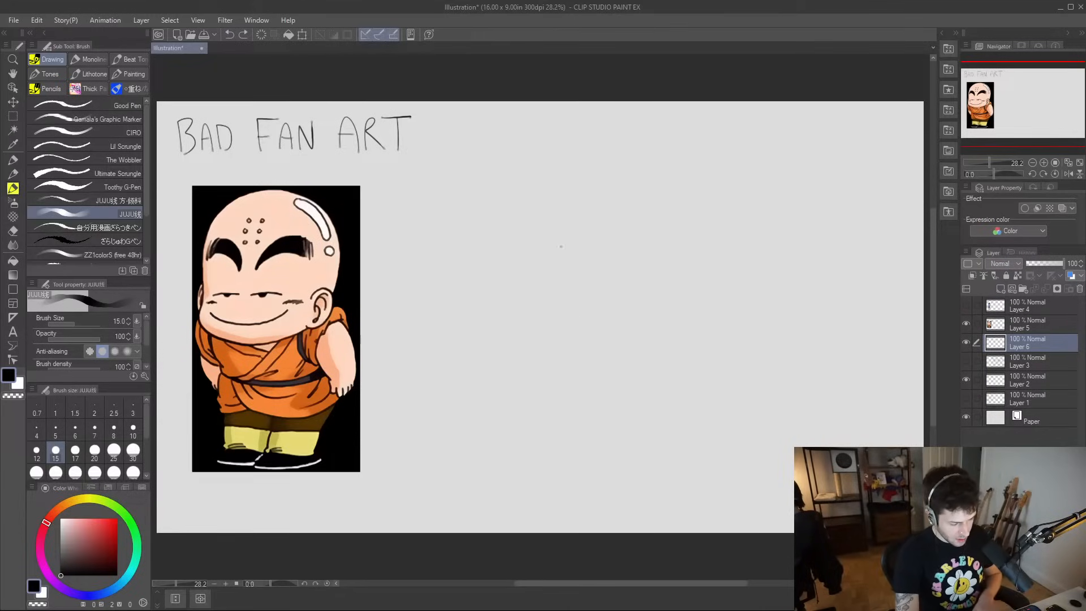
- Increase the brush size to 30, trying out a curved head stroke and undoing each test
key("bracketright")
key("bracketright")
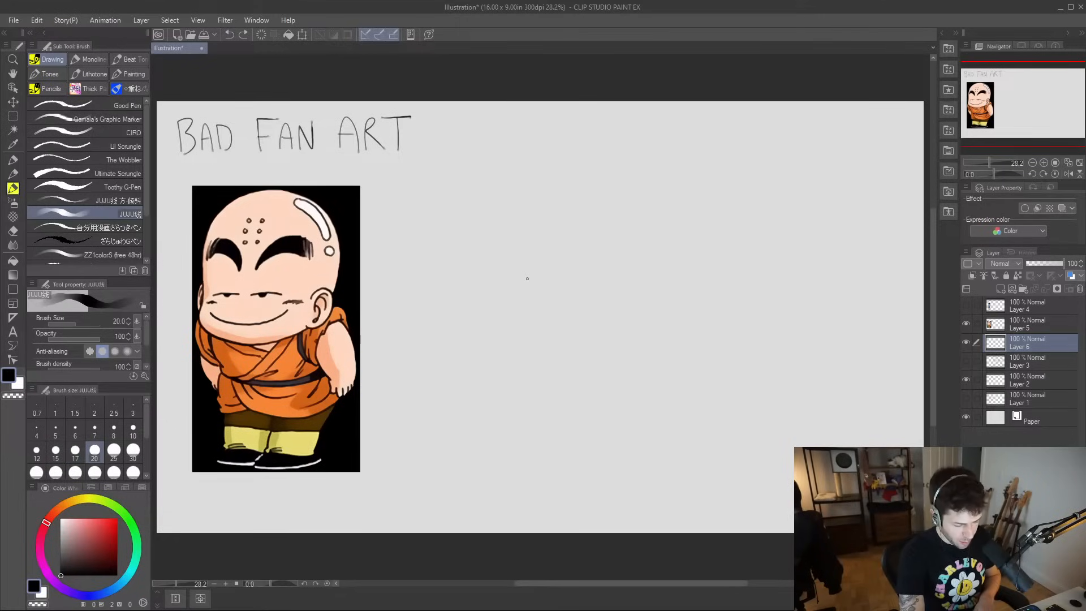
left_click_drag(556, 305, 584, 231)
key("ctrl+z")
key("bracketright")
key("bracketright")
left_click_drag(635, 332, 637, 214)
key("ctrl+z")
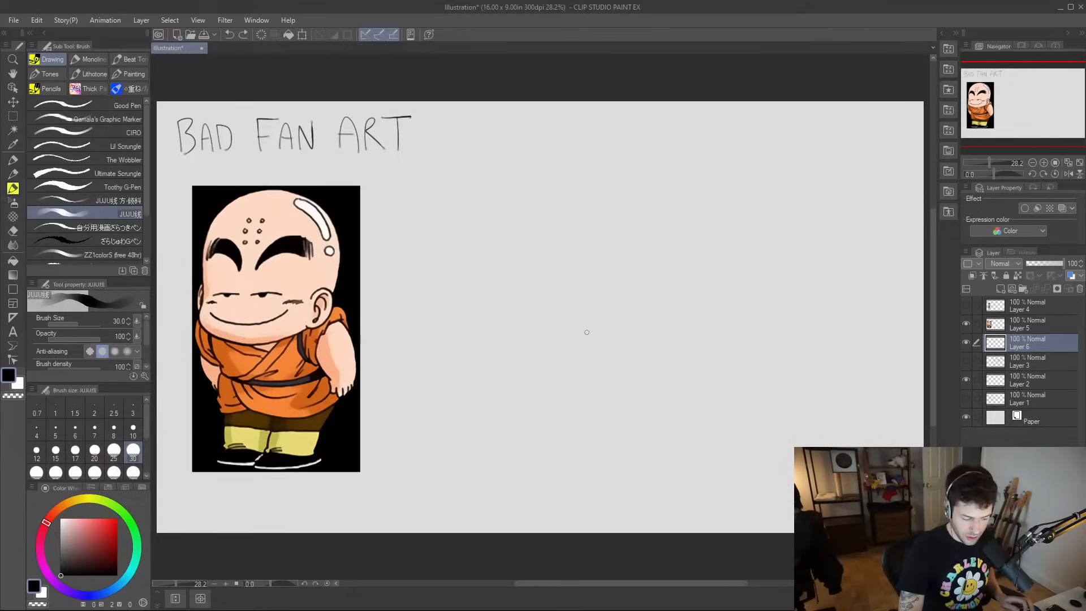
- Draw Krillin's wide round head with a bulging cheek, a broad smile, half-closed eyes and smudged marks on both cheeks
mouse_move(686, 354)
left_mouse_down()
mouse_move(602, 354)
mouse_move(559, 326)
mouse_move(575, 220)
mouse_move(632, 175)
mouse_move(725, 177)
mouse_move(777, 231)
mouse_move(781, 267)
mouse_move(766, 316)
mouse_move(733, 344)
mouse_move(667, 357)
left_mouse_up()
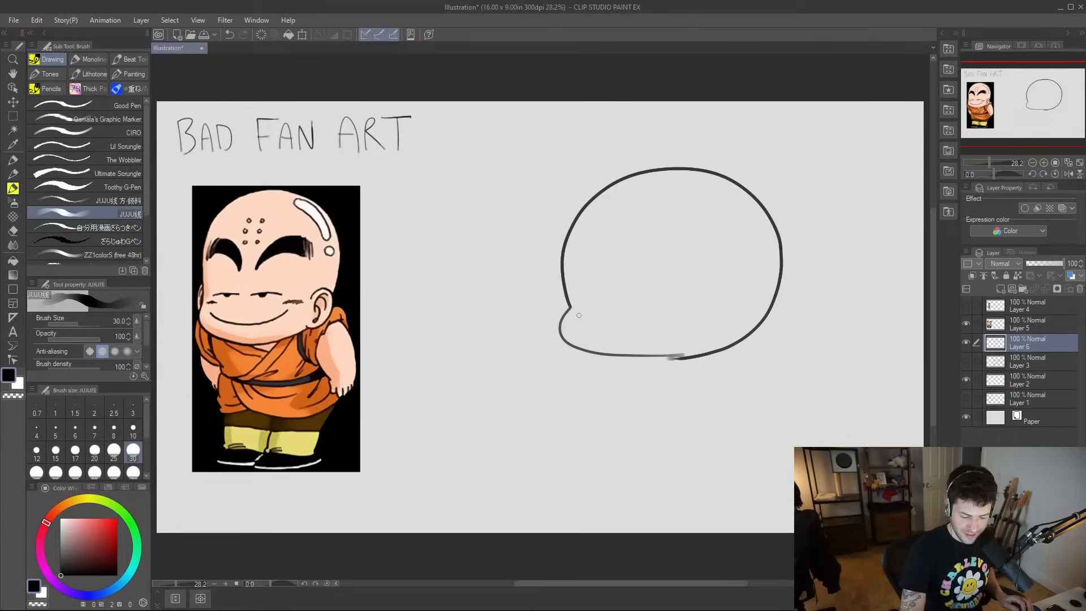
mouse_move(584, 314)
left_mouse_down()
mouse_move(656, 329)
mouse_move(725, 298)
left_mouse_up()
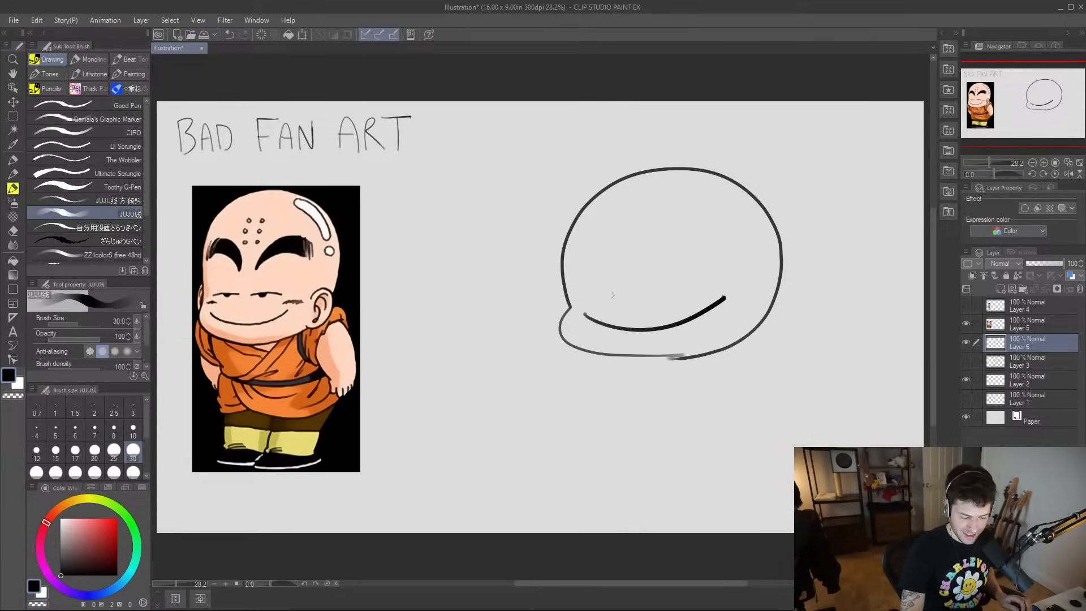
mouse_move(568, 289)
left_mouse_down()
mouse_move(741, 279)
mouse_move(720, 280)
left_mouse_up()
left_click_drag(558, 311, 600, 301)
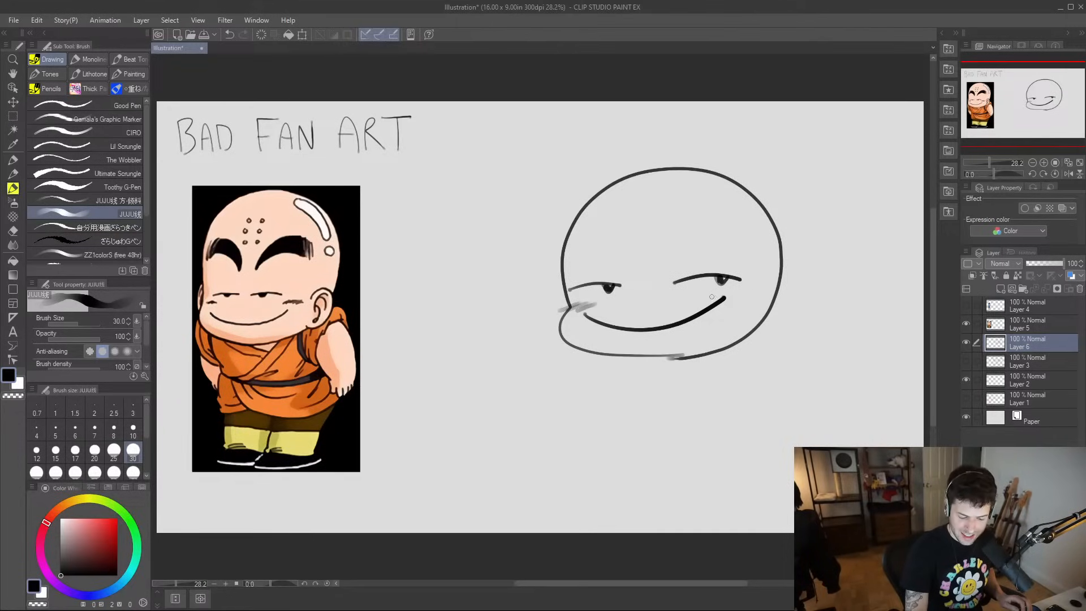
left_click_drag(732, 297, 768, 287)
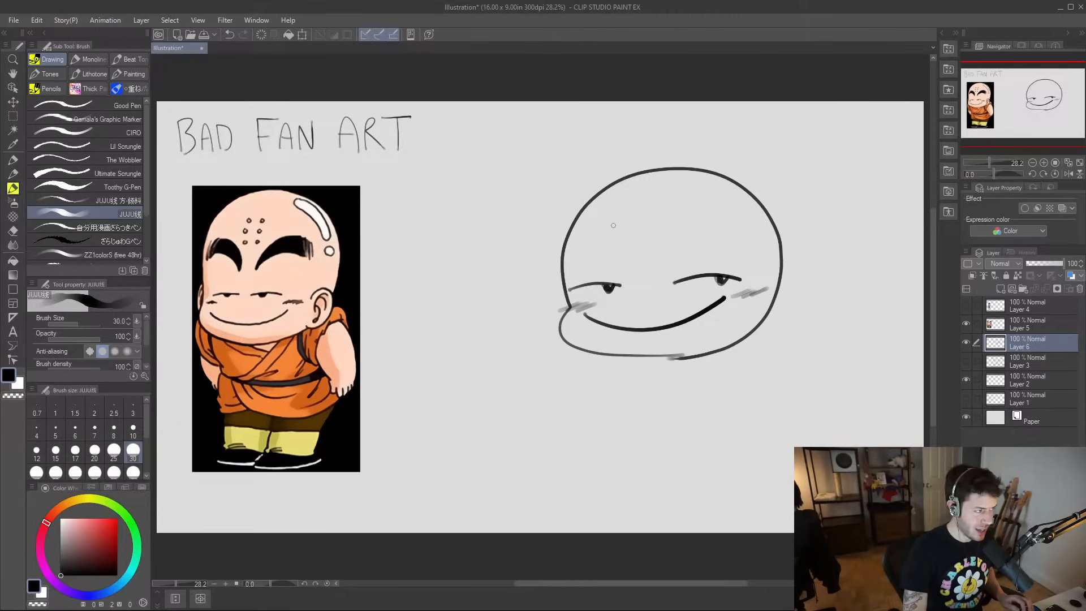
- Draw two thick arched eyebrows above the eyes and fill them with dense hatching
mouse_move(573, 216)
left_mouse_down()
mouse_move(625, 265)
mouse_move(560, 243)
left_mouse_up()
mouse_move(665, 263)
left_mouse_down()
mouse_move(706, 201)
mouse_move(752, 216)
mouse_move(754, 228)
mouse_move(736, 228)
mouse_move(748, 228)
left_mouse_up()
mouse_move(577, 221)
left_mouse_down()
mouse_move(583, 244)
mouse_move(601, 219)
mouse_move(618, 251)
mouse_move(672, 250)
mouse_move(667, 258)
mouse_move(679, 225)
mouse_move(683, 246)
mouse_move(716, 205)
mouse_move(717, 234)
mouse_move(749, 210)
left_mouse_up()
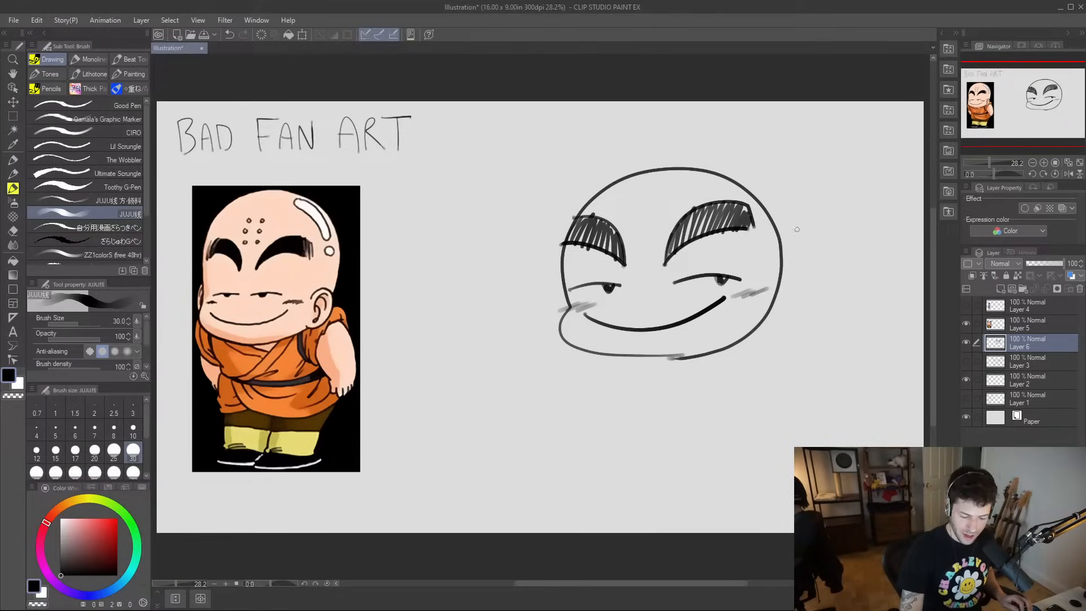
- Draw a large ear on the side of the head, erase the head outline crossing it and add the inner ear folds
mouse_move(764, 274)
left_mouse_down()
mouse_move(776, 254)
mouse_move(822, 275)
mouse_move(798, 324)
mouse_move(758, 322)
left_mouse_up()
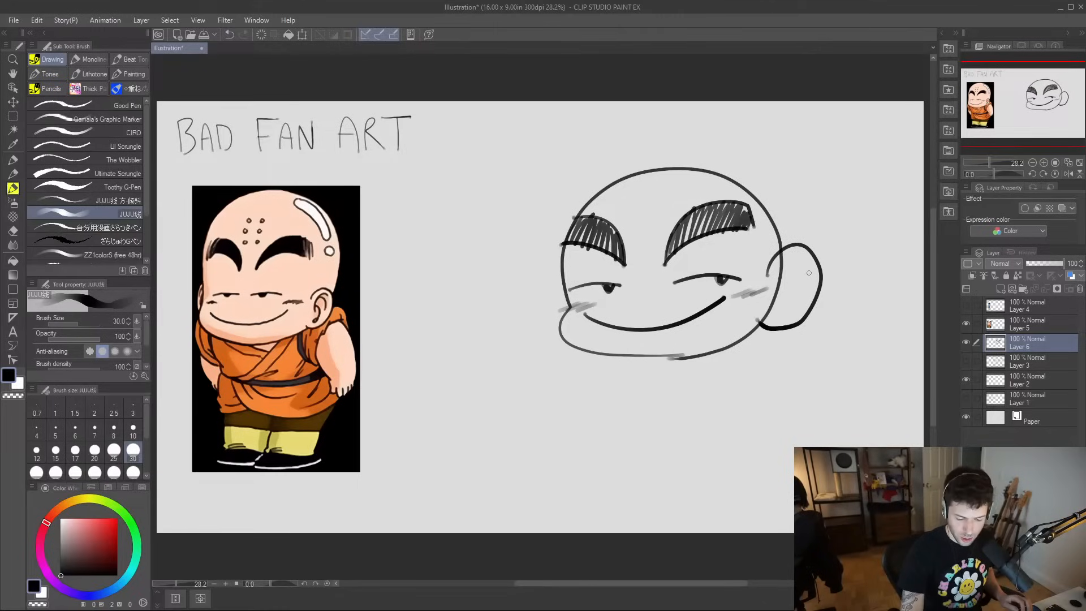
key("e")
mouse_move(780, 255)
left_mouse_down()
mouse_move(762, 319)
mouse_move(782, 254)
left_mouse_up()
key("b")
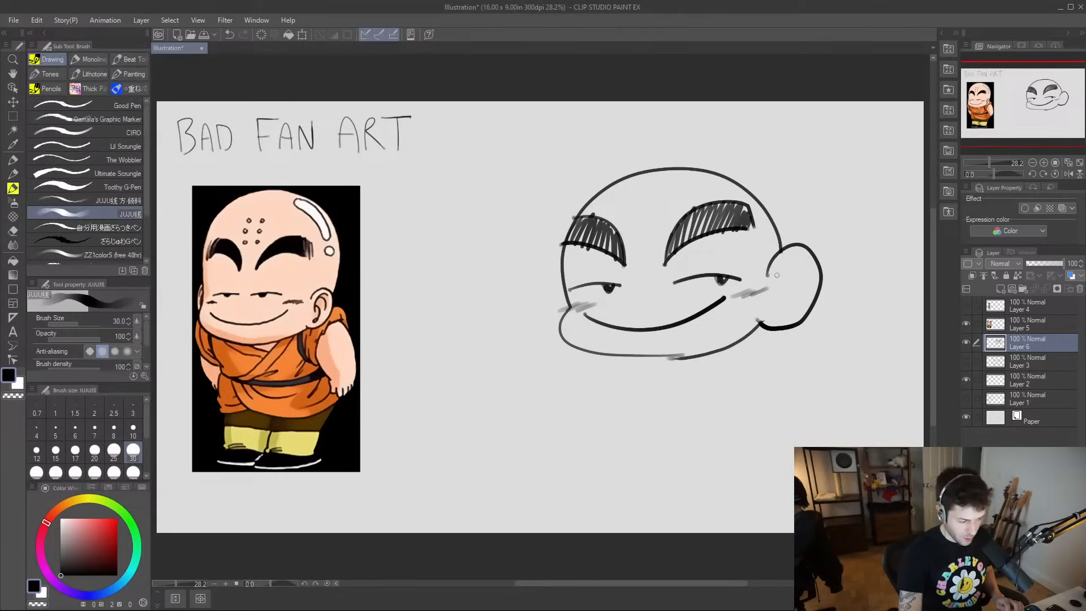
mouse_move(807, 261)
left_mouse_down()
mouse_move(797, 255)
mouse_move(769, 302)
left_mouse_up()
mouse_move(809, 269)
left_mouse_down()
mouse_move(777, 295)
mouse_move(799, 272)
mouse_move(779, 286)
mouse_move(778, 310)
mouse_move(792, 293)
left_mouse_up()
key("ctrl+z")
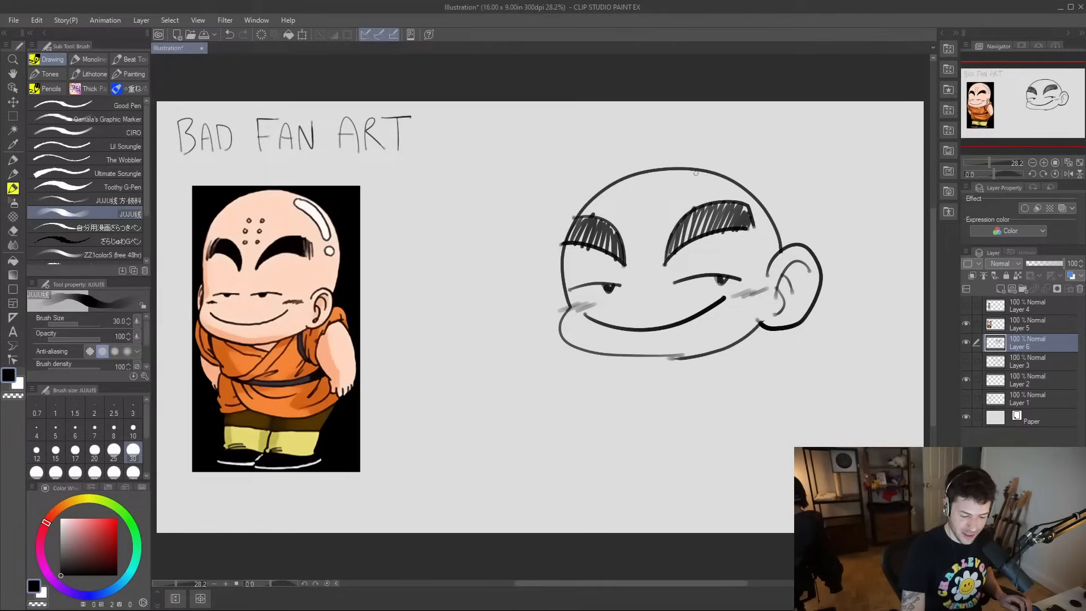
- Add six dots to the forehead in two columns of three between the eyebrows
left_click(629, 214)
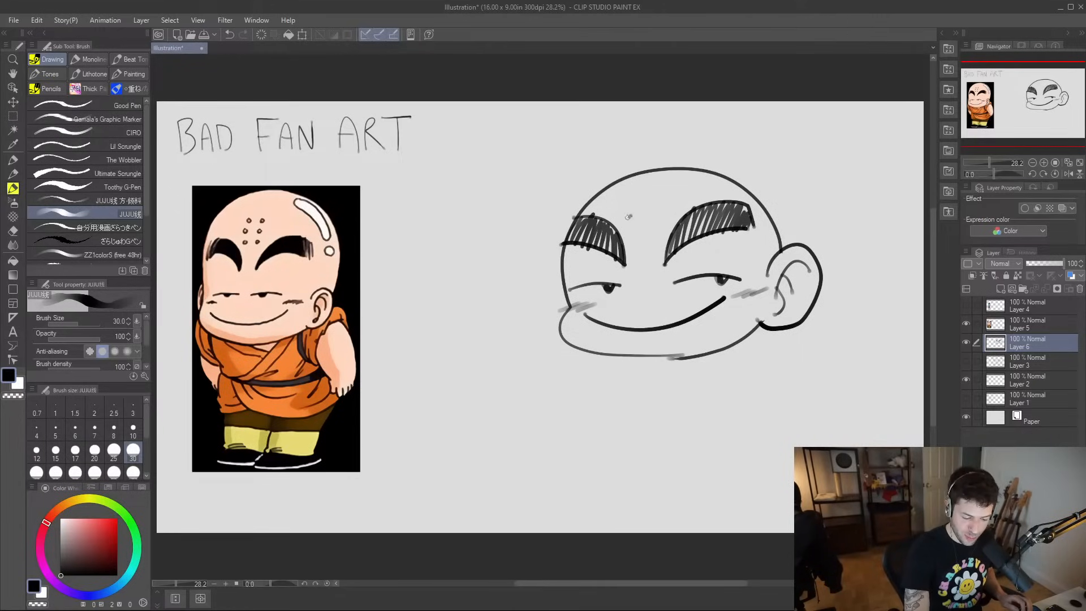
left_click(631, 197)
left_click(636, 181)
left_click(659, 215)
left_click(662, 195)
left_click(666, 180)
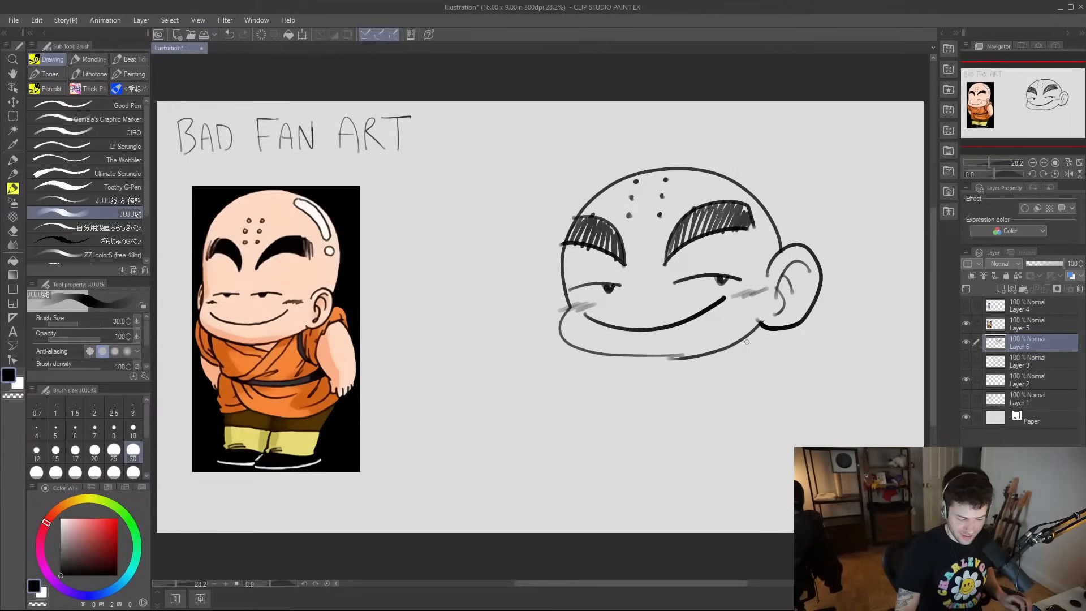
- Draw sloping shoulders and short outstretched arms, each ending in a small hand with stubby fingers
left_click_drag(568, 345, 513, 387)
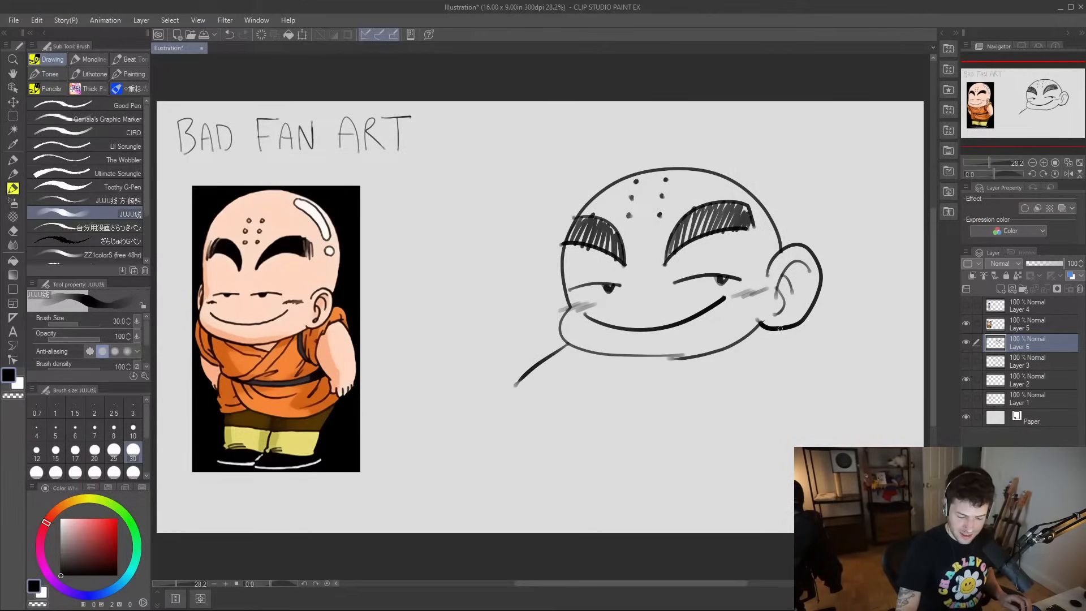
left_click_drag(780, 329, 835, 361)
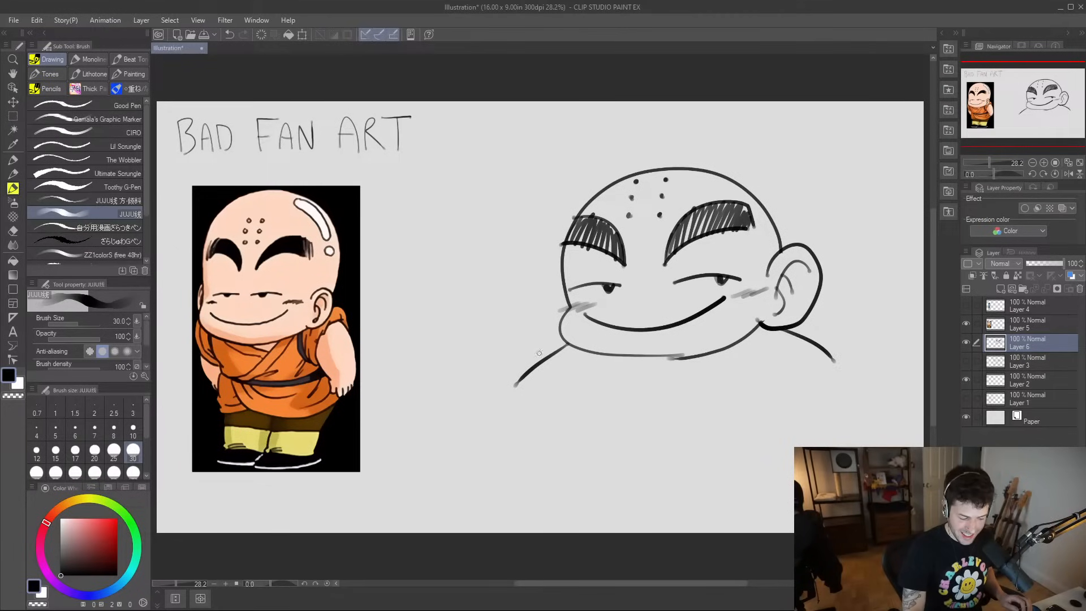
mouse_move(515, 384)
left_mouse_down()
mouse_move(501, 396)
mouse_move(538, 423)
left_mouse_up()
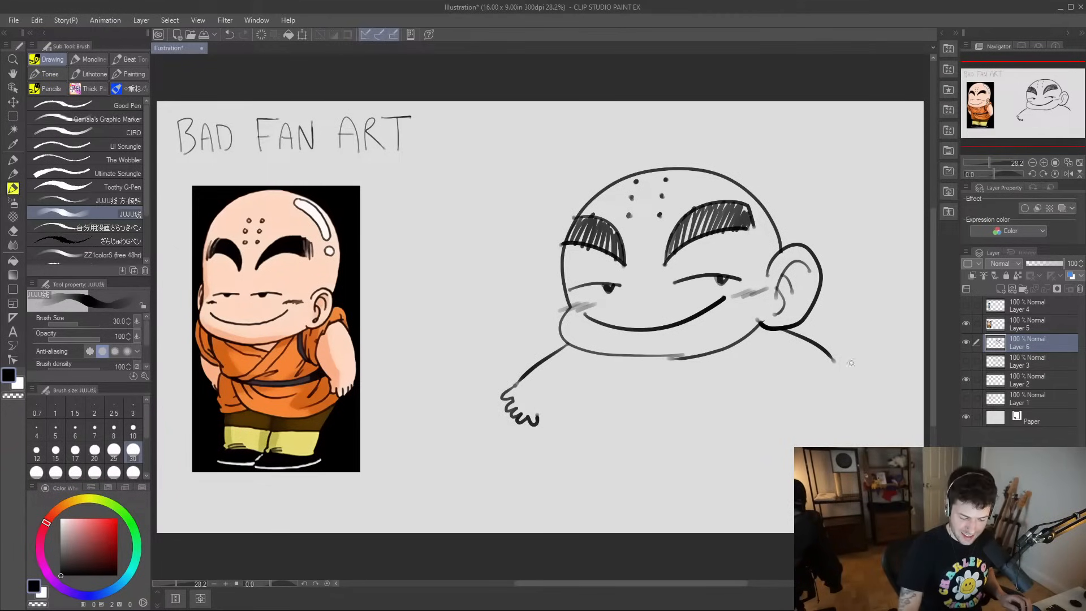
left_click_drag(832, 360, 843, 375)
left_click_drag(537, 416, 575, 407)
mouse_move(843, 373)
left_mouse_down()
mouse_move(849, 397)
mouse_move(830, 405)
mouse_move(768, 394)
left_mouse_up()
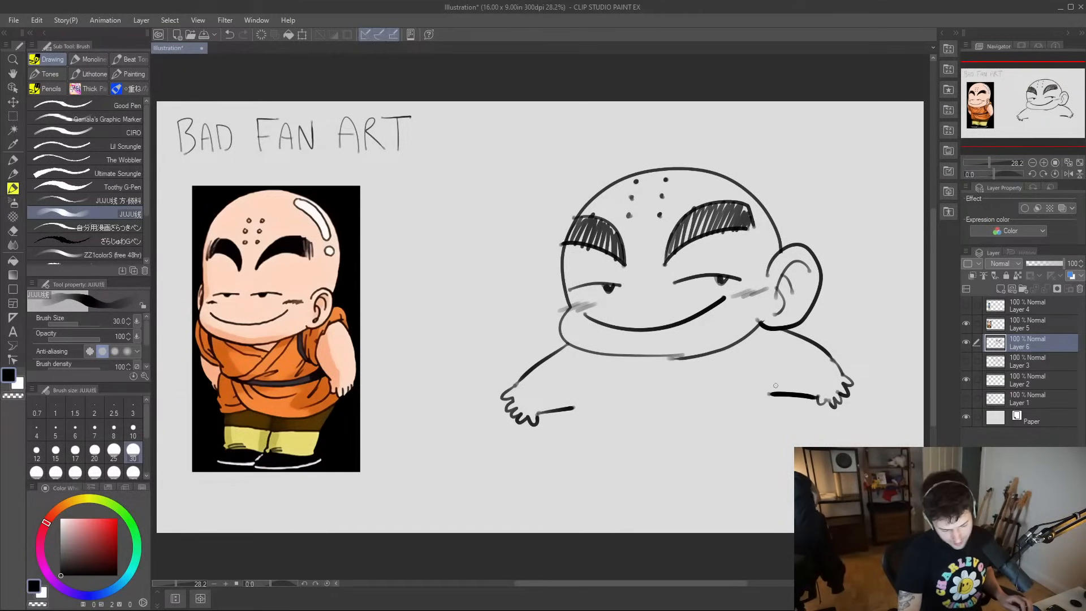
- Draw the short sides of the torso below both arms and mark two dots on the chest
left_click_drag(570, 409, 583, 407)
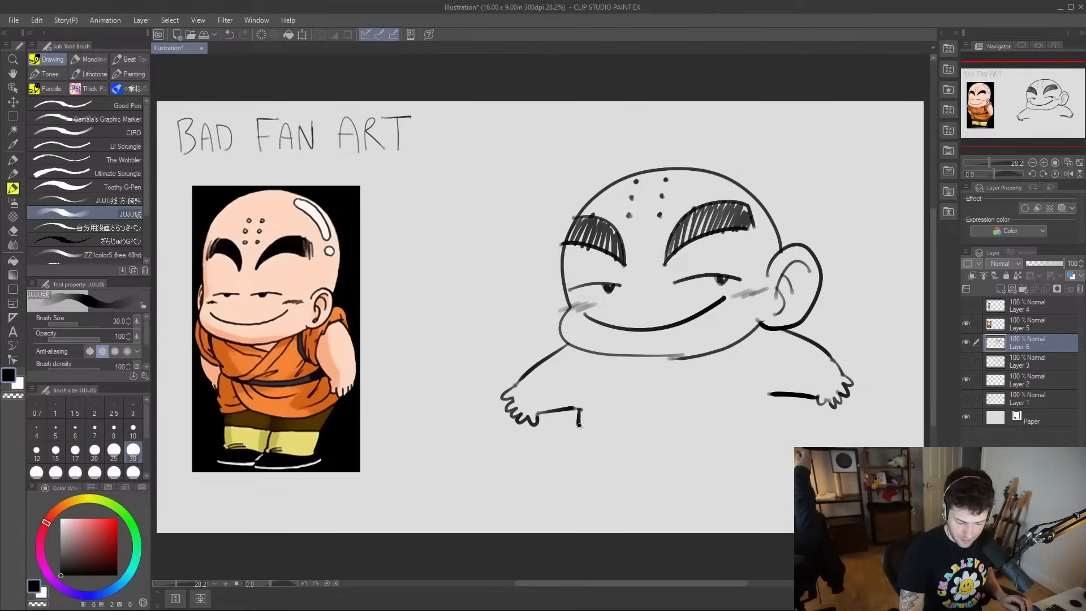
left_click_drag(582, 409, 588, 433)
left_click_drag(772, 395, 782, 422)
left_click(612, 395)
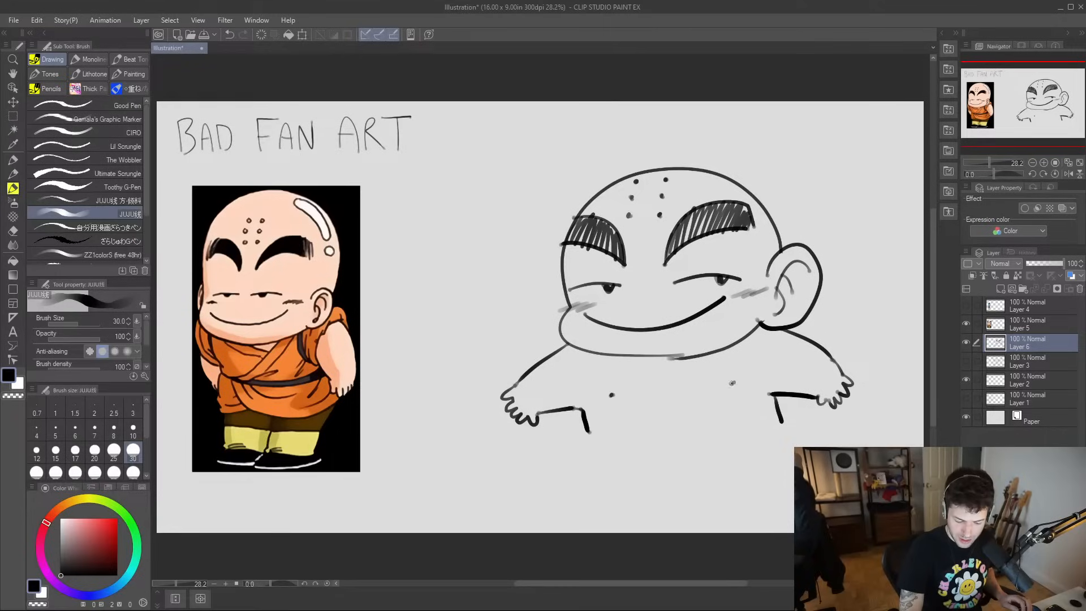
- Draw one bent leg with a toed foot, redoing its lower lines, and start the outer line of the other leg
mouse_move(588, 431)
left_mouse_down()
mouse_move(560, 483)
mouse_move(565, 507)
mouse_move(544, 513)
left_mouse_up()
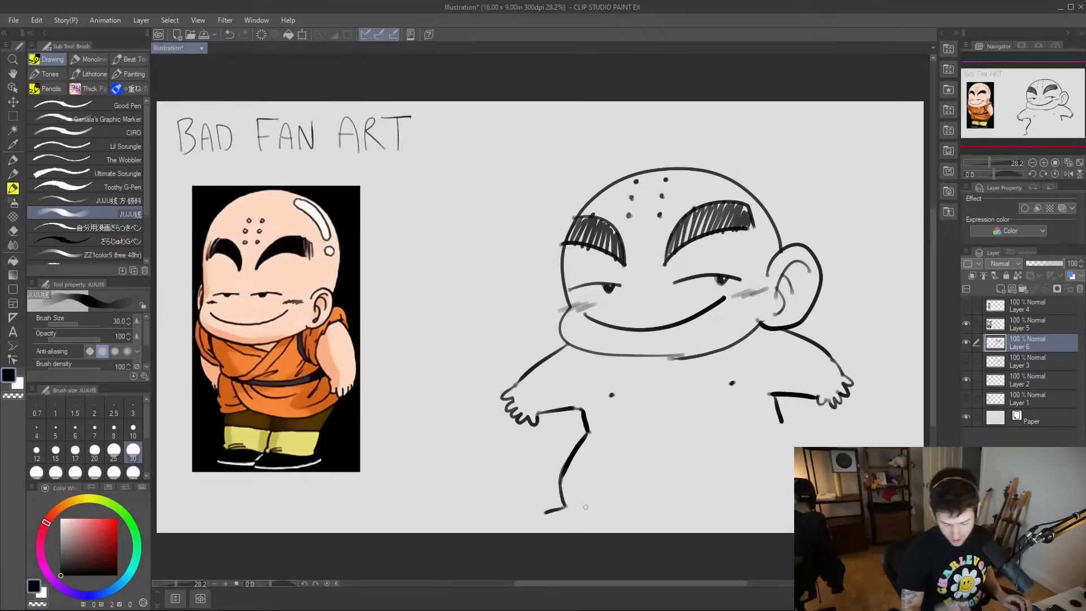
key("ctrl+z")
key("ctrl+z")
key("ctrl+z")
mouse_move(588, 431)
left_mouse_down()
mouse_move(567, 473)
mouse_move(575, 492)
mouse_move(554, 520)
mouse_move(620, 513)
mouse_move(636, 469)
left_mouse_up()
left_click_drag(779, 419, 815, 446)
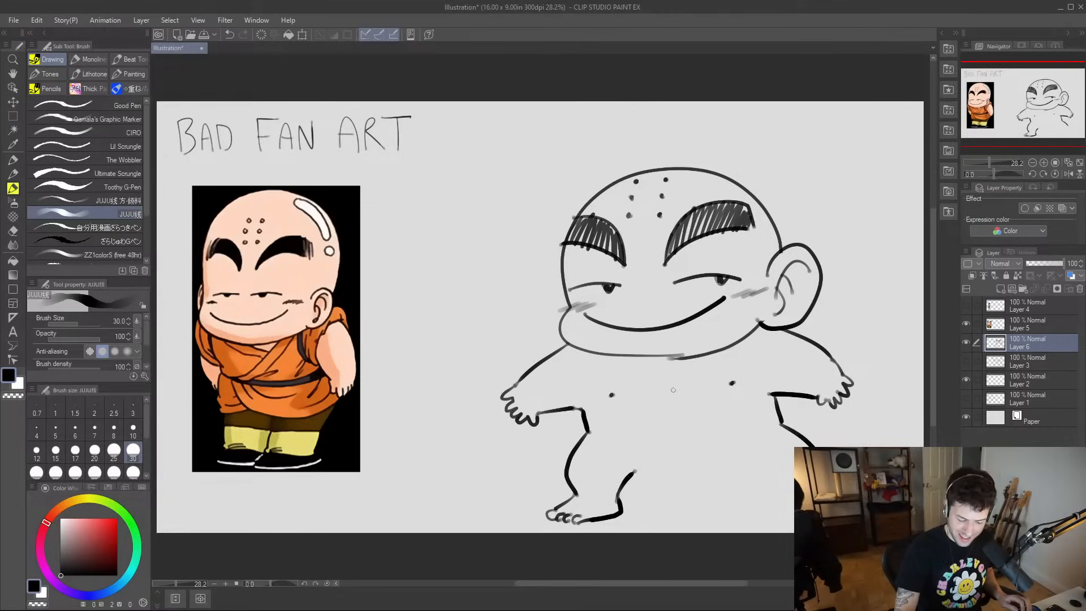
- Draw a veined leaf with a stem between the legs and complete the second leg beside it
mouse_move(686, 499)
left_mouse_down()
mouse_move(638, 454)
mouse_move(675, 437)
mouse_move(662, 423)
mouse_move(681, 411)
mouse_move(686, 435)
mouse_move(720, 436)
mouse_move(723, 464)
mouse_move(684, 498)
left_mouse_up()
left_click_drag(682, 442, 698, 501)
left_click_drag(651, 452, 695, 474)
mouse_move(666, 475)
left_mouse_down()
mouse_move(691, 488)
mouse_move(703, 436)
left_mouse_up()
mouse_move(699, 475)
left_mouse_down()
mouse_move(772, 466)
mouse_move(746, 460)
mouse_move(796, 500)
left_mouse_up()
key("ctrl+z")
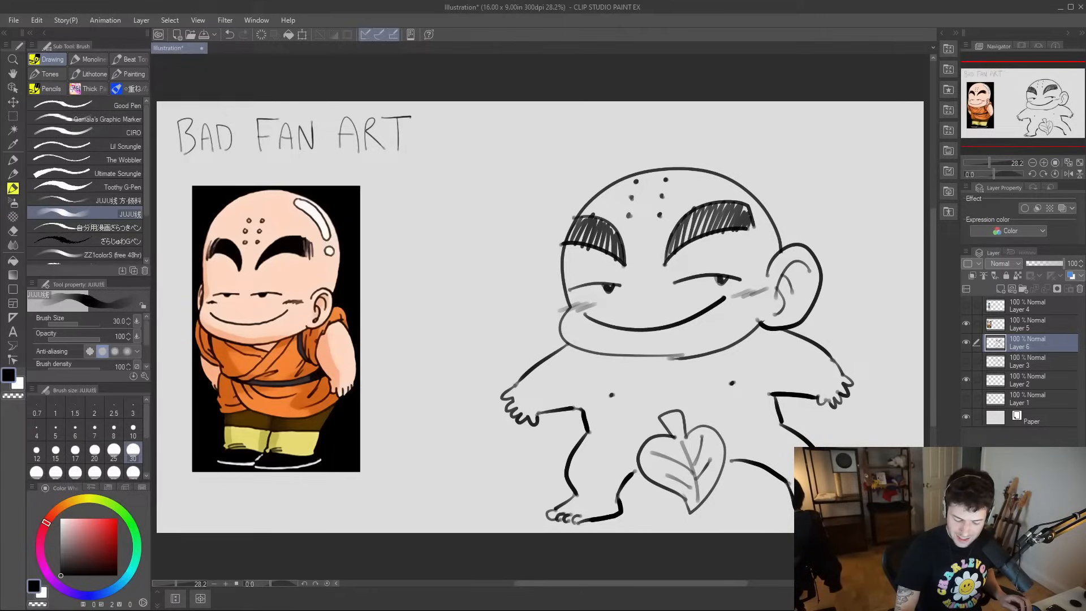
key("ctrl+z")
key("ctrl+y")
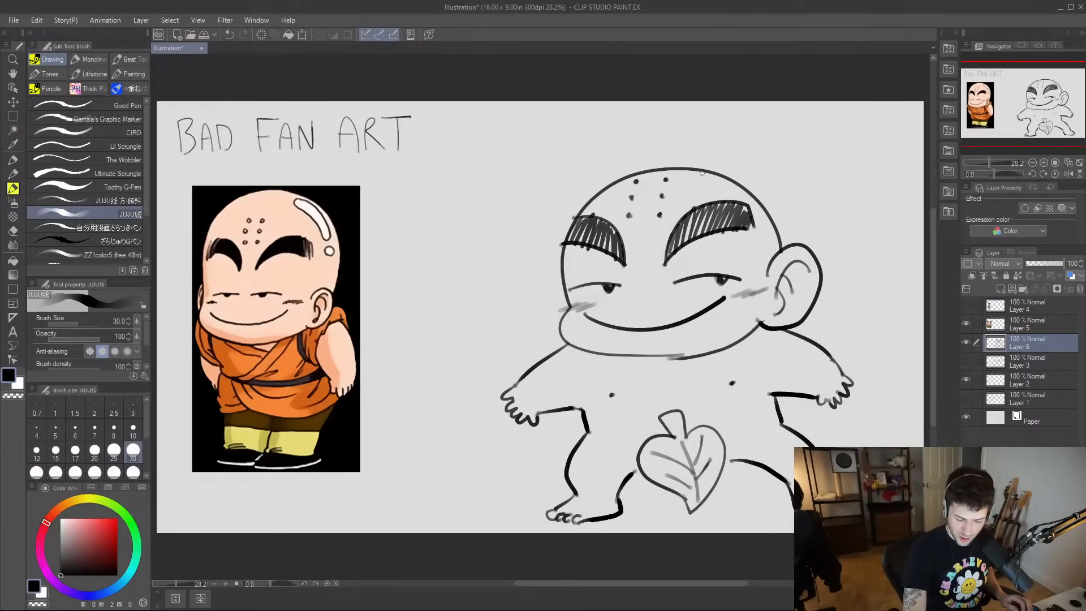
- Move the whole Krillin sketch slightly up and toward the reference image, returning to the drawing brush
key("k")
mouse_move(761, 384)
left_mouse_down()
mouse_move(745, 343)
mouse_move(740, 355)
left_mouse_up()
key("ctrl+space")
key("b")
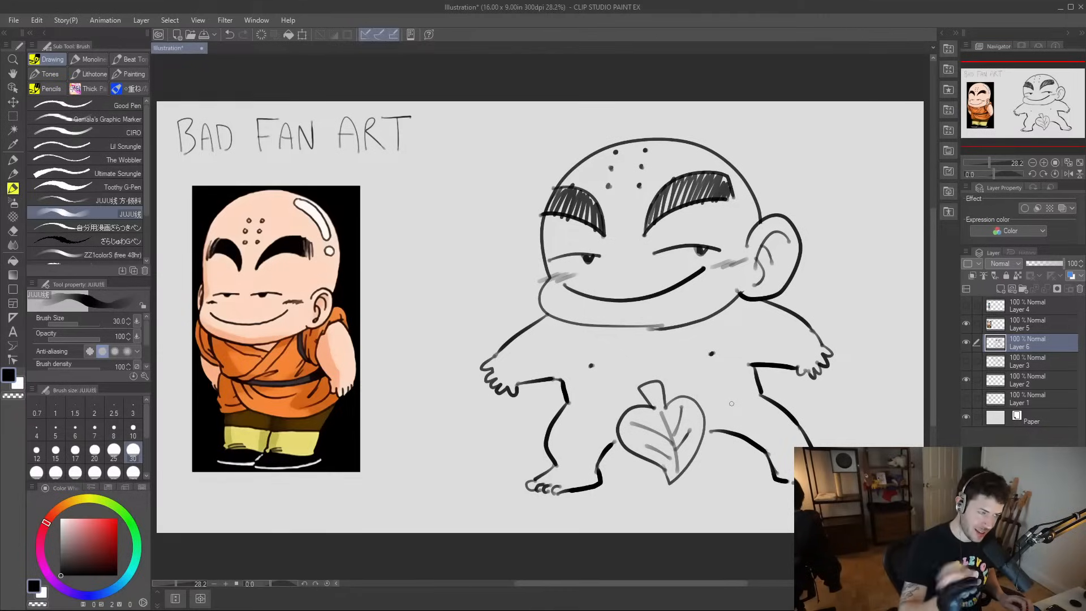
- Hide the Krillin sketch and its reference image, and paste the SpongeBob reference image as a new layer
left_click(966, 340)
left_click(965, 327)
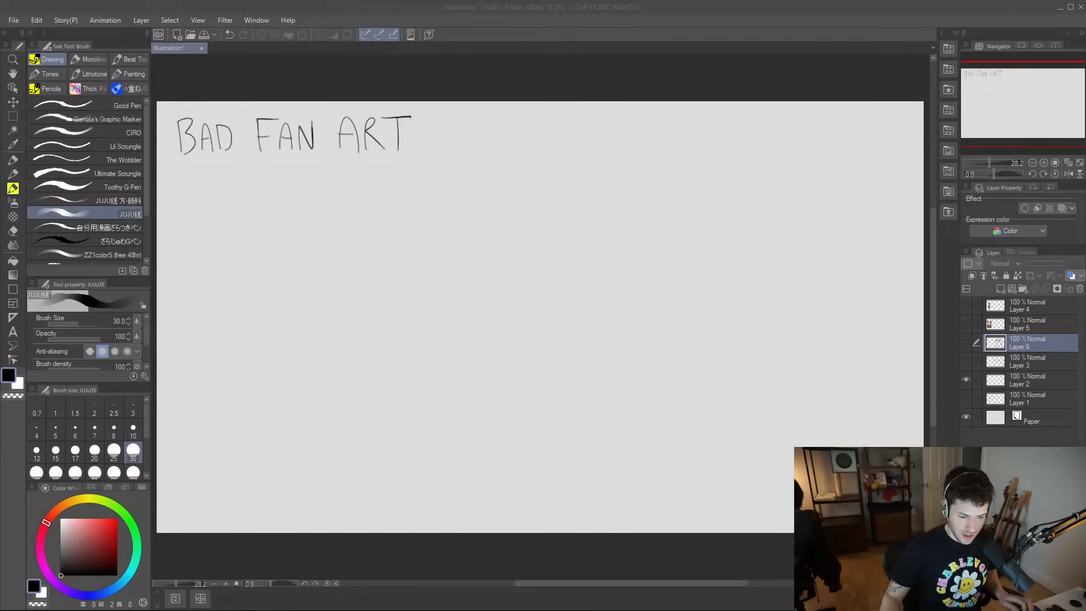
left_click(832, 9)
key("ctrl+v")
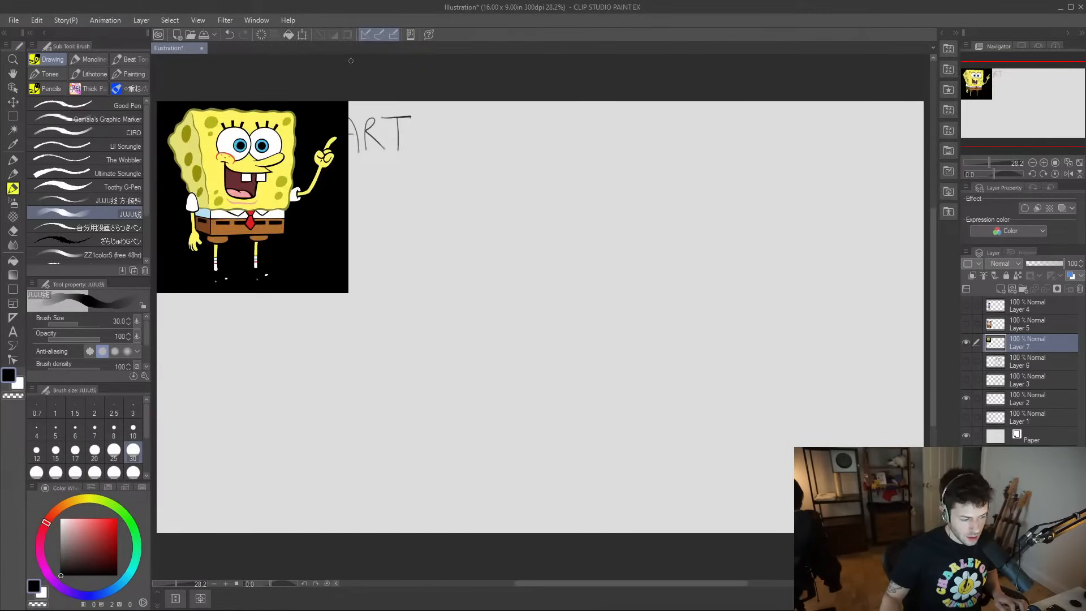
- Shrink the SpongeBob image and place it below the "BAD FAN ART" heading
left_click(303, 35)
left_click_drag(348, 102, 289, 160)
left_click_drag(271, 200, 281, 238)
left_click(212, 338)
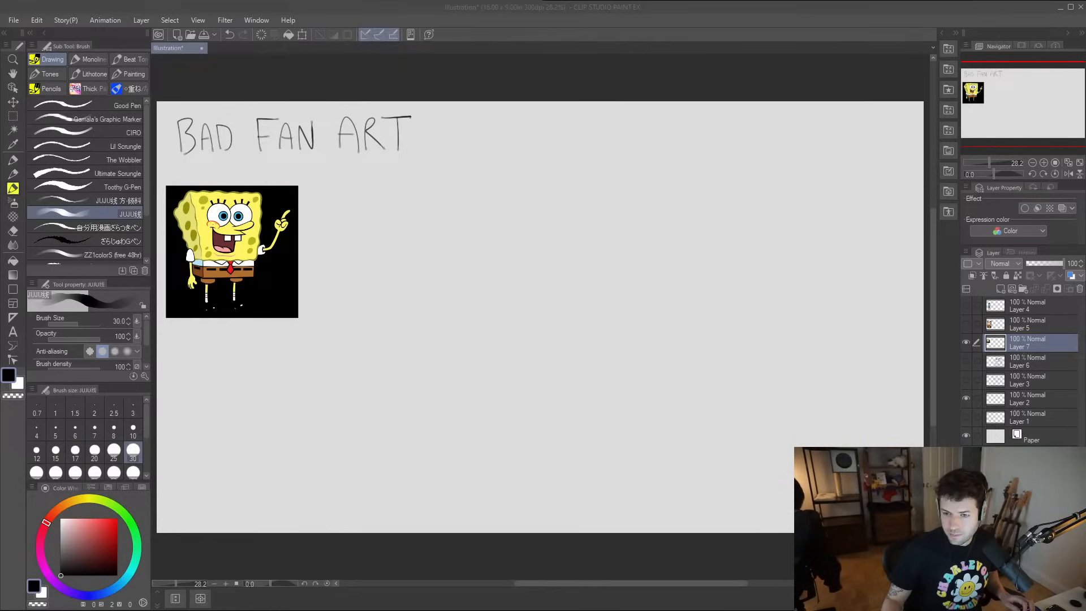
- Paste the Frieza reference image as a new layer and place it beside the SpongeBob image
left_click(775, 8)
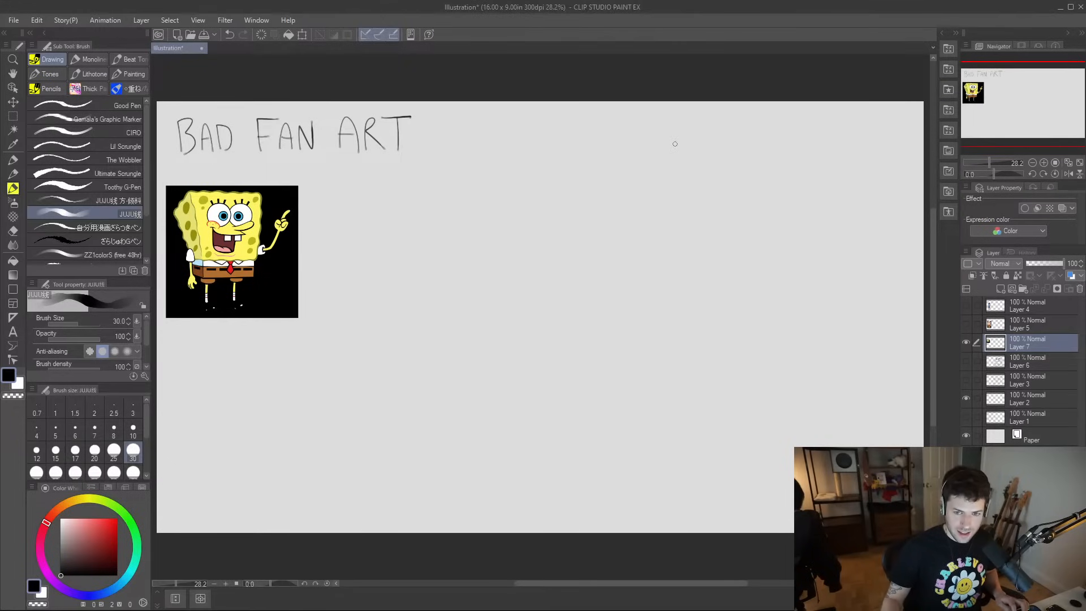
key("ctrl+v")
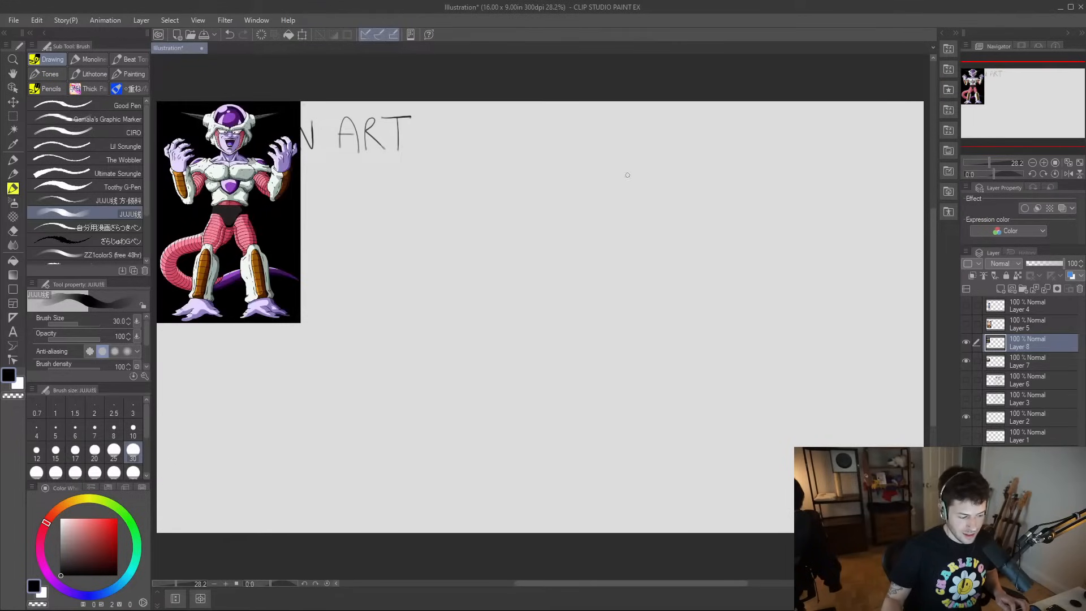
left_click(301, 35)
left_click_drag(281, 163, 415, 217)
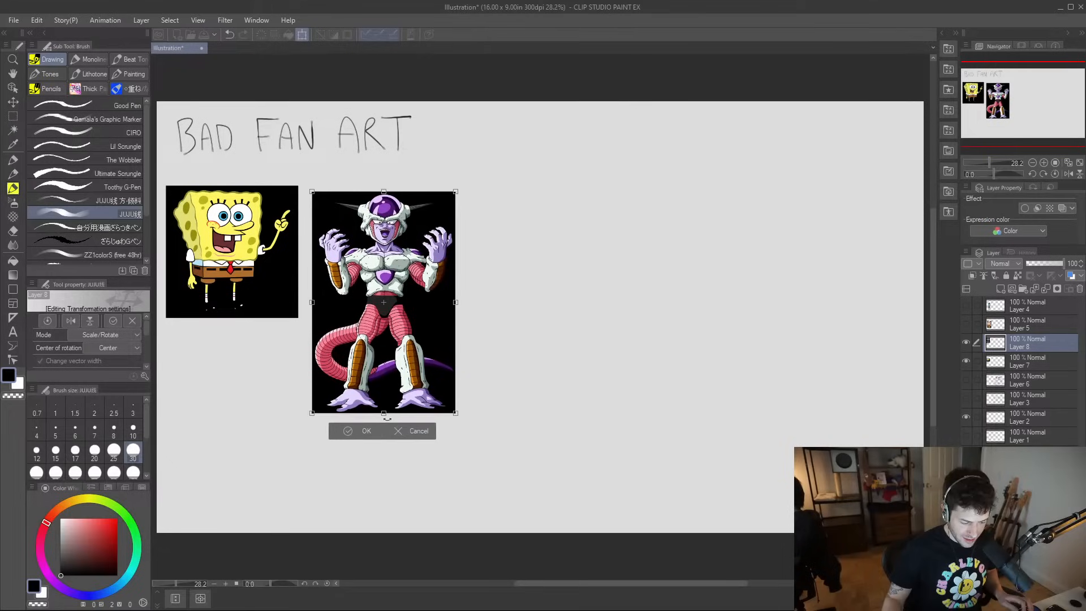
left_click(360, 434)
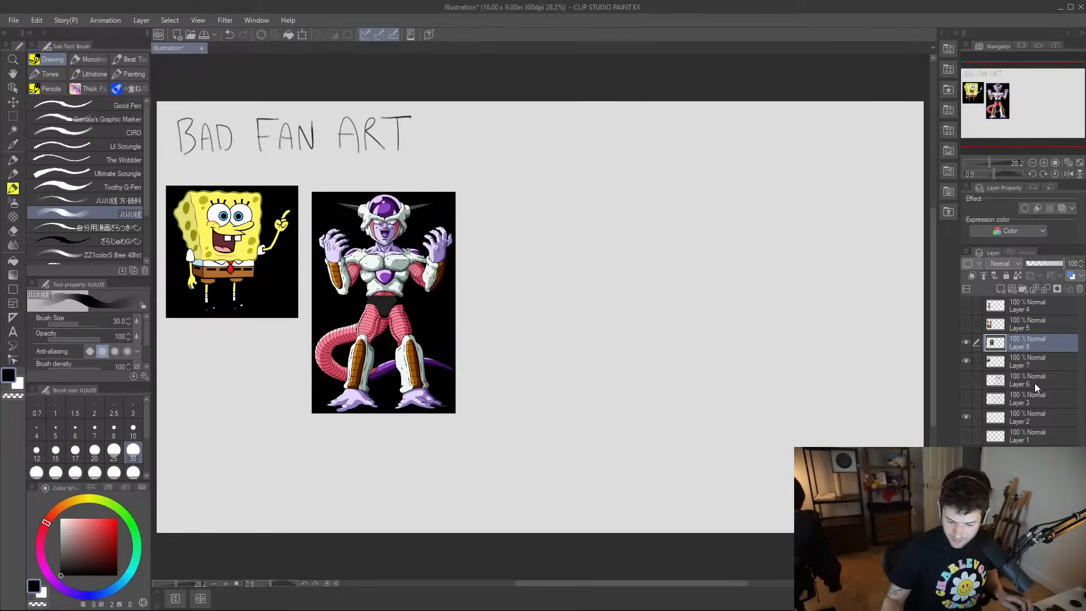
- Add a new layer above the Krillin sketch layer and draw the wavy top and left contour of the mashup head
left_click(1037, 378)
left_click(999, 289)
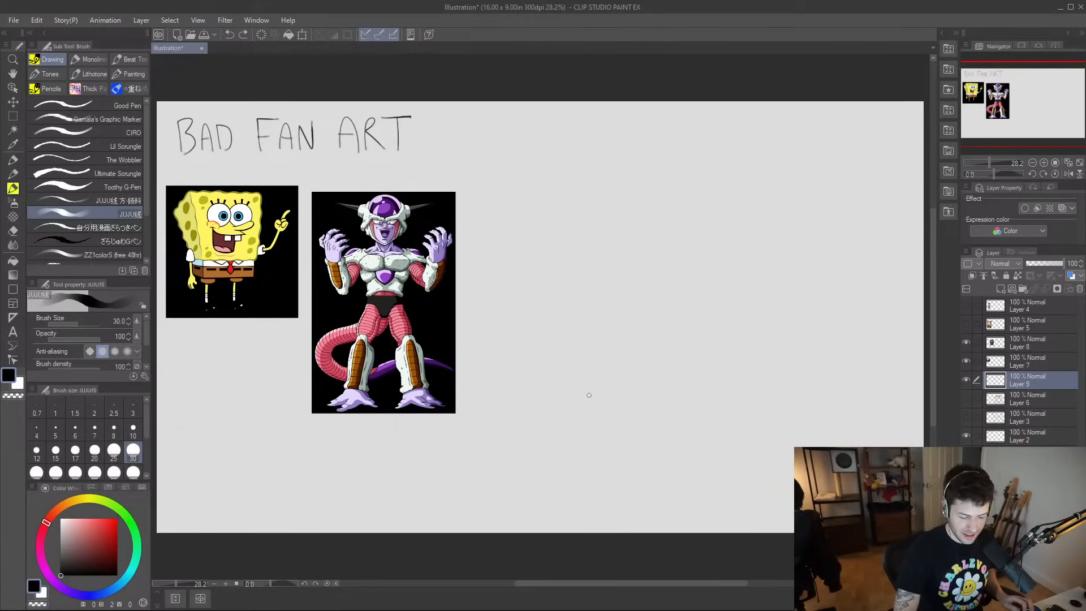
mouse_move(590, 416)
left_mouse_down()
mouse_move(557, 276)
mouse_move(583, 237)
mouse_move(633, 224)
mouse_move(755, 227)
mouse_move(836, 266)
left_mouse_up()
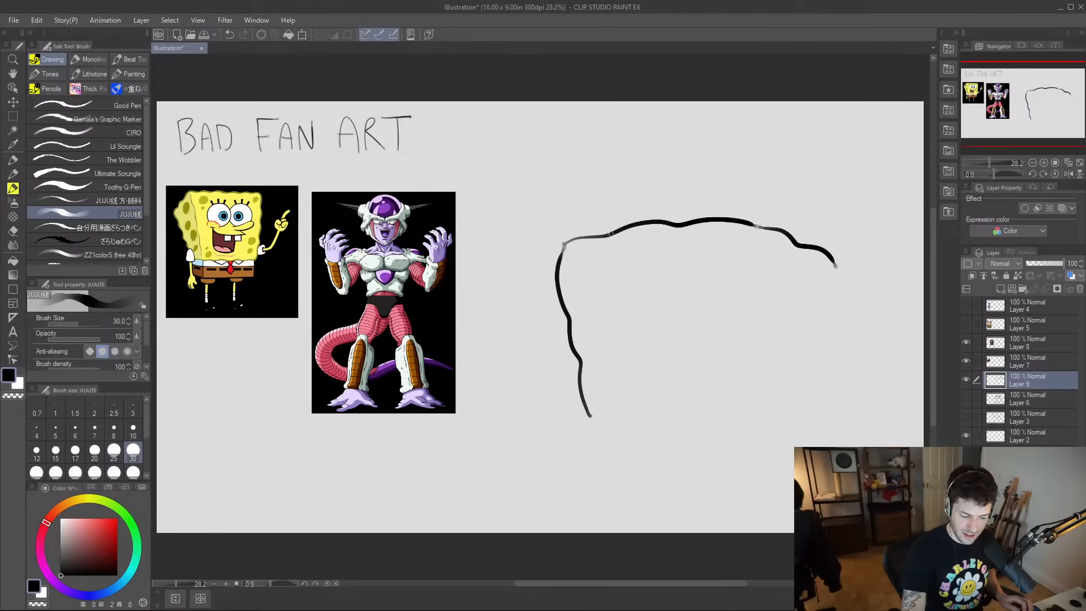
left_click_drag(614, 230, 605, 268)
key("ctrl+z")
left_click_drag(618, 231, 609, 279)
key("ctrl+z")
mouse_move(621, 227)
left_mouse_down()
mouse_move(609, 252)
mouse_move(634, 302)
left_mouse_up()
key("ctrl+z")
- Draw a large oval dome across the top of the head and erase the contour line running through it
mouse_move(619, 228)
left_mouse_down()
mouse_move(608, 245)
mouse_move(646, 308)
mouse_move(714, 301)
mouse_move(775, 232)
left_mouse_up()
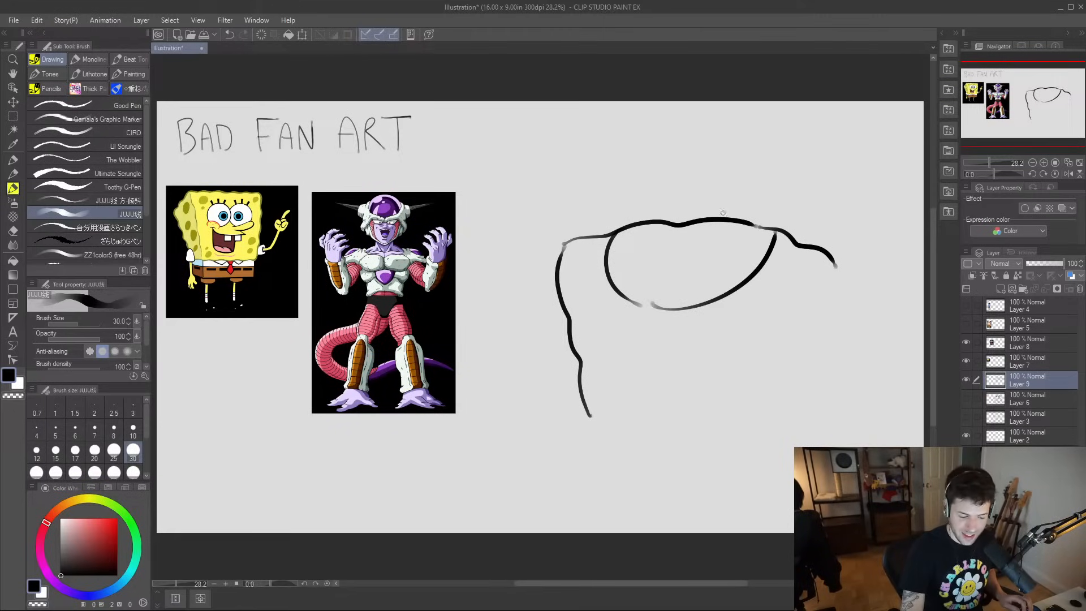
mouse_move(610, 242)
left_mouse_down()
mouse_move(650, 198)
mouse_move(758, 200)
mouse_move(774, 236)
left_mouse_up()
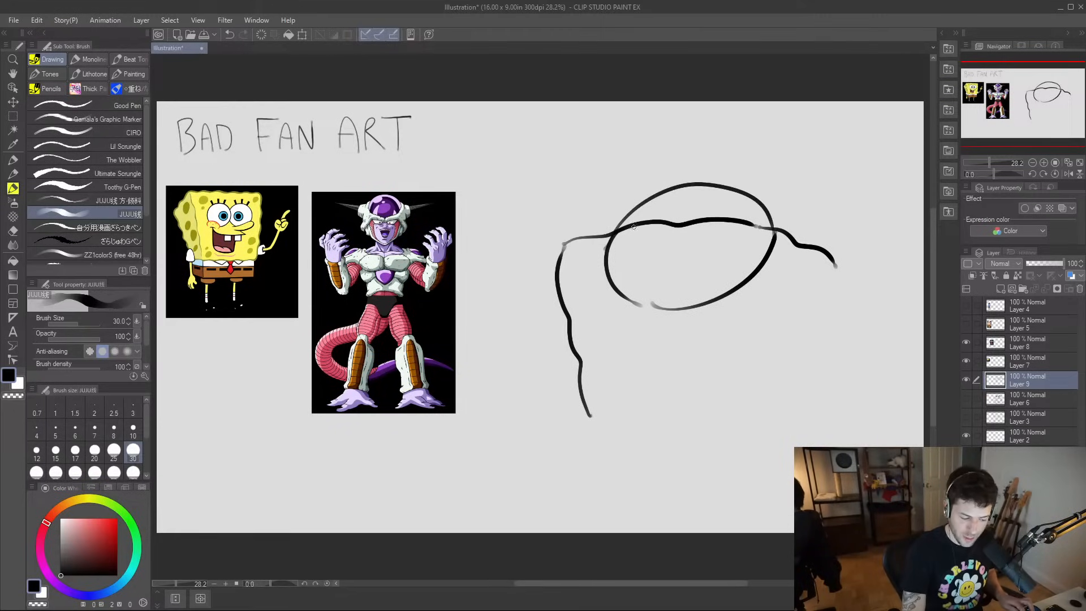
key("e")
mouse_move(628, 221)
left_mouse_down()
mouse_move(656, 244)
mouse_move(729, 217)
mouse_move(771, 230)
left_mouse_up()
key("]")
key("]")
key("]")
key("]")
key("]")
key("b")
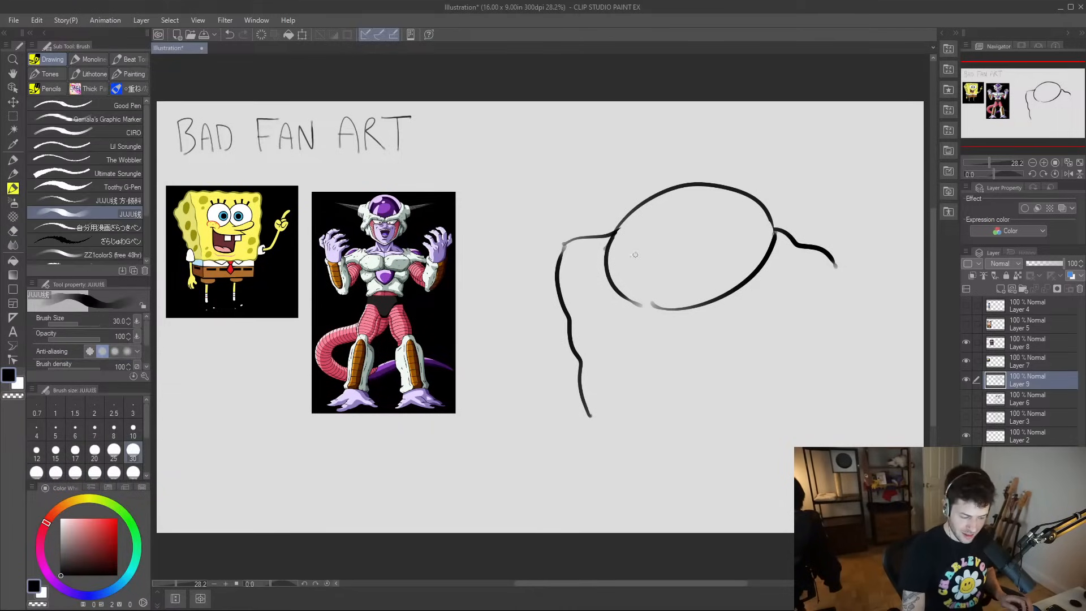
- Add curved rims on both sides of the dome and draw a pointed horn on each side of the head
mouse_move(616, 226)
left_mouse_down()
mouse_move(594, 240)
mouse_move(596, 287)
left_mouse_up()
left_click_drag(786, 232, 769, 275)
mouse_move(565, 245)
left_mouse_down()
mouse_move(490, 233)
mouse_move(558, 294)
left_mouse_up()
mouse_move(832, 263)
left_mouse_down()
mouse_move(908, 242)
mouse_move(841, 321)
left_mouse_up()
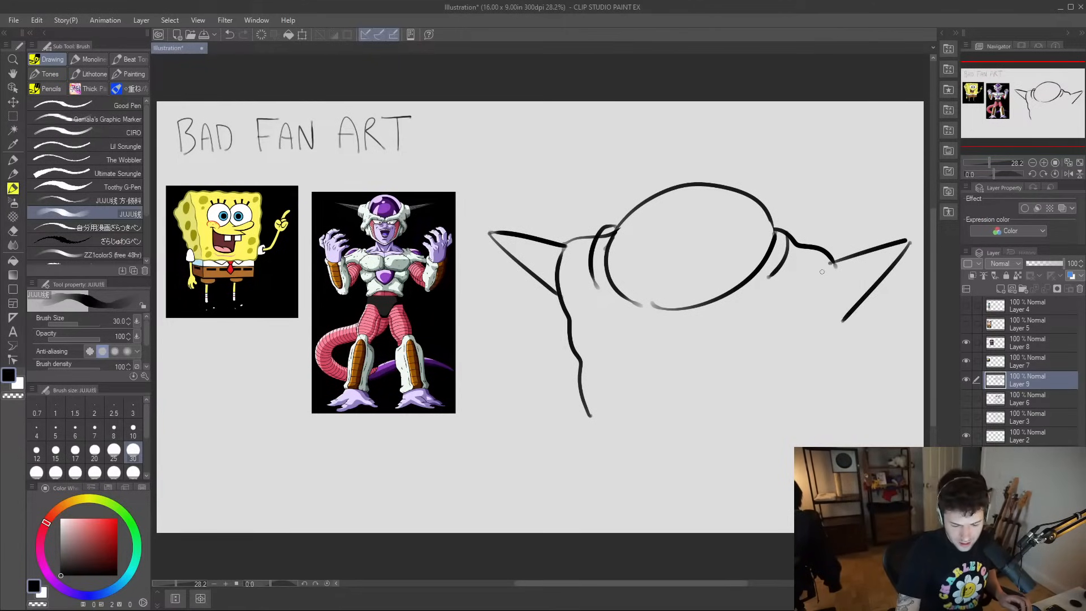
left_click_drag(835, 262, 840, 319)
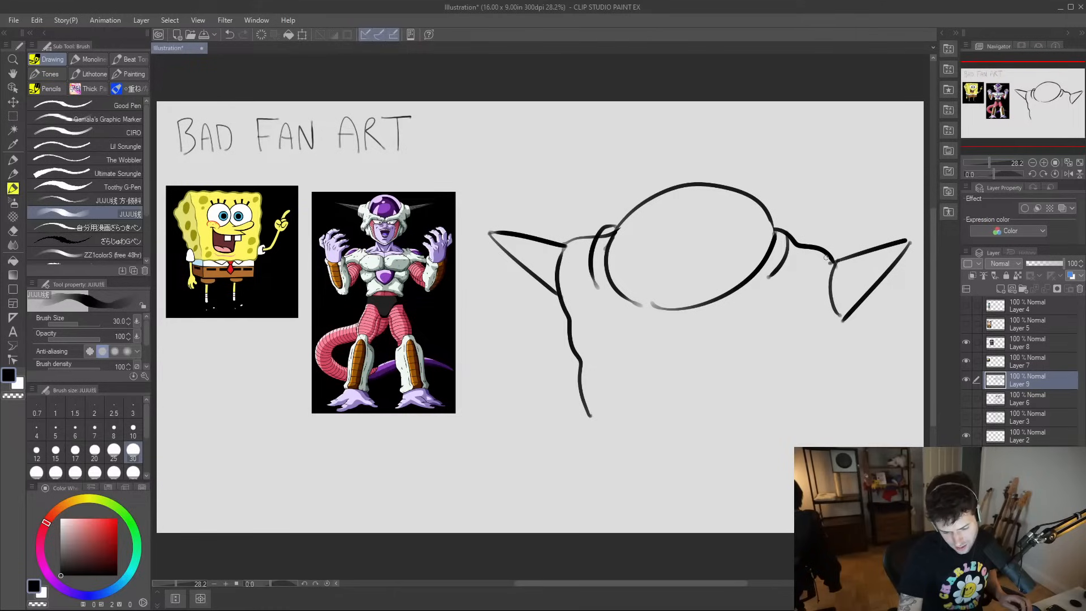
- Draw a curved base band for each horn and erase the overlapping lines at the left horn
mouse_move(827, 259)
left_mouse_down()
mouse_move(813, 318)
mouse_move(832, 331)
mouse_move(814, 328)
mouse_move(812, 275)
left_mouse_up()
key("ctrl+z")
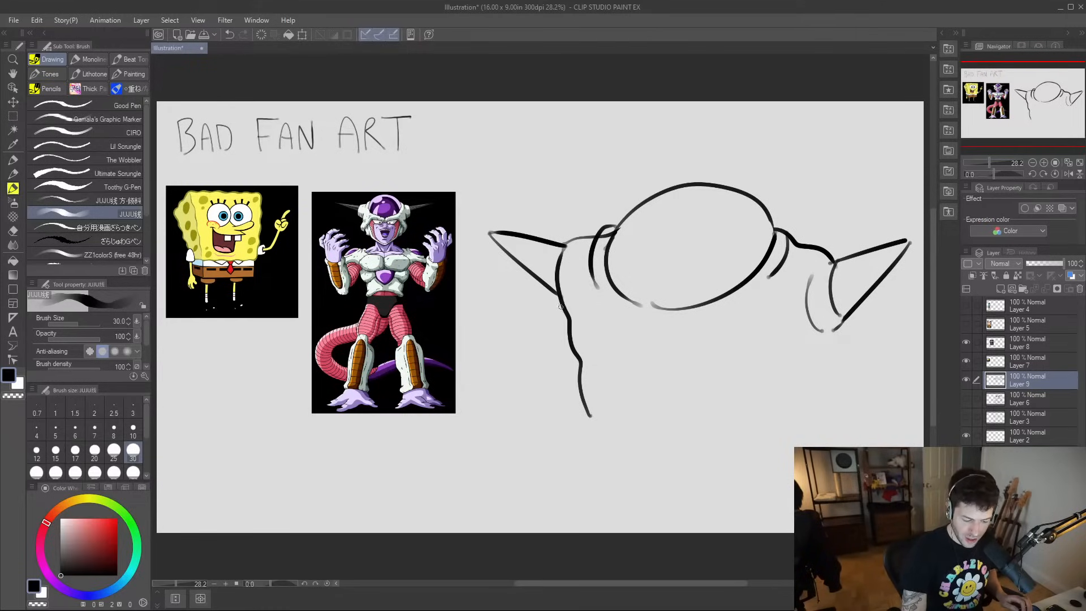
left_click_drag(560, 311, 540, 246)
key("ctrl+z")
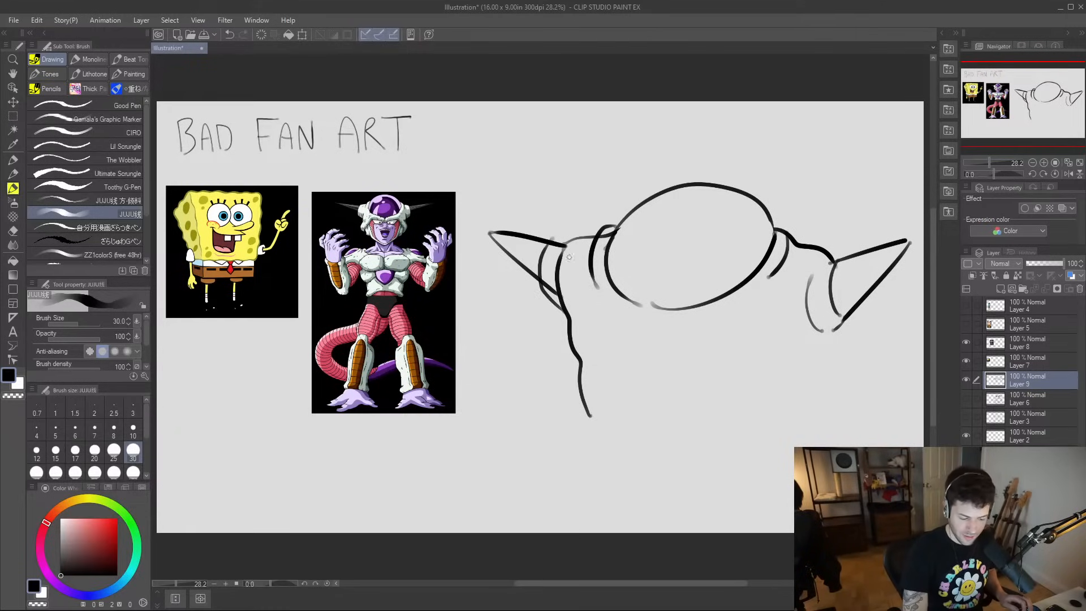
key("e")
mouse_move(554, 292)
left_mouse_down()
mouse_move(558, 243)
mouse_move(577, 239)
left_mouse_up()
key("b")
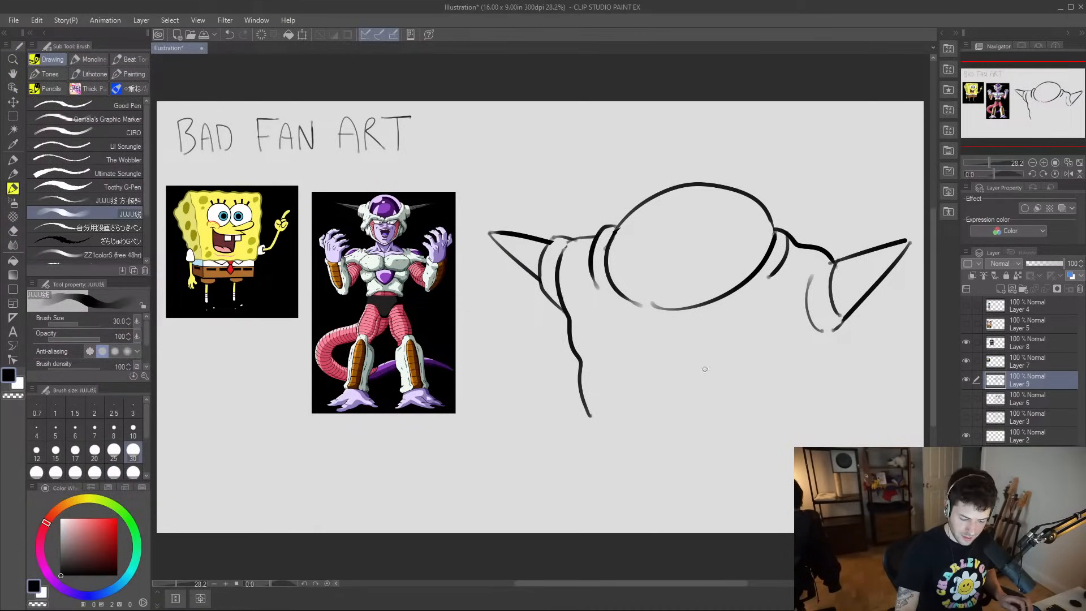
- Draw a long rounded nose poking out past the left contour and extend the head's right side downward
mouse_move(655, 376)
left_mouse_down()
mouse_move(567, 383)
mouse_move(569, 404)
mouse_move(671, 391)
left_mouse_up()
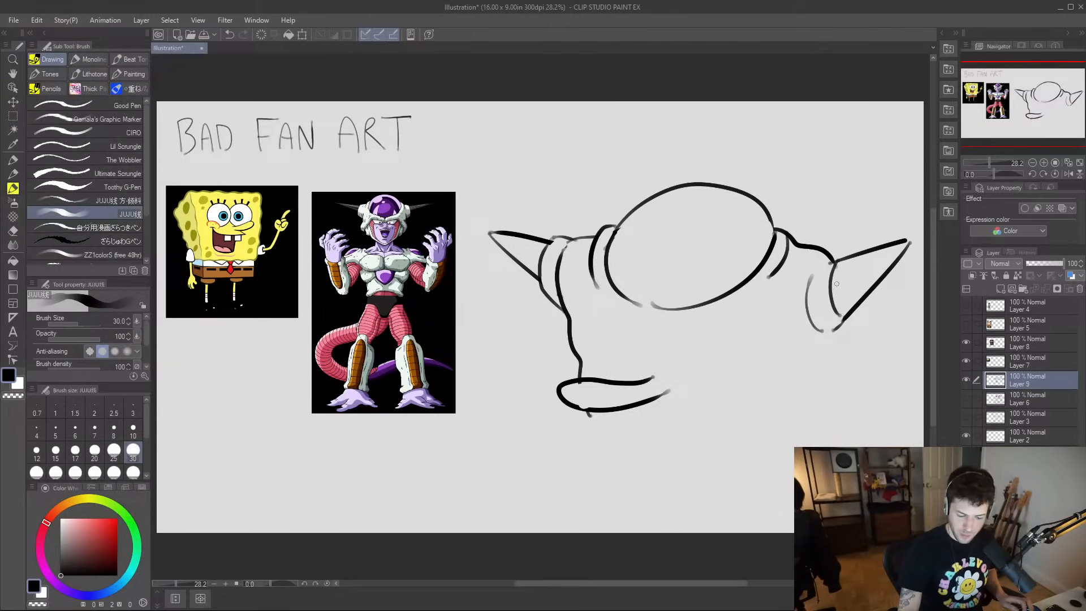
left_click_drag(841, 320, 816, 423)
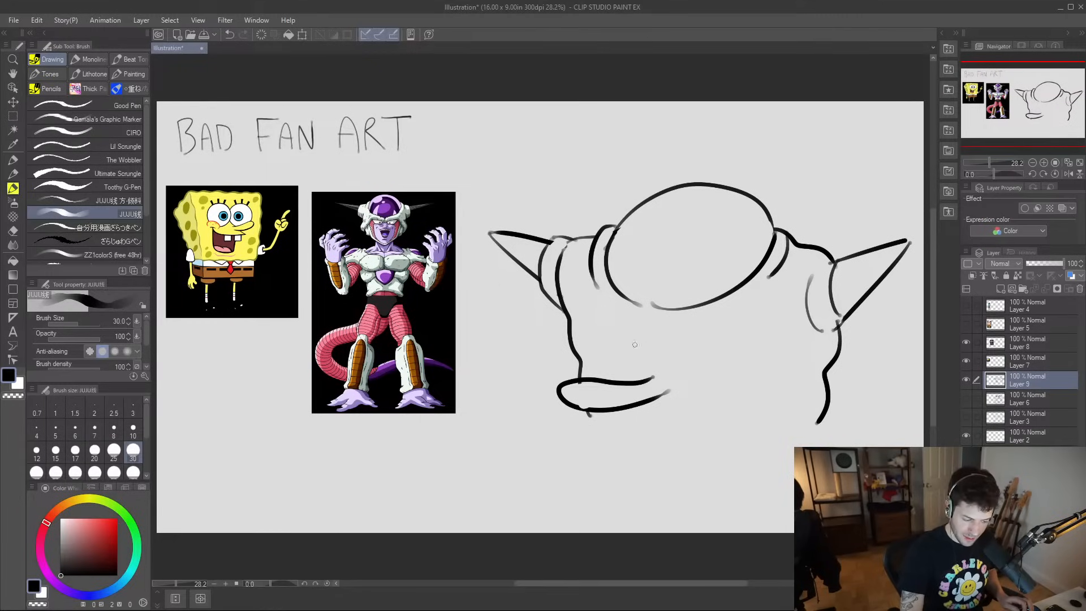
- Draw two narrow, angry eyes with small pupils and a heavy brow line above them
mouse_move(650, 359)
left_mouse_down()
mouse_move(591, 345)
mouse_move(611, 375)
mouse_move(599, 365)
mouse_move(637, 373)
mouse_move(649, 361)
mouse_move(688, 377)
mouse_move(751, 349)
left_mouse_up()
key("ctrl+z")
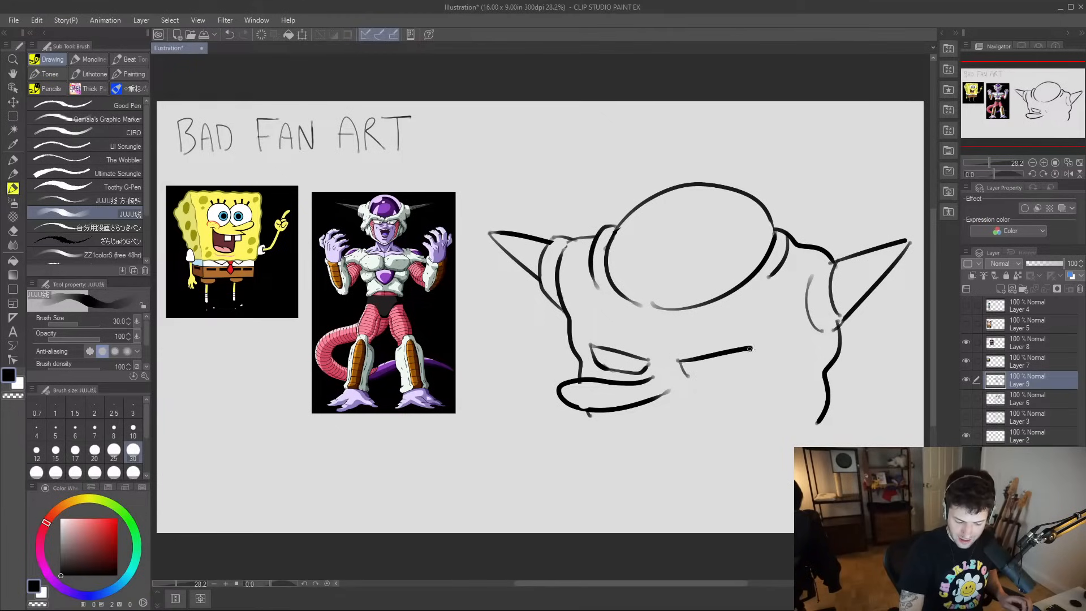
mouse_move(688, 376)
left_mouse_down()
mouse_move(729, 373)
mouse_move(753, 347)
left_mouse_up()
key("ctrl+z")
mouse_move(690, 378)
left_mouse_down()
mouse_move(742, 373)
mouse_move(754, 346)
left_mouse_up()
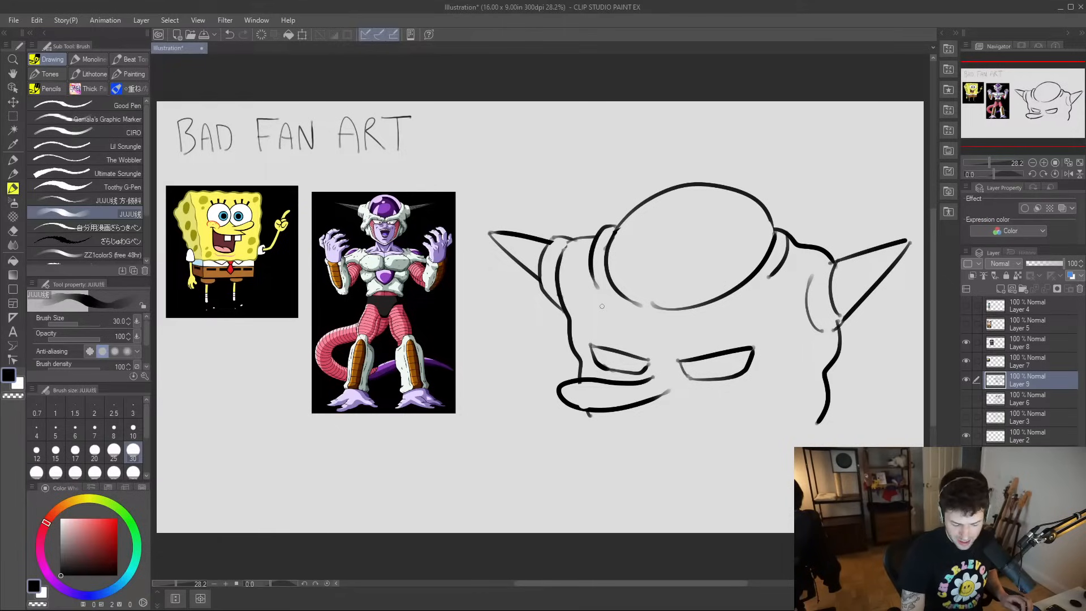
left_click_drag(623, 360, 625, 358)
mouse_move(709, 358)
left_mouse_down()
mouse_move(666, 361)
mouse_move(667, 331)
mouse_move(656, 360)
mouse_move(647, 357)
mouse_move(595, 317)
left_mouse_up()
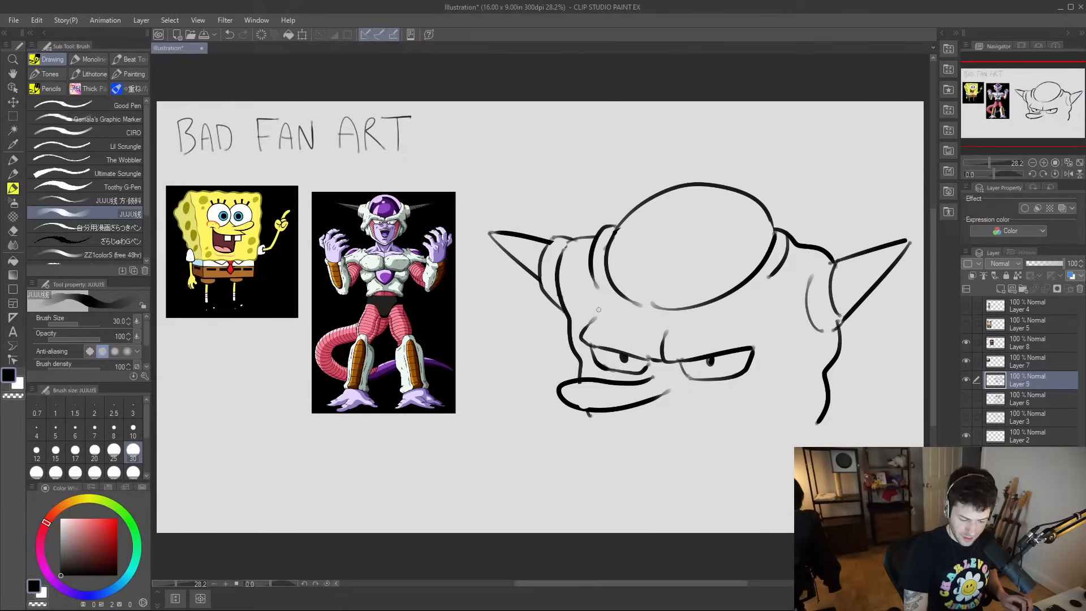
mouse_move(748, 350)
left_mouse_down()
mouse_move(761, 321)
mouse_move(798, 338)
mouse_move(801, 306)
left_mouse_up()
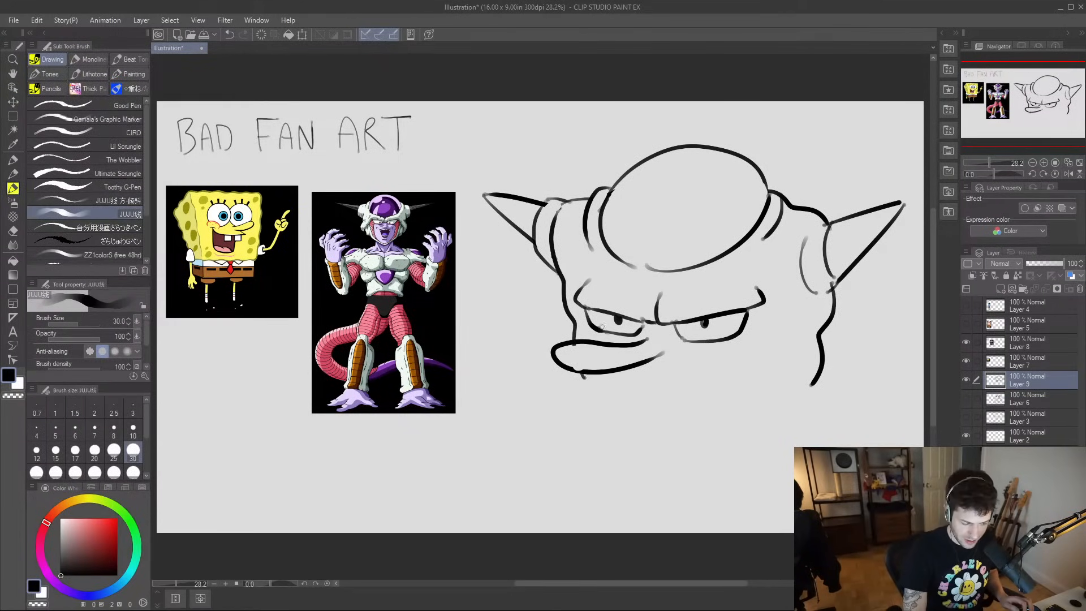
- Complete the wavy lower outline of the sponge-shaped head and add a wavy inner line for its side face
mouse_move(580, 373)
left_mouse_down()
mouse_move(605, 445)
mouse_move(667, 446)
left_mouse_up()
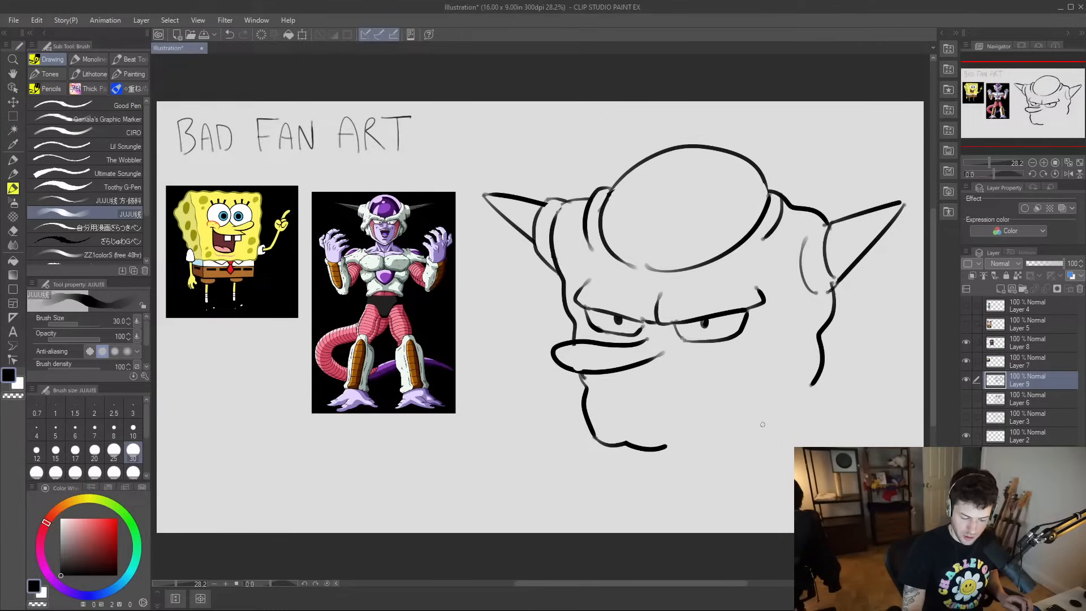
mouse_move(810, 383)
left_mouse_down()
mouse_move(808, 421)
mouse_move(794, 443)
left_mouse_up()
mouse_move(667, 446)
left_mouse_down()
mouse_move(688, 457)
mouse_move(782, 441)
mouse_move(794, 423)
mouse_move(783, 370)
mouse_move(790, 284)
left_mouse_up()
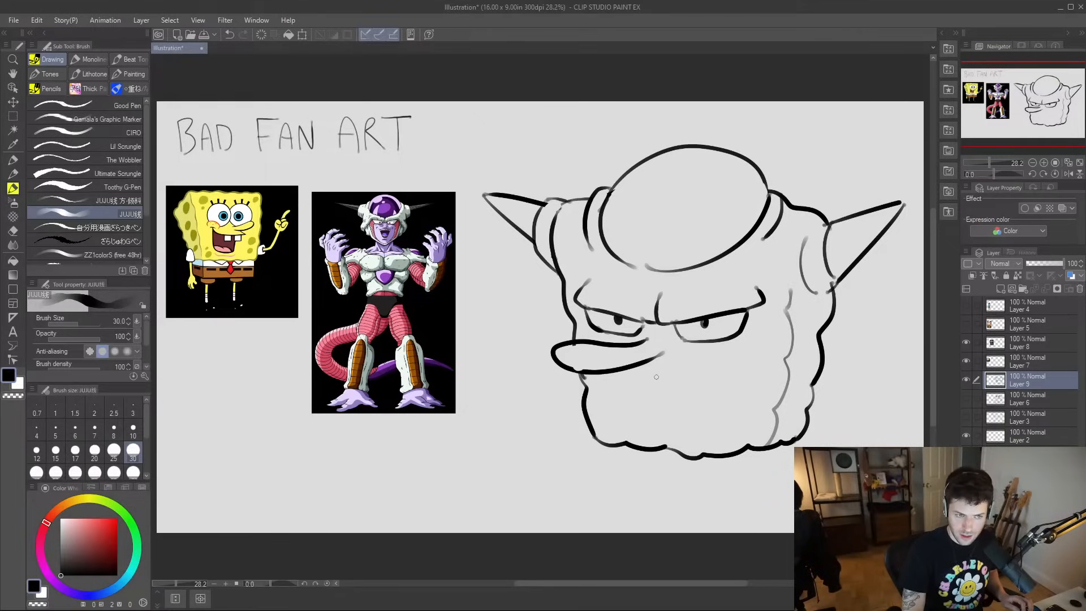
- Draw a smirking mouth with filled black lips and a vertical stripe running down from each eye
mouse_move(629, 387)
left_mouse_down()
mouse_move(649, 404)
mouse_move(638, 401)
mouse_move(692, 390)
mouse_move(700, 378)
left_mouse_up()
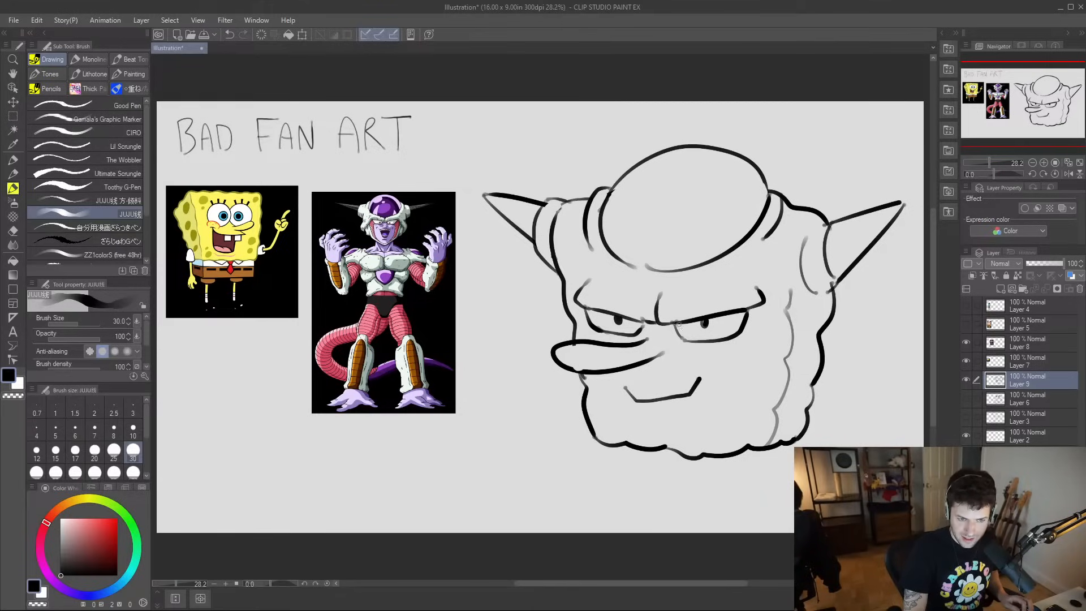
mouse_move(634, 400)
left_mouse_down()
mouse_move(685, 393)
mouse_move(638, 400)
mouse_move(645, 395)
mouse_move(671, 391)
mouse_move(646, 408)
mouse_move(682, 399)
mouse_move(647, 406)
mouse_move(673, 400)
mouse_move(616, 383)
mouse_move(711, 369)
left_mouse_up()
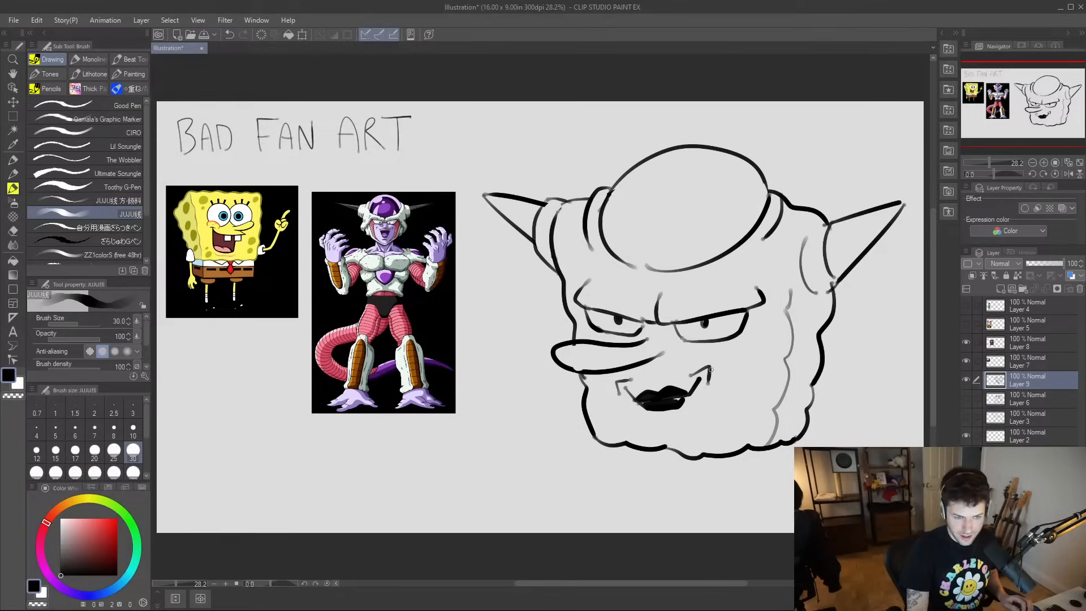
left_click_drag(718, 342, 729, 455)
left_click_drag(610, 334, 606, 446)
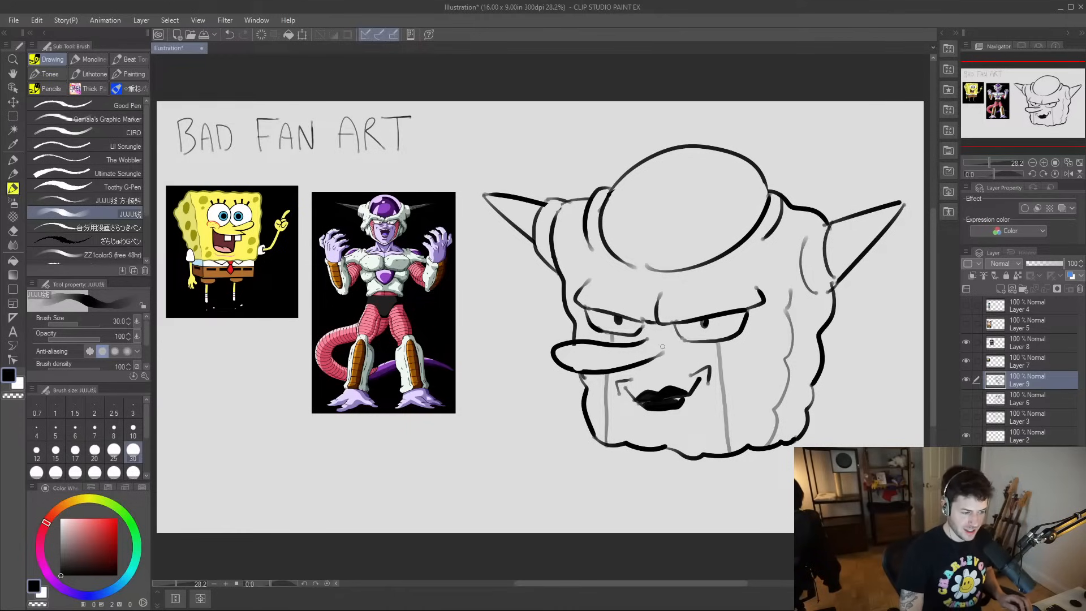
- Shift the sketch slightly up and draw SpongeBob's shirt with collar and tie and the trouser band below the head
left_click_drag(742, 361, 735, 342, "ctrl")
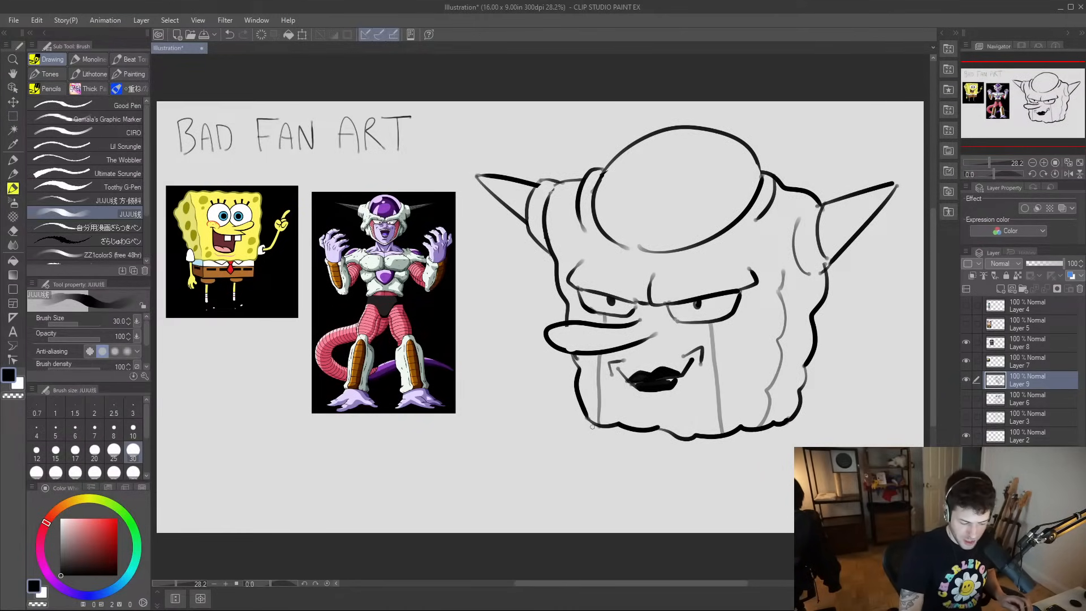
mouse_move(592, 423)
left_mouse_down()
mouse_move(599, 460)
mouse_move(689, 469)
mouse_move(794, 453)
left_mouse_up()
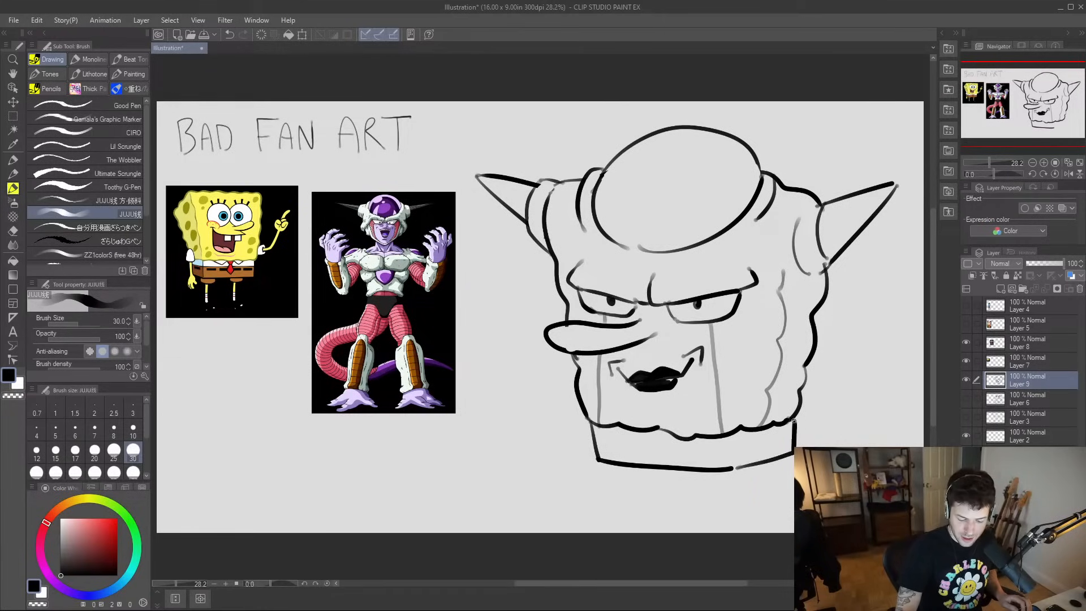
left_click_drag(732, 468, 734, 435)
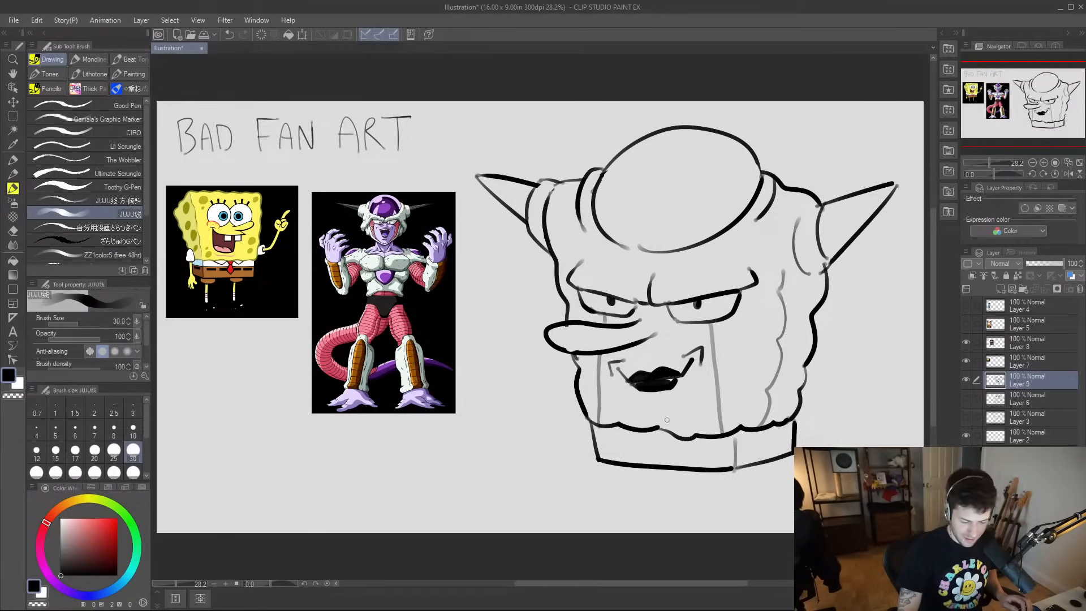
mouse_move(639, 431)
left_mouse_down()
mouse_move(690, 425)
mouse_move(662, 431)
mouse_move(676, 447)
mouse_move(711, 435)
mouse_move(643, 456)
mouse_move(658, 458)
mouse_move(666, 425)
left_mouse_up()
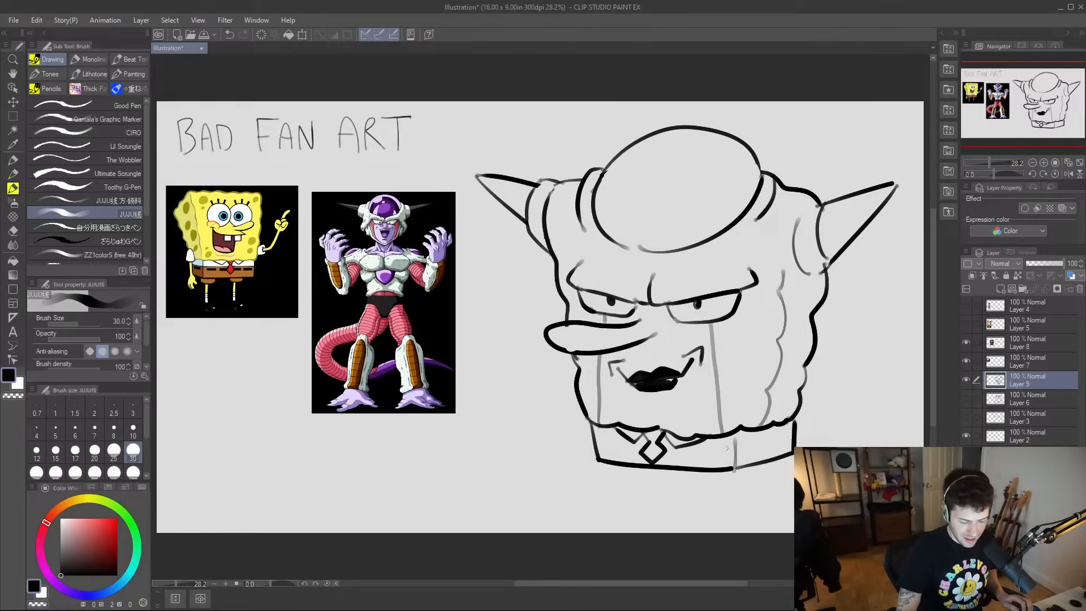
mouse_move(594, 450)
left_mouse_down()
mouse_move(601, 481)
mouse_move(630, 487)
mouse_move(783, 476)
mouse_move(794, 451)
mouse_move(792, 479)
mouse_move(734, 489)
left_mouse_up()
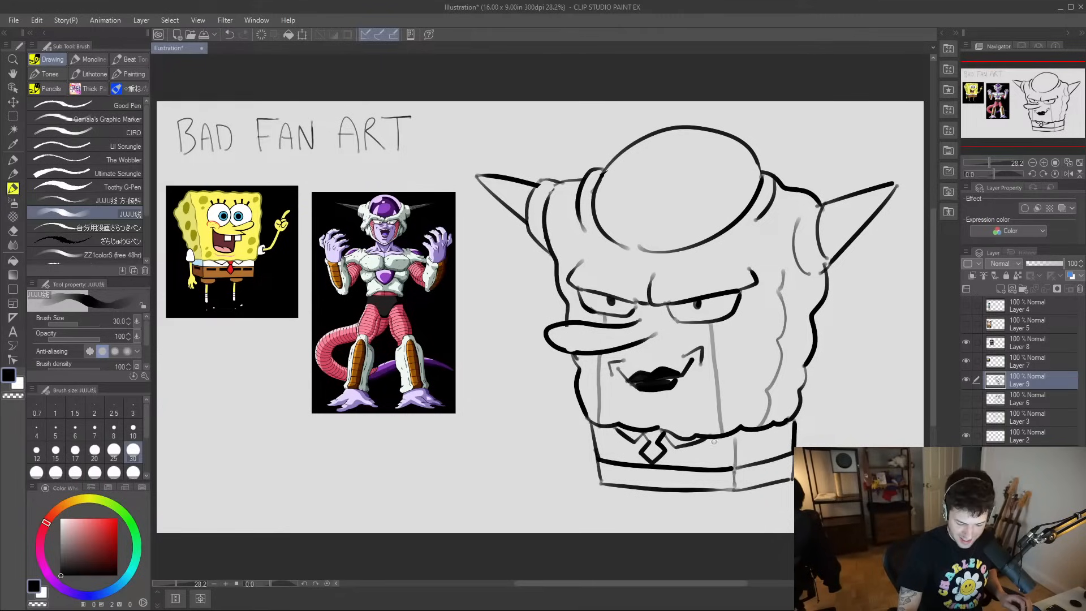
- Draw two short trouser cuffs with thin legs running down to the canvas edge
left_click_drag(617, 487, 643, 489)
mouse_move(717, 490)
left_mouse_down()
mouse_move(734, 499)
mouse_move(748, 485)
left_mouse_up()
mouse_move(627, 500)
left_mouse_down()
mouse_move(630, 532)
mouse_move(644, 532)
left_mouse_up()
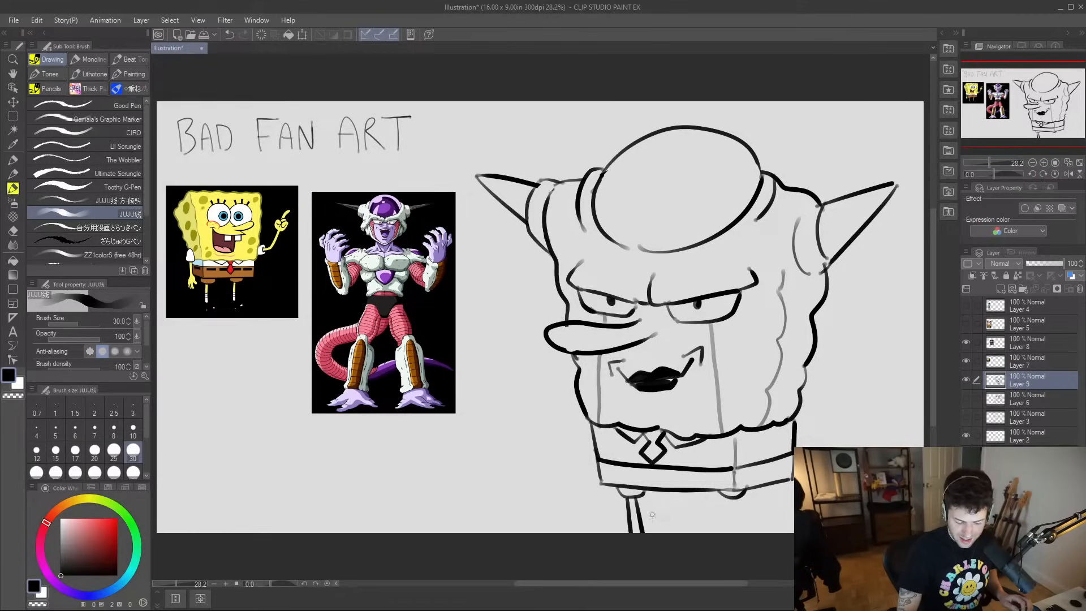
left_click_drag(728, 499, 742, 532)
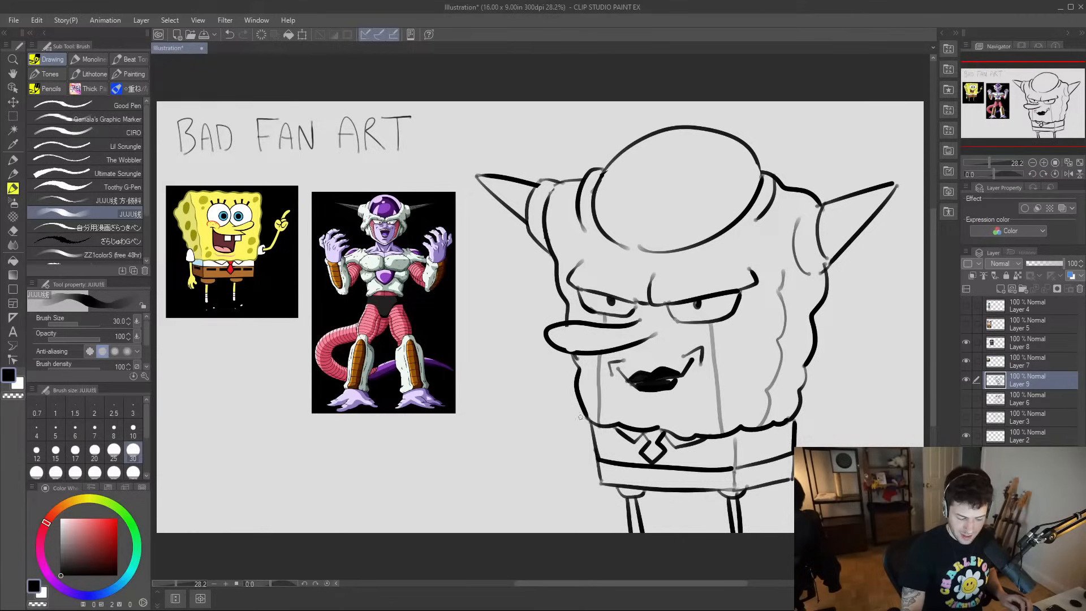
- Draw both arms with rounded sleeves and add a second curved rim beneath the head dome
mouse_move(582, 419)
left_mouse_down()
mouse_move(594, 450)
mouse_move(557, 436)
mouse_move(515, 489)
left_mouse_up()
mouse_move(568, 445)
left_mouse_down()
mouse_move(495, 517)
mouse_move(531, 509)
mouse_move(522, 497)
left_mouse_up()
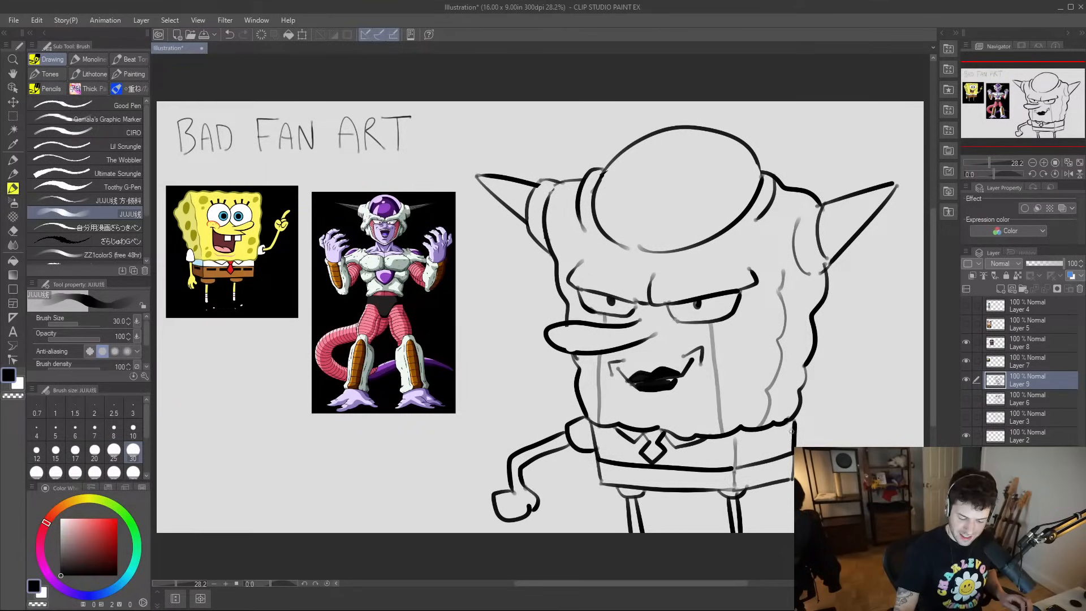
mouse_move(778, 426)
left_mouse_down()
mouse_move(808, 417)
mouse_move(823, 433)
mouse_move(879, 447)
left_mouse_up()
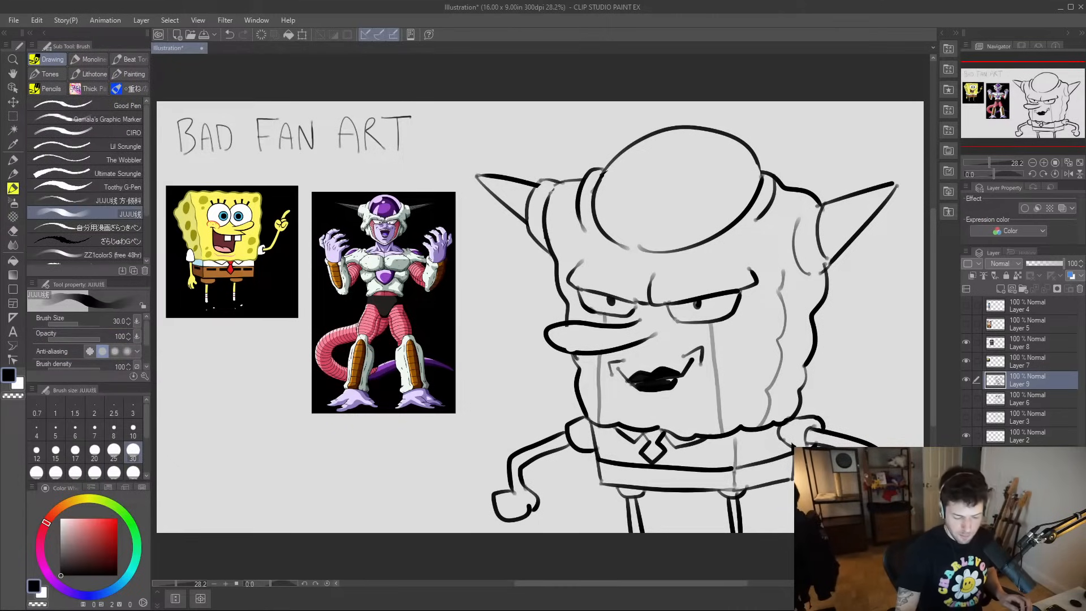
mouse_move(589, 236)
left_mouse_down()
mouse_move(598, 250)
mouse_move(654, 255)
mouse_move(740, 225)
left_mouse_up()
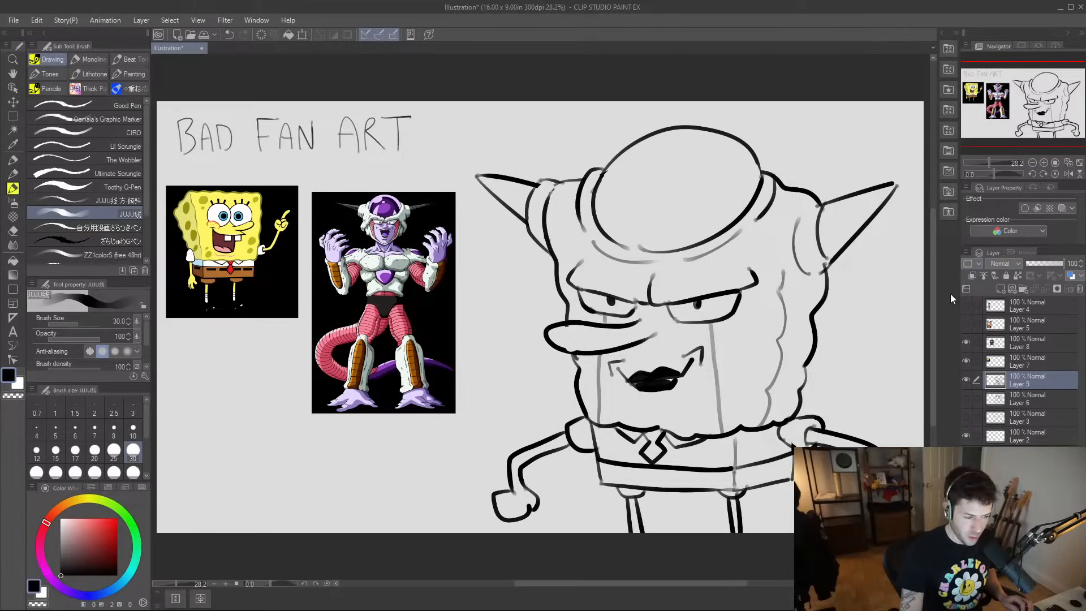
- Hide the Frieza and SpongeBob images and the mashup sketch, and paste the chef photo as a new layer
left_click_drag(966, 343, 960, 370)
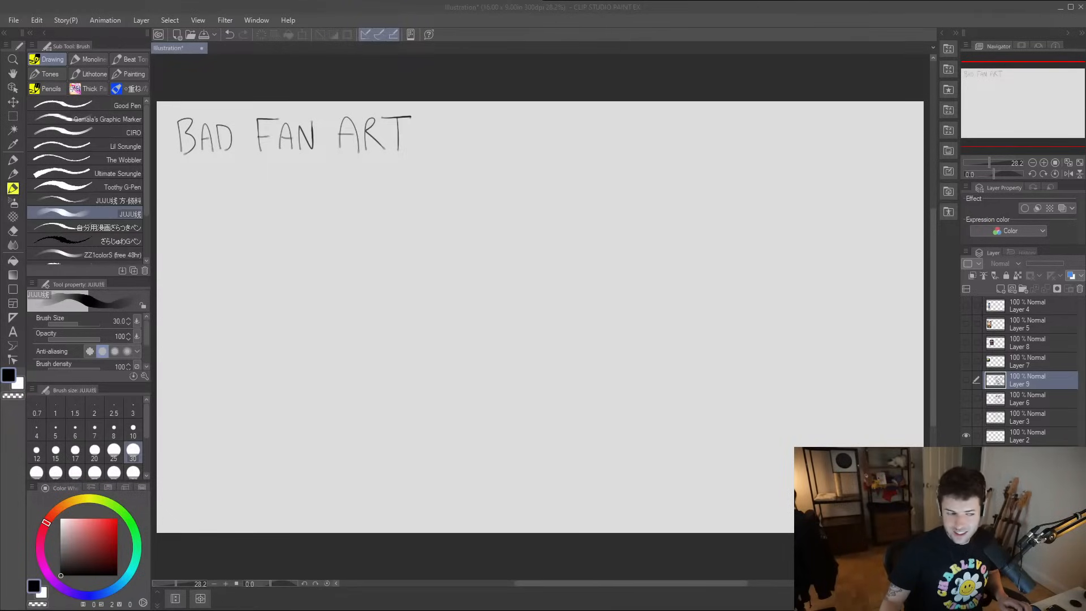
left_click(772, 79)
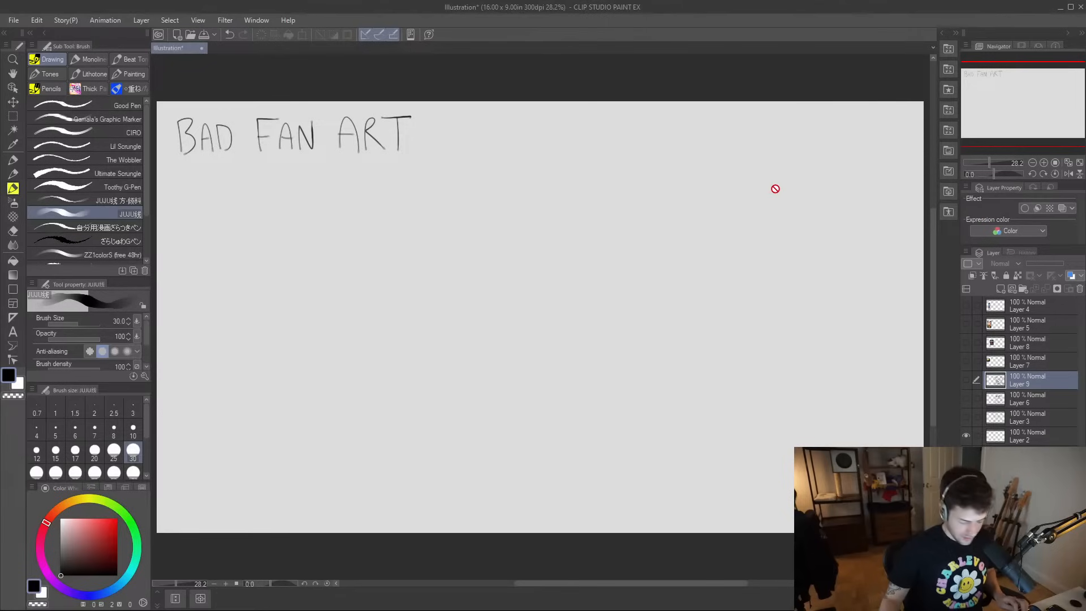
key("ctrl+v")
- Scale down the chef photo, place it below the BAD FAN ART title, and add a new sketch layer beneath the photo's layer
key("ctrl+t")
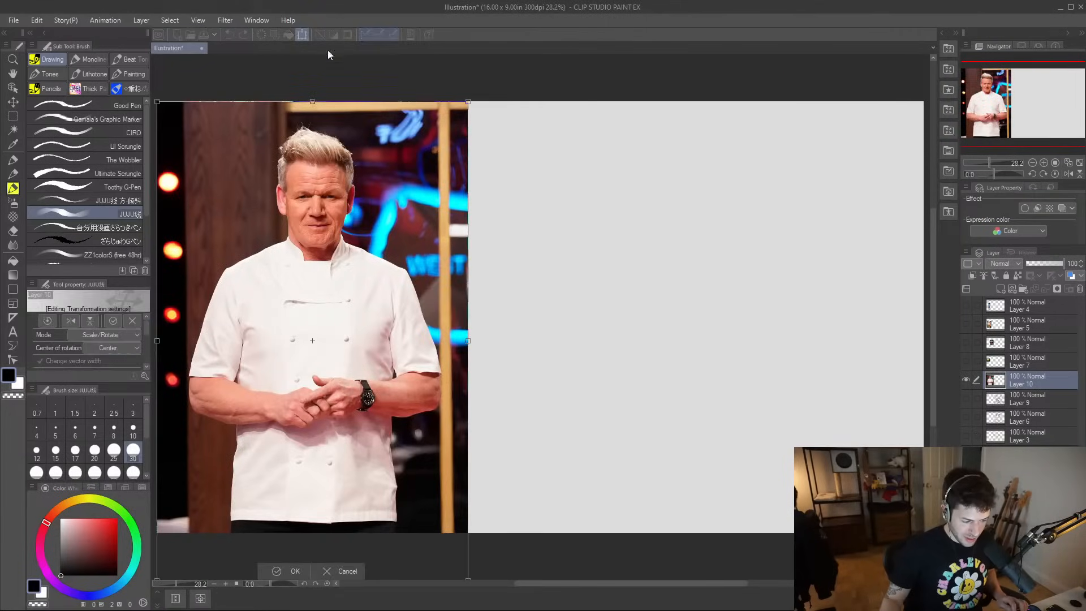
left_click_drag(465, 101, 368, 253)
mouse_move(341, 292)
left_mouse_down()
mouse_move(418, 236)
mouse_move(428, 251)
left_mouse_up()
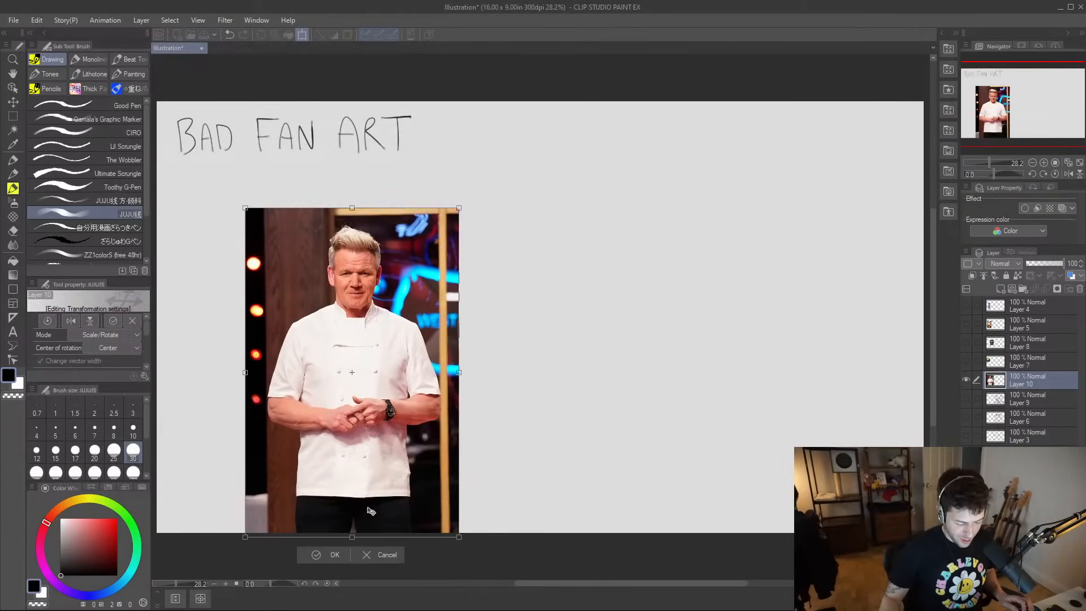
left_click(331, 554)
left_click(1050, 397)
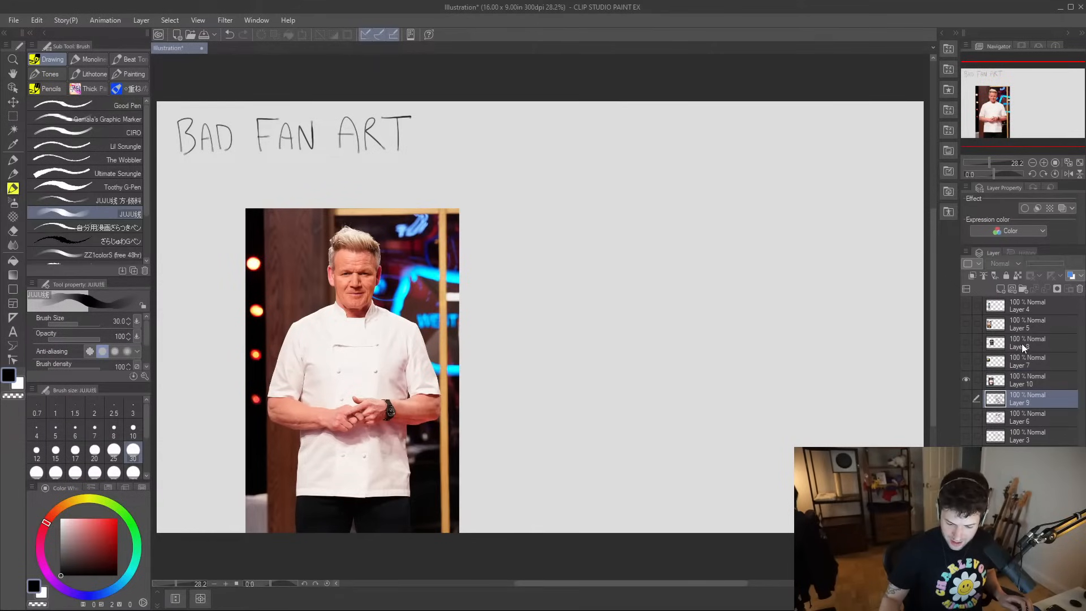
left_click(1001, 289)
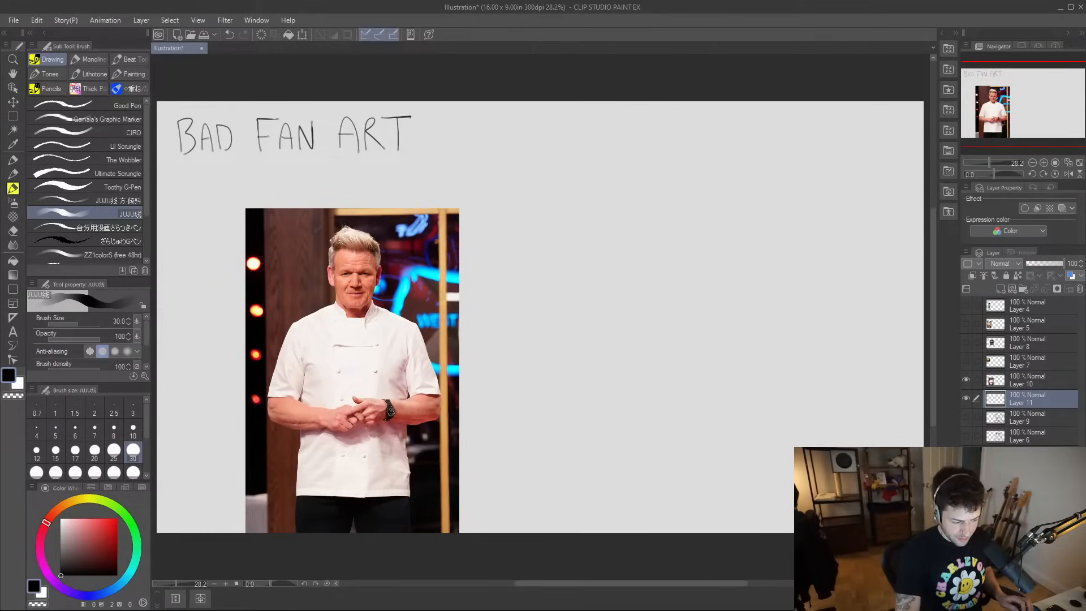
- Draw the chef's squarish head outline with a tapered flat chin and an ear on each side
mouse_move(618, 315)
left_mouse_down()
mouse_move(612, 243)
mouse_move(688, 224)
mouse_move(703, 311)
left_mouse_up()
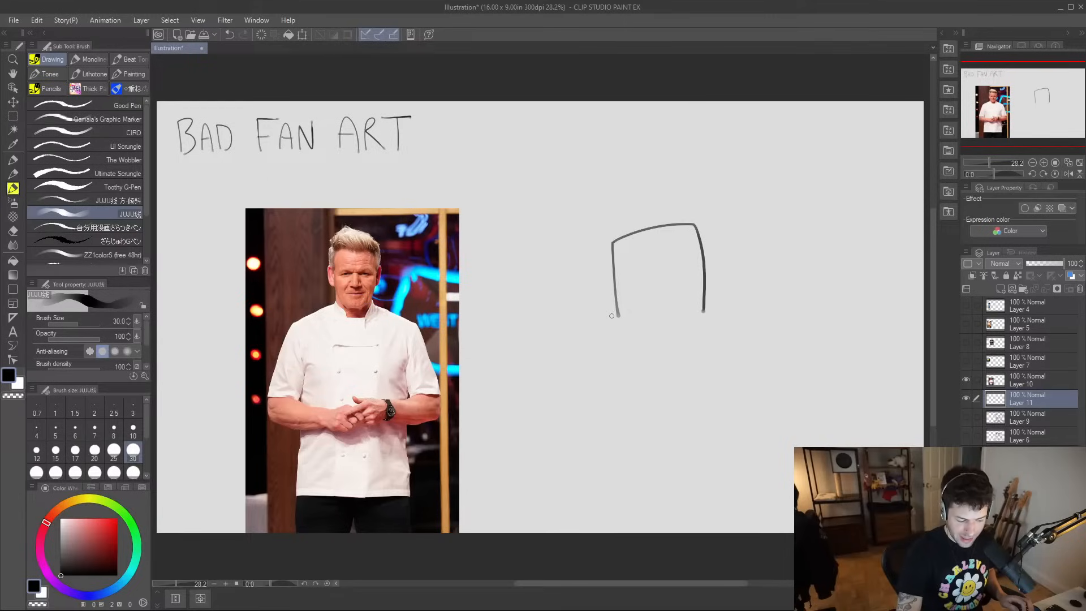
mouse_move(616, 314)
left_mouse_down()
mouse_move(633, 338)
mouse_move(689, 337)
mouse_move(703, 309)
left_mouse_up()
mouse_move(615, 286)
left_mouse_down()
mouse_move(602, 292)
mouse_move(612, 304)
left_mouse_up()
left_click_drag(704, 267, 706, 295)
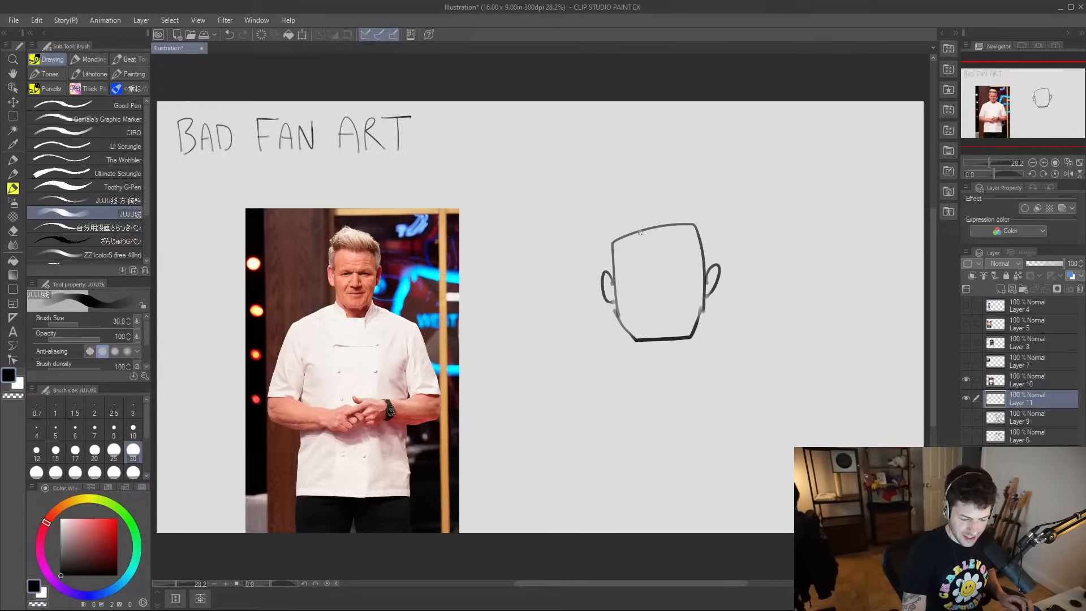
- Draw spiky hair swept up and sideways over the forehead, plus the short side hair above both ears
mouse_move(645, 239)
left_mouse_down()
mouse_move(616, 213)
mouse_move(648, 218)
mouse_move(602, 187)
mouse_move(665, 221)
left_mouse_up()
left_click_drag(634, 188, 700, 231)
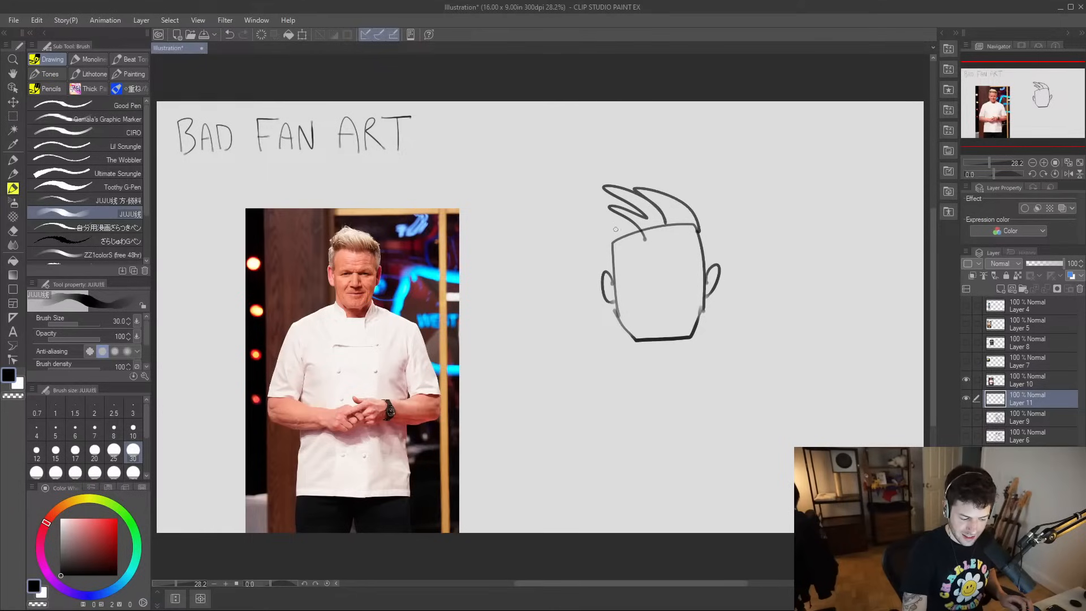
mouse_move(615, 239)
left_mouse_down()
mouse_move(600, 226)
mouse_move(645, 218)
mouse_move(599, 258)
mouse_move(602, 275)
left_mouse_up()
left_click_drag(691, 217, 715, 254)
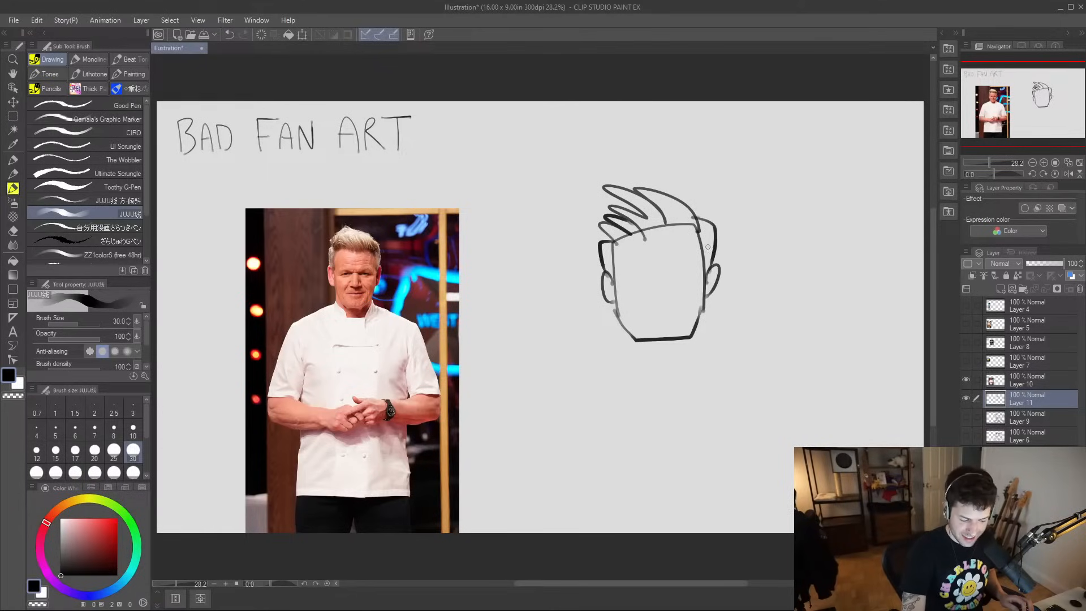
- Draw the scowling face with heavy angled brows, forehead creases, narrowed eyes, a nose and a frowning mouth
mouse_move(652, 274)
left_mouse_down()
mouse_move(663, 301)
mouse_move(659, 273)
mouse_move(643, 295)
mouse_move(668, 290)
mouse_move(619, 263)
mouse_move(668, 273)
mouse_move(699, 268)
mouse_move(697, 259)
left_mouse_up()
mouse_move(629, 281)
left_mouse_down()
mouse_move(688, 280)
mouse_move(677, 277)
mouse_move(685, 250)
mouse_move(653, 252)
mouse_move(666, 249)
left_mouse_up()
key("ctrl+z")
key("ctrl+z")
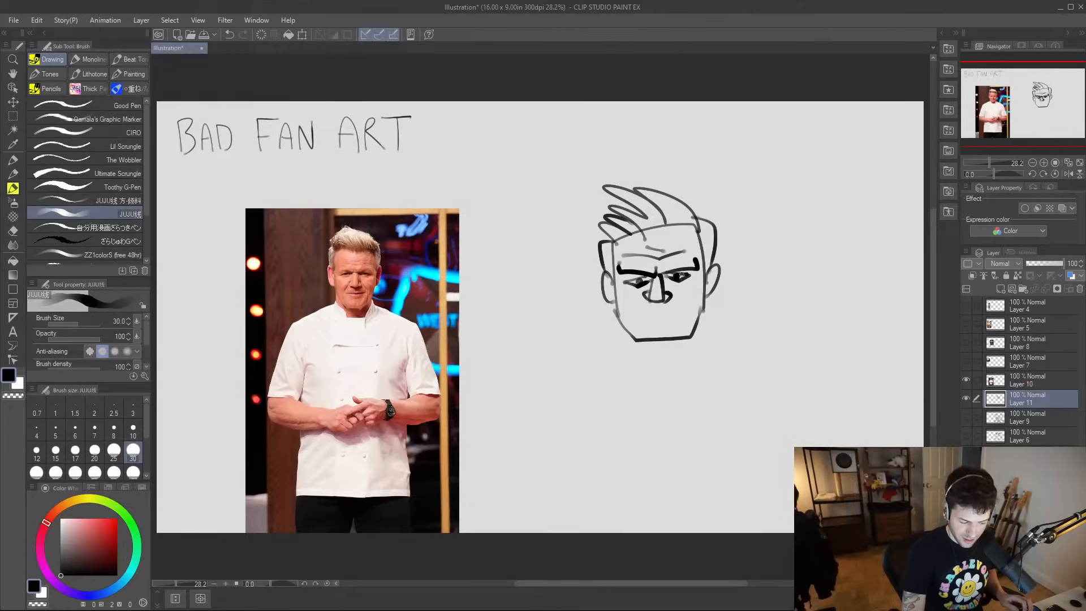
mouse_move(645, 291)
left_mouse_down()
mouse_move(638, 324)
mouse_move(674, 301)
mouse_move(680, 323)
mouse_move(672, 304)
left_mouse_up()
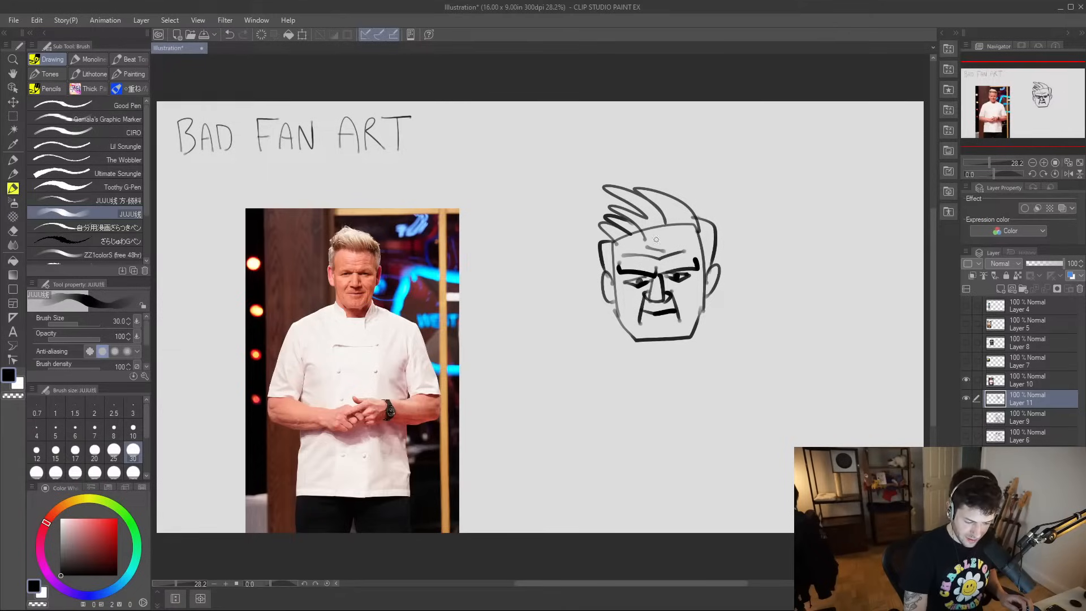
- Add cheek lines, a thick neck and the chef jacket's stand-up collar below the chin
left_click_drag(612, 302, 626, 359)
mouse_move(704, 297)
left_mouse_down()
mouse_move(703, 345)
mouse_move(699, 290)
left_mouse_up()
mouse_move(613, 299)
left_mouse_down()
mouse_move(628, 358)
mouse_move(646, 378)
mouse_move(692, 357)
mouse_move(696, 344)
mouse_move(693, 375)
left_mouse_up()
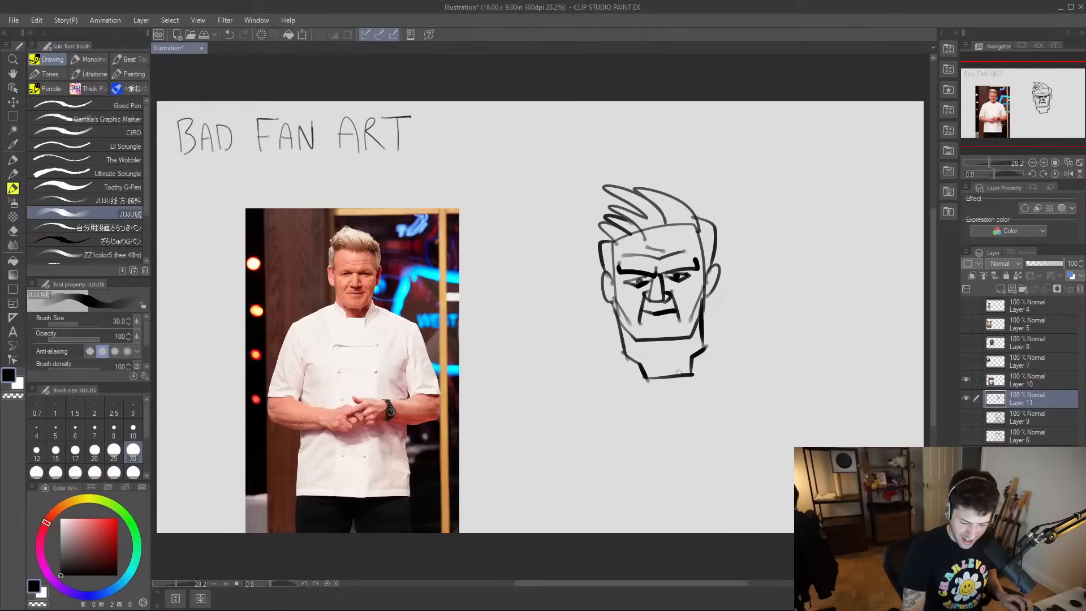
- Draw the jacket's folded front flap and opening edge, with two columns of three buttons
mouse_move(690, 376)
left_mouse_down()
mouse_move(629, 422)
mouse_move(638, 525)
left_mouse_up()
mouse_move(688, 370)
left_mouse_down()
mouse_move(718, 405)
mouse_move(652, 427)
mouse_move(625, 429)
left_mouse_up()
left_click(641, 447)
left_click(707, 437)
left_click(642, 473)
left_click(708, 467)
left_click(643, 502)
left_click(716, 490)
- Draw both sloping shoulders from the collar and continue them into the outer arm lines
mouse_move(620, 349)
left_mouse_down()
mouse_move(613, 372)
mouse_move(535, 407)
left_mouse_up()
mouse_move(707, 340)
left_mouse_down()
mouse_move(714, 362)
mouse_move(814, 385)
left_mouse_up()
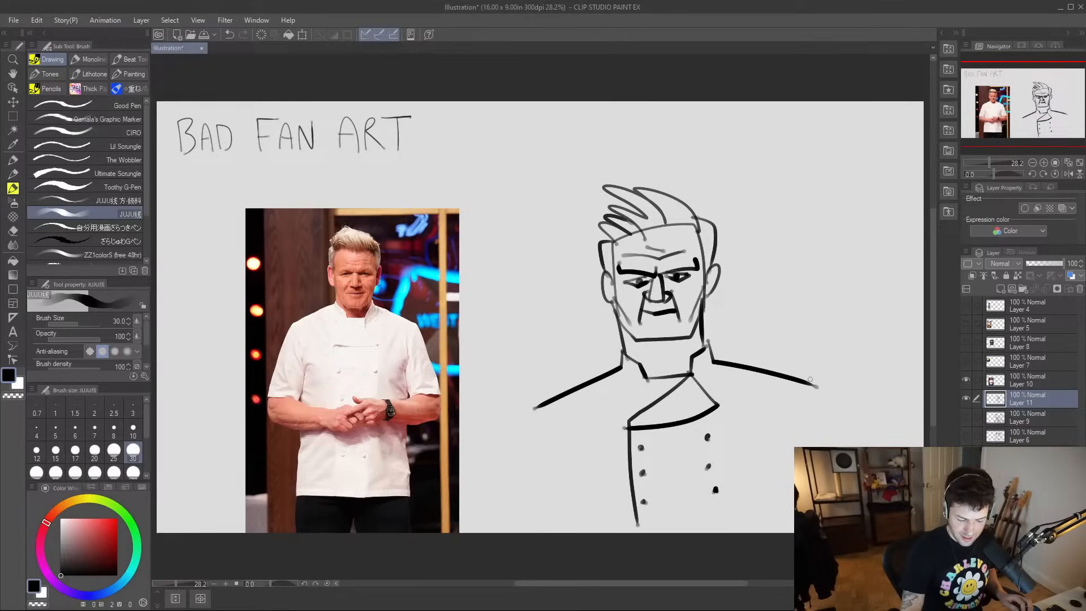
left_click_drag(537, 404, 505, 498)
mouse_move(818, 387)
left_mouse_down()
mouse_move(817, 423)
mouse_move(852, 411)
mouse_move(855, 425)
mouse_move(819, 431)
mouse_move(840, 445)
mouse_move(875, 217)
mouse_move(839, 266)
mouse_move(807, 361)
mouse_move(835, 374)
mouse_move(832, 410)
mouse_move(844, 446)
left_mouse_up()
- Draw a fist holding up a large chef's knife beside the shoulder and clean up the hand's lines
key("e")
key("b")
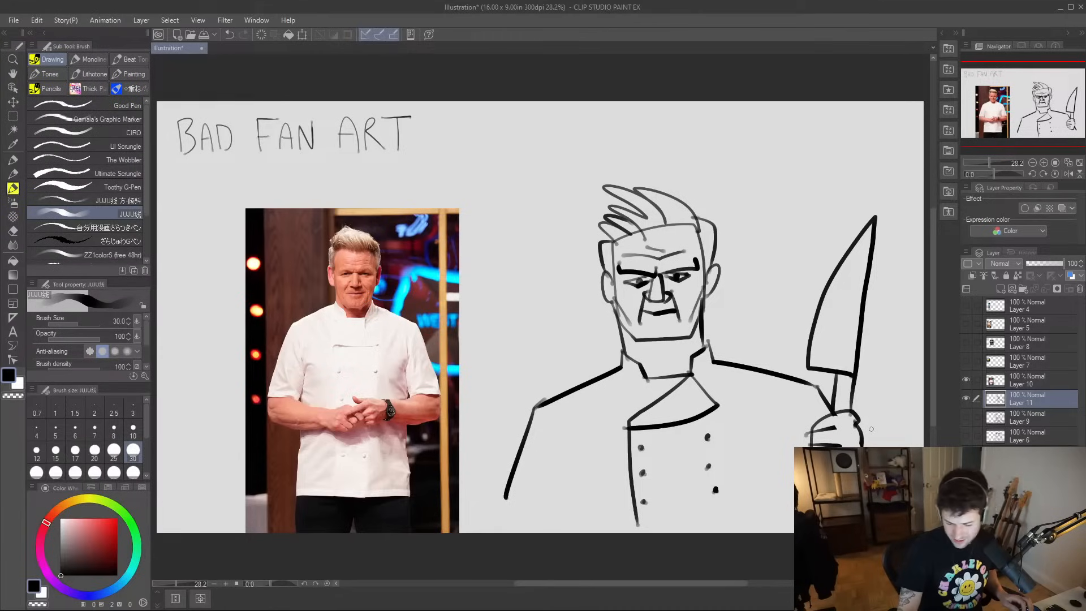
left_click_drag(837, 427, 847, 428)
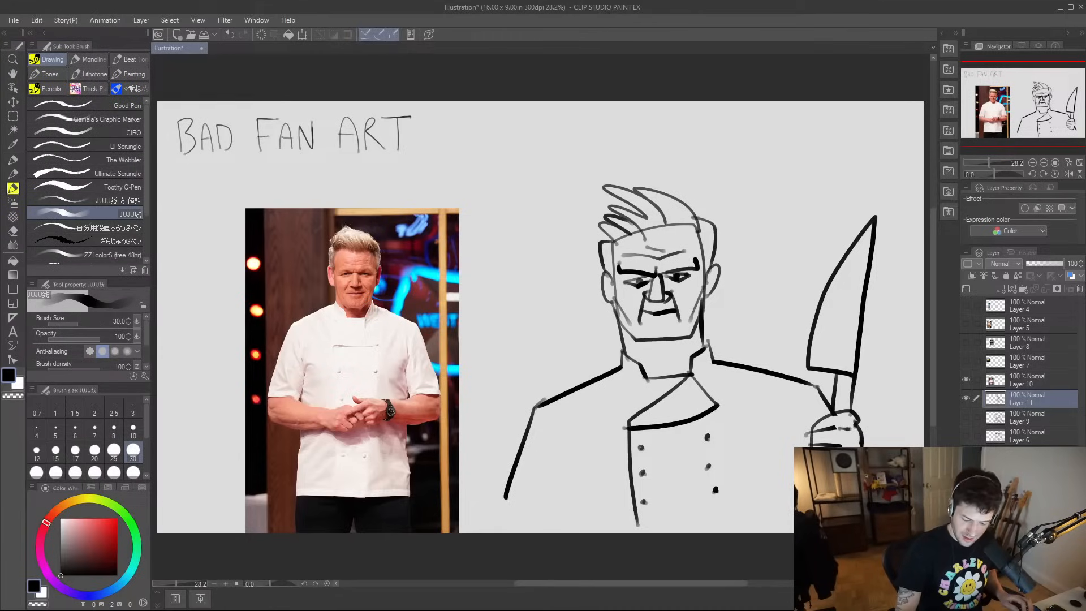
key("e")
key("b")
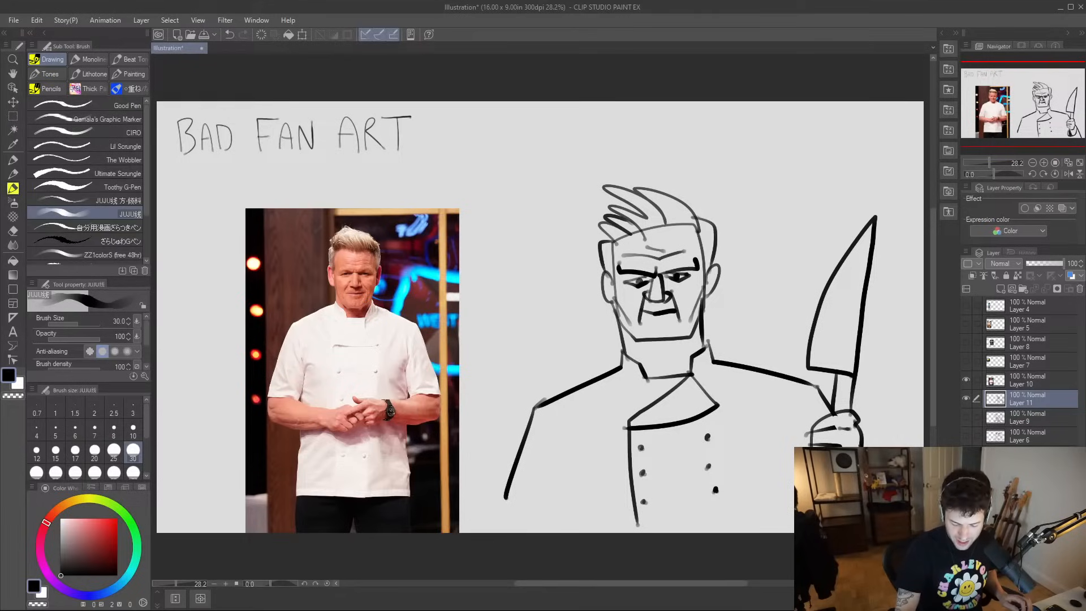
- Draw the inner arm and torso side lines down to the canvas edge on both sides of the jacket
left_click_drag(537, 410, 583, 532)
left_click_drag(501, 520, 494, 533)
left_click_drag(803, 386, 757, 500)
key("ctrl+z")
mouse_move(814, 386)
left_mouse_down()
mouse_move(772, 474)
mouse_move(780, 532)
left_mouse_up()
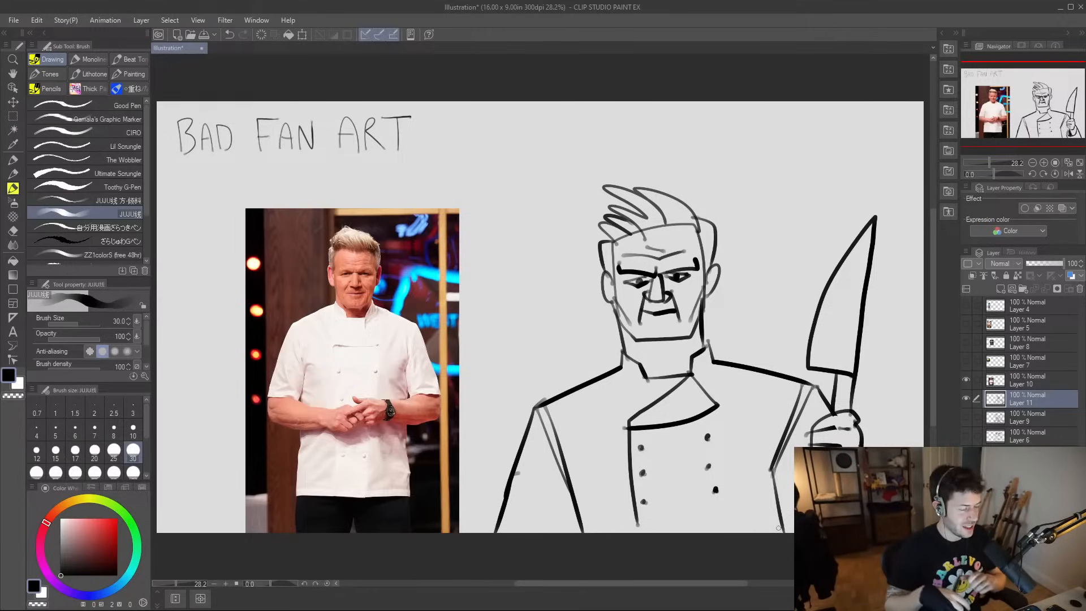
- Move the chef photo and the chef sketch further left on the canvas
left_click(1027, 380)
key("k")
left_click_drag(763, 327, 686, 328)
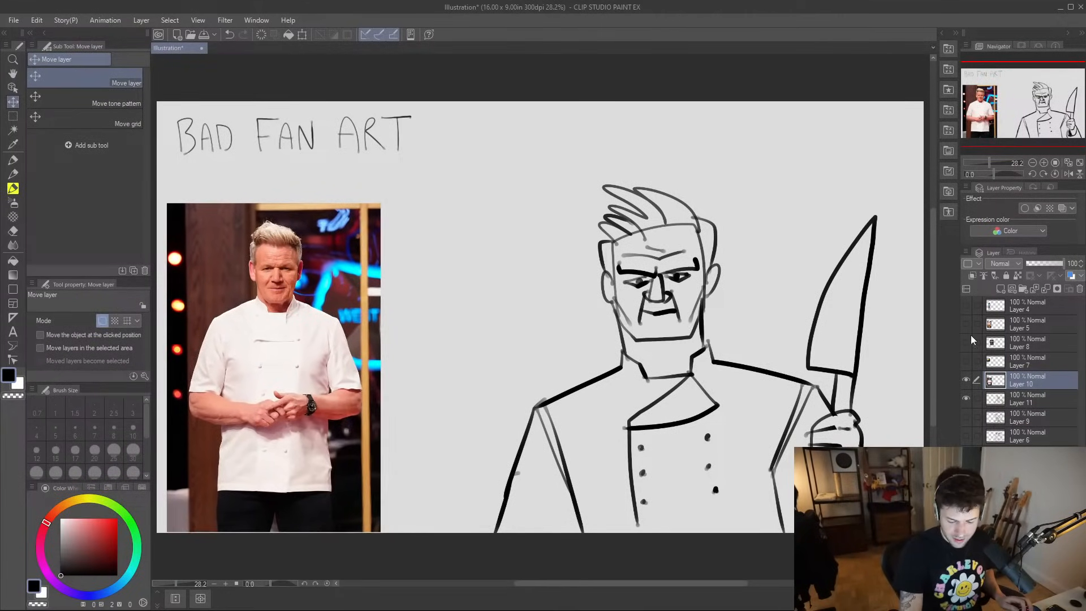
left_click(1025, 399)
left_click_drag(794, 356, 718, 367)
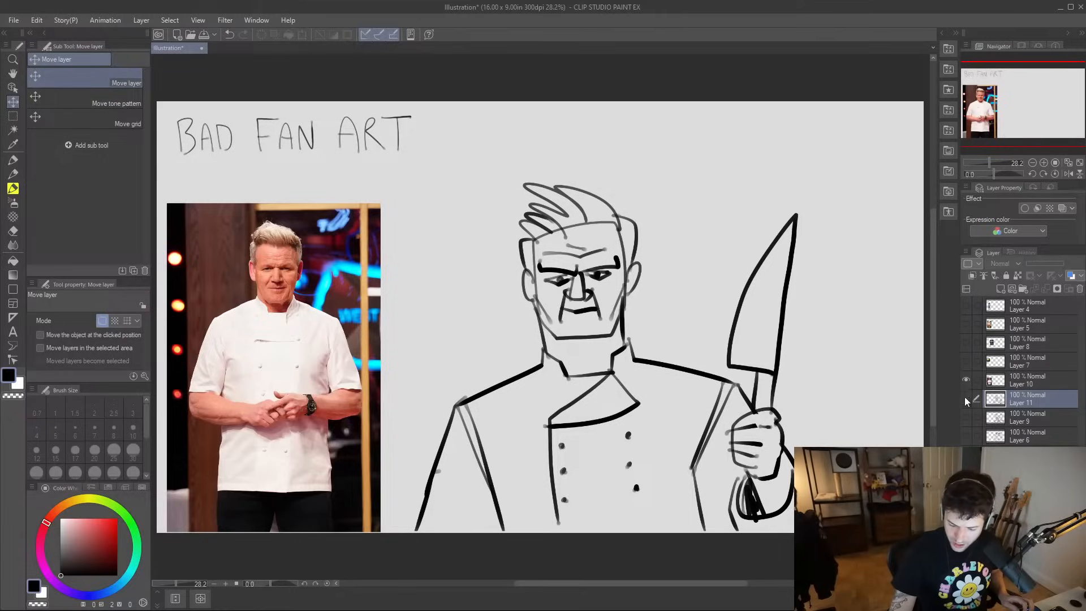
- Hide the chef photo, the chef sketch and the BAD FAN ART title, and show the ART BLOCK REASONS list
left_click_drag(965, 398, 965, 382)
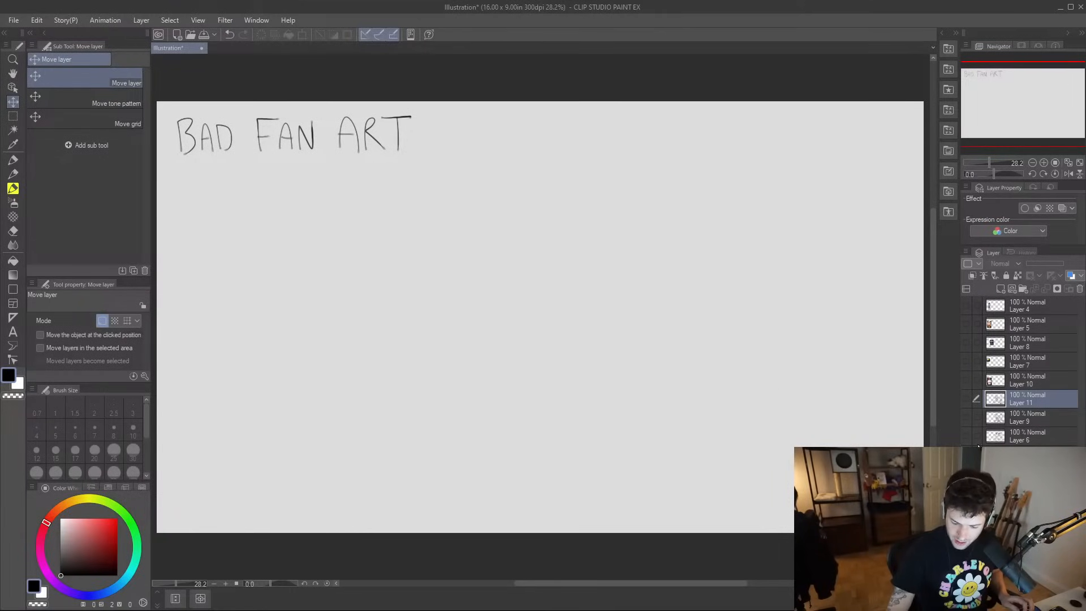
left_click(966, 455)
left_click(966, 474)
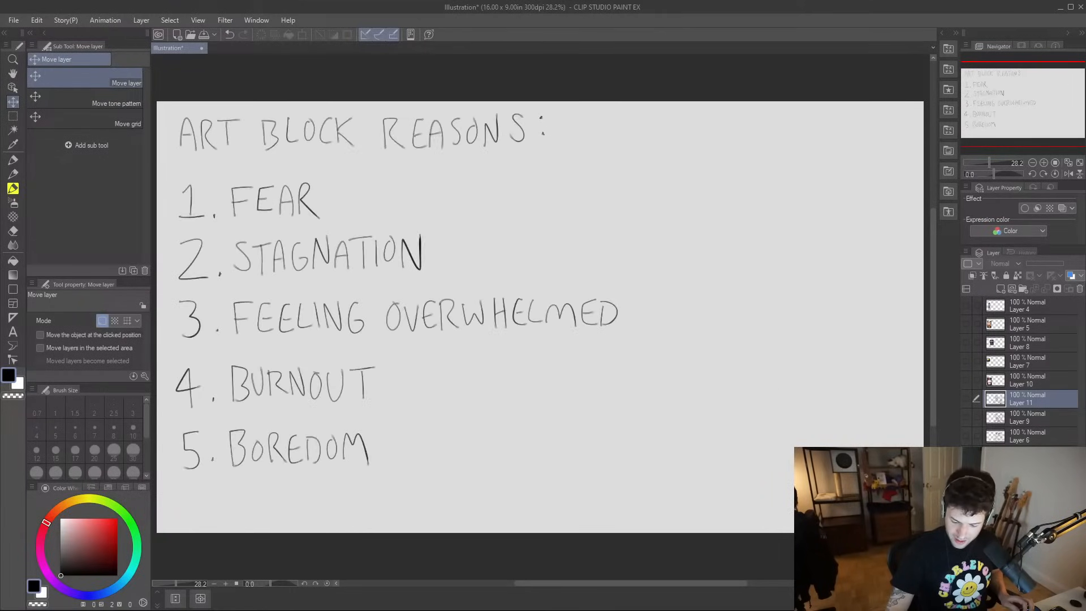
- Group all the fan art exercise layers above Layer 1 into a new folder and collapse it
left_click(1030, 310, "shift")
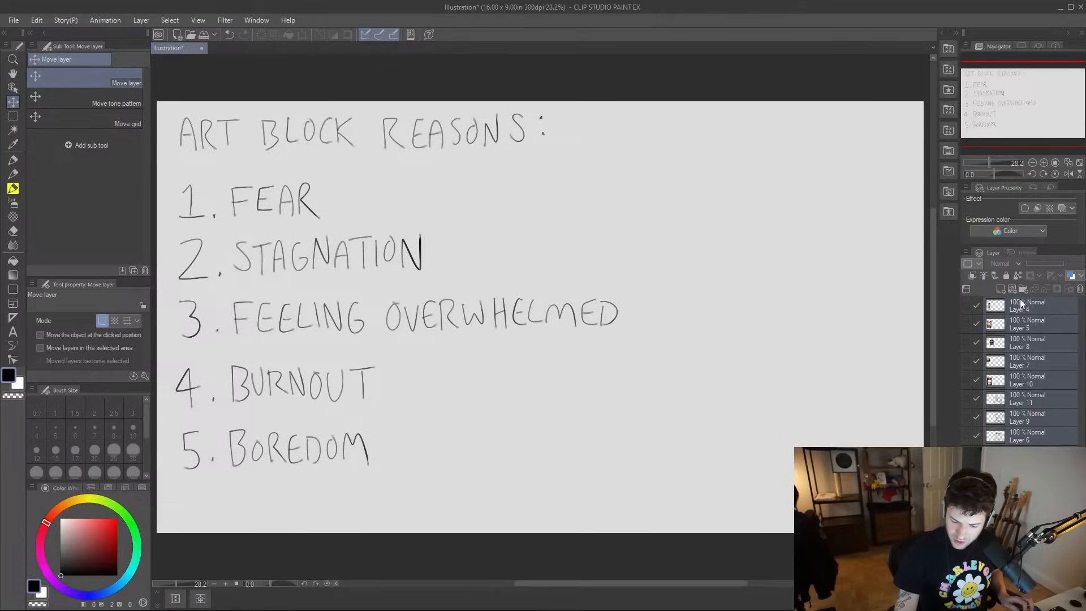
left_click(1022, 289)
left_click(989, 306)
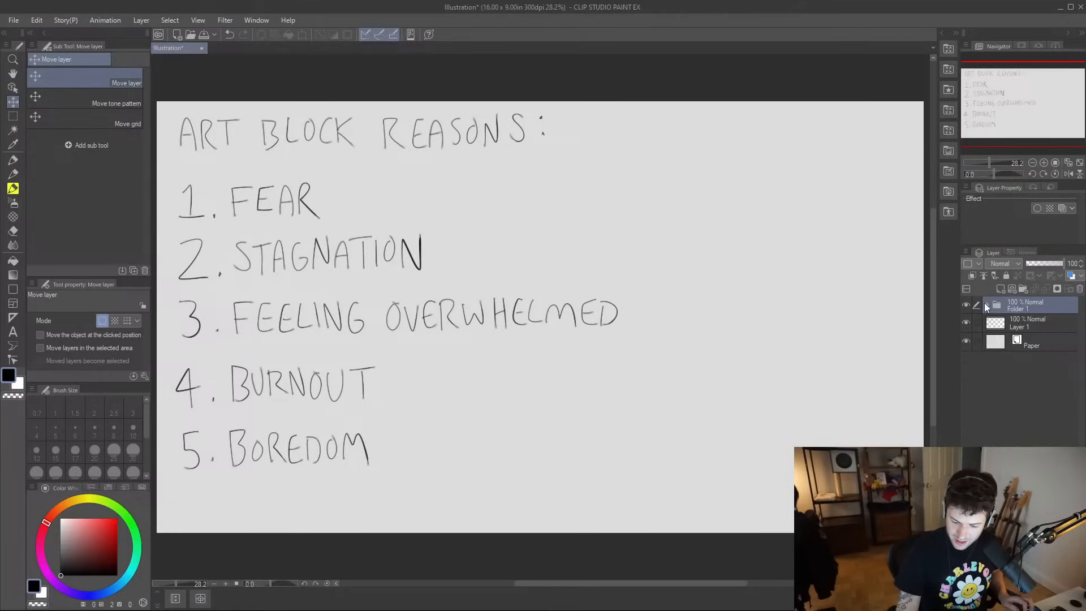
- Circle the word STAGNATION in the art block list on Layer 1
left_click(1036, 321)
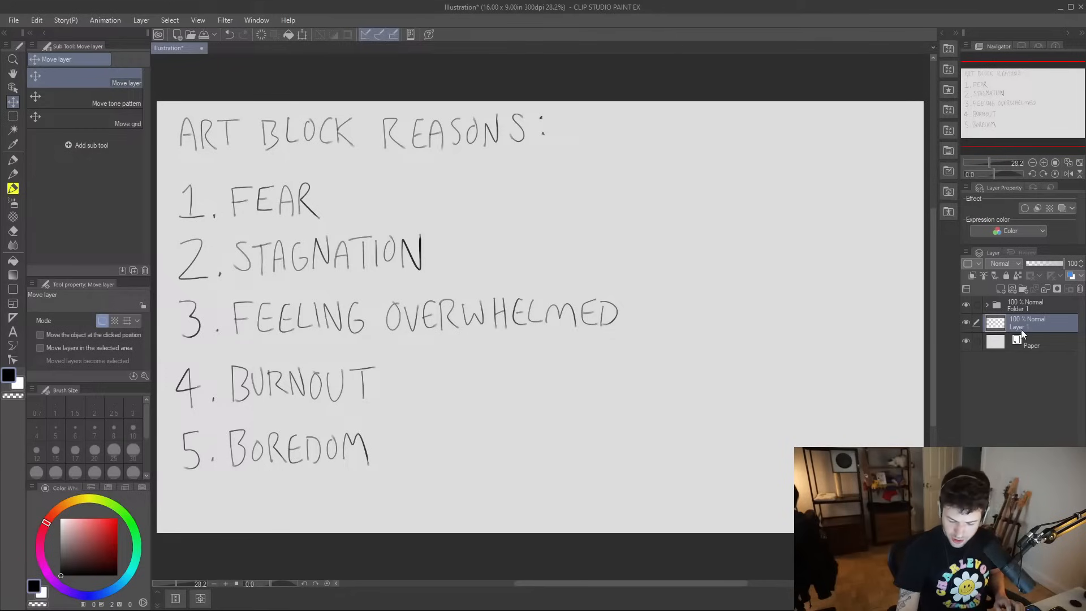
key("b")
mouse_move(342, 293)
left_mouse_down()
mouse_move(211, 267)
mouse_move(357, 287)
left_mouse_up()
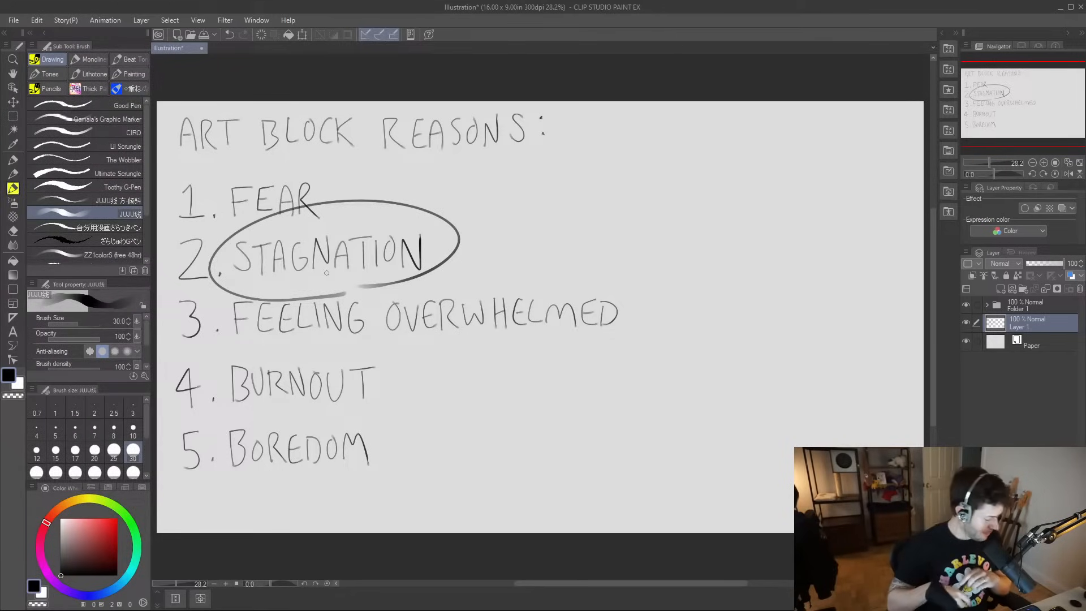
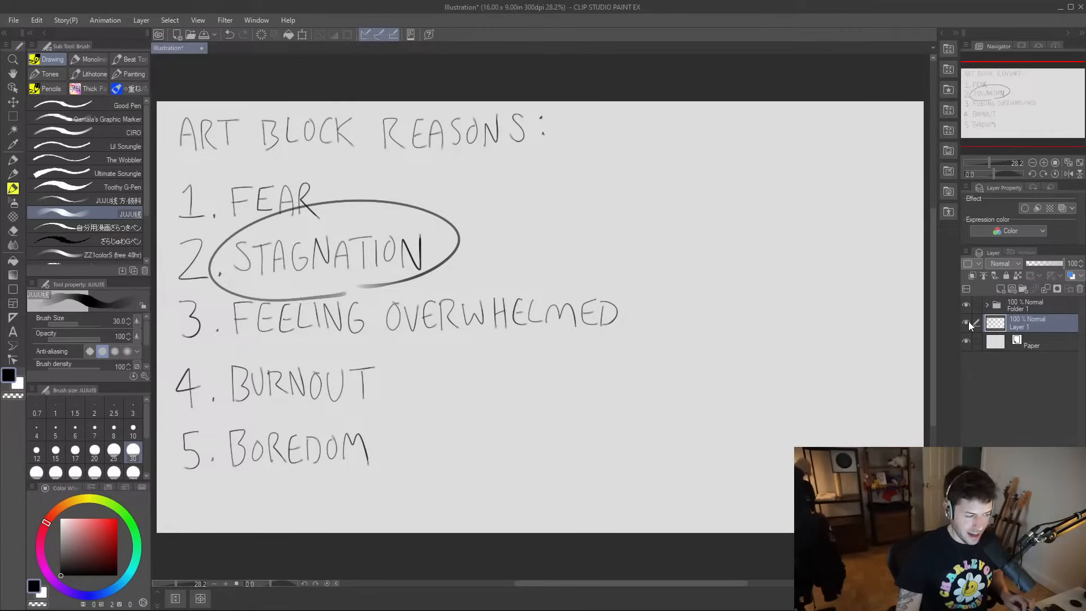
- Hide the art block list and handwrite the title HIDE THE PILL on a new layer above the folder
left_click(967, 322)
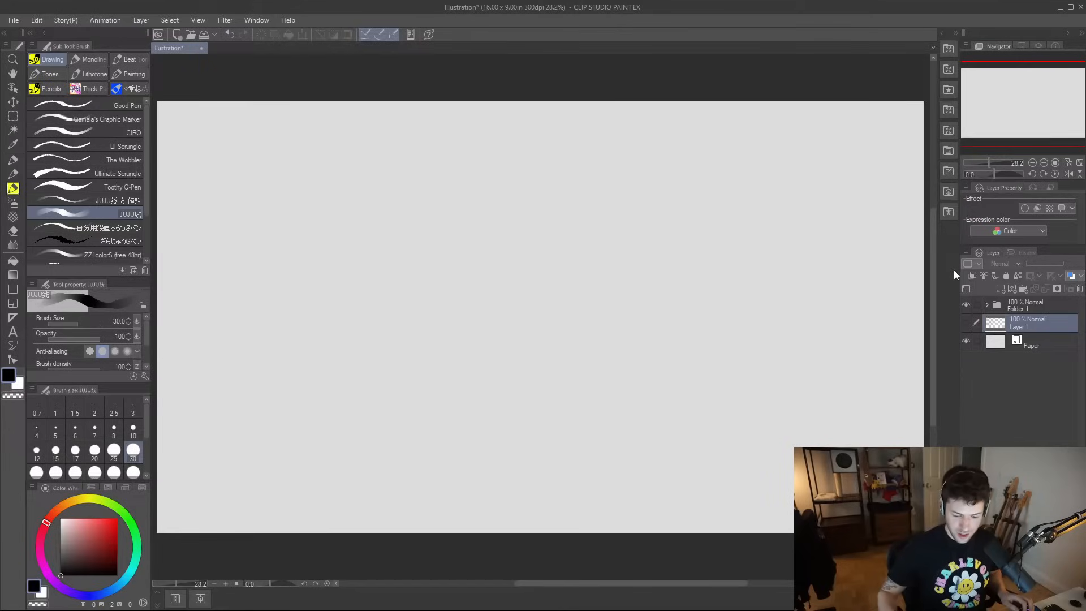
left_click(1000, 289)
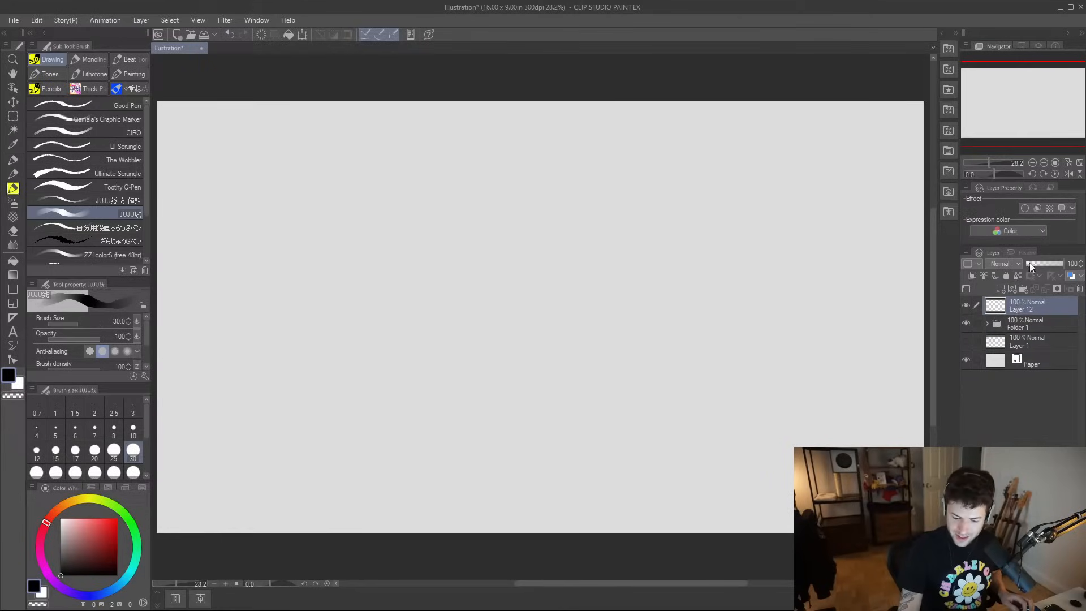
left_click_drag(176, 113, 180, 146)
mouse_move(190, 111)
left_mouse_down()
mouse_move(194, 139)
mouse_move(196, 128)
mouse_move(206, 145)
left_mouse_up()
mouse_move(220, 118)
left_mouse_down()
mouse_move(220, 145)
mouse_move(252, 143)
mouse_move(250, 129)
mouse_move(278, 144)
left_mouse_up()
mouse_move(264, 121)
left_mouse_down()
mouse_move(292, 115)
mouse_move(294, 144)
left_mouse_up()
left_click_drag(303, 111, 306, 139)
left_click_drag(294, 129, 322, 108)
mouse_move(312, 110)
left_mouse_down()
mouse_move(323, 141)
mouse_move(322, 123)
mouse_move(346, 142)
left_mouse_up()
mouse_move(345, 112)
left_mouse_down()
mouse_move(364, 138)
mouse_move(411, 137)
left_mouse_up()
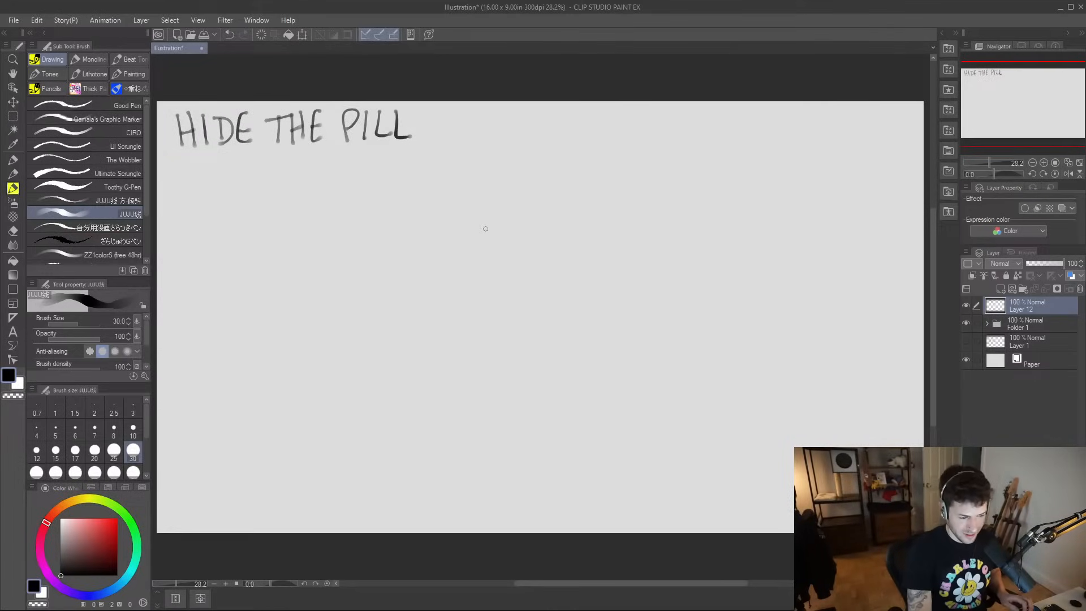
- Reduce the brush size to 20
key("bracketleft")
key("bracketleft")
key("bracketleft")
key("bracketright")
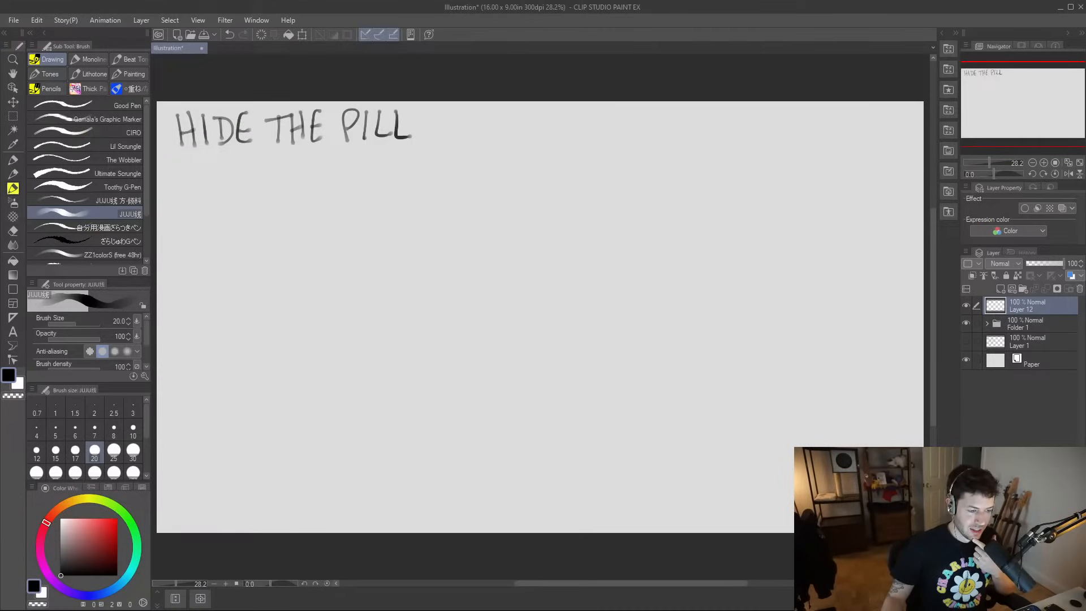
- Paste the copied purple car photo into the illustration as a new layer
key("alt+Tab")
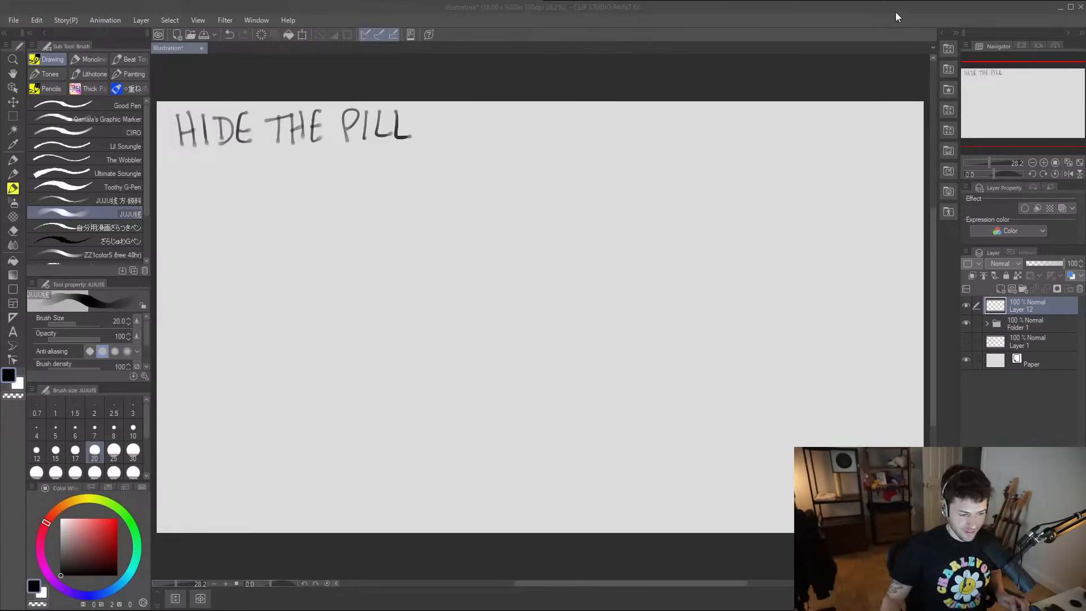
left_click(767, 23)
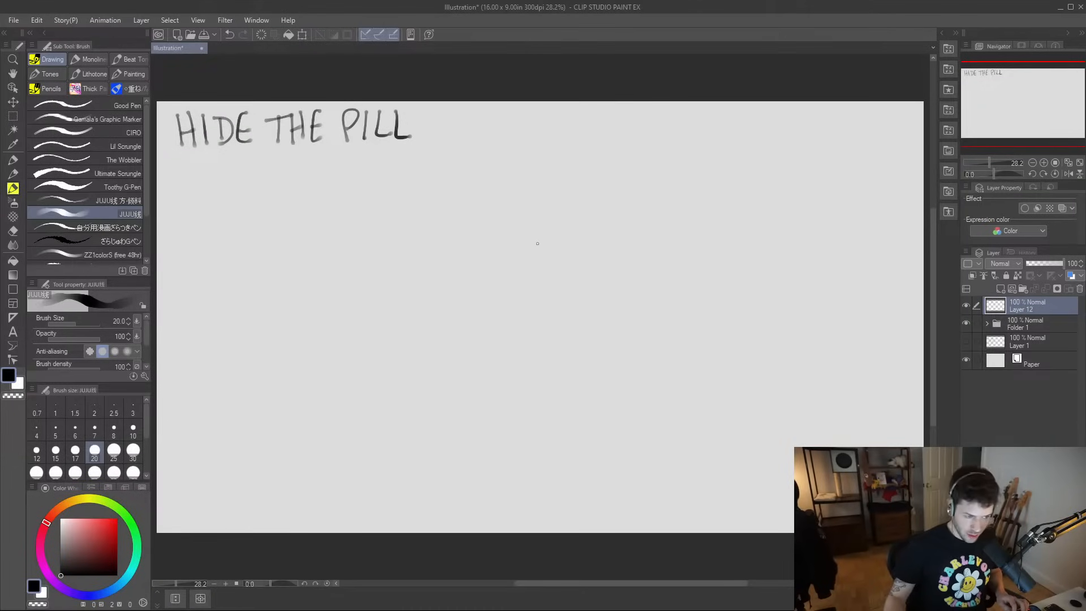
key("ctrl+v")
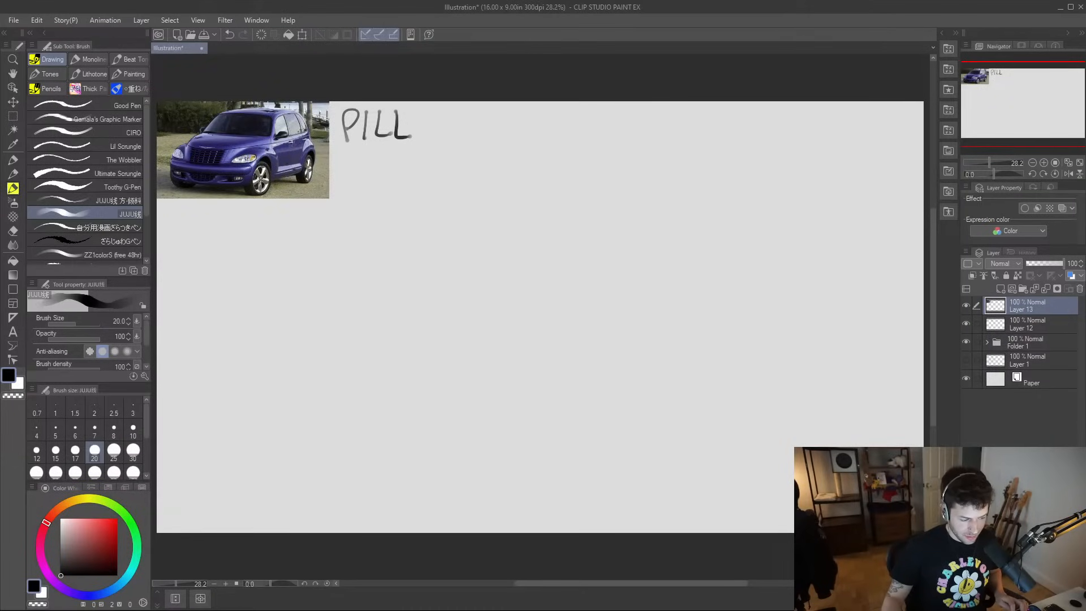
- Move the car photo below the title and scale it up against the canvas's left edge
left_click(302, 35)
left_click_drag(292, 143, 309, 414)
left_click_drag(344, 374, 474, 196)
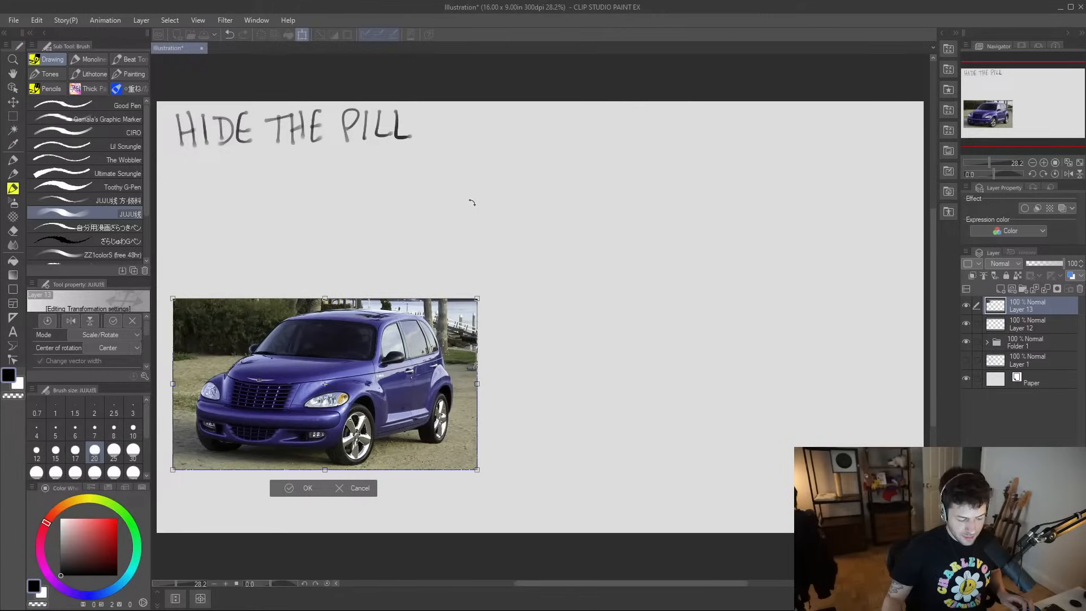
left_click_drag(423, 335, 399, 303)
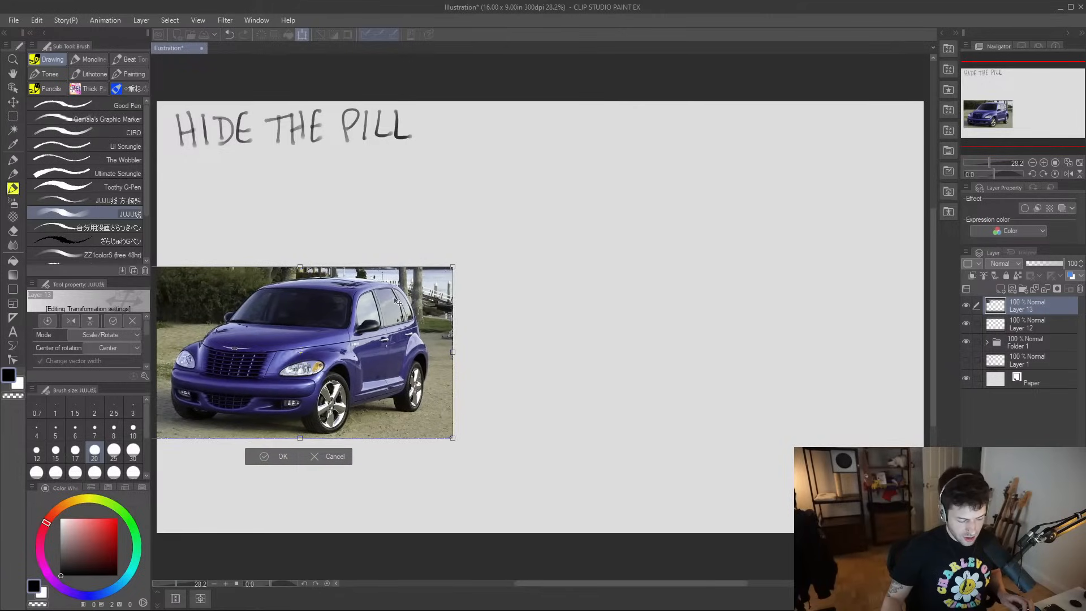
left_click_drag(452, 352, 399, 352)
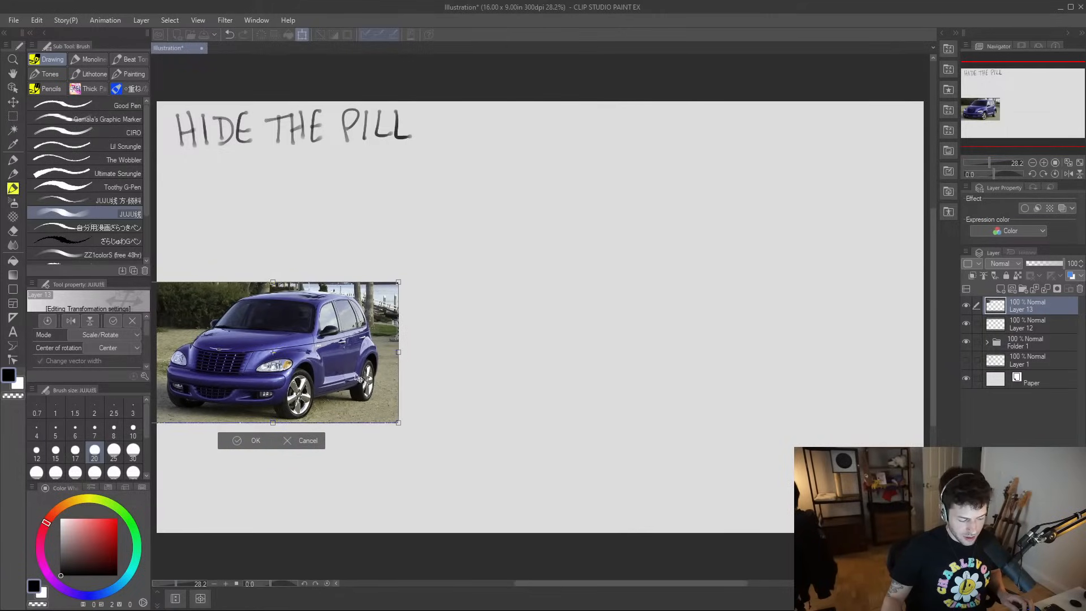
left_click(254, 440)
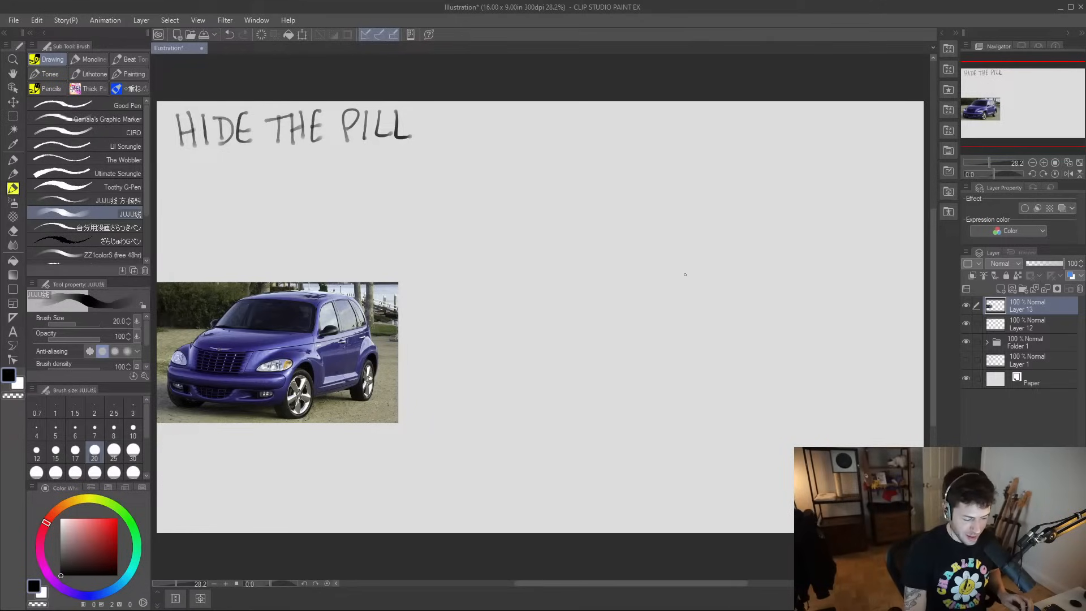
- Create a new layer above the title layer and sketch the car's rounded roof, rear and lower body edge beside the photo
left_click(1032, 324)
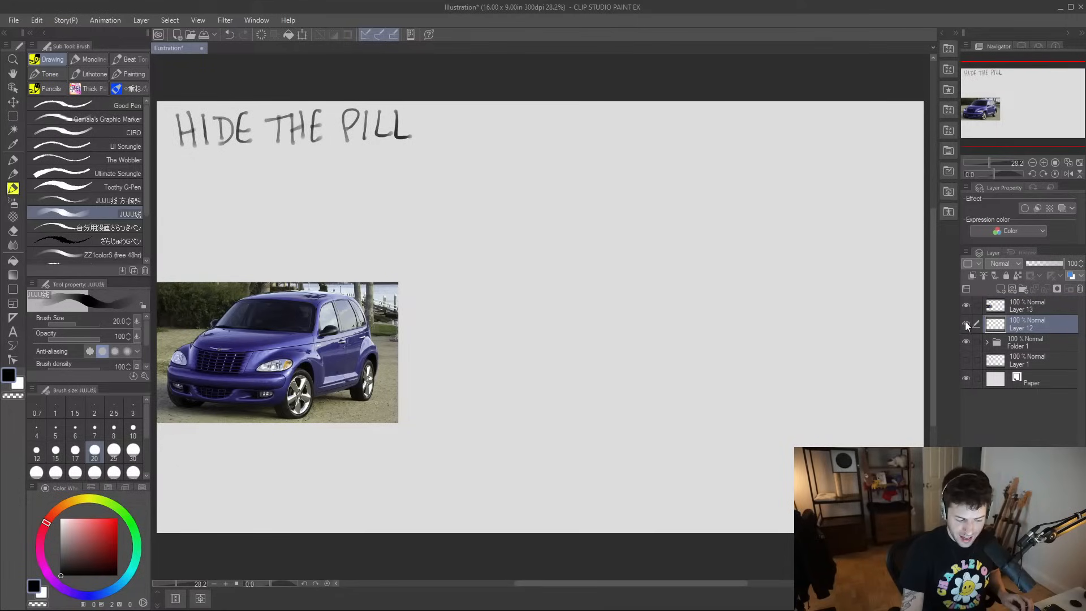
left_click(1000, 289)
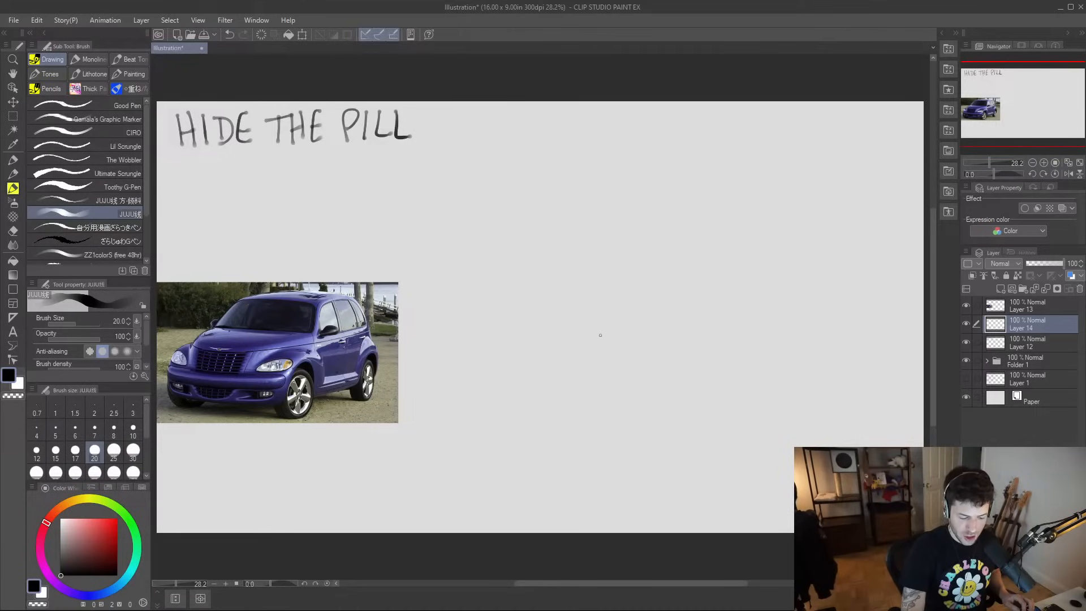
left_click_drag(602, 327, 635, 221)
key("ctrl+z")
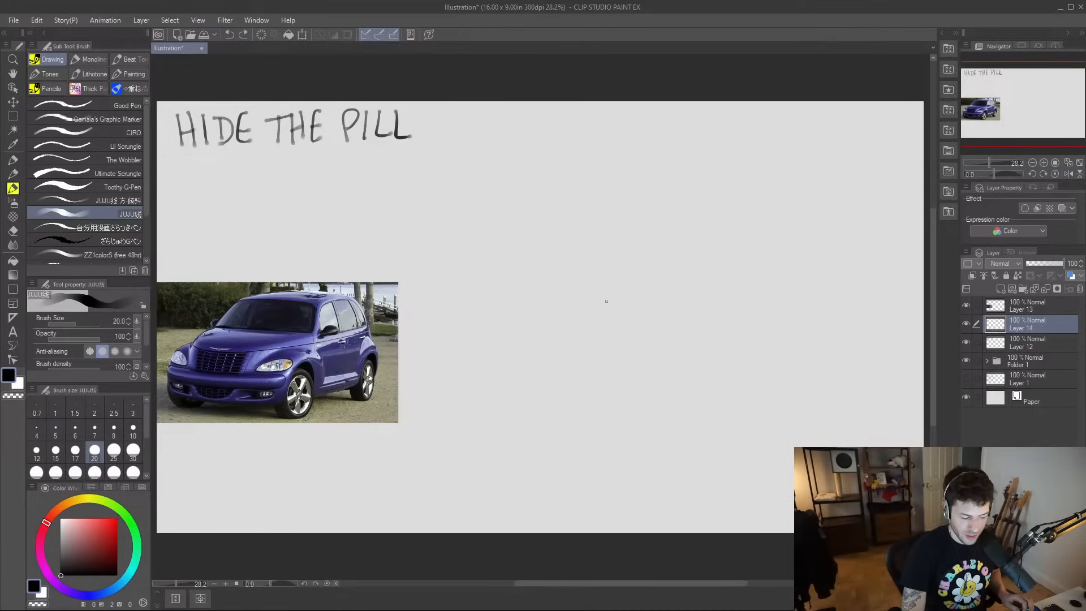
left_click_drag(607, 323, 636, 220)
mouse_move(622, 261)
left_mouse_down()
mouse_move(677, 202)
mouse_move(780, 205)
left_mouse_up()
mouse_move(647, 210)
left_mouse_down()
mouse_move(824, 230)
mouse_move(841, 373)
mouse_move(656, 427)
left_mouse_up()
key("ctrl+z")
mouse_move(840, 394)
left_mouse_down()
mouse_move(820, 410)
mouse_move(627, 438)
left_mouse_up()
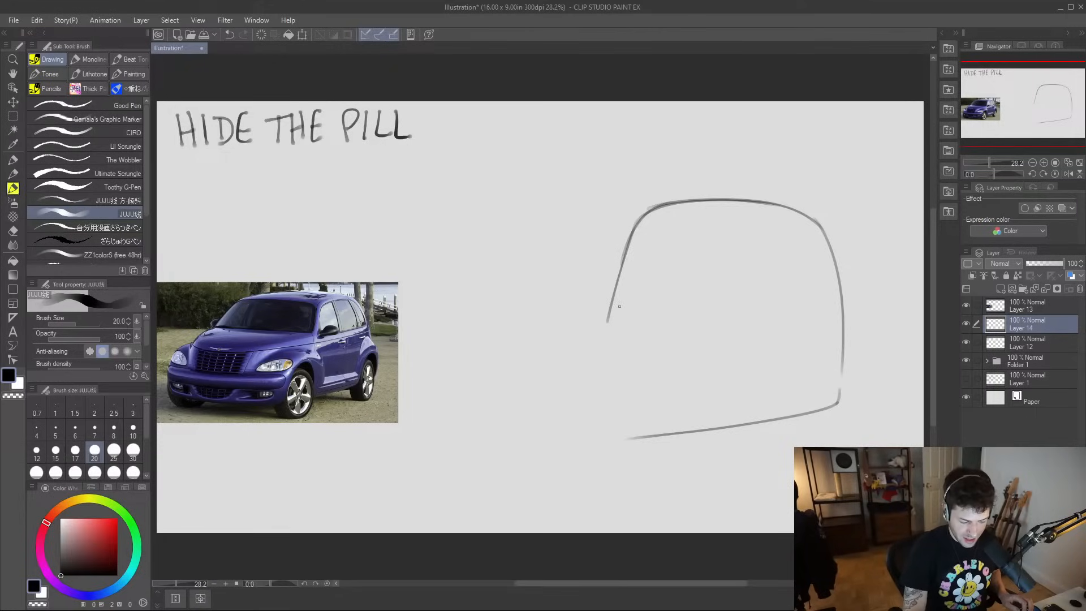
- Sketch the base line of the windshield and the hood's curved front profile
mouse_move(608, 316)
left_mouse_down()
mouse_move(589, 322)
mouse_move(519, 398)
left_mouse_up()
key("ctrl+z")
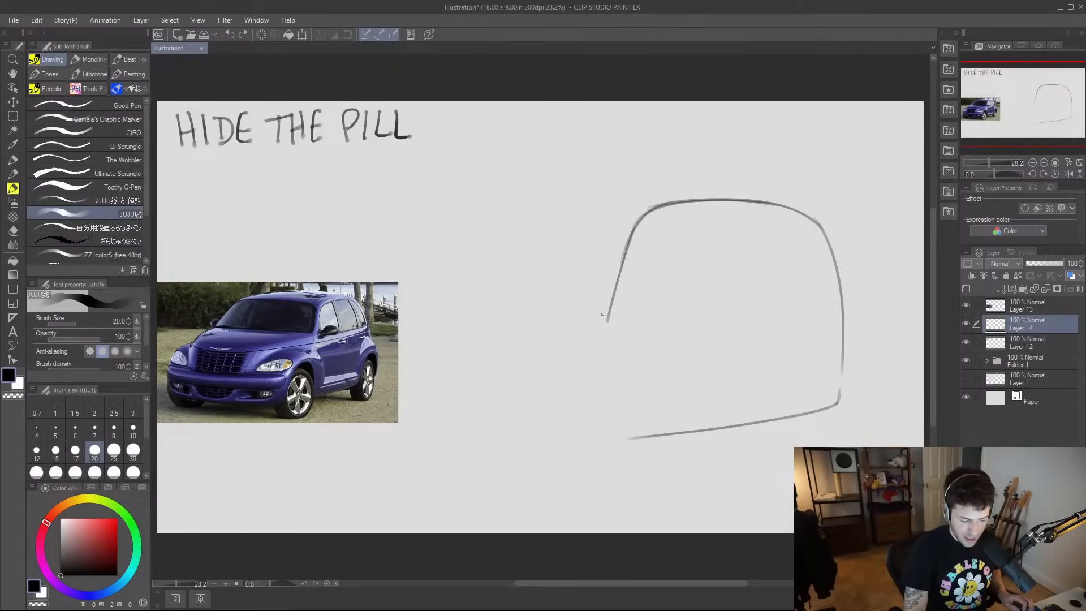
left_click_drag(603, 322, 714, 330)
key("ctrl+z")
mouse_move(604, 323)
left_mouse_down()
mouse_move(593, 323)
mouse_move(745, 328)
left_mouse_up()
mouse_move(604, 322)
left_mouse_down()
mouse_move(571, 334)
mouse_move(525, 387)
left_mouse_up()
key("ctrl+z")
mouse_move(603, 323)
left_mouse_down()
mouse_move(574, 333)
mouse_move(533, 388)
left_mouse_up()
left_click_drag(560, 339, 533, 397)
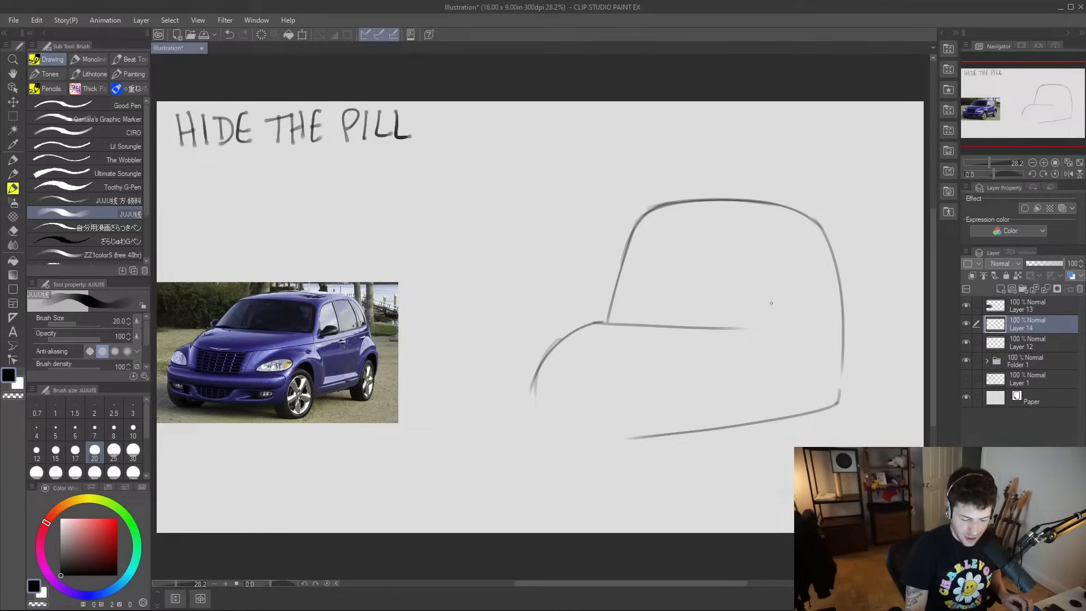
- Draw the hood's lower edge running back along the body side and outline both front fenders
mouse_move(548, 351)
left_mouse_down()
mouse_move(629, 371)
mouse_move(833, 339)
left_mouse_up()
mouse_move(542, 357)
left_mouse_down()
mouse_move(513, 419)
mouse_move(521, 426)
mouse_move(498, 430)
left_mouse_up()
key("ctrl+z")
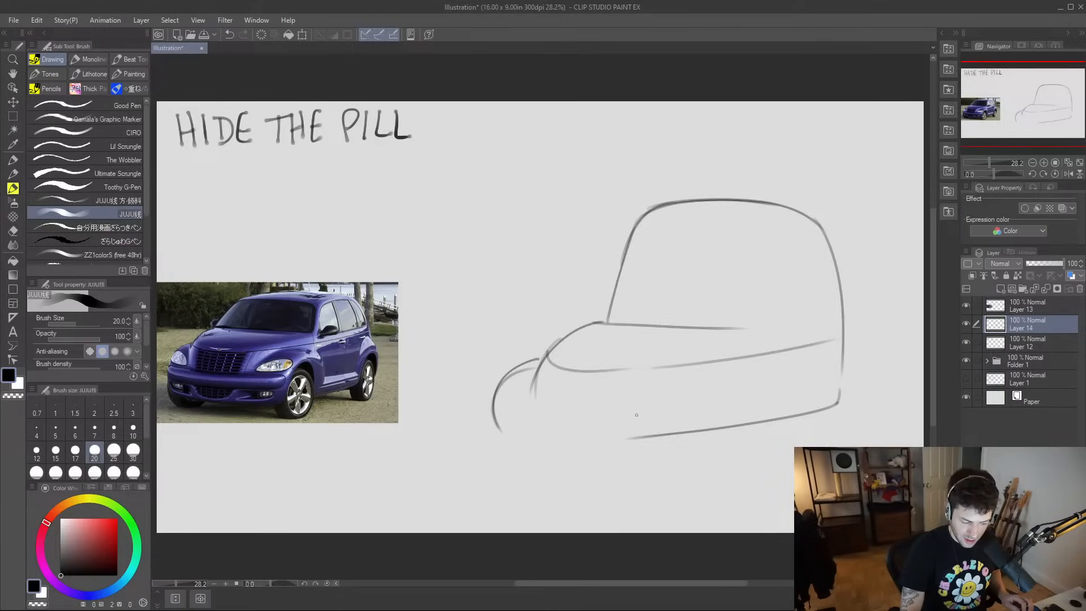
left_click_drag(623, 431, 701, 373)
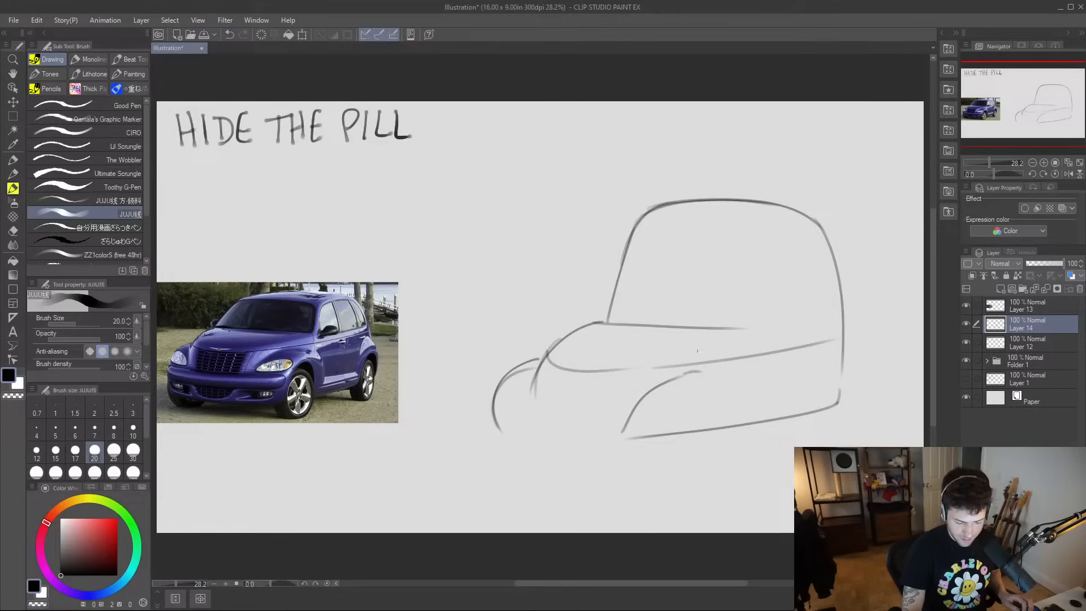
left_click_drag(740, 427, 720, 385)
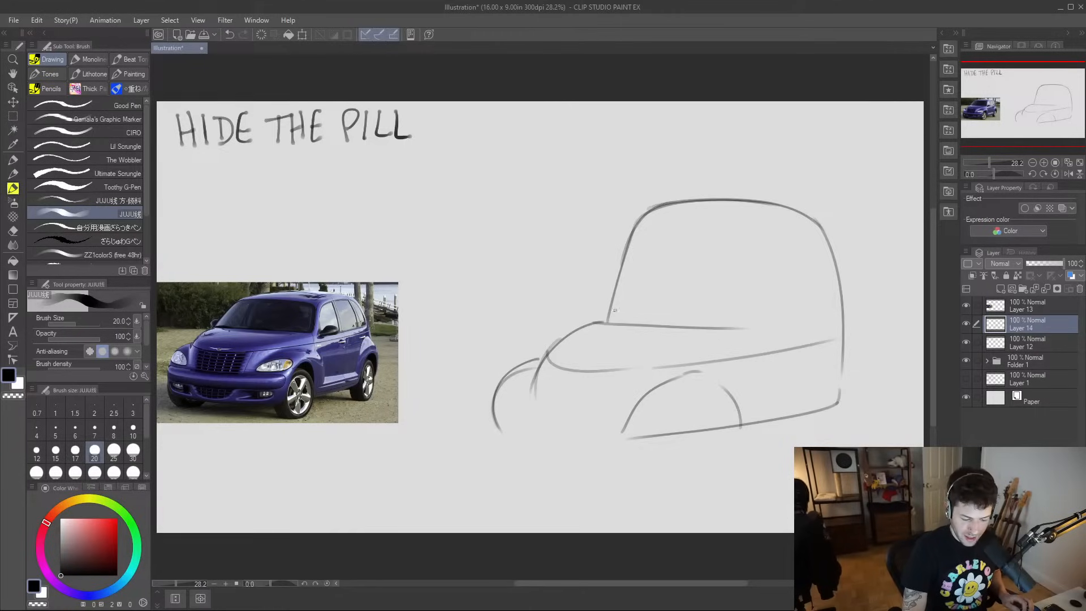
- Draw the rounded windshield frame, the rear body line and the side window
mouse_move(633, 227)
left_mouse_down()
mouse_move(676, 210)
mouse_move(775, 219)
mouse_move(758, 331)
mouse_move(765, 289)
mouse_move(746, 331)
left_mouse_up()
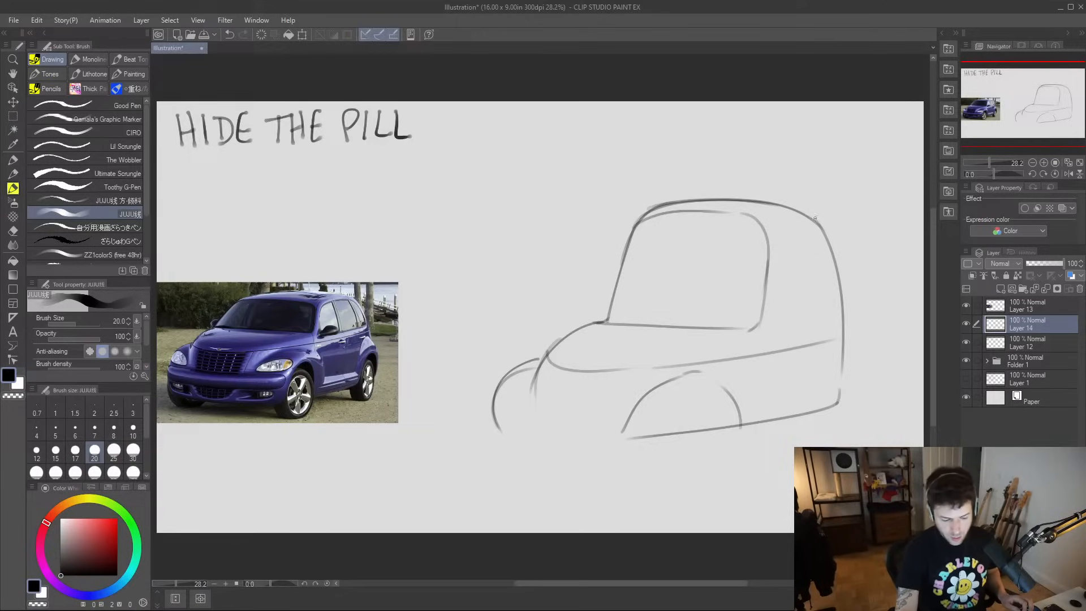
left_click_drag(816, 224, 862, 346)
mouse_move(768, 321)
left_mouse_down()
mouse_move(778, 241)
mouse_move(792, 223)
mouse_move(810, 226)
mouse_move(831, 318)
mouse_move(771, 326)
mouse_move(831, 312)
left_mouse_up()
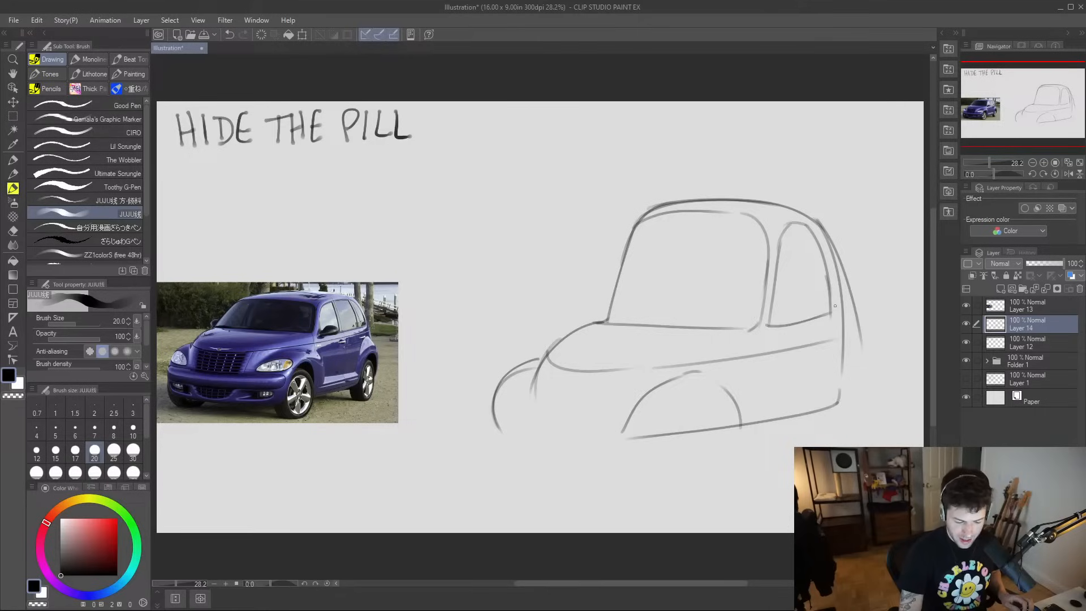
- Erase the extra outer line at the car's rear and sketch the rear fender arch
key("e")
left_click_drag(826, 221, 858, 368)
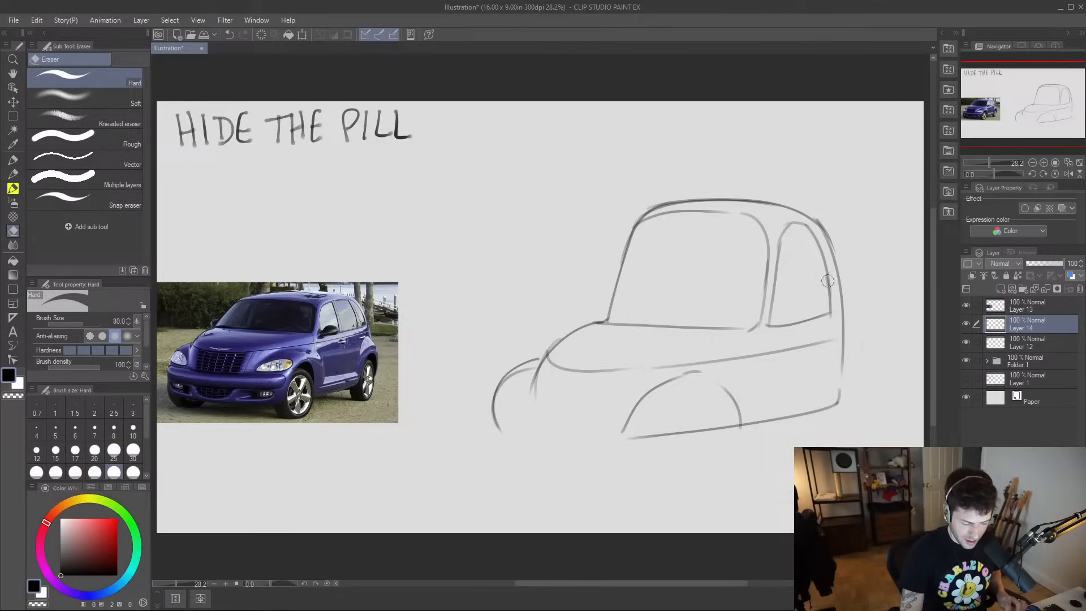
key("b")
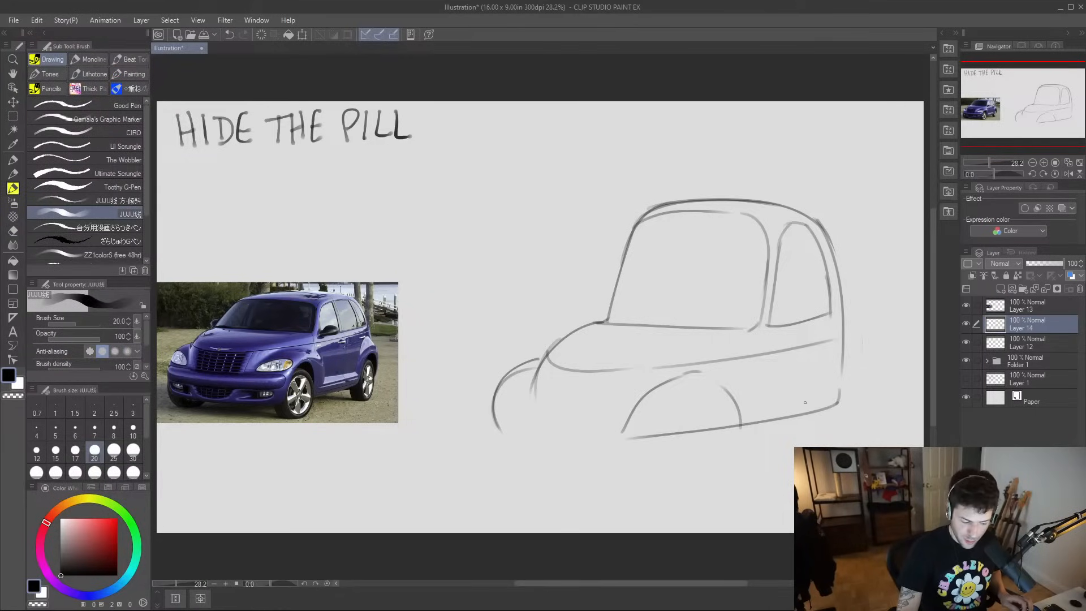
left_click_drag(809, 405, 845, 343)
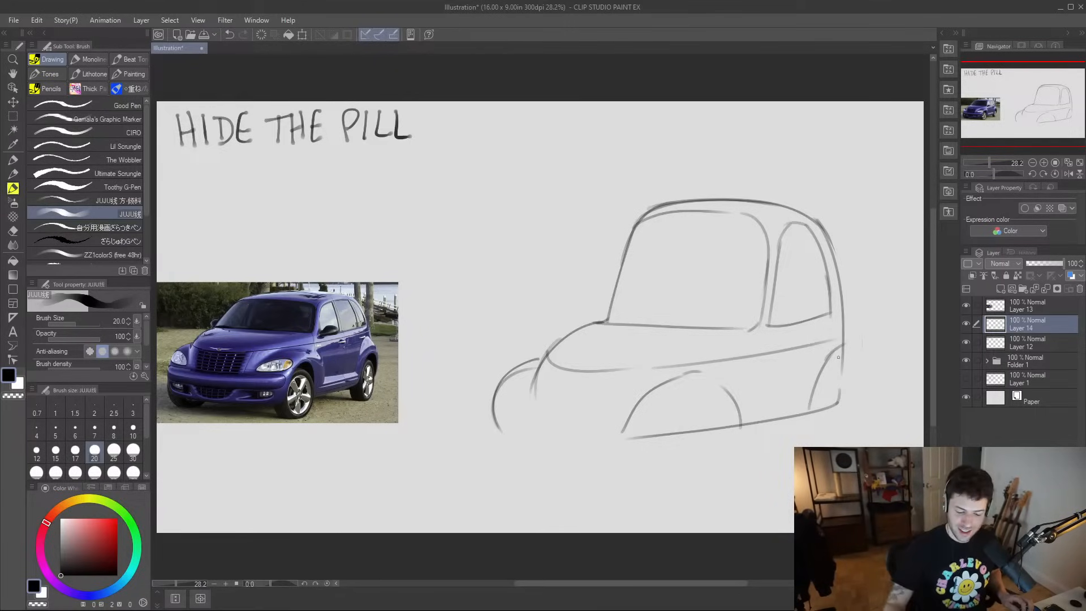
mouse_move(844, 343)
left_mouse_down()
mouse_move(887, 377)
mouse_move(872, 370)
mouse_move(871, 399)
left_mouse_up()
key("ctrl+z")
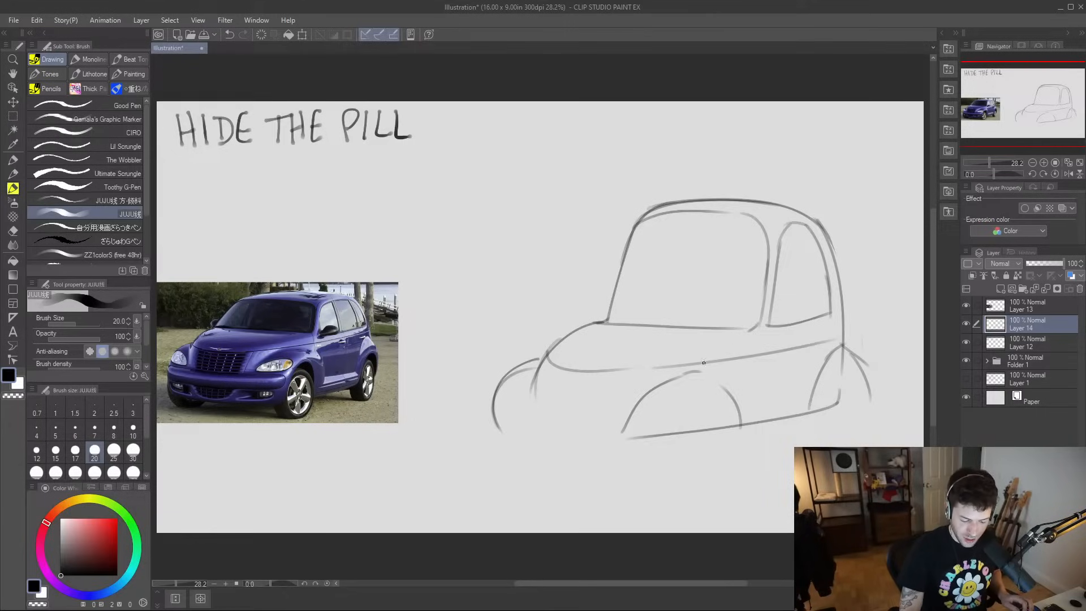
- Sketch the front wheel opening inside the near fender
mouse_move(732, 406)
left_mouse_down()
mouse_move(708, 398)
mouse_move(677, 447)
left_mouse_up()
key("ctrl+z")
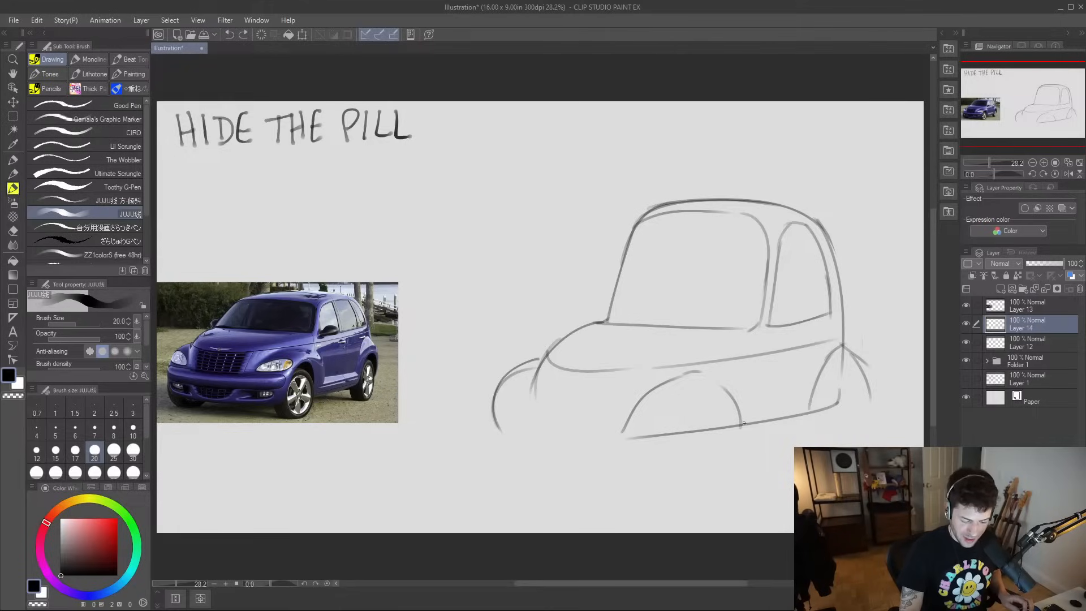
mouse_move(728, 402)
left_mouse_down()
mouse_move(688, 446)
mouse_move(508, 449)
mouse_move(498, 388)
mouse_move(541, 418)
mouse_move(673, 423)
left_mouse_up()
key("ctrl+z")
key("ctrl+z")
- Draw the front bumper wrapping around the car's nose and erase the stray body line overlapping it
mouse_move(606, 426)
left_mouse_down()
mouse_move(694, 426)
mouse_move(648, 422)
left_mouse_up()
key("ctrl+z")
key("ctrl+z")
left_click_drag(492, 411, 621, 433)
left_click_drag(550, 422, 660, 427)
key("ctrl+z")
mouse_move(584, 425)
left_mouse_down()
mouse_move(662, 424)
mouse_move(671, 438)
mouse_move(586, 447)
mouse_move(490, 437)
left_mouse_up()
key("e")
left_click_drag(643, 435, 659, 437)
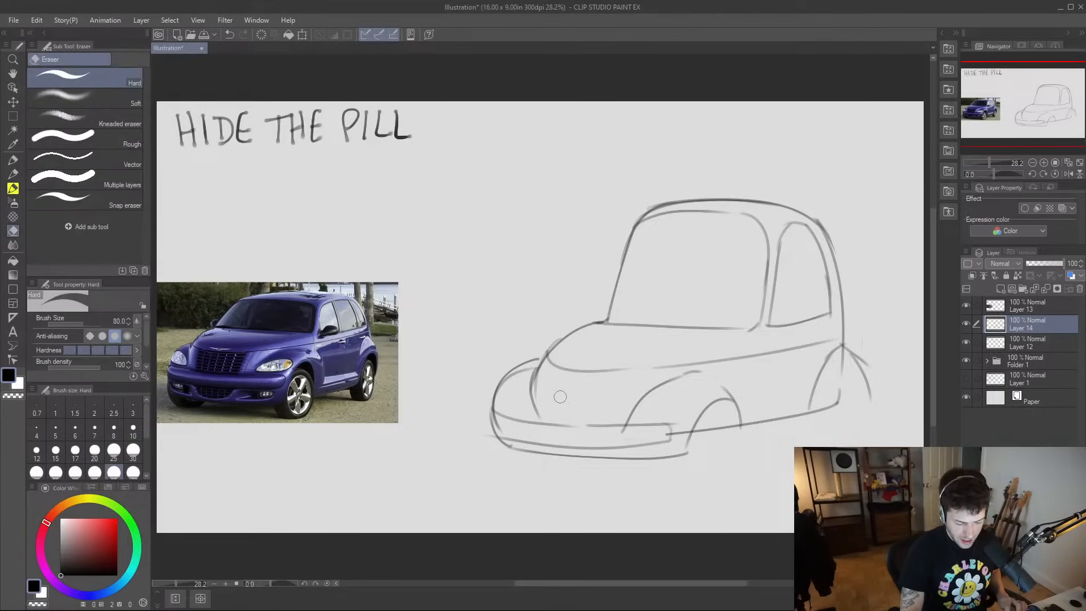
- Reinforce the hood's front edge and add the two side mirrors at the base of the windshield
key("b")
mouse_move(542, 363)
left_mouse_down()
mouse_move(599, 375)
mouse_move(660, 368)
left_mouse_up()
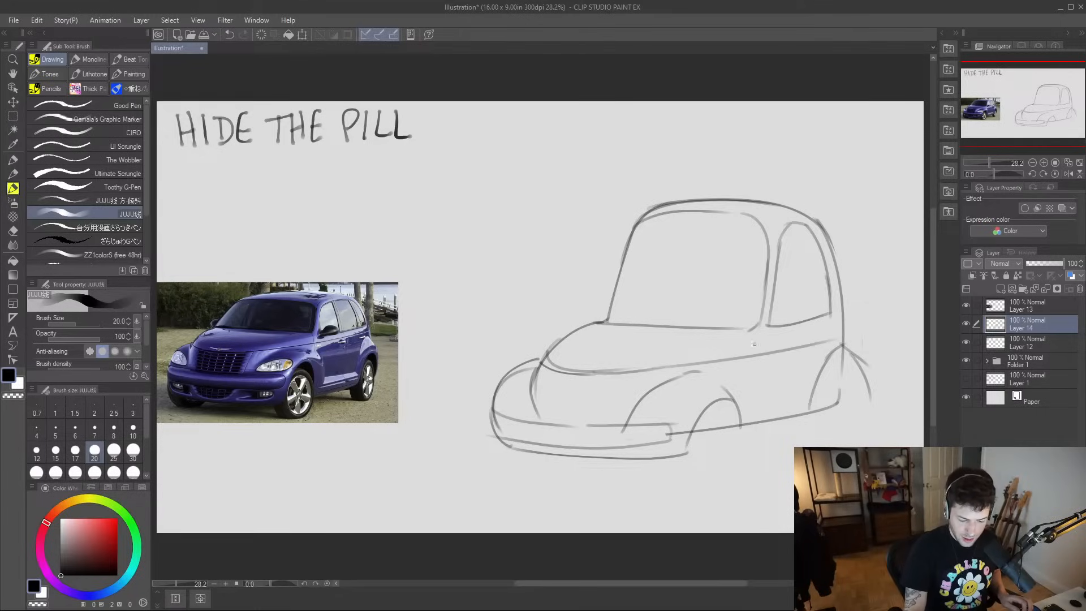
left_click_drag(749, 328, 756, 356)
key("ctrl+z")
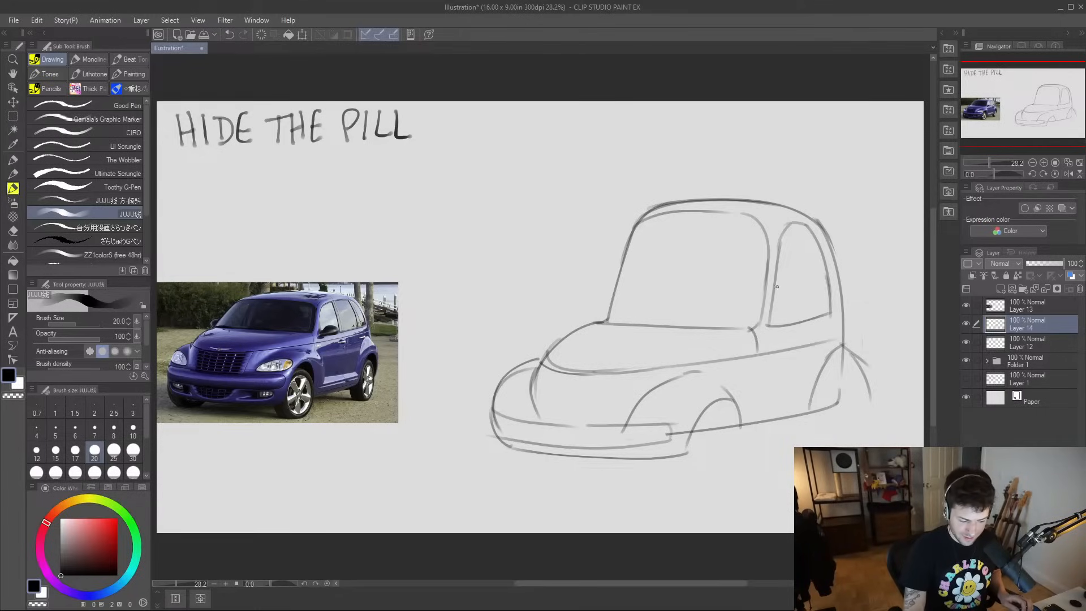
mouse_move(770, 317)
left_mouse_down()
mouse_move(804, 303)
mouse_move(811, 320)
mouse_move(768, 334)
left_mouse_up()
key("e")
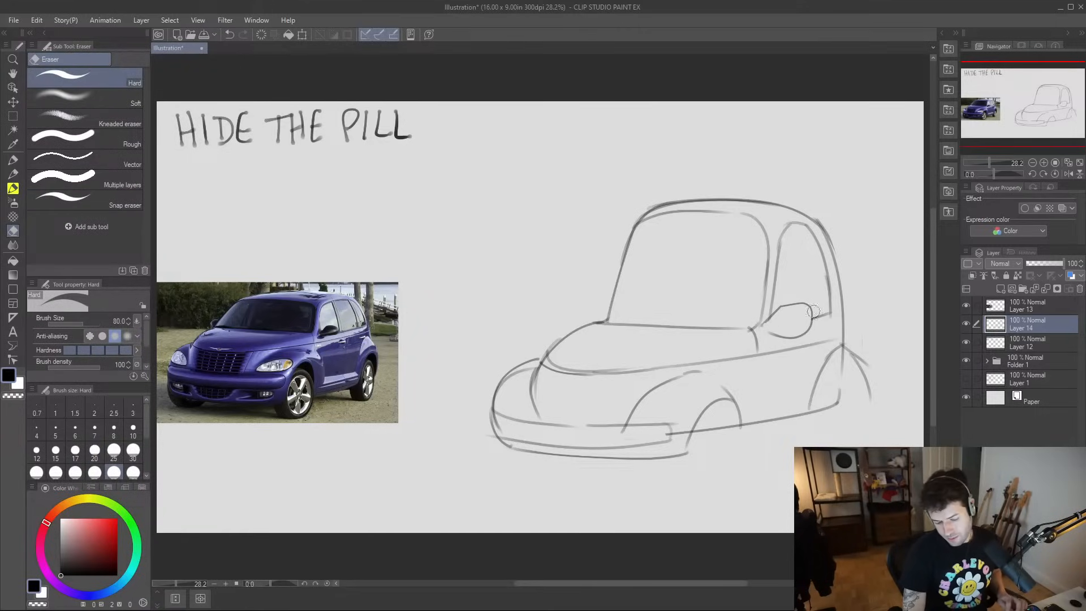
key("b")
mouse_move(586, 325)
left_mouse_down()
mouse_move(582, 315)
mouse_move(610, 304)
left_mouse_up()
key("ctrl+z")
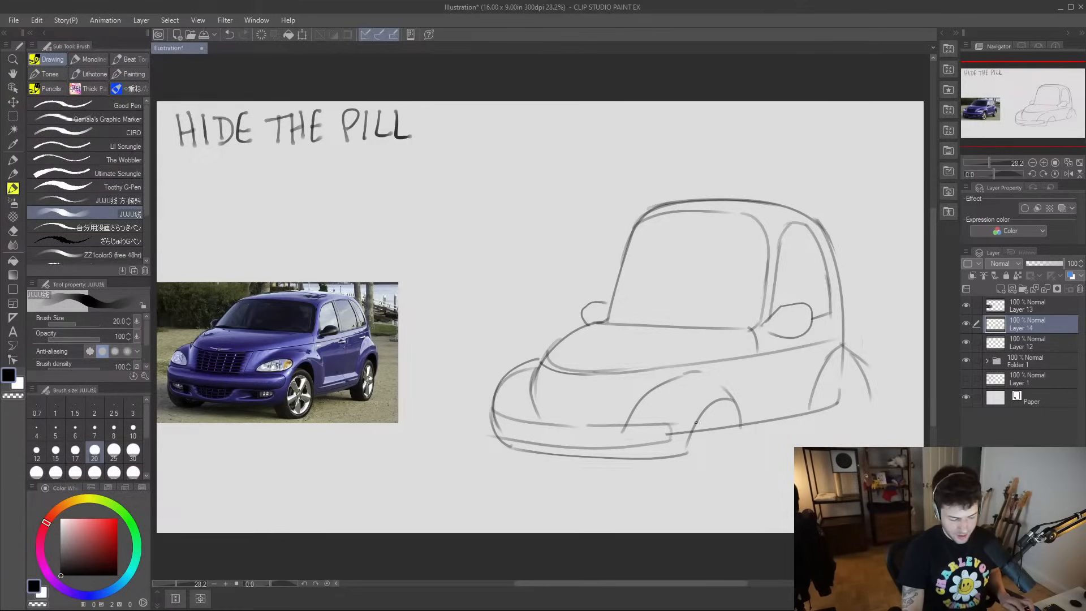
- Clean up the near end of the front bumper and redraw its lower contour line
key("e")
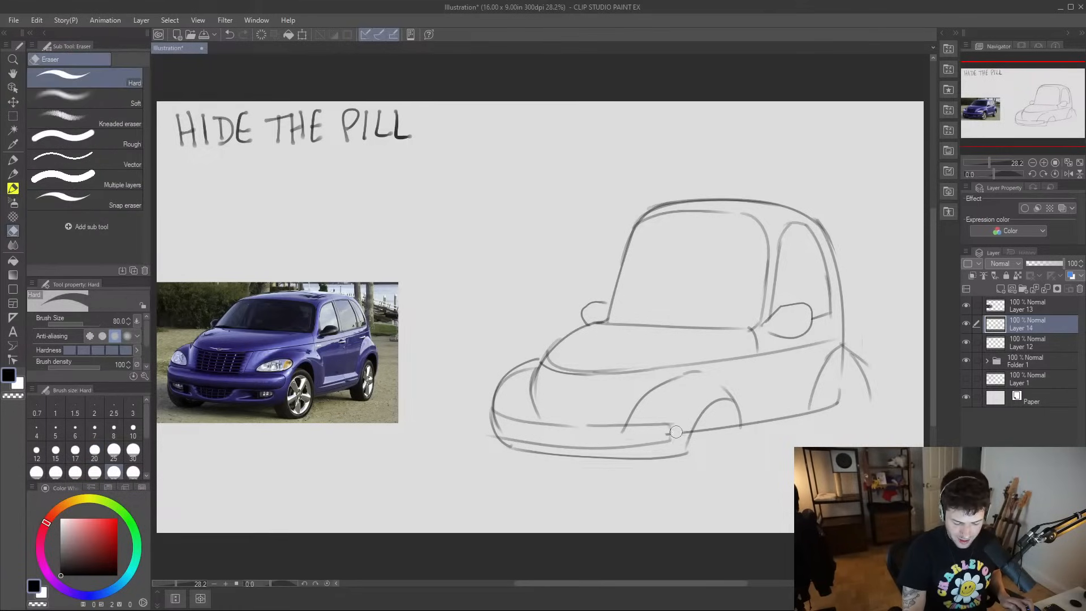
key("b")
left_click_drag(672, 444, 671, 419)
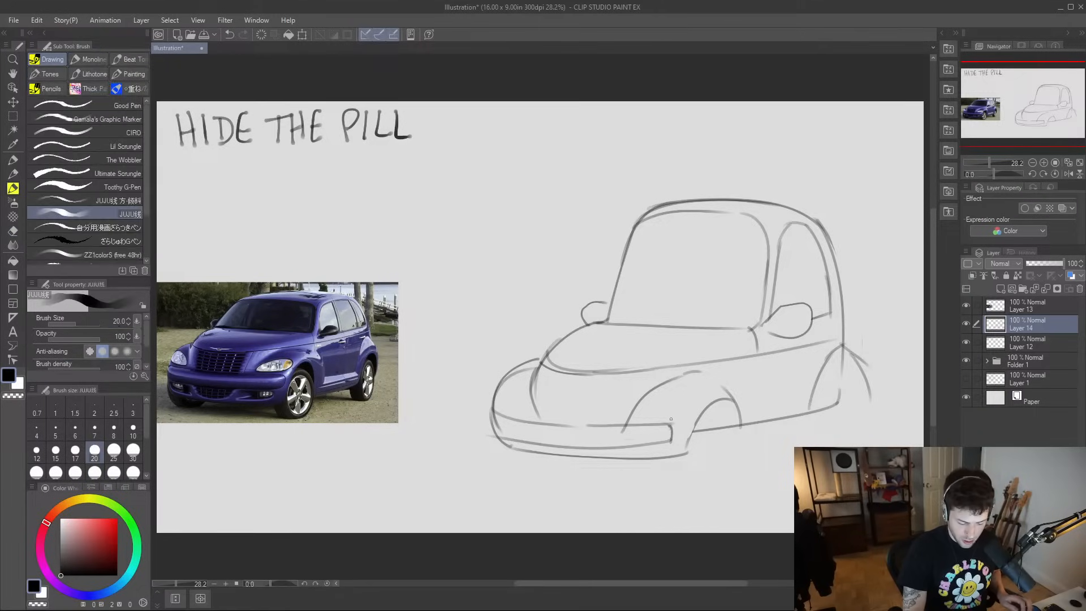
key("e")
mouse_move(501, 440)
left_mouse_down()
mouse_move(676, 446)
mouse_move(499, 429)
left_mouse_up()
key("b")
key("ctrl+z")
mouse_move(665, 445)
left_mouse_down()
mouse_move(577, 447)
mouse_move(496, 431)
left_mouse_up()
key("ctrl+z")
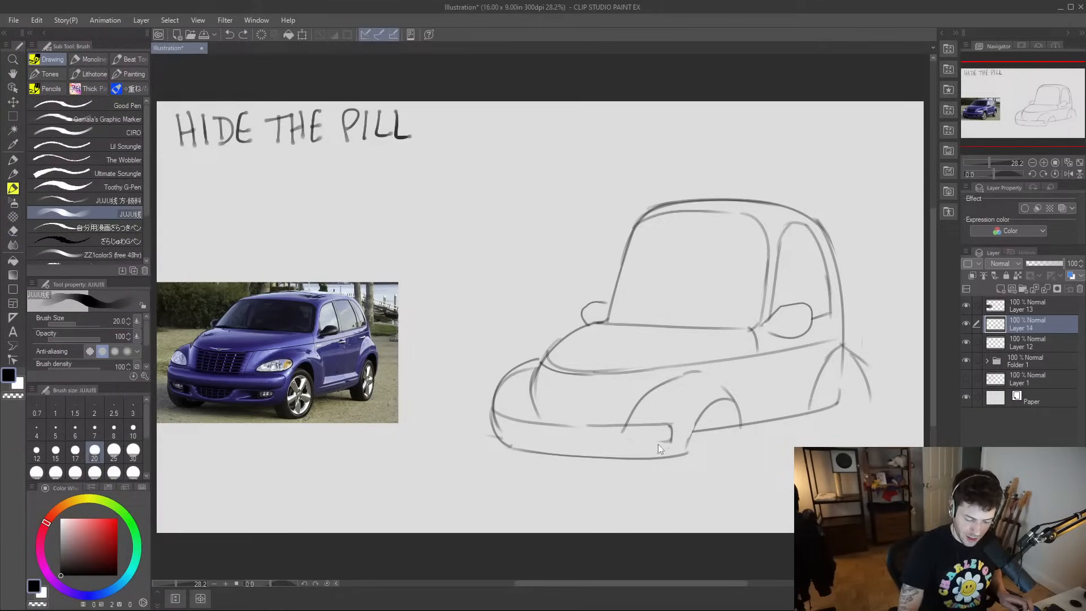
mouse_move(666, 442)
left_mouse_down()
mouse_move(618, 448)
mouse_move(480, 419)
left_mouse_up()
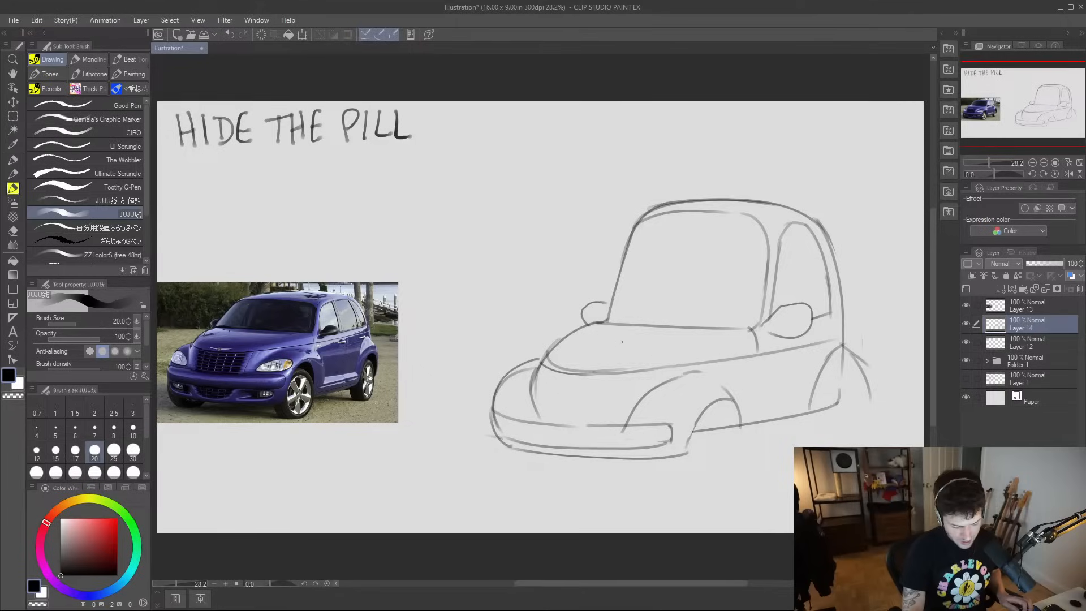
- Draw the front grille as a grid of vertical and horizontal bars between the hood and bumper
left_click_drag(640, 368, 613, 425)
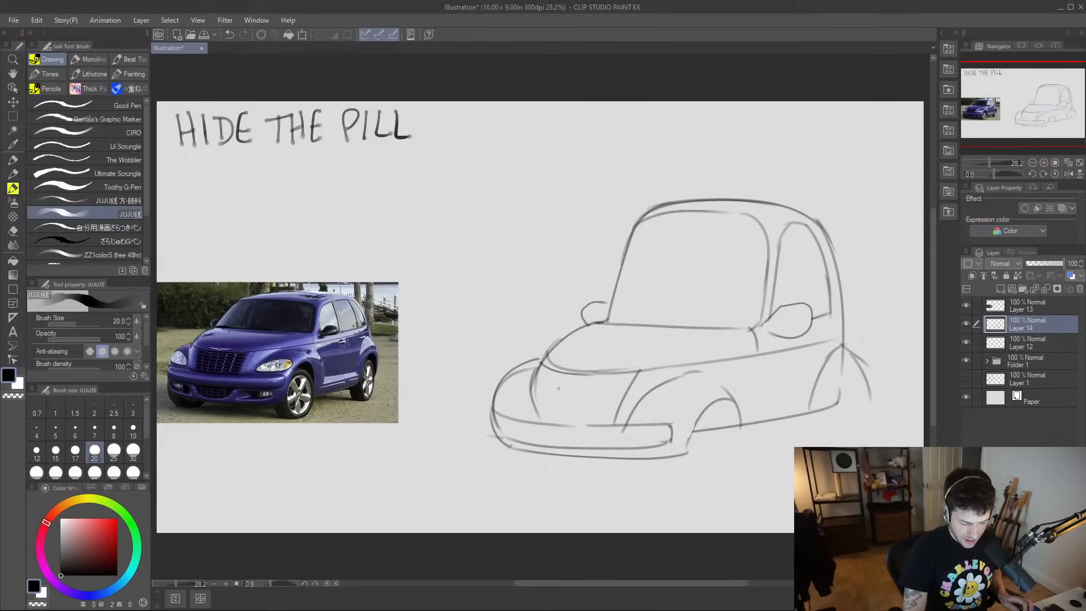
left_click_drag(549, 369, 548, 421)
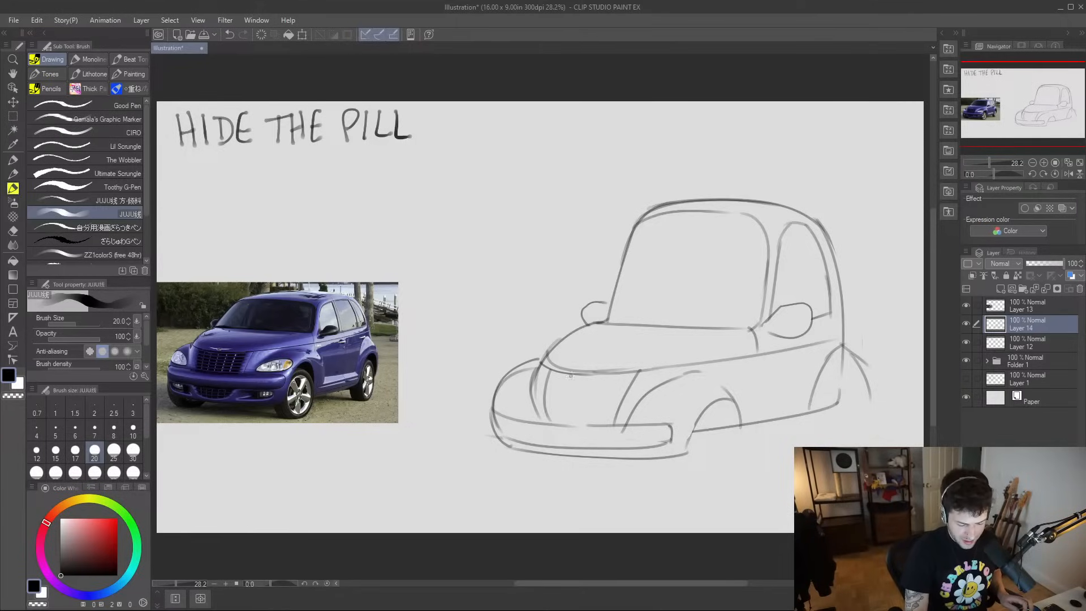
mouse_move(569, 374)
left_mouse_down()
mouse_move(563, 425)
mouse_move(578, 423)
left_mouse_up()
left_click_drag(604, 377, 605, 419)
left_click_drag(533, 377, 628, 386)
mouse_move(532, 395)
left_mouse_down()
mouse_move(644, 396)
mouse_move(555, 413)
mouse_move(628, 416)
left_mouse_up()
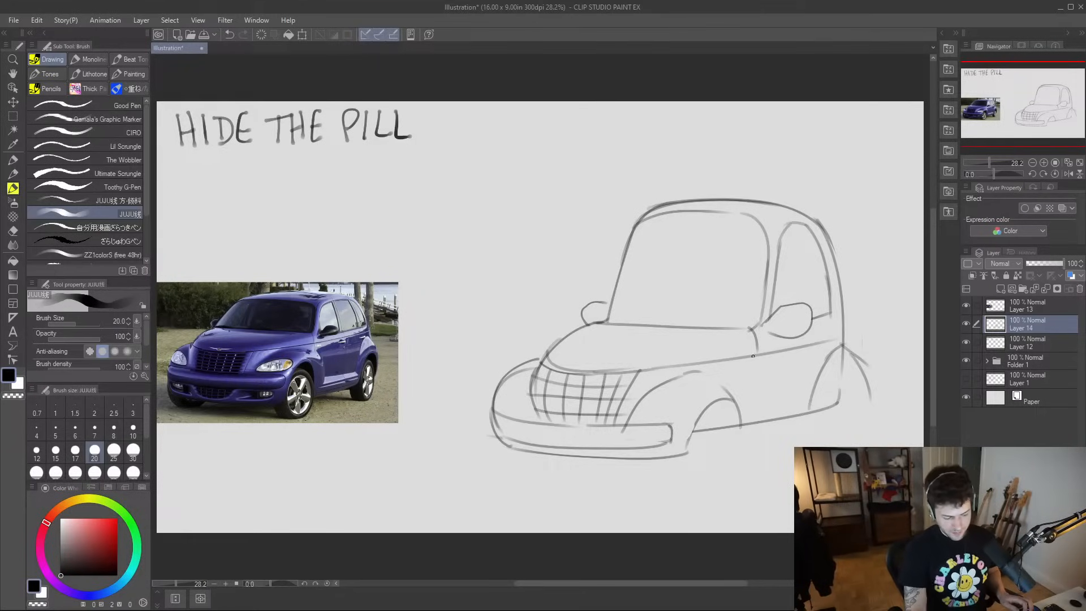
- Erase the body line crossing the front wheel opening and rework the bumper's inner lower line
key("e")
mouse_move(699, 432)
left_mouse_down()
mouse_move(733, 428)
mouse_move(730, 420)
left_mouse_up()
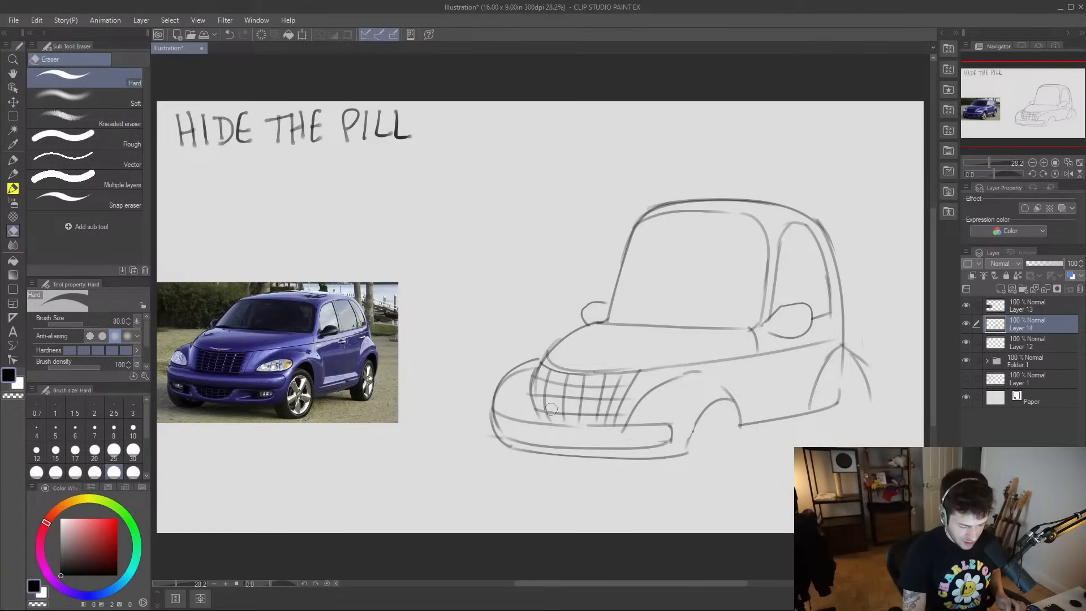
left_click_drag(660, 443, 531, 440)
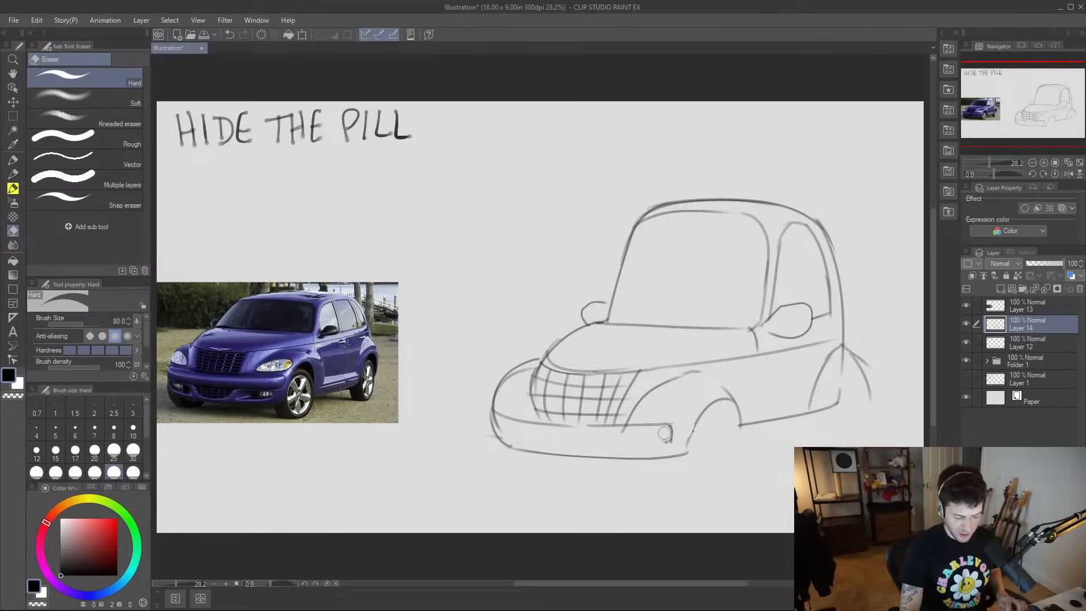
key("b")
left_click_drag(670, 441, 563, 443)
left_click_drag(498, 428, 549, 442)
key("ctrl+z")
key("ctrl+z")
- Draw an oval headlight on each side of the grille, reworking the near front fender line around its headlight
mouse_move(496, 383)
left_mouse_down()
mouse_move(505, 376)
mouse_move(523, 400)
mouse_move(487, 404)
left_mouse_up()
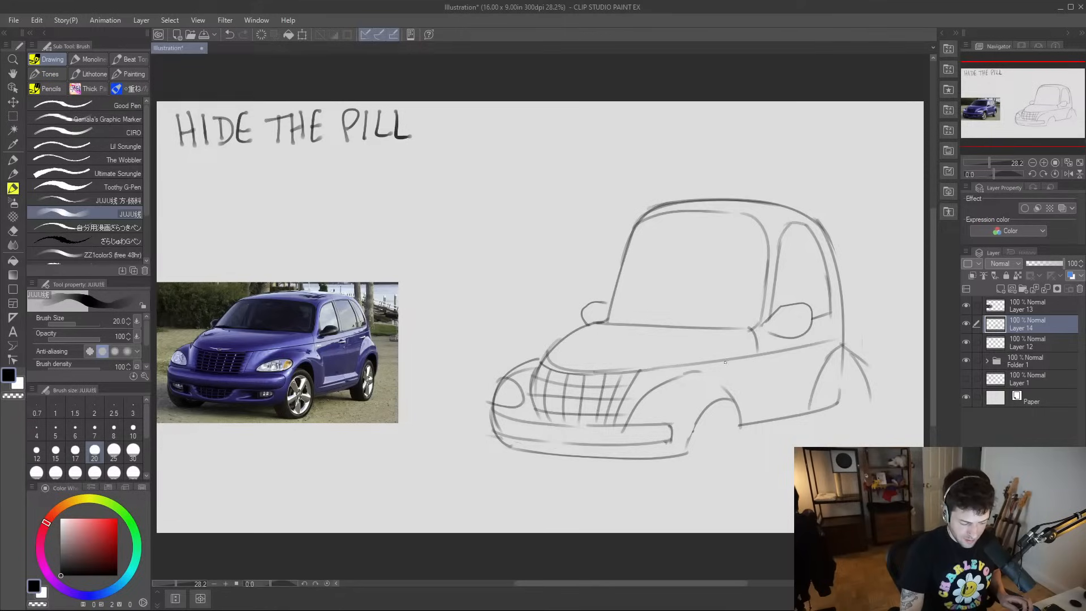
key("e")
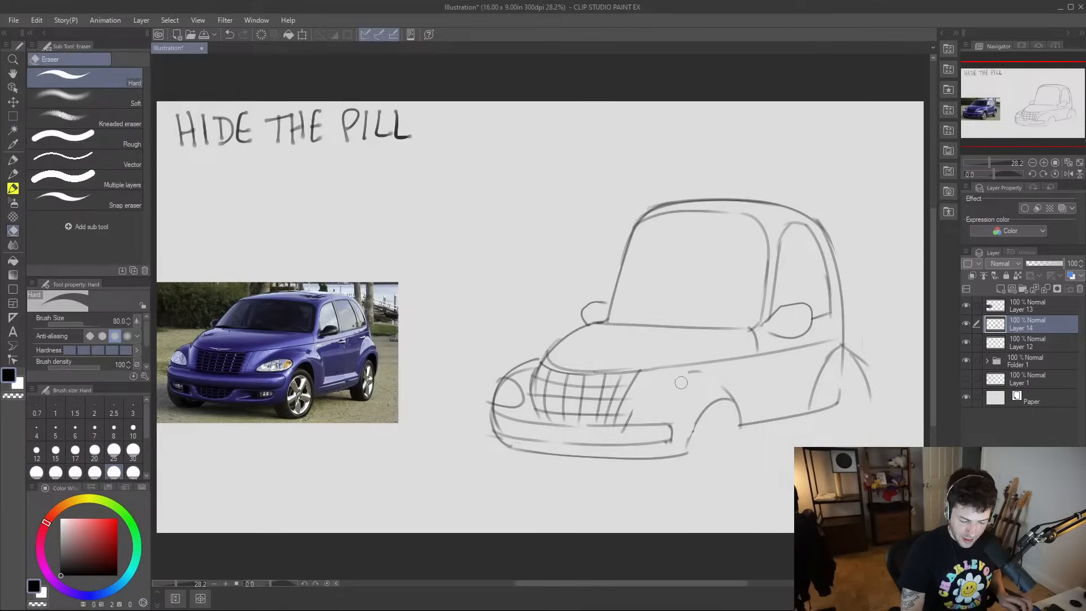
key("b")
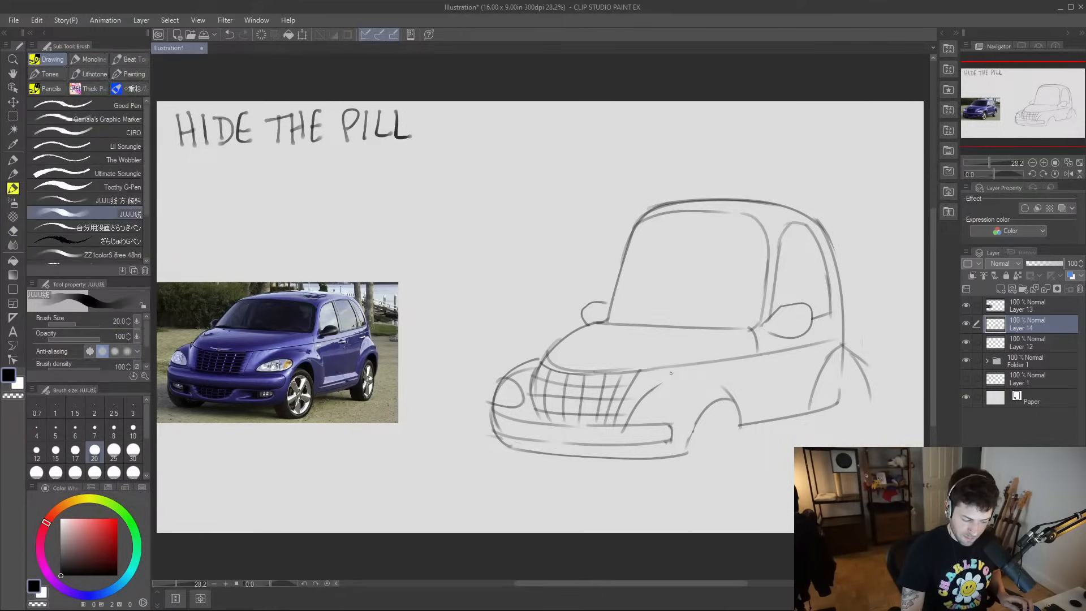
mouse_move(661, 415)
left_mouse_down()
mouse_move(646, 411)
mouse_move(679, 385)
mouse_move(697, 395)
mouse_move(656, 420)
left_mouse_up()
key("ctrl+z")
key("ctrl+z")
key("e")
key("b")
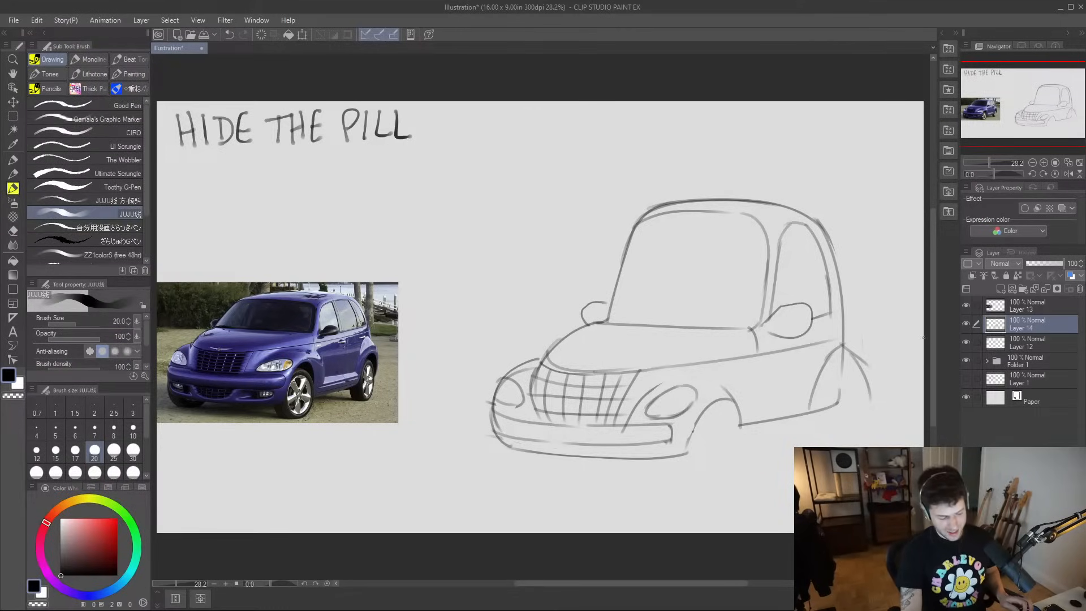
- Draw a small winged emblem with a round center on the hood just above the grille
key("e")
key("b")
mouse_move(584, 364)
left_mouse_down()
mouse_move(594, 363)
mouse_move(557, 358)
mouse_move(624, 362)
mouse_move(597, 368)
left_mouse_up()
key("ctrl+z")
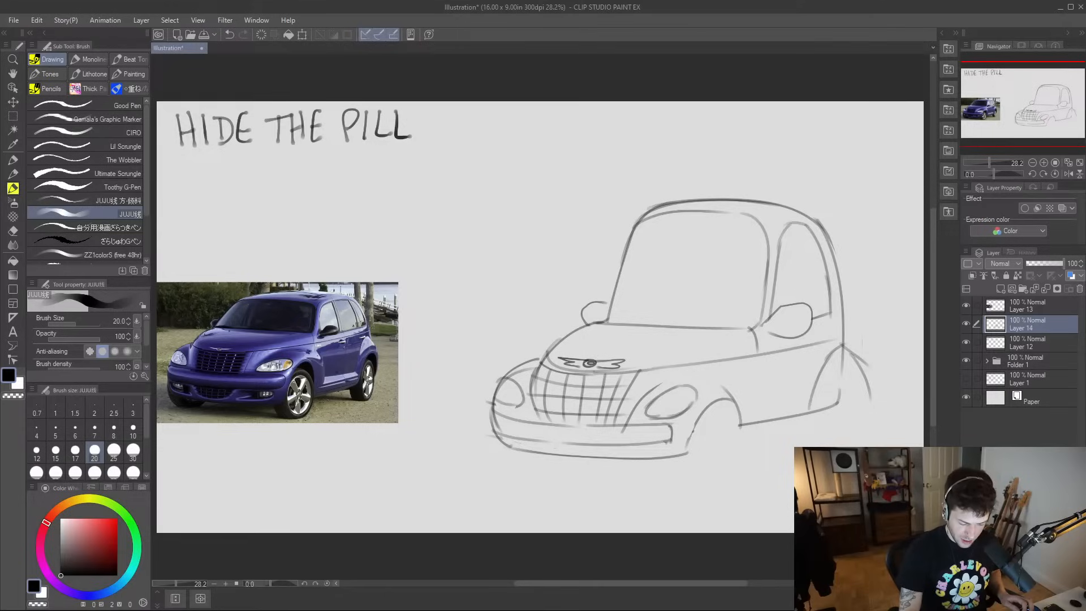
- Erase the front bumper's lower contour and redraw it slightly lower as a curve ending near the front wheel opening
key("e")
left_click_drag(503, 444, 673, 457)
key("b")
left_click_drag(491, 416, 503, 456)
key("ctrl+z")
mouse_move(491, 415)
left_mouse_down()
mouse_move(509, 456)
mouse_move(585, 455)
left_mouse_up()
key("ctrl+z")
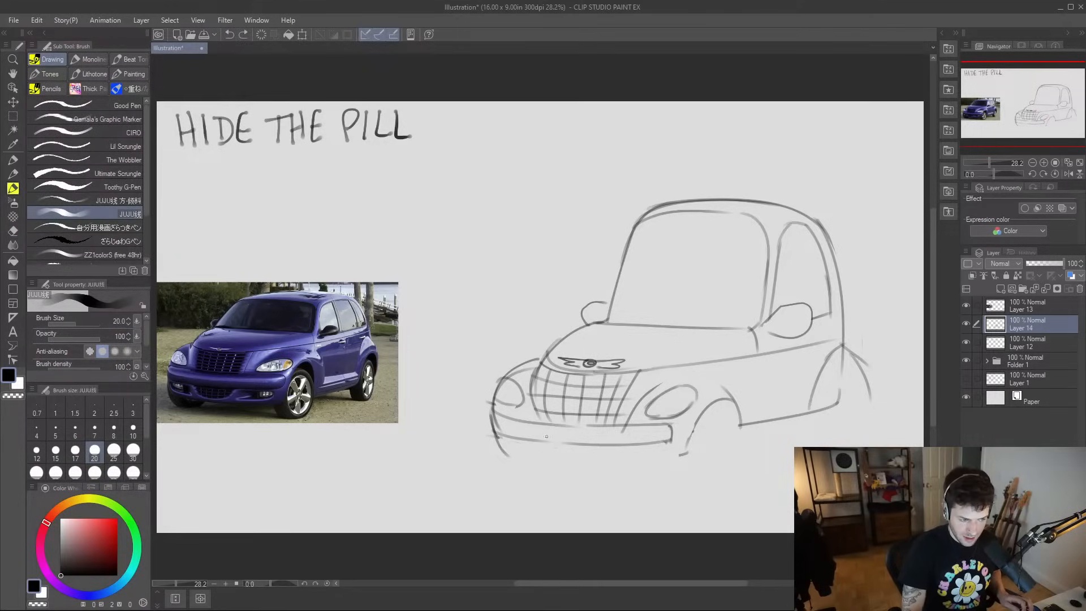
left_click_drag(500, 448, 705, 449)
left_click_drag(623, 465, 680, 454)
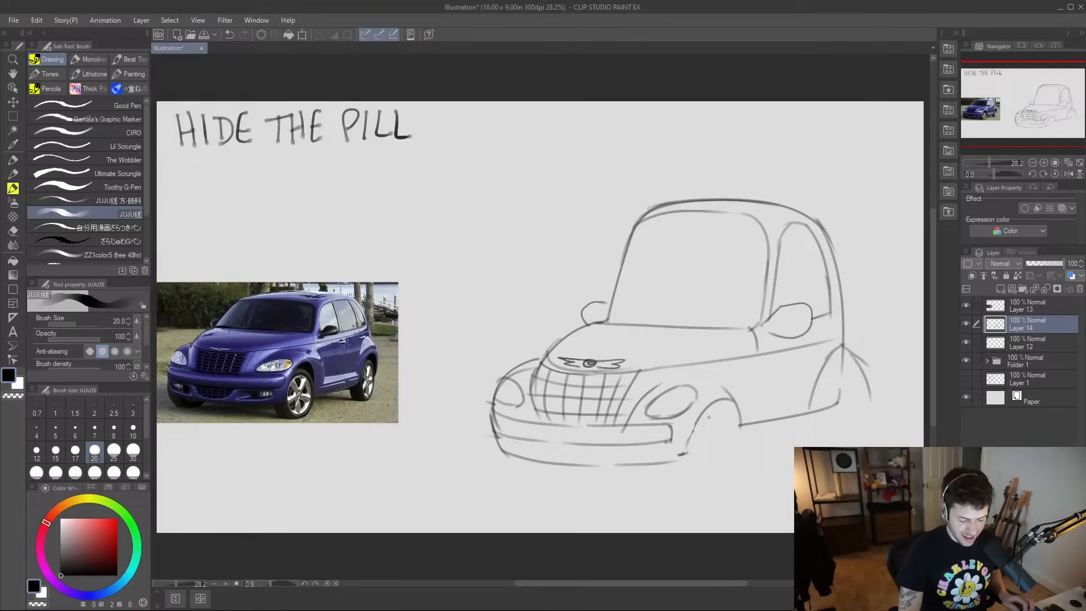
- Add an inner line to the front wheel arch and try a near front wheel with tire and rim
mouse_move(694, 420)
left_mouse_down()
mouse_move(731, 436)
mouse_move(730, 400)
mouse_move(719, 485)
left_mouse_up()
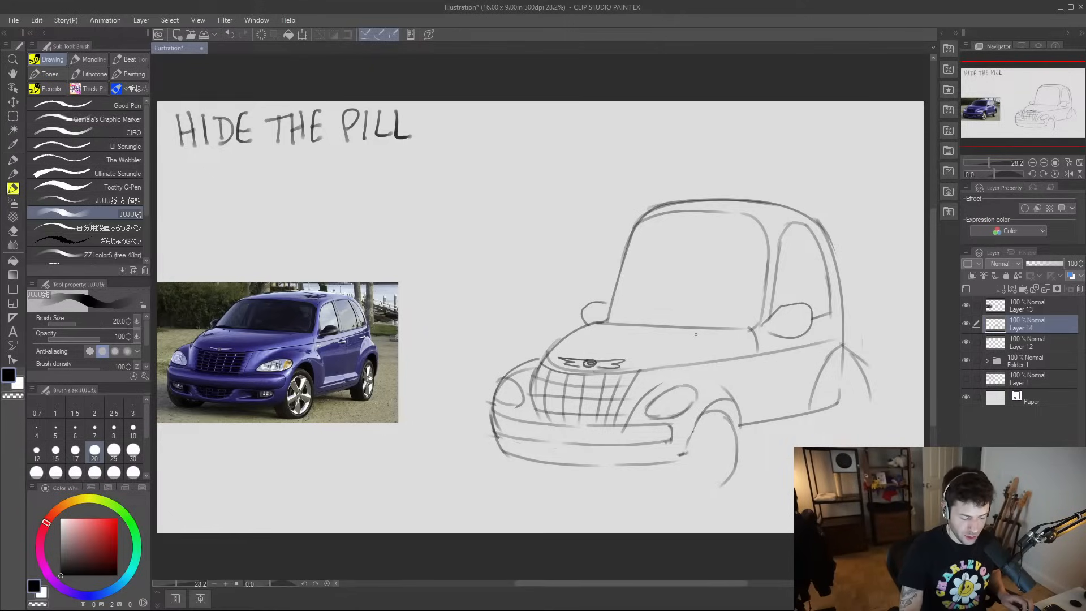
mouse_move(654, 465)
left_mouse_down()
mouse_move(665, 490)
mouse_move(728, 477)
left_mouse_up()
key("ctrl+z")
key("ctrl+z")
key("ctrl+z")
key("ctrl+z")
mouse_move(703, 412)
left_mouse_down()
mouse_move(724, 409)
mouse_move(714, 414)
mouse_move(734, 424)
left_mouse_up()
key("e")
key("b")
left_click_drag(715, 482, 686, 465)
mouse_move(701, 418)
left_mouse_down()
mouse_move(730, 433)
mouse_move(721, 472)
mouse_move(718, 480)
left_mouse_up()
key("ctrl+z")
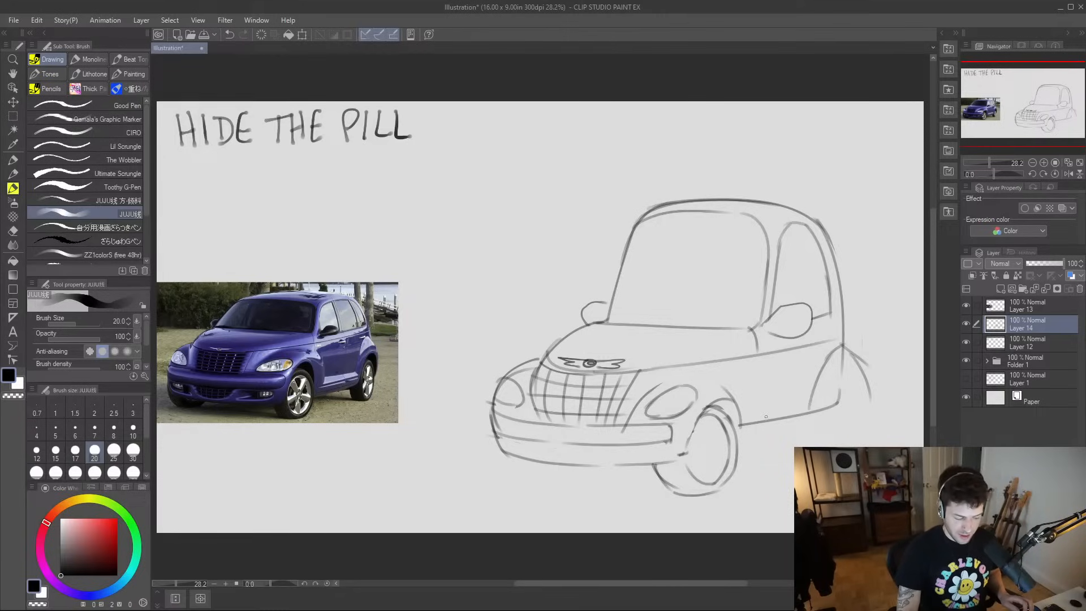
- Try sketching the far front wheel below the far end of the bumper
mouse_move(488, 422)
left_mouse_down()
mouse_move(485, 450)
mouse_move(497, 472)
left_mouse_up()
key("ctrl+z")
mouse_move(488, 432)
left_mouse_down()
mouse_move(487, 465)
mouse_move(531, 487)
left_mouse_up()
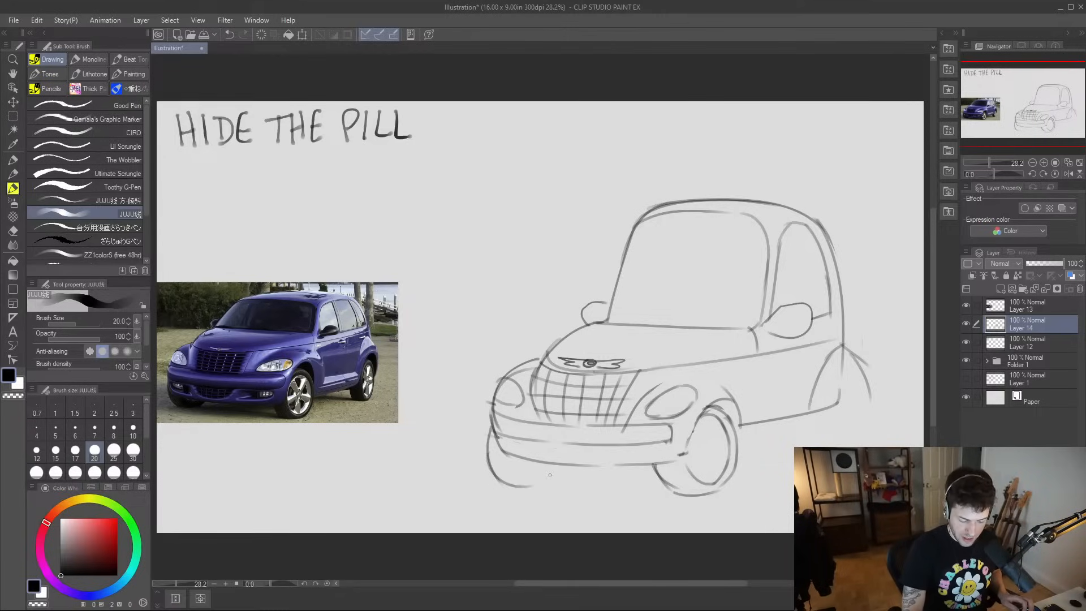
key("ctrl+z")
mouse_move(490, 453)
left_mouse_down()
mouse_move(537, 488)
mouse_move(553, 463)
left_mouse_up()
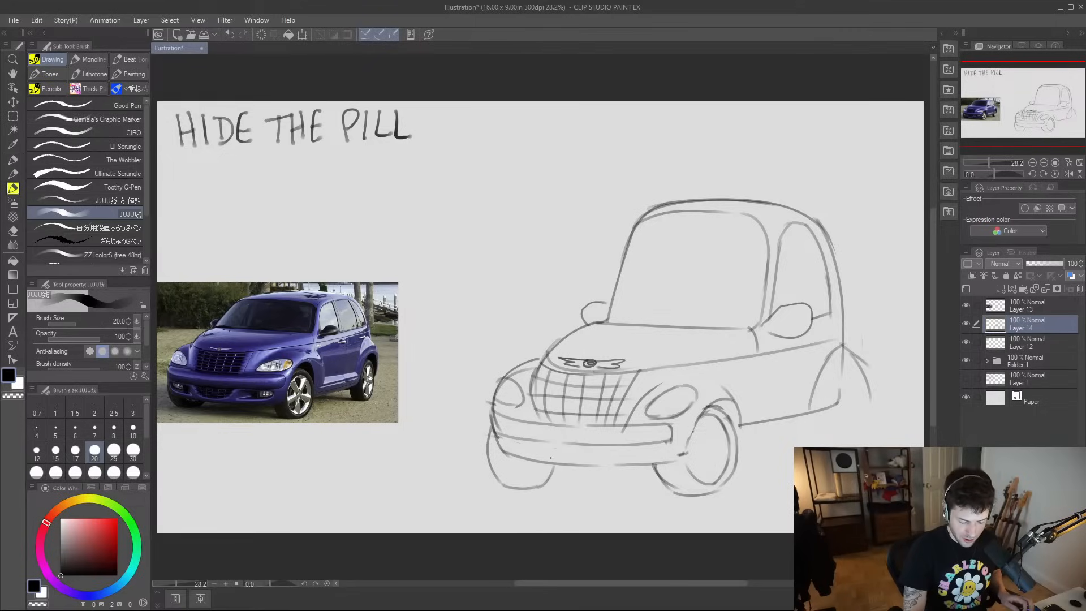
- Undo the front wheel sketches back to the inner line of the wheel arch
key("ctrl+z")
key("ctrl+z")
key("ctrl+z")
key("ctrl+z")
key("ctrl+z")
key("ctrl+z")
key("ctrl+z")
key("ctrl+z")
key("ctrl+z")
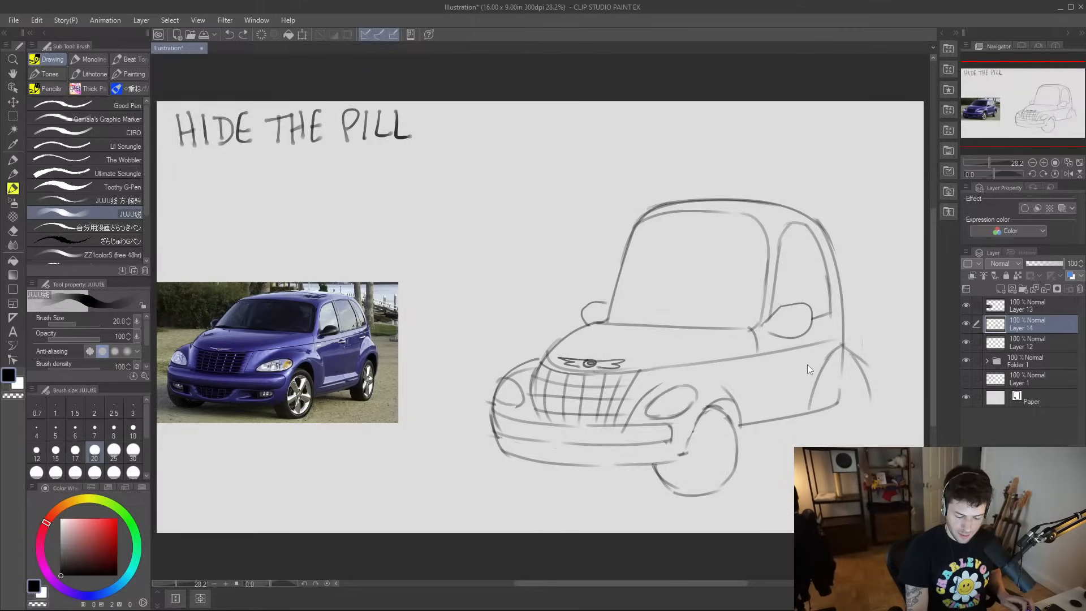
key("ctrl+z")
key("ctrl+z")
key("ctrl+z")
key("ctrl+z")
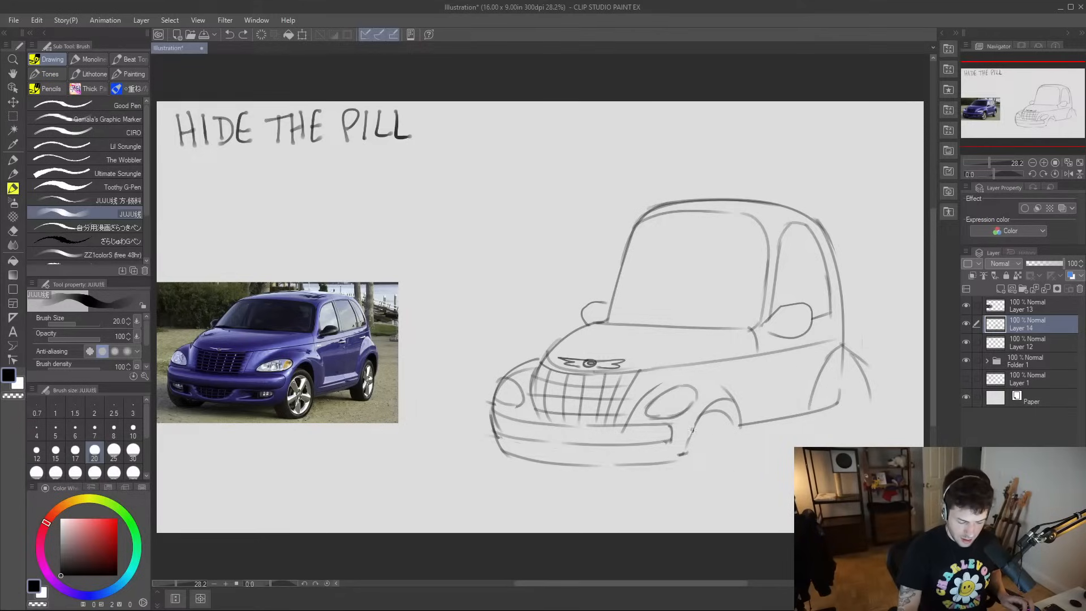
- Redraw the near front wheel as an oval under its arch and the far wheel peeking below the bumper
mouse_move(699, 417)
left_mouse_down()
mouse_move(739, 439)
mouse_move(713, 412)
mouse_move(740, 457)
mouse_move(701, 486)
mouse_move(738, 466)
left_mouse_up()
key("ctrl+z")
mouse_move(489, 425)
left_mouse_down()
mouse_move(500, 469)
mouse_move(544, 459)
left_mouse_up()
- Erase the body line crossing the rear wheel opening and draw the curved rear wheel arch
key("e")
mouse_move(842, 357)
left_mouse_down()
mouse_move(838, 382)
mouse_move(849, 365)
mouse_move(820, 413)
left_mouse_up()
key("b")
key("ctrl+z")
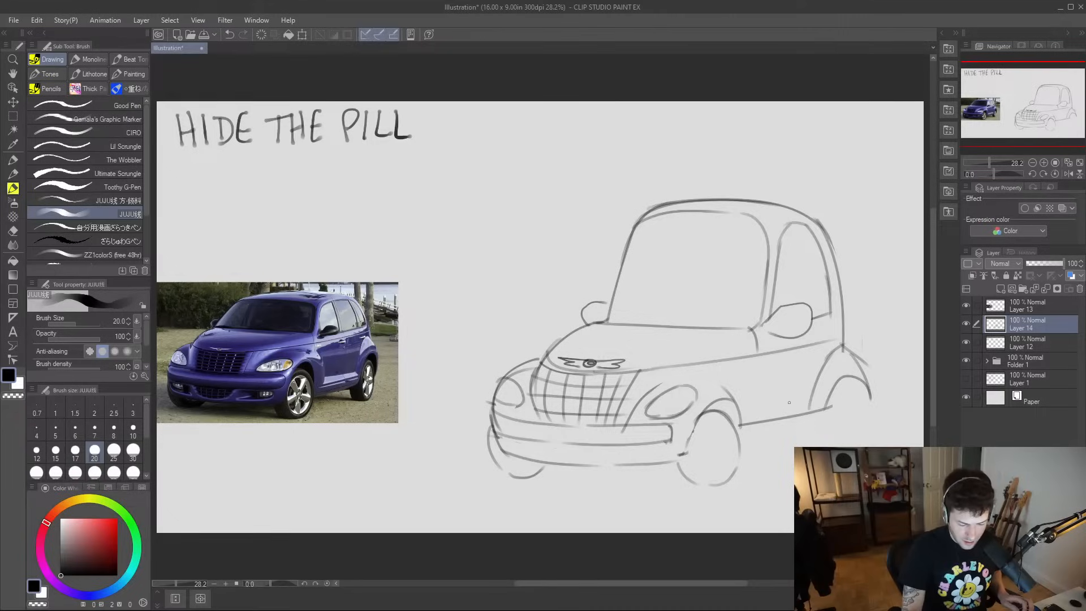
- Draw the side sill below the doors as a band running between the front and rear wheels
mouse_move(739, 421)
left_mouse_down()
mouse_move(804, 412)
mouse_move(821, 421)
mouse_move(742, 447)
left_mouse_up()
key("ctrl+z")
left_click_drag(824, 416, 822, 430)
left_click_drag(822, 430, 742, 447)
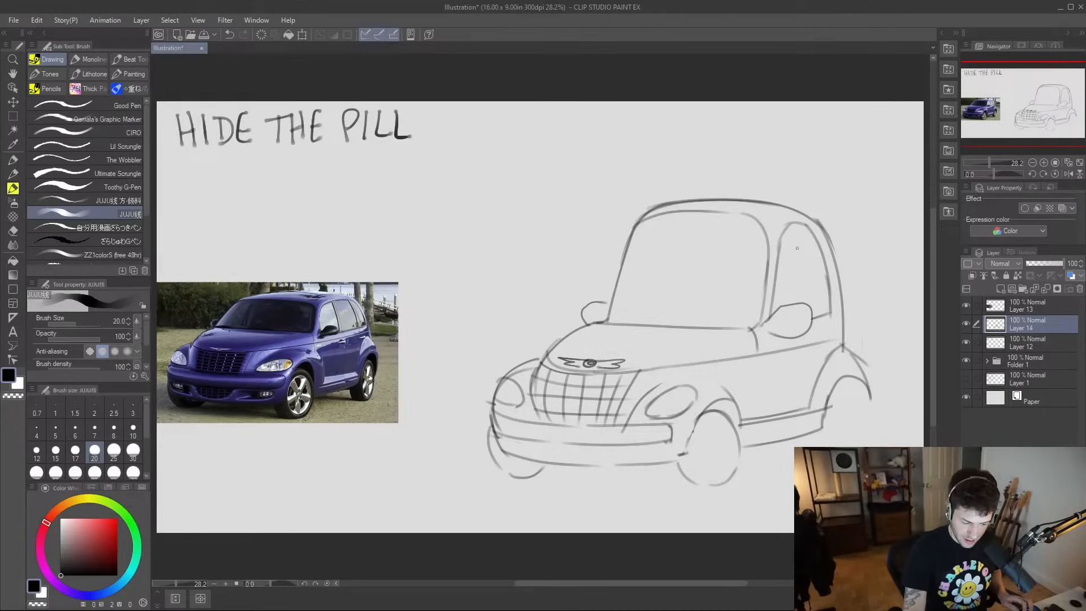
- Divide the side window with a slanted pillar line and draw the door seam from the mirror to the sill
mouse_move(793, 224)
left_mouse_down()
mouse_move(802, 301)
mouse_move(794, 229)
mouse_move(805, 290)
left_mouse_up()
key("ctrl+z")
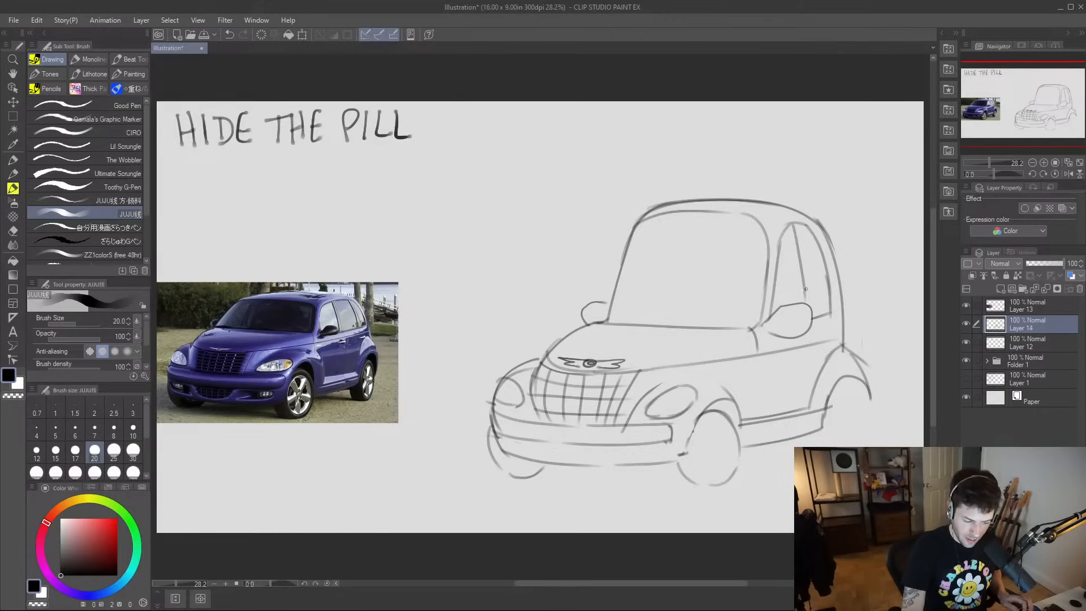
left_click_drag(801, 337, 793, 411)
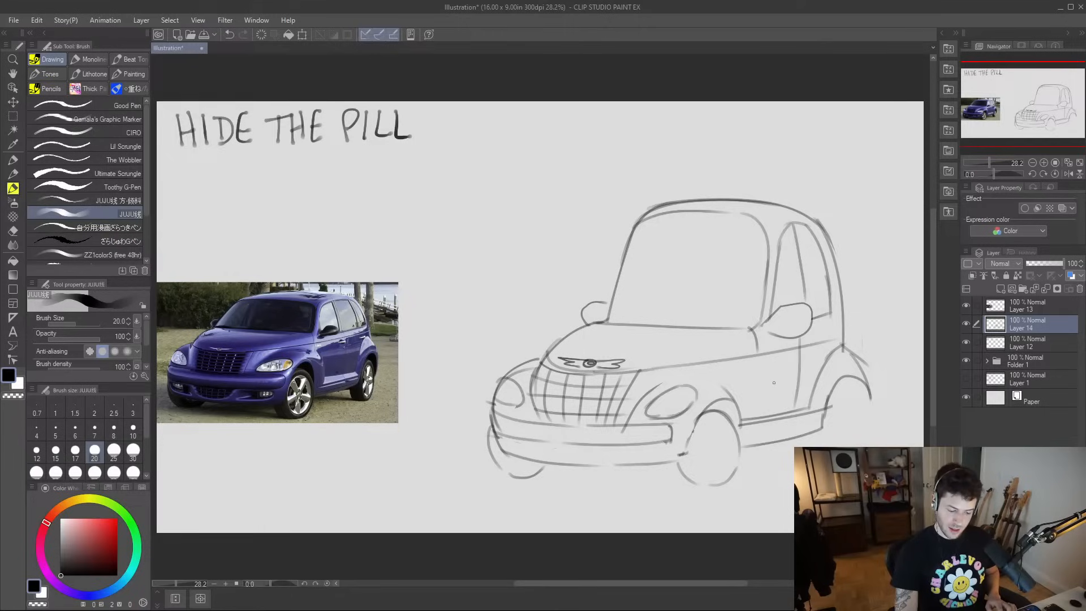
key("m")
key("b")
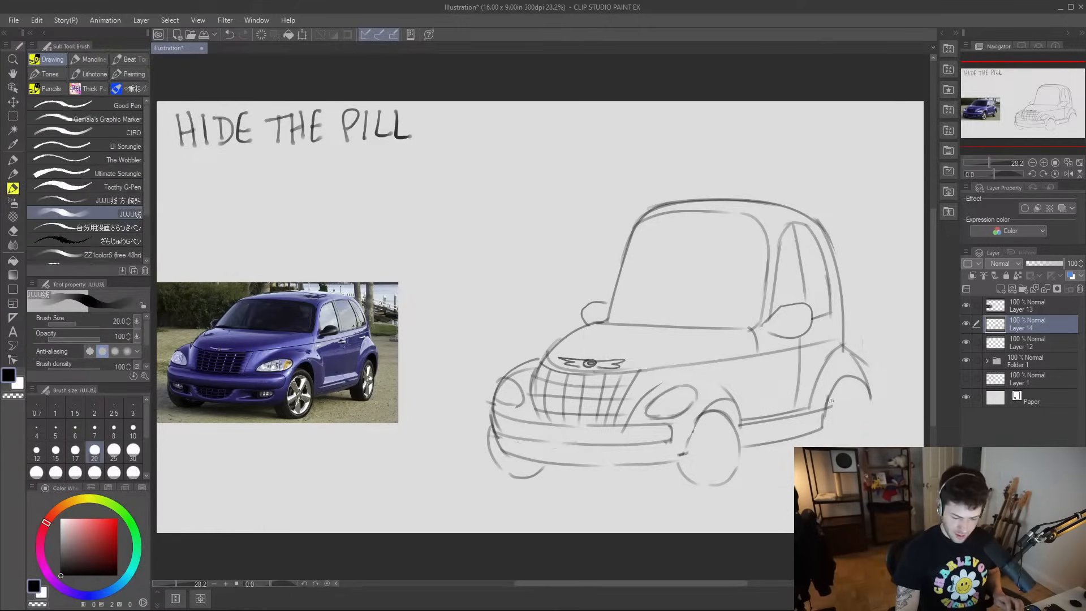
- Draw the rear wheel under its arch and shade the dark gaps inside the rear and front wheel arches
mouse_move(833, 393)
left_mouse_down()
mouse_move(860, 393)
mouse_move(862, 418)
left_mouse_up()
left_click_drag(802, 434, 804, 447)
left_click_drag(859, 410, 853, 447)
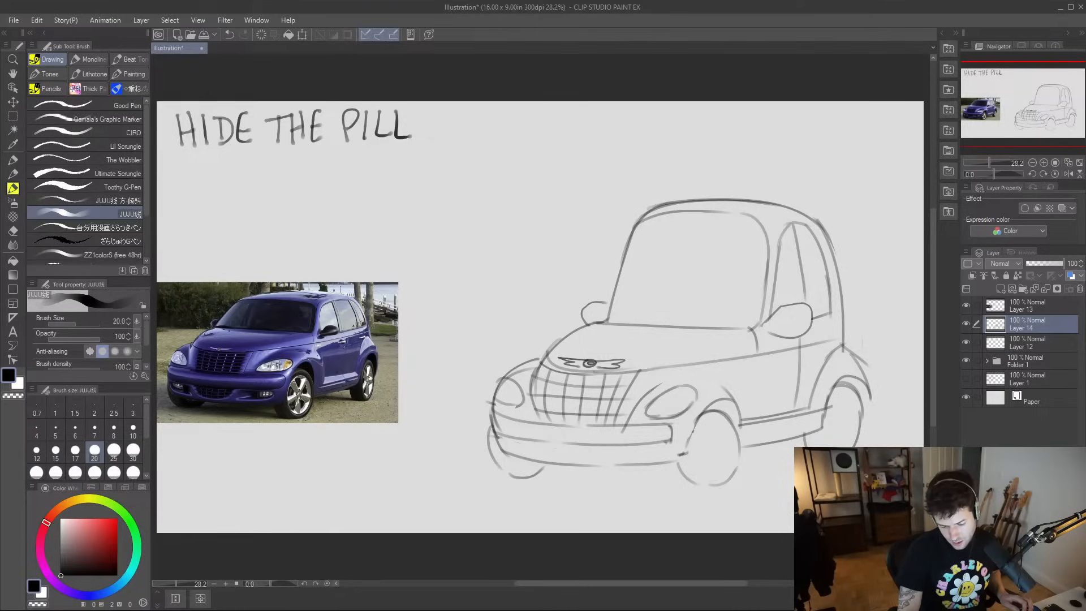
mouse_move(869, 387)
left_mouse_down()
mouse_move(863, 423)
mouse_move(853, 386)
mouse_move(861, 390)
mouse_move(841, 380)
mouse_move(859, 384)
mouse_move(862, 405)
left_mouse_up()
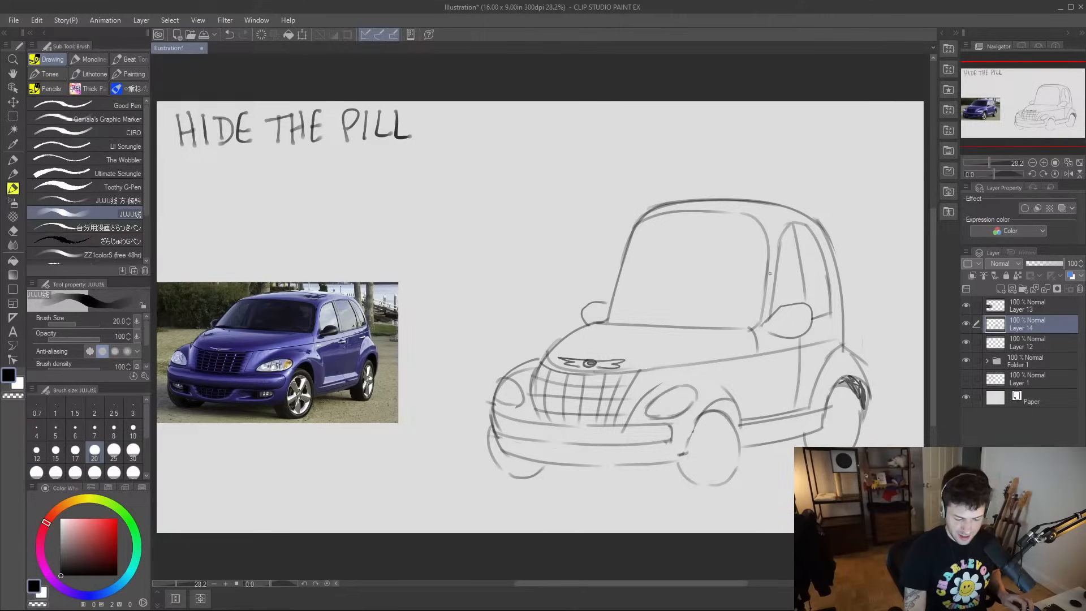
mouse_move(708, 413)
left_mouse_down()
mouse_move(730, 404)
mouse_move(737, 427)
mouse_move(718, 407)
mouse_move(737, 421)
left_mouse_up()
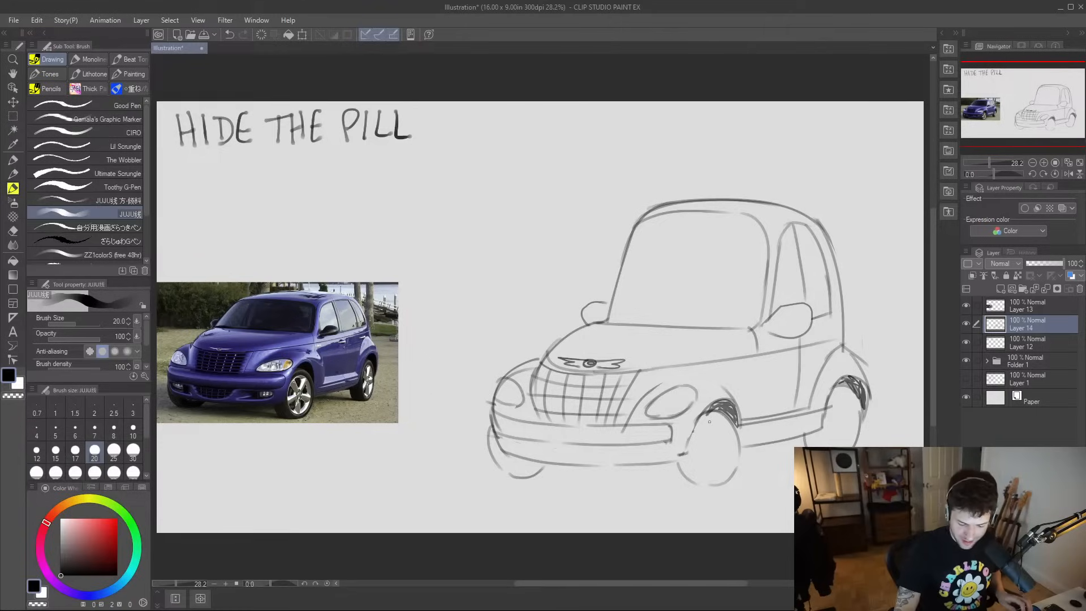
- Draw an oval rim inside the near front wheel and another inside the rear wheel
mouse_move(726, 422)
left_mouse_down()
mouse_move(700, 437)
mouse_move(714, 474)
mouse_move(703, 440)
mouse_move(720, 424)
mouse_move(730, 438)
mouse_move(722, 477)
left_mouse_up()
key("ctrl+z")
key("ctrl+z")
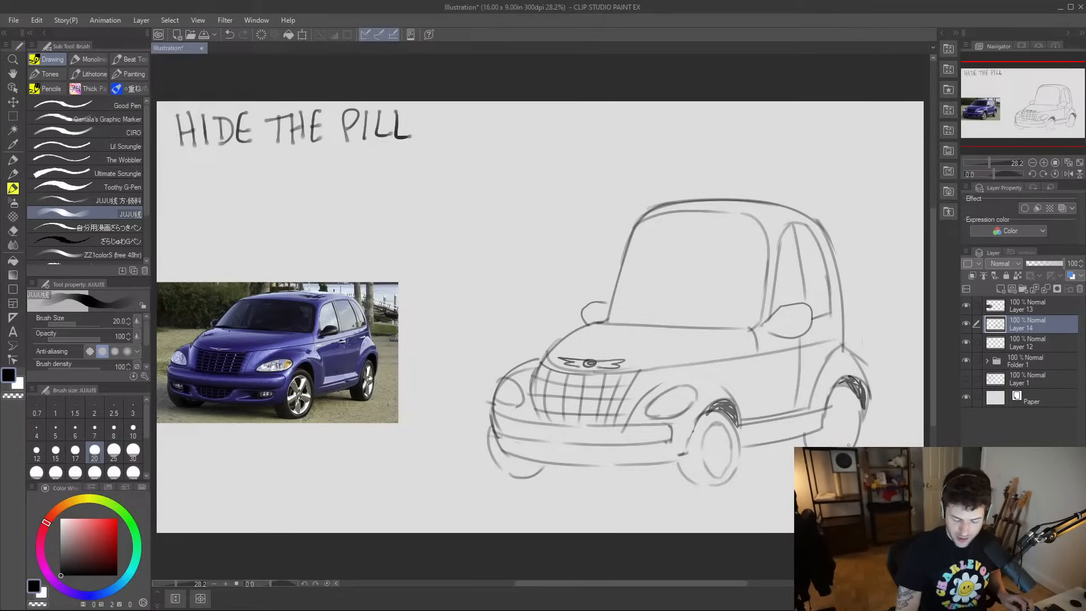
left_click_drag(835, 434, 834, 448)
key("ctrl+z")
key("e")
mouse_move(833, 404)
left_mouse_down()
mouse_move(830, 431)
mouse_move(848, 394)
mouse_move(855, 418)
mouse_move(852, 400)
mouse_move(848, 442)
left_mouse_up()
key("b")
key("e")
key("b")
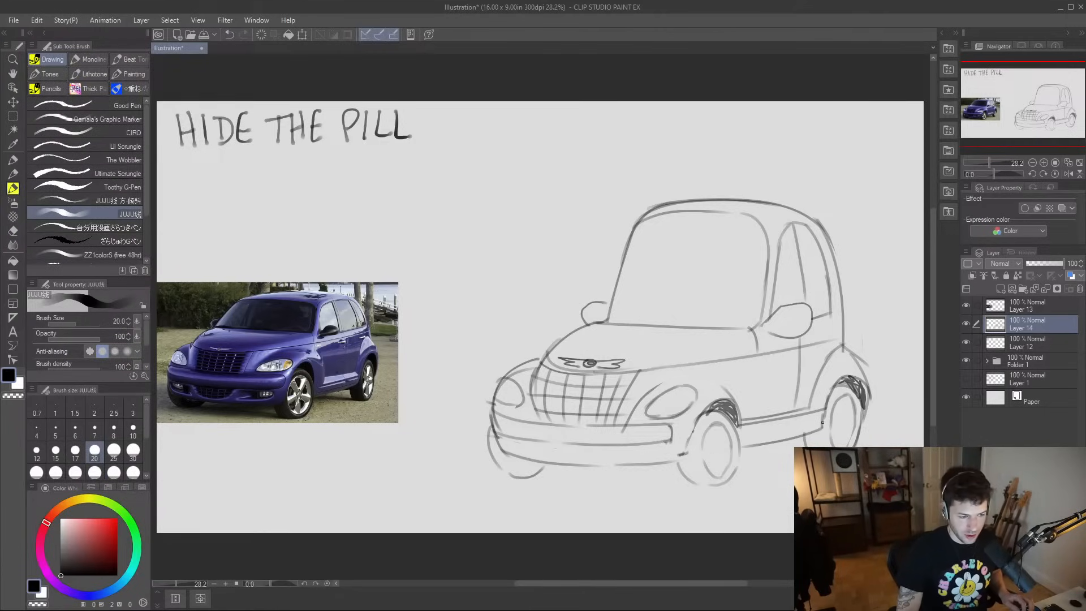
- Clean up the outer edge of the rear fender and redraw it as a smooth curve around the rear wheel
key("e")
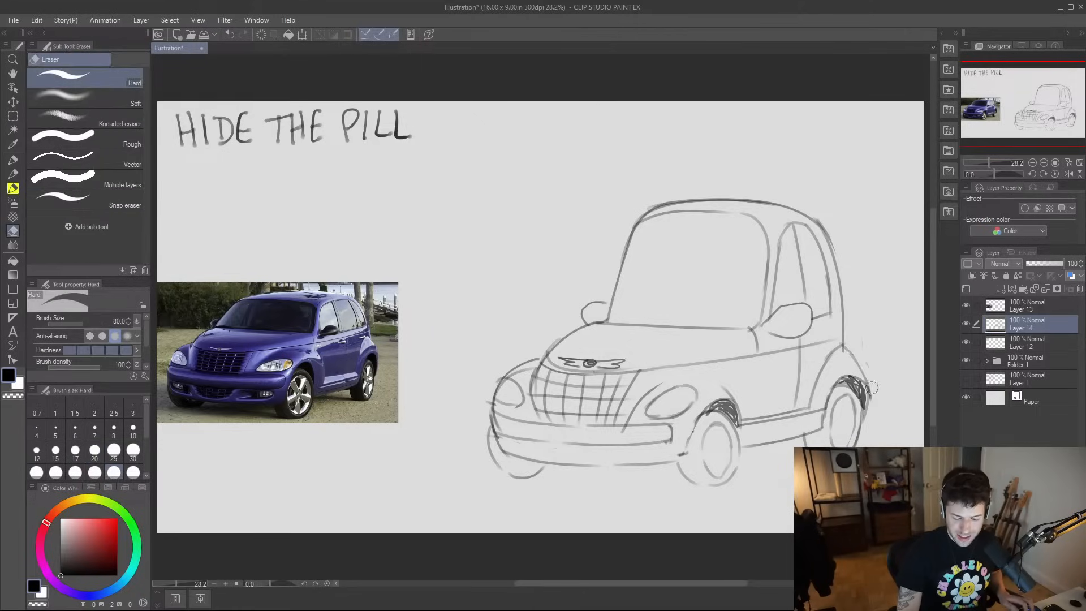
left_click_drag(868, 381, 868, 409)
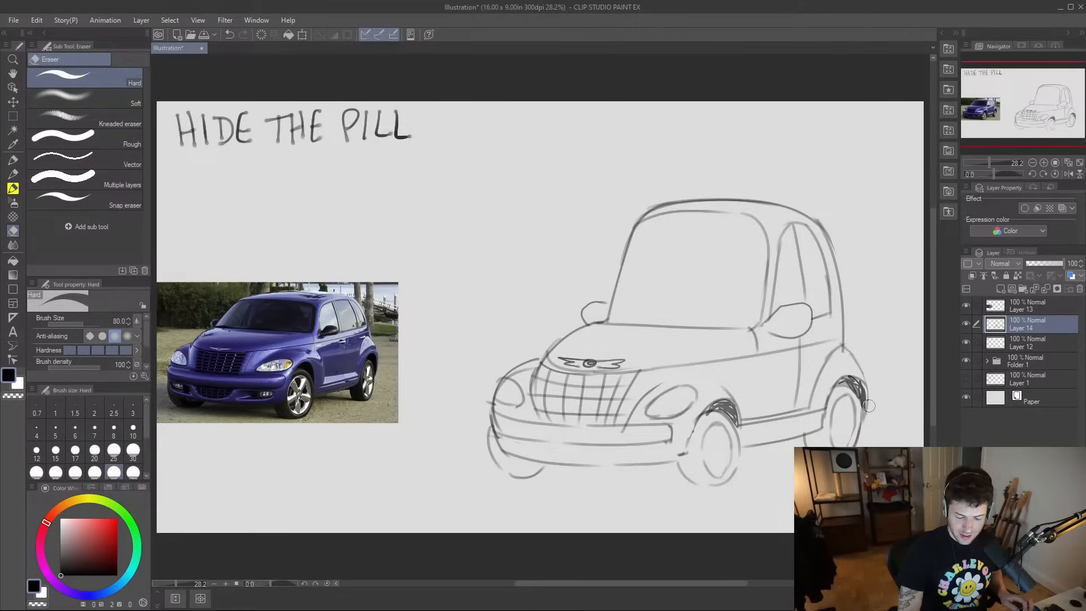
key("b")
left_click_drag(861, 369, 862, 421)
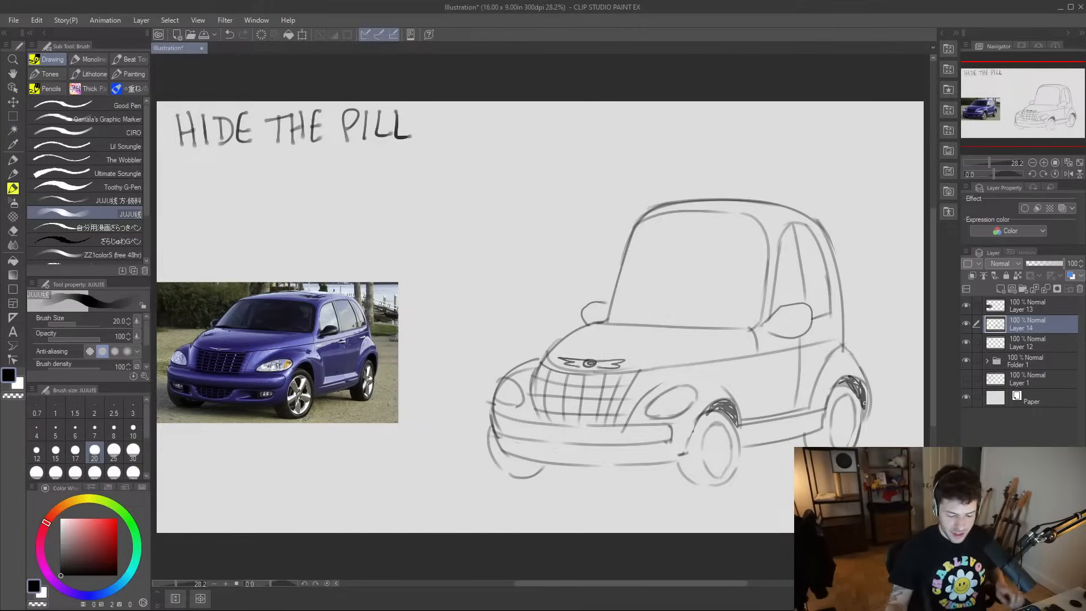
- Move the whole car sketch up and to the left on the canvas
key("k")
left_click_drag(822, 344, 790, 312)
key("b")
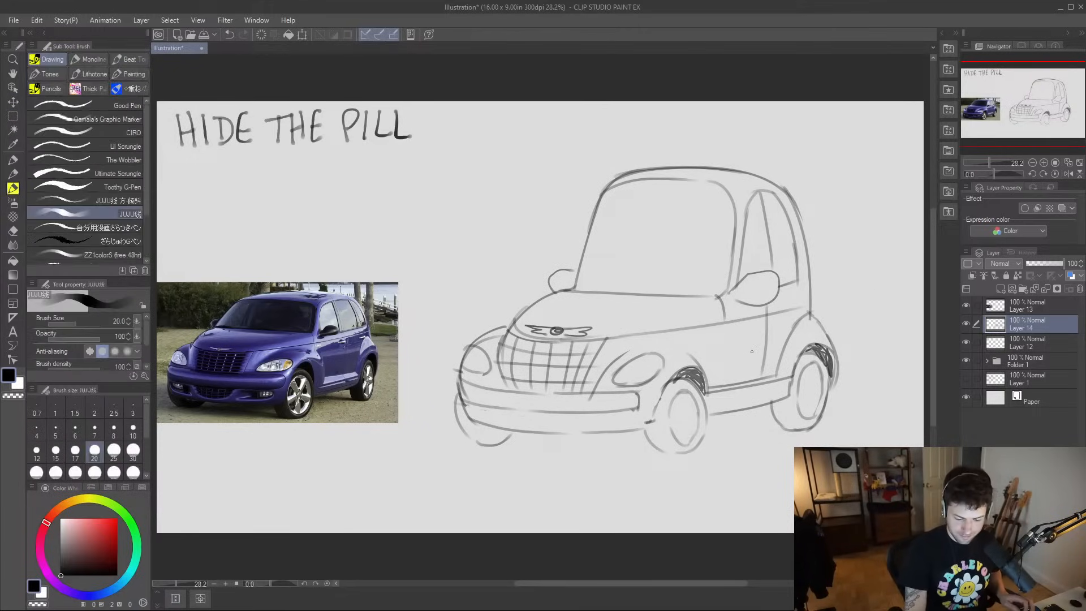
- Erase the stray line end where the rear body outline meets the rear fender
key("e")
left_click_drag(808, 327, 811, 316)
key("b")
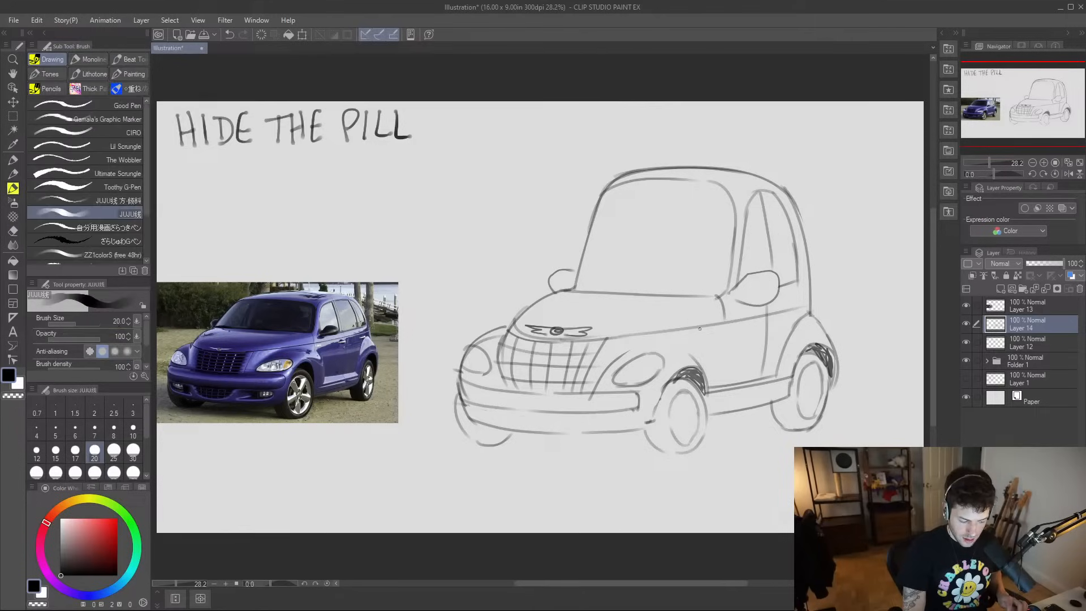
- Draw the front fender's curve from above the near headlight, over the wheel arch and down to the sill
mouse_move(678, 347)
left_mouse_down()
mouse_move(631, 345)
mouse_move(684, 347)
left_mouse_up()
key("ctrl+z")
key("ctrl+z")
key("ctrl+z")
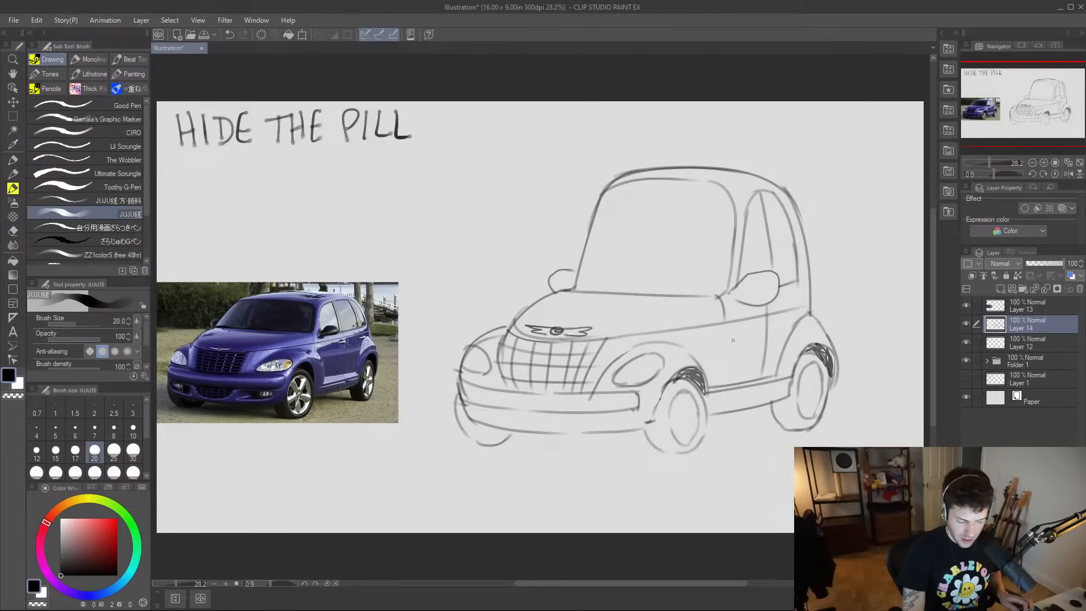
key("ctrl+z")
left_click_drag(631, 348, 692, 335)
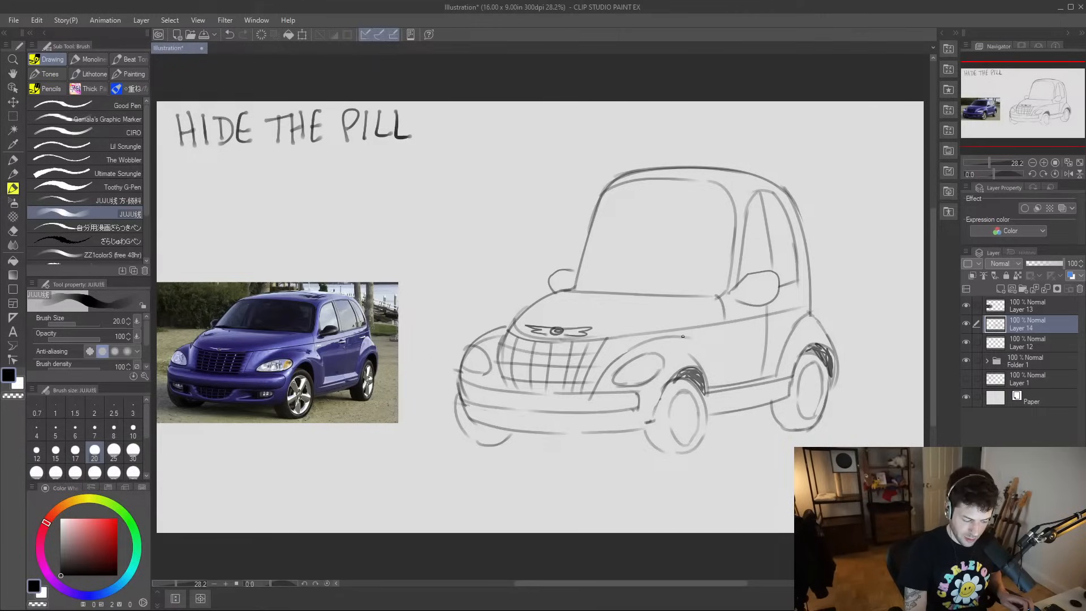
left_click_drag(710, 351, 719, 382)
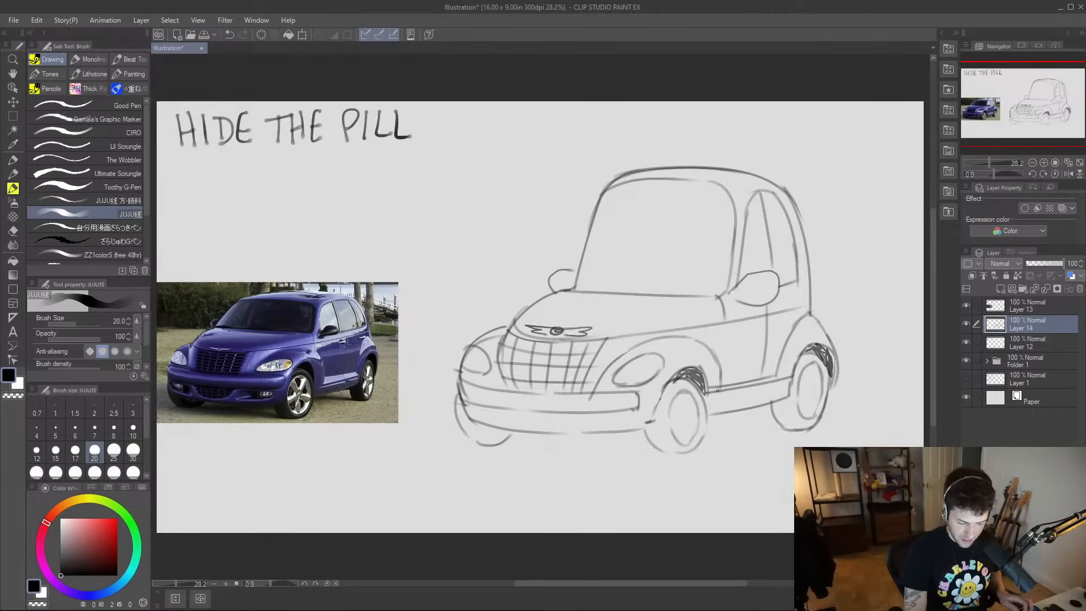
- Erase the sill line crossing the front fender's rear edge and reinforce the upper sill line behind it
key("e")
key("b")
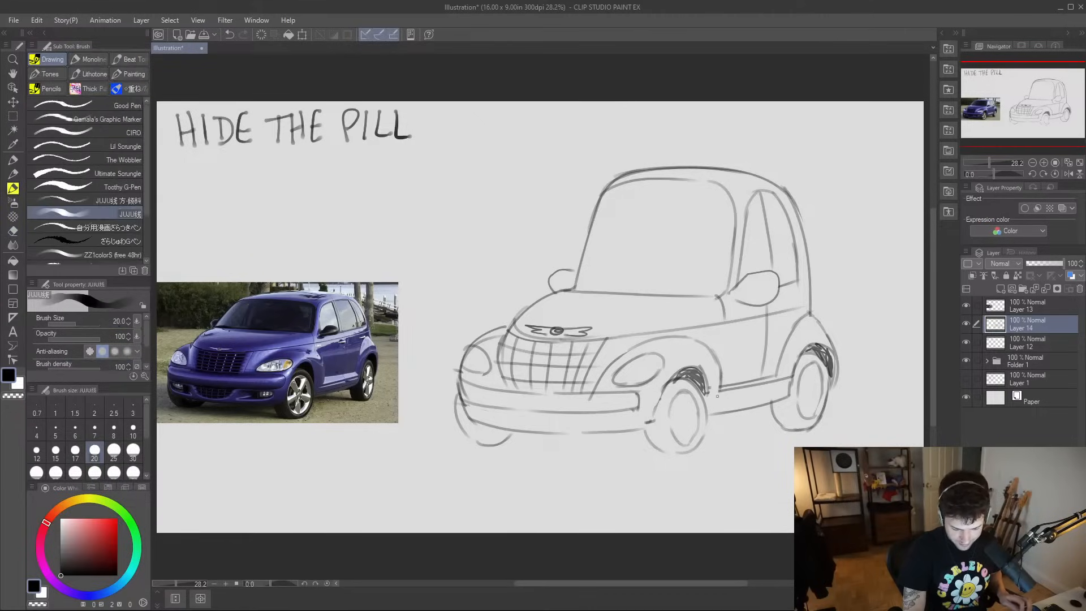
left_click_drag(722, 391, 759, 383)
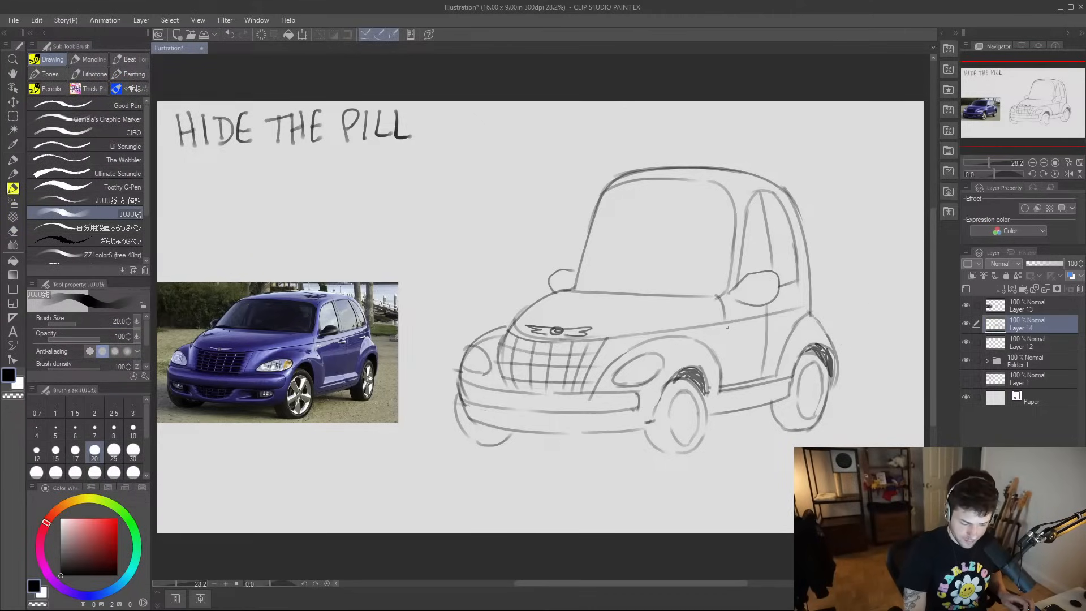
- Draw the front door's leading seam from the mirror to the fender and add an oval handle on each door
left_click_drag(723, 305, 724, 348)
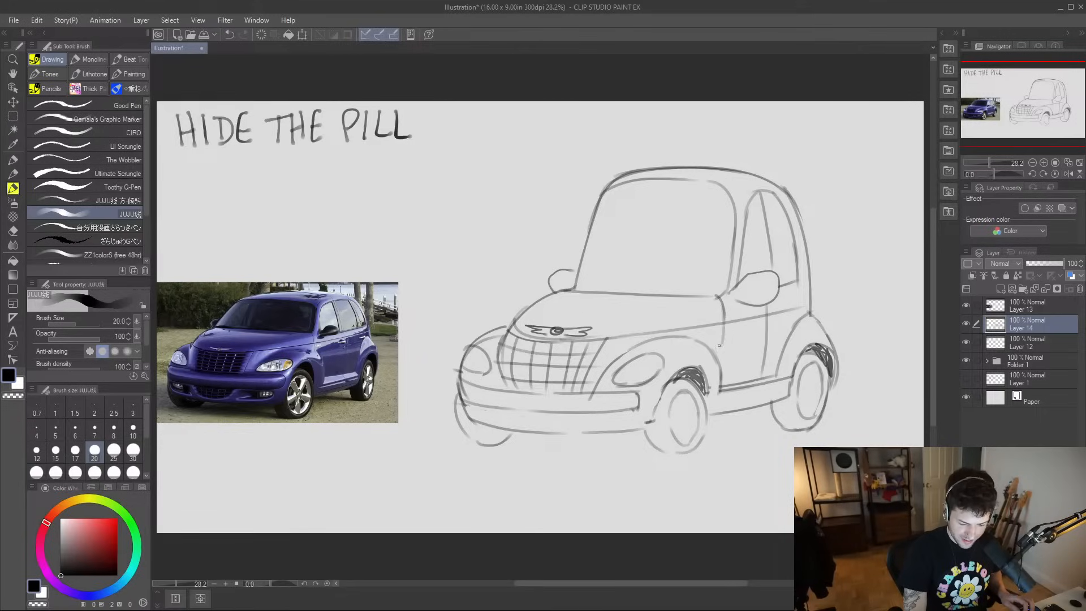
mouse_move(722, 306)
left_mouse_down()
mouse_move(726, 346)
mouse_move(762, 329)
left_mouse_up()
key("ctrl+z")
mouse_move(796, 277)
left_mouse_down()
mouse_move(799, 309)
mouse_move(785, 321)
mouse_move(796, 322)
left_mouse_up()
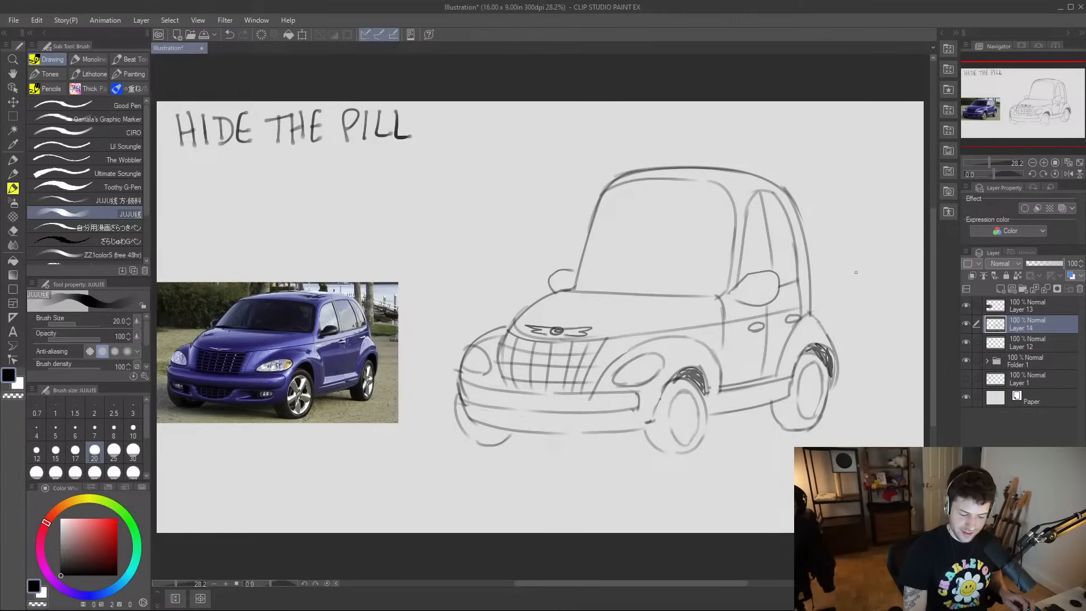
- Lasso the car's hood, grille, bumper and front wheels, shift them slightly toward the cabin, and clear the selection
key("m")
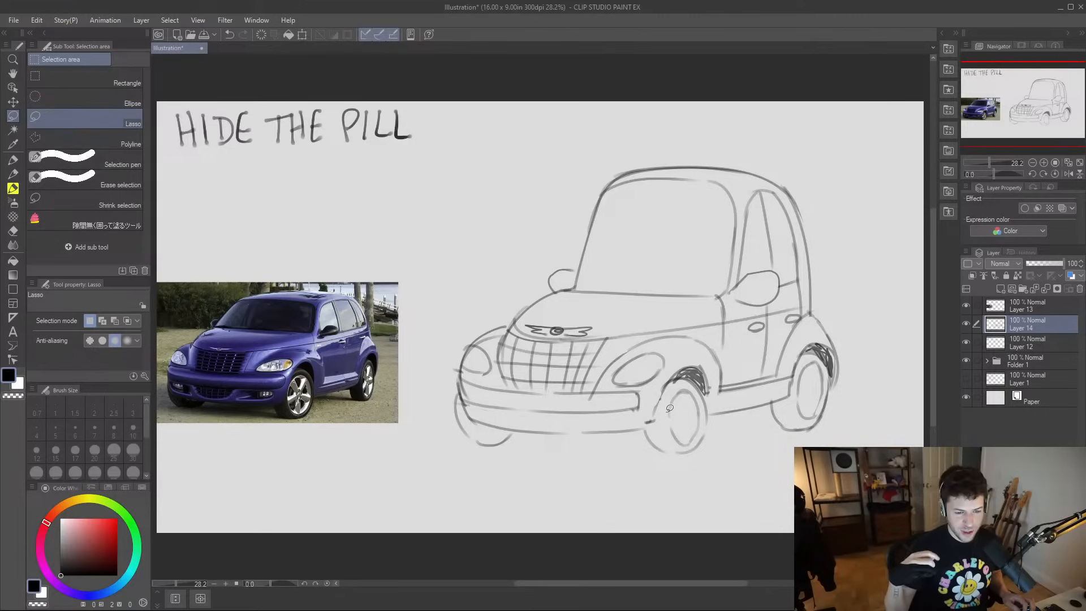
mouse_move(634, 468)
left_mouse_down()
mouse_move(436, 413)
mouse_move(533, 283)
mouse_move(721, 287)
mouse_move(726, 375)
mouse_move(696, 459)
mouse_move(673, 478)
mouse_move(726, 439)
left_mouse_up()
left_click(630, 500)
left_click_drag(740, 478, 739, 480)
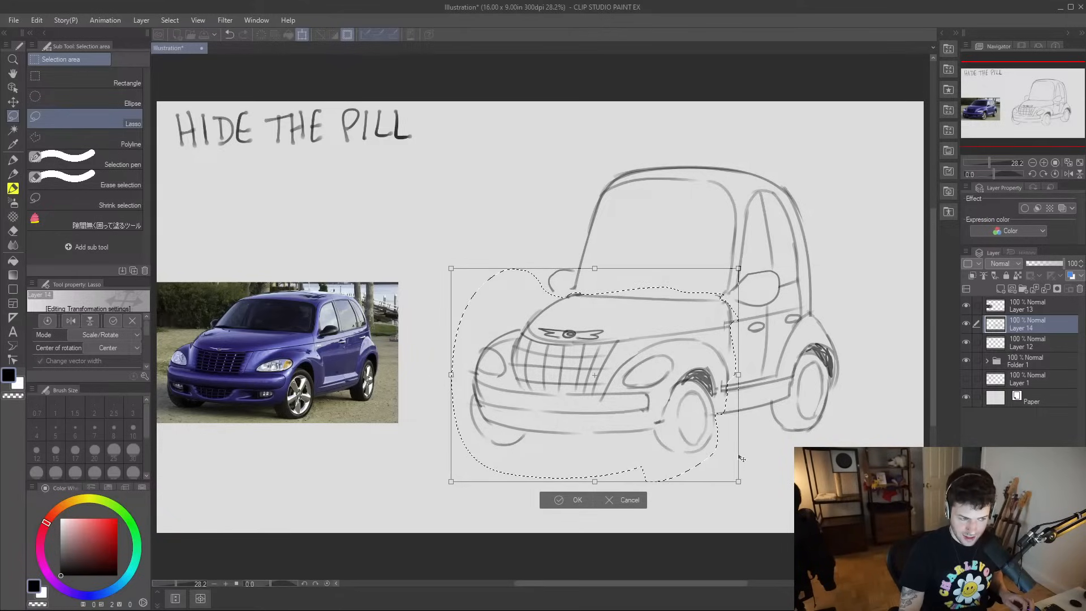
left_click(569, 501)
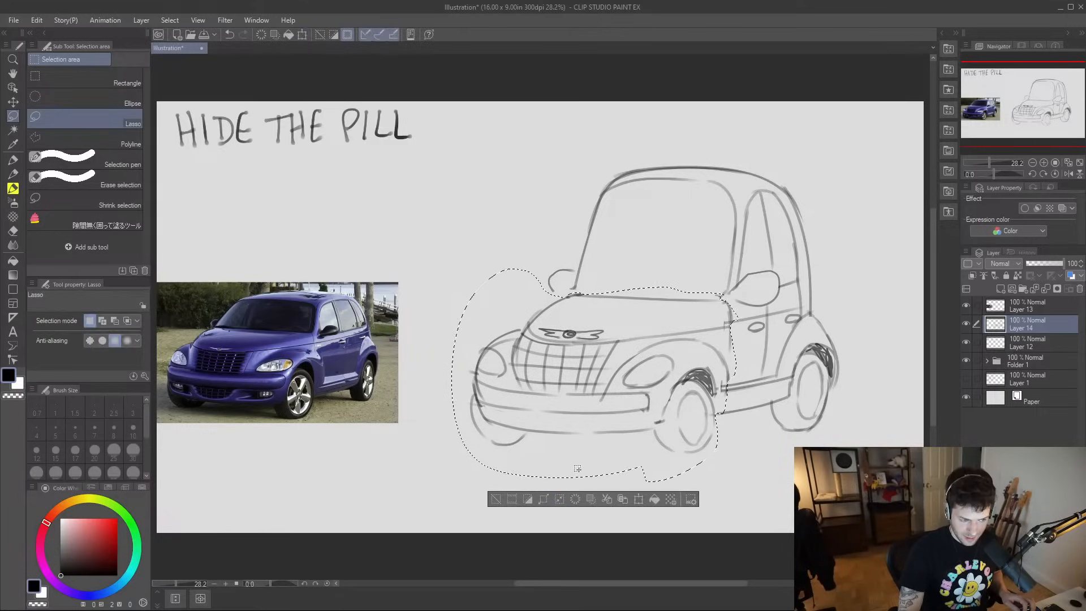
left_click(498, 498)
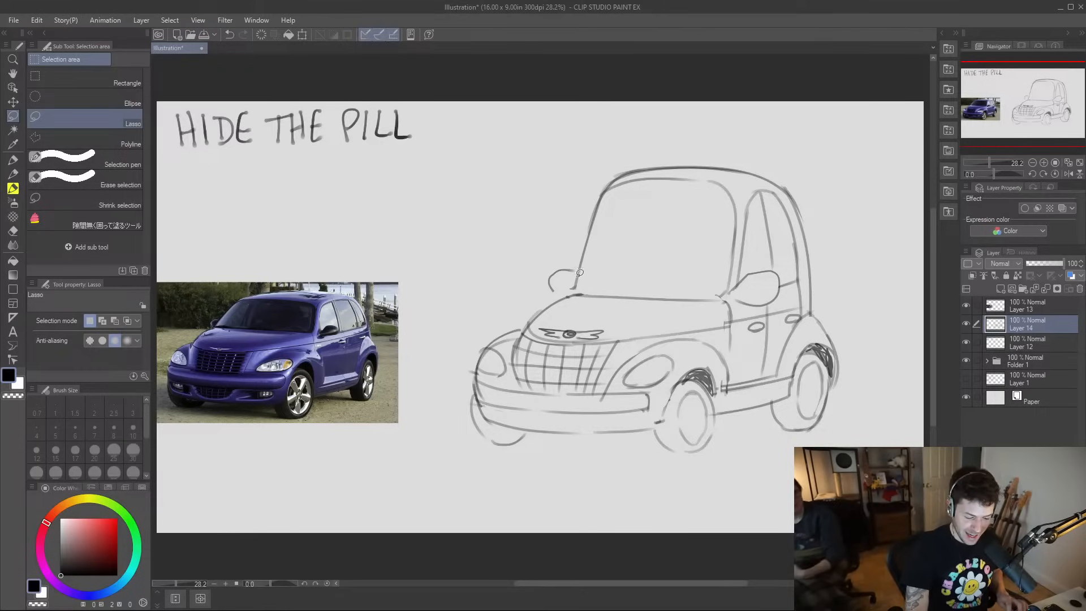
- Redraw the windshield's lower corner and mirror outlines to meet the shifted hood, and erase the stray line beside the far headlight
key("b")
mouse_move(573, 295)
left_mouse_down()
mouse_move(587, 239)
mouse_move(545, 282)
mouse_move(568, 293)
mouse_move(580, 272)
left_mouse_up()
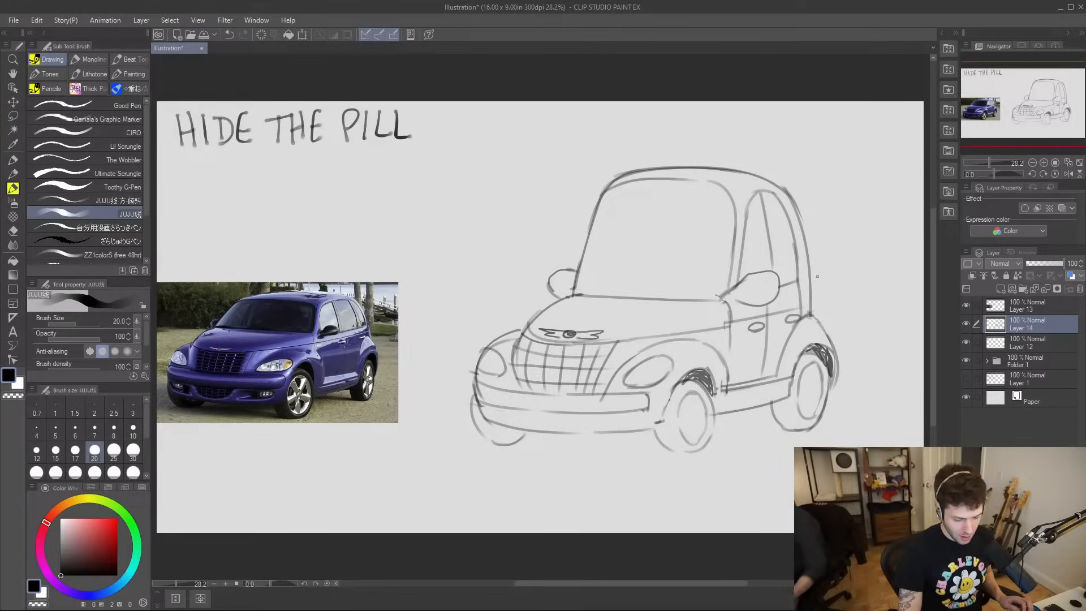
key("e")
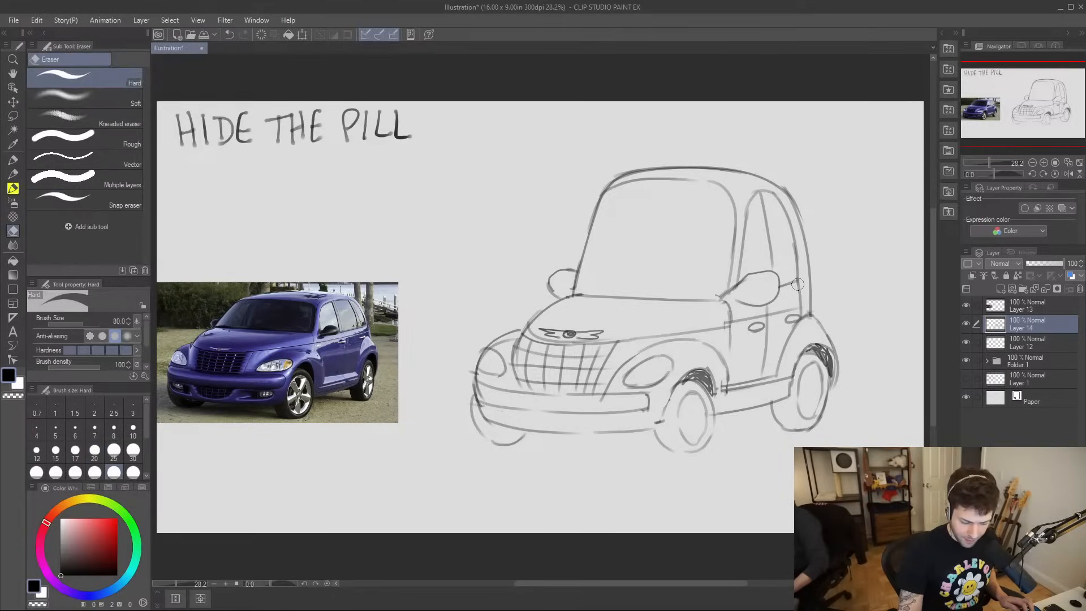
key("b")
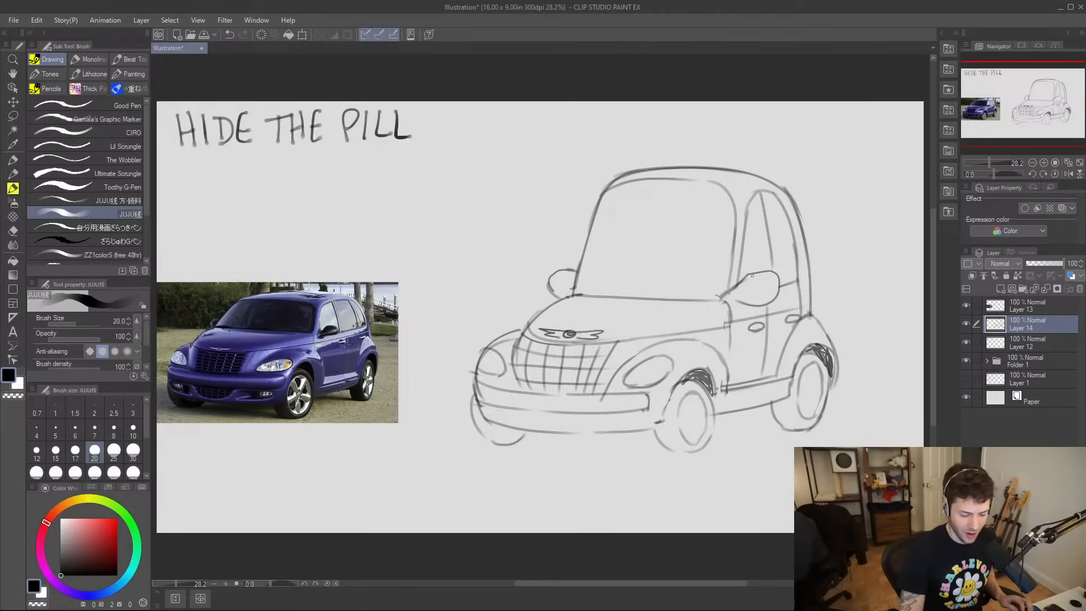
key("e")
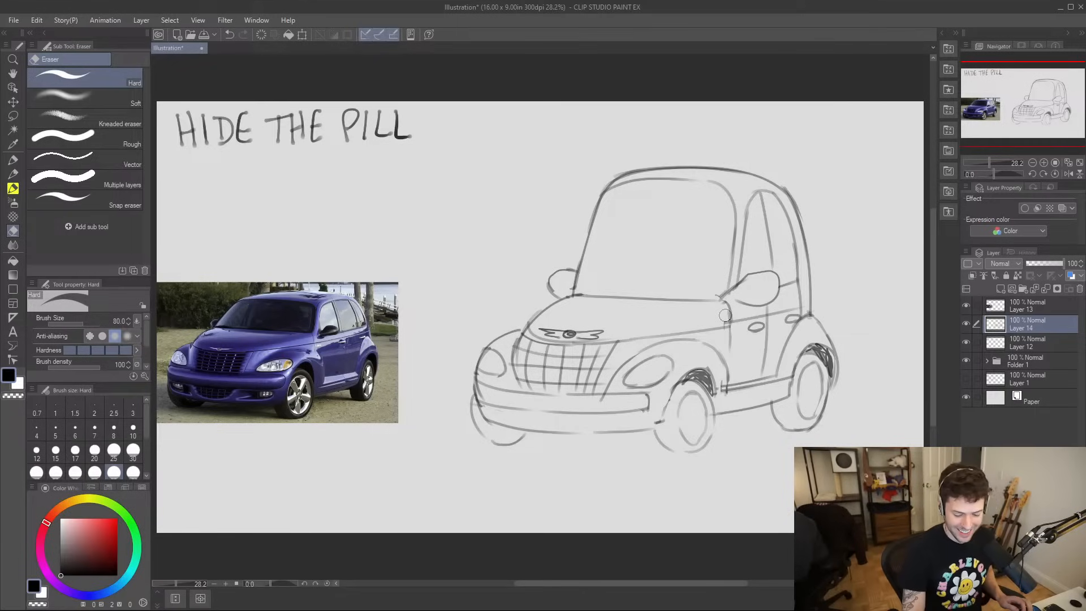
- Redraw the line work around the near front wheel arch and erase the leftover line ends between the wheel and the sill
key("b")
mouse_move(658, 423)
left_mouse_down()
mouse_move(702, 364)
mouse_move(721, 389)
left_mouse_up()
key("e")
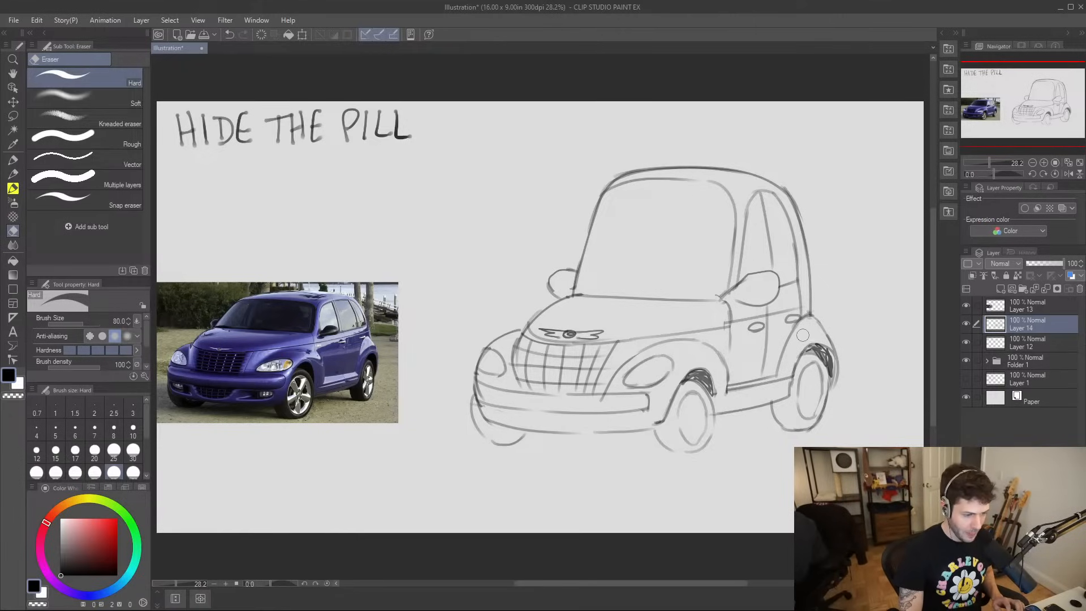
- Draw a small steering wheel gripped by two hands just above the windshield's base on the driver's side
key("b")
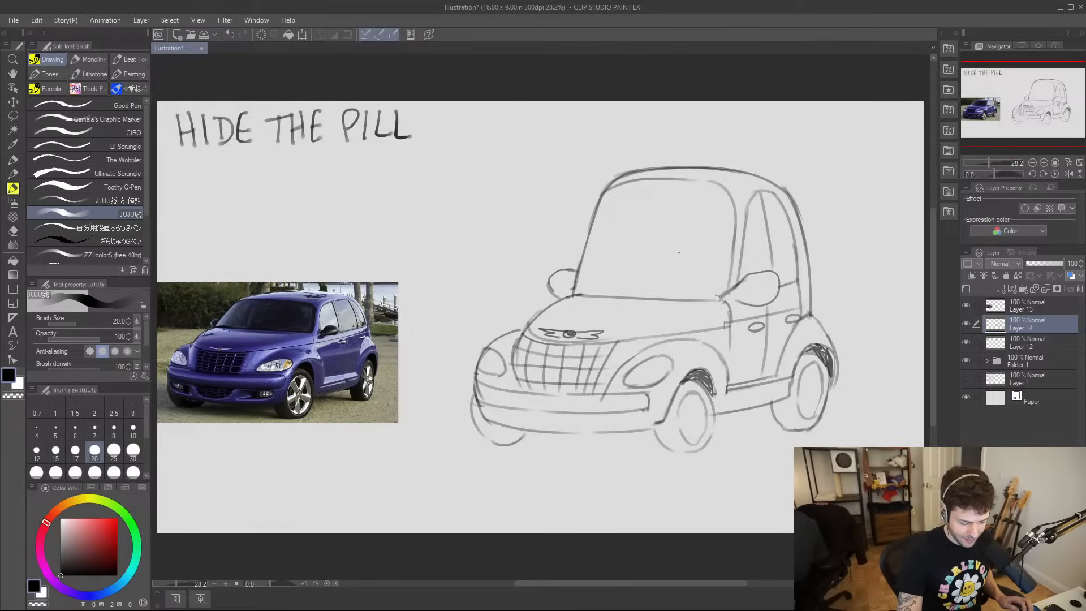
mouse_move(667, 294)
left_mouse_down()
mouse_move(700, 270)
mouse_move(715, 283)
mouse_move(689, 277)
mouse_move(722, 290)
mouse_move(674, 279)
mouse_move(684, 276)
mouse_move(678, 301)
mouse_move(713, 274)
mouse_move(722, 282)
mouse_move(703, 292)
mouse_move(726, 287)
mouse_move(668, 295)
mouse_move(707, 287)
mouse_move(681, 299)
mouse_move(698, 296)
left_mouse_up()
key("ctrl+z")
key("ctrl+z")
key("ctrl+z")
key("ctrl+z")
key("e")
key("b")
key("ctrl+z")
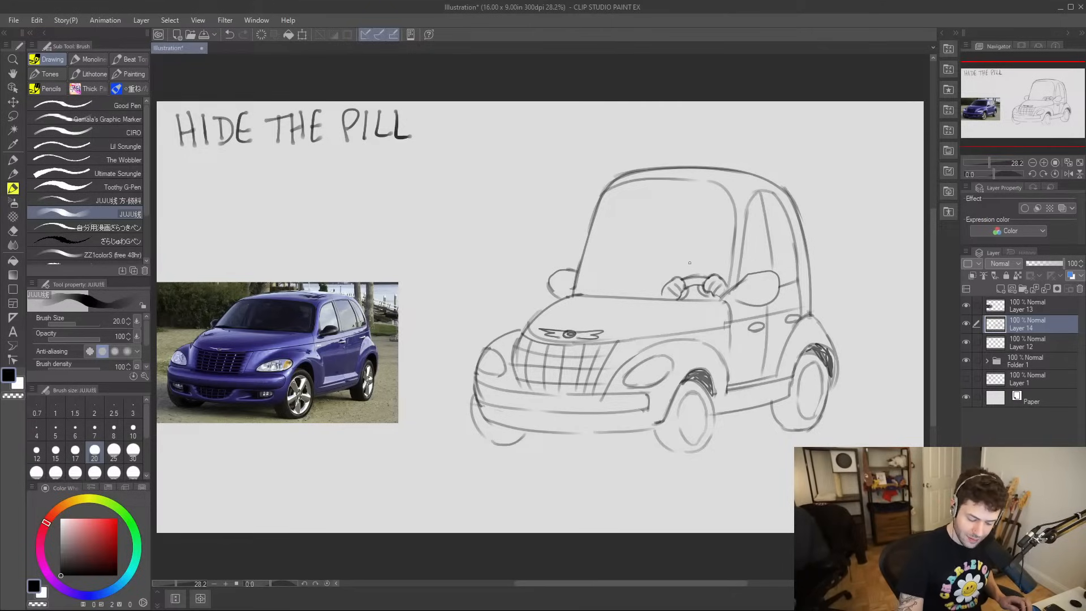
- Draw the driver's head with round glasses, a large nose and a hair bun, and hatch the clothing behind the steering wheel
mouse_move(686, 274)
left_mouse_down()
mouse_move(713, 239)
mouse_move(730, 242)
mouse_move(702, 256)
mouse_move(711, 254)
mouse_move(709, 275)
mouse_move(712, 257)
left_mouse_up()
key("ctrl+z")
key("ctrl+z")
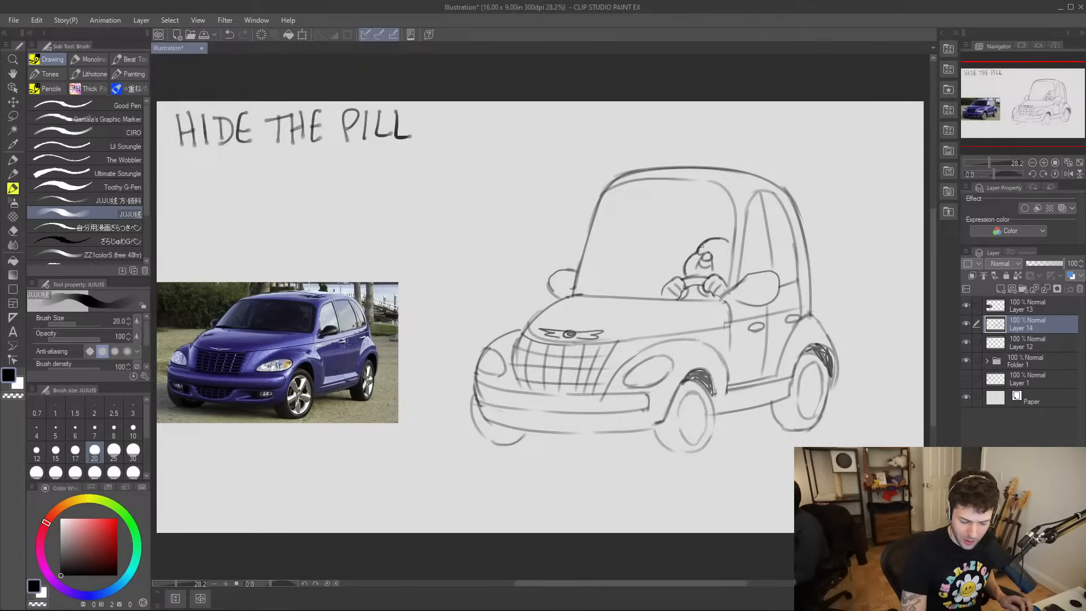
key("ctrl+z")
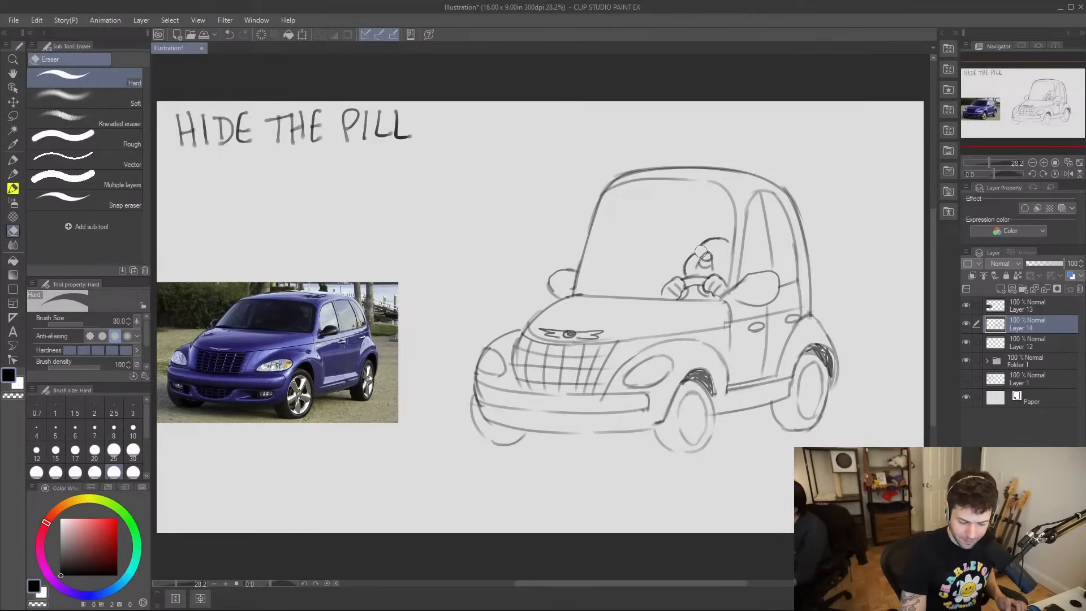
mouse_move(695, 251)
left_mouse_down()
mouse_move(725, 249)
mouse_move(713, 257)
left_mouse_up()
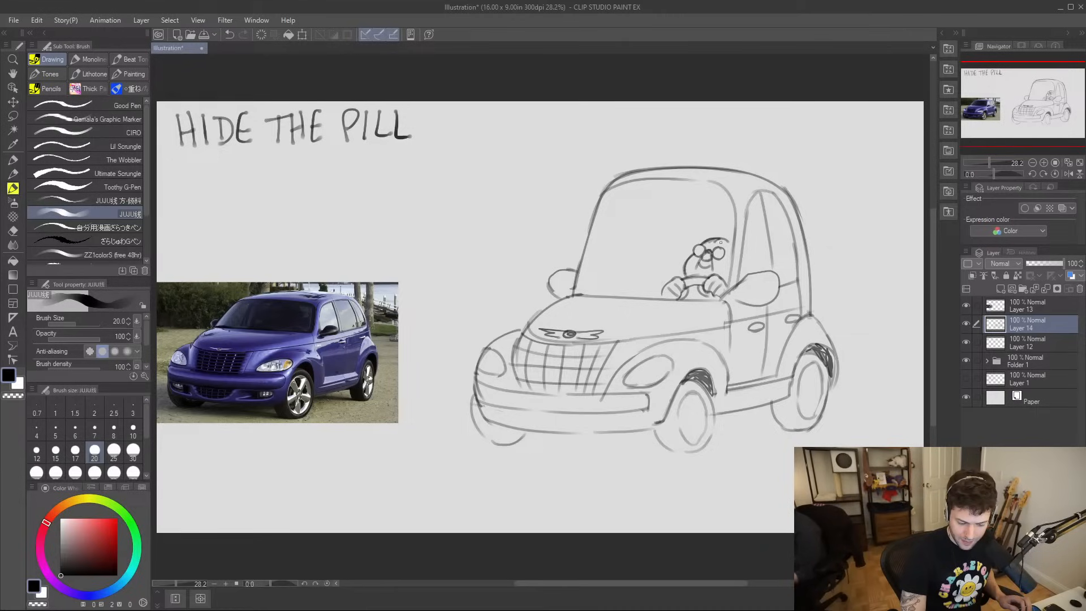
left_click_drag(720, 237, 731, 228)
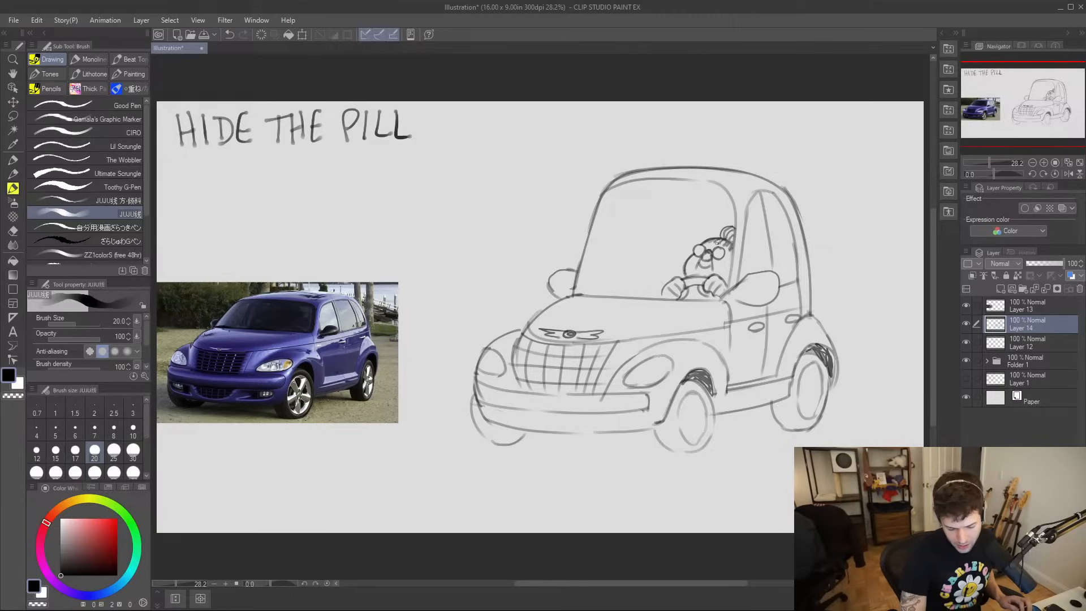
mouse_move(687, 296)
left_mouse_down()
mouse_move(696, 286)
mouse_move(707, 300)
left_mouse_up()
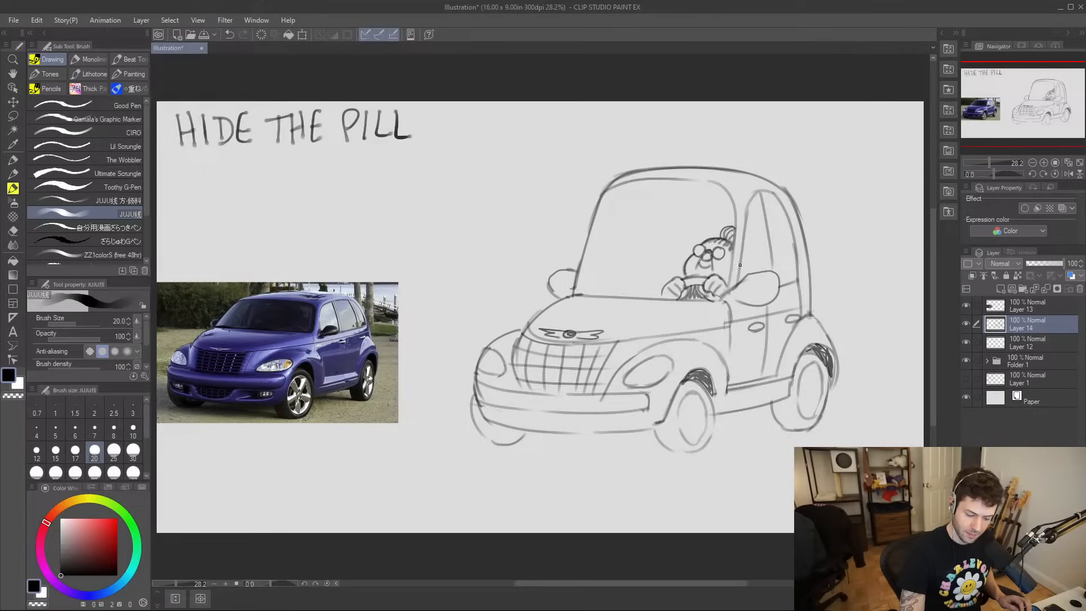
- Draw the driver's headrest and the top of the seat behind the driver, as seen through the front side window
left_click_drag(747, 238, 755, 253)
key("ctrl+z")
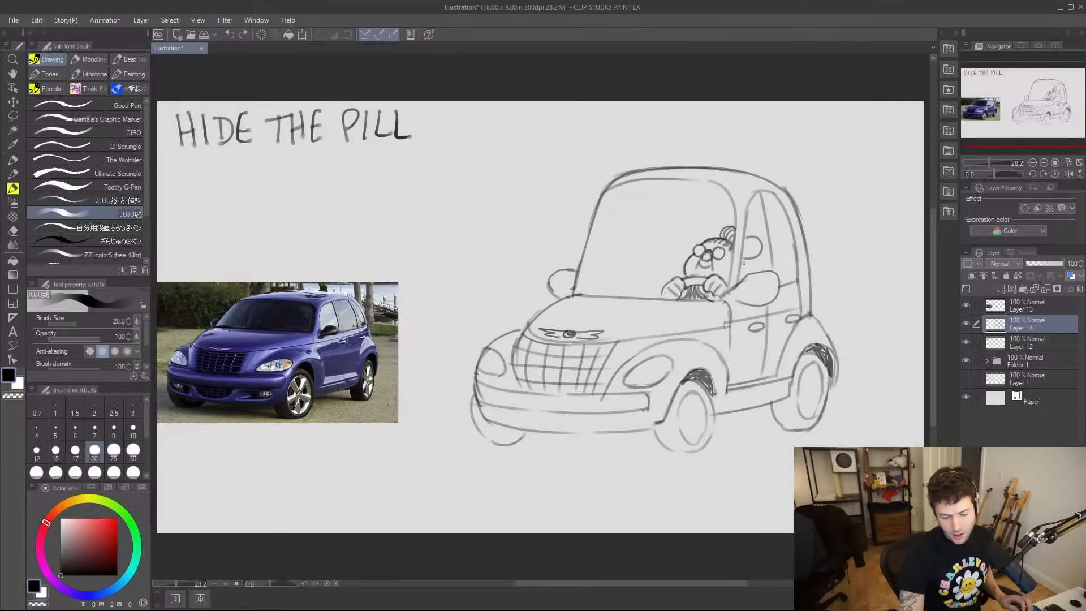
left_click_drag(744, 266, 761, 261)
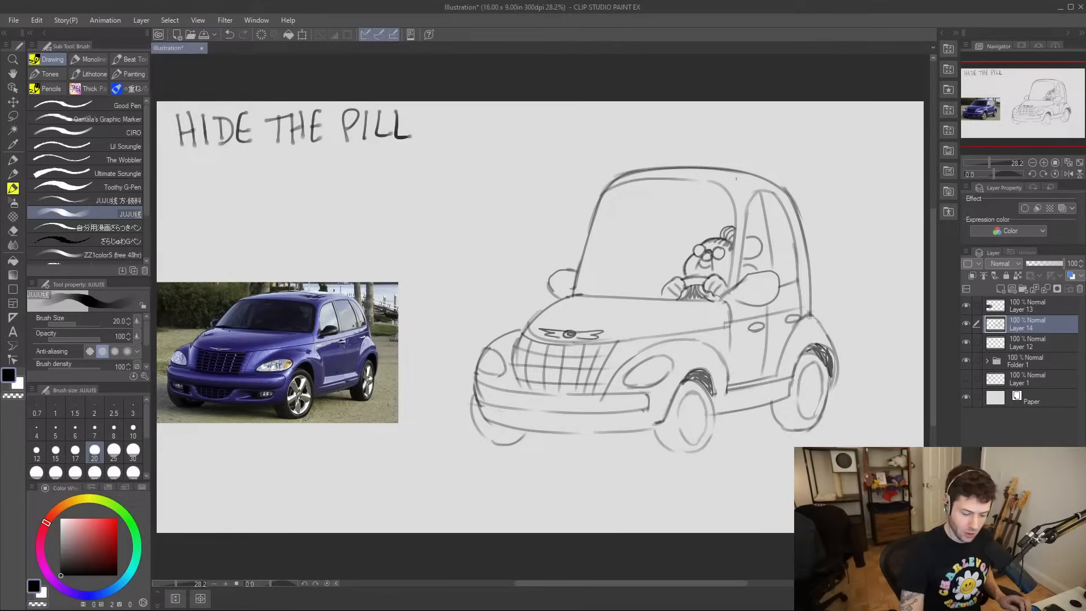
- Draw the passenger seat with an oval headrest on posts behind the windshield, and add the post to the driver's headrest
mouse_move(653, 261)
left_mouse_down()
mouse_move(622, 245)
mouse_move(672, 243)
mouse_move(655, 255)
left_mouse_up()
key("ctrl+z")
key("ctrl+z")
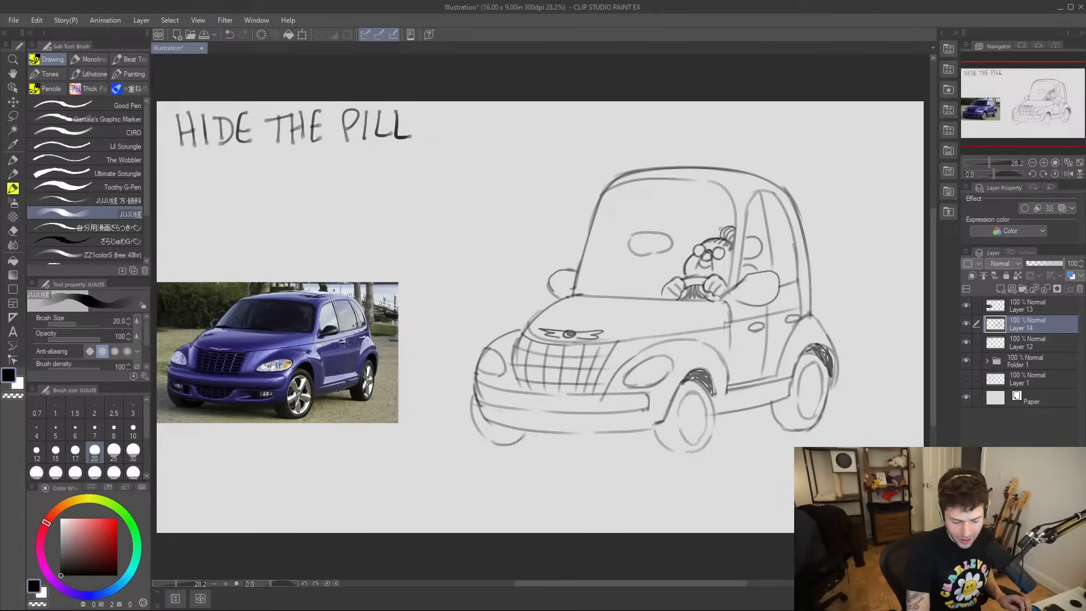
mouse_move(610, 296)
left_mouse_down()
mouse_move(637, 262)
mouse_move(657, 259)
mouse_move(622, 272)
mouse_move(667, 258)
mouse_move(640, 262)
mouse_move(670, 267)
mouse_move(655, 263)
mouse_move(668, 282)
mouse_move(637, 257)
mouse_move(660, 251)
left_mouse_up()
key("ctrl+z")
key("ctrl+z")
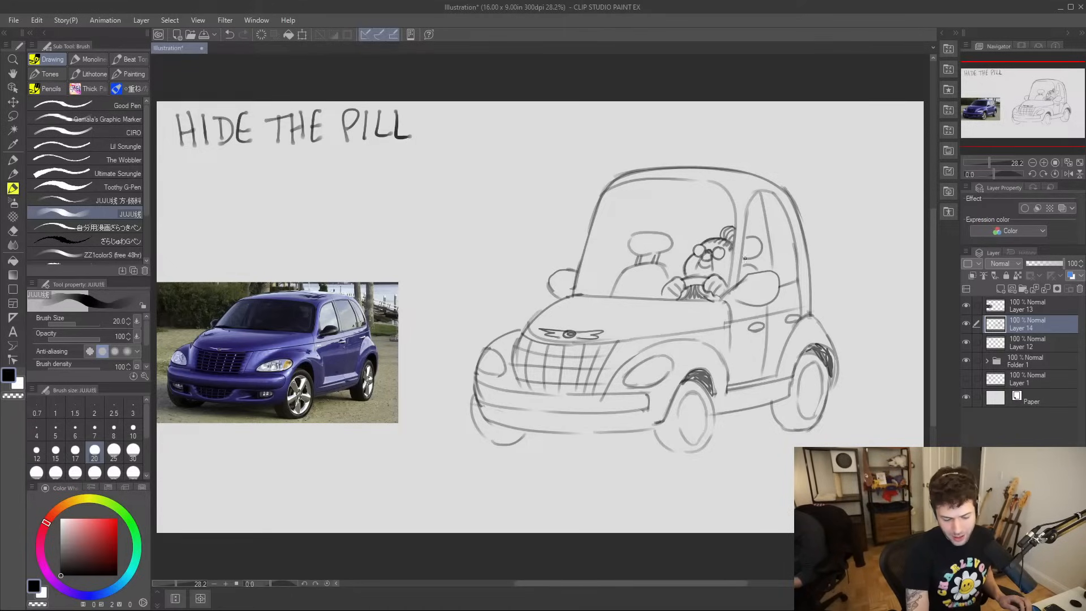
left_click_drag(748, 258, 750, 267)
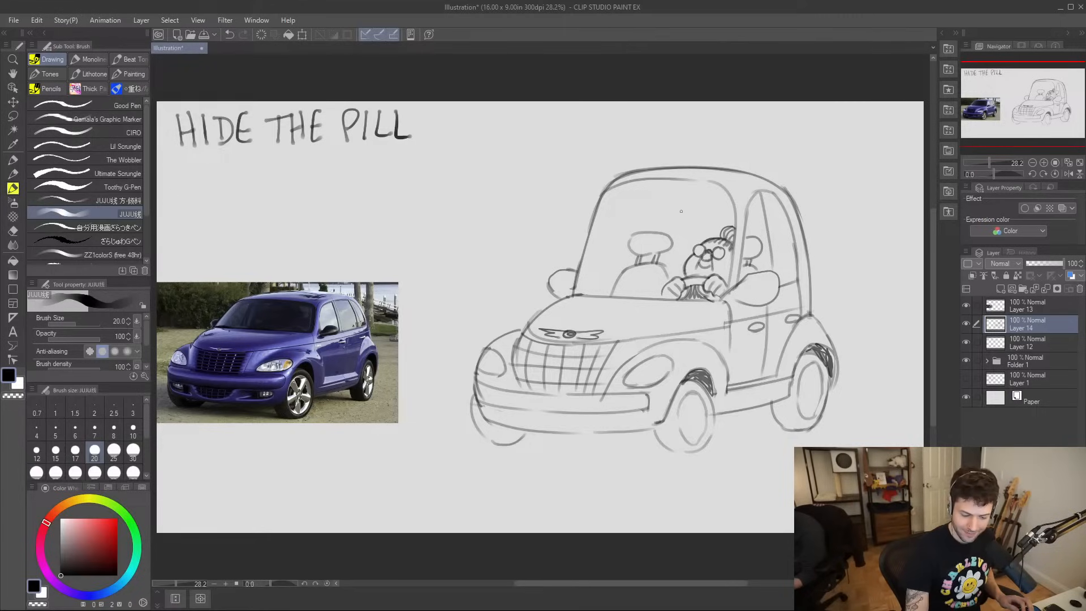
- Draw a rounded rear-view mirror with a short stem at the windshield's upper edge and tidy its lower corner
mouse_move(673, 203)
left_mouse_down()
mouse_move(640, 196)
mouse_move(686, 186)
mouse_move(689, 198)
mouse_move(667, 205)
left_mouse_up()
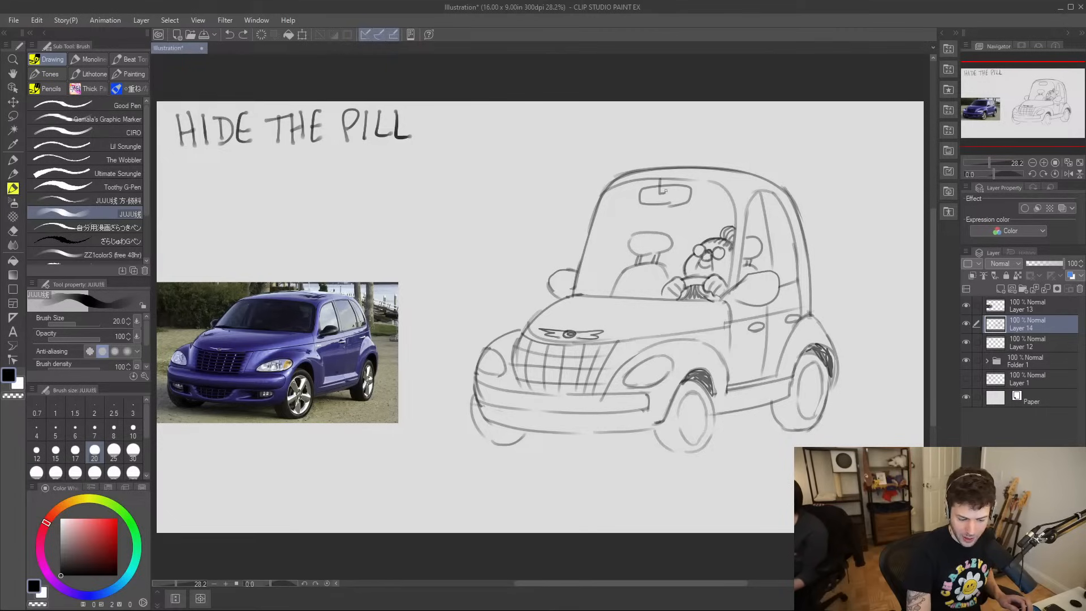
key("e")
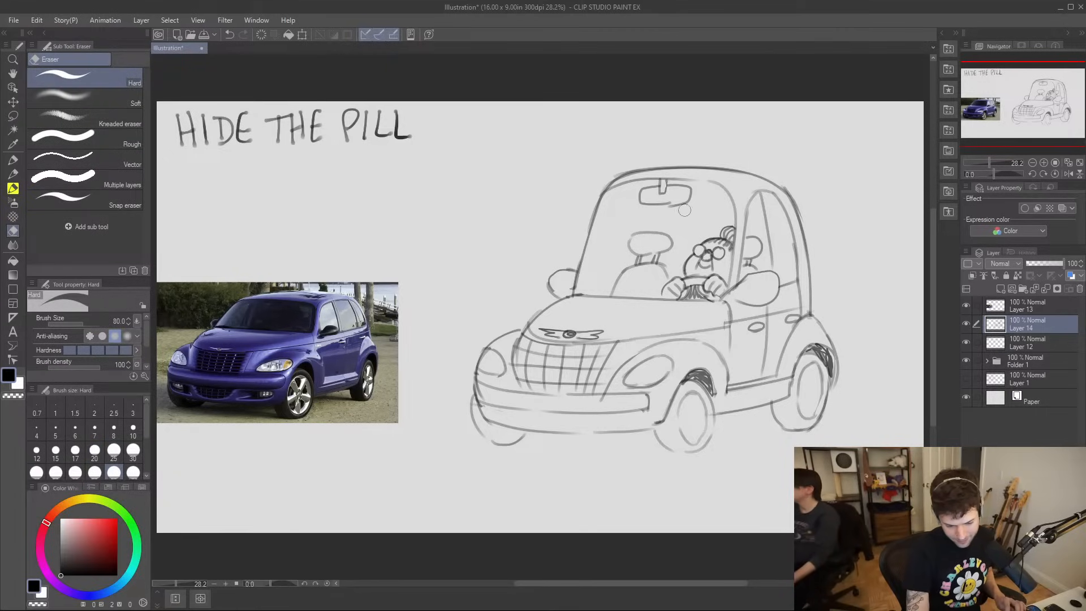
key("b")
key("e")
mouse_move(686, 202)
left_mouse_down()
mouse_move(666, 204)
mouse_move(691, 201)
left_mouse_up()
key("b")
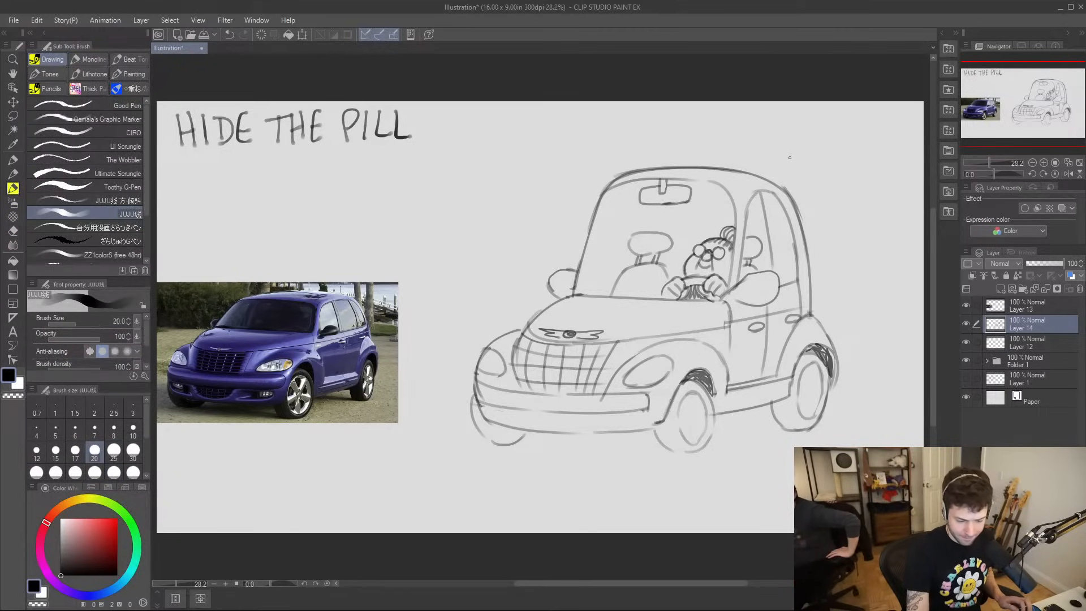
- Draw the rear seat's top between the front headrests and add interior pillar and rear window lines behind the windshield
left_click_drag(677, 235, 705, 232)
key("ctrl+z")
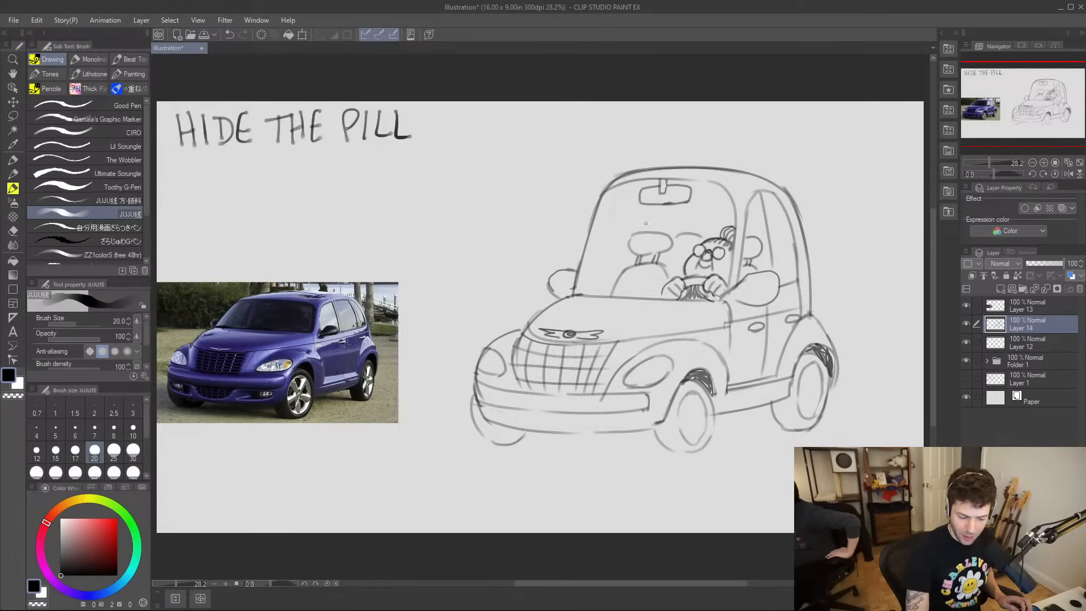
left_click_drag(582, 286, 603, 218)
key("ctrl+z")
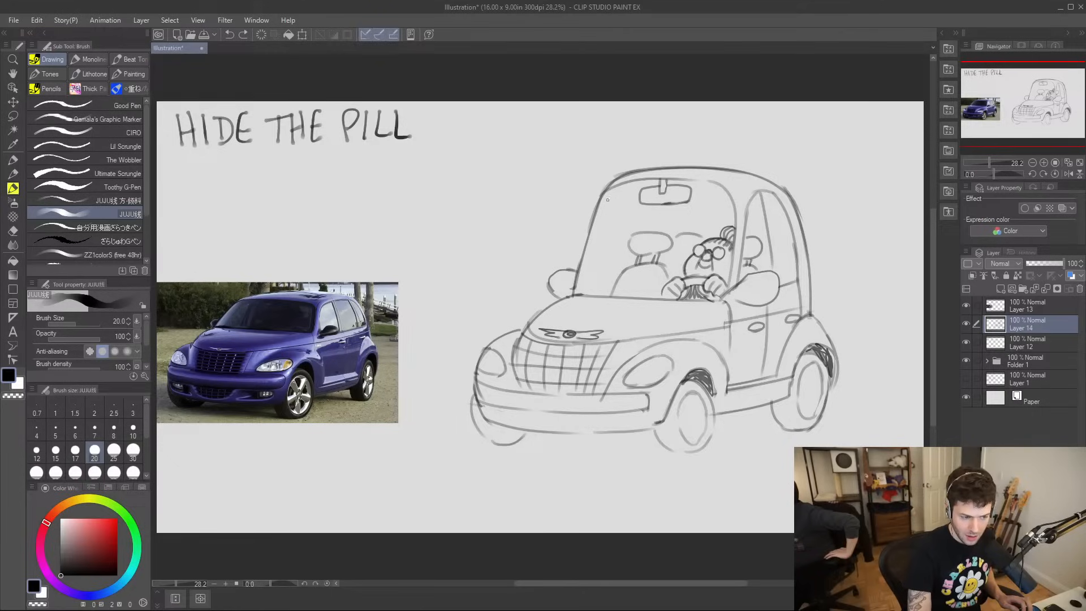
mouse_move(602, 199)
left_mouse_down()
mouse_move(633, 191)
mouse_move(699, 207)
mouse_move(704, 226)
mouse_move(692, 228)
left_mouse_up()
key("ctrl+z")
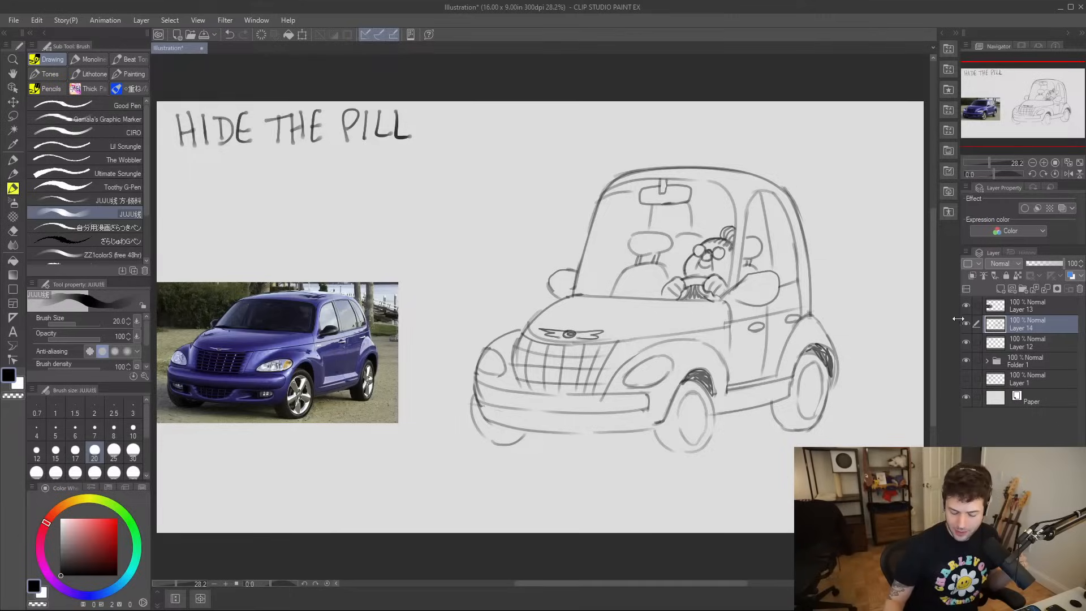
- Hide Layers 12, 13 and 14, group them in a new layer folder and collapse it
left_click_drag(966, 324, 966, 339)
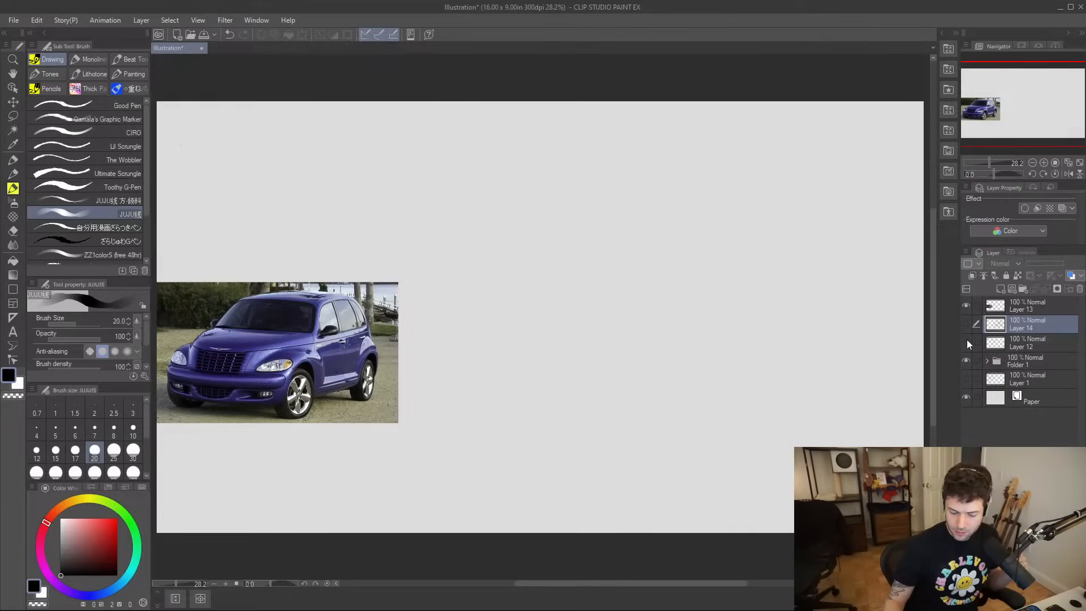
left_click(968, 310)
left_click(1007, 342)
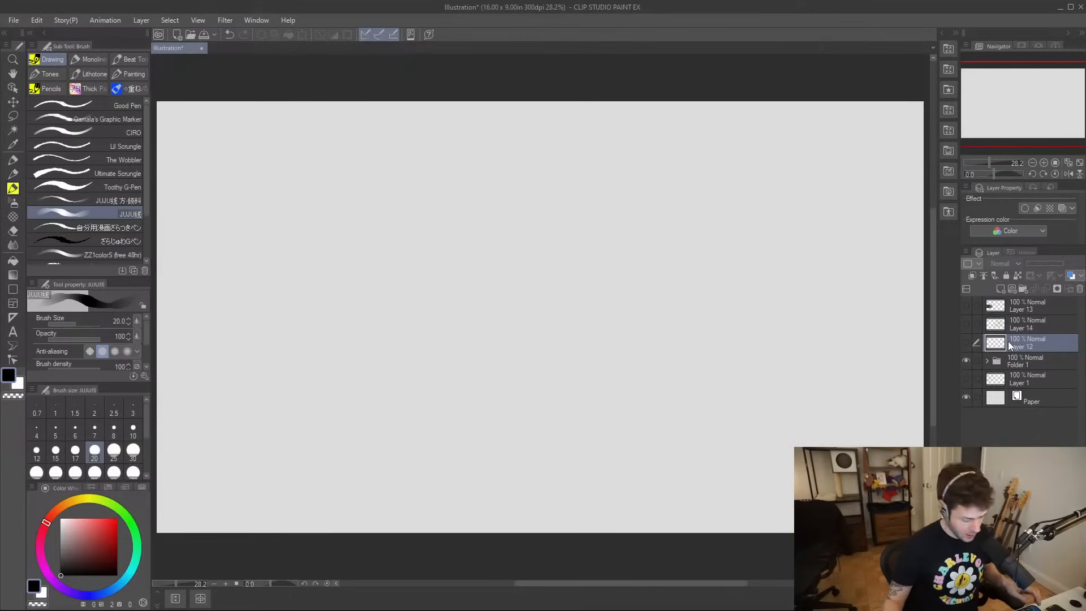
left_click(1031, 311, "shift")
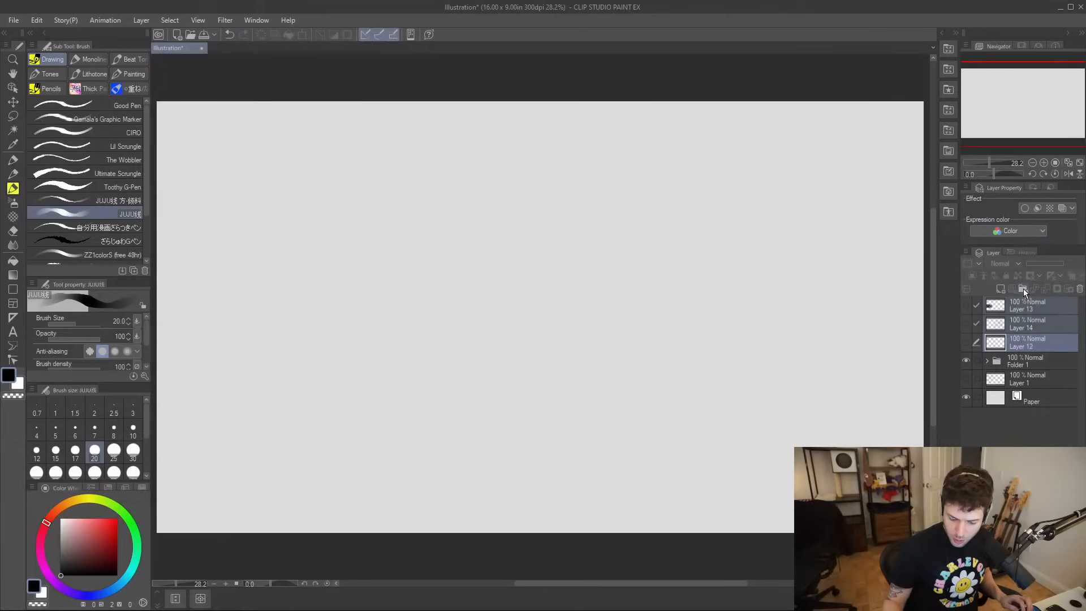
left_click(1024, 288)
left_click(987, 305)
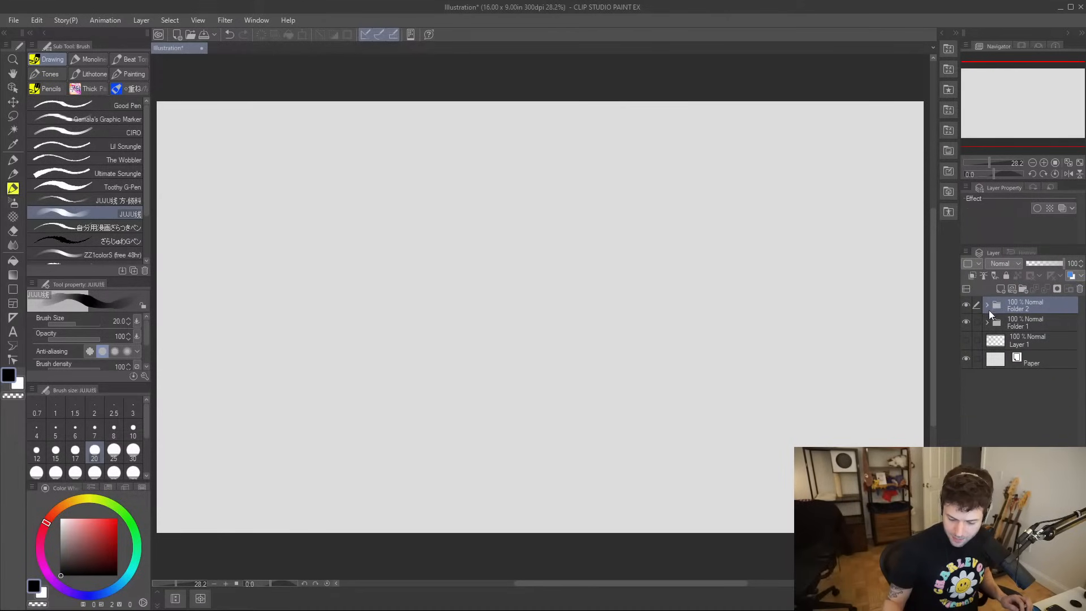
- Show Layer 1 with the art block reasons list and erase the circle drawn around "STAGNATION"
left_click(966, 340)
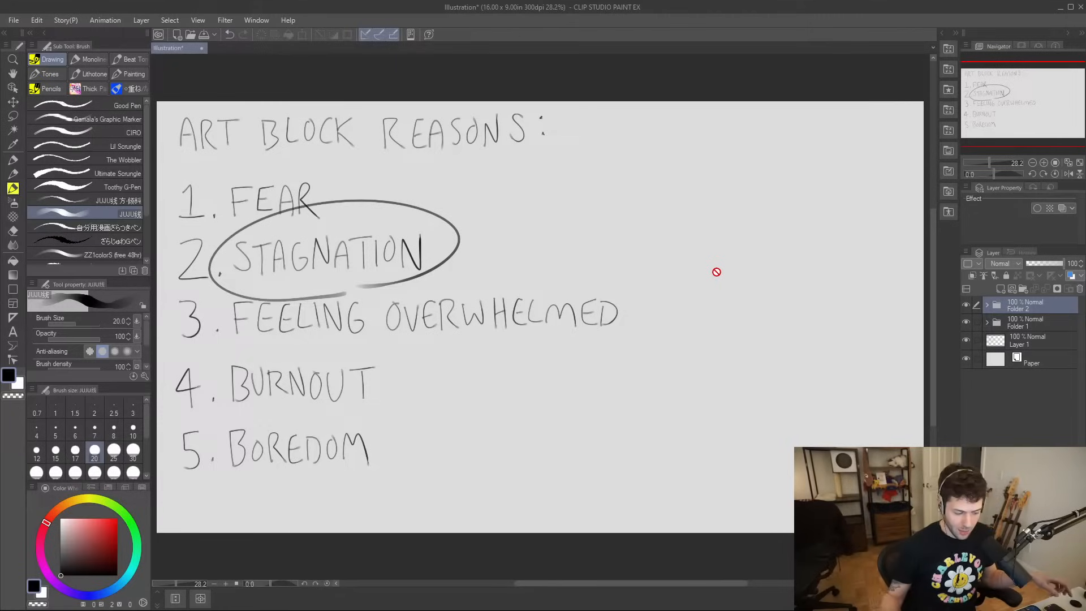
left_click(998, 345)
key("e")
mouse_move(251, 224)
left_mouse_down()
mouse_move(396, 206)
mouse_move(451, 227)
mouse_move(465, 248)
mouse_move(457, 242)
mouse_move(402, 280)
mouse_move(307, 292)
mouse_move(344, 297)
mouse_move(254, 296)
mouse_move(237, 290)
mouse_move(254, 284)
mouse_move(214, 275)
left_mouse_up()
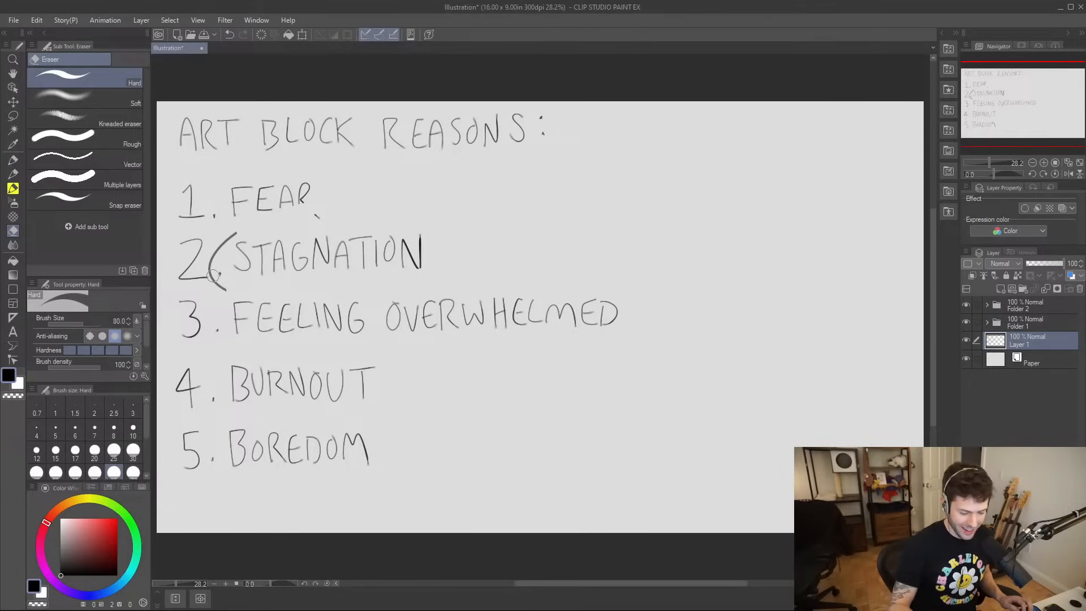
left_click_drag(314, 209, 317, 216)
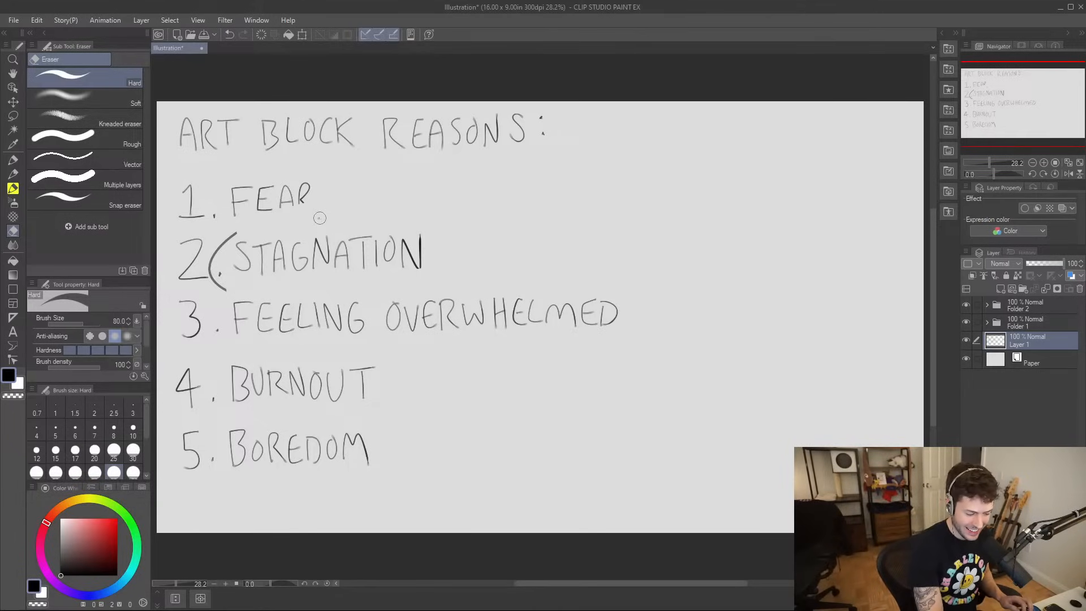
mouse_move(228, 294)
left_mouse_down()
mouse_move(218, 243)
mouse_move(229, 229)
left_mouse_up()
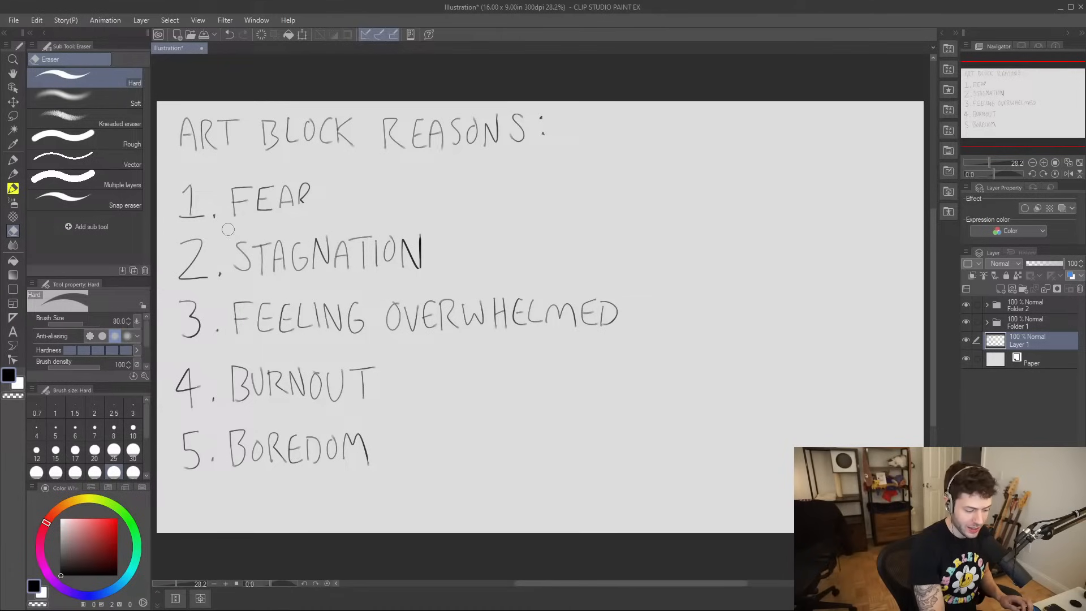
- Restore the accidentally erased part of the R in "FEAR" on the reasons list
key("b")
mouse_move(299, 210)
left_mouse_down()
mouse_move(302, 196)
mouse_move(311, 209)
mouse_move(293, 214)
mouse_move(282, 195)
left_mouse_up()
key("ctrl+z")
key("ctrl+z")
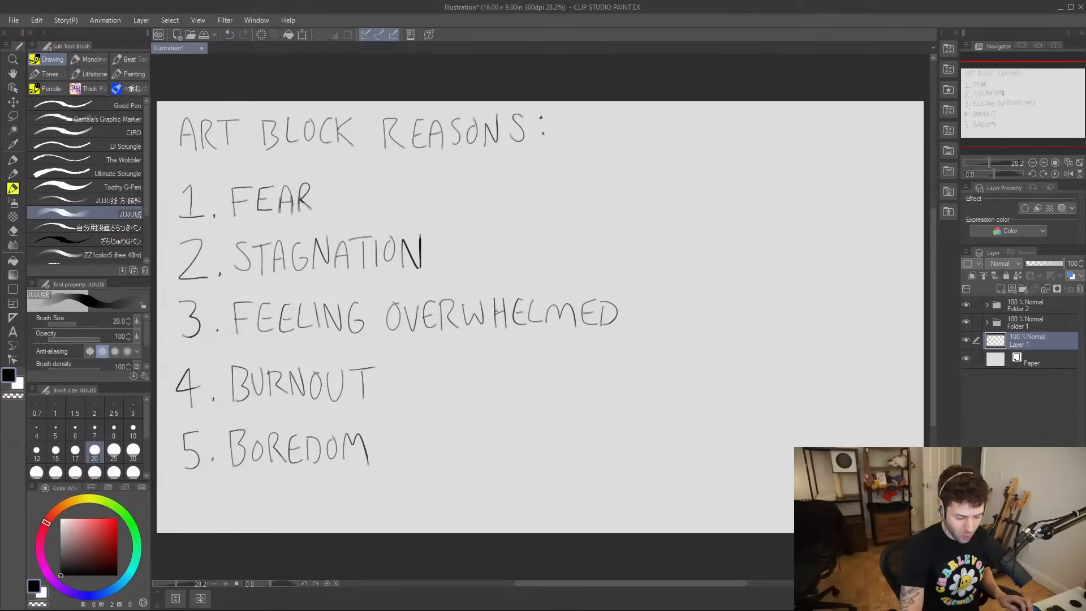
- Circle "FEELING OVERWHELMED" in the reasons list and undo the circle
mouse_move(446, 345)
left_mouse_down()
mouse_move(234, 356)
mouse_move(327, 276)
mouse_move(659, 331)
mouse_move(404, 352)
left_mouse_up()
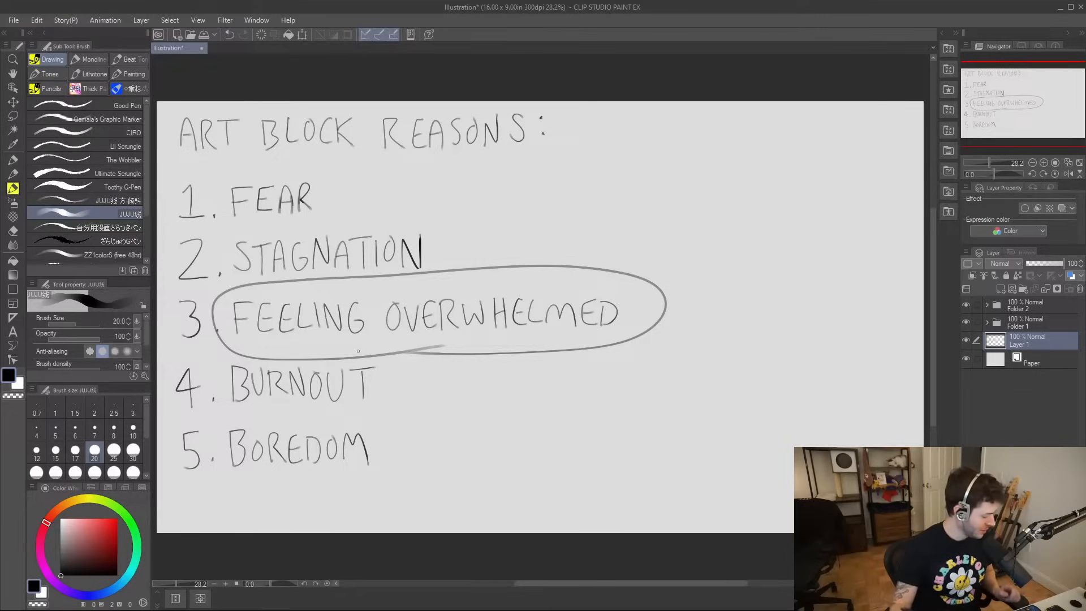
key("ctrl+z")
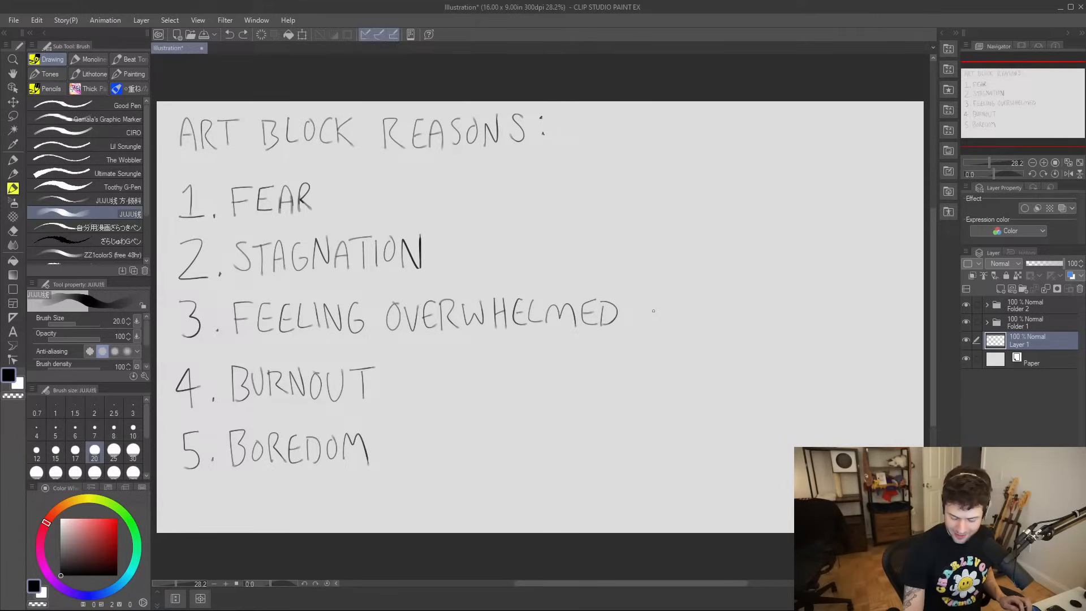
- Hide Layer 1 and handwrite the heading "CHUNK UR PROCESS" along the canvas's upper edge on a new layer
left_click(966, 340)
left_click(1001, 289)
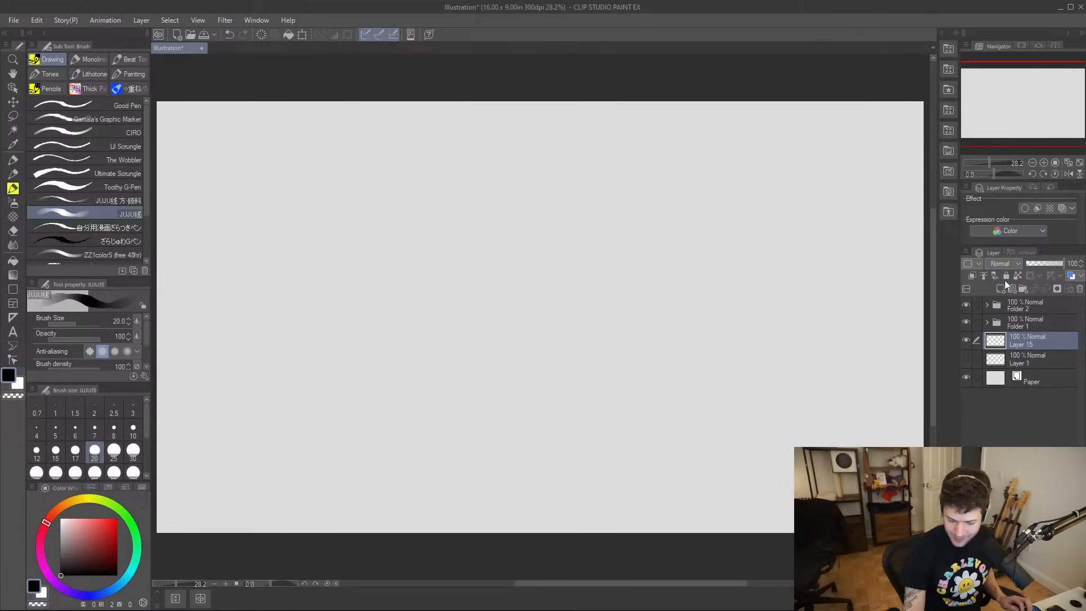
mouse_move(198, 117)
left_mouse_down()
mouse_move(181, 135)
mouse_move(211, 145)
left_mouse_up()
mouse_move(221, 116)
left_mouse_down()
mouse_move(222, 148)
mouse_move(246, 114)
mouse_move(267, 127)
mouse_move(275, 114)
mouse_move(277, 146)
left_mouse_up()
mouse_move(291, 115)
left_mouse_down()
mouse_move(278, 129)
mouse_move(296, 142)
mouse_move(336, 117)
left_mouse_up()
mouse_move(344, 119)
left_mouse_down()
mouse_move(344, 139)
mouse_move(424, 142)
mouse_move(419, 120)
mouse_move(405, 132)
left_mouse_up()
key("ctrl+z")
mouse_move(431, 118)
left_mouse_down()
mouse_move(432, 146)
mouse_move(452, 147)
mouse_move(459, 117)
mouse_move(489, 140)
mouse_move(512, 139)
left_mouse_up()
mouse_move(495, 127)
left_mouse_down()
mouse_move(509, 125)
mouse_move(514, 139)
mouse_move(544, 126)
mouse_move(533, 140)
left_mouse_up()
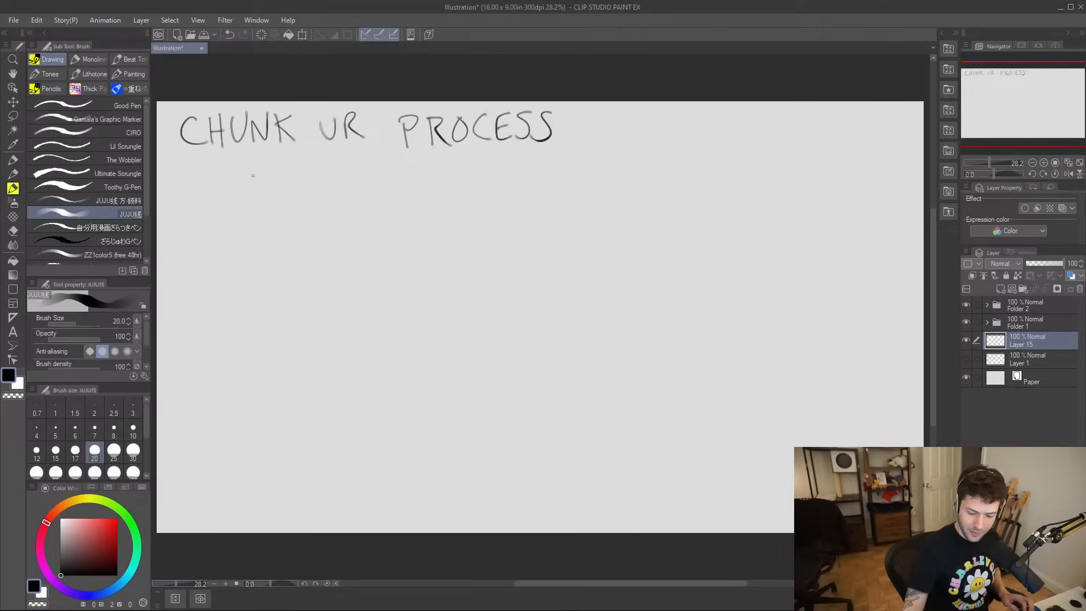
- Write "DAY 1" below the start of the heading on another new layer
left_click(1000, 289)
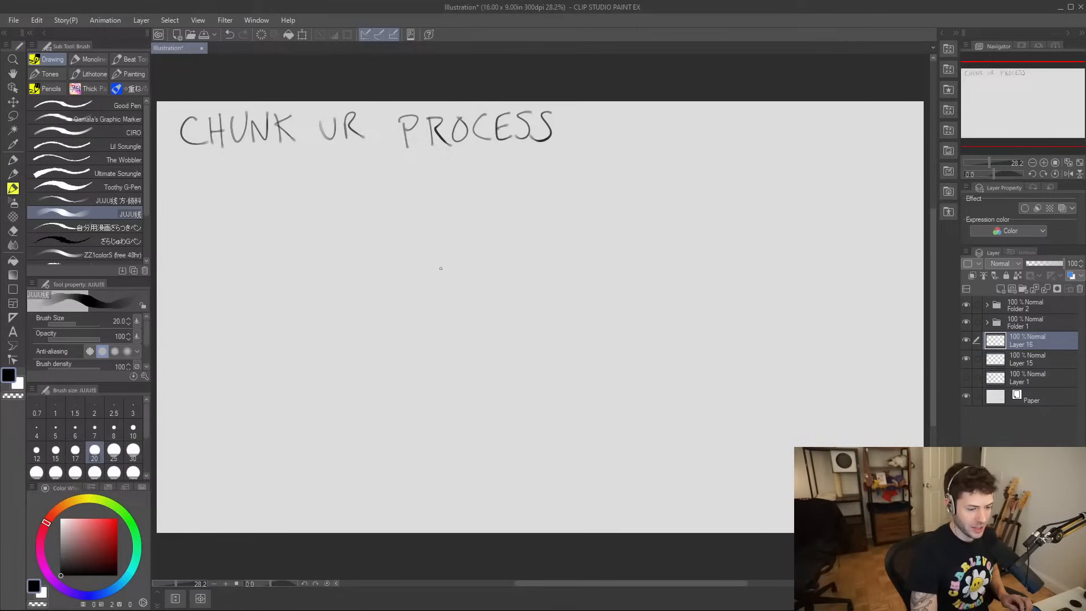
mouse_move(213, 215)
left_mouse_down()
mouse_move(214, 238)
mouse_move(234, 234)
left_mouse_up()
left_click_drag(239, 208, 249, 233)
left_click_drag(235, 224, 252, 219)
mouse_move(258, 207)
left_mouse_down()
mouse_move(256, 232)
mouse_move(283, 197)
mouse_move(281, 217)
left_mouse_up()
left_click_drag(275, 221, 302, 211)
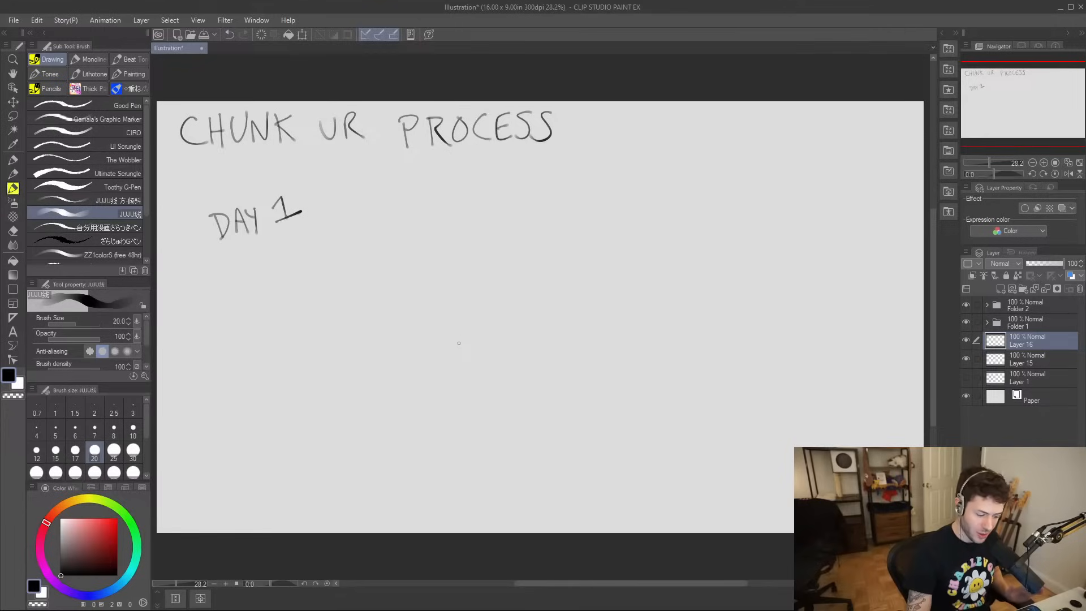
- Sketch a round cartoon head with an ear on each side, below and beside the "DAY 1" label
mouse_move(360, 330)
left_mouse_down()
mouse_move(394, 290)
mouse_move(388, 276)
left_mouse_up()
key("ctrl+z")
left_click_drag(366, 341, 327, 311)
key("ctrl+z")
key("ctrl+z")
mouse_move(367, 352)
left_mouse_down()
mouse_move(331, 298)
mouse_move(402, 332)
mouse_move(334, 300)
left_mouse_up()
left_click_drag(403, 318, 403, 334)
mouse_move(325, 311)
left_mouse_down()
mouse_move(325, 333)
mouse_move(313, 318)
mouse_move(325, 335)
left_mouse_up()
key("ctrl+z")
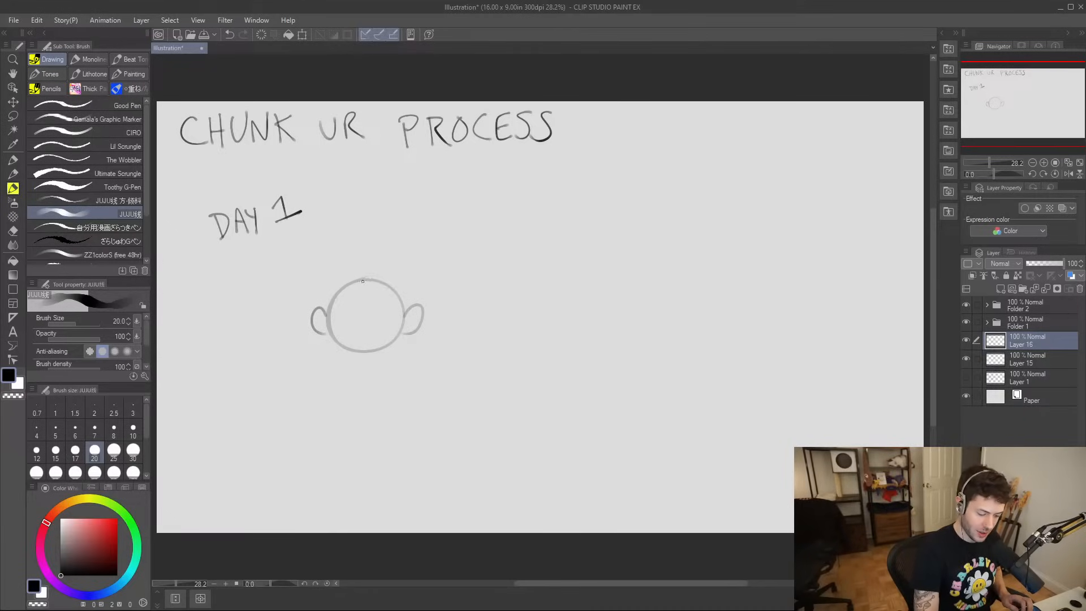
- Draw short wavy hair with a fringe and a raised tuft, and hang a small earring from each ear
mouse_move(404, 314)
left_mouse_down()
mouse_move(398, 280)
mouse_move(385, 272)
mouse_move(320, 295)
mouse_move(331, 264)
mouse_move(404, 266)
mouse_move(356, 251)
mouse_move(313, 270)
left_mouse_up()
left_click_drag(404, 266, 422, 301)
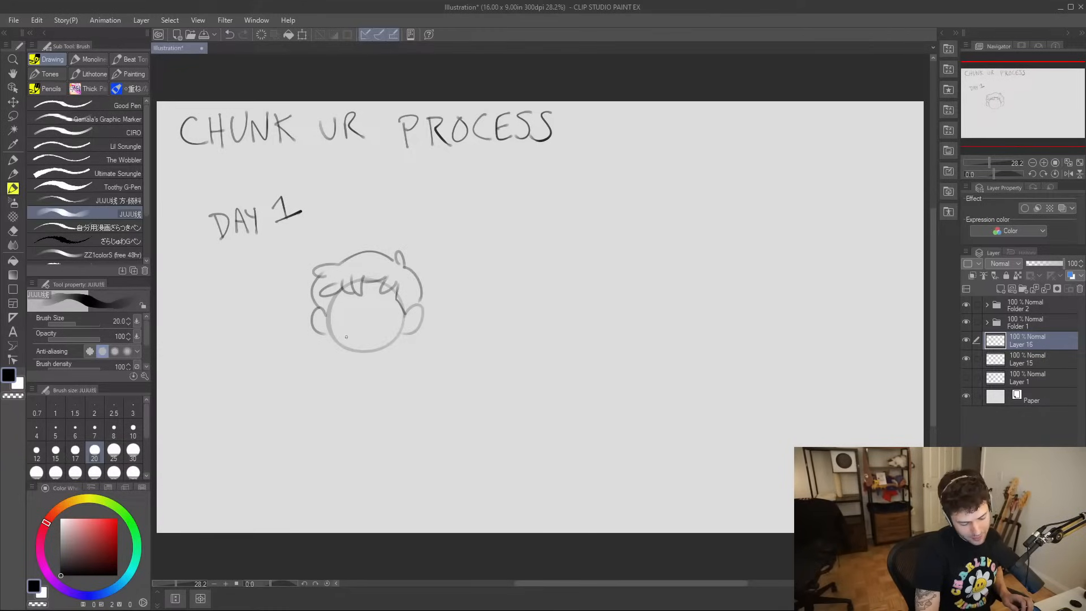
left_click_drag(321, 332, 321, 326)
left_click_drag(409, 334, 416, 330)
- Draw the nose, smile and two round eyes with sideways-looking pupils, and add the inner ear lines
mouse_move(365, 314)
left_mouse_down()
mouse_move(355, 328)
mouse_move(382, 330)
mouse_move(339, 319)
mouse_move(354, 318)
mouse_move(344, 301)
mouse_move(351, 309)
left_mouse_up()
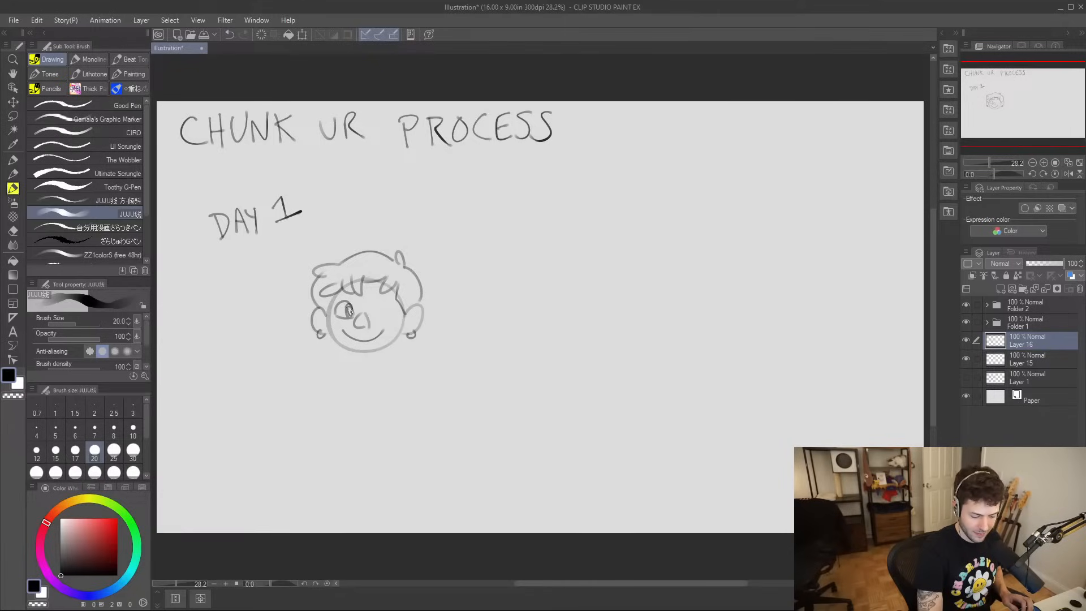
key("ctrl+z")
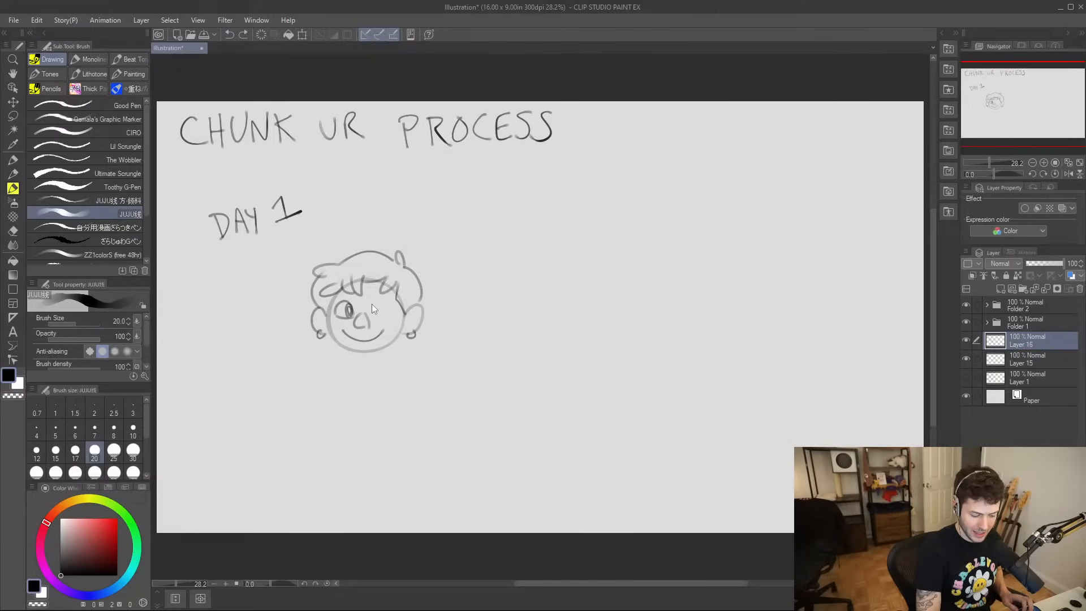
mouse_move(374, 316)
left_mouse_down()
mouse_move(388, 300)
mouse_move(388, 318)
mouse_move(413, 321)
mouse_move(408, 329)
left_mouse_up()
left_click_drag(315, 310, 325, 327)
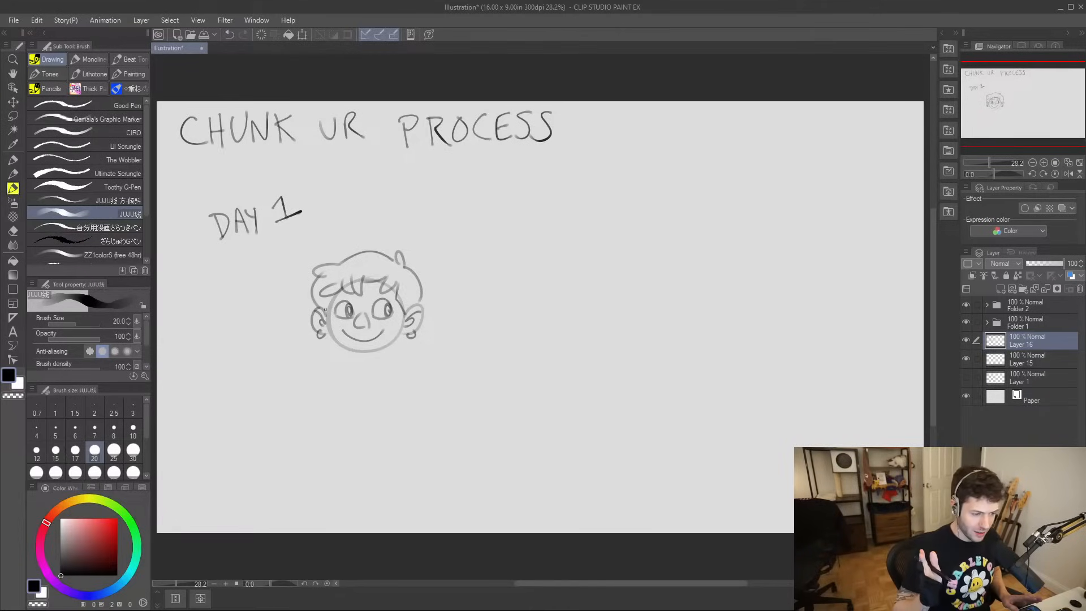
- Darken the jawline and sketch the neck, pointed shirt collar and the shoulder on the character's left side
mouse_move(328, 317)
left_mouse_down()
mouse_move(331, 346)
mouse_move(367, 352)
mouse_move(398, 337)
left_mouse_up()
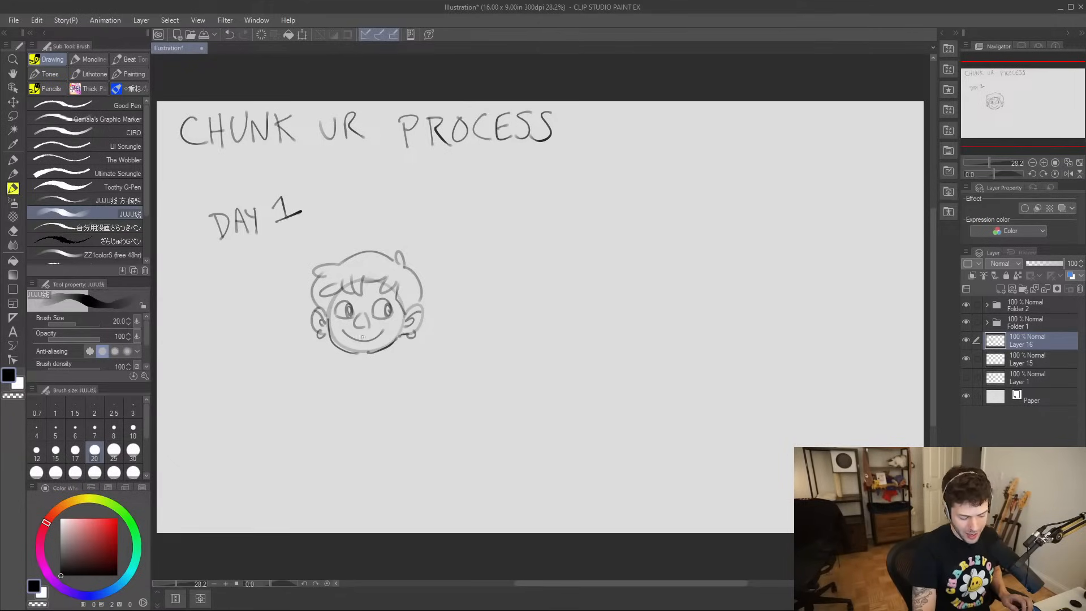
key("ctrl+z")
left_click_drag(360, 353, 387, 357)
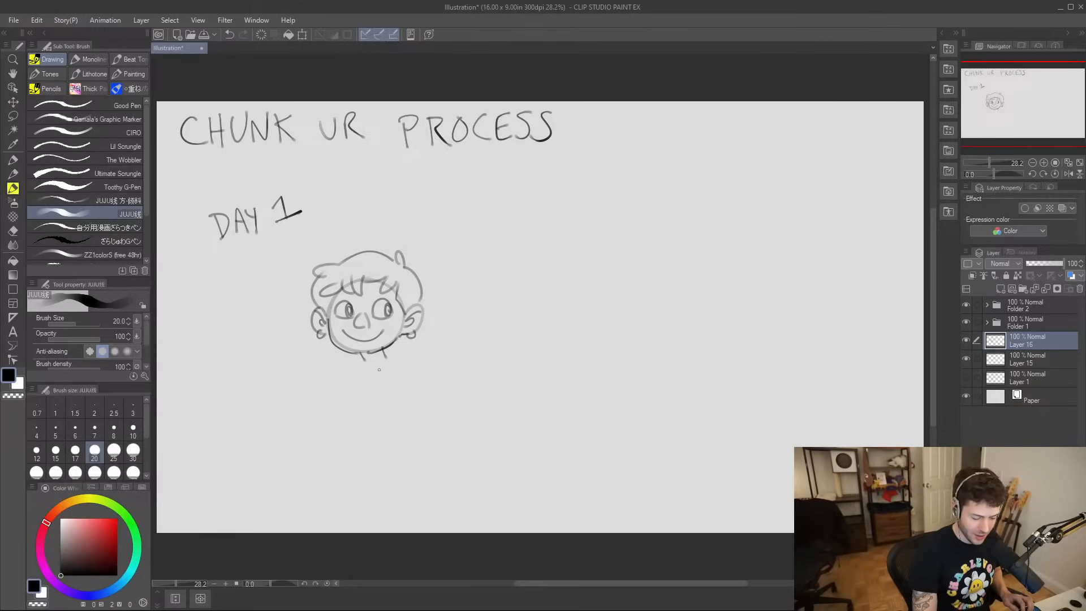
mouse_move(379, 378)
left_mouse_down()
mouse_move(379, 365)
mouse_move(401, 358)
mouse_move(371, 383)
mouse_move(355, 376)
mouse_move(361, 356)
mouse_move(366, 372)
mouse_move(419, 370)
left_mouse_up()
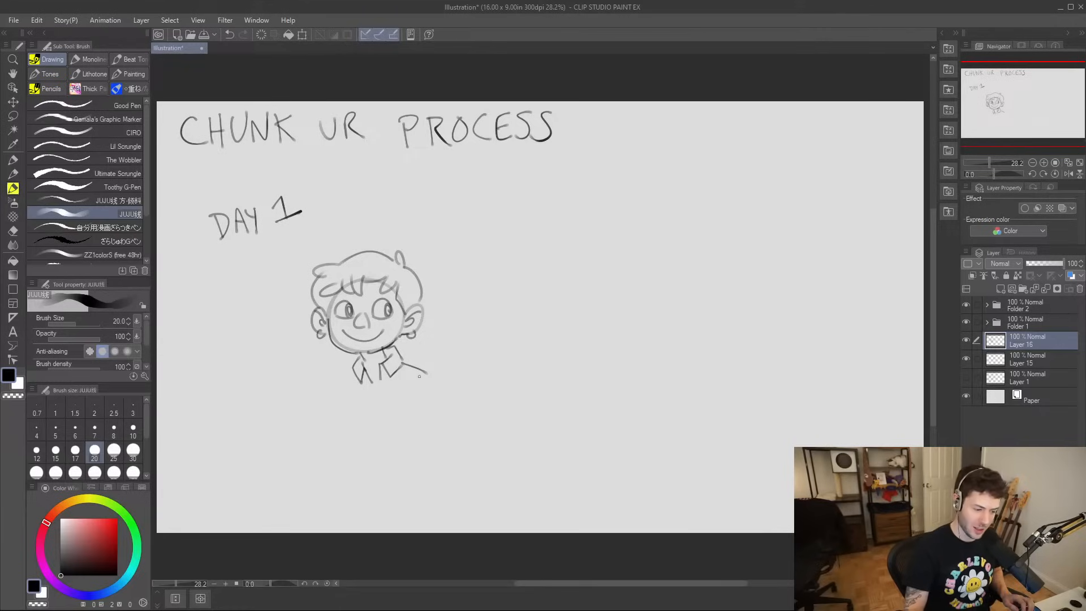
mouse_move(420, 371)
left_mouse_down()
mouse_move(414, 400)
mouse_move(424, 373)
left_mouse_up()
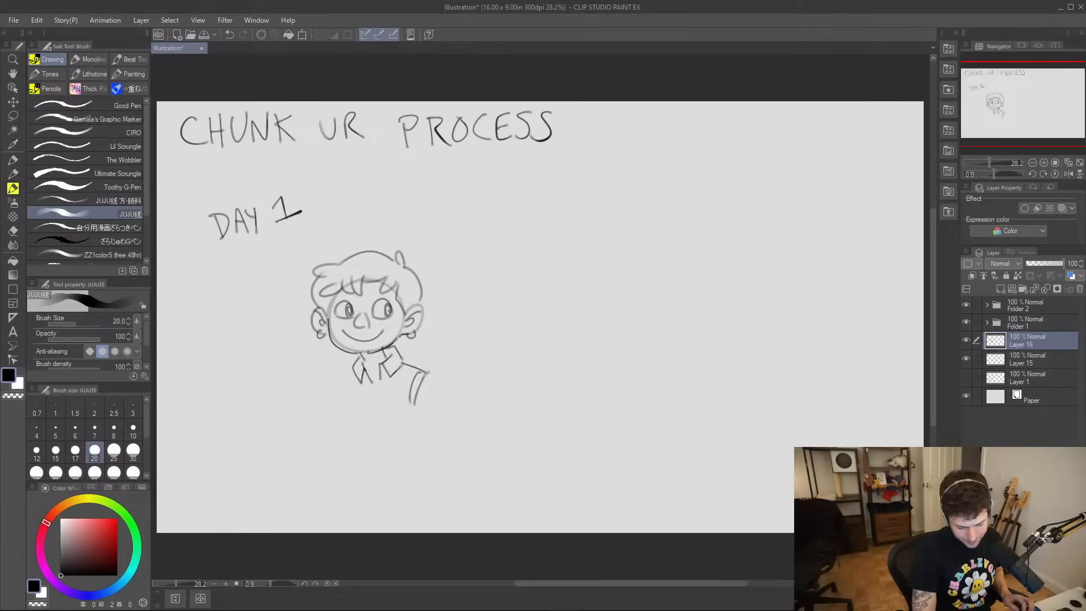
- Sketch the short sleeve and bent arm with the hand on the hip beneath the drawn shoulder
mouse_move(423, 373)
left_mouse_down()
mouse_move(461, 398)
mouse_move(435, 418)
mouse_move(468, 417)
left_mouse_up()
mouse_move(455, 408)
left_mouse_down()
mouse_move(467, 416)
mouse_move(443, 448)
mouse_move(442, 431)
mouse_move(419, 438)
mouse_move(446, 446)
left_mouse_up()
key("ctrl+z")
key("ctrl+z")
left_click_drag(411, 406, 422, 456)
key("ctrl+z")
left_click_drag(428, 418, 422, 462)
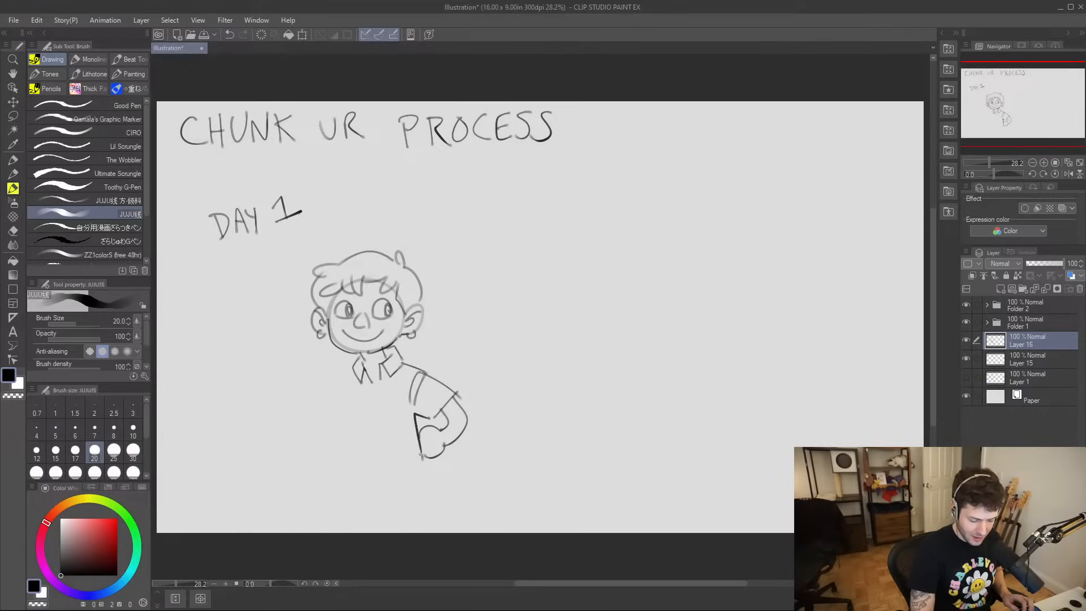
- Draw the opposite sleeve and hand-on-hip arm, and complete the shirt with its lower hem and front placket
mouse_move(352, 374)
left_mouse_down()
mouse_move(322, 396)
mouse_move(336, 424)
mouse_move(345, 414)
mouse_move(301, 440)
mouse_move(336, 453)
left_mouse_up()
mouse_move(333, 412)
left_mouse_down()
mouse_move(318, 441)
mouse_move(341, 461)
left_mouse_up()
mouse_move(349, 415)
left_mouse_down()
mouse_move(347, 467)
mouse_move(427, 458)
left_mouse_up()
key("ctrl+z")
mouse_move(346, 467)
left_mouse_down()
mouse_move(396, 478)
mouse_move(424, 462)
left_mouse_up()
mouse_move(378, 376)
left_mouse_down()
mouse_move(380, 470)
mouse_move(387, 459)
left_mouse_up()
left_click_drag(343, 393, 349, 418)
left_click_drag(342, 380, 348, 412)
- Lasso the whole character and move it up and to the right to make room for the legs, then deselect
key("k")
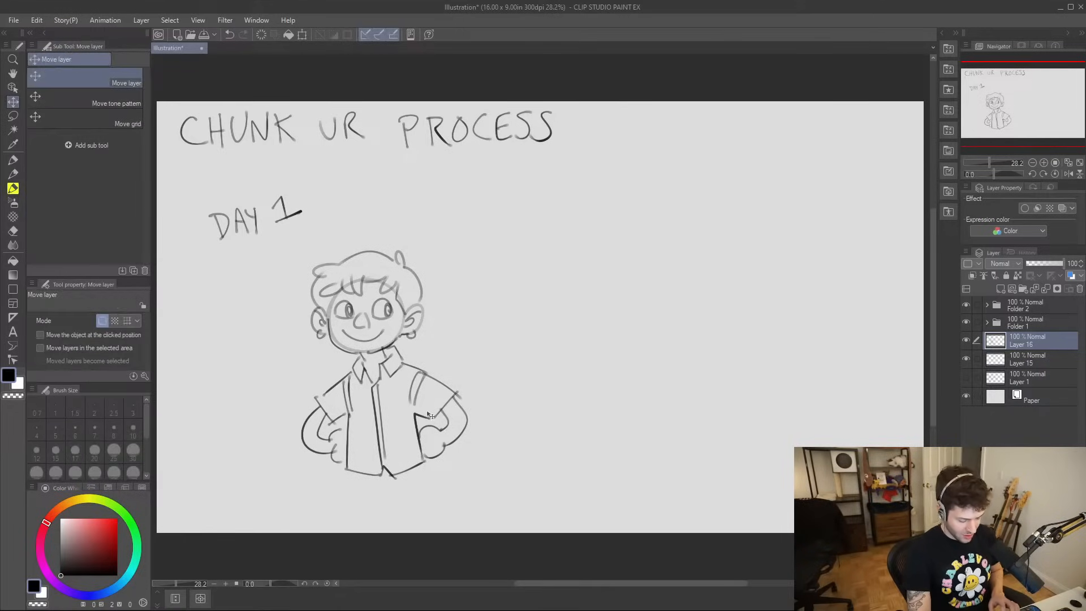
key("m")
mouse_move(461, 476)
left_mouse_down()
mouse_move(283, 462)
mouse_move(515, 322)
mouse_move(447, 487)
left_mouse_up()
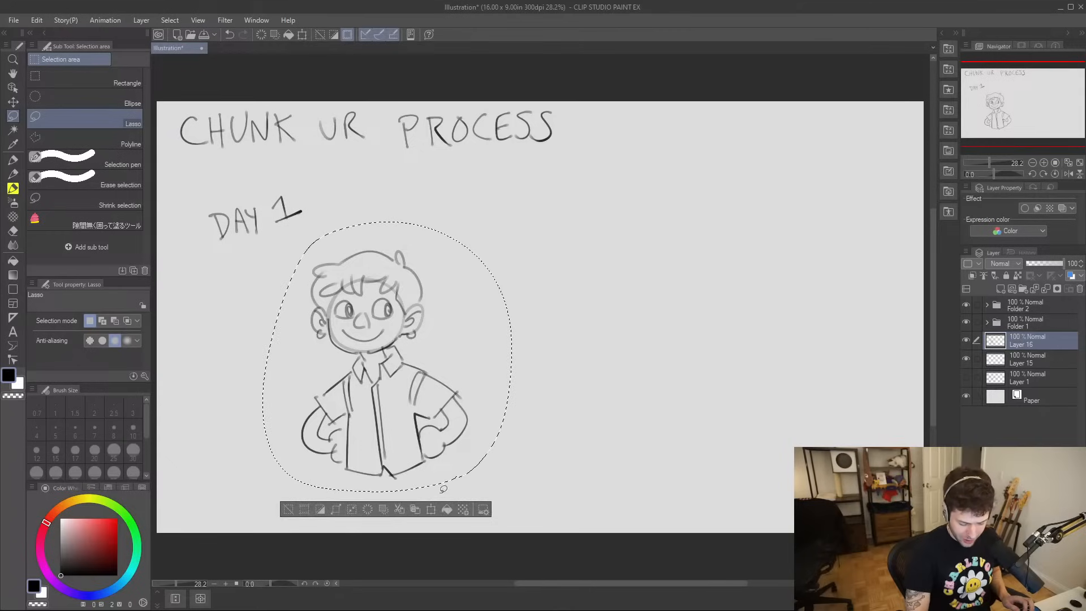
left_click(426, 505)
left_click_drag(476, 417, 529, 369)
left_click(416, 459)
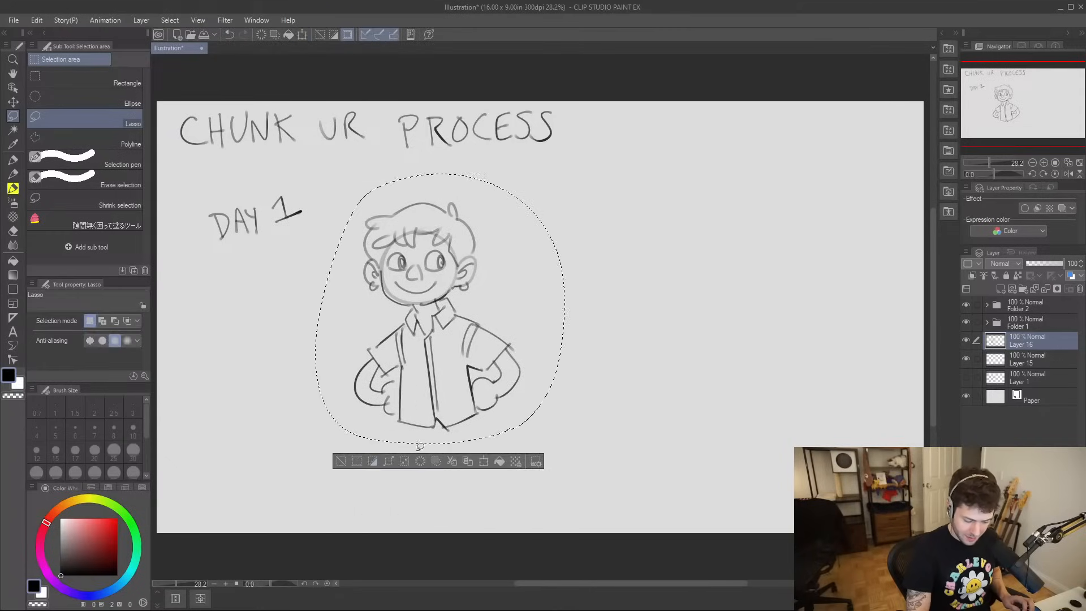
left_click(342, 456)
- Sketch the shorts below the shirt hem and two straight legs beneath them
key("b")
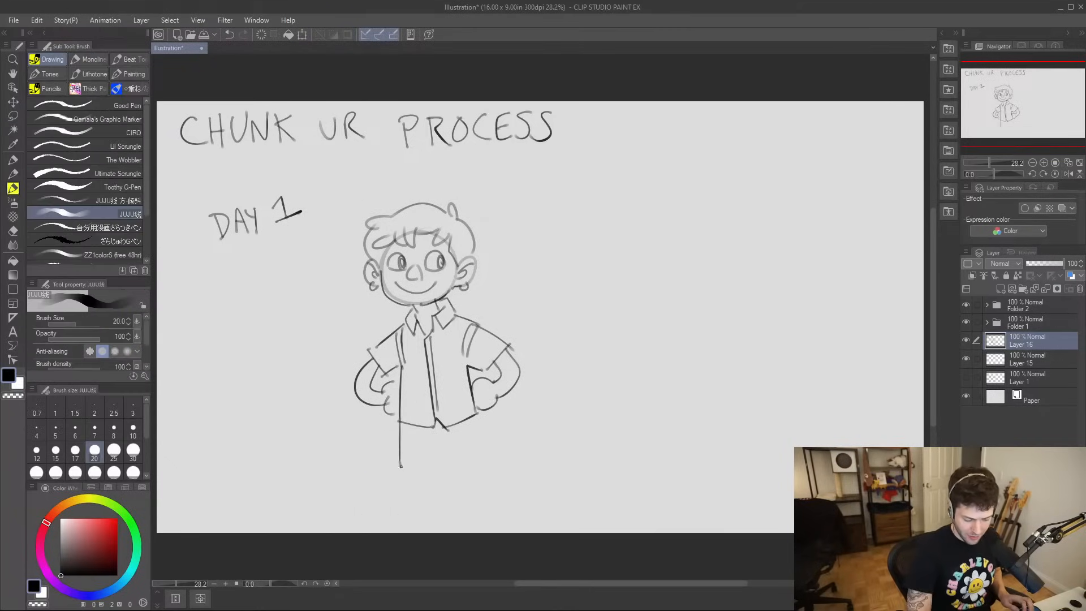
left_click_drag(401, 425, 404, 499)
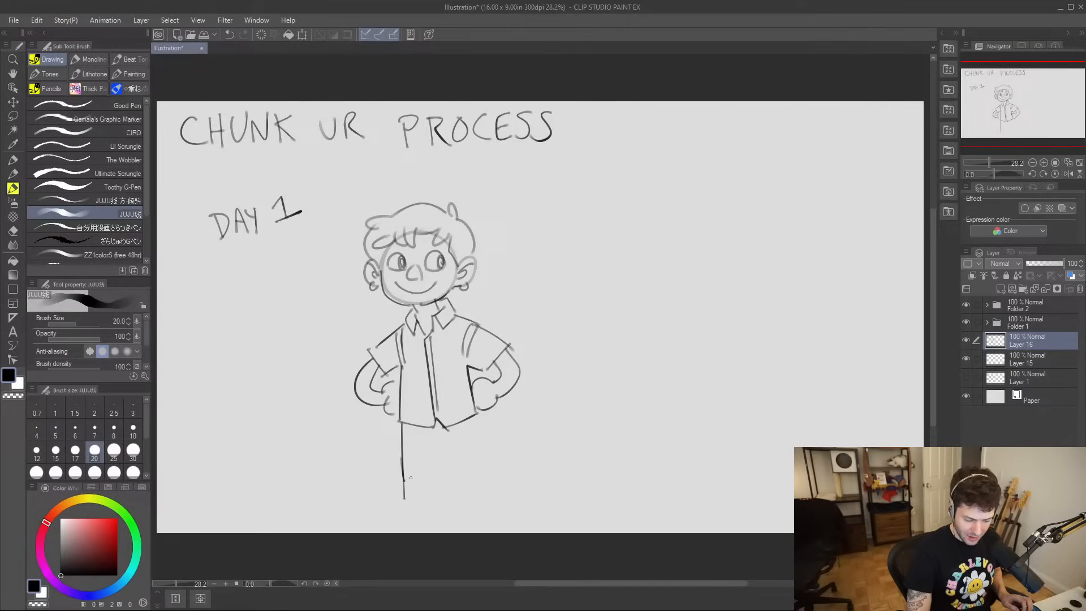
mouse_move(401, 452)
left_mouse_down()
mouse_move(480, 450)
mouse_move(476, 425)
left_mouse_up()
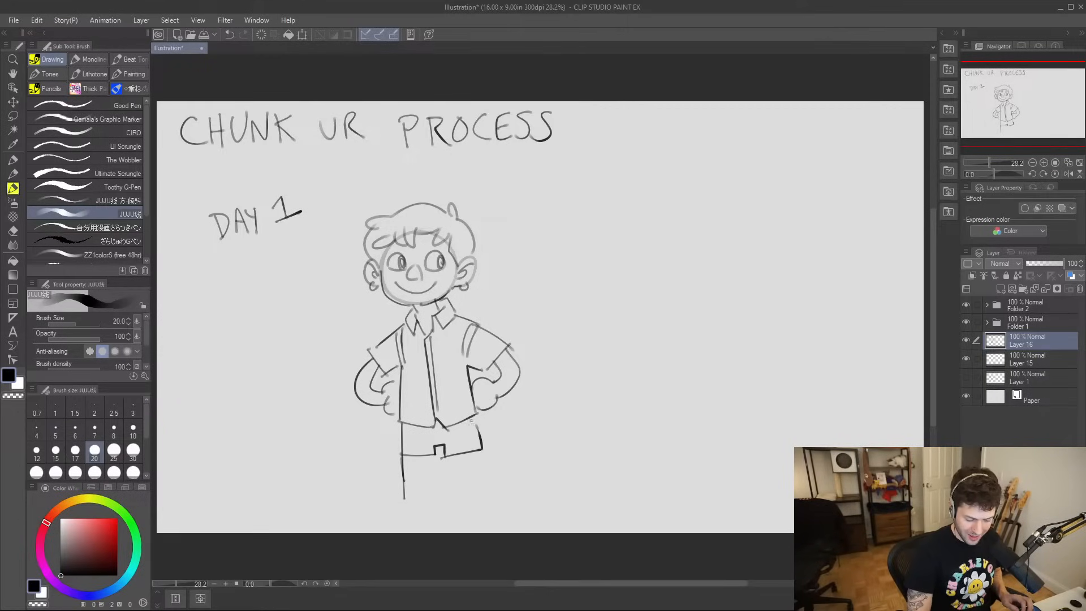
left_click_drag(416, 455, 419, 502)
left_click_drag(466, 453, 482, 497)
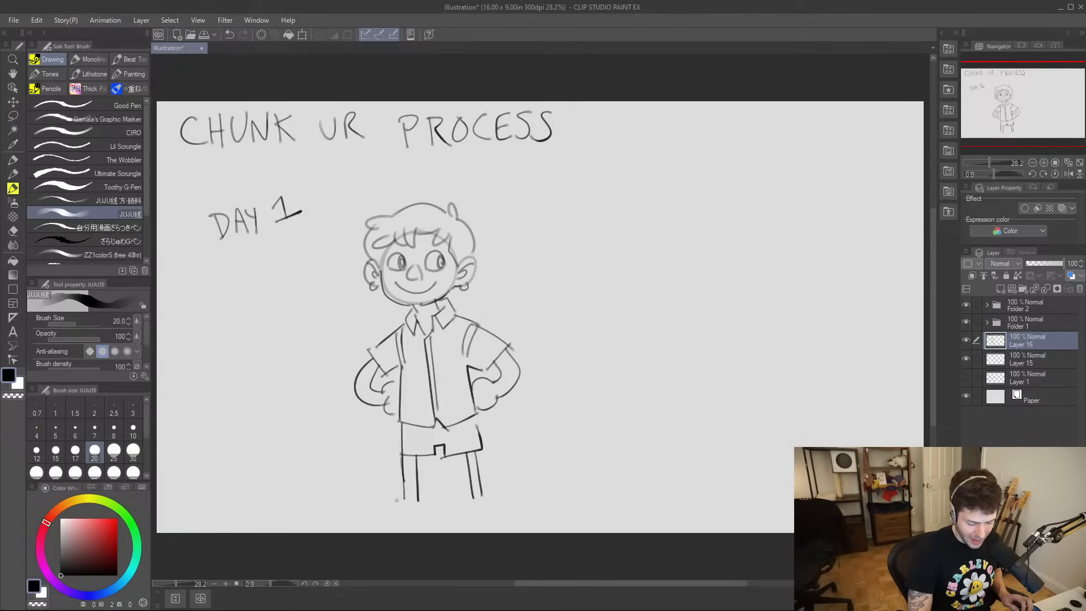
- Draw the outward-pointing shoes, add detail lines to the shorts and give the face angled eyebrows
mouse_move(403, 498)
left_mouse_down()
mouse_move(372, 516)
mouse_move(420, 510)
left_mouse_up()
mouse_move(482, 495)
left_mouse_down()
mouse_move(508, 509)
mouse_move(475, 512)
mouse_move(507, 513)
left_mouse_up()
mouse_move(403, 501)
left_mouse_down()
mouse_move(395, 494)
mouse_move(420, 505)
left_mouse_up()
mouse_move(485, 485)
left_mouse_down()
mouse_move(487, 501)
mouse_move(467, 503)
left_mouse_up()
mouse_move(430, 427)
left_mouse_down()
mouse_move(444, 444)
mouse_move(408, 441)
left_mouse_up()
left_click_drag(463, 422, 475, 432)
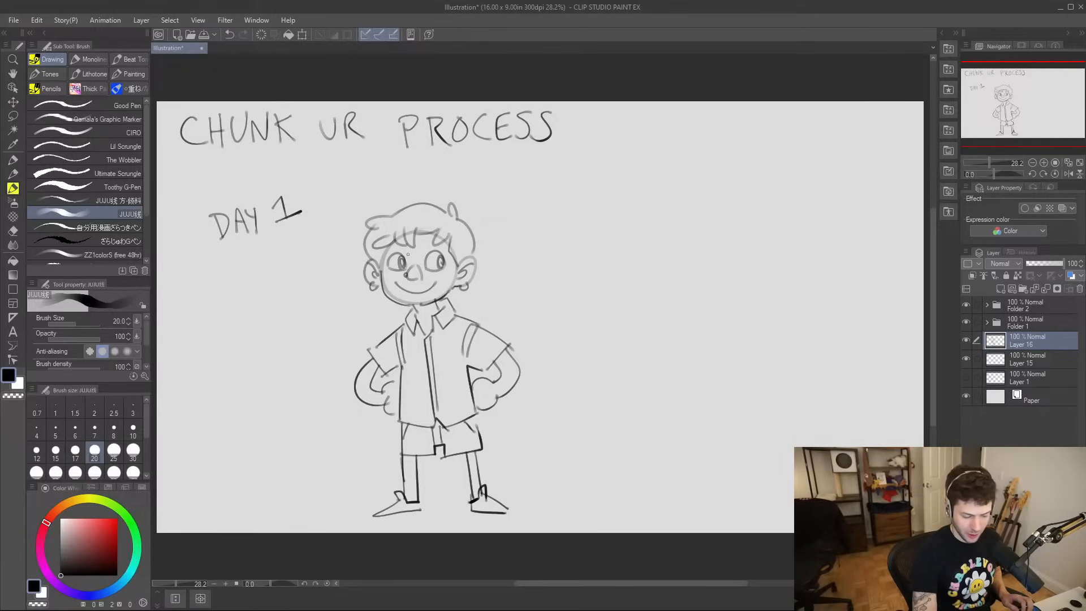
mouse_move(424, 248)
left_mouse_down()
mouse_move(436, 239)
mouse_move(403, 247)
left_mouse_up()
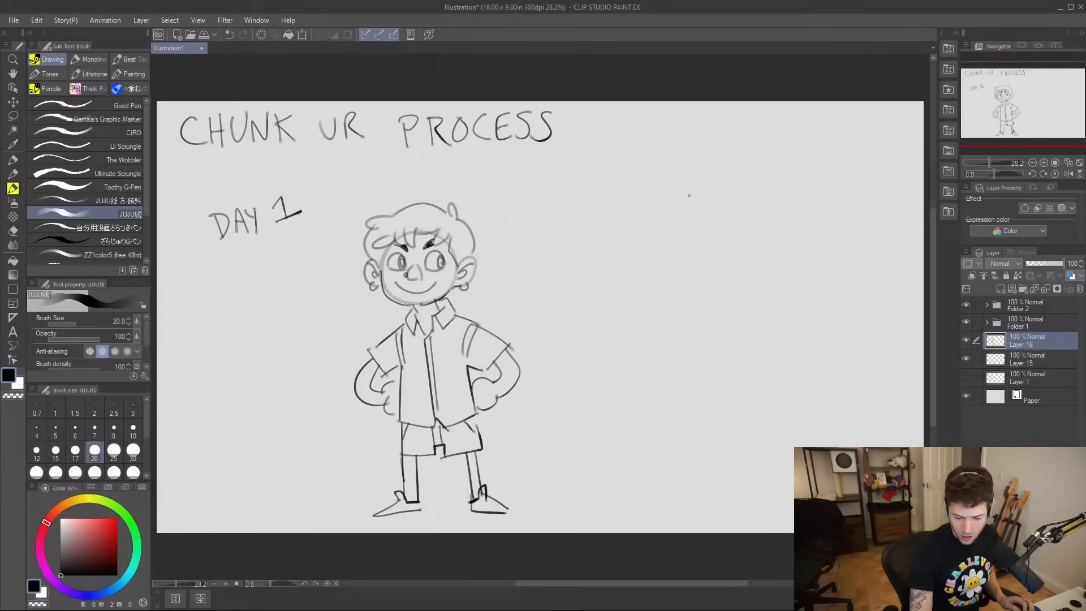
- Erase the "DAY 1" label and write "DAY 2" in its place on a new layer
key("e")
mouse_move(286, 198)
left_mouse_down()
mouse_move(340, 201)
mouse_move(291, 218)
mouse_move(272, 204)
mouse_move(253, 210)
mouse_move(212, 243)
mouse_move(233, 213)
left_mouse_up()
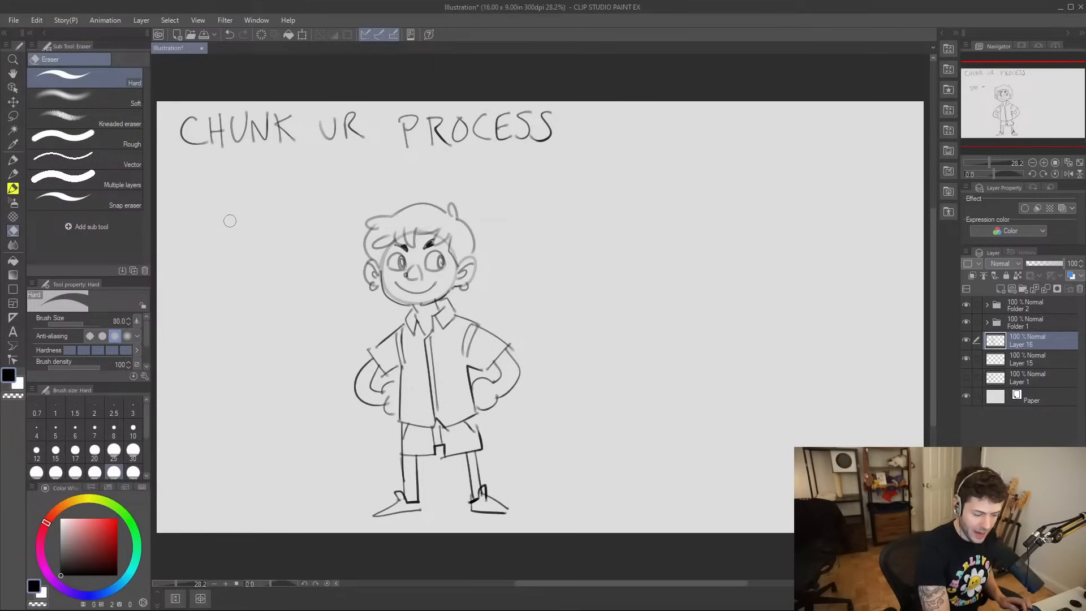
key("b")
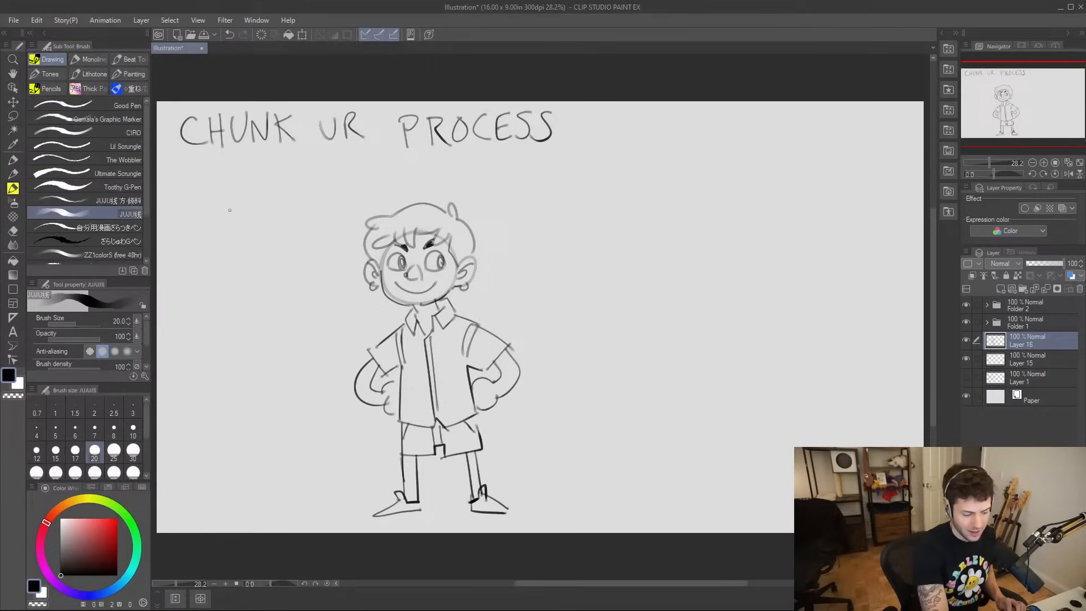
left_click(1007, 290)
mouse_move(205, 201)
left_mouse_down()
mouse_move(207, 228)
mouse_move(242, 221)
left_mouse_up()
left_click_drag(232, 214, 246, 208)
mouse_move(253, 192)
left_mouse_down()
mouse_move(254, 225)
mouse_move(291, 207)
left_mouse_up()
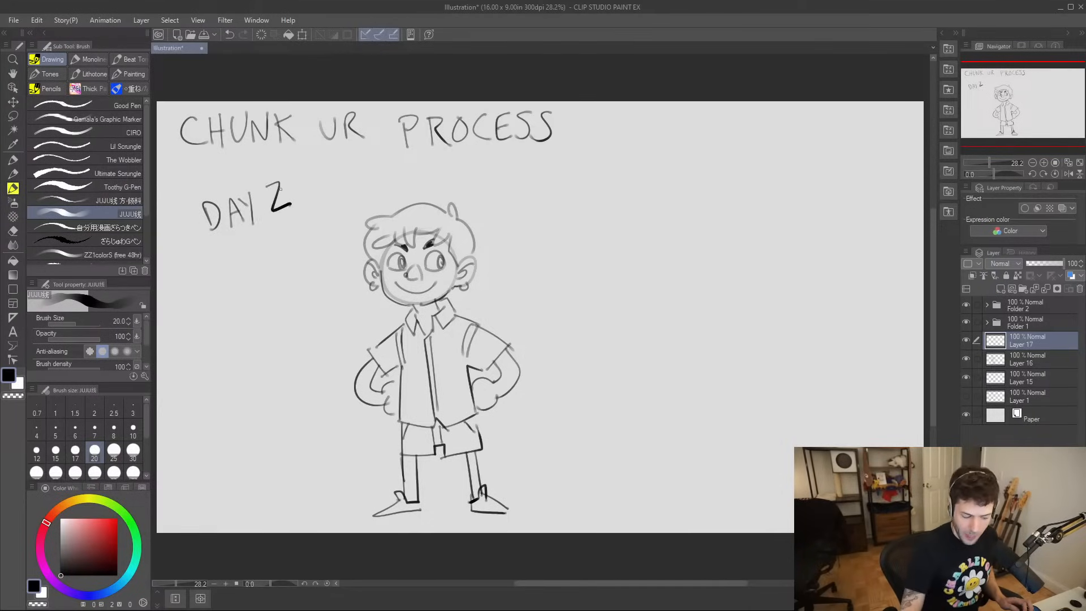
- Lower the opacity of sketch Layer 16 to 19% and make Layer 17 active for inking
left_click(1029, 360)
left_click_drag(1047, 264, 1034, 264)
left_click(1009, 343)
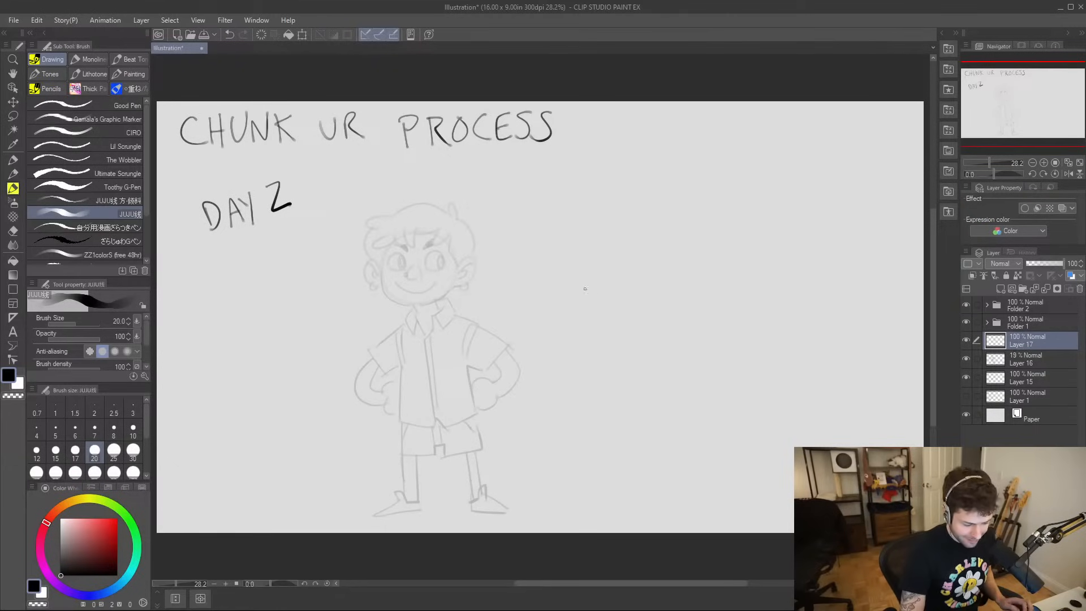
- Ink the outer hair contour over the faded sketch using the softcore painting brush at size 30
key("ctrl+space")
left_click_drag(398, 265, 429, 252)
left_click_drag(514, 291, 594, 349)
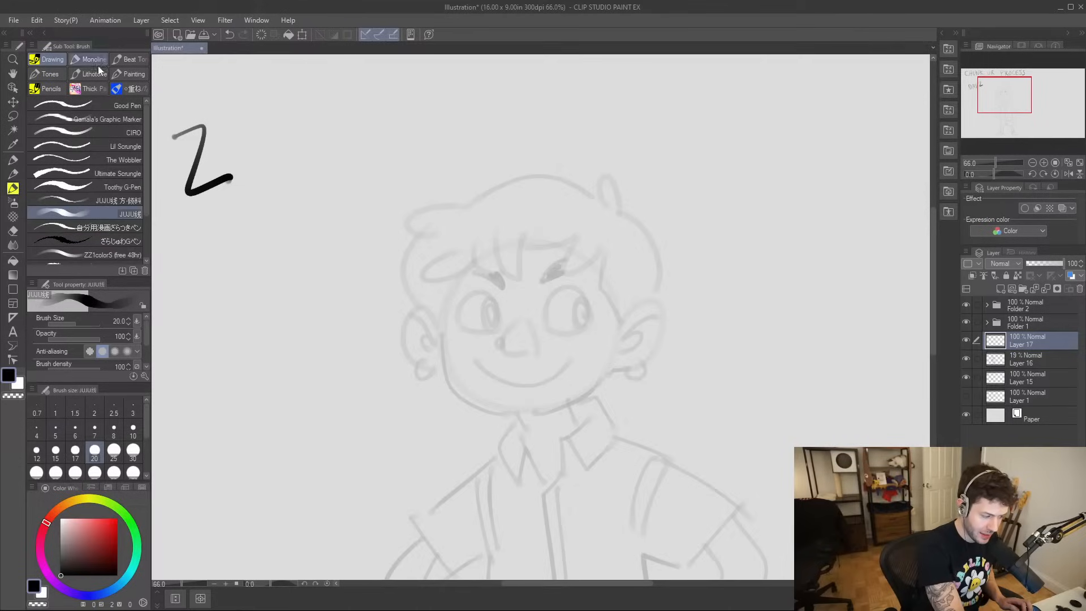
left_click(128, 74)
left_click_drag(649, 301, 658, 272)
key("ctrl+z")
key("bracketright")
key("bracketright")
key("bracketright")
key("bracketright")
key("bracketright")
key("bracketright")
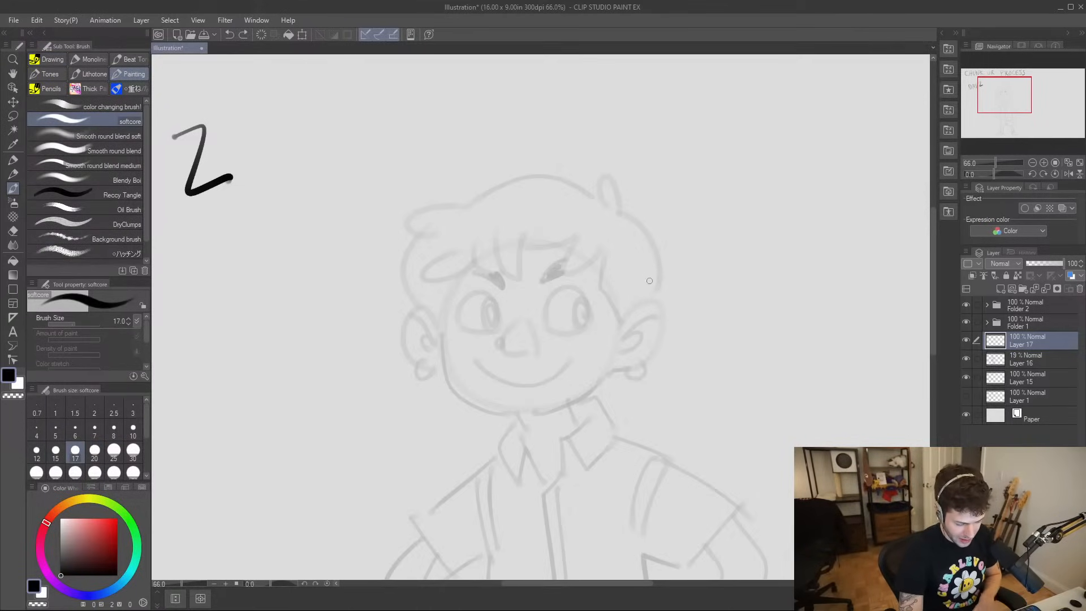
mouse_move(655, 298)
left_mouse_down()
mouse_move(652, 245)
mouse_move(662, 283)
mouse_move(623, 190)
mouse_move(561, 144)
mouse_move(389, 178)
mouse_move(311, 221)
mouse_move(367, 210)
mouse_move(300, 305)
mouse_move(323, 317)
mouse_move(343, 412)
left_mouse_up()
key("ctrl+z")
key("ctrl+space")
key("ctrl+z")
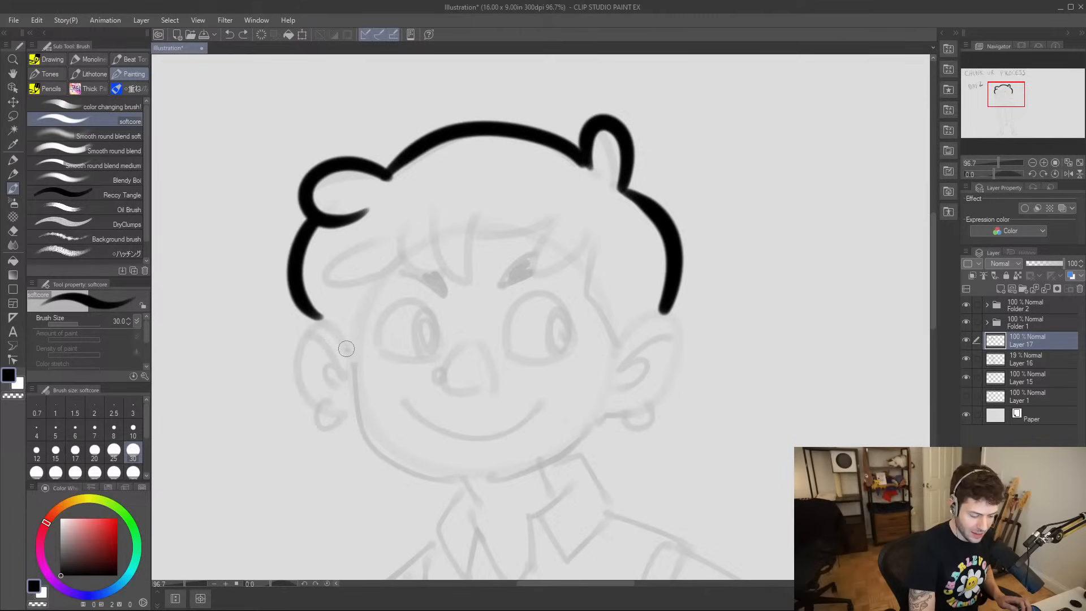
- Ink the face and jaw contour, both outer ears and the two short neck lines over the sketch
left_click_drag(346, 348, 350, 413)
left_click_drag(309, 306, 325, 324)
mouse_move(619, 339)
left_mouse_down()
mouse_move(641, 318)
mouse_move(607, 415)
left_mouse_up()
left_click_drag(569, 382, 596, 205)
mouse_move(628, 243)
left_mouse_down()
mouse_move(528, 295)
mouse_move(374, 151)
left_mouse_up()
left_click_drag(652, 332, 620, 267)
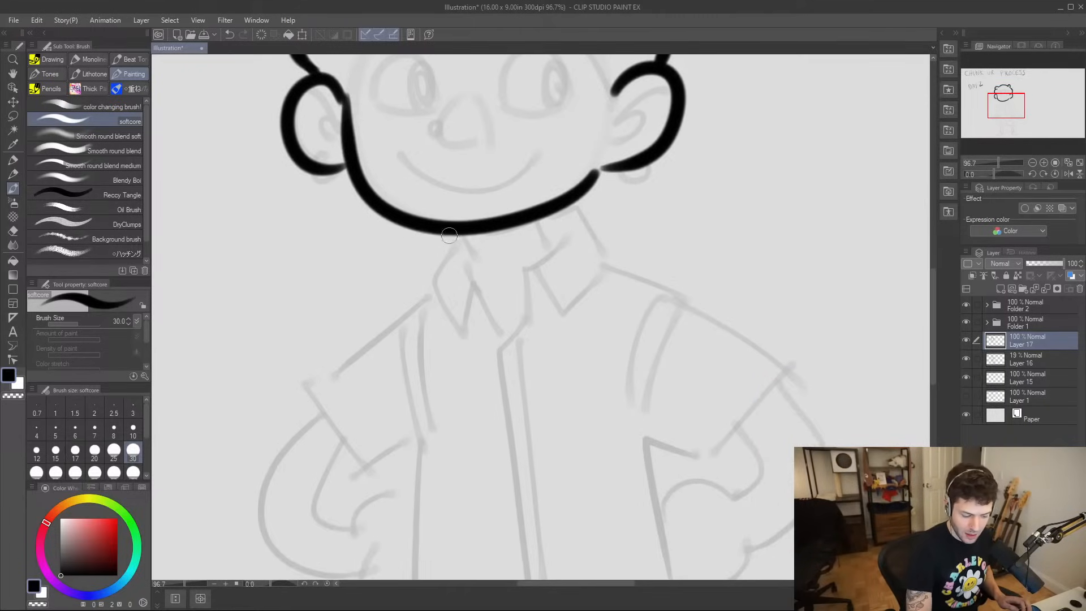
left_click_drag(458, 234, 480, 276)
left_click_drag(540, 218, 552, 246)
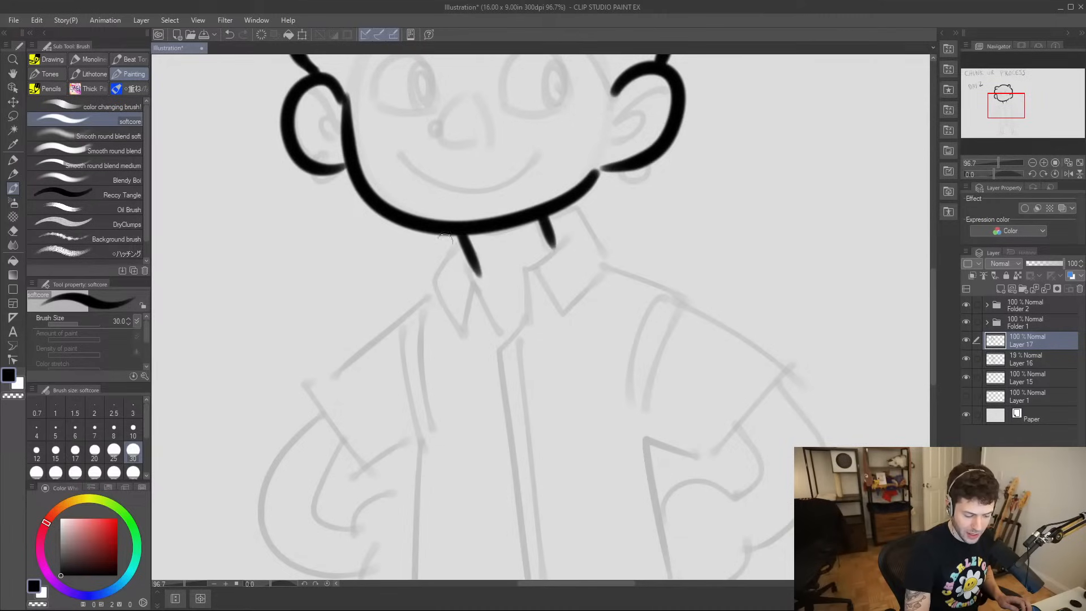
- Ink the collar points, shoulders, short sleeves and shirt body down to the notched hem over the faded sketch
mouse_move(465, 233)
left_mouse_down()
mouse_move(436, 282)
mouse_move(459, 324)
left_mouse_up()
mouse_move(568, 208)
left_mouse_down()
mouse_move(608, 260)
mouse_move(565, 314)
mouse_move(586, 185)
left_mouse_up()
mouse_move(465, 165)
left_mouse_down()
mouse_move(339, 283)
mouse_move(368, 356)
mouse_move(444, 311)
left_mouse_up()
mouse_move(471, 312)
left_mouse_down()
mouse_move(461, 210)
mouse_move(416, 402)
mouse_move(559, 428)
mouse_move(549, 384)
mouse_move(568, 426)
mouse_move(694, 383)
left_mouse_up()
mouse_move(694, 382)
left_mouse_down()
mouse_move(589, 432)
mouse_move(538, 474)
mouse_move(502, 291)
mouse_move(546, 321)
mouse_move(564, 319)
mouse_move(645, 229)
mouse_move(526, 152)
mouse_move(457, 123)
left_mouse_up()
key("e")
left_click_drag(498, 278, 514, 282)
left_click_drag(558, 360, 689, 297)
mouse_move(369, 416)
left_mouse_down()
mouse_move(391, 461)
mouse_move(380, 449)
left_mouse_up()
key("ctrl+z")
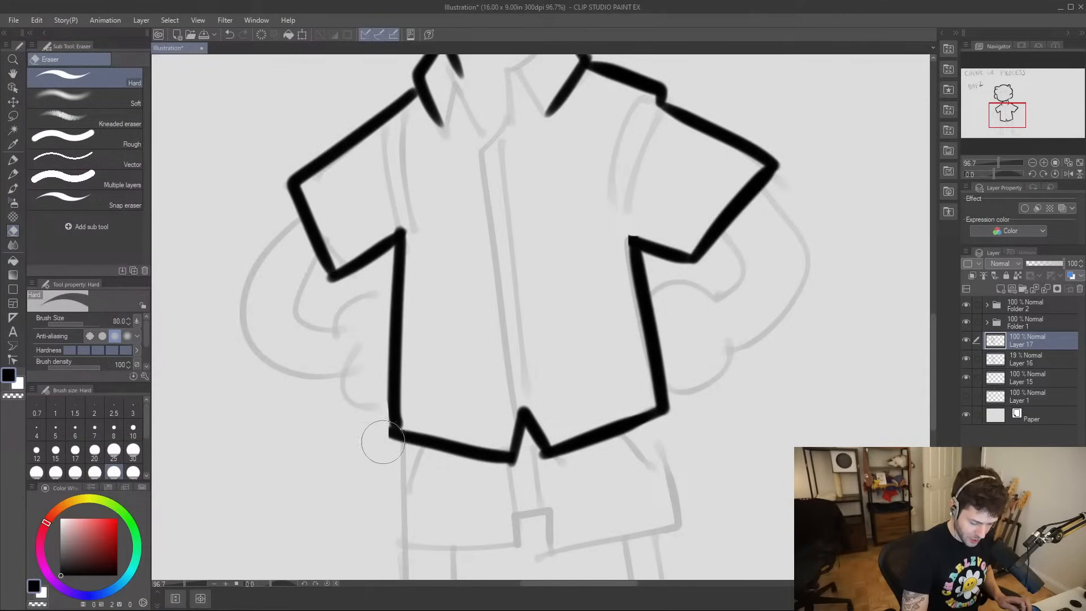
left_click_drag(700, 350, 721, 356)
- Ink both bent arms and the hands resting on the hips over the sketch with the softcore brush
key("b")
mouse_move(318, 212)
left_mouse_down()
mouse_move(272, 270)
mouse_move(345, 386)
left_mouse_up()
mouse_move(340, 252)
left_mouse_down()
mouse_move(355, 339)
mouse_move(412, 310)
left_mouse_up()
left_click_drag(720, 337, 646, 362)
mouse_move(667, 269)
left_mouse_down()
mouse_move(695, 295)
mouse_move(662, 334)
left_mouse_up()
mouse_move(710, 218)
left_mouse_down()
mouse_move(741, 295)
mouse_move(675, 377)
left_mouse_up()
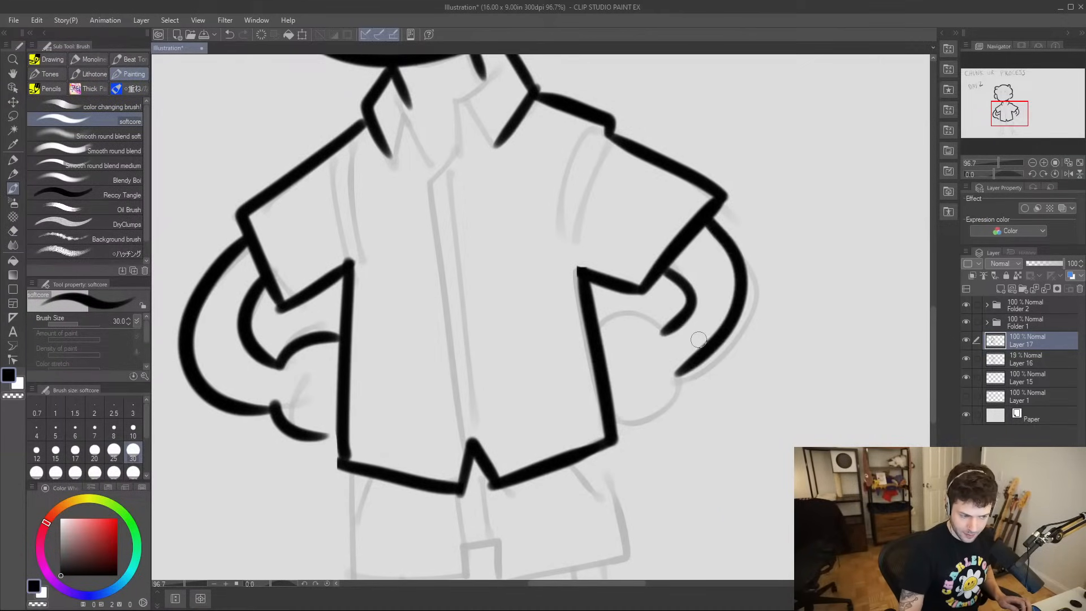
key("ctrl+z")
mouse_move(707, 220)
left_mouse_down()
mouse_move(719, 237)
mouse_move(673, 383)
left_mouse_up()
left_click_drag(664, 329, 601, 322)
left_click_drag(678, 376, 617, 428)
- Ink the shorts below the shirt hem, including the small notch between the legs and both outer sides
scroll(613, 413, "down", 5)
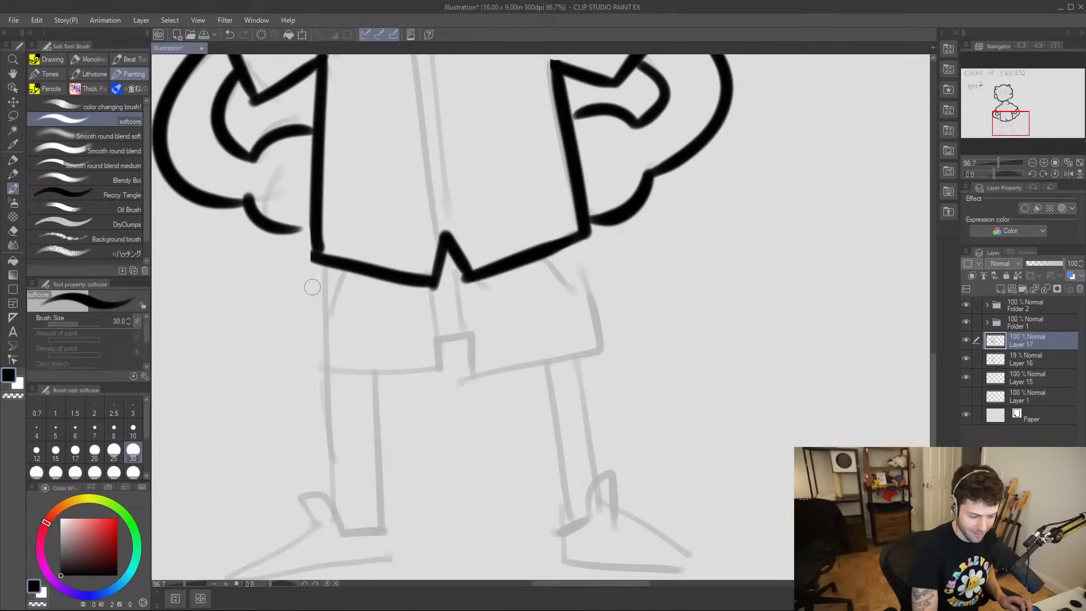
mouse_move(319, 263)
left_mouse_down()
mouse_move(342, 373)
mouse_move(444, 370)
mouse_move(436, 342)
mouse_move(467, 340)
left_mouse_up()
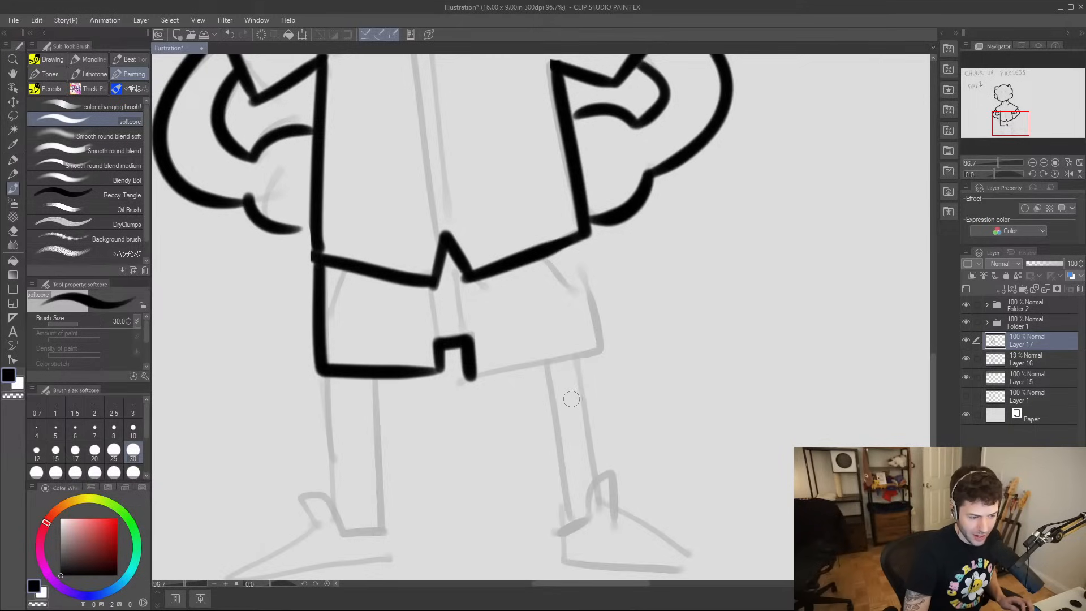
left_click_drag(469, 374, 618, 355)
key("ctrl+z")
left_click_drag(469, 374, 603, 353)
mouse_move(578, 238)
left_mouse_down()
mouse_move(603, 353)
mouse_move(618, 350)
mouse_move(638, 267)
left_mouse_up()
key("e")
key("ctrl+z")
key("b")
- Ink both legs, the left shoe and the rounded ankle loop of the right shoe
left_click_drag(344, 271, 348, 403)
mouse_move(390, 272)
left_mouse_down()
mouse_move(394, 327)
mouse_move(363, 427)
mouse_move(327, 392)
mouse_move(331, 422)
mouse_move(257, 467)
mouse_move(402, 464)
mouse_move(399, 417)
left_mouse_up()
mouse_move(604, 417)
left_mouse_down()
mouse_move(645, 385)
mouse_move(637, 418)
left_mouse_up()
left_click_drag(563, 265, 587, 413)
left_click_drag(591, 261, 612, 367)
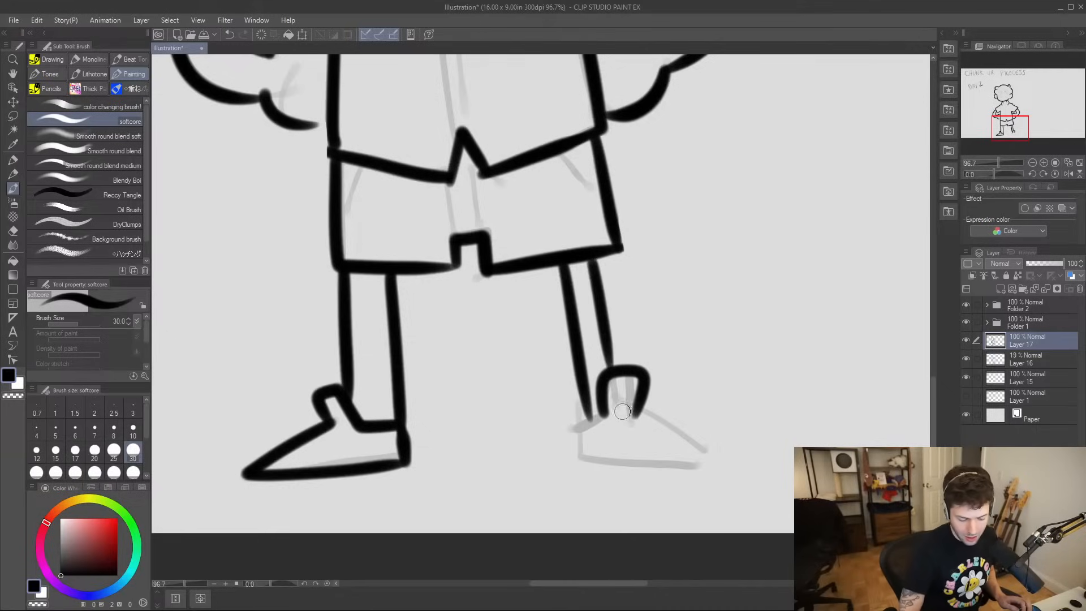
- Undo the right leg's two lines and redraw them between the shorts and the shoe
key("ctrl+z")
key("ctrl+z")
left_click_drag(559, 265, 577, 428)
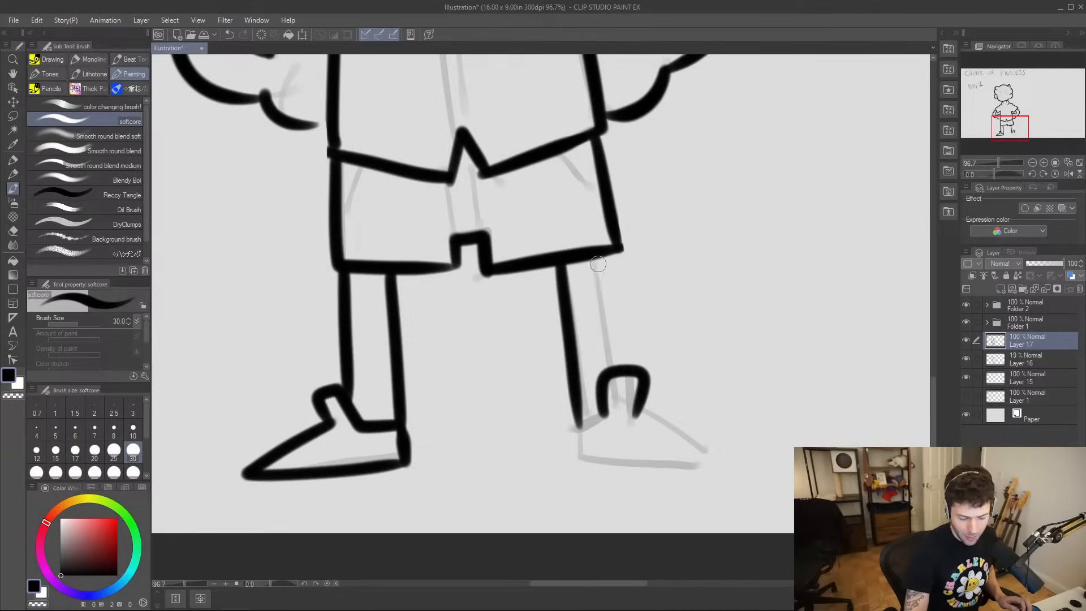
left_click_drag(594, 260, 619, 362)
key("ctrl+z")
left_click_drag(594, 262, 618, 365)
- Ink the right shoe's upper and sole, and trim the overshooting ink at its toe
mouse_move(606, 416)
left_mouse_down()
mouse_move(586, 471)
mouse_move(637, 412)
mouse_move(712, 469)
left_mouse_up()
left_click_drag(583, 471, 715, 471)
key("e")
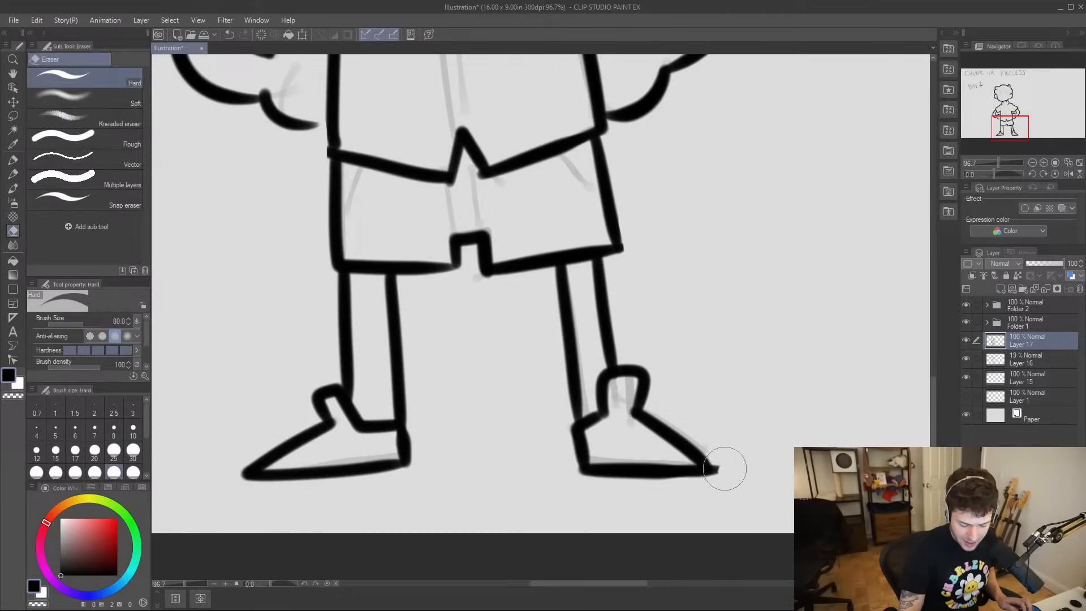
key("b")
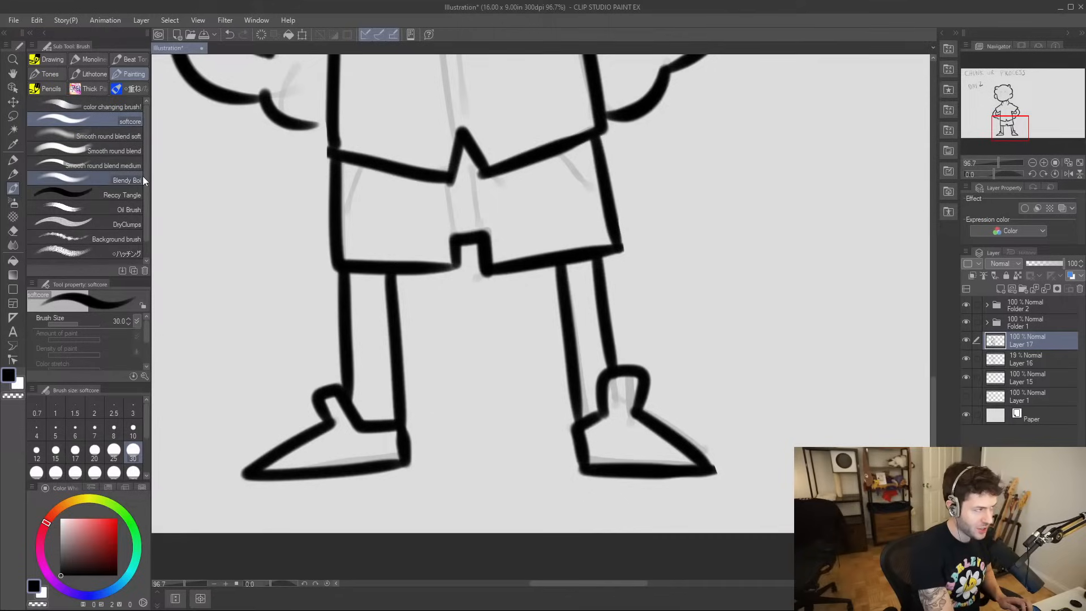
- Extend the left hand's lower line to the shirt and erase the bump where the forearm meets the hand
scroll(667, 320, "down", 2)
scroll(651, 317, "down", 3)
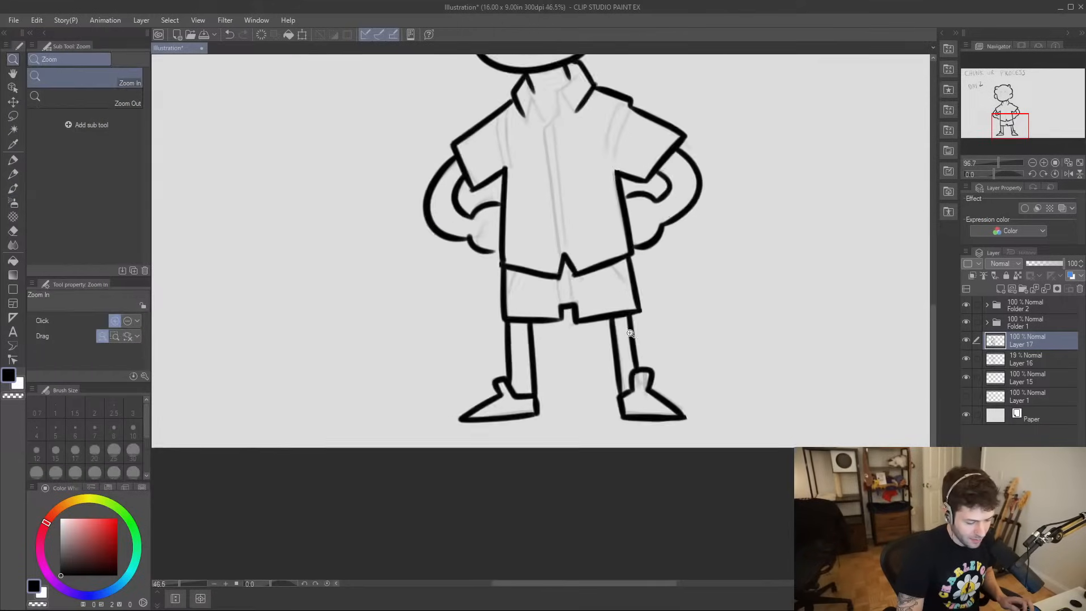
left_click_drag(653, 345, 588, 390)
scroll(447, 390, "up", 3)
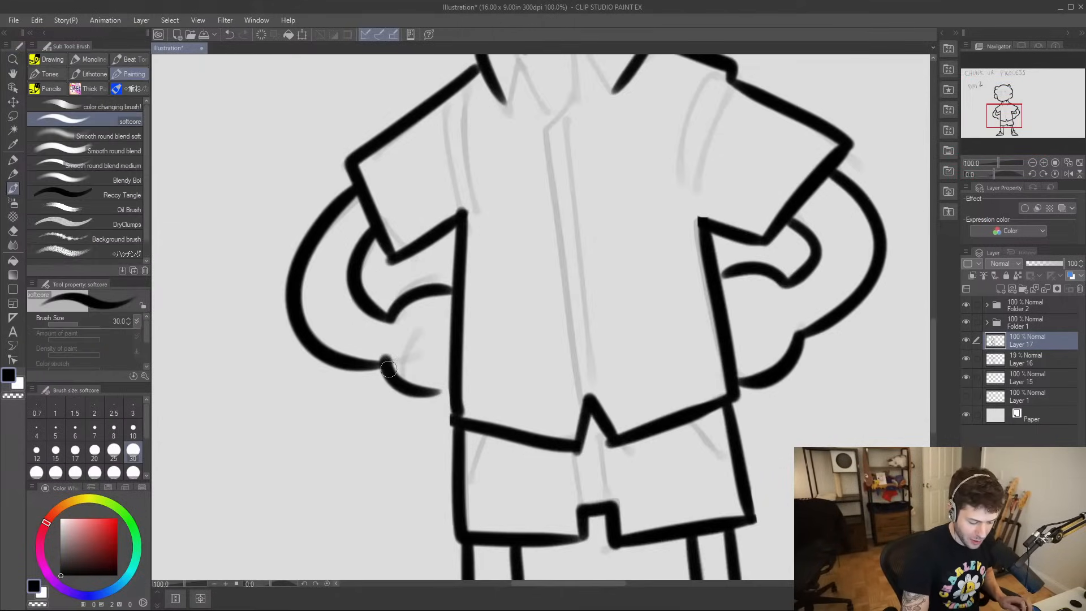
key("e")
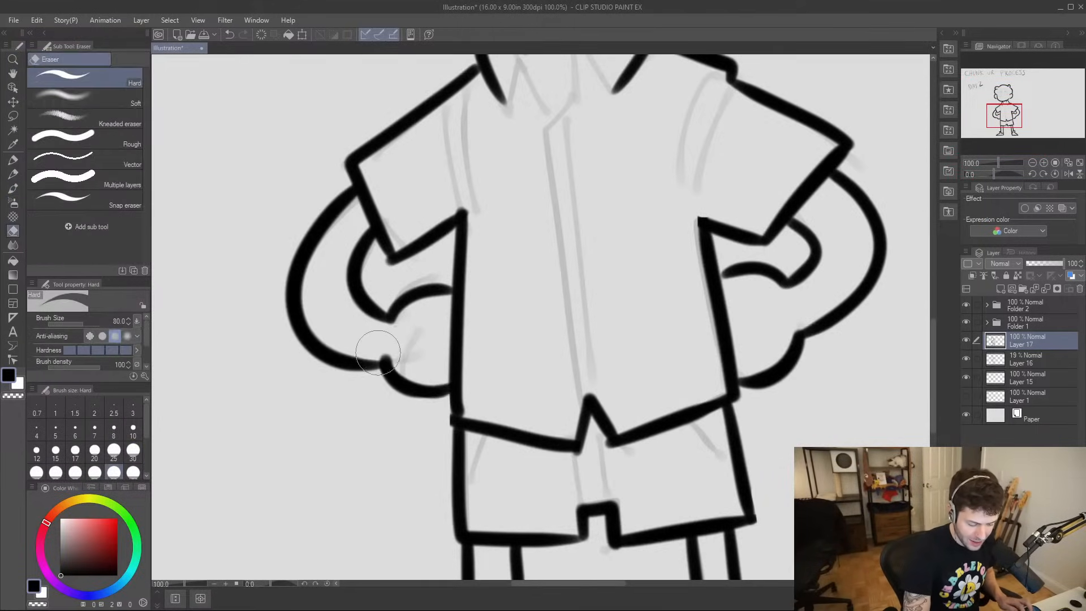
left_click_drag(676, 398, 641, 335)
- Reduce the hard eraser to size 20 and sharpen the notch in the shirt hem
key("bracketleft")
key("bracketleft")
key("bracketleft")
key("bracketleft")
key("bracketleft")
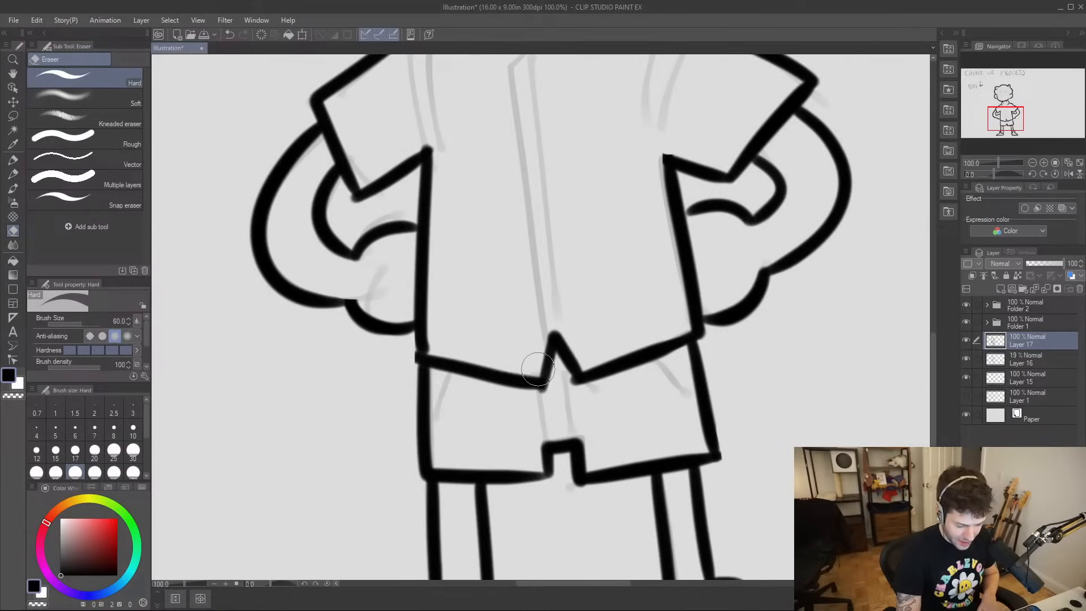
key("bracketleft")
key("bracketleft")
mouse_move(534, 369)
left_mouse_down()
mouse_move(550, 300)
mouse_move(558, 335)
mouse_move(548, 324)
mouse_move(580, 364)
mouse_move(572, 343)
left_mouse_up()
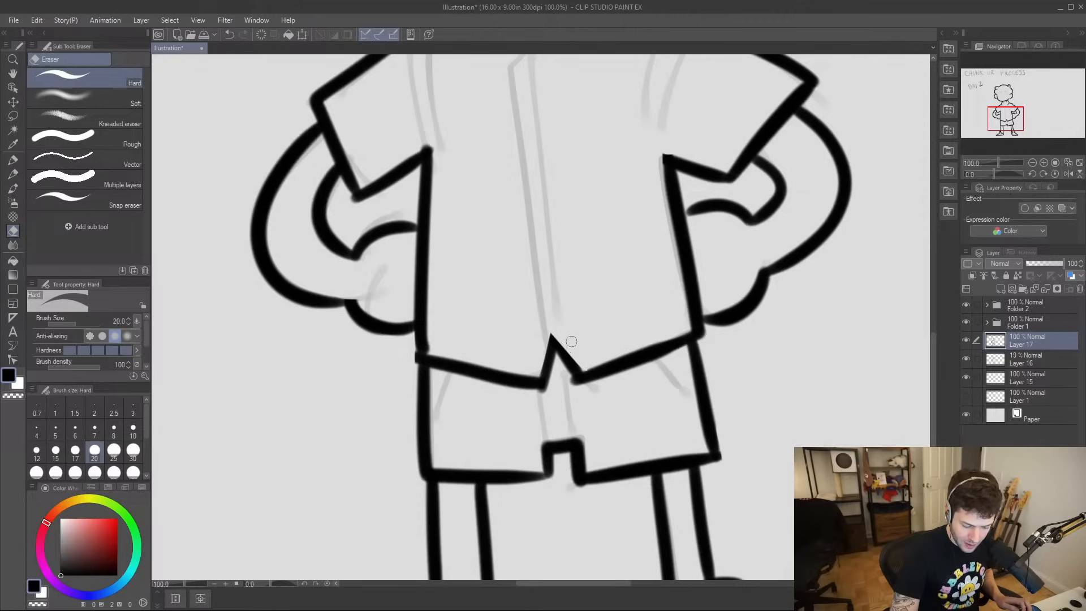
- Join the right hand's upper line to the shirt and clean up rough ink edges around the right shoulder and collar
left_click_drag(760, 291, 666, 384)
key("b")
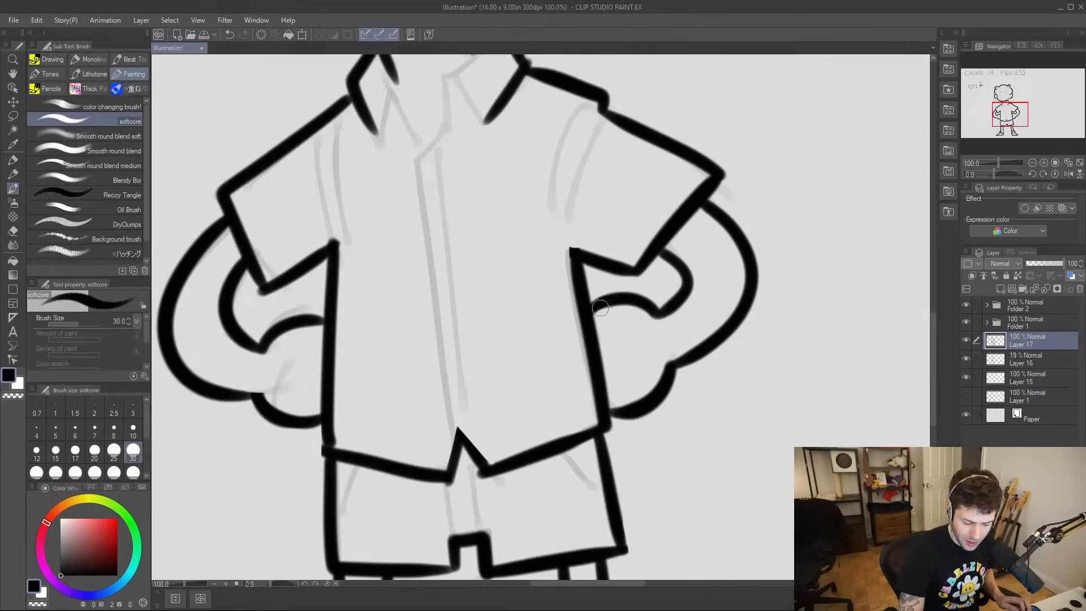
key("e")
left_click_drag(610, 221, 572, 353)
left_click_drag(559, 232, 557, 234)
left_click_drag(561, 271, 621, 321)
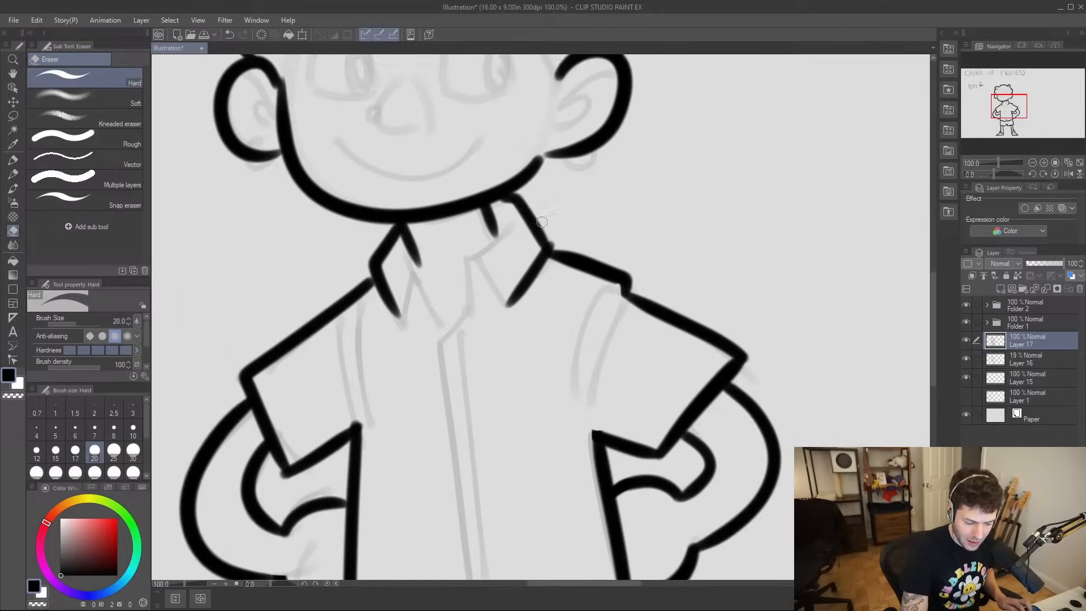
mouse_move(545, 226)
left_mouse_down()
mouse_move(594, 315)
mouse_move(627, 420)
left_mouse_up()
- Reduce the softcore brush to size 15 and ink the right ear's inner folds and hanging earring
key("b")
left_click_drag(637, 271, 619, 246)
left_click_drag(572, 184, 591, 223)
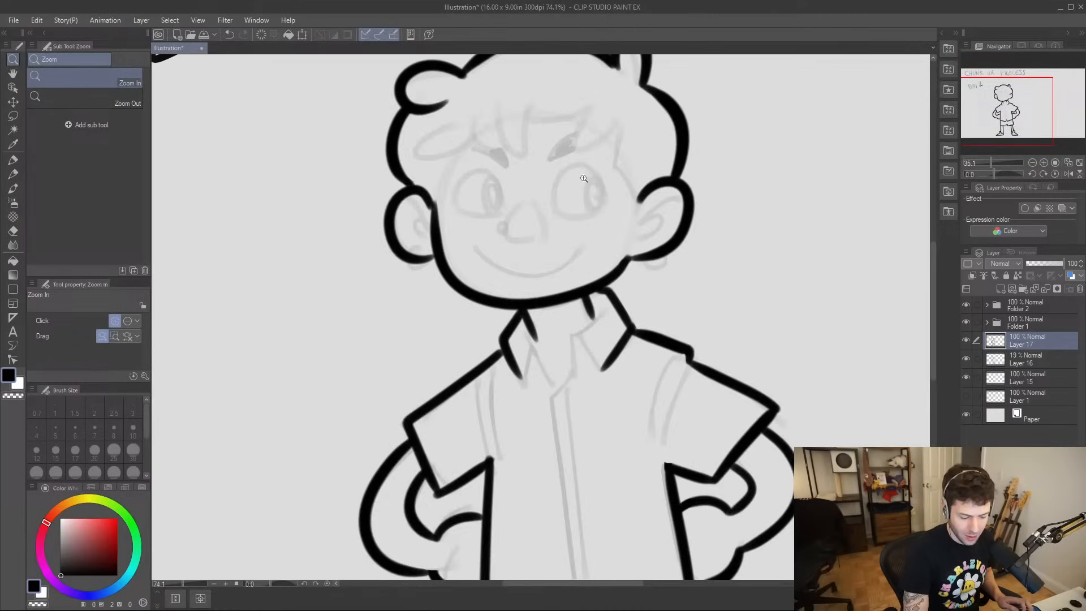
key("bracketleft")
key("bracketleft")
key("bracketleft")
key("bracketleft")
left_click_drag(580, 261, 597, 200)
left_click_drag(646, 256, 640, 341)
key("ctrl+z")
key("ctrl+space")
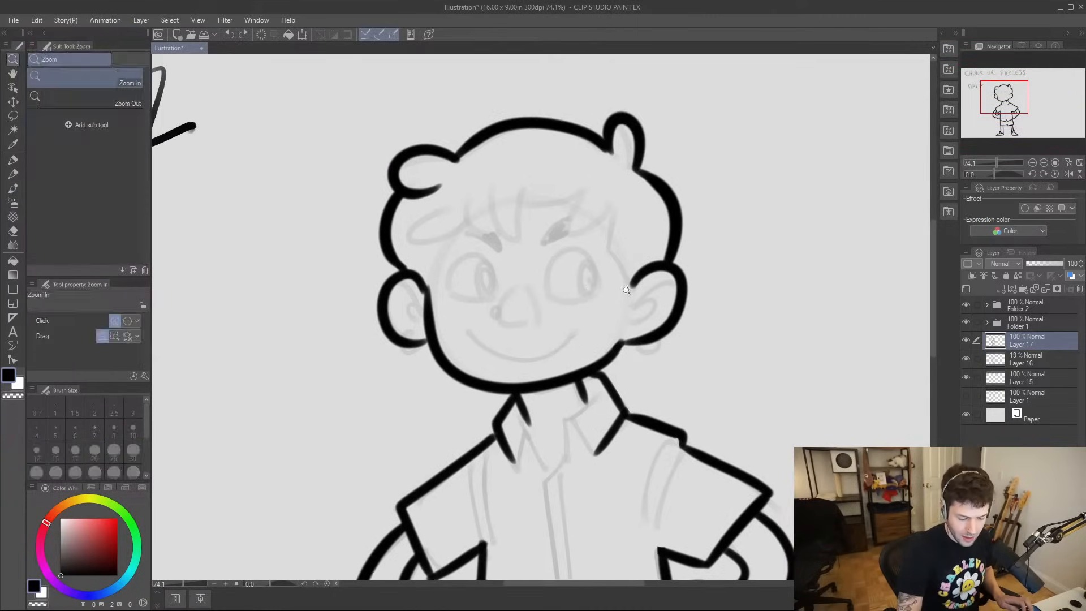
left_click(627, 290)
mouse_move(706, 270)
left_mouse_down()
mouse_move(645, 320)
mouse_move(654, 355)
mouse_move(637, 356)
mouse_move(664, 403)
mouse_move(656, 369)
left_mouse_up()
- Ink the pointed fringe strands across the forehead and the hairline down the sides of the face
mouse_move(621, 246)
left_mouse_down()
mouse_move(667, 316)
mouse_move(648, 215)
mouse_move(599, 170)
mouse_move(569, 195)
mouse_move(483, 175)
mouse_move(465, 265)
left_mouse_up()
mouse_move(428, 167)
left_mouse_down()
mouse_move(469, 263)
mouse_move(398, 244)
left_mouse_up()
mouse_move(374, 169)
left_mouse_down()
mouse_move(396, 249)
mouse_move(346, 260)
mouse_move(340, 194)
left_mouse_up()
mouse_move(313, 405)
left_mouse_down()
mouse_move(313, 342)
mouse_move(337, 255)
left_mouse_up()
- Taper the upper ends of the fringe strands to sharp points with the hard eraser
key("e")
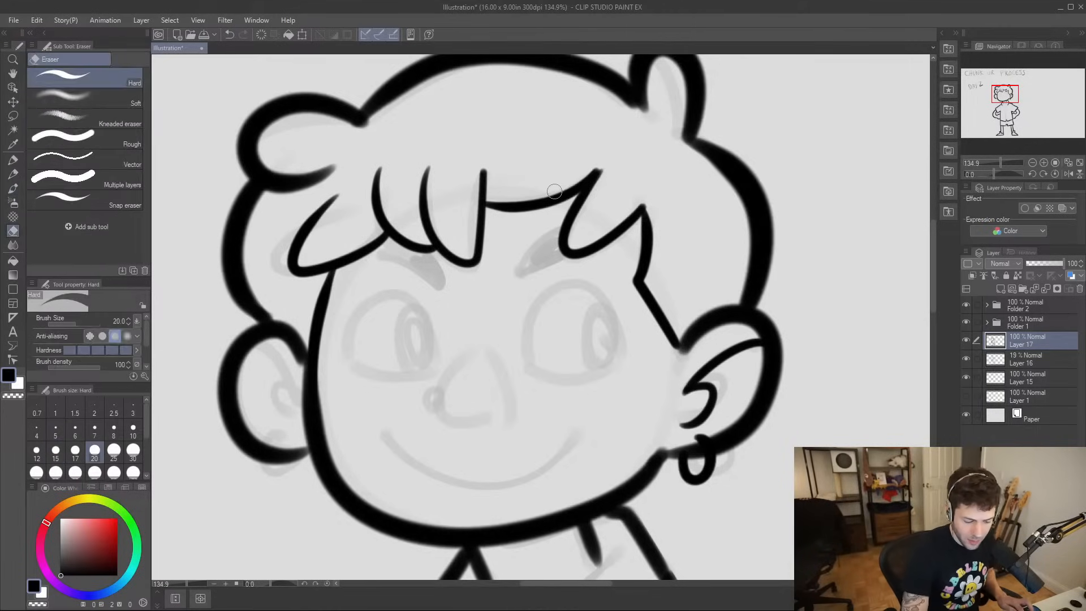
left_click_drag(588, 175, 597, 194)
left_click_drag(476, 203, 485, 158)
key("ctrl+z")
left_click_drag(472, 247, 483, 148)
left_click_drag(441, 233, 437, 156)
left_click_drag(392, 220, 402, 137)
left_click_drag(302, 258, 338, 193)
key("ctrl+z")
left_click_drag(303, 249, 338, 195)
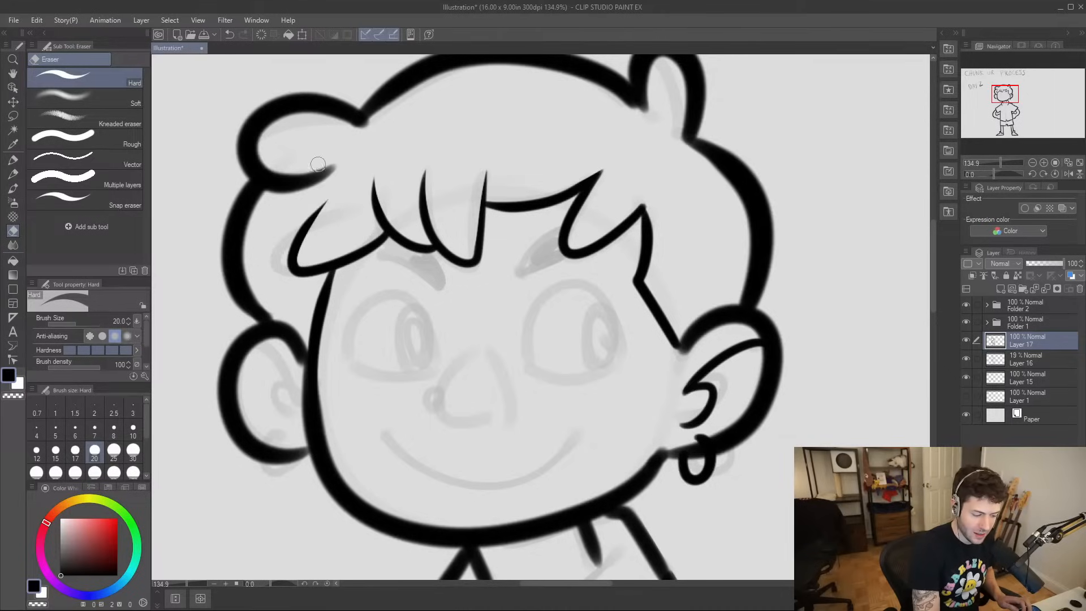
- Thin the lower line of the left hair tuft with the eraser so its inner end tapers
left_click_drag(259, 155, 339, 164)
key("ctrl+z")
left_click_drag(263, 151, 348, 161)
key("ctrl+z")
mouse_move(263, 155)
left_mouse_down()
mouse_move(308, 174)
mouse_move(340, 163)
left_mouse_up()
key("ctrl+space")
left_click_drag(496, 169, 390, 181)
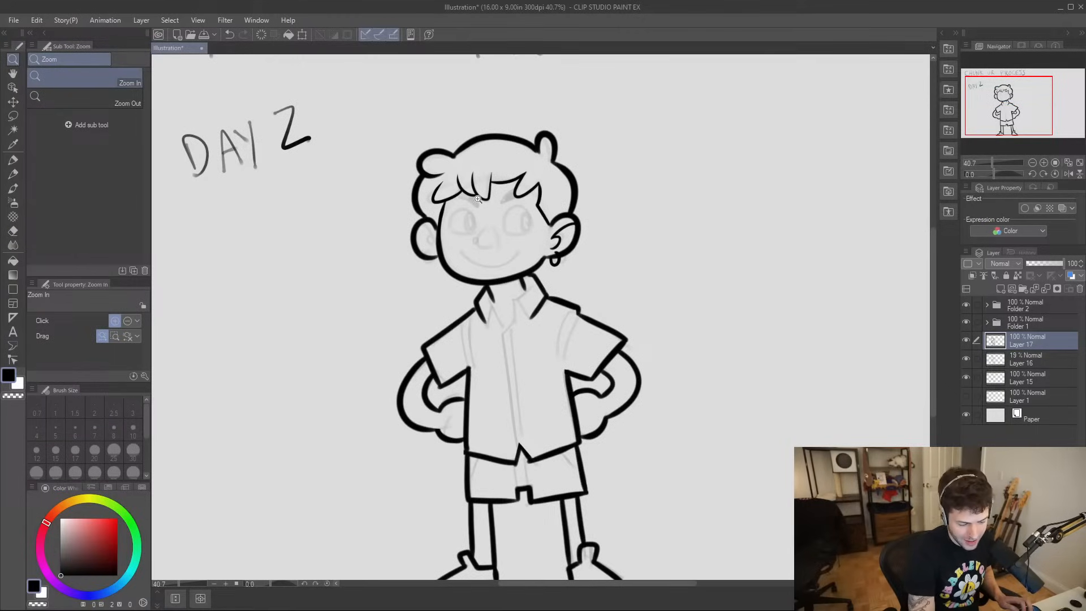
- Ink the left ear's inner folds and small earring with the softcore brush at size 15
left_click_drag(441, 205, 485, 207)
key("ctrl+space")
left_click_drag(418, 230, 390, 227)
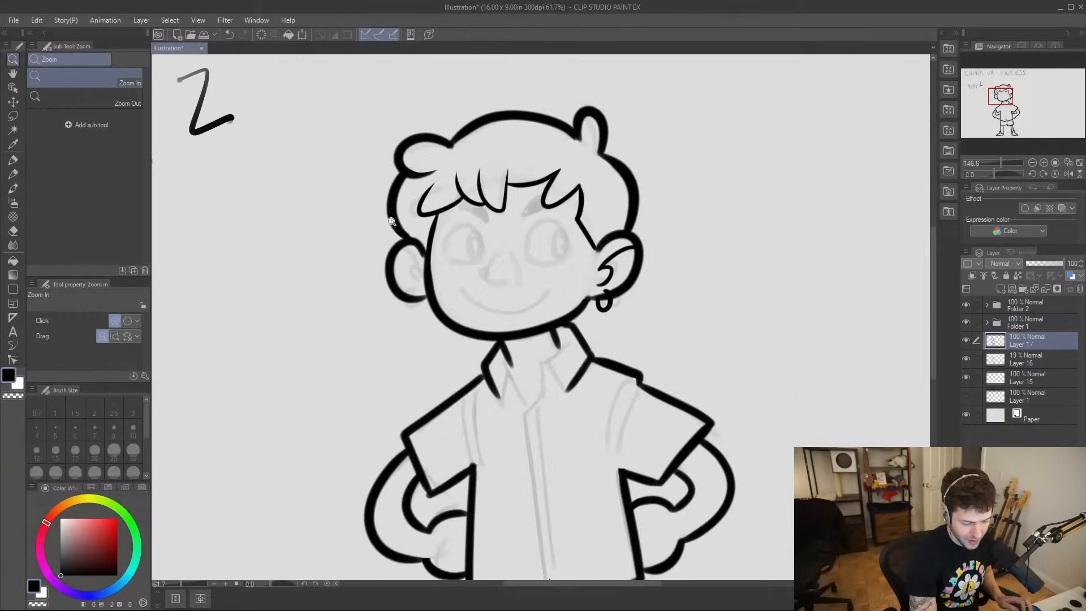
left_click(337, 211)
left_click(381, 303)
left_click(361, 294)
scroll(361, 294, "down", 3)
scroll(360, 293, "up", 2)
mouse_move(433, 349)
left_mouse_down()
mouse_move(403, 332)
mouse_move(408, 360)
left_mouse_up()
mouse_move(421, 408)
left_mouse_down()
mouse_move(410, 432)
mouse_move(416, 381)
left_mouse_up()
key("ctrl+z")
- Ink both sides of the nose and the small ring beside the nostril
left_click_drag(601, 377, 473, 400)
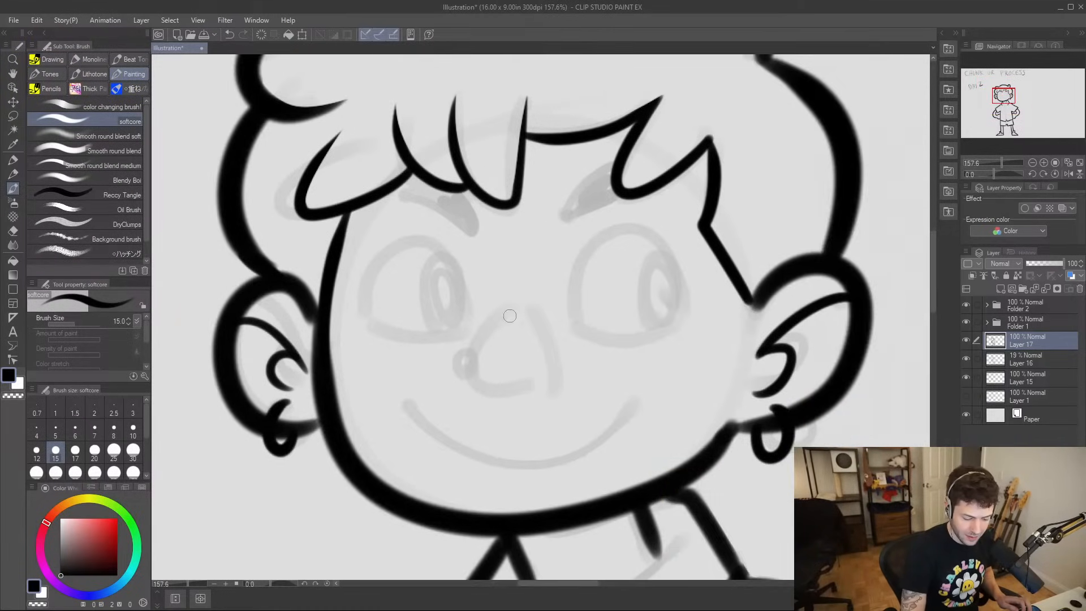
left_click_drag(512, 299, 534, 390)
key("ctrl+z")
mouse_move(515, 299)
left_mouse_down()
mouse_move(478, 342)
mouse_move(536, 389)
left_mouse_up()
left_click_drag(527, 305, 552, 390)
mouse_move(477, 378)
left_mouse_down()
mouse_move(455, 362)
mouse_move(473, 349)
mouse_move(442, 286)
left_mouse_up()
- Ink the smile as one curved line with a rounded dot at each corner
left_click_drag(378, 337, 376, 339)
left_click_drag(606, 328, 603, 338)
mouse_move(381, 343)
left_mouse_down()
mouse_move(497, 391)
mouse_move(590, 351)
left_mouse_up()
key("ctrl+z")
mouse_move(374, 342)
left_mouse_down()
mouse_move(591, 350)
mouse_move(594, 379)
left_mouse_up()
- Ink the outlines of both eyes and fill their oval pupils with black
mouse_move(419, 331)
left_mouse_down()
mouse_move(322, 322)
mouse_move(384, 234)
mouse_move(416, 323)
left_mouse_up()
key("ctrl+z")
mouse_move(317, 312)
left_mouse_down()
mouse_move(415, 324)
mouse_move(395, 261)
left_mouse_up()
mouse_move(400, 335)
left_mouse_down()
mouse_move(395, 267)
mouse_move(410, 306)
mouse_move(407, 288)
left_mouse_up()
mouse_move(638, 316)
left_mouse_down()
mouse_move(530, 306)
mouse_move(608, 237)
mouse_move(629, 294)
left_mouse_up()
key("ctrl+z")
mouse_move(525, 310)
left_mouse_down()
mouse_move(524, 283)
mouse_move(637, 288)
left_mouse_up()
mouse_move(612, 331)
left_mouse_down()
mouse_move(613, 266)
mouse_move(617, 324)
left_mouse_up()
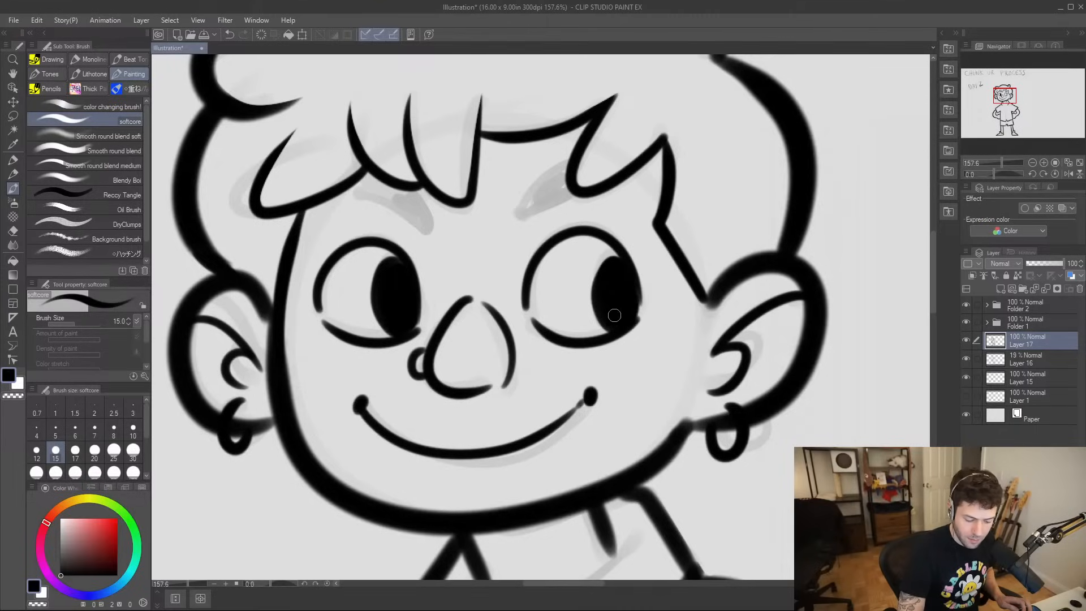
- Outline both slanted eyebrows beneath the fringe and fill them with solid black
mouse_move(572, 190)
left_mouse_down()
mouse_move(560, 168)
mouse_move(529, 201)
mouse_move(560, 175)
mouse_move(562, 188)
left_mouse_up()
mouse_move(362, 189)
left_mouse_down()
mouse_move(433, 217)
mouse_move(419, 192)
mouse_move(370, 187)
mouse_move(402, 202)
left_mouse_up()
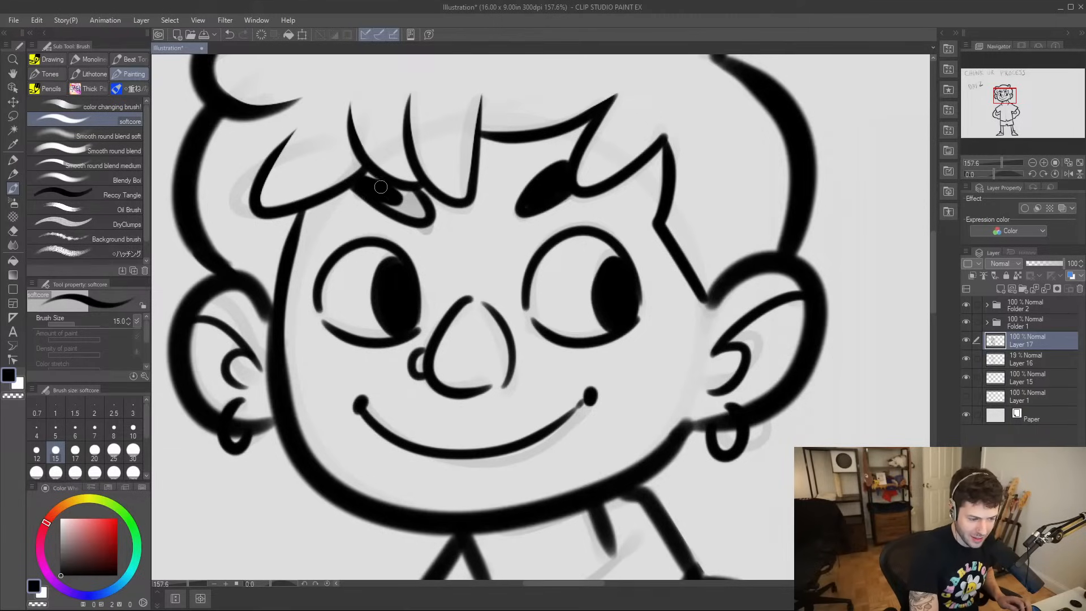
left_click_drag(371, 174, 424, 219)
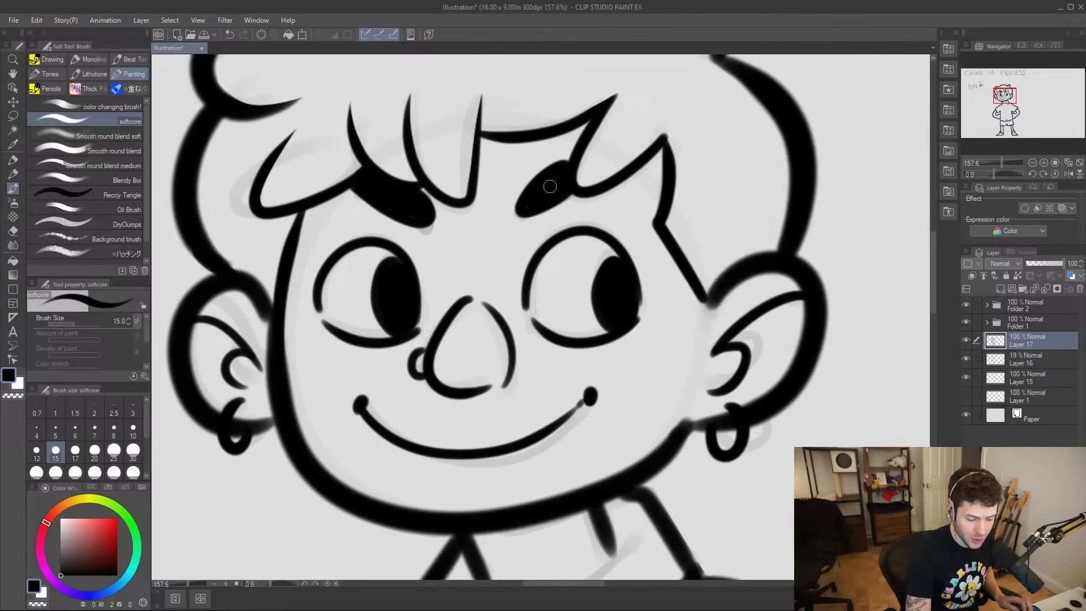
mouse_move(529, 210)
left_mouse_down()
mouse_move(518, 218)
mouse_move(580, 191)
mouse_move(569, 155)
mouse_move(553, 147)
left_mouse_up()
key("ctrl+z")
- Erase the nose's right contour and the small ring beside the nostril
key("e")
key("ctrl+space")
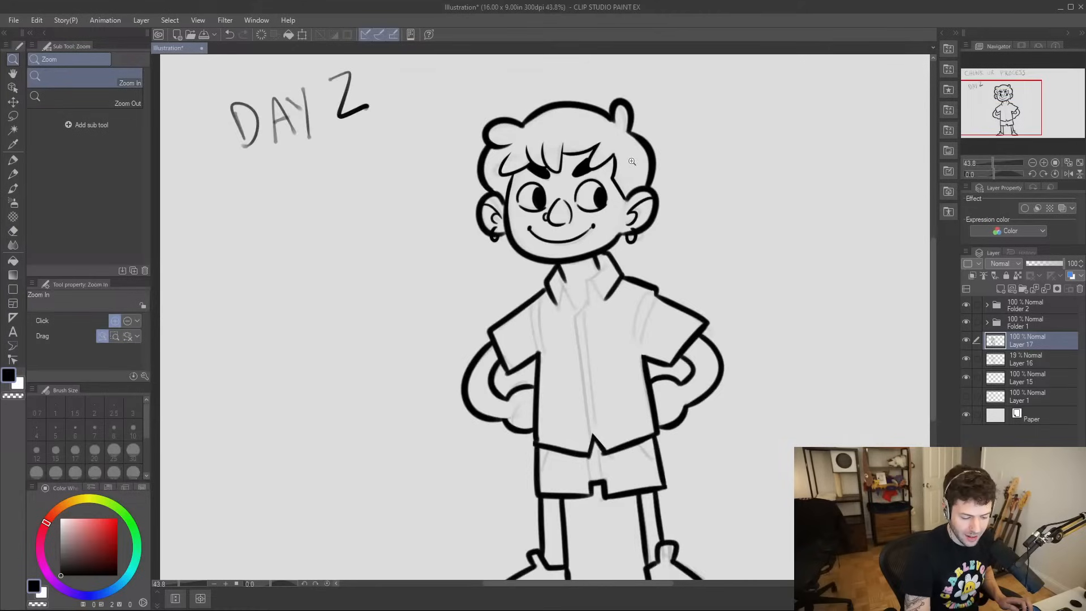
left_click_drag(651, 204, 560, 215)
key("ctrl+space")
left_click_drag(474, 214, 501, 216)
mouse_move(487, 260)
left_mouse_down()
mouse_move(477, 210)
mouse_move(493, 233)
left_mouse_up()
left_click_drag(429, 249, 486, 244)
key("ctrl+space")
- Redraw the nose's right side as a thin curve and add a solid dot beside the left nostril
key("b")
left_click(491, 260)
left_click_drag(459, 191, 487, 248)
key("ctrl+z")
mouse_move(461, 190)
left_mouse_down()
mouse_move(492, 253)
mouse_move(485, 261)
left_mouse_up()
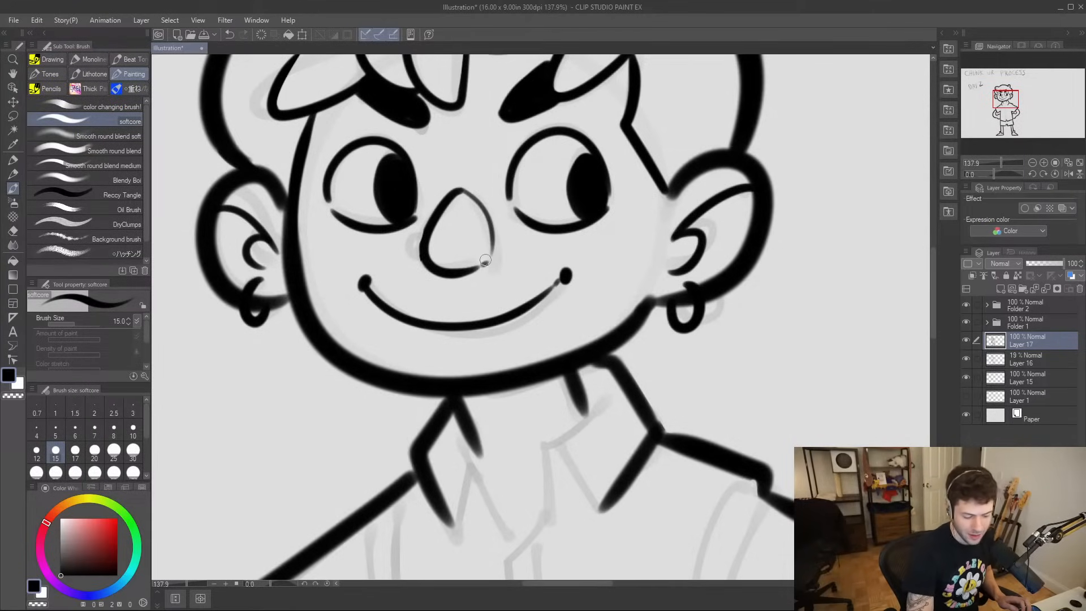
left_click_drag(418, 244, 419, 252)
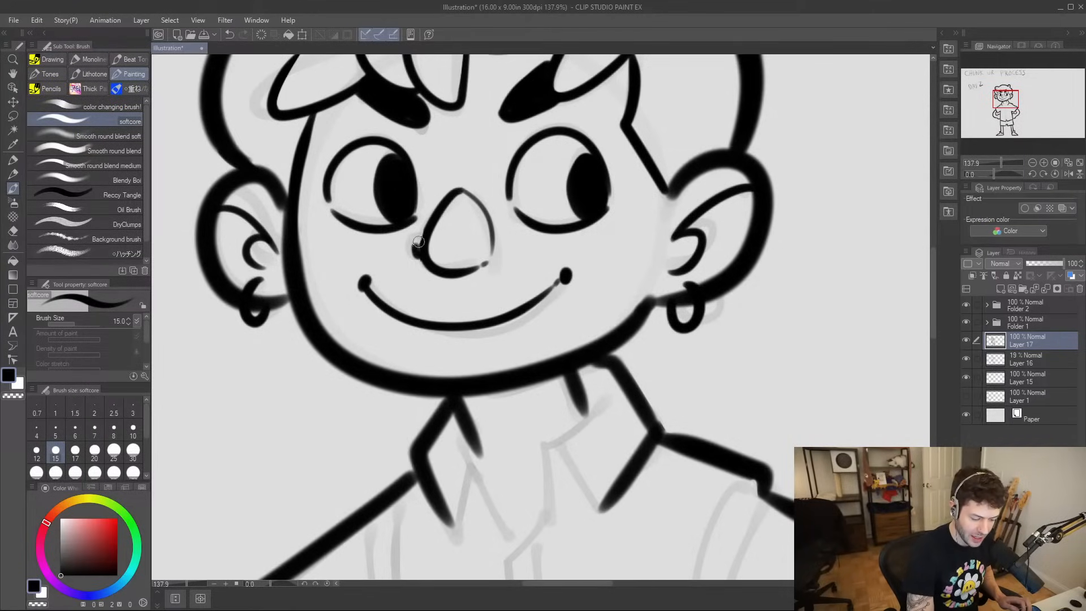
- Ink the inner edges of both shirt collar flaps and the neckline opening over the faint sketch
key("ctrl+space")
left_click_drag(505, 202, 475, 198)
key("space")
left_click_drag(576, 215, 540, 248)
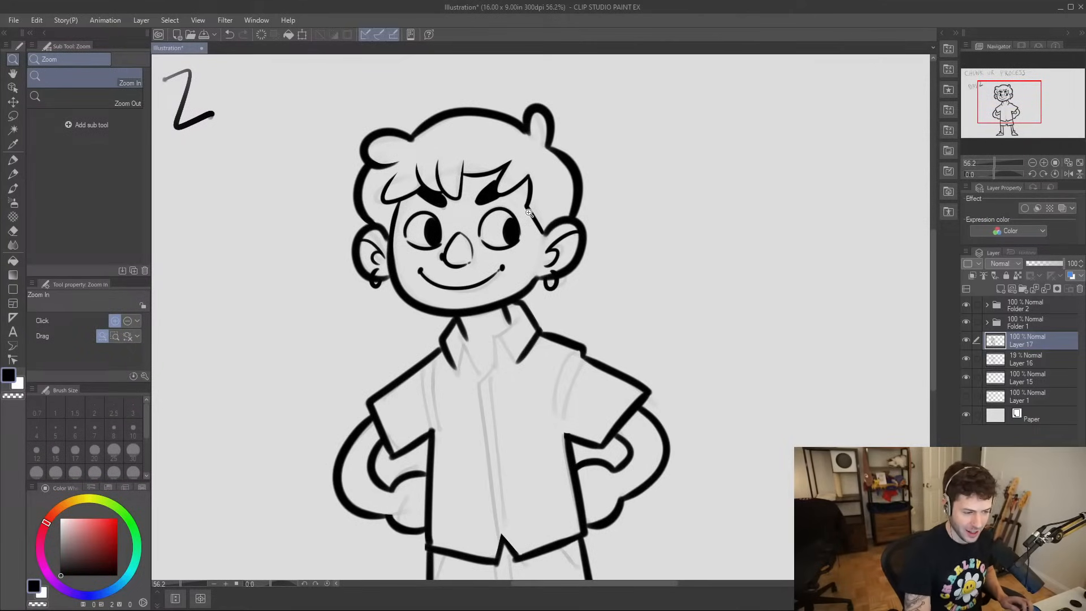
left_click_drag(529, 212, 492, 200)
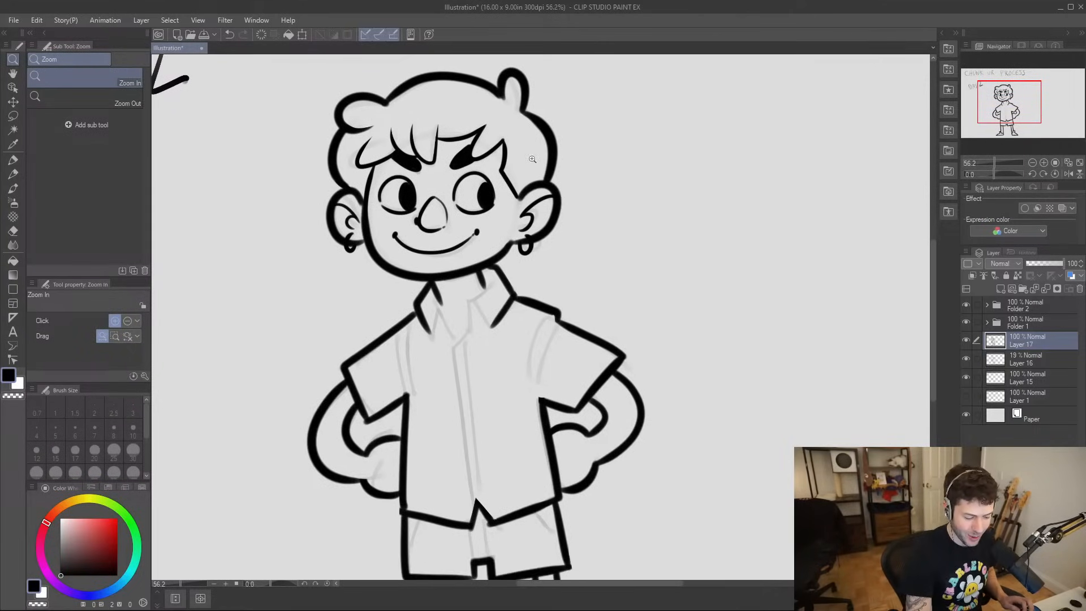
left_click(462, 304)
key("b")
mouse_move(514, 244)
left_mouse_down()
mouse_move(529, 254)
mouse_move(480, 291)
mouse_move(478, 358)
left_mouse_up()
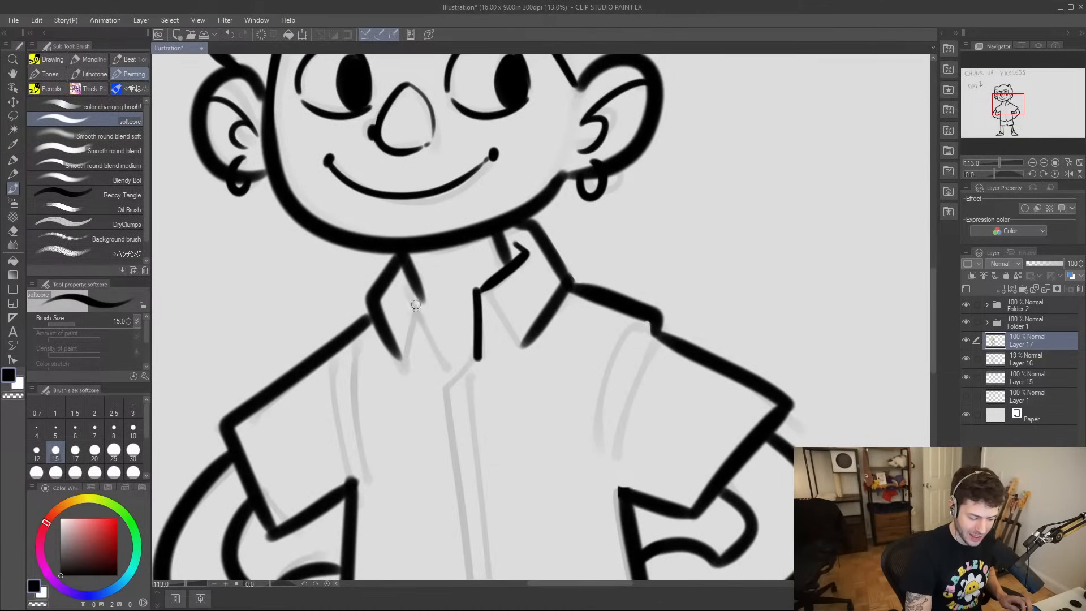
mouse_move(400, 358)
left_mouse_down()
mouse_move(415, 306)
mouse_move(454, 376)
left_mouse_up()
scroll(570, 359, "down", 3)
left_click_drag(480, 143, 519, 191)
- Ink the shirt's button placket as two long, slightly curved lines running from the collar opening to the hem notch
scroll(525, 202, "down", 2)
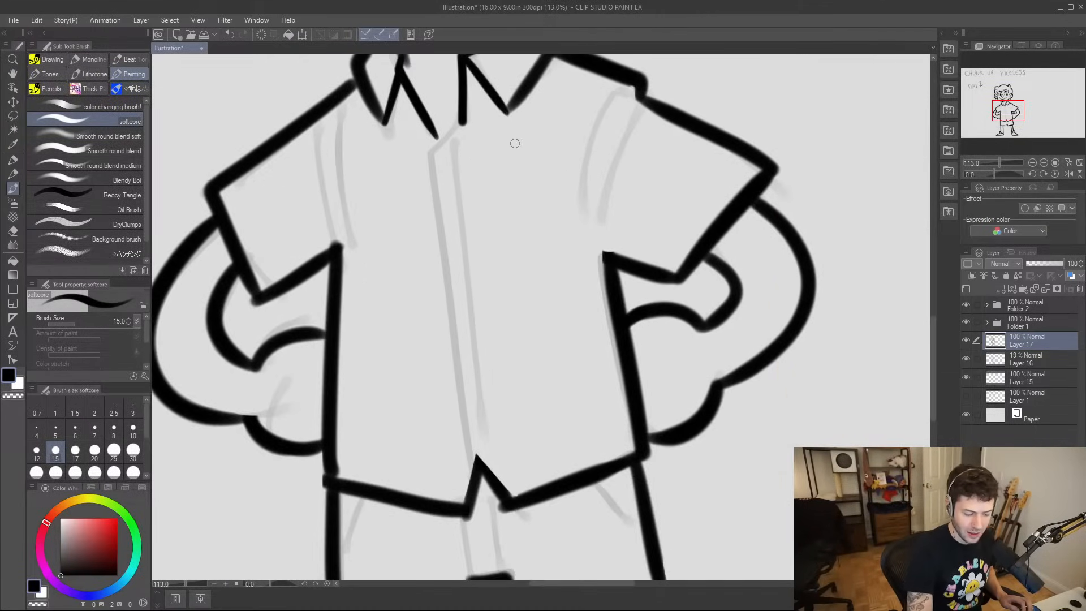
mouse_move(462, 120)
left_mouse_down()
mouse_move(433, 170)
mouse_move(476, 466)
left_mouse_up()
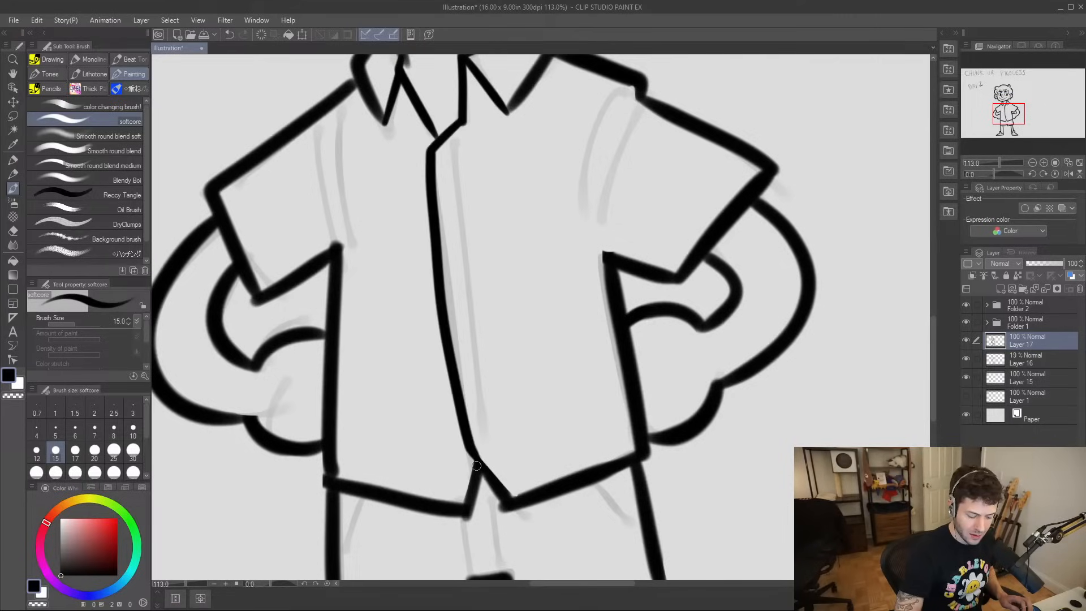
key("ctrl+z")
mouse_move(463, 116)
left_mouse_down()
mouse_move(424, 164)
mouse_move(470, 451)
left_mouse_up()
left_click_drag(445, 140, 489, 468)
key("ctrl+z")
left_click_drag(447, 139, 493, 491)
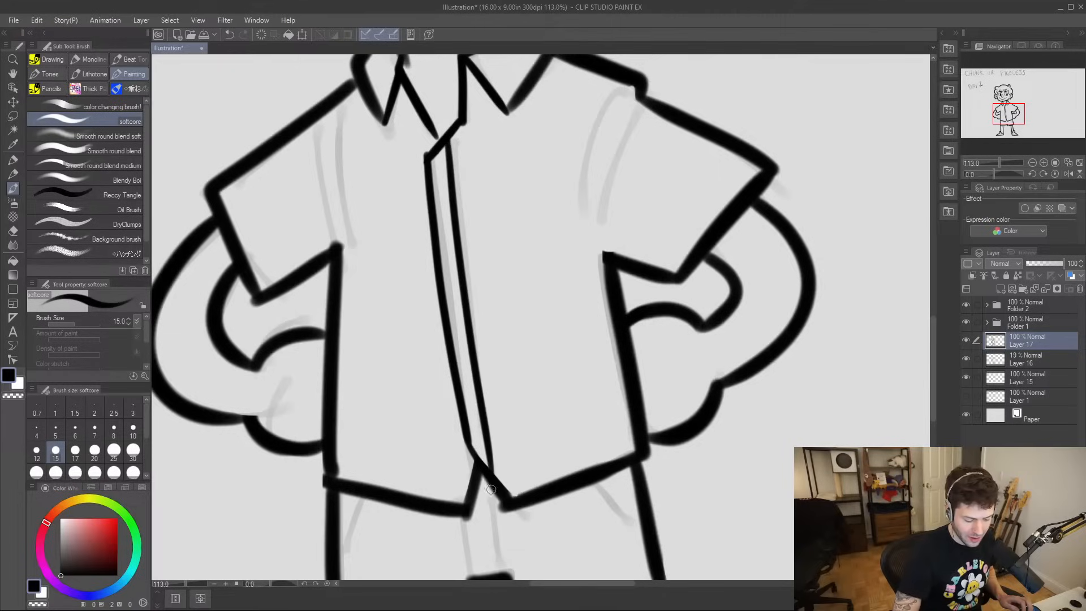
- Clean up the line join where the collar meets the upper end of the shirt's placket
key("e")
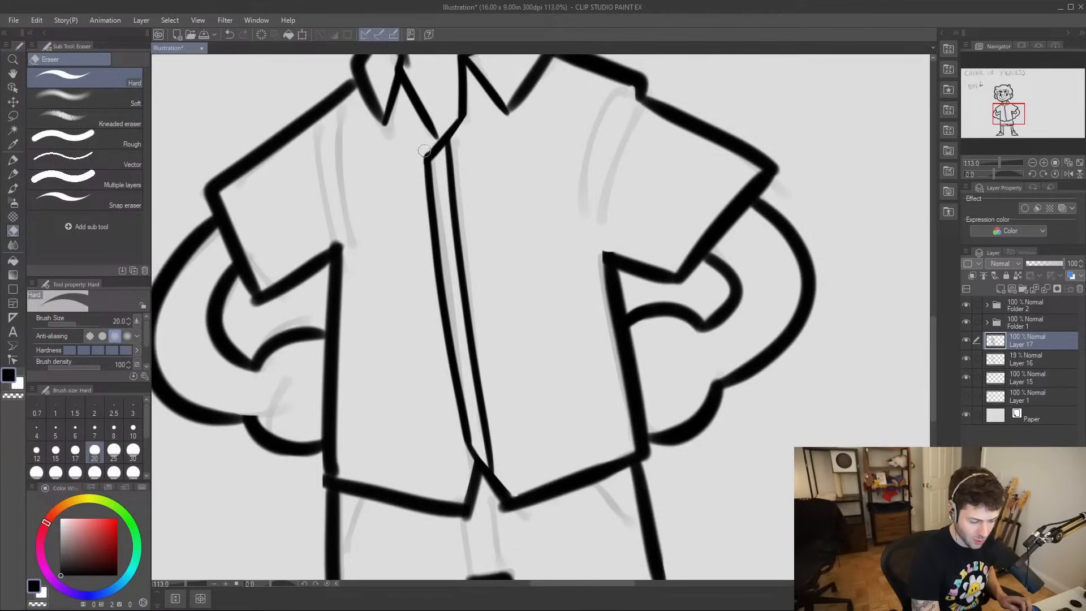
key("b")
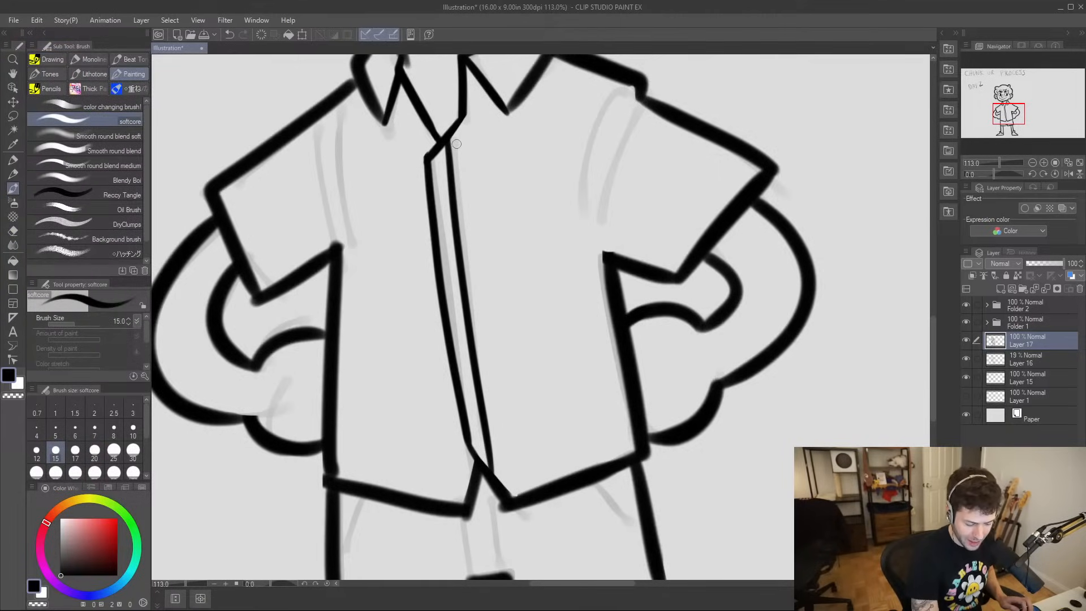
mouse_move(500, 491)
left_mouse_down()
mouse_move(460, 404)
mouse_move(447, 440)
left_mouse_up()
key("e")
key("ctrl+z")
- Ink the curved armhole seams where both sleeves meet the body of the shirt
key("ctrl+space")
left_click_drag(575, 381, 486, 356)
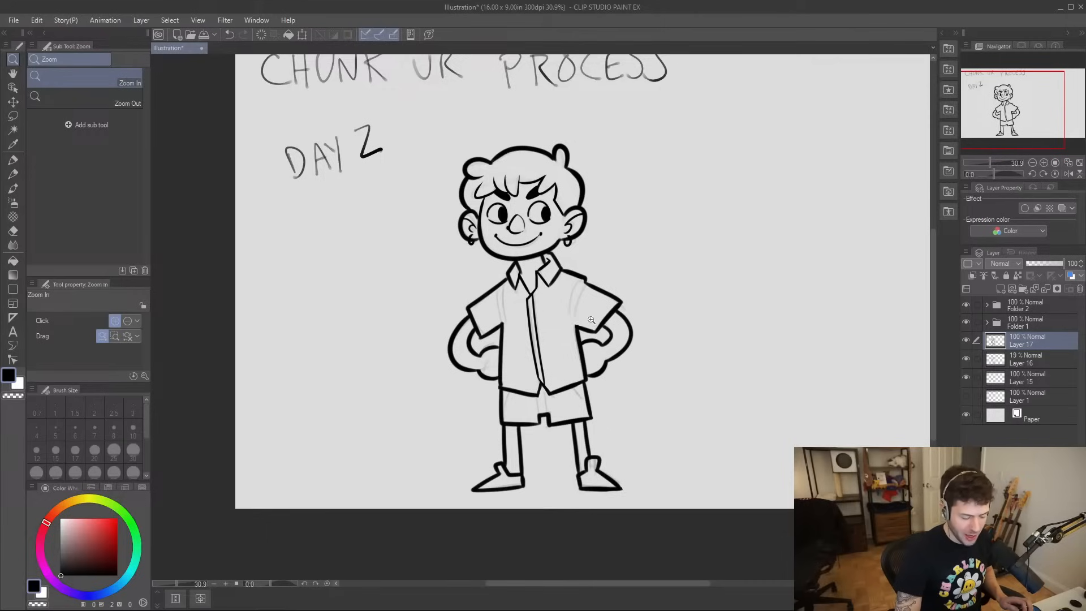
left_click_drag(570, 321, 608, 289)
key("b")
mouse_move(622, 198)
left_mouse_down()
mouse_move(587, 262)
mouse_move(593, 313)
mouse_move(616, 214)
left_mouse_up()
key("ctrl+z")
left_click_drag(590, 315, 616, 210)
mouse_move(357, 333)
left_mouse_down()
mouse_move(356, 213)
mouse_move(341, 265)
mouse_move(352, 298)
mouse_move(352, 215)
left_mouse_up()
key("ctrl+z")
- Ink the two vertical lines at the centre of the shorts and the slanted pocket line on the left side
key("ctrl+space")
left_click_drag(631, 272, 621, 246)
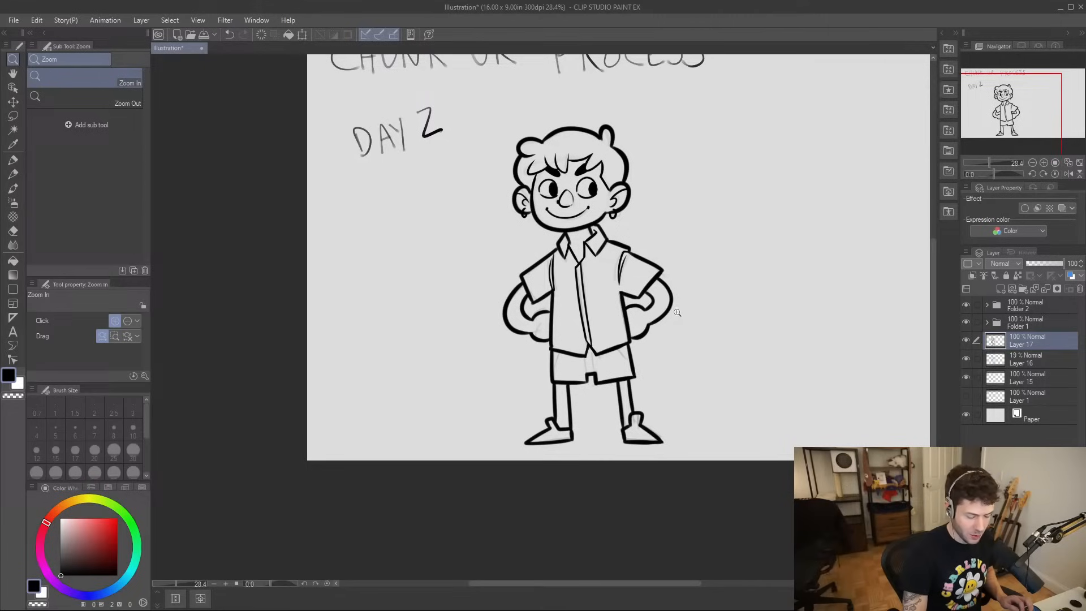
left_click_drag(693, 345, 597, 353)
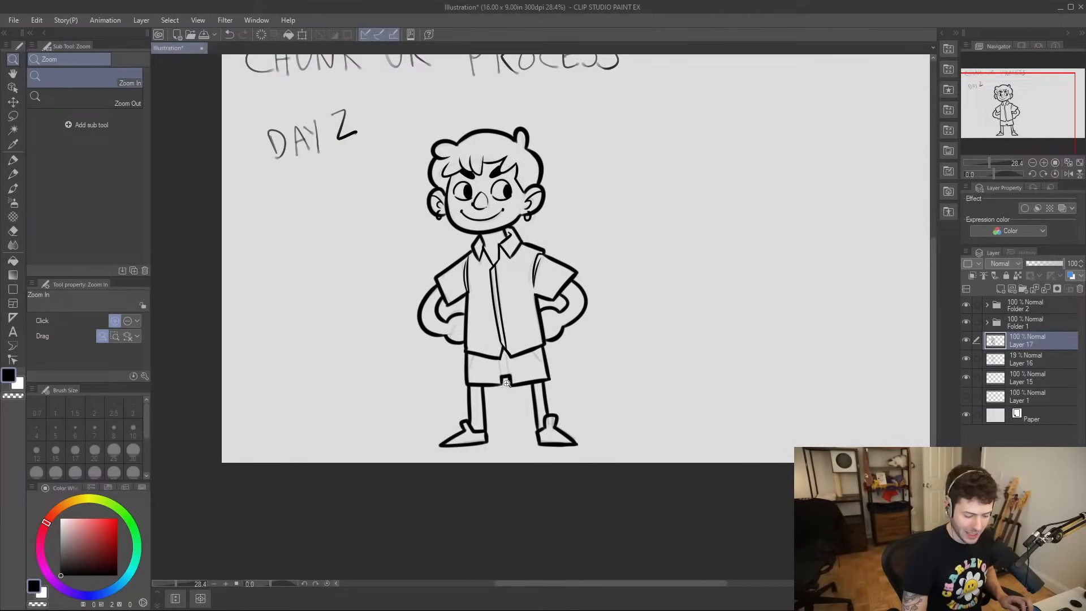
left_click_drag(503, 387, 529, 373)
left_click_drag(492, 263, 499, 328)
left_click_drag(529, 248, 531, 323)
left_click_drag(394, 247, 374, 284)
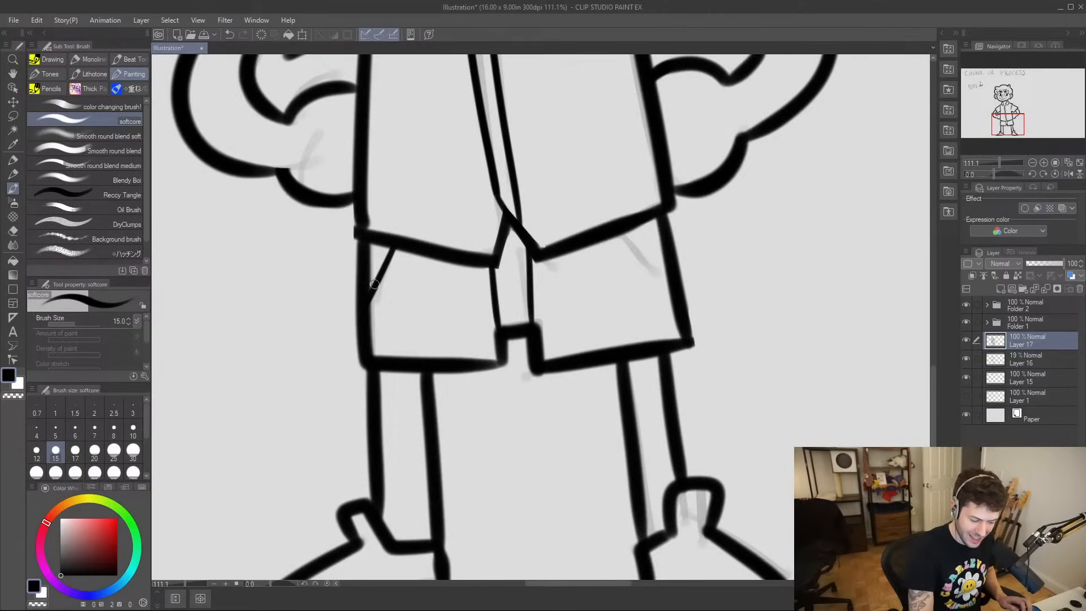
- Ink the diagonal pocket line on the right side of the shorts and square off the left leg's inner hem corner
left_click_drag(633, 236, 668, 282)
key("e")
scroll(566, 282, "down", 3)
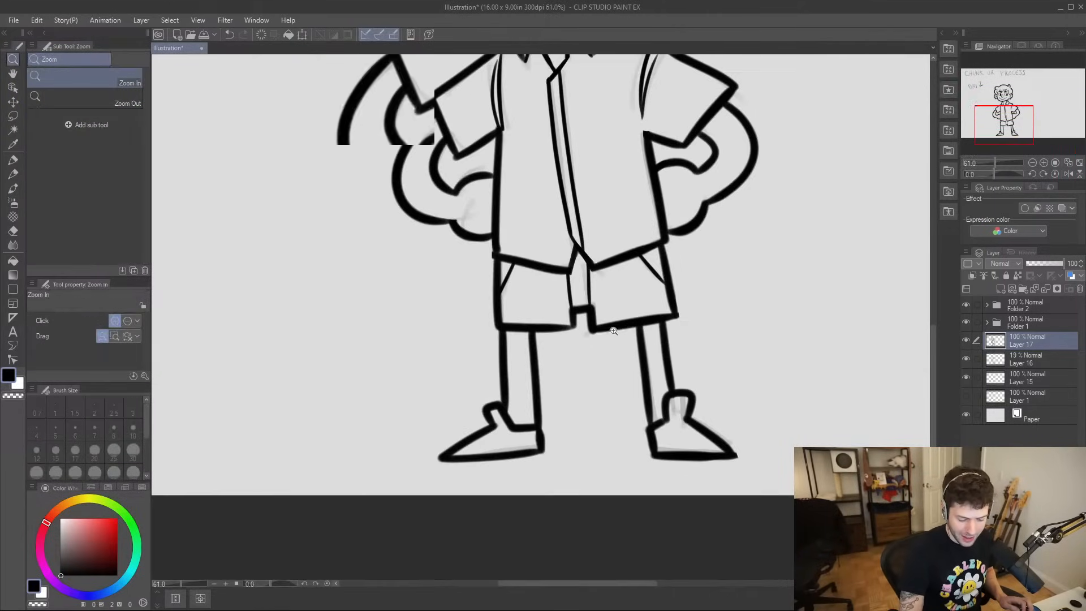
scroll(567, 284, "up", 5)
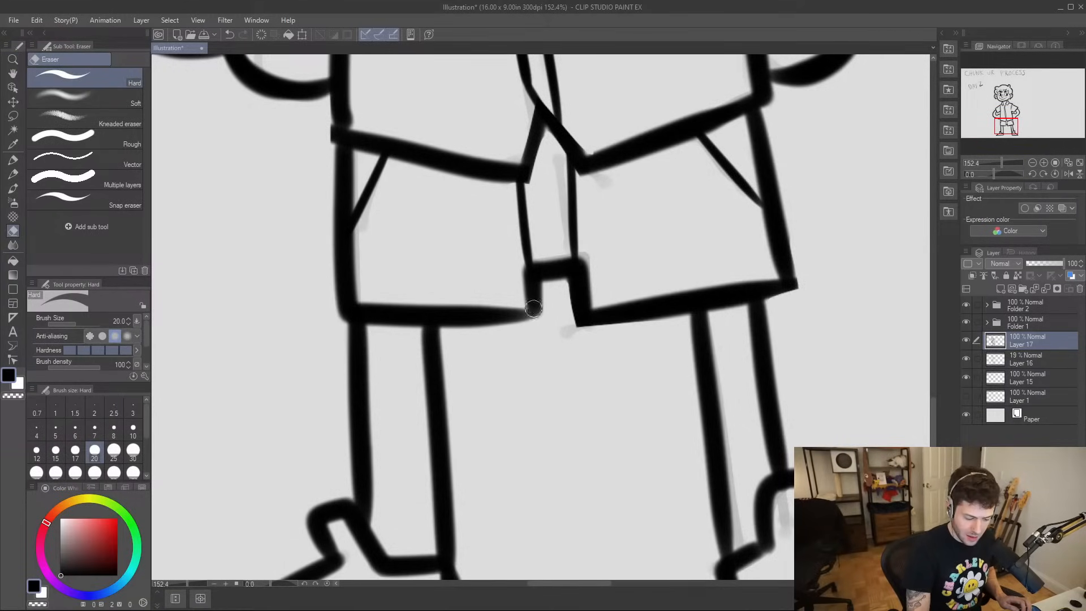
key("b")
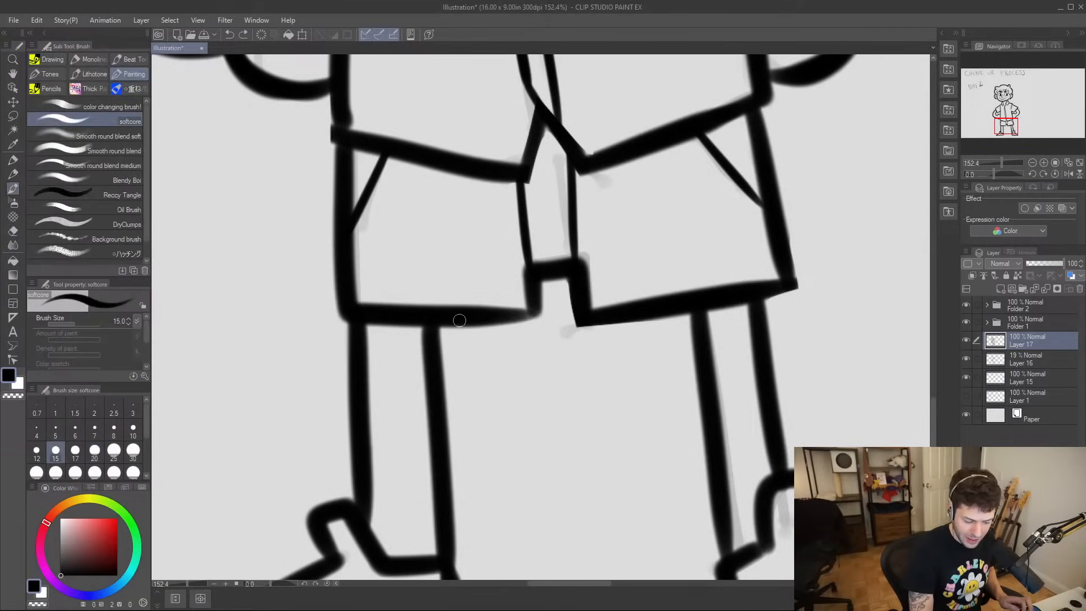
mouse_move(538, 321)
left_mouse_down()
mouse_move(541, 292)
mouse_move(519, 308)
left_mouse_up()
key("e")
- Clean up the rough line ends around the character's shoes and lower legs with the hard Eraser
key("ctrl+space")
mouse_move(681, 316)
left_mouse_down()
mouse_move(614, 326)
mouse_move(540, 365)
mouse_move(566, 368)
left_mouse_up()
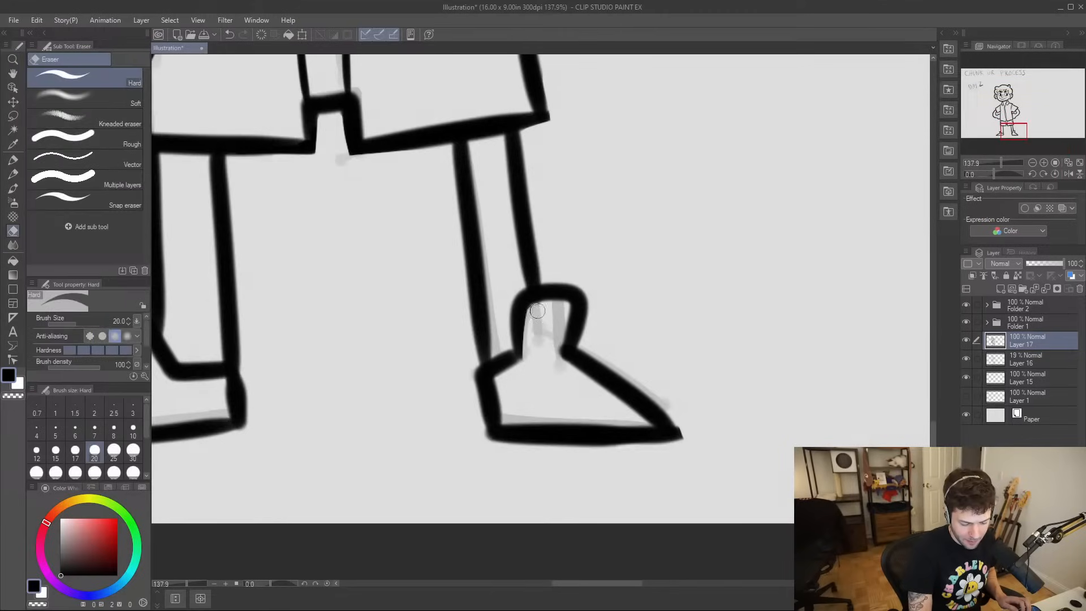
key("ctrl+space")
left_click_drag(552, 303, 464, 341)
mouse_move(391, 341)
left_mouse_down()
mouse_move(374, 285)
mouse_move(390, 287)
mouse_move(432, 365)
left_mouse_up()
key("ctrl+space")
mouse_move(517, 318)
left_mouse_down()
mouse_move(491, 311)
mouse_move(529, 291)
mouse_move(529, 377)
left_mouse_up()
left_click_drag(720, 306, 736, 370)
key("ctrl+space")
mouse_move(801, 310)
left_mouse_down()
mouse_move(759, 316)
mouse_move(578, 487)
left_mouse_up()
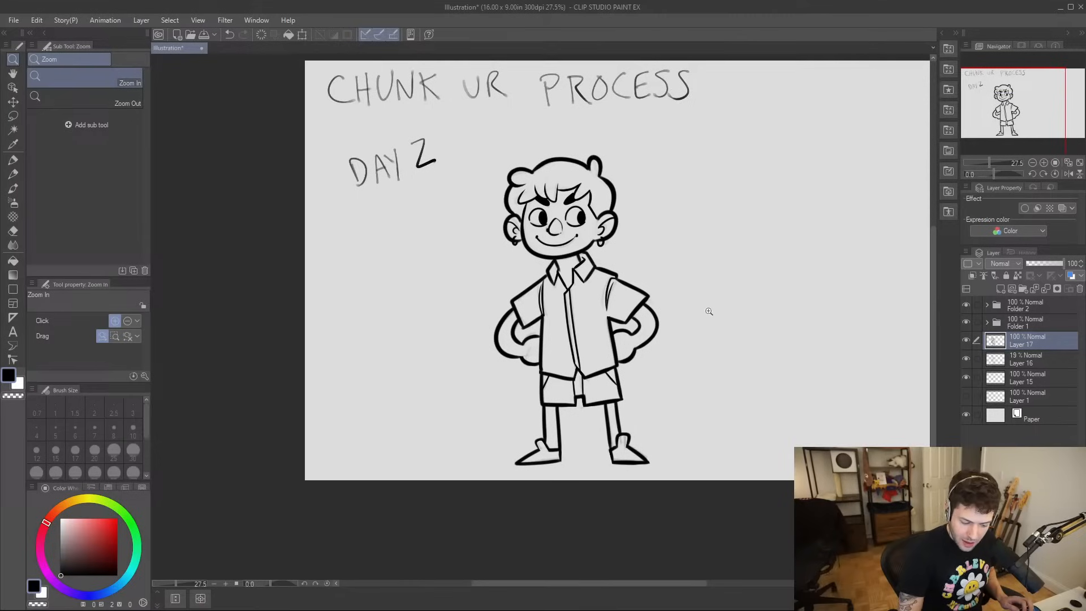
left_click_drag(664, 388, 630, 438)
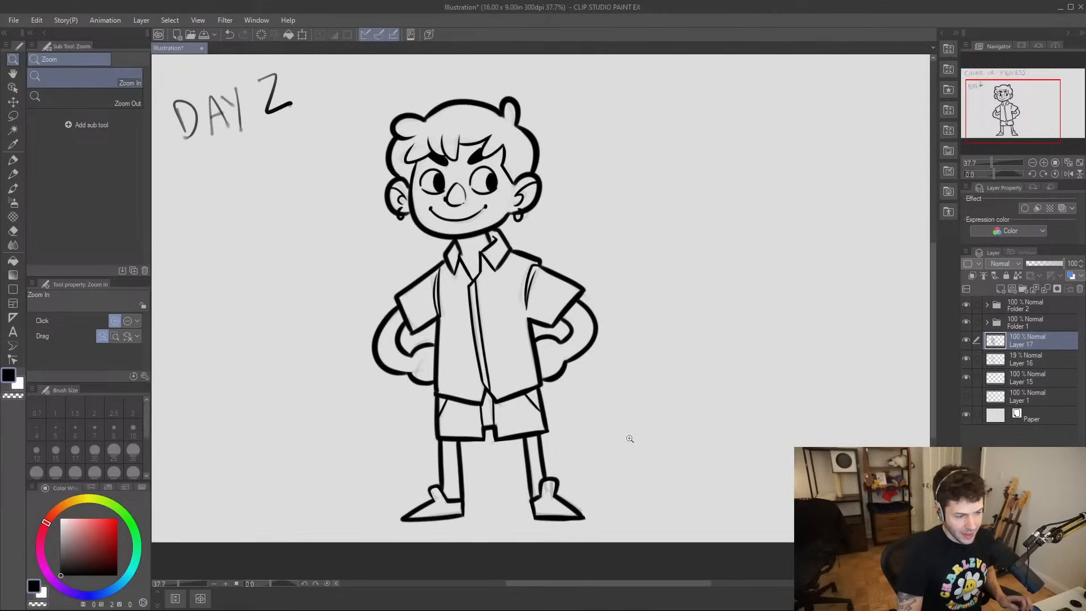
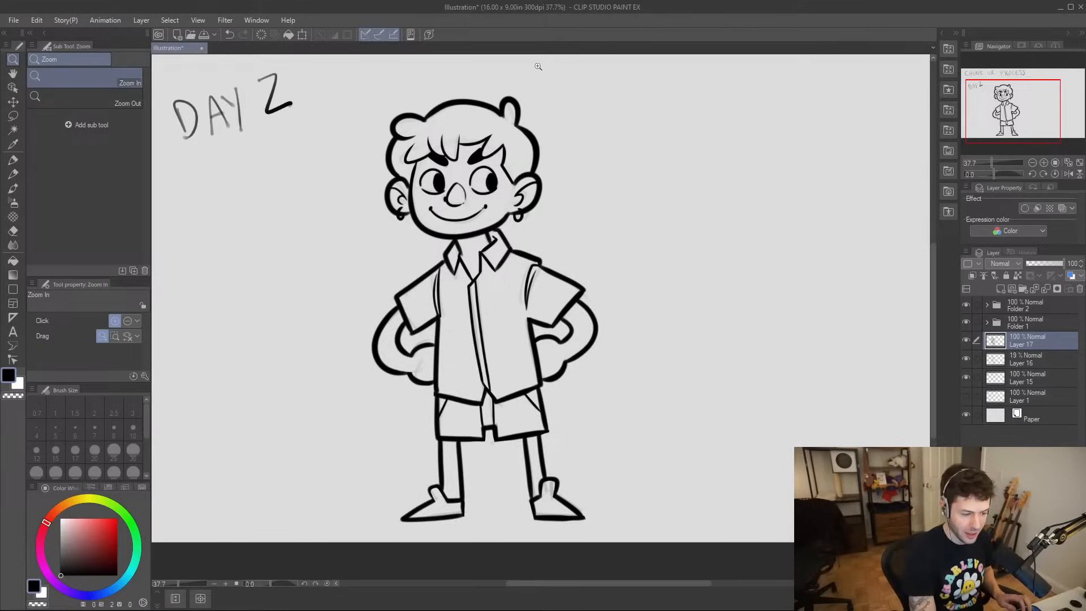
- Erase the stray line end at the base of the upright hair tuft on the character's head
left_click(519, 104)
key("e")
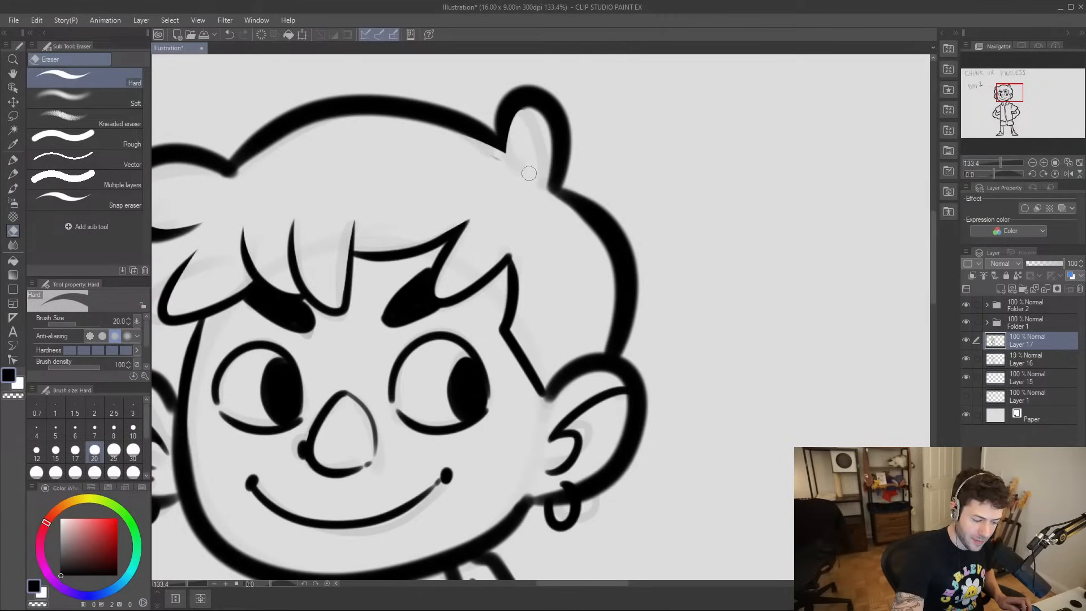
key("slash")
left_click_drag(575, 174, 543, 157)
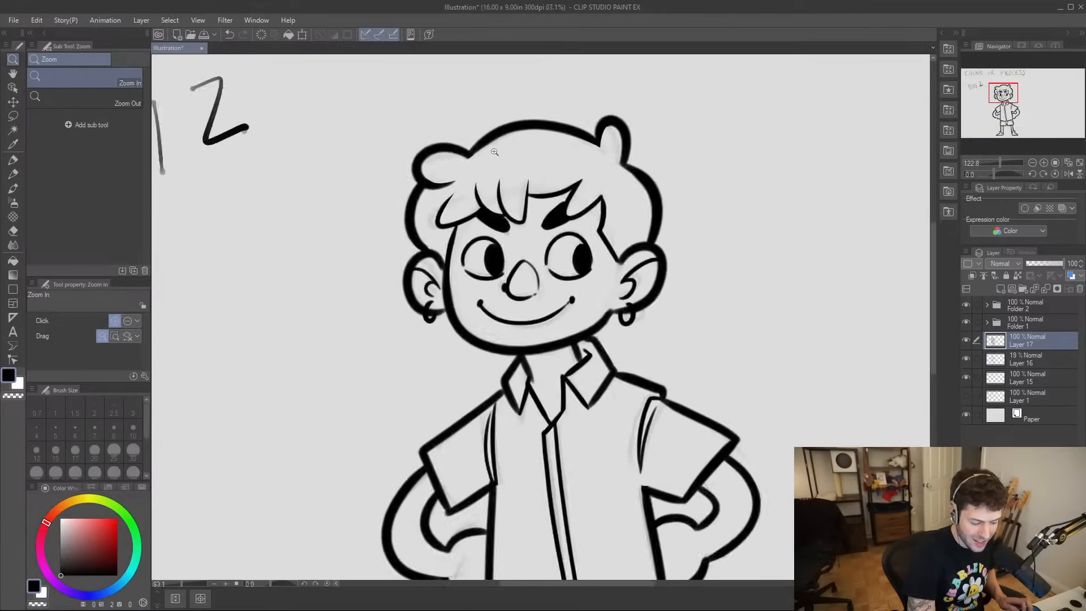
left_click_drag(447, 170, 500, 144)
left_click_drag(651, 192, 577, 164)
left_click_drag(613, 221, 547, 240)
left_click_drag(527, 203, 519, 197)
left_click_drag(546, 210, 535, 270)
left_click_drag(486, 302, 492, 290)
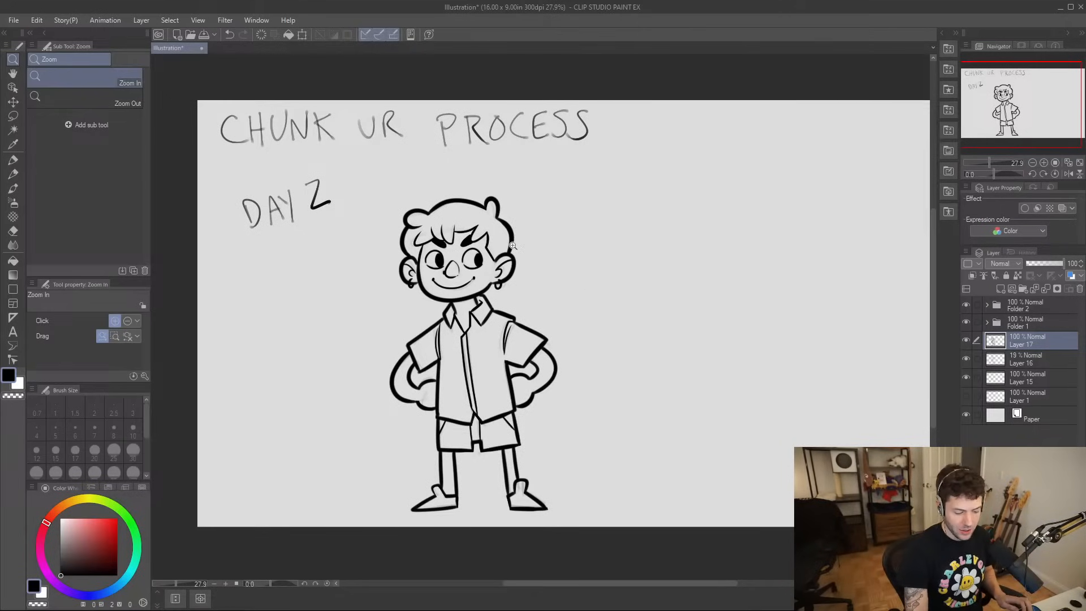
- Erase the lower line of the left eye and redraw it as a smooth curve with the softcore brush
left_click_drag(452, 257, 515, 259)
left_click_drag(427, 267, 463, 267)
key("e")
mouse_move(364, 278)
left_mouse_down()
mouse_move(342, 271)
mouse_move(391, 290)
left_mouse_up()
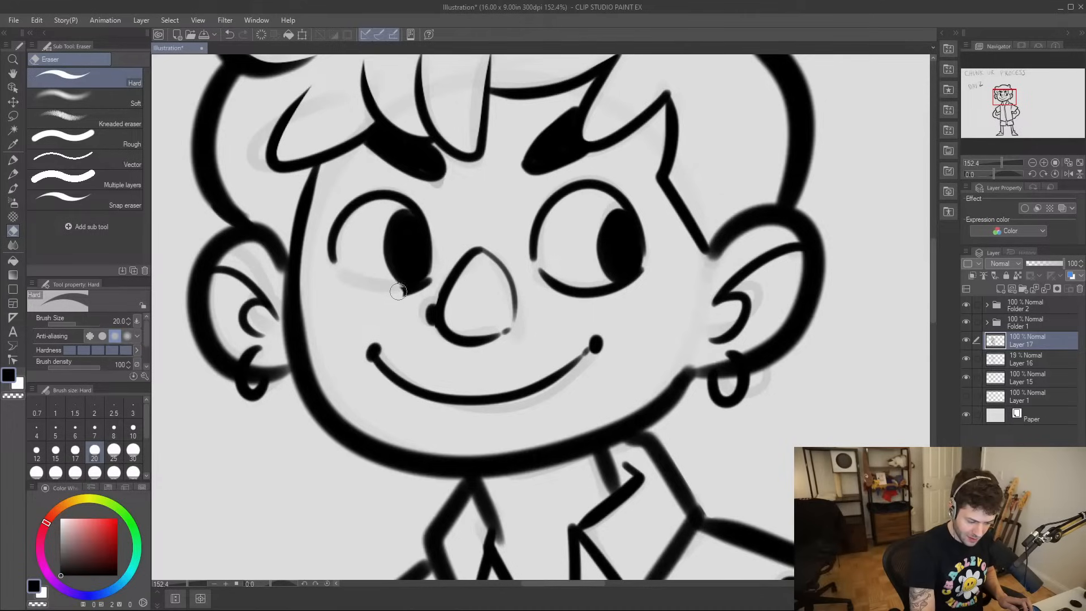
key("b")
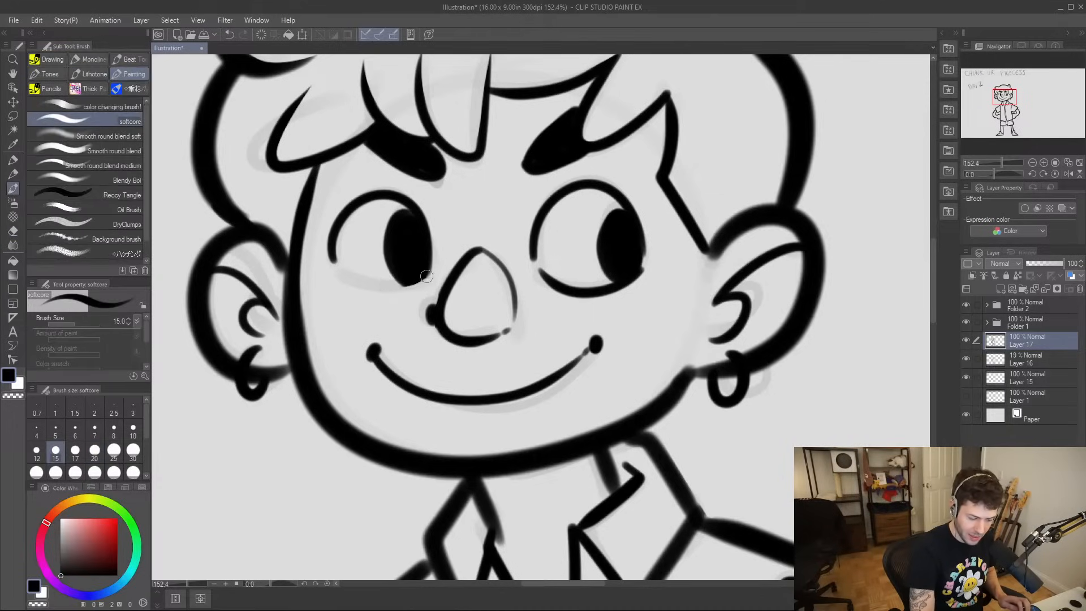
left_click_drag(427, 277, 339, 275)
key("ctrl+z")
left_click_drag(431, 275, 337, 278)
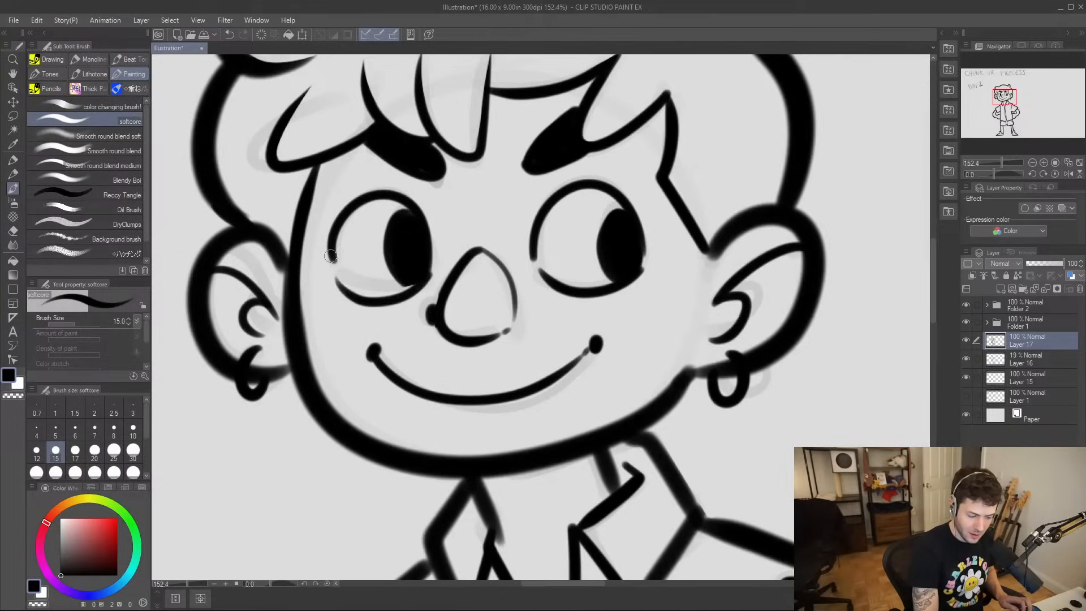
key("ctrl+z")
mouse_move(431, 274)
left_mouse_down()
mouse_move(377, 299)
mouse_move(338, 277)
left_mouse_up()
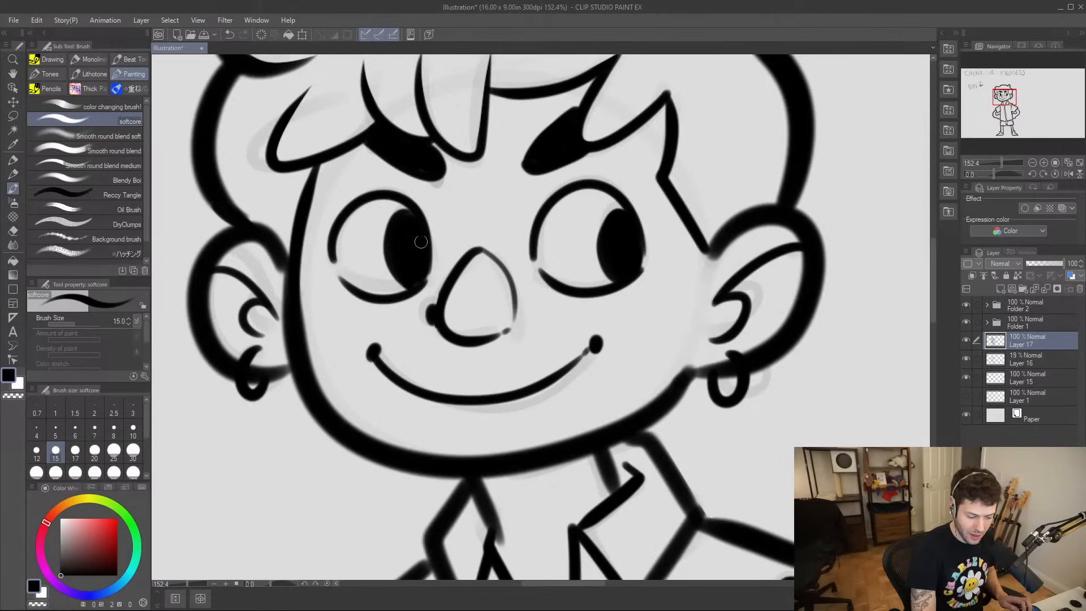
- Erase the handwritten day number beside the character and rewrite the label as DAY 3
key("ctrl+space")
left_click_drag(676, 282, 582, 294)
left_click_drag(736, 347, 571, 362)
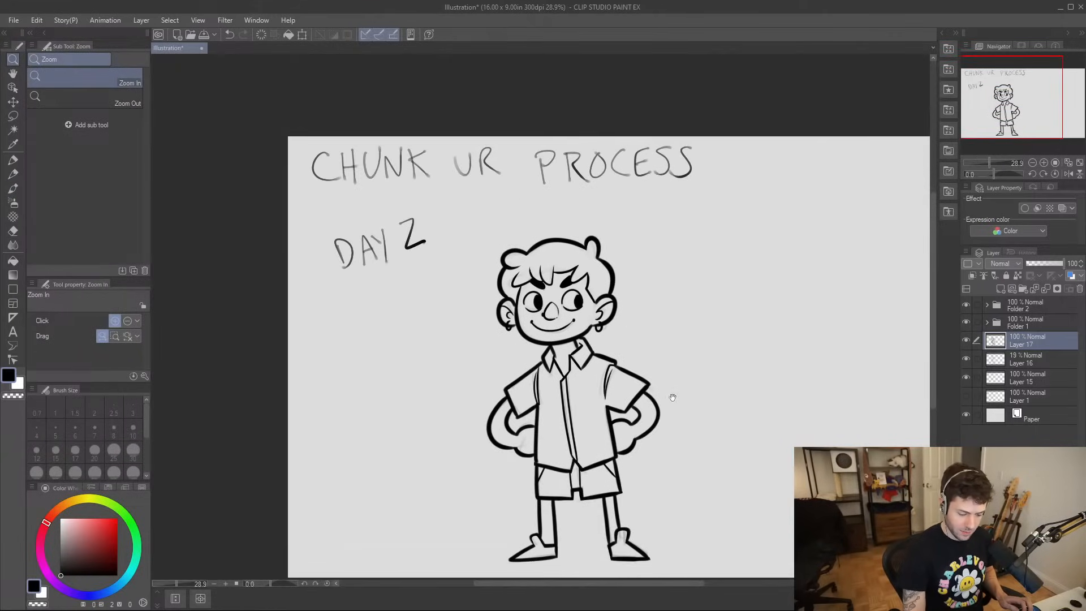
left_click_drag(714, 322, 620, 247)
mouse_move(603, 382)
left_mouse_down()
mouse_move(589, 408)
mouse_move(614, 392)
left_mouse_up()
mouse_move(563, 344)
left_mouse_down()
mouse_move(581, 334)
mouse_move(570, 325)
left_mouse_up()
key("k")
mouse_move(568, 362)
left_mouse_down()
mouse_move(562, 349)
mouse_move(556, 365)
mouse_move(569, 343)
mouse_move(569, 367)
mouse_move(572, 357)
left_mouse_up()
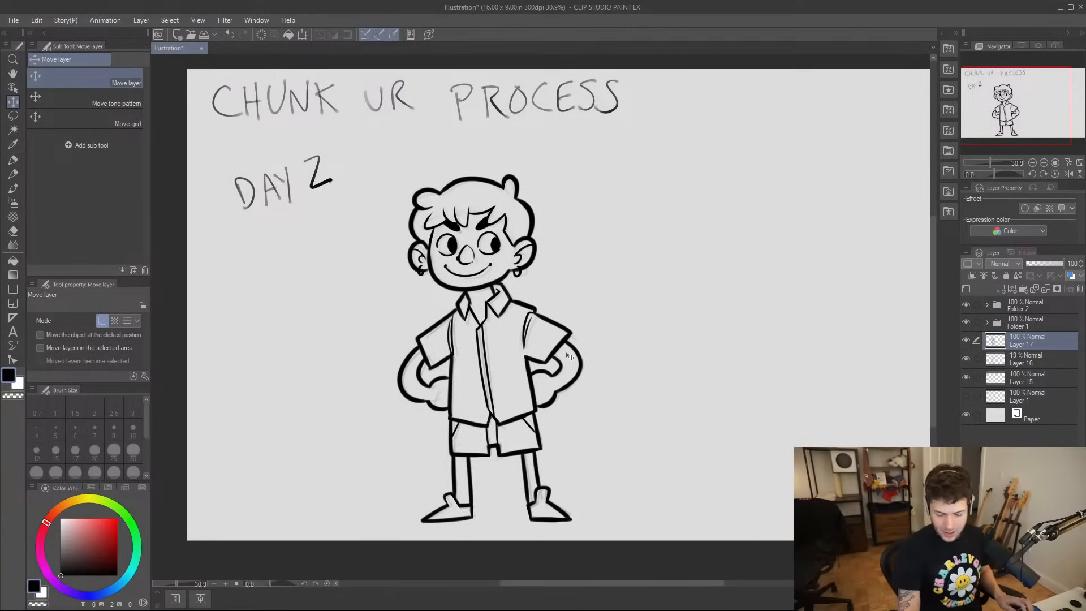
key("e")
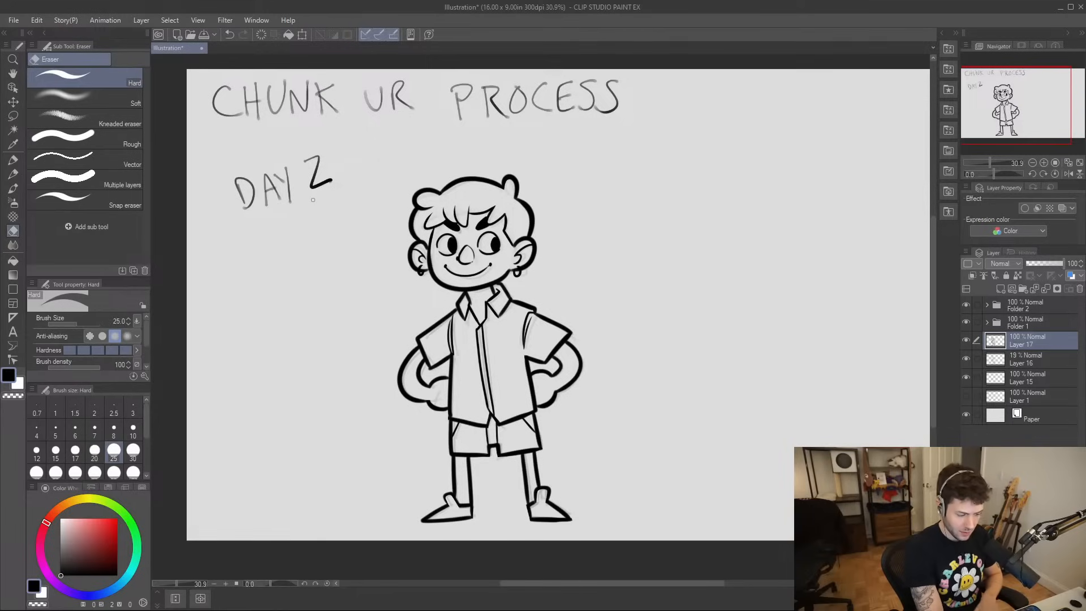
mouse_move(314, 191)
left_mouse_down()
mouse_move(328, 153)
mouse_move(309, 196)
left_mouse_up()
key("b")
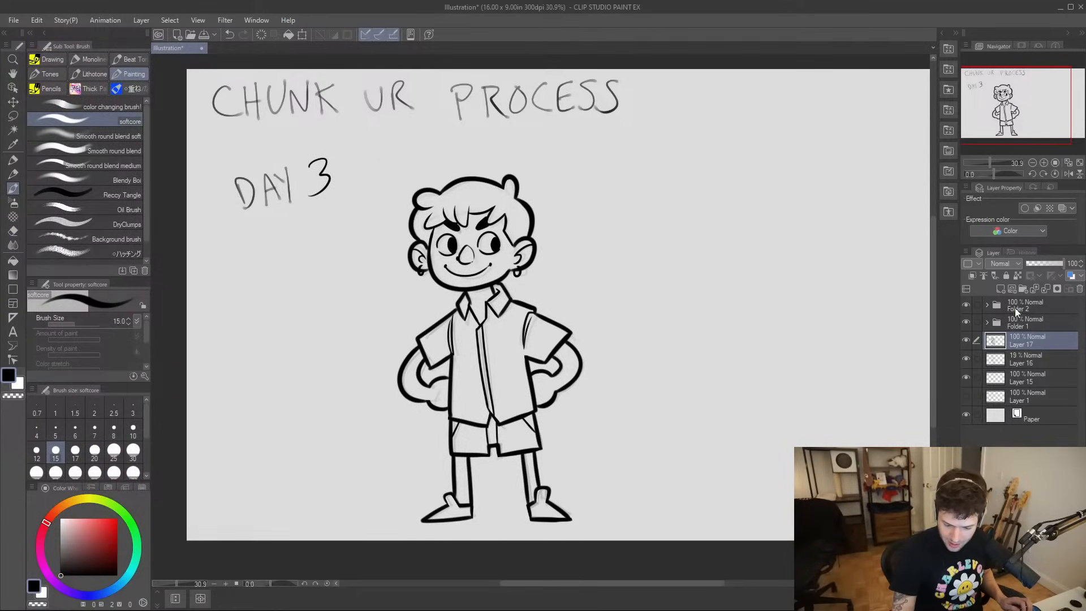
- Hide the sketch on Layer 16 and add a new raster layer directly above it, beneath the line art
left_click(966, 358)
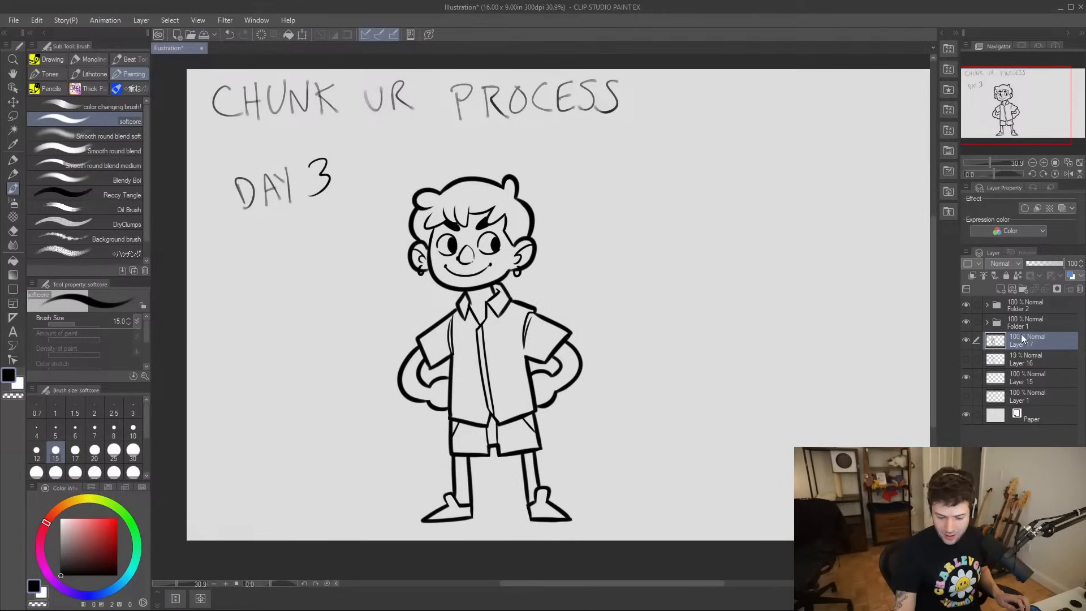
left_click(1030, 357)
left_click(1000, 289)
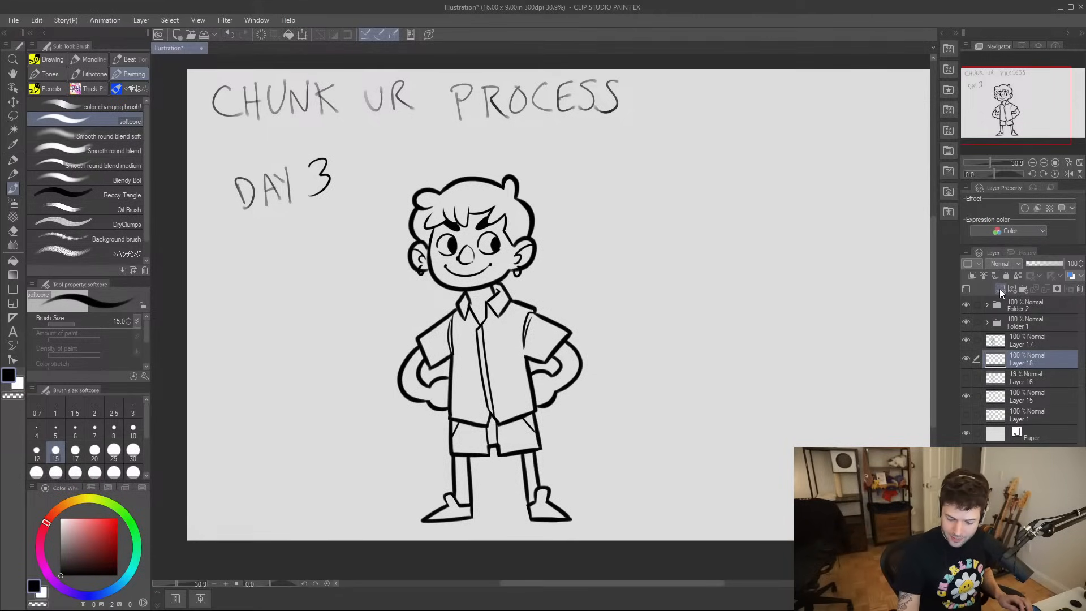
- Choose a pale beige skin tone as the drawing colour
left_click_drag(618, 377, 665, 383)
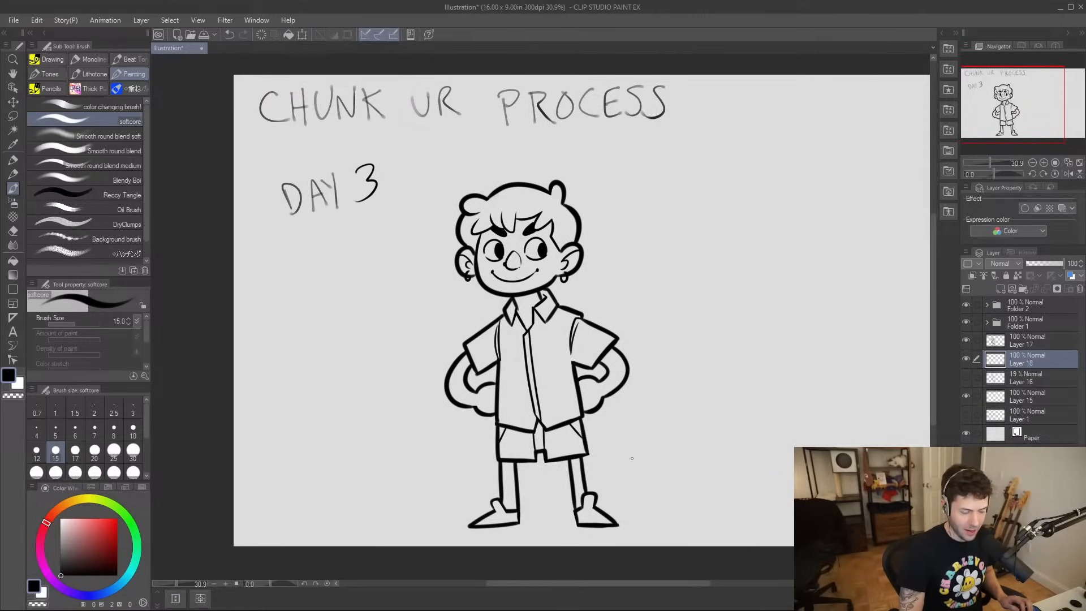
left_click_drag(682, 432, 658, 415)
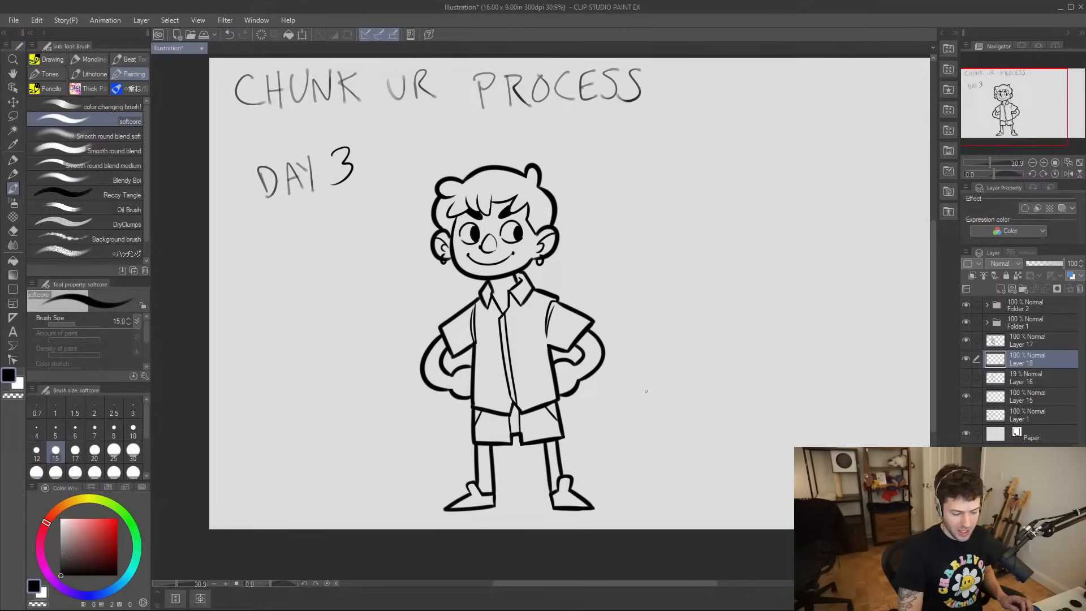
key("ctrl+space")
mouse_move(604, 415)
left_mouse_down()
mouse_move(624, 394)
mouse_move(630, 427)
mouse_move(606, 435)
left_mouse_up()
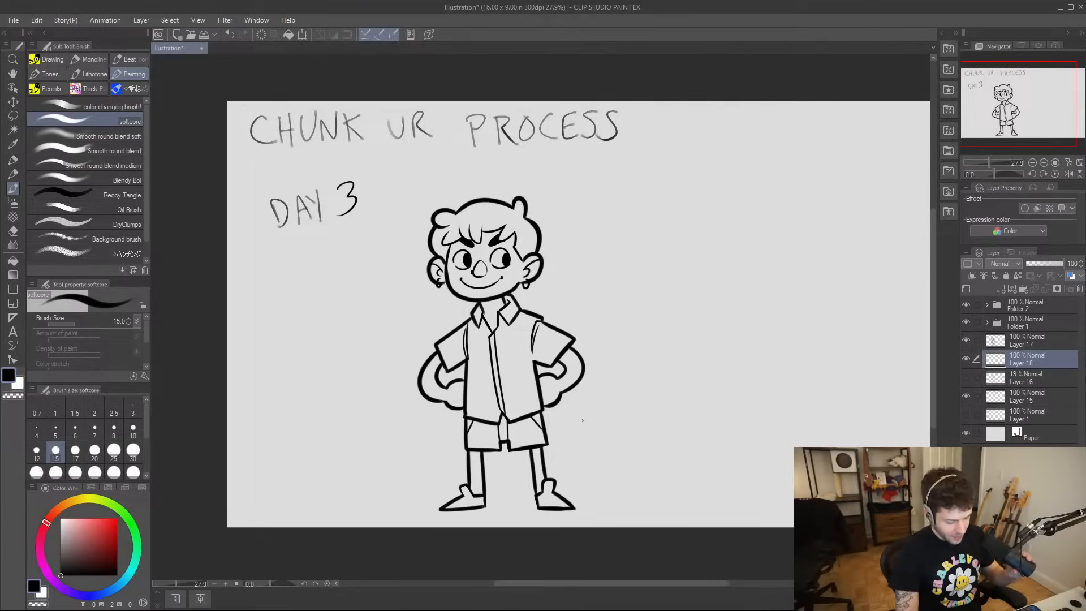
left_click(72, 501)
left_click(89, 525)
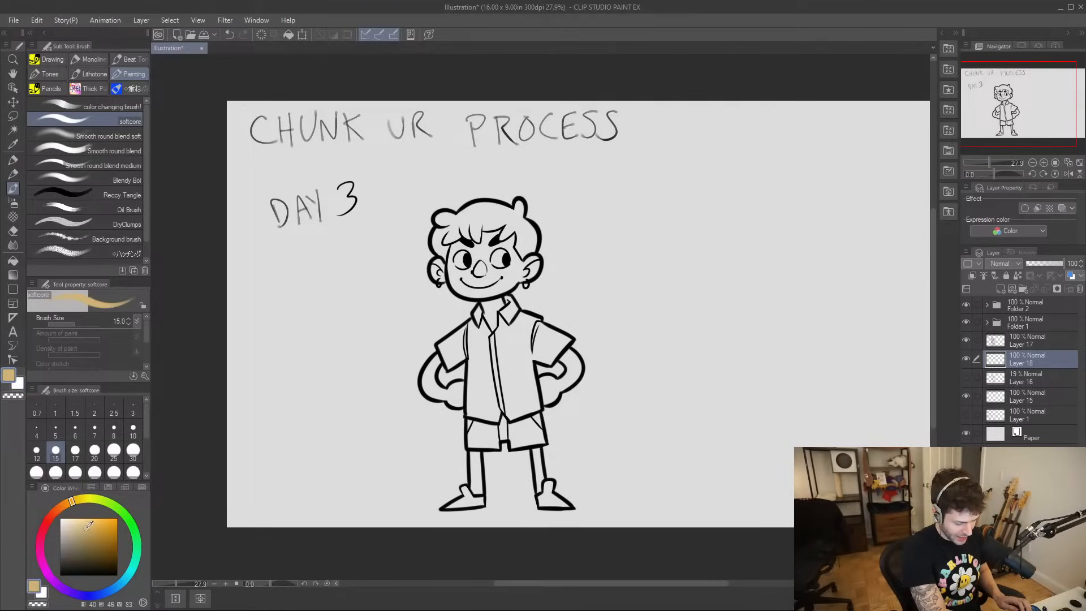
left_click_drag(89, 524, 80, 523)
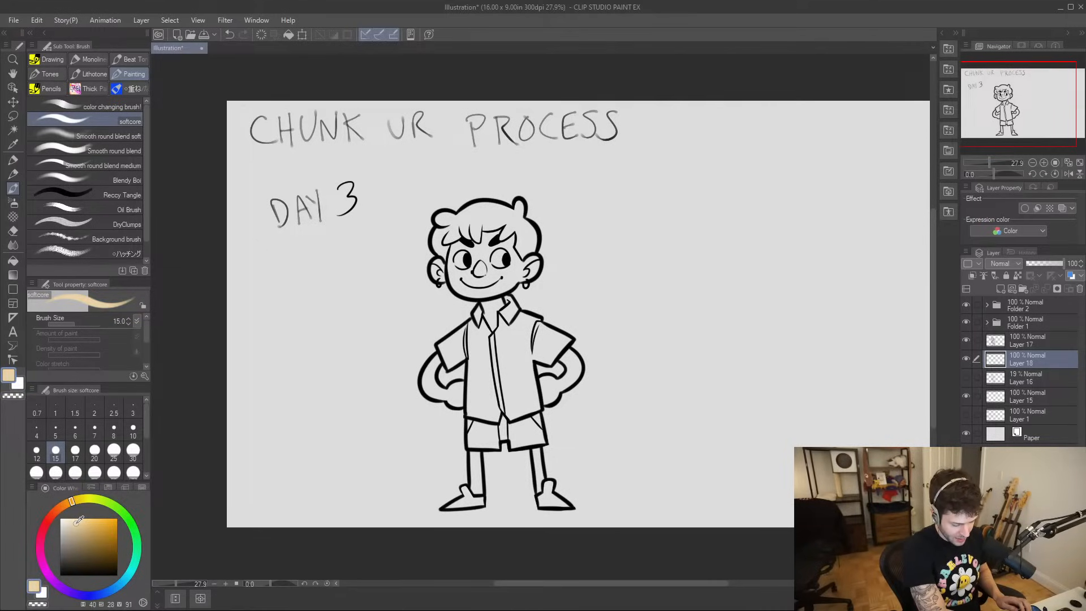
- Try filling the face with the beige colour while referring to other layers, then undo the fill and the new layer
key("g")
left_click(518, 267)
key("ctrl+z")
left_click(118, 101)
left_click(516, 273)
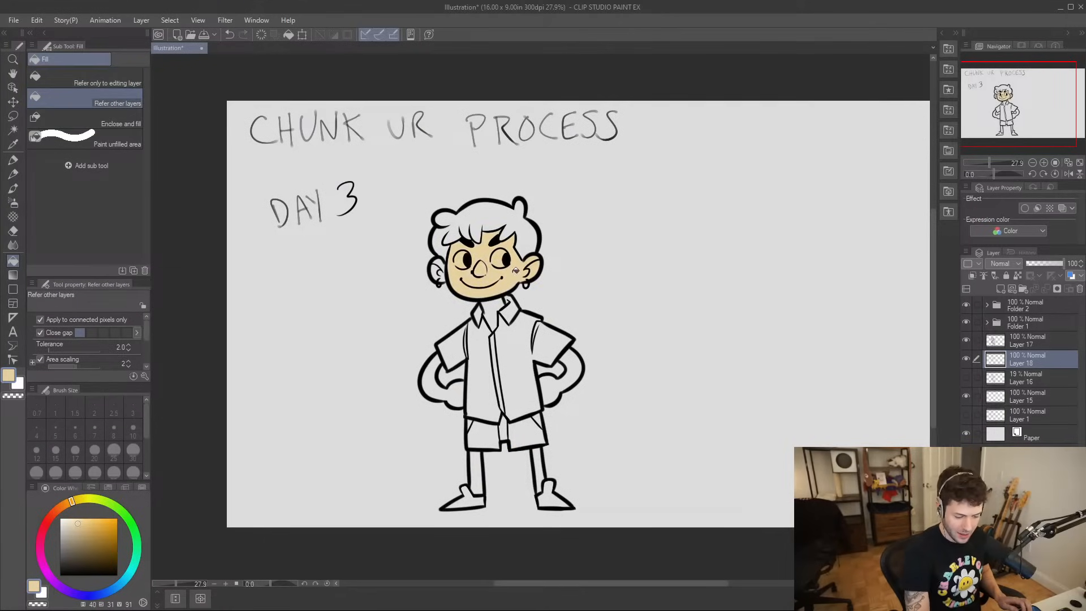
scroll(516, 267, "up", 4)
key("ctrl+z")
key("ctrl+z")
- Select the background around the character with Auto select referring to all layers, and invert the selection
left_click_drag(592, 283, 543, 288)
left_click_drag(610, 323, 565, 317)
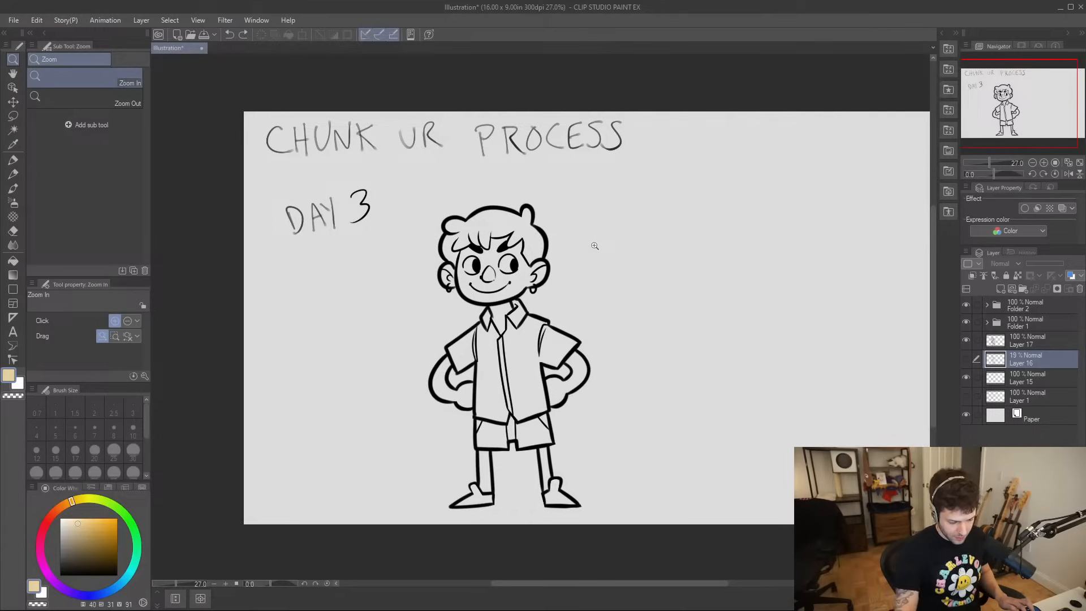
key("w")
left_click(578, 262)
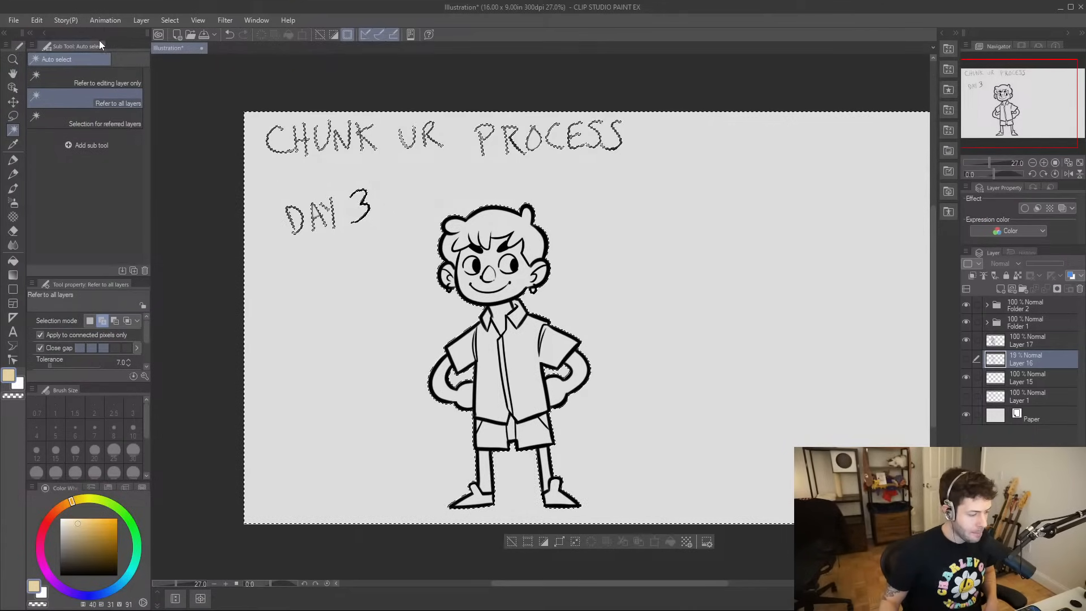
left_click(170, 21)
left_click(219, 76)
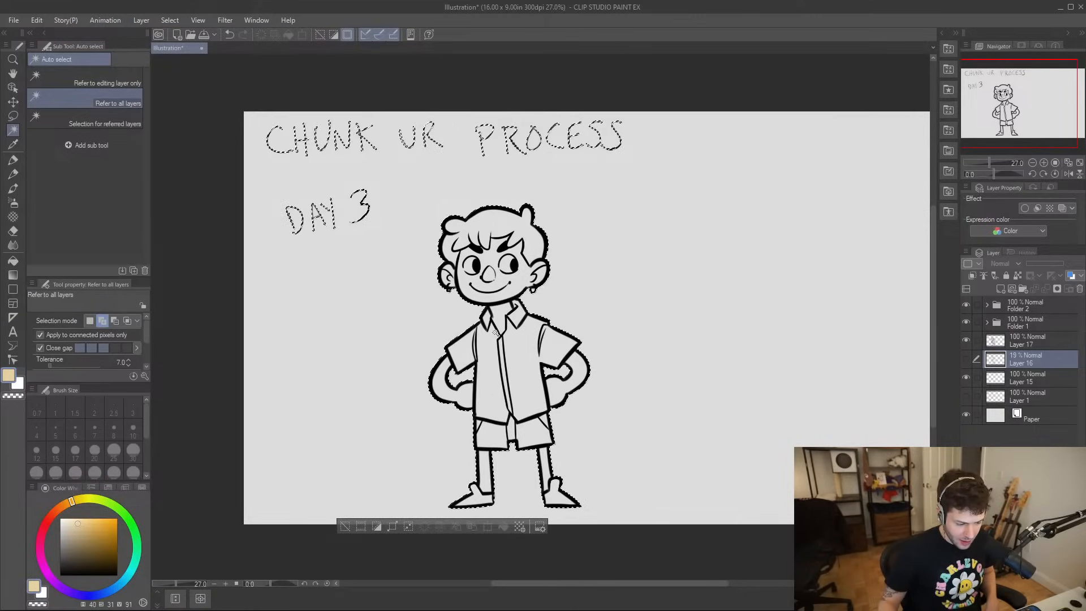
- Fill the selected character silhouette with dark grey on a new layer under the line art, with Fill referring only to the editing layer
left_click_drag(72, 542, 52, 550)
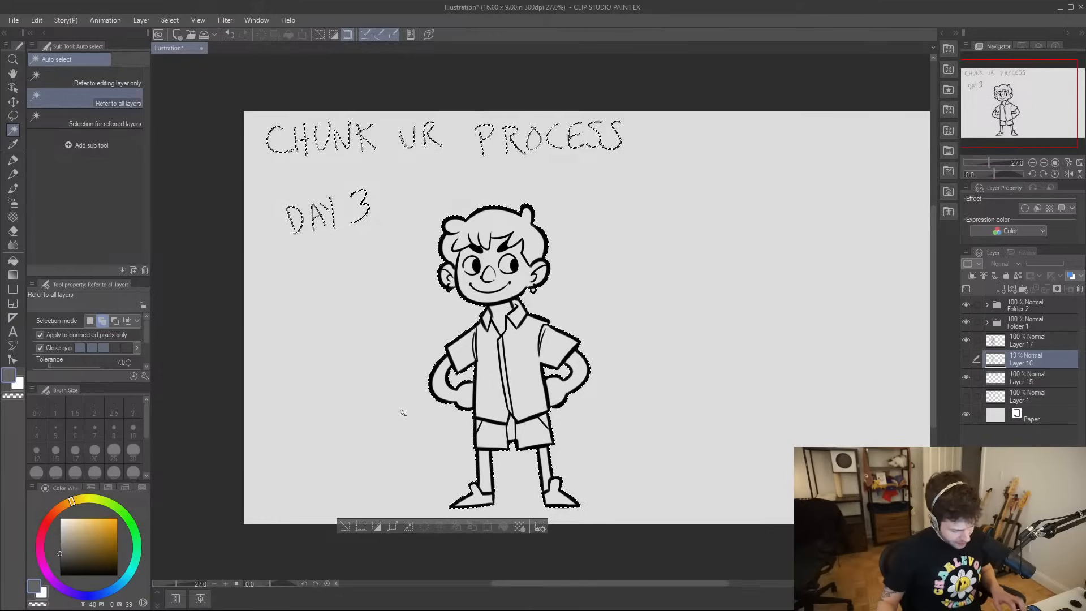
key("g")
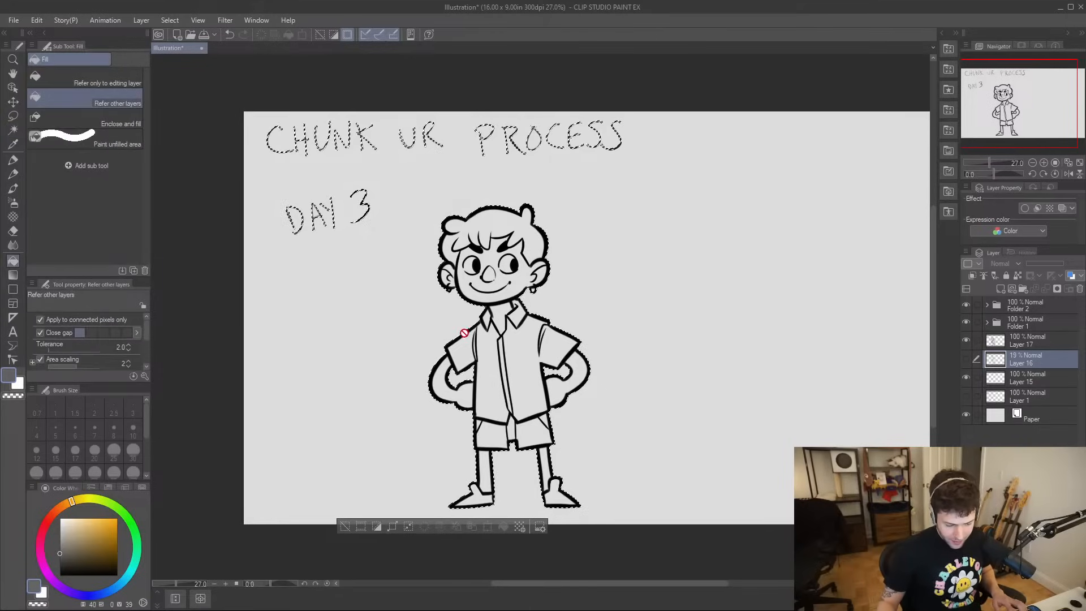
left_click(1001, 288)
left_click(526, 373)
key("ctrl+z")
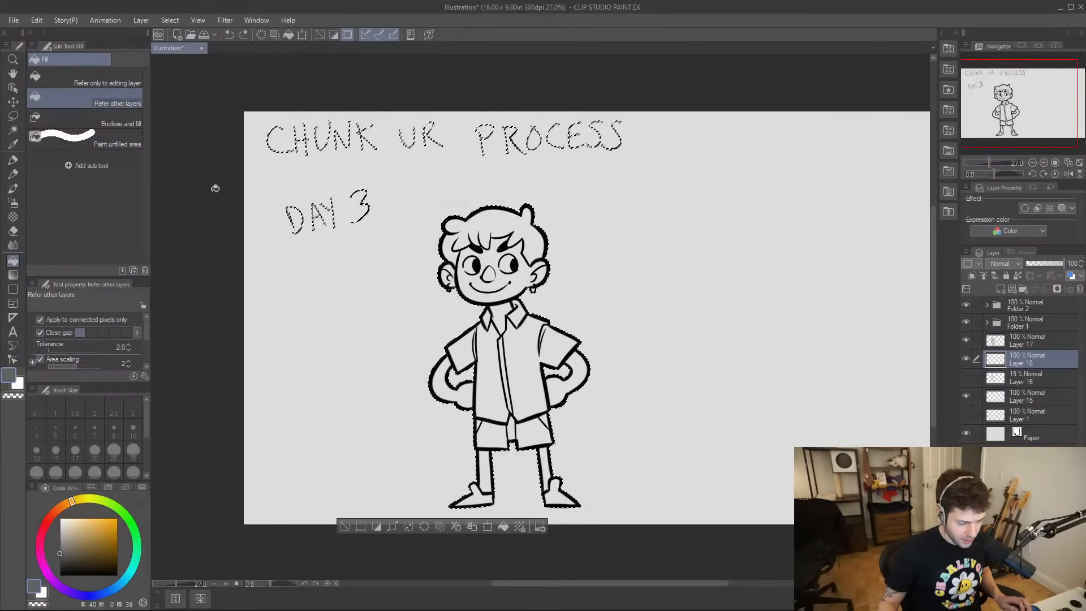
left_click(107, 79)
left_click(524, 339)
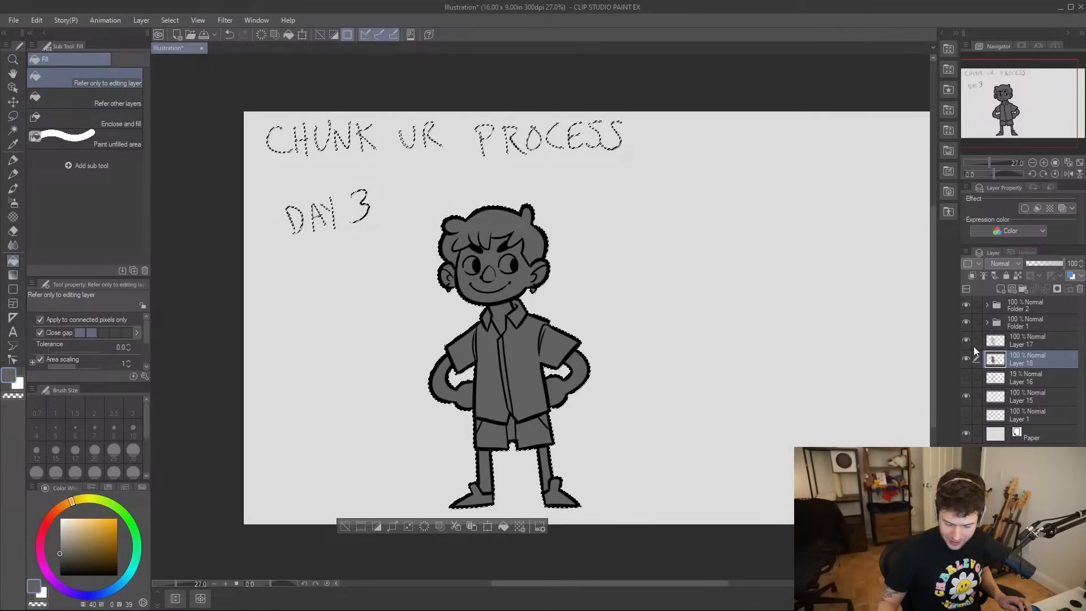
- Add another new layer above the grey silhouette layer and clear the selection
left_click(1001, 289)
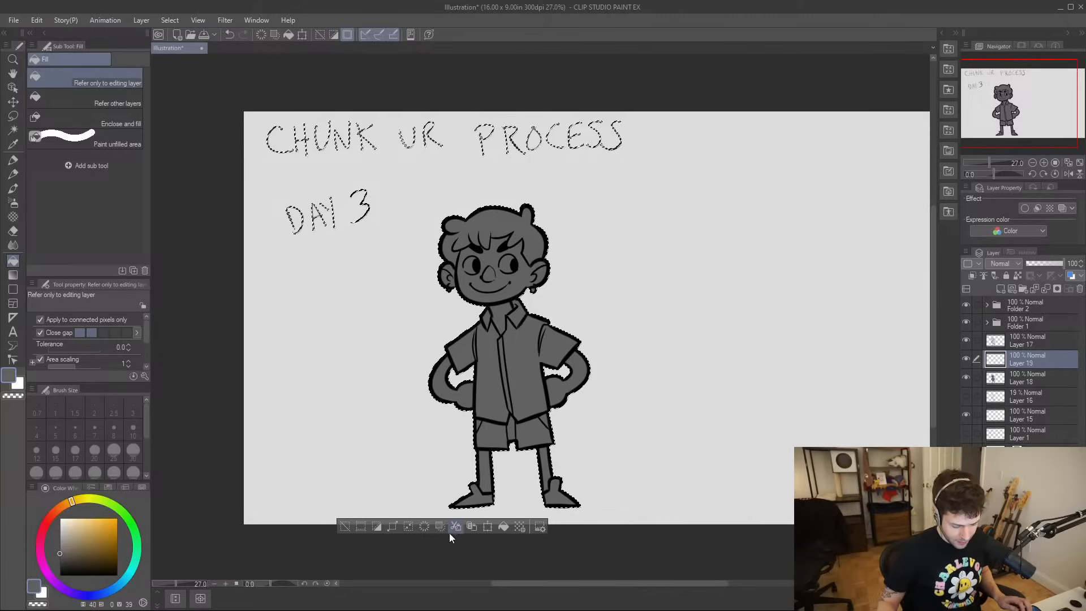
left_click(346, 528)
key("ctrl+space")
left_click_drag(468, 267, 533, 247)
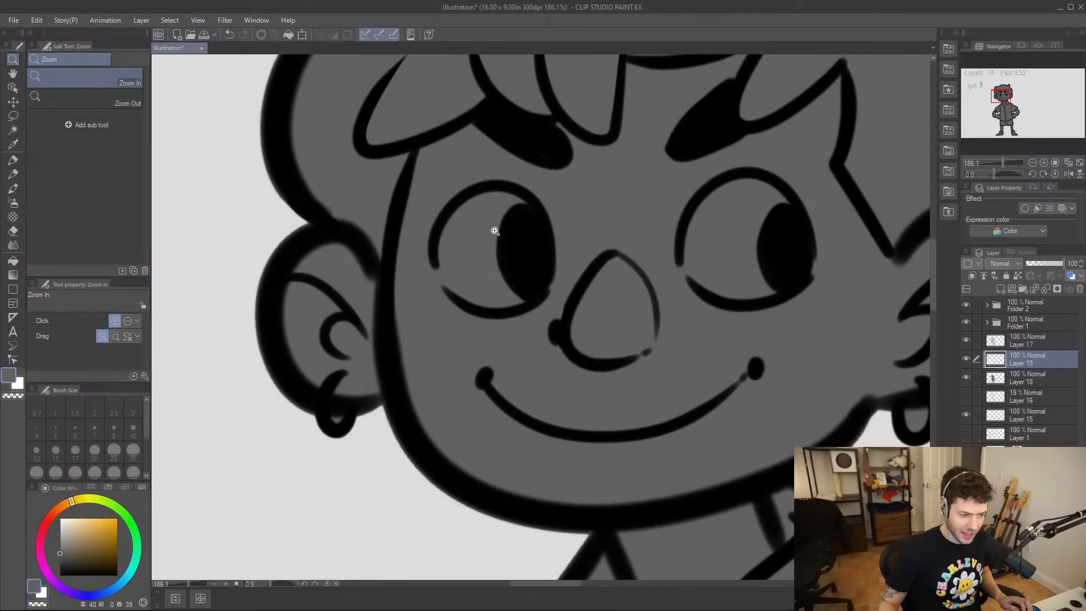
- Select the opening of the right-hand earring with Auto select referring to all layers, clear it from the grey silhouette layer, and deselect
left_click_drag(494, 230, 456, 244)
left_click_drag(551, 287, 429, 243)
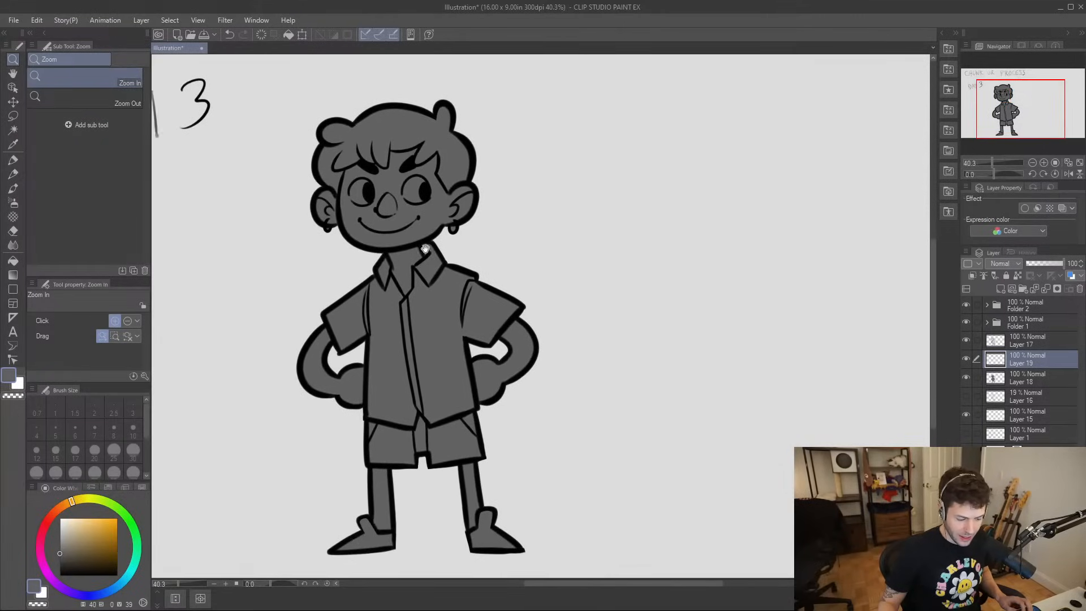
scroll(560, 241, "up", 5)
key("w")
left_click(566, 237)
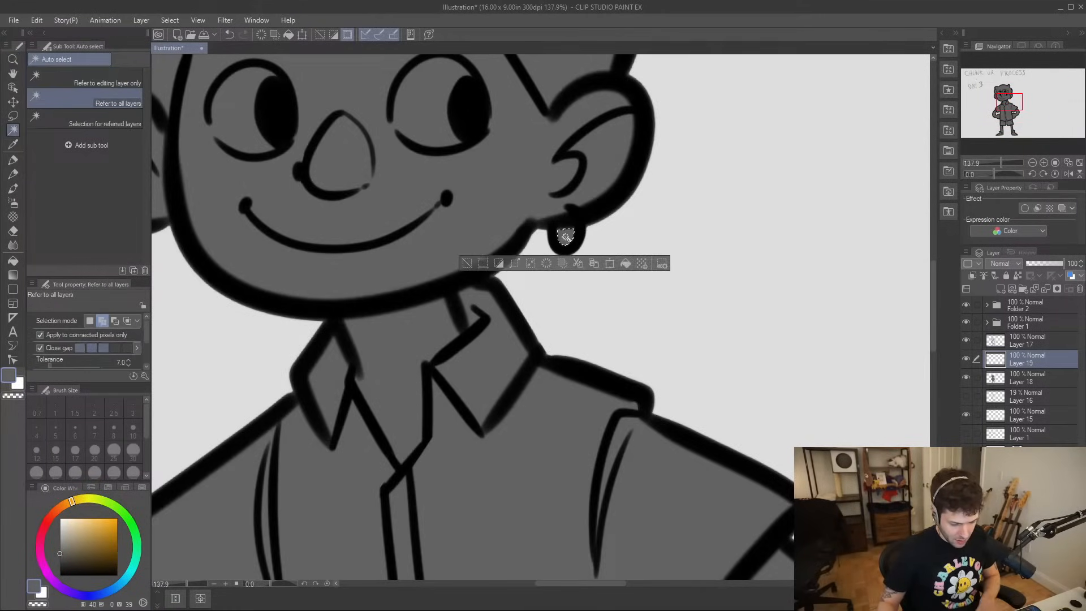
key("alt+bracketleft")
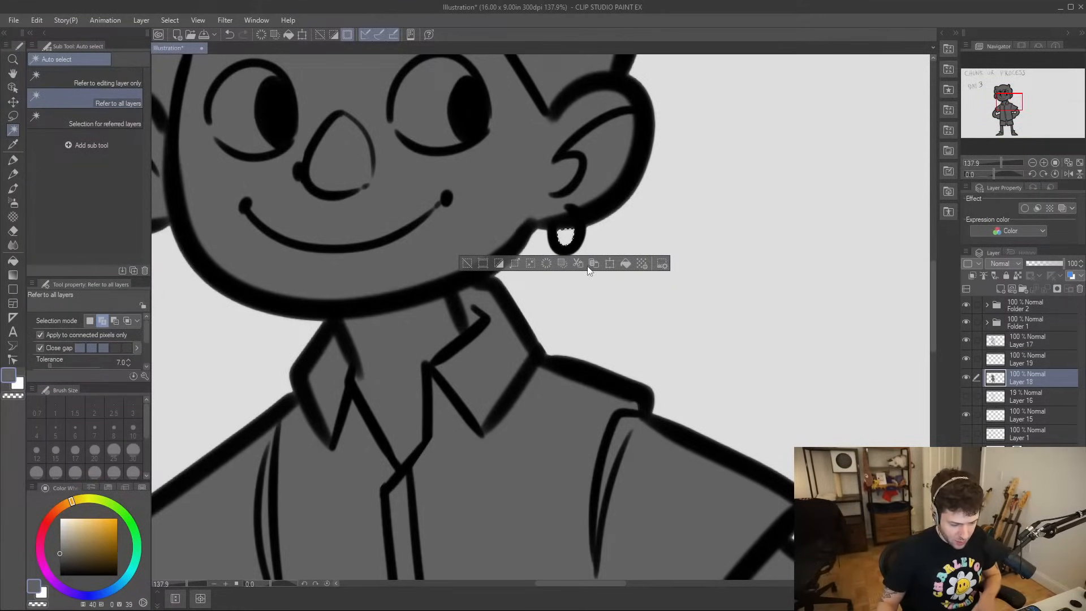
key("ctrl+d")
- Erase the grey inside the left-hand earring on the silhouette layer with a smaller eraser
key("slash")
scroll(396, 255, "down", 2)
scroll(245, 249, "up", 4)
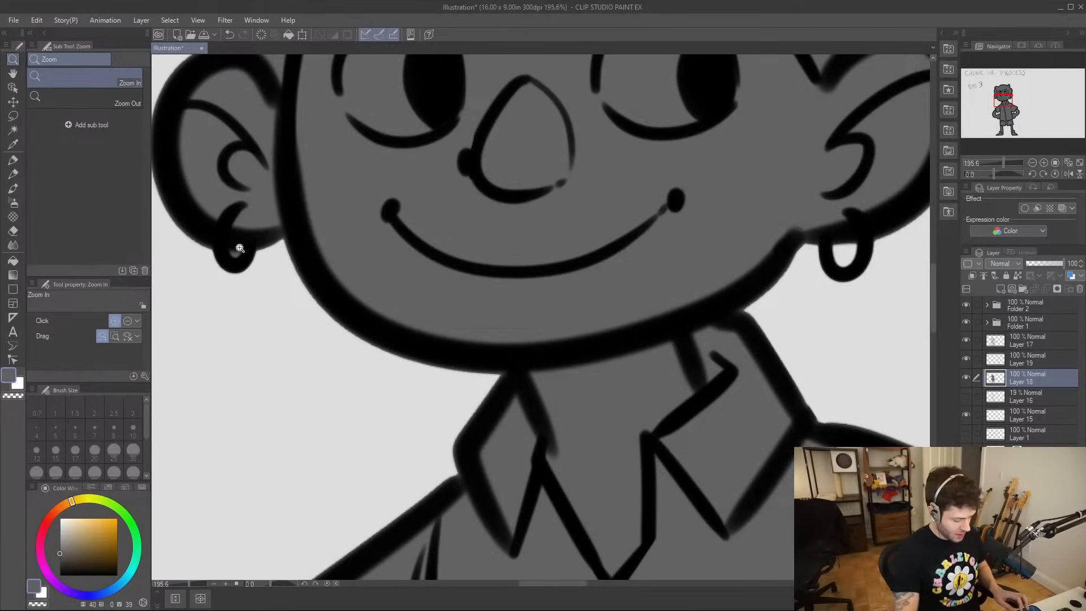
key("e")
key("bracketleft")
key("bracketleft")
key("bracketleft")
key("bracketleft")
key("bracketleft")
left_click(235, 252)
key("ctrl+space")
left_click_drag(269, 256, 170, 259)
left_click_drag(451, 335, 514, 348)
left_click_drag(513, 346, 535, 291)
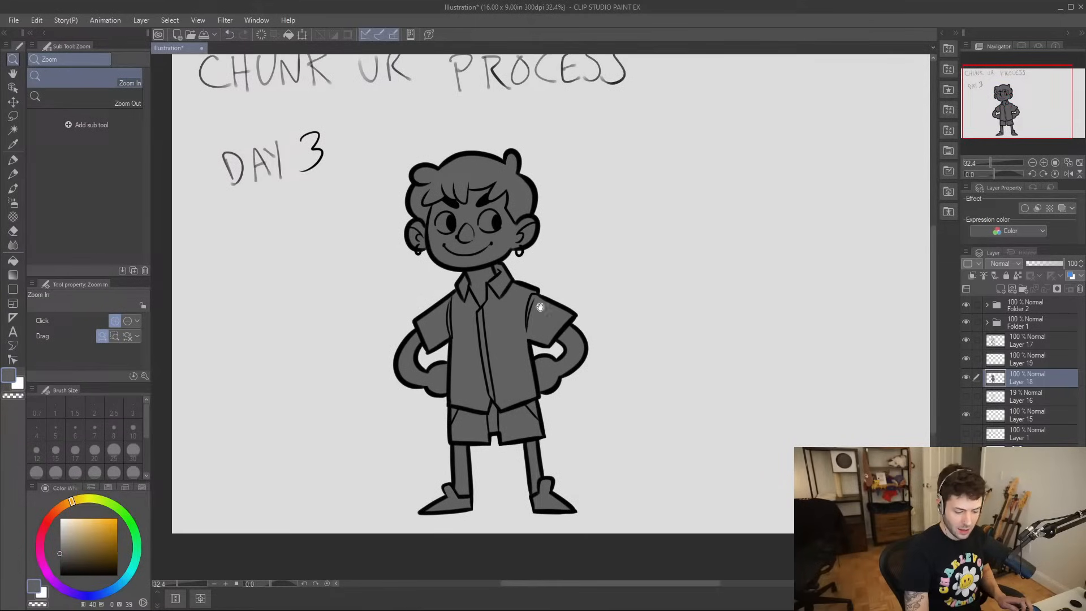
- Fill the face with light beige on the empty layer above the silhouette, with Fill referring to other layers
left_click(1013, 363)
left_click(966, 359)
left_click(966, 359)
left_click(75, 515)
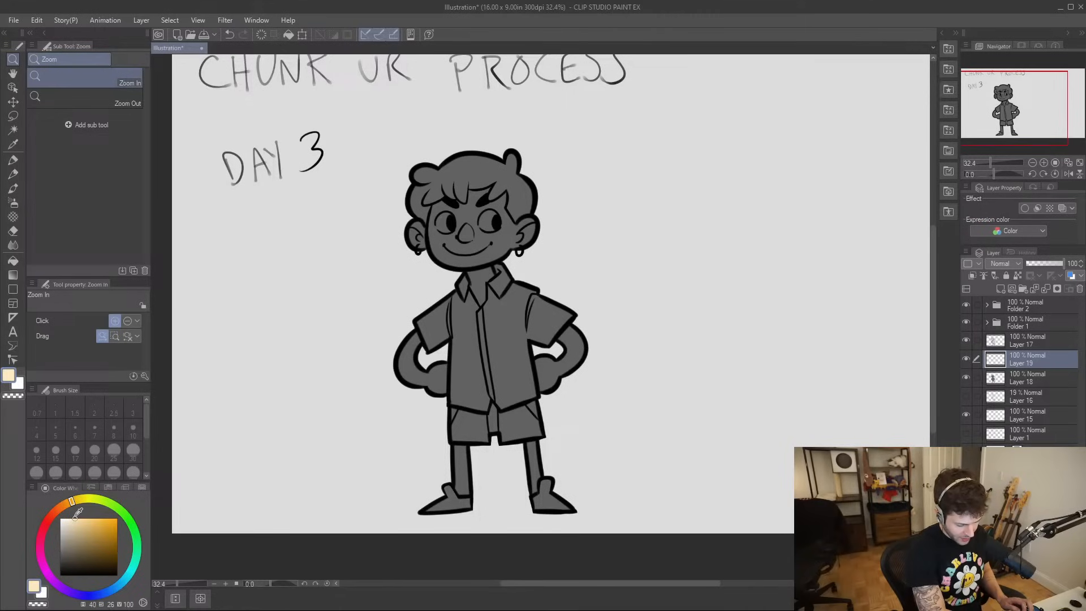
key("g")
left_click(500, 229)
key("ctrl+z")
left_click(117, 103)
left_click(506, 237)
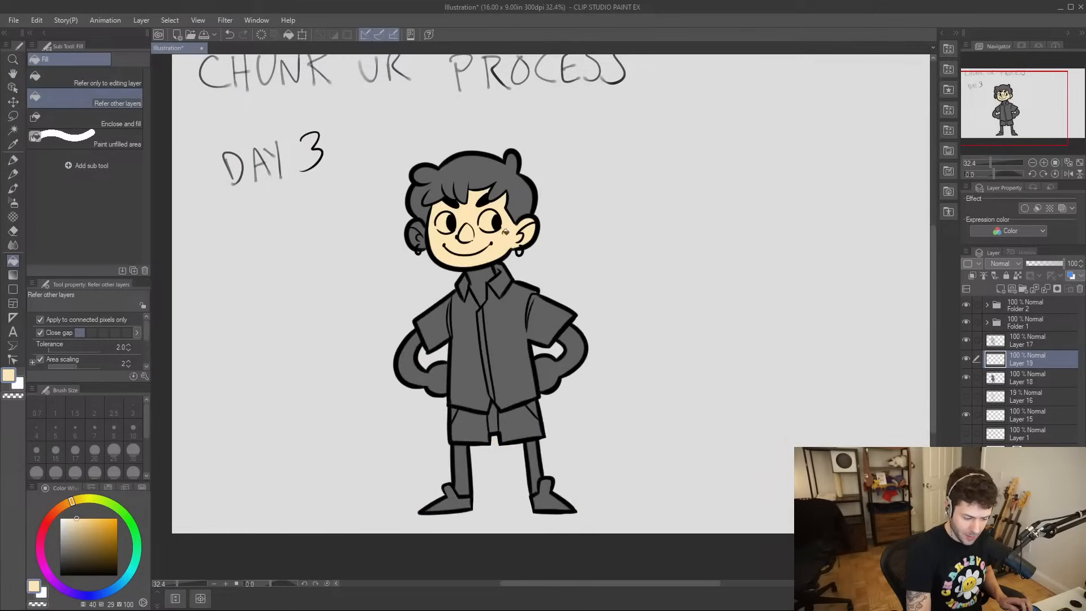
- Fill the neck, both arms and both legs with the same light beige skin colour
left_click(478, 279)
left_click(568, 356)
left_click(428, 377)
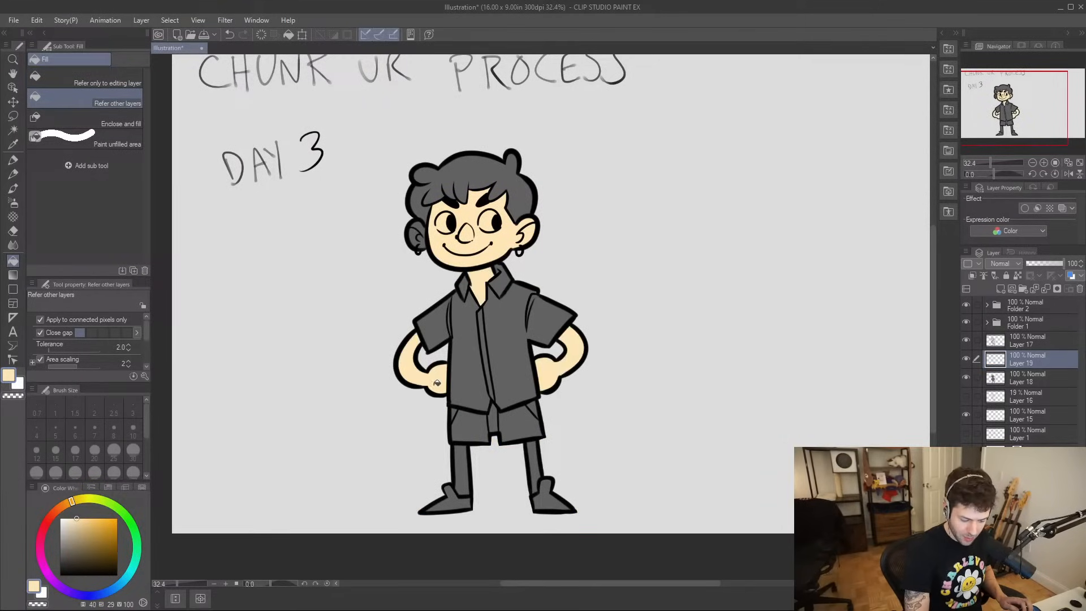
left_click(464, 455)
left_click(534, 452)
- Fill the remaining left-hand ear with the beige skin colour and the hair with dark brown
left_click_drag(611, 378, 597, 386)
left_click(407, 247)
left_click(95, 553)
left_click(450, 193)
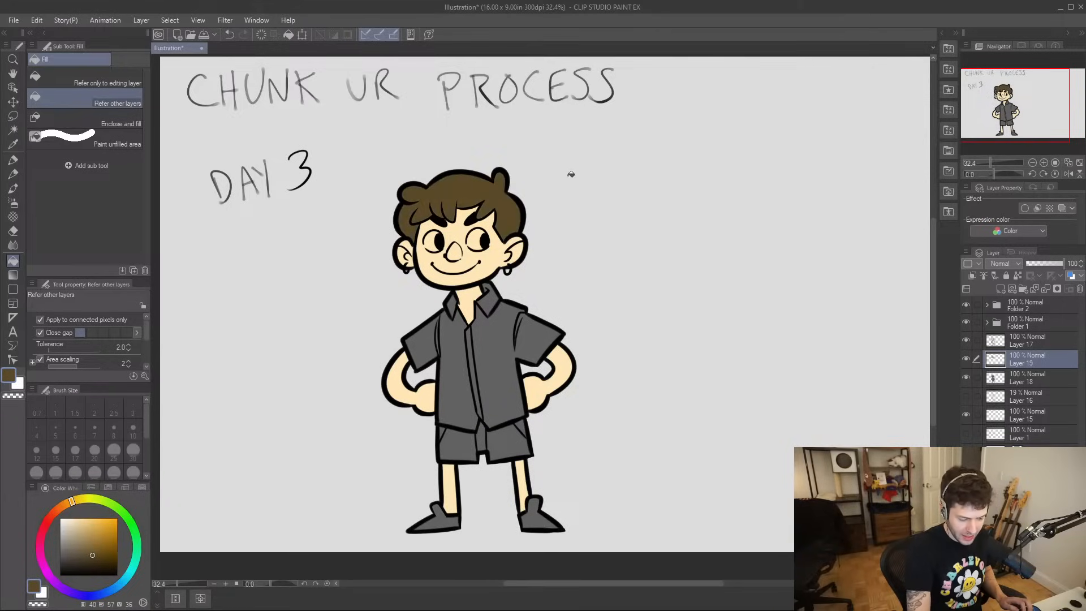
- Colour the whites of both eyes white, using the softcore brush at size 15 and Fill
key("x")
key("b")
scroll(433, 258, "up", 5)
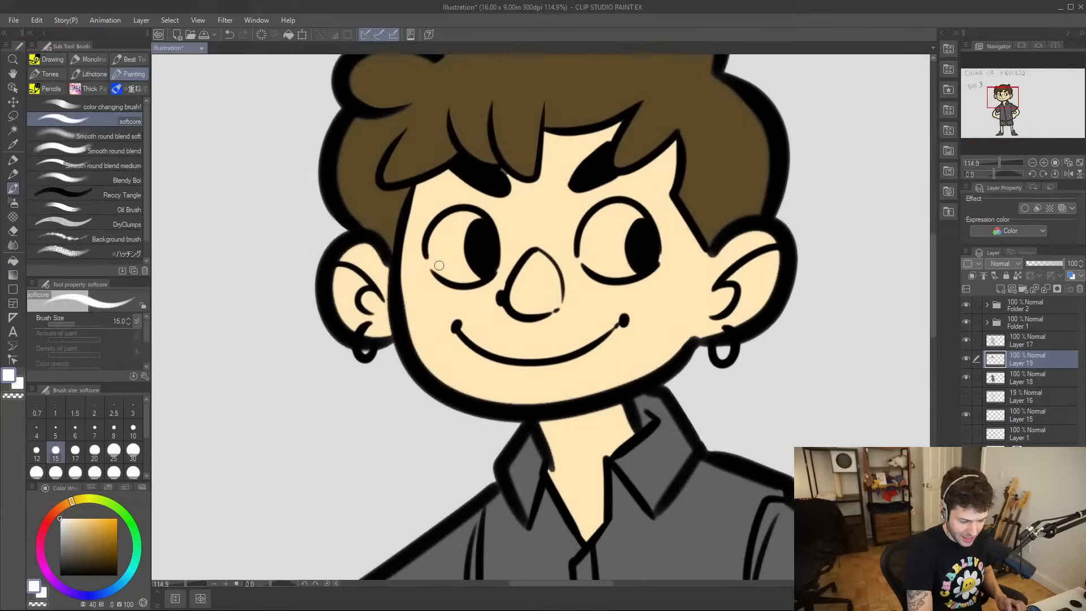
left_click_drag(433, 258, 447, 243)
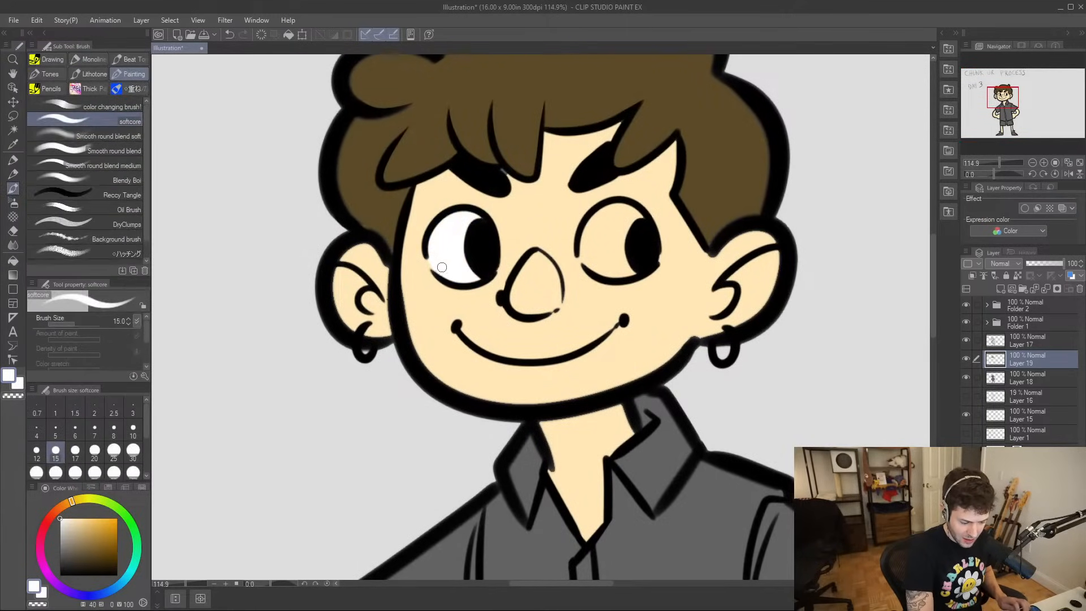
mouse_move(588, 265)
left_mouse_down()
mouse_move(580, 255)
mouse_move(590, 262)
mouse_move(594, 226)
left_mouse_up()
key("g")
left_click(604, 247)
key("b")
left_click_drag(663, 291, 610, 286)
- Paint the nose salmon pink with the softcore brush, using a redder, darker shade derived from the sampled skin colour
key("i")
left_click(580, 255)
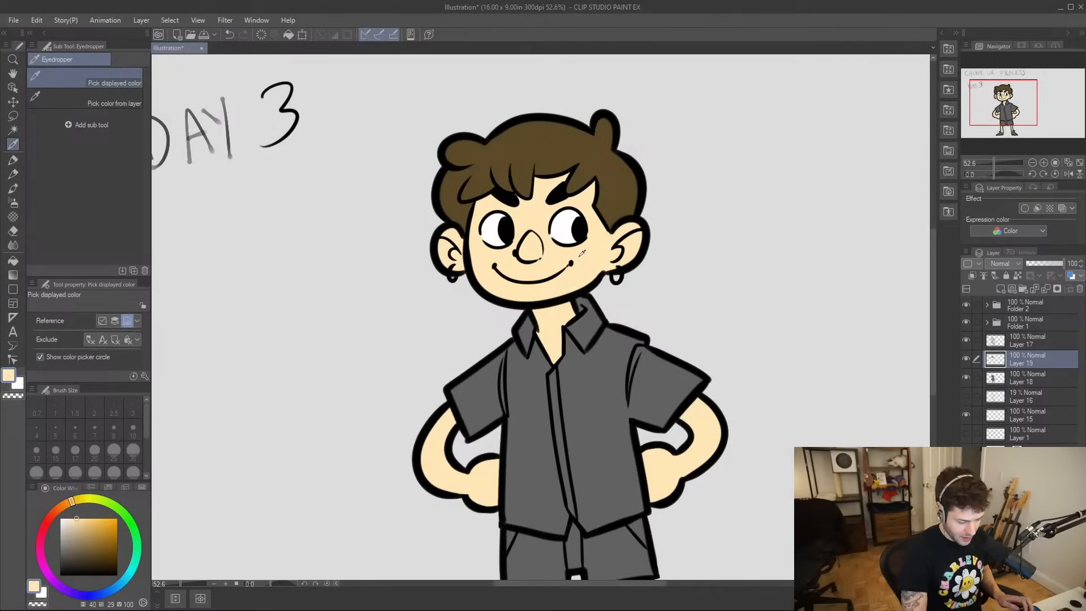
left_click(58, 509)
left_click(82, 529)
left_click(83, 522)
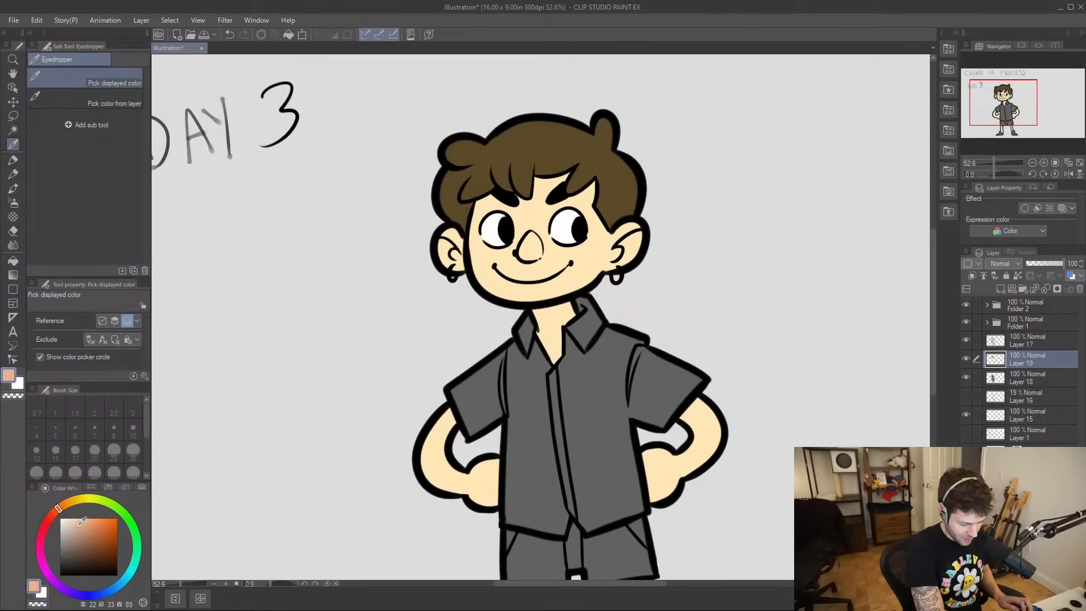
key("b")
scroll(550, 272, "up", 5)
left_click_drag(550, 272, 535, 250)
key("ctrl+space")
left_click_drag(662, 334, 654, 332)
left_click_drag(654, 332, 592, 281)
left_click_drag(566, 294, 583, 284)
left_click_drag(599, 343, 574, 323)
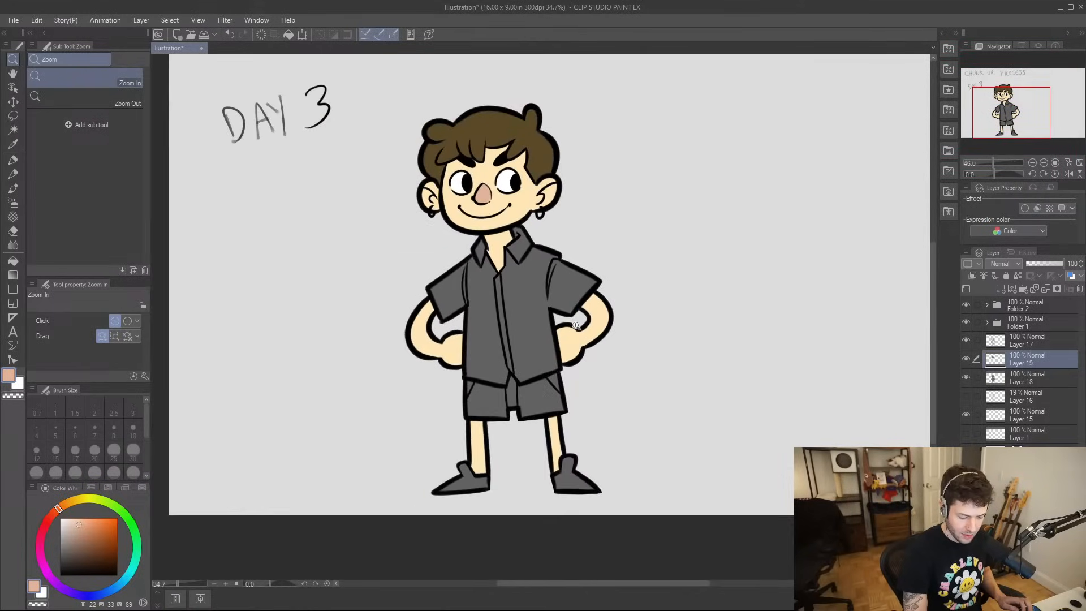
- Fill the shorts with a neutral mid grey slightly lighter than the silhouette
left_click_drag(66, 551, 59, 548)
key("g")
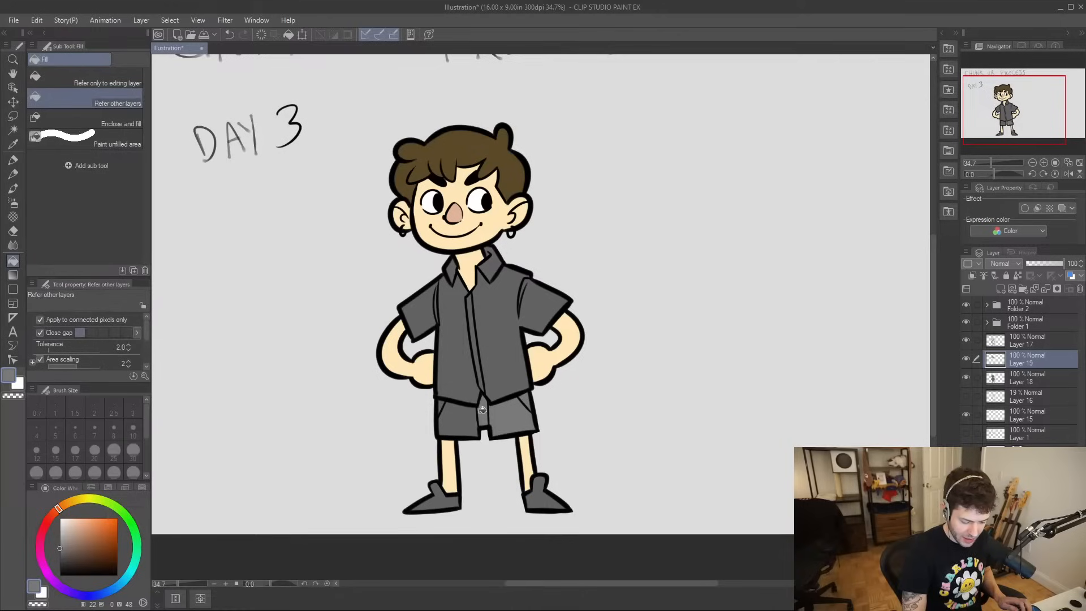
left_click(459, 419)
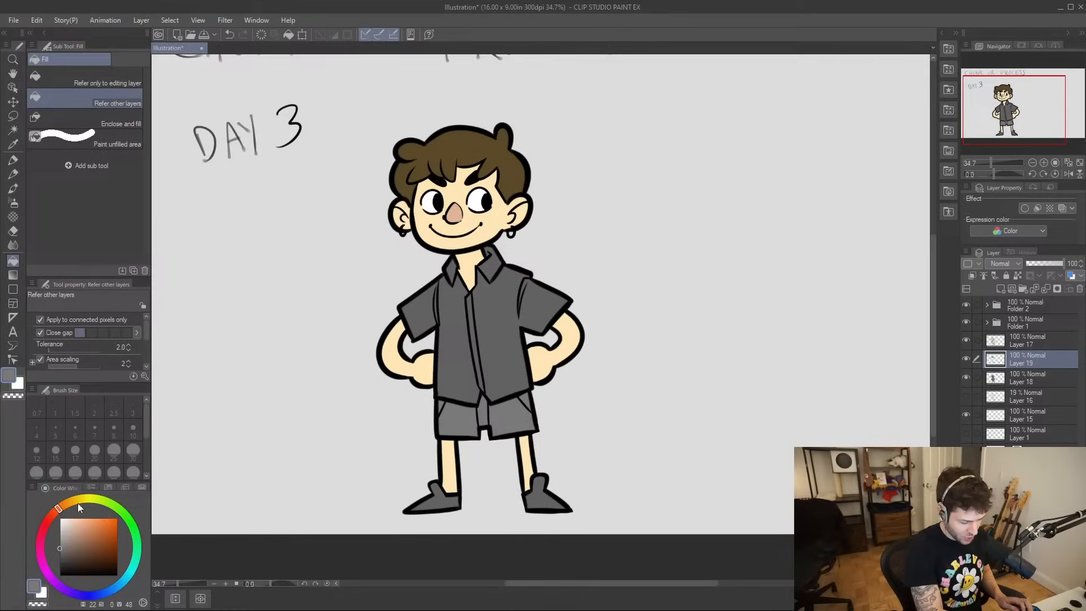
- Fill the whole shirt, including the body, button placket, collar and both sleeves, with coral red
left_click(46, 521)
left_click(104, 519)
left_click_drag(103, 519, 92, 526)
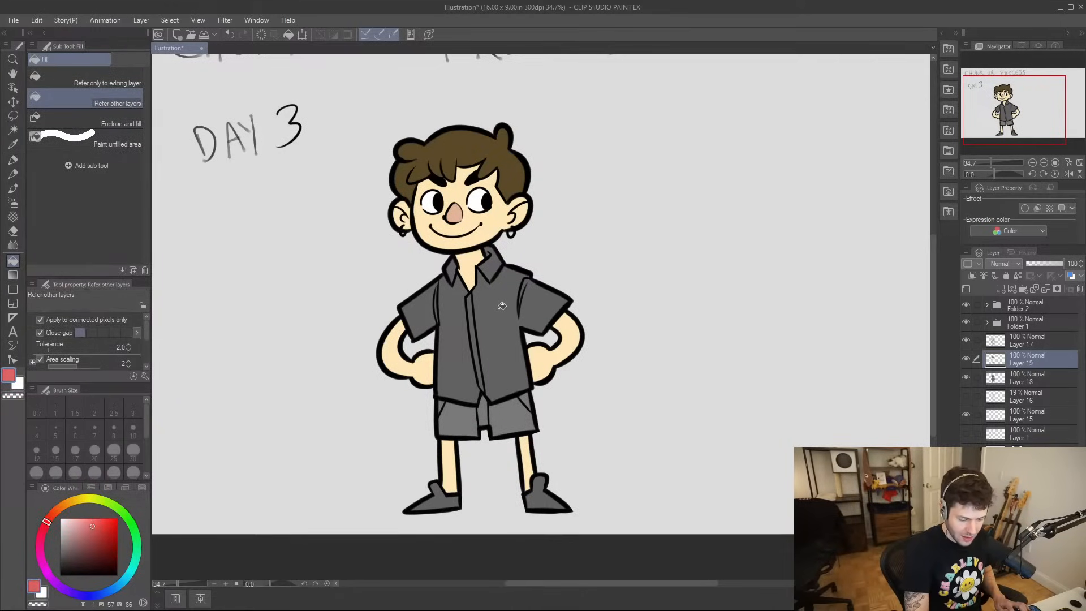
left_click(501, 306)
left_click(462, 317)
left_click(473, 312)
left_click(491, 263)
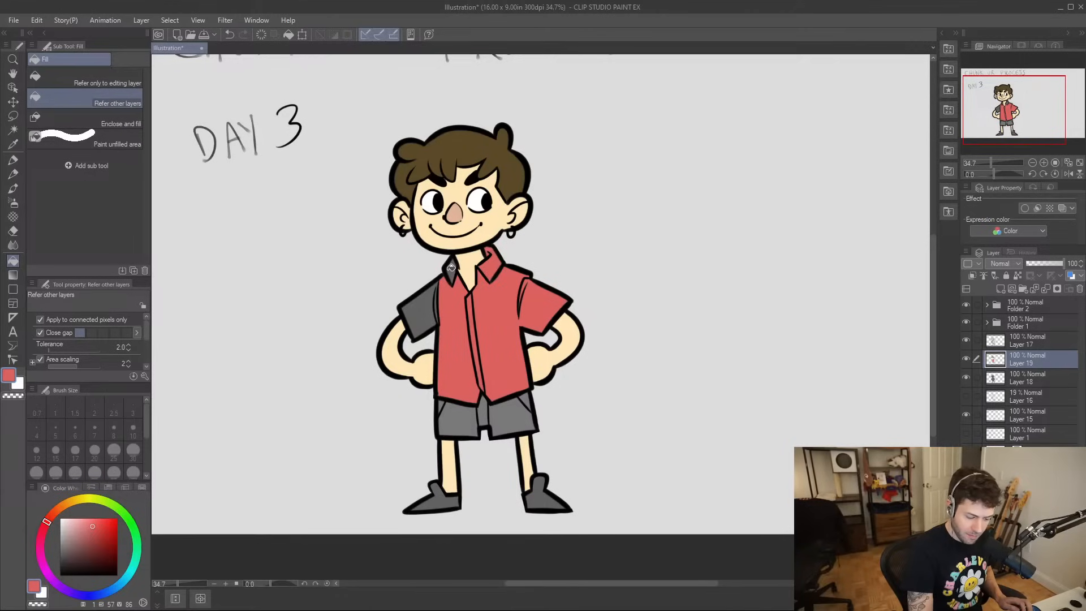
left_click(450, 267)
left_click(418, 308)
key("b")
scroll(436, 308, "up", 1)
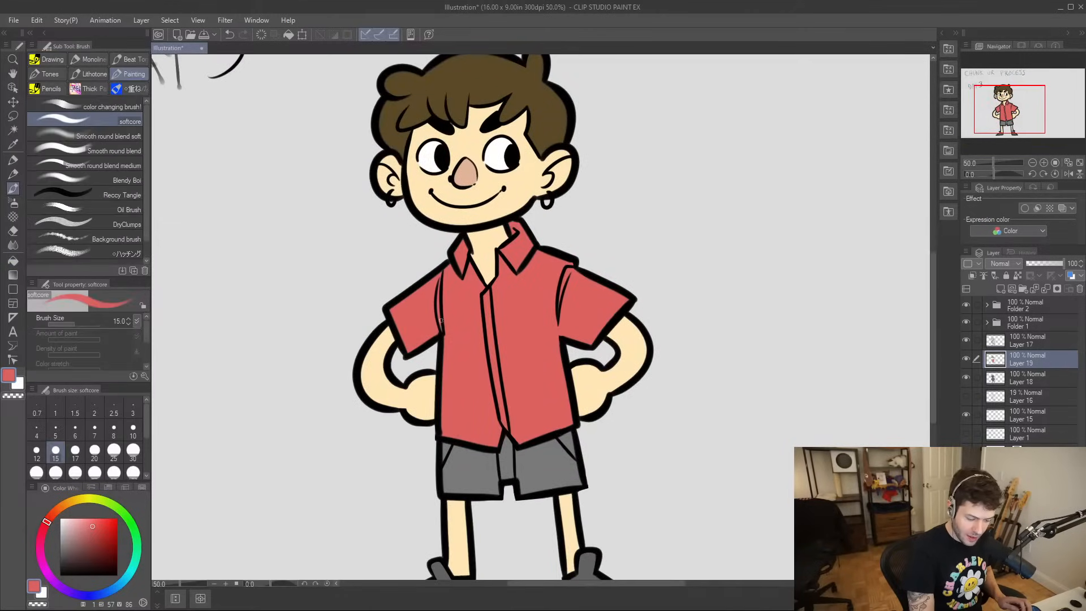
key("ctrl+space")
left_click_drag(590, 289, 555, 366)
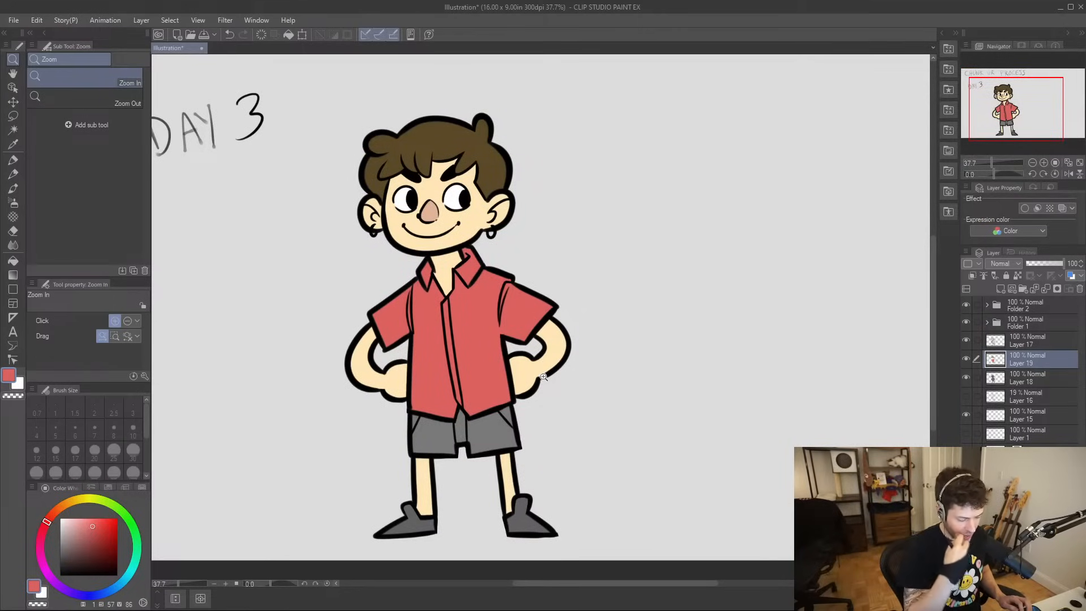
- Fill both shoes with pale beige, and refill them with a lighter off-white
left_click(61, 524)
left_click(62, 505)
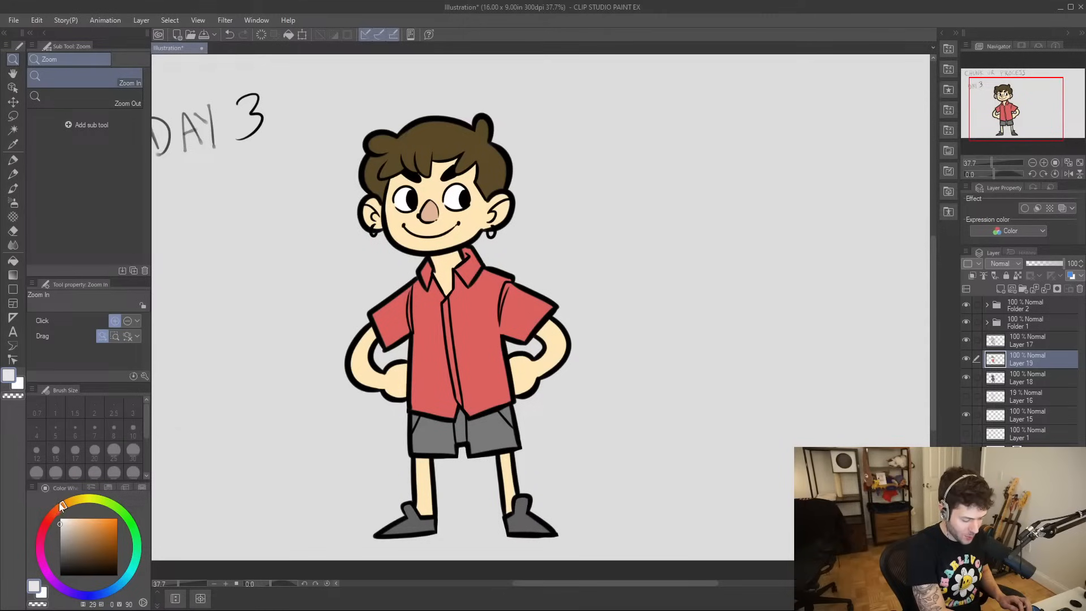
left_click(69, 524)
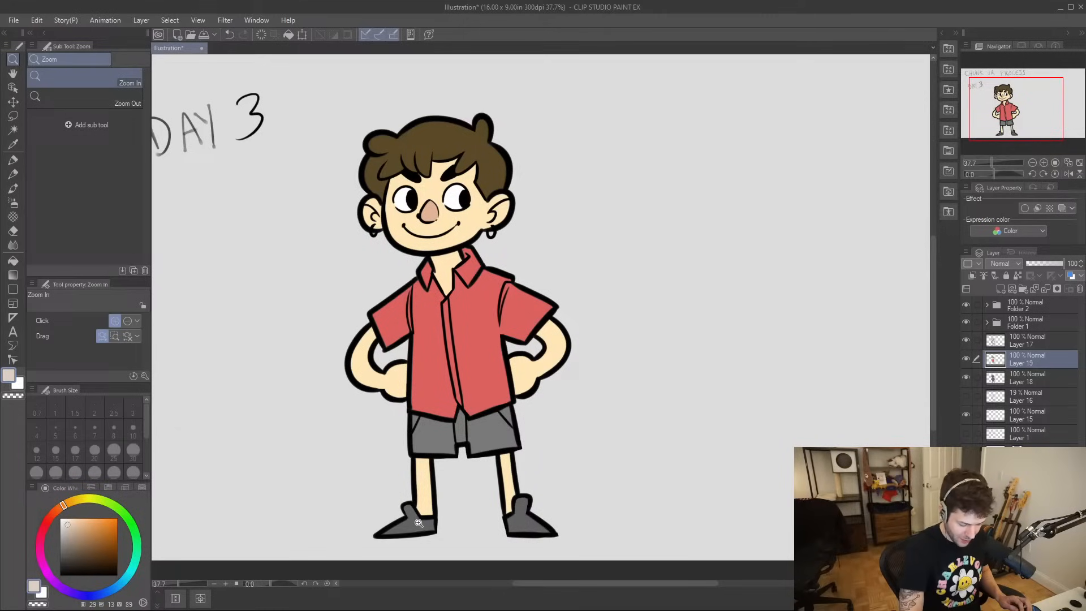
key("g")
key("g")
left_click(419, 522)
left_click(527, 519)
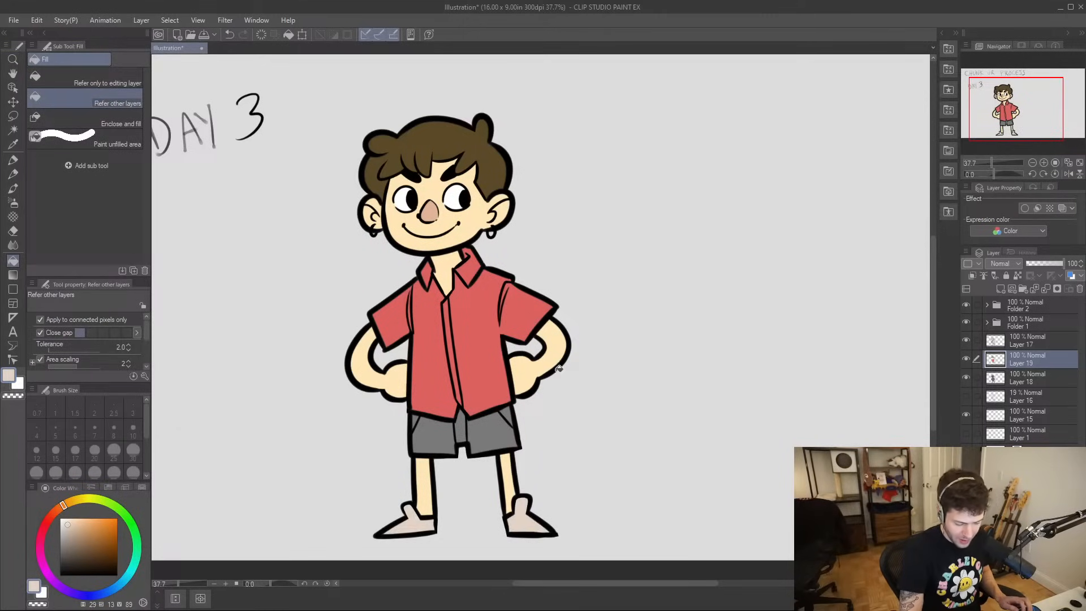
left_click(63, 521)
left_click(422, 518)
left_click(524, 513)
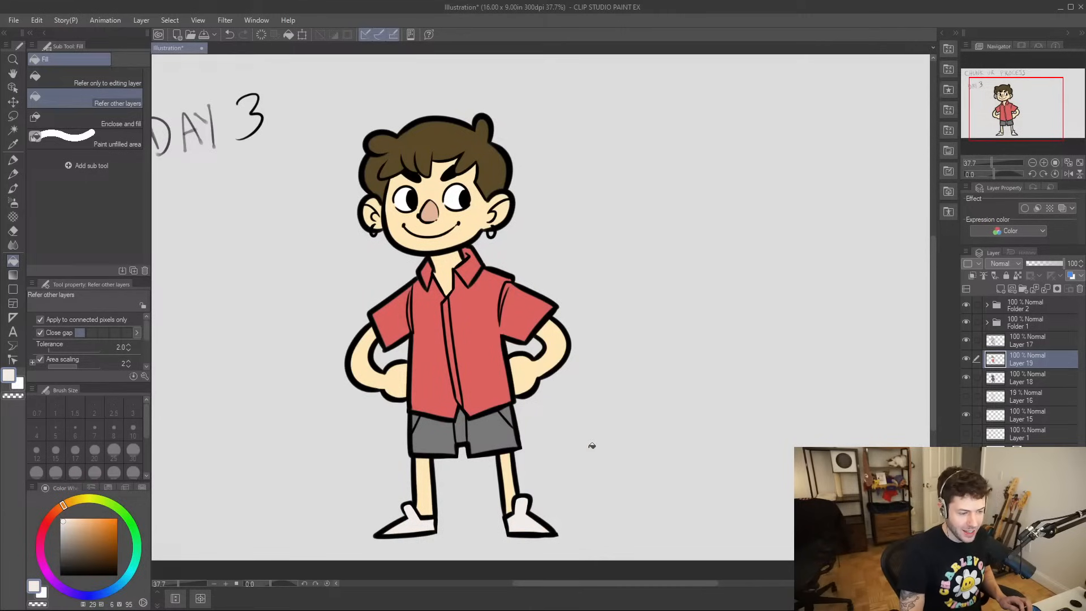
- Add a new layer above the base colours, set it to Multiply, and clip it to the layer below
left_click_drag(575, 444, 607, 441)
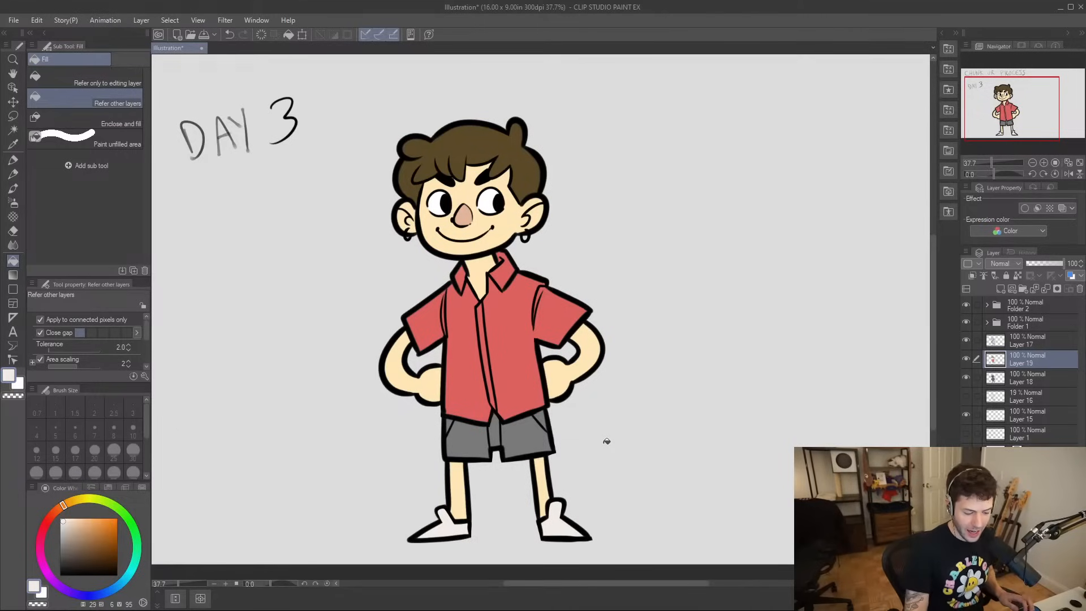
key("/")
left_click_drag(605, 311, 545, 392)
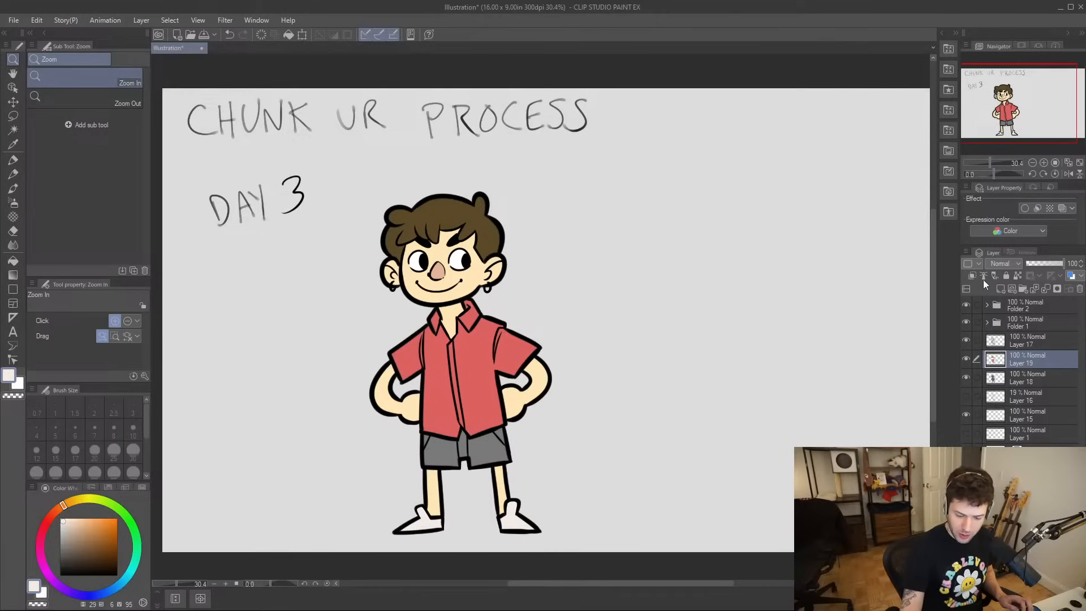
left_click(1005, 289)
left_click(1011, 263)
left_click(1008, 295)
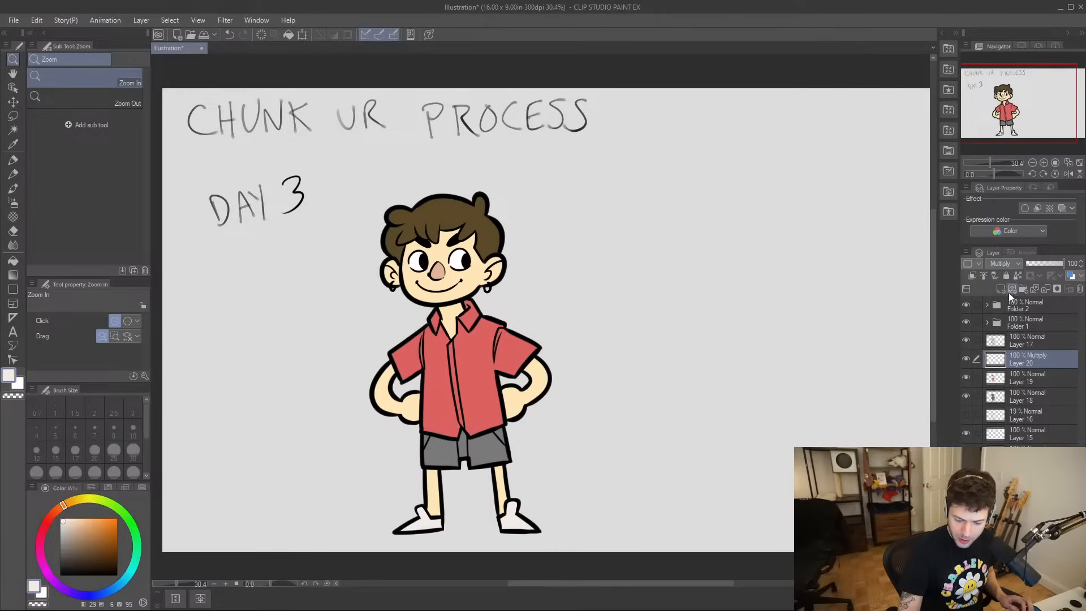
left_click(972, 276)
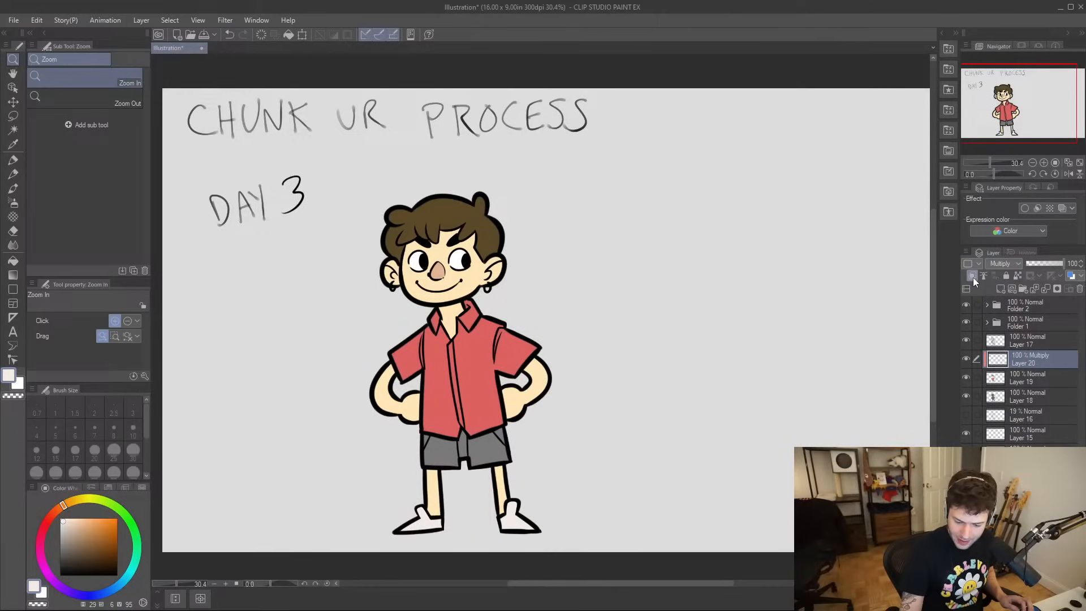
- Paint muted blue-violet shadows under the chin and inside both ears on the clipped Multiply layer with the softcore brush
left_click(60, 536)
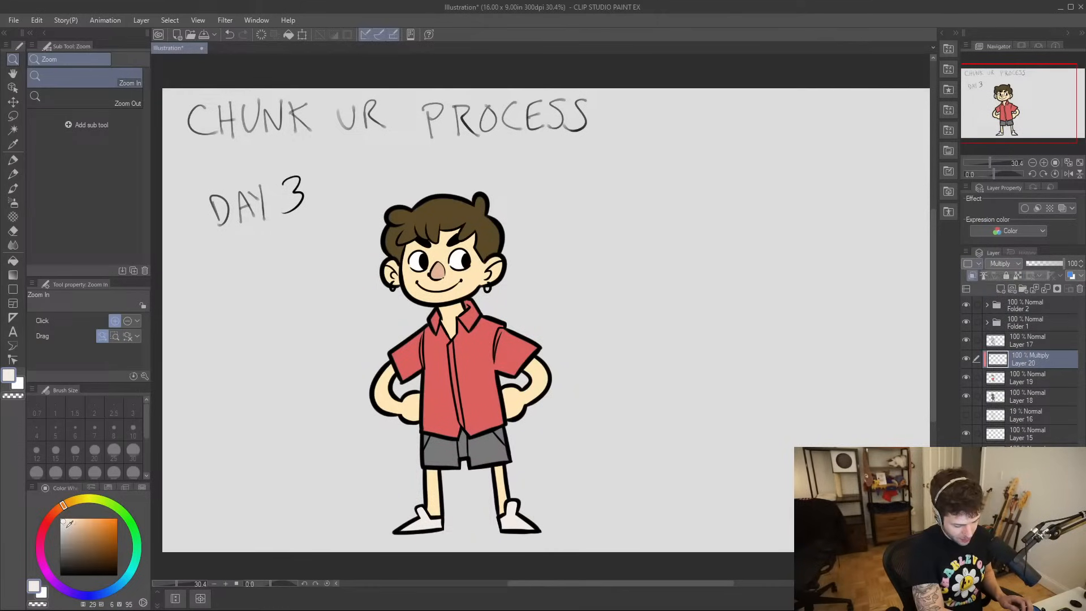
left_click(85, 592)
left_click(71, 534)
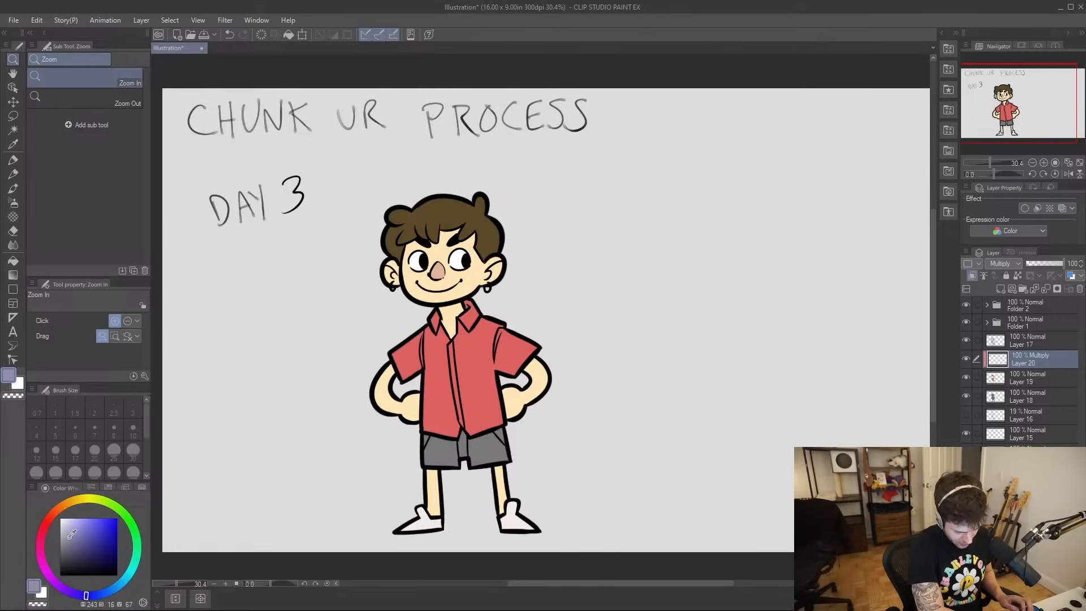
left_click_drag(447, 305, 501, 303)
mouse_move(423, 318)
left_mouse_down()
mouse_move(484, 293)
mouse_move(431, 312)
left_mouse_up()
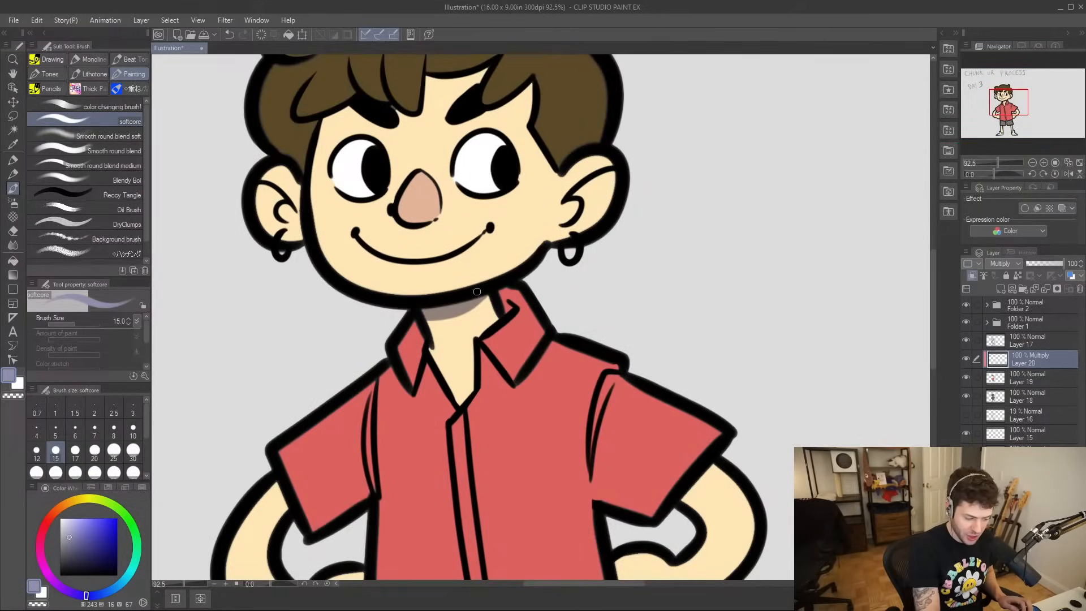
left_click_drag(275, 205, 272, 188)
mouse_move(585, 210)
left_mouse_down()
mouse_move(592, 182)
mouse_move(584, 205)
mouse_move(594, 185)
mouse_move(590, 269)
left_mouse_up()
- Paint the shadows cast by the fringe along the forehead beneath the hair locks
mouse_move(417, 198)
left_mouse_down()
mouse_move(426, 161)
mouse_move(424, 172)
mouse_move(481, 151)
left_mouse_up()
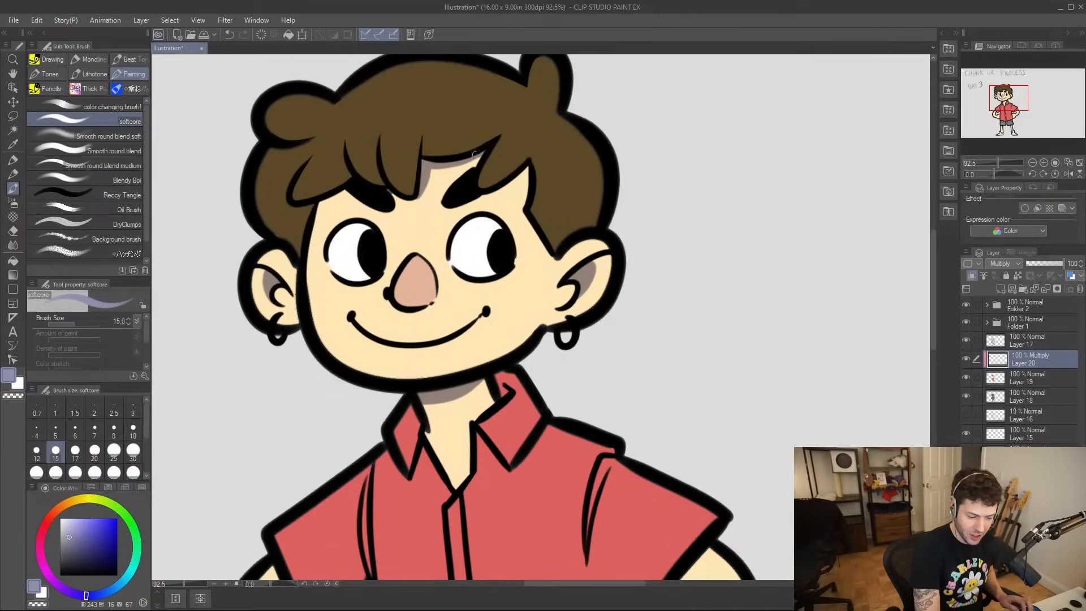
left_click_drag(484, 193, 528, 164)
left_click_drag(387, 191, 403, 195)
left_click_drag(319, 203, 349, 190)
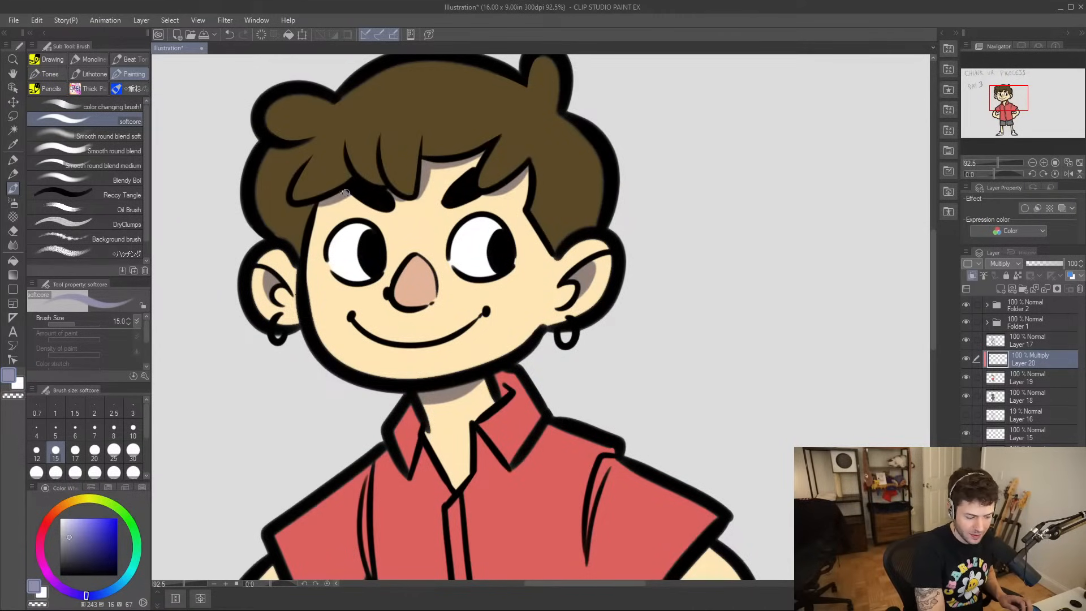
- Paint blue-violet shadows along the lower tips of the fringe locks on the Multiply layer
left_click_drag(603, 210, 583, 272)
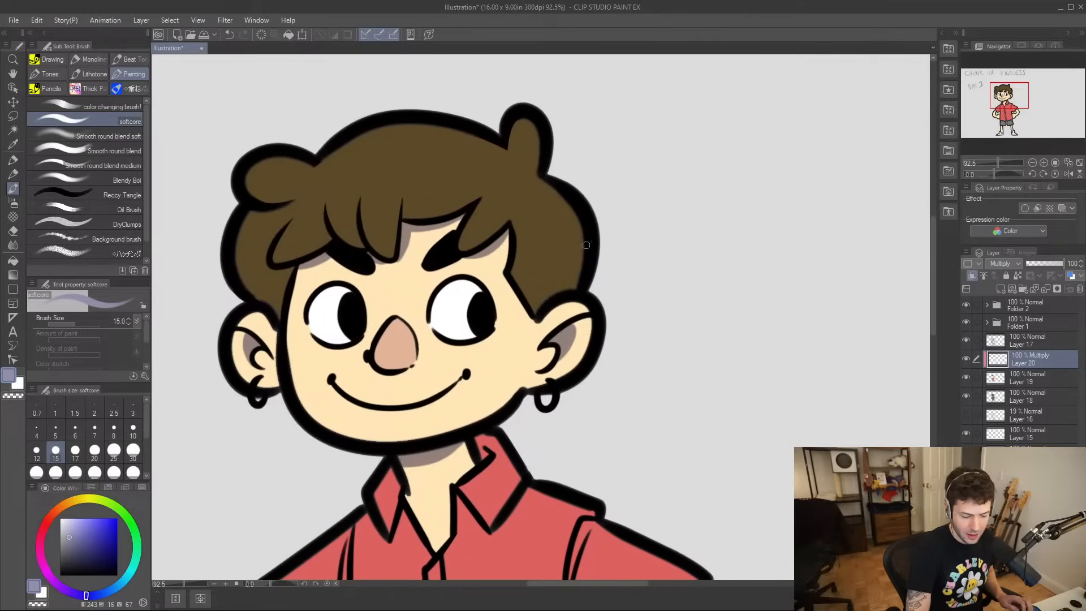
left_click_drag(533, 169, 528, 117)
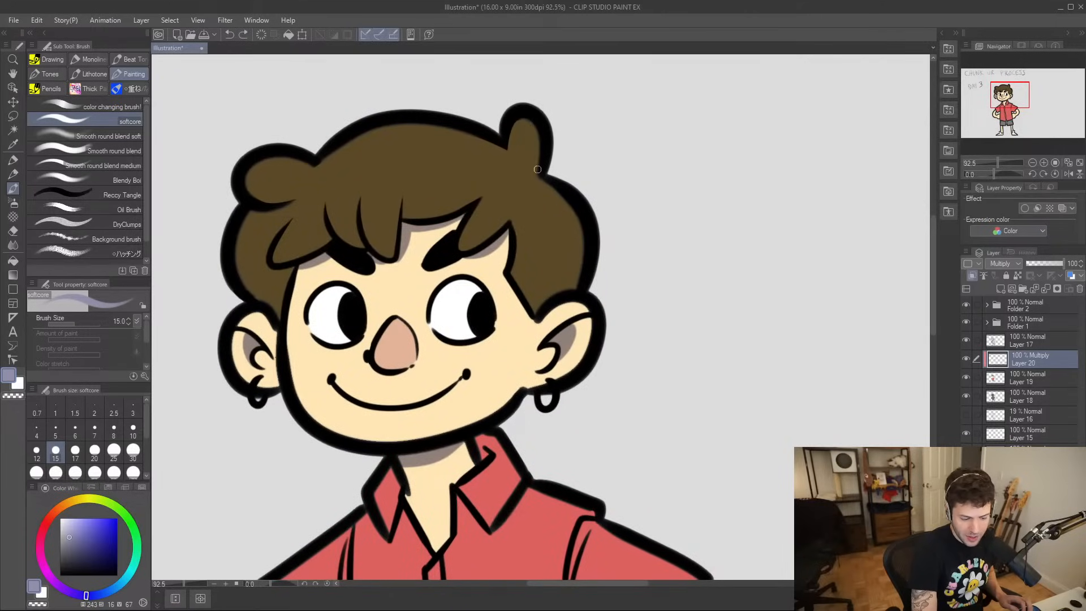
left_click_drag(553, 236, 577, 199)
mouse_move(485, 205)
left_mouse_down()
mouse_move(526, 187)
mouse_move(486, 211)
mouse_move(513, 199)
left_mouse_up()
key("ctrl+z")
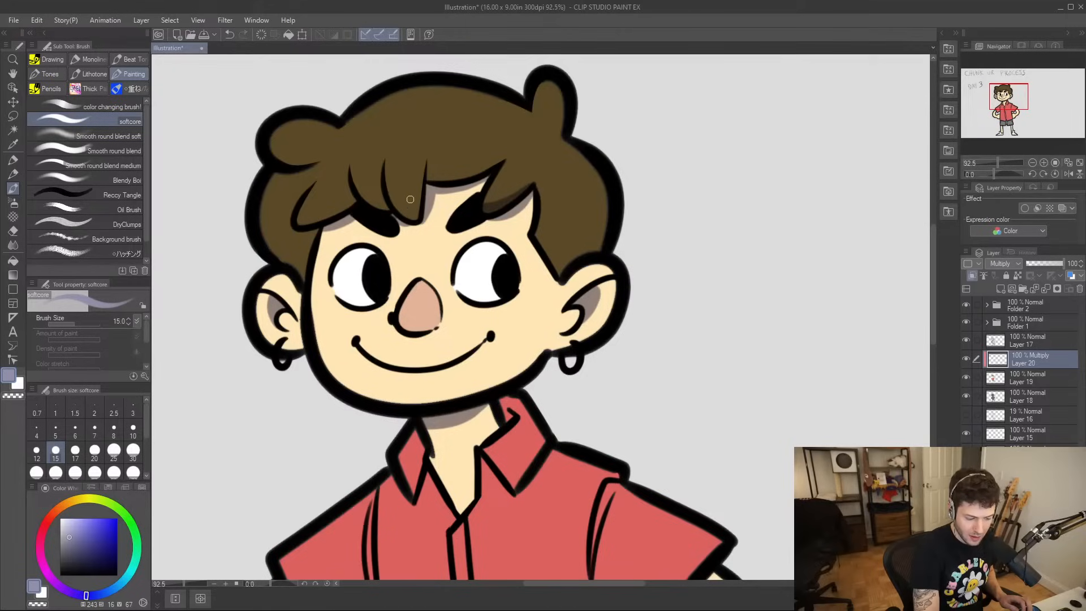
key("ctrl+z")
mouse_move(389, 197)
left_mouse_down()
mouse_move(422, 196)
mouse_move(414, 214)
mouse_move(402, 208)
mouse_move(417, 220)
mouse_move(406, 186)
mouse_move(374, 197)
left_mouse_up()
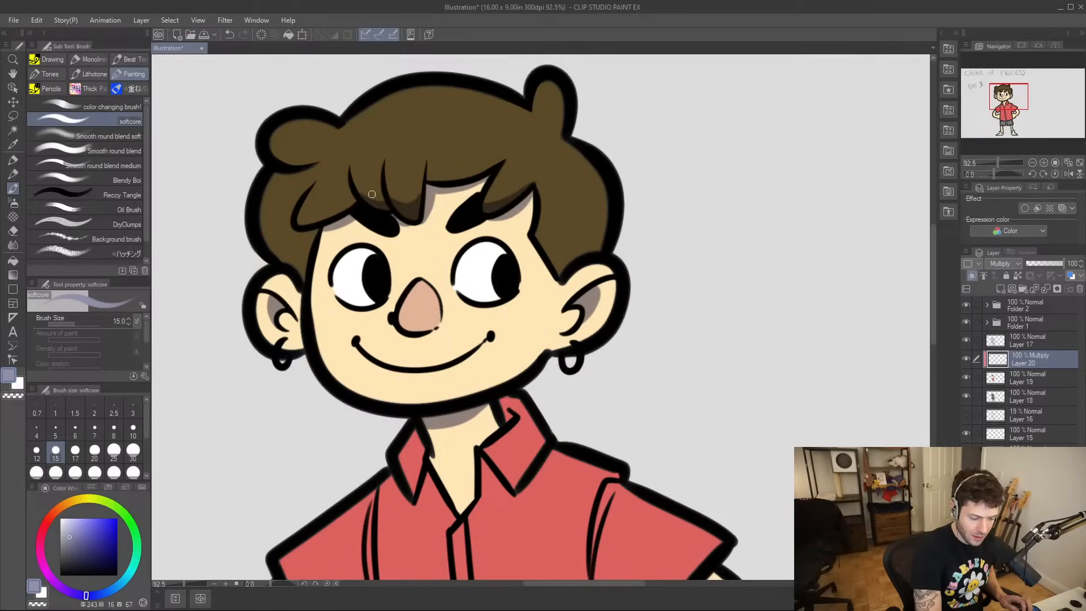
- Shade the lower hair beside both ears and add a shadow on the underside of the nose
mouse_move(298, 217)
left_mouse_down()
mouse_move(355, 202)
mouse_move(262, 236)
mouse_move(314, 247)
mouse_move(305, 275)
mouse_move(269, 247)
mouse_move(300, 269)
left_mouse_up()
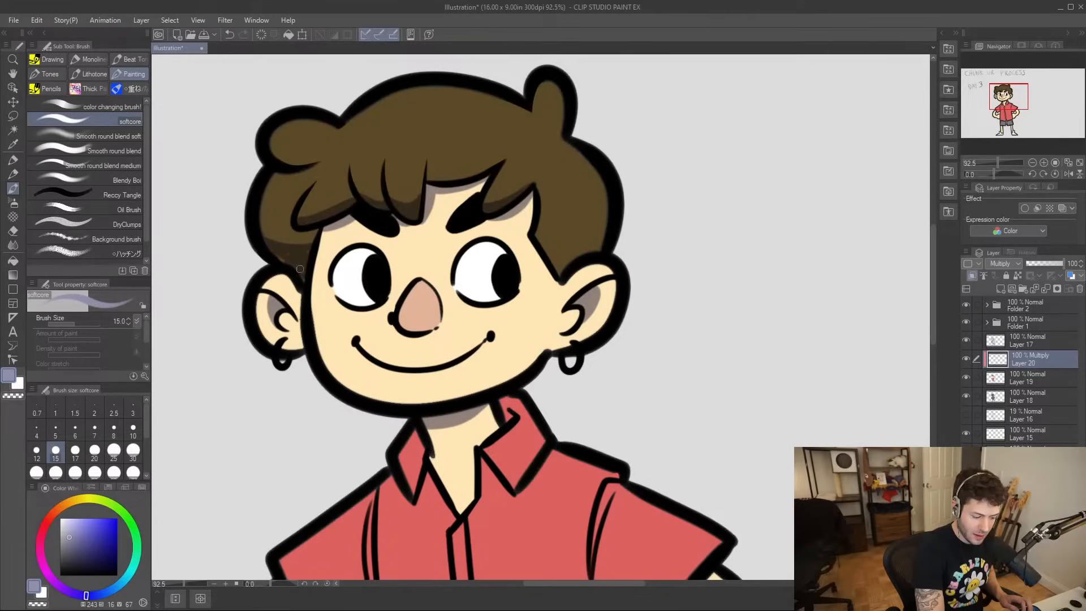
mouse_move(537, 235)
left_mouse_down()
mouse_move(607, 234)
mouse_move(563, 264)
mouse_move(542, 243)
mouse_move(561, 264)
mouse_move(591, 240)
left_mouse_up()
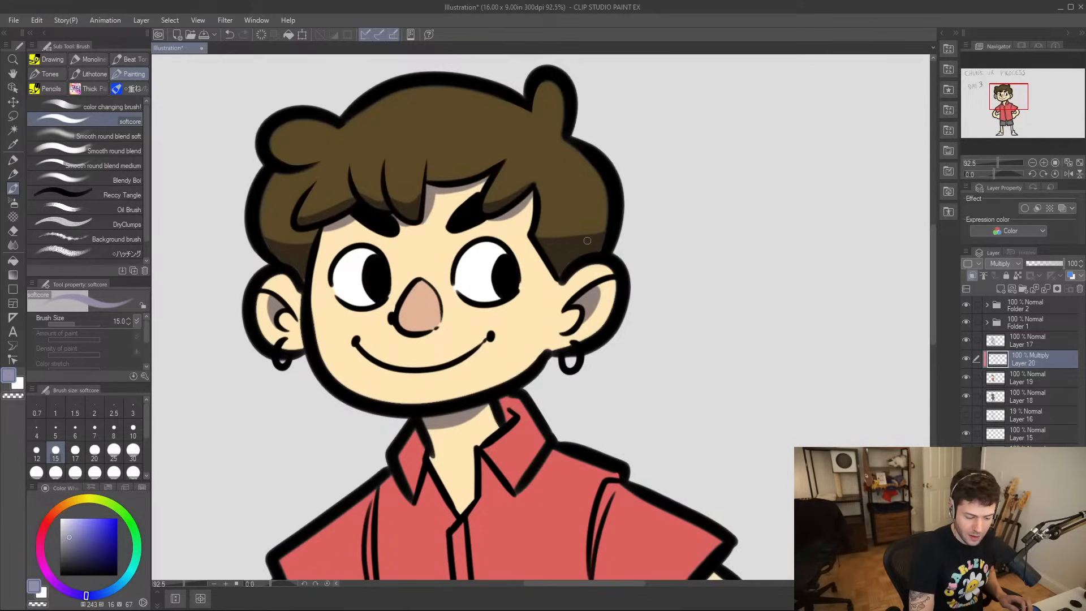
mouse_move(401, 324)
left_mouse_down()
mouse_move(435, 323)
mouse_move(411, 331)
mouse_move(420, 335)
left_mouse_up()
- Paint shadows on the red shirt beneath both collar points and on the inner sleeves near the armpits
scroll(484, 311, "down", 2)
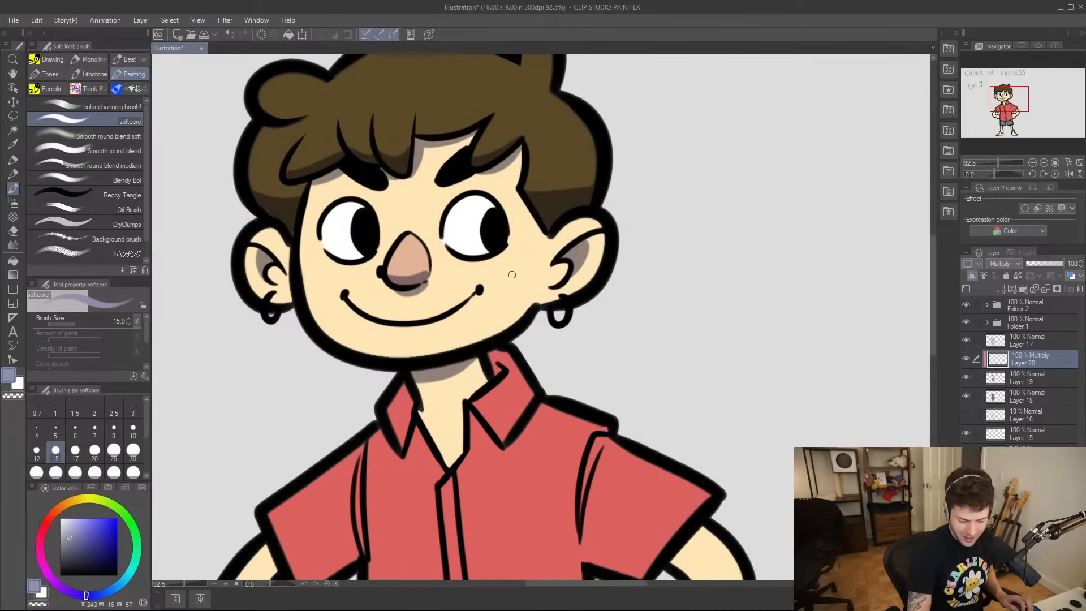
left_click_drag(624, 191, 588, 195)
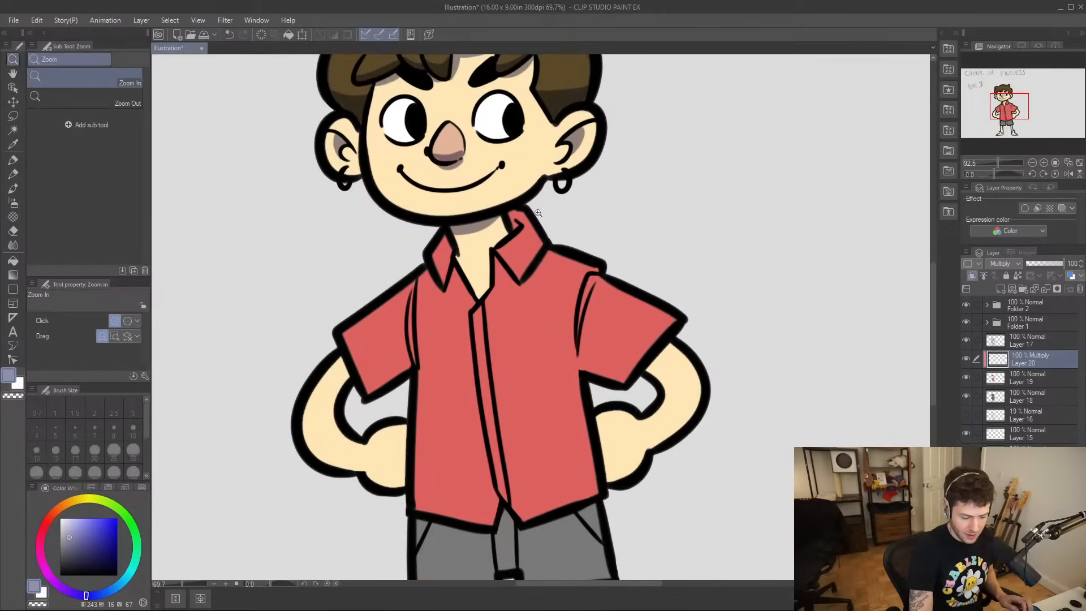
left_click_drag(524, 266, 605, 265)
mouse_move(482, 252)
left_mouse_down()
mouse_move(507, 297)
mouse_move(501, 276)
left_mouse_up()
left_click_drag(400, 283, 389, 315)
mouse_move(385, 362)
left_mouse_down()
mouse_move(351, 362)
mouse_move(385, 361)
mouse_move(376, 272)
left_mouse_up()
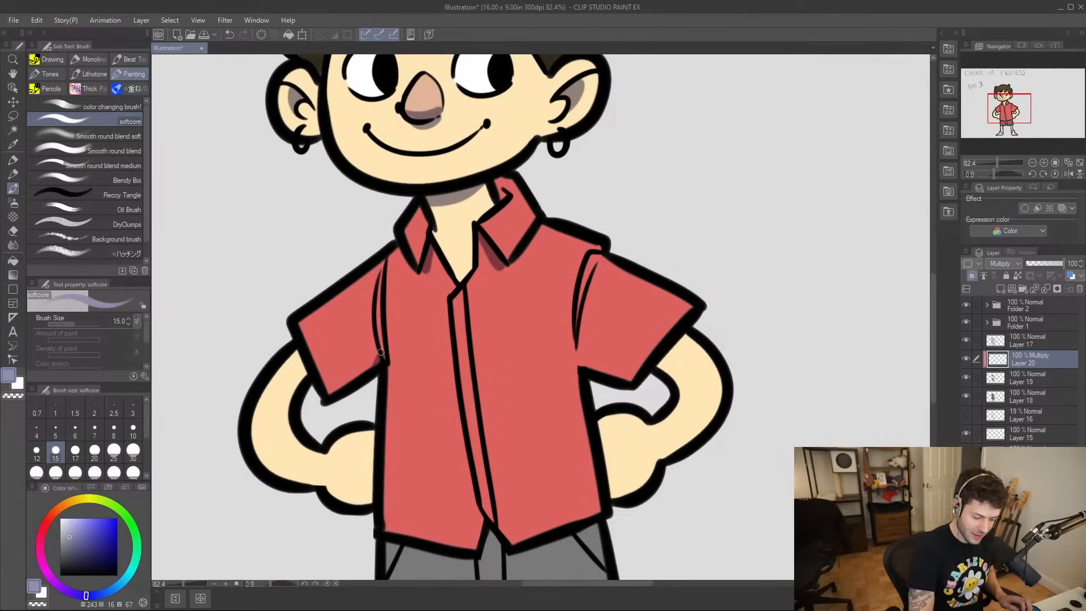
left_click_drag(583, 375, 595, 373)
- Paint the shadow that the shirt hem casts across the top of the grey shorts
scroll(537, 376, "down", 5)
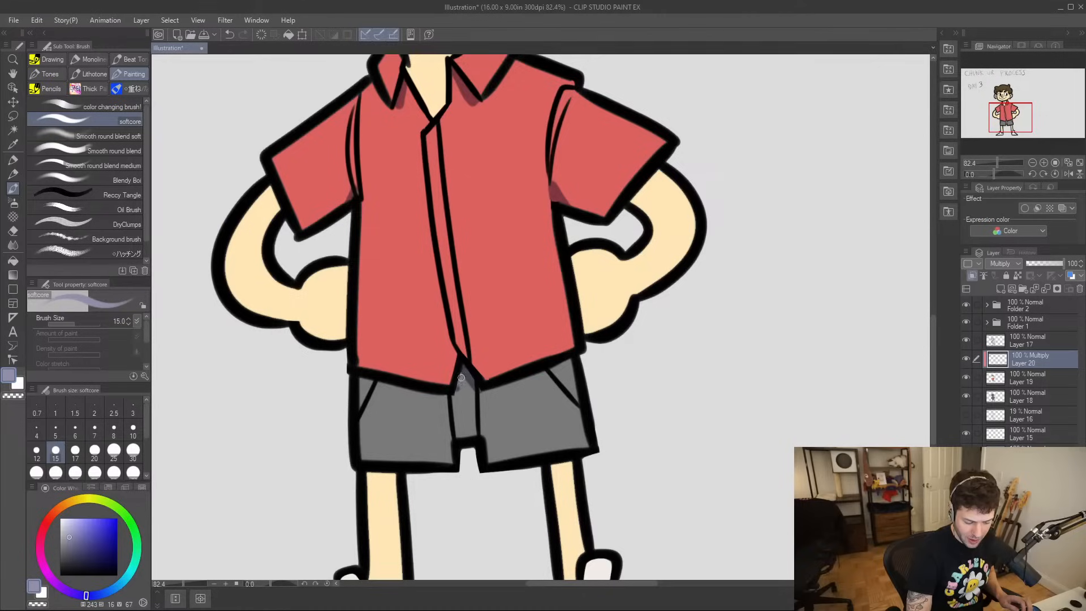
left_click_drag(486, 388, 560, 366)
left_click_drag(358, 383, 445, 398)
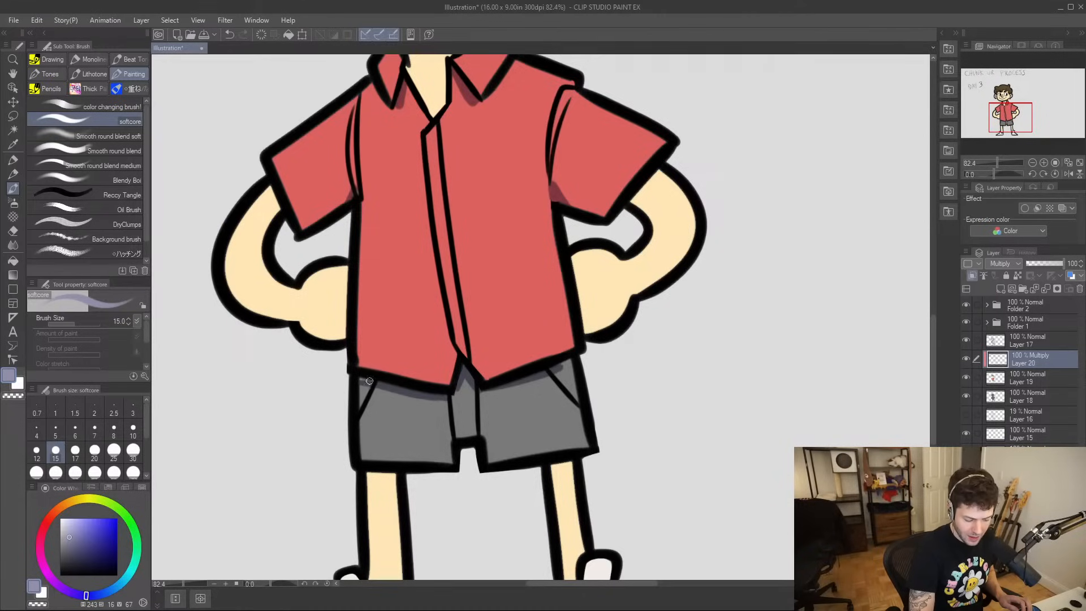
- Shade the upper legs below the shorts, the skin above the shoes, and the lower edges of both shoes
scroll(392, 382, "down", 4)
left_click_drag(351, 336, 381, 343)
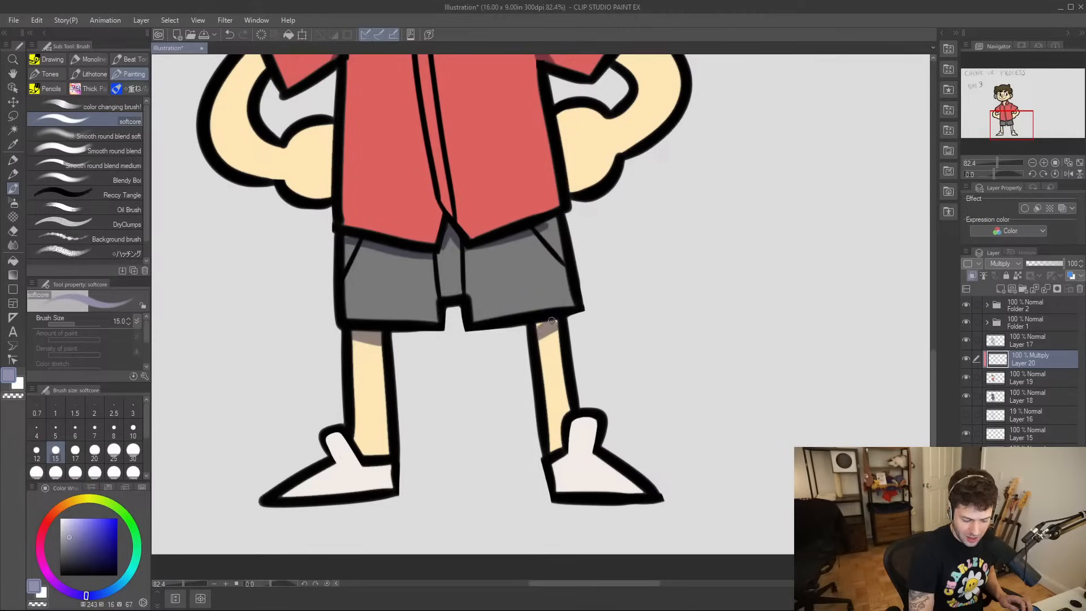
left_click_drag(555, 321, 557, 339)
scroll(557, 339, "down", 2)
left_click_drag(285, 441, 395, 431)
left_click_drag(569, 437, 650, 437)
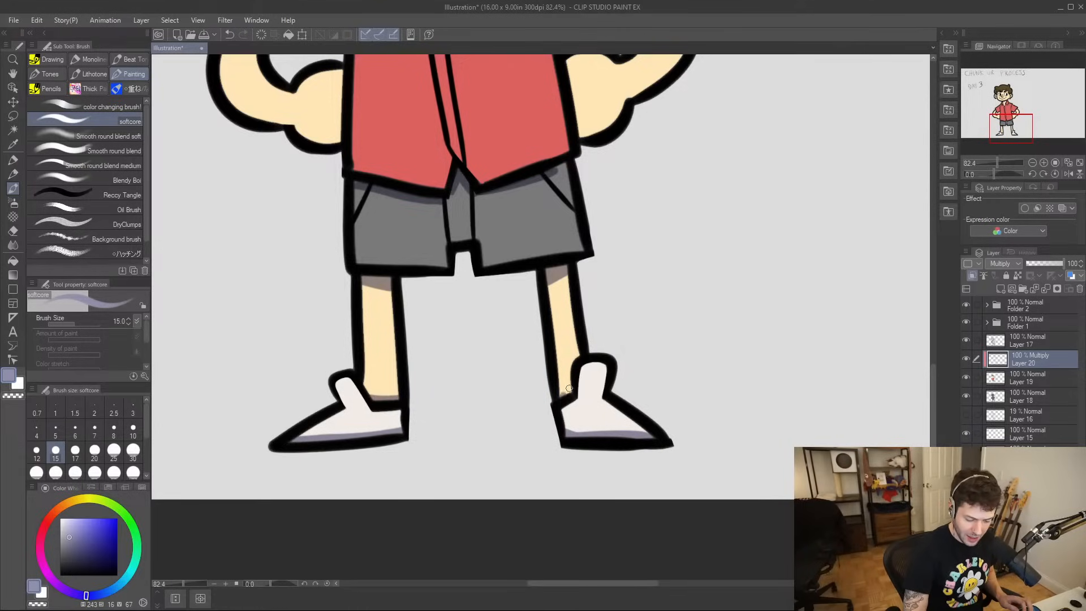
left_click_drag(565, 393, 572, 388)
- Erase the handwritten 3 after DAY on Layer 17 and write a black 4 in its place with the softcore brush
key("ctrl+space")
left_click_drag(616, 305, 577, 311)
left_click_drag(644, 346, 559, 466)
left_click_drag(467, 340, 481, 339)
left_click_drag(582, 374, 578, 406)
left_click_drag(570, 374, 555, 395)
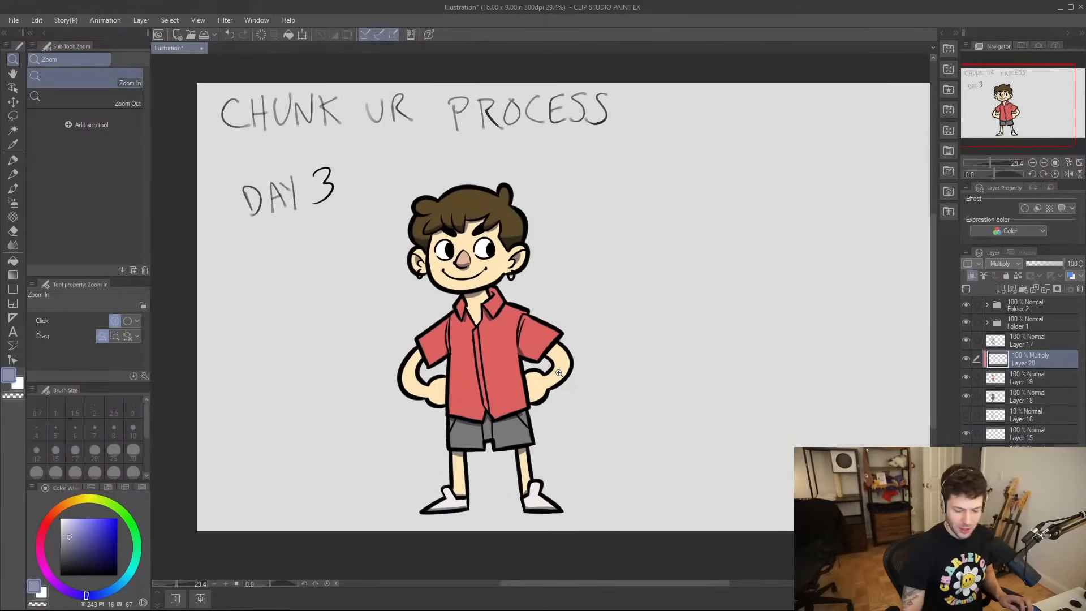
left_click(967, 342)
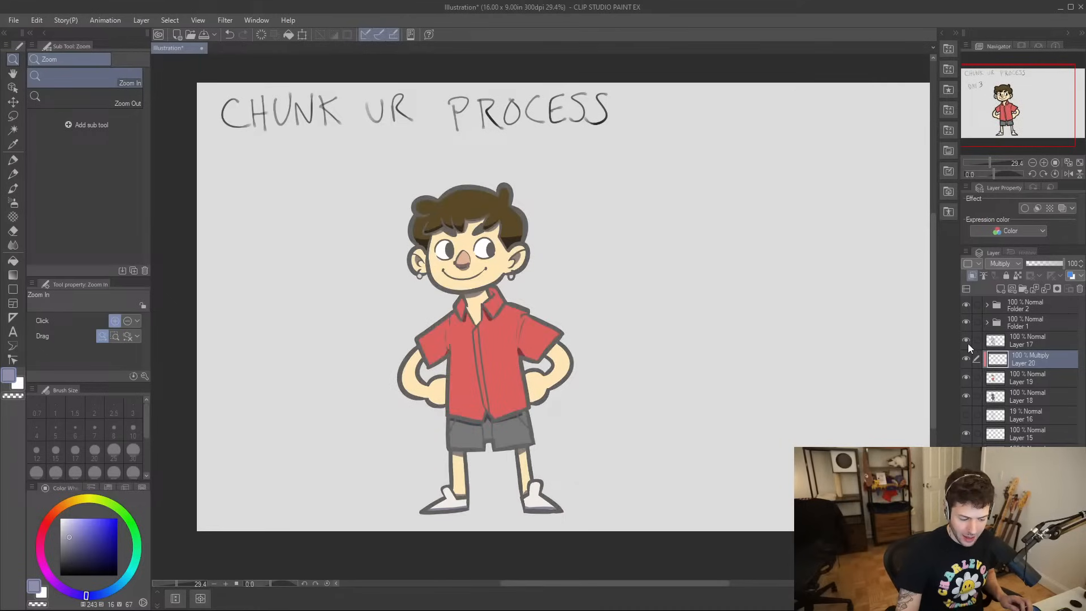
left_click(967, 342)
left_click(1005, 338)
key("e")
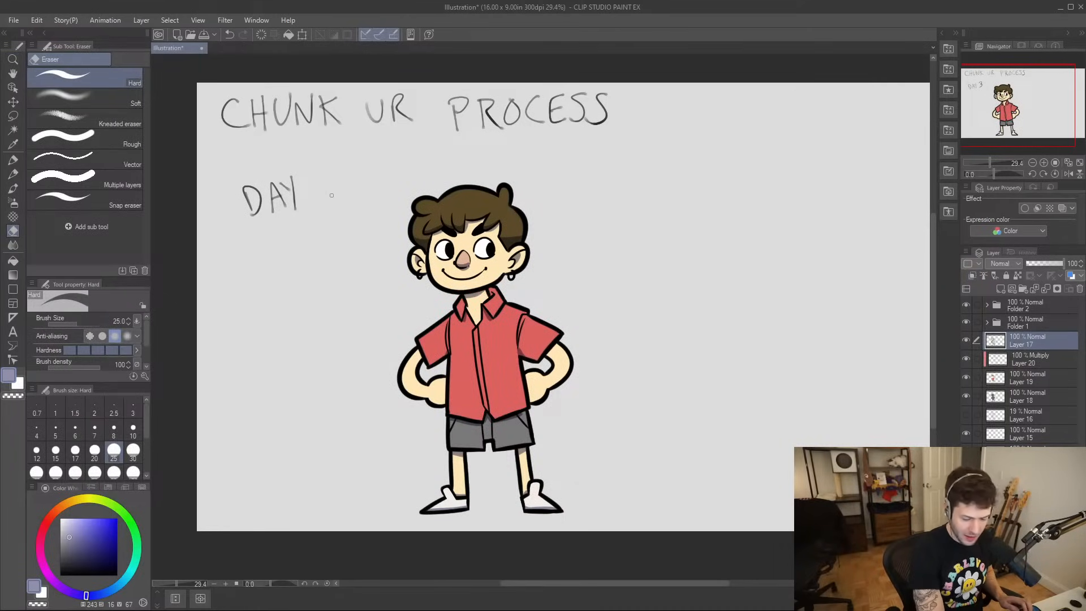
left_click(60, 575)
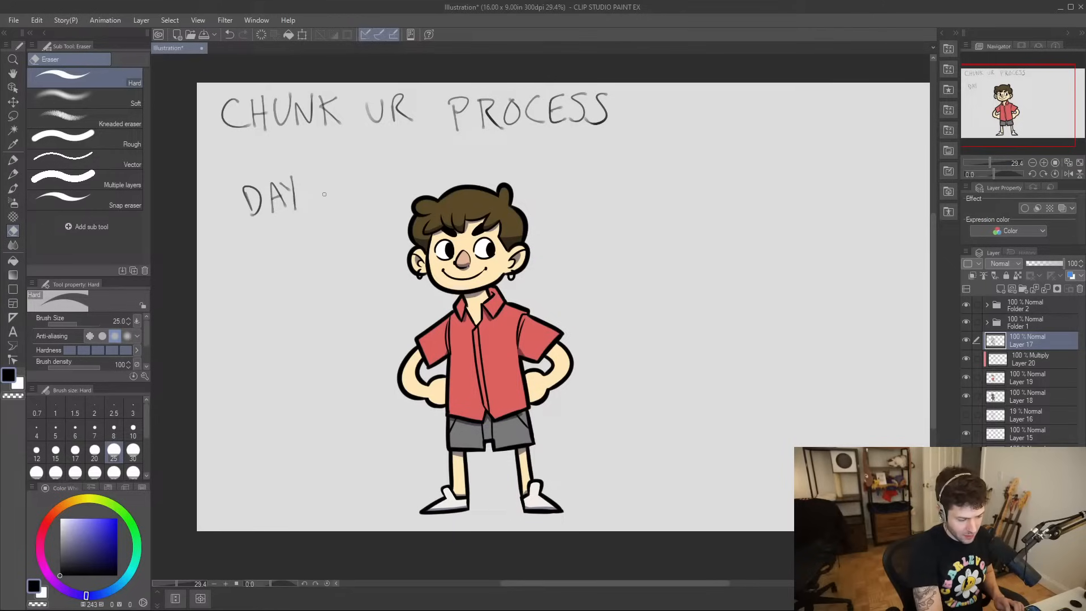
key("b")
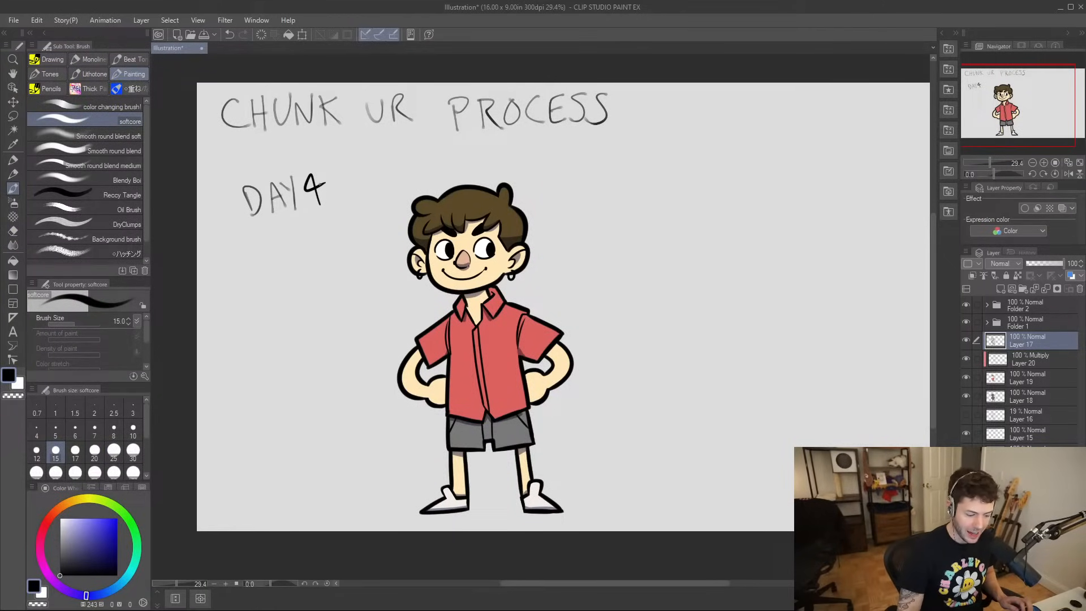
- Add a new layer above the Multiply shadow layer and clip it to the layer below
left_click(1026, 361)
left_click(1000, 289)
left_click(973, 276)
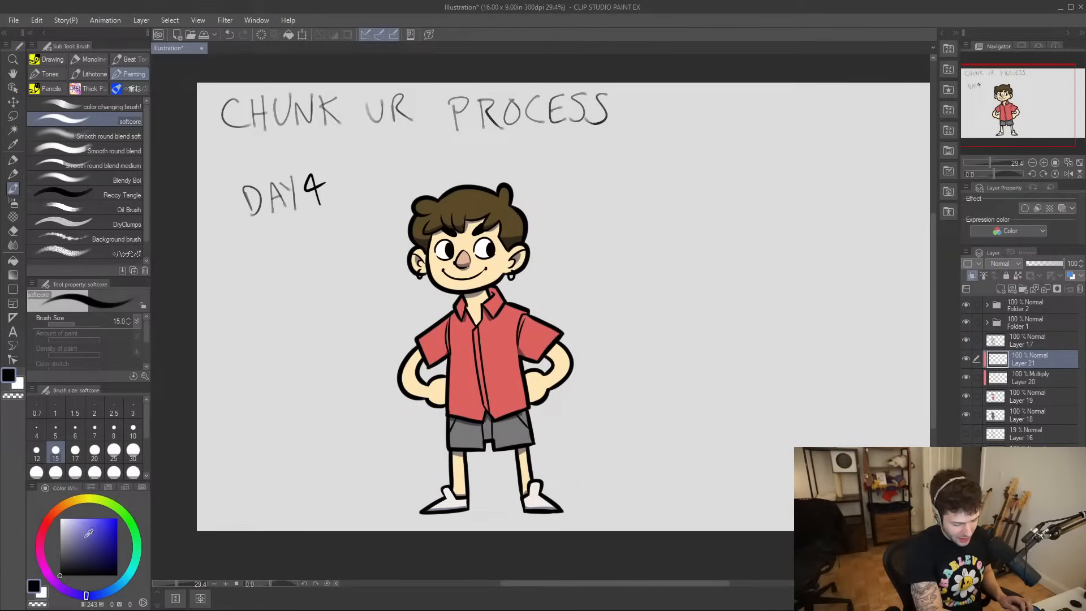
- Fill the clipped layer with muted purple (H 272, S 45, V 51), with the fill referring only to the editing layer
left_click(63, 589)
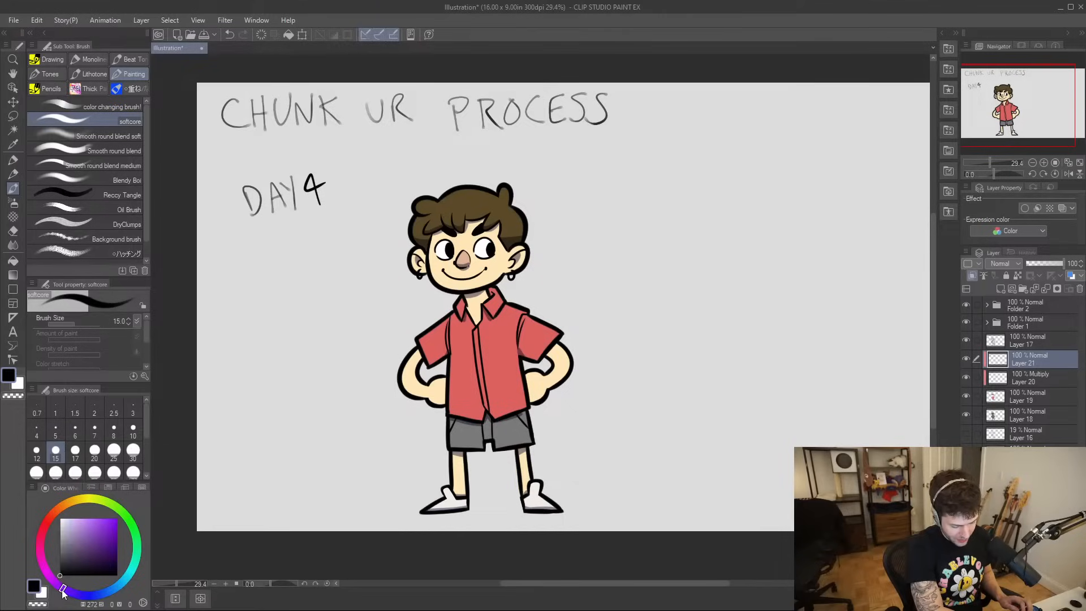
left_click_drag(89, 541, 88, 543)
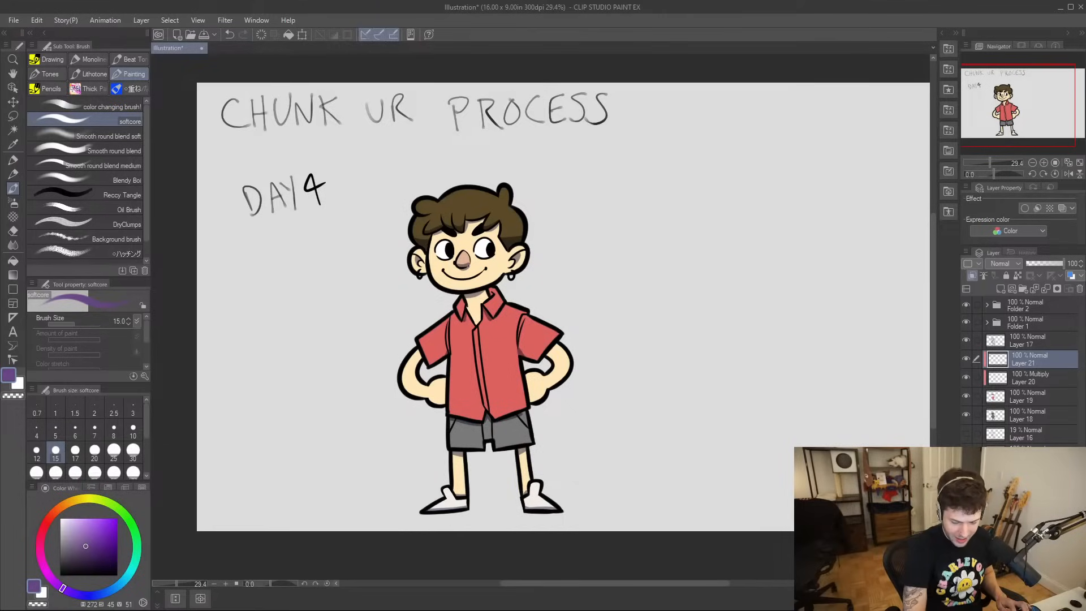
key("g")
left_click(494, 362)
key("ctrl+z")
left_click(111, 79)
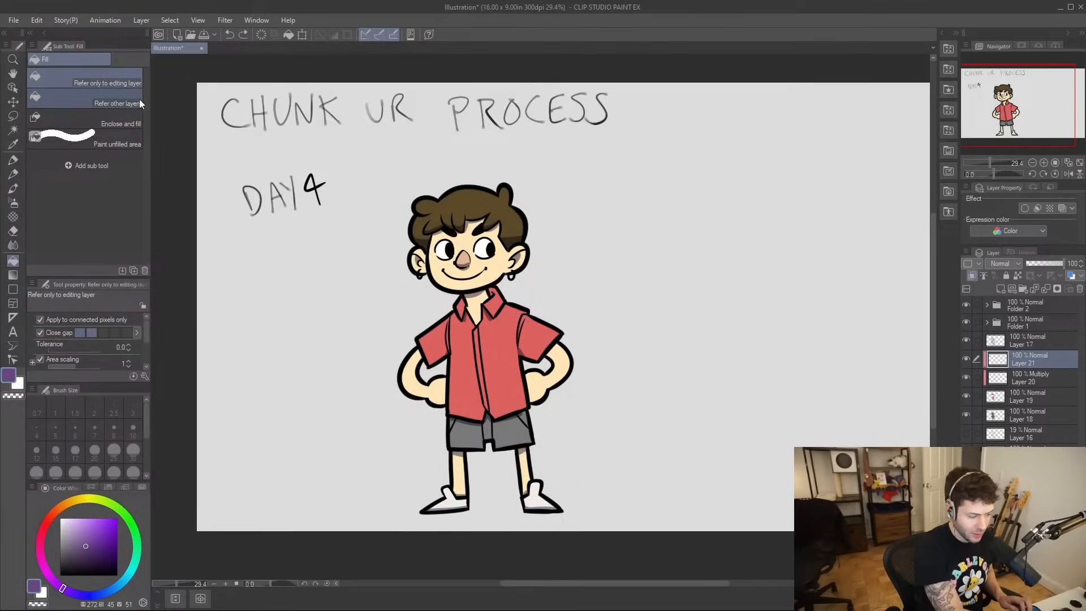
left_click(586, 338)
- Set the purple layer's blending mode to Multiply and its opacity to 73%
left_click(1010, 265)
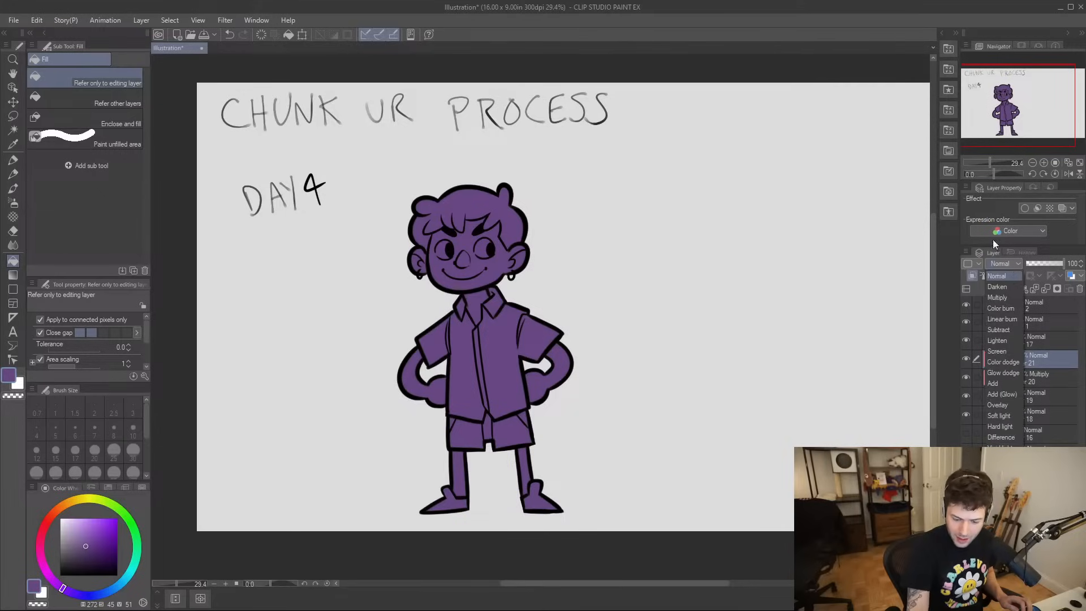
left_click(1004, 303)
left_click_drag(1046, 266, 1051, 265)
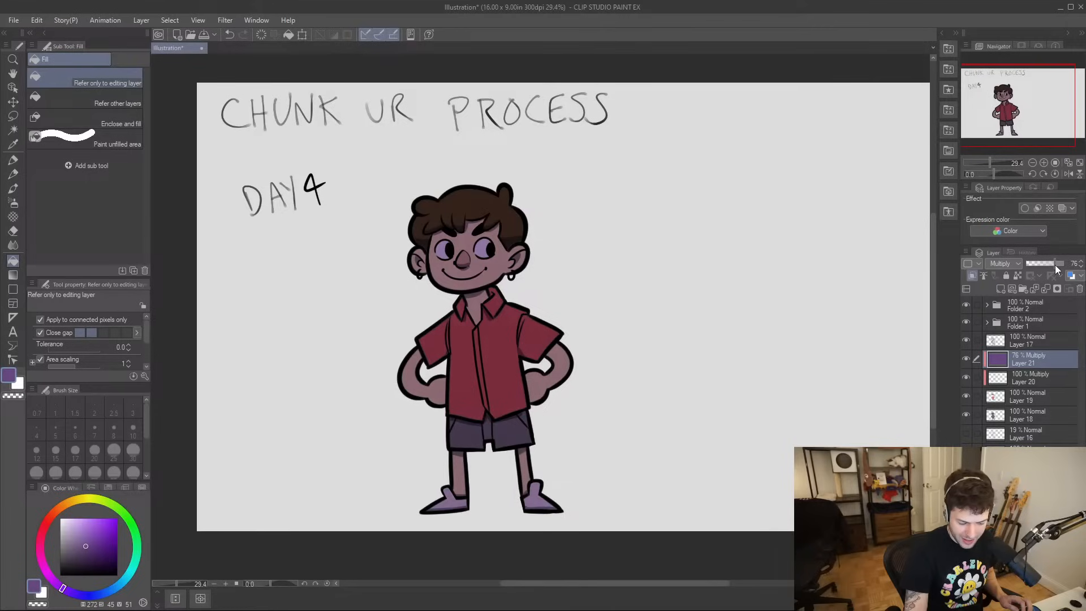
- Add a new layer above the purple one and set its blending mode to Add (Glow)
left_click(1000, 289)
left_click(1013, 264)
left_click(1002, 394)
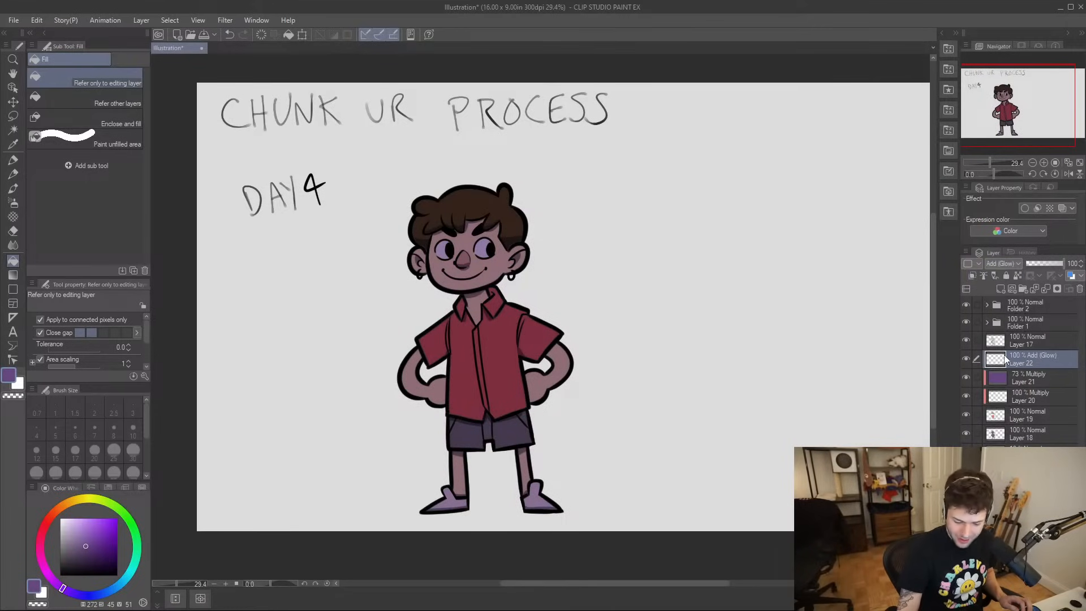
- Paint light green (H 103, S 54, V 100) rim highlights on the left curl and left edge of the hair with the softcore brush
left_click_drag(90, 503, 89, 497)
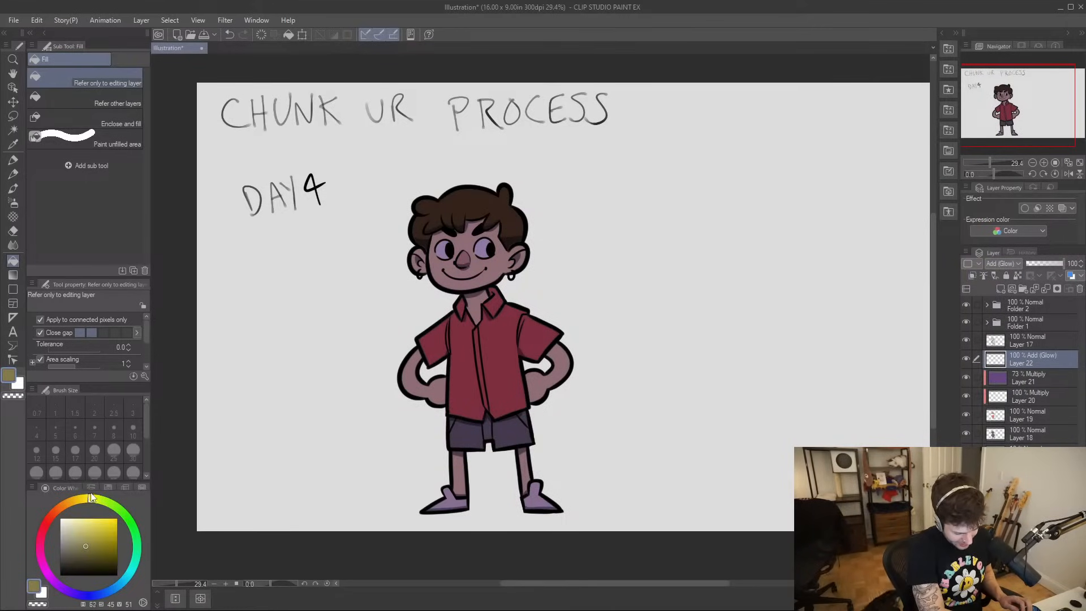
left_click(94, 514)
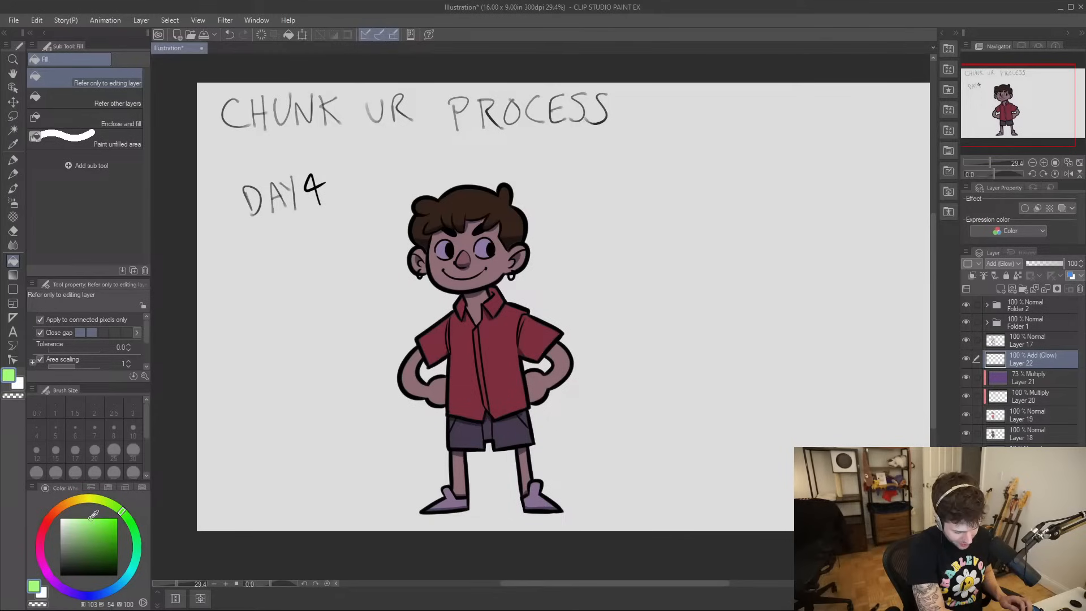
scroll(415, 223, "up", 5)
key("b")
mouse_move(422, 198)
left_mouse_down()
mouse_move(414, 243)
mouse_move(428, 280)
mouse_move(422, 196)
left_mouse_up()
key("ctrl+z")
key("ctrl+z")
left_click_drag(429, 281, 426, 148)
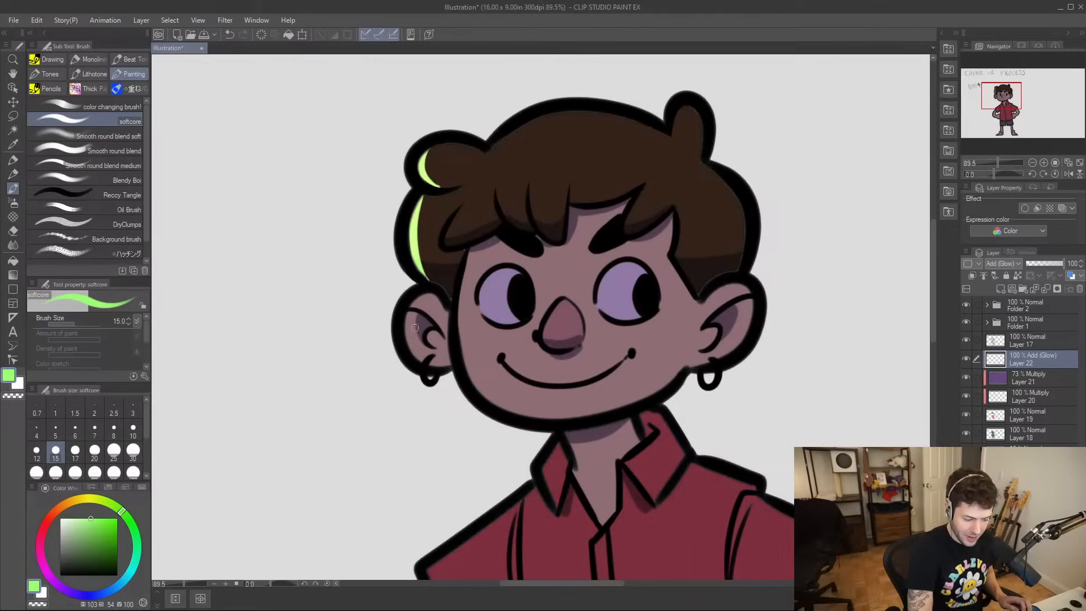
- Paint glow highlights along the left edges of the left ear, the left eye white, and the nose
left_click_drag(420, 362, 425, 288)
left_click_drag(496, 321, 491, 274)
key("ctrl+z")
left_click_drag(481, 292, 488, 317)
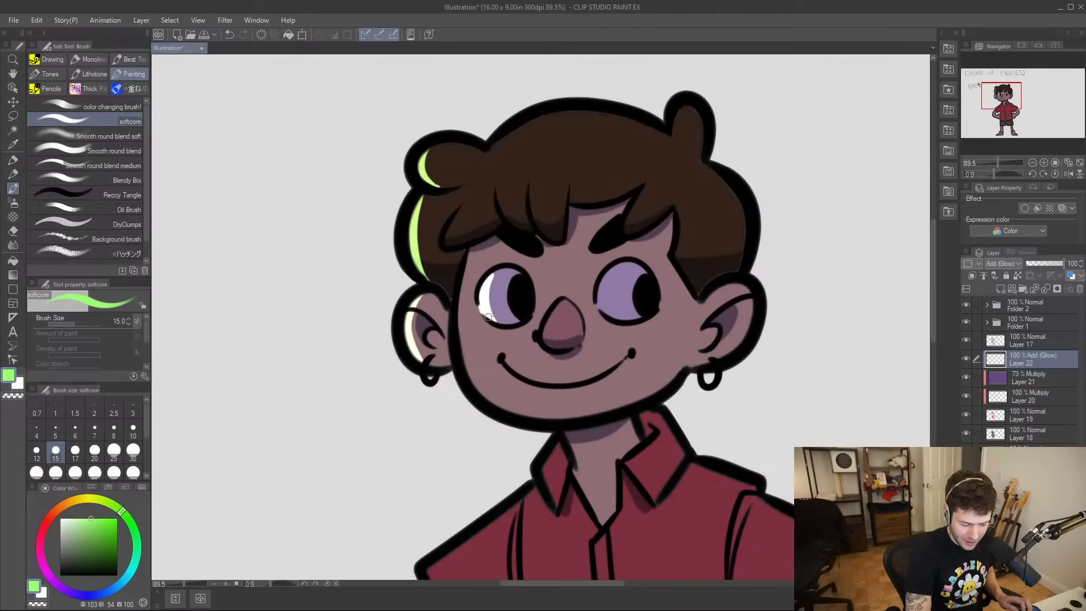
left_click_drag(549, 346, 563, 295)
key("ctrl+z")
left_click_drag(548, 346, 560, 294)
- Paint green highlights on the left edges of three fringe locks and along the upper-left crown of the hair
left_click_drag(450, 244, 466, 209)
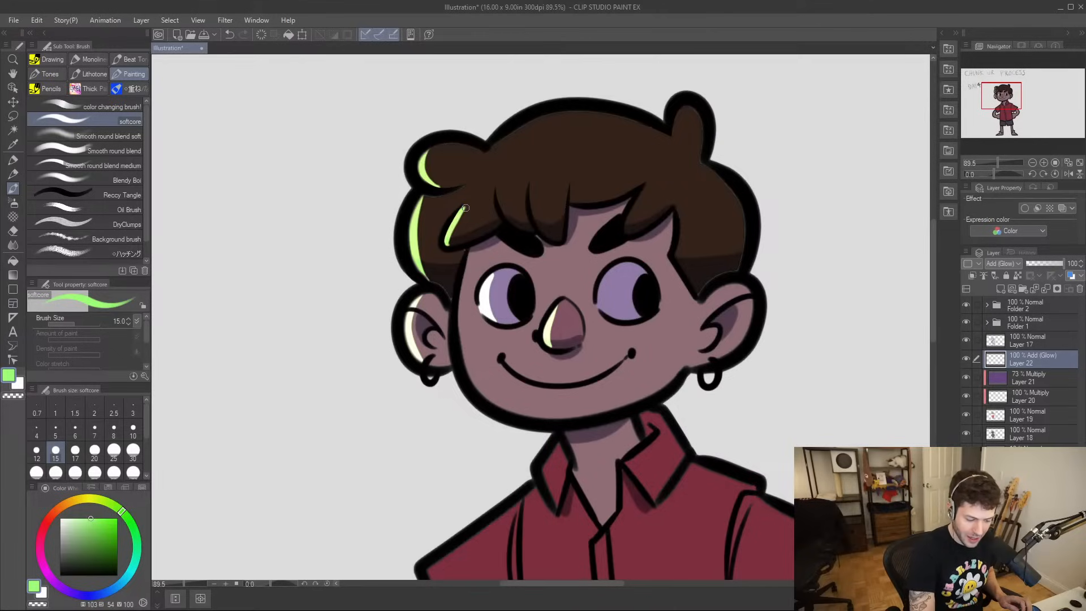
left_click_drag(521, 230, 499, 194)
left_click_drag(548, 240, 536, 190)
mouse_move(709, 325)
left_mouse_down()
mouse_move(634, 283)
mouse_move(628, 343)
left_mouse_up()
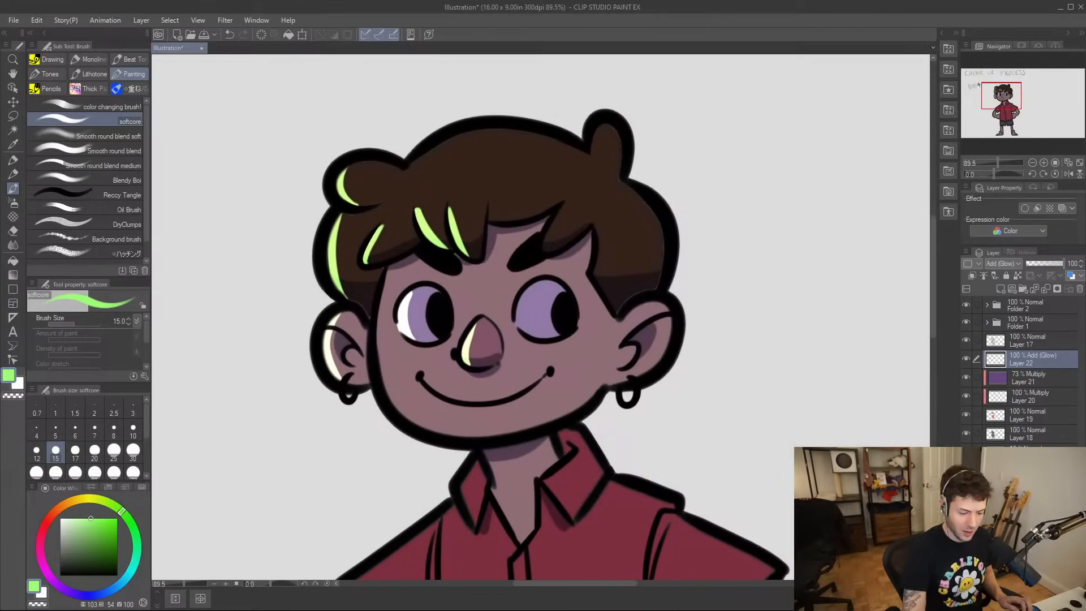
left_click_drag(409, 168, 494, 125)
- Paint a glow highlight down the left edge of the face from the temple to the jaw
left_click_drag(591, 253, 588, 137)
mouse_move(374, 180)
left_mouse_down()
mouse_move(384, 262)
mouse_move(409, 297)
mouse_move(376, 219)
mouse_move(420, 314)
left_mouse_up()
key("ctrl+z")
left_click_drag(370, 224, 413, 312)
- Paint glow highlights along the left collar, the left shoulder and sleeve top, and the outer left arm and hand
mouse_move(619, 384)
left_mouse_down()
mouse_move(619, 465)
mouse_move(656, 290)
left_mouse_up()
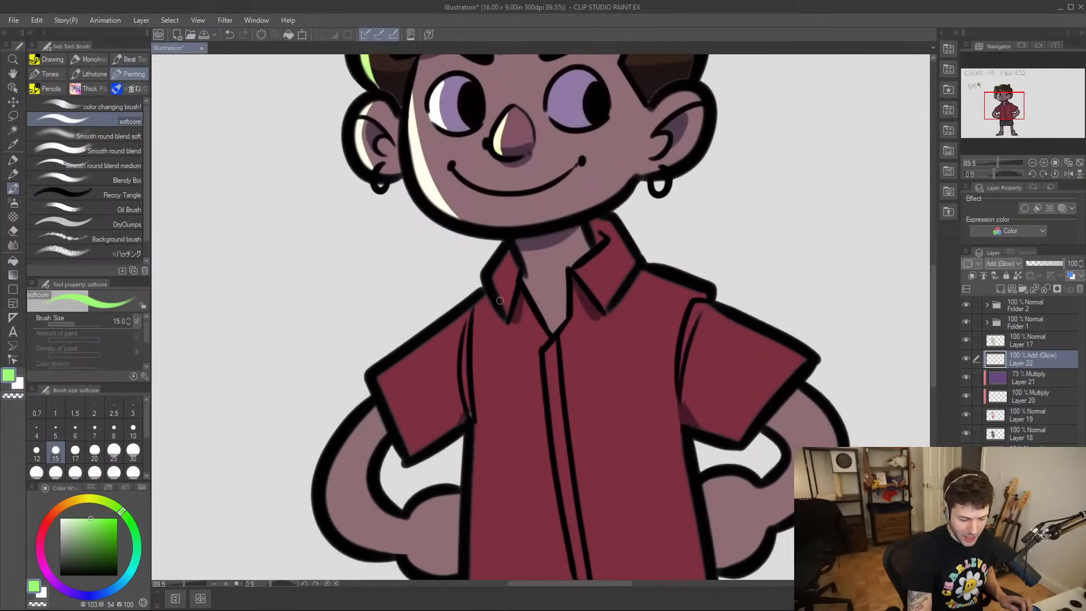
mouse_move(486, 298)
left_mouse_down()
mouse_move(381, 372)
mouse_move(475, 311)
mouse_move(530, 305)
mouse_move(569, 264)
left_mouse_up()
mouse_move(429, 349)
left_mouse_down()
mouse_move(446, 265)
mouse_move(424, 293)
mouse_move(418, 385)
left_mouse_up()
left_click_drag(433, 273, 411, 393)
left_click_drag(482, 413, 521, 437)
key("ctrl+z")
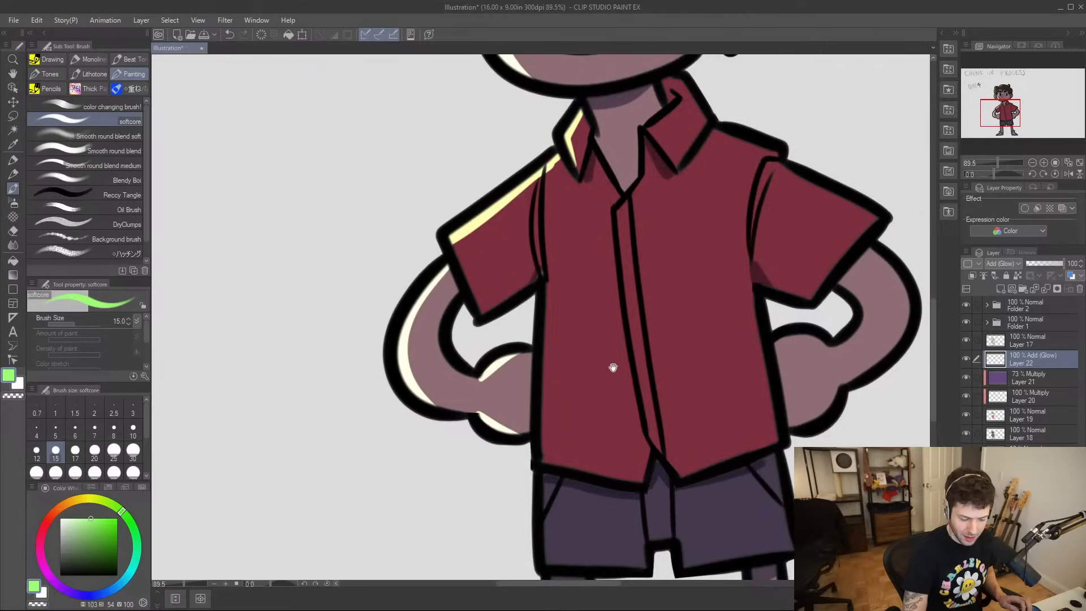
- Paint a glow highlight down the left side of the shirt body from the armpit to the hem
left_click_drag(612, 368, 550, 340)
mouse_move(485, 251)
left_mouse_down()
mouse_move(484, 437)
mouse_move(482, 300)
left_mouse_up()
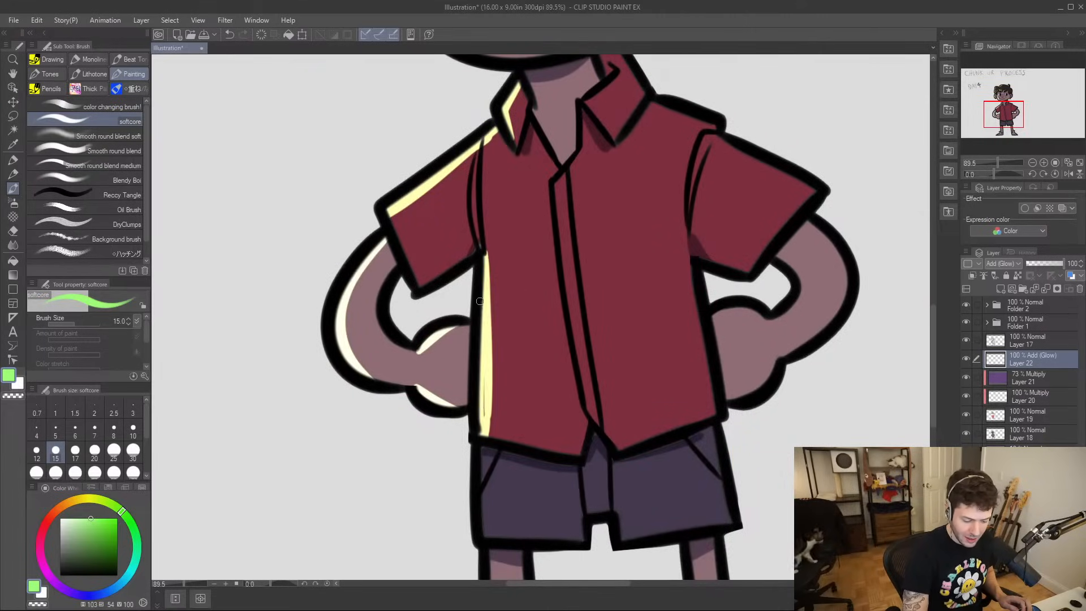
key("ctrl+space")
left_click_drag(501, 377, 467, 339)
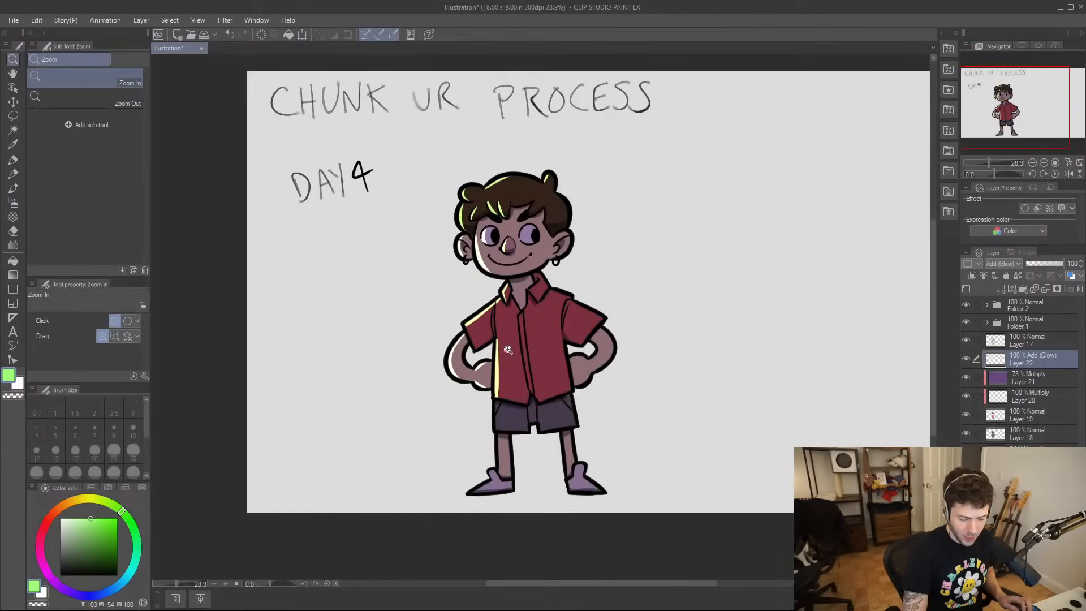
- Paint green glow highlights down the left edges of the shorts, the left leg and the left shoe
left_click_drag(626, 368, 602, 330)
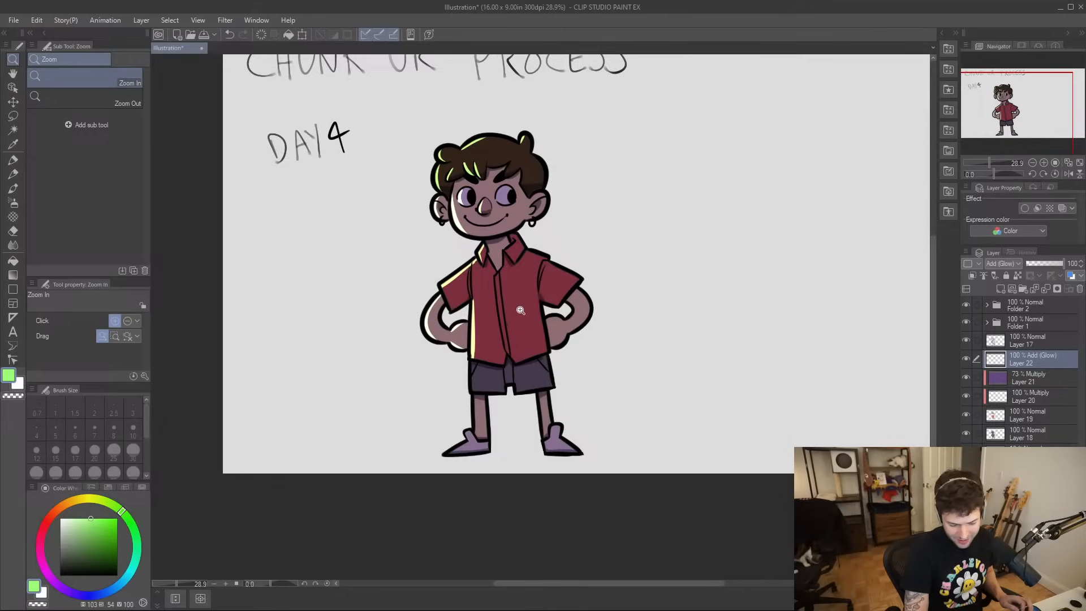
left_click_drag(520, 310, 542, 209)
left_click_drag(606, 275, 613, 214)
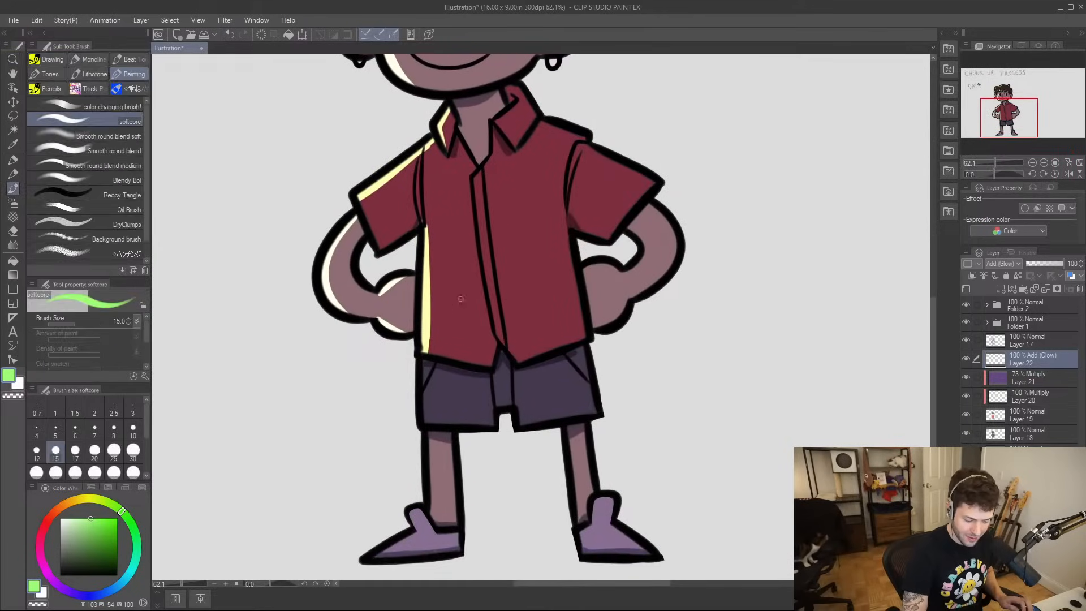
left_click_drag(567, 341, 595, 300)
left_click_drag(446, 465, 439, 479)
left_click_drag(460, 399, 458, 455)
left_click_drag(442, 491, 404, 519)
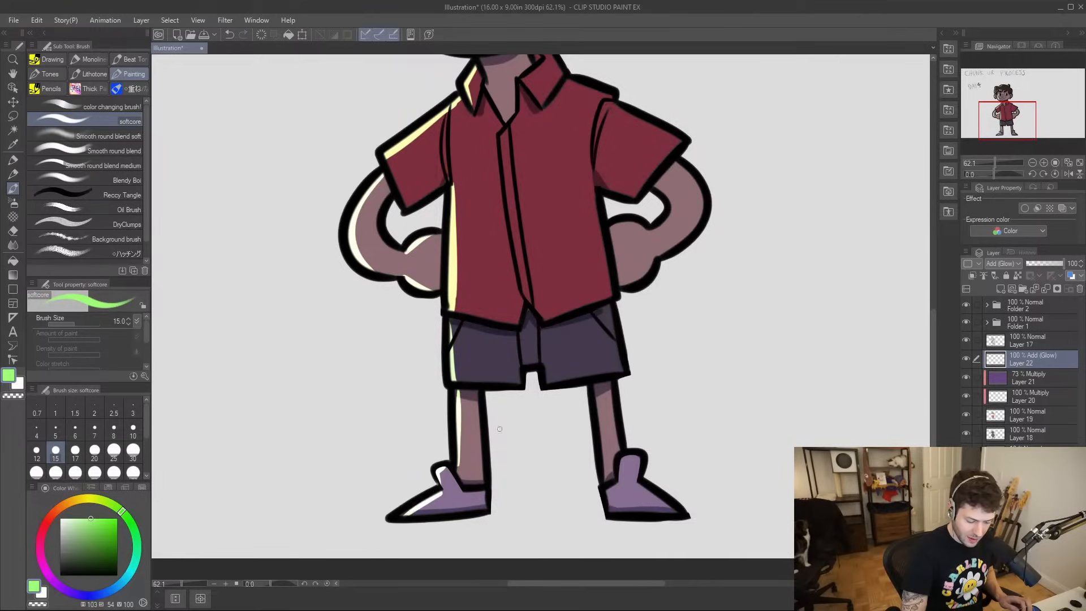
- Add a new layer above the rim highlights, set it to Add (Glow), and switch to the Soft airbrush
left_click(591, 381, "alt")
left_click(545, 308)
left_click(538, 297)
left_click(532, 292)
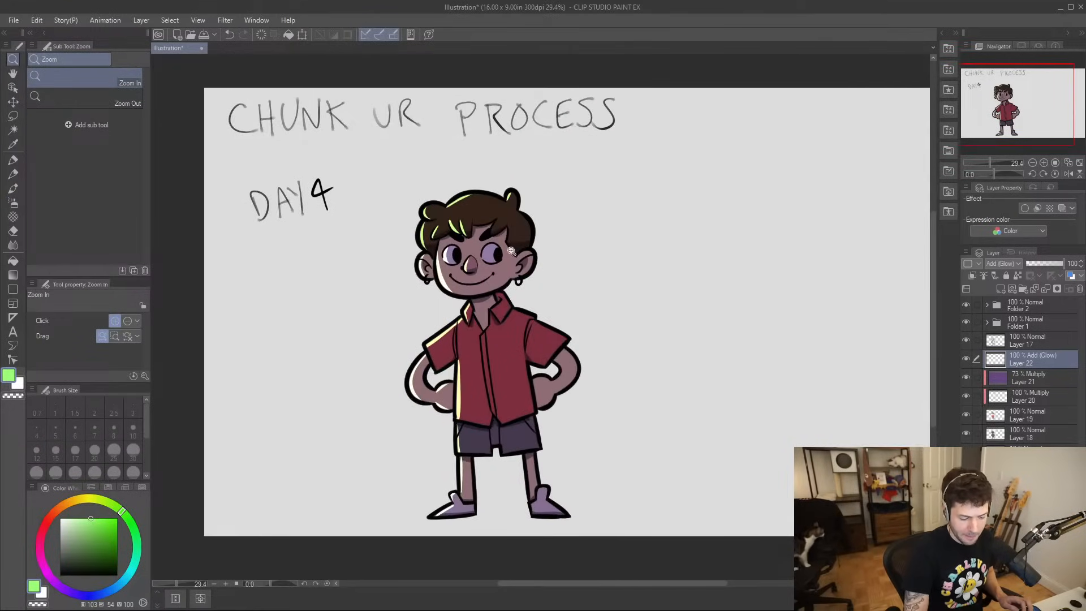
left_click(532, 292)
left_click(583, 165)
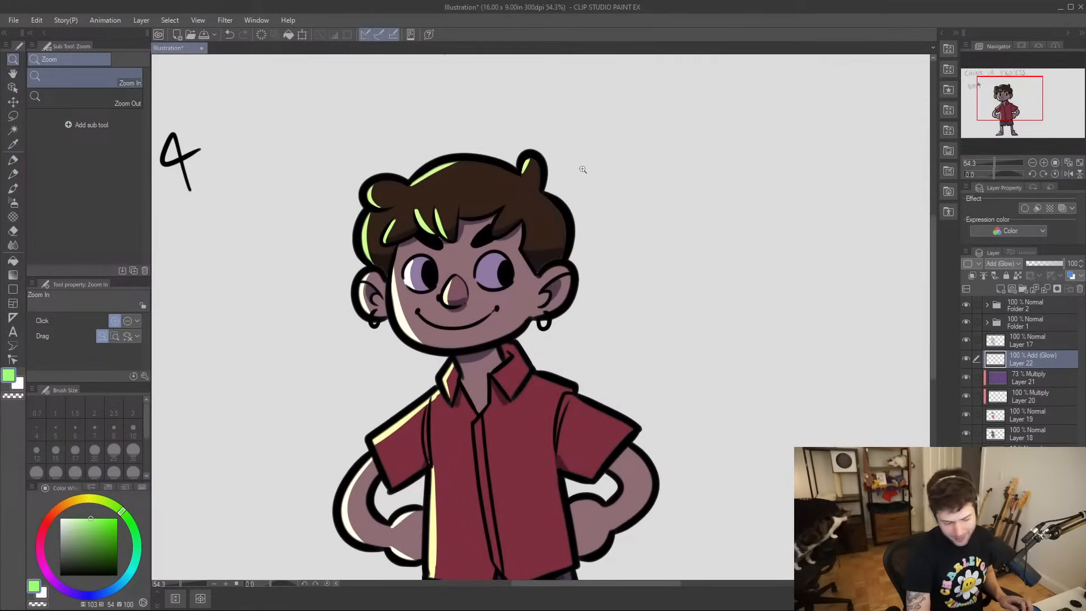
left_click(468, 226)
left_click_drag(467, 277, 513, 310)
key("b")
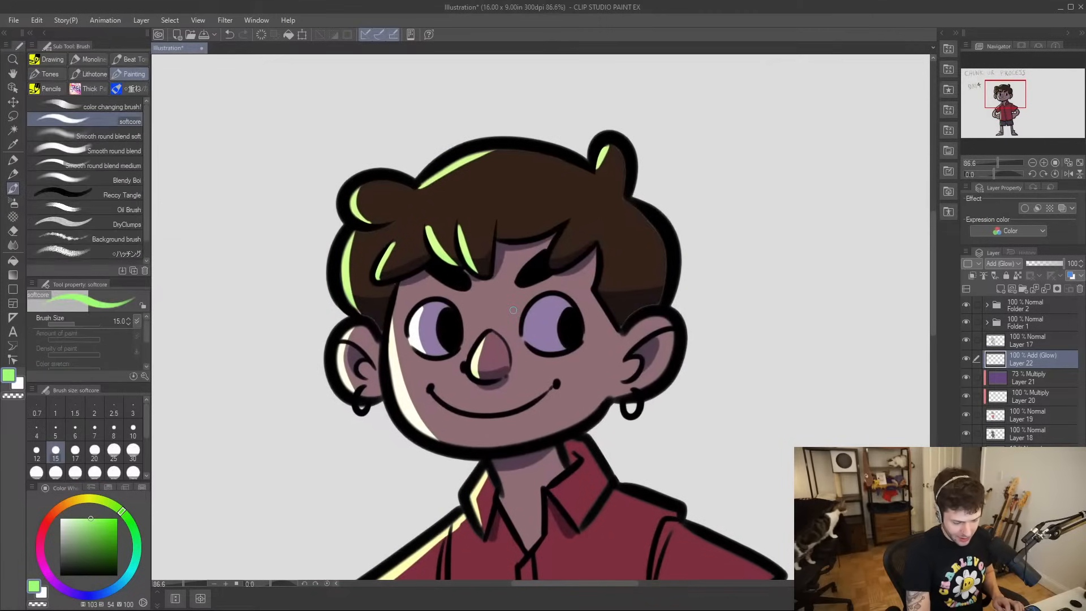
left_click(1001, 288)
left_click(1015, 264)
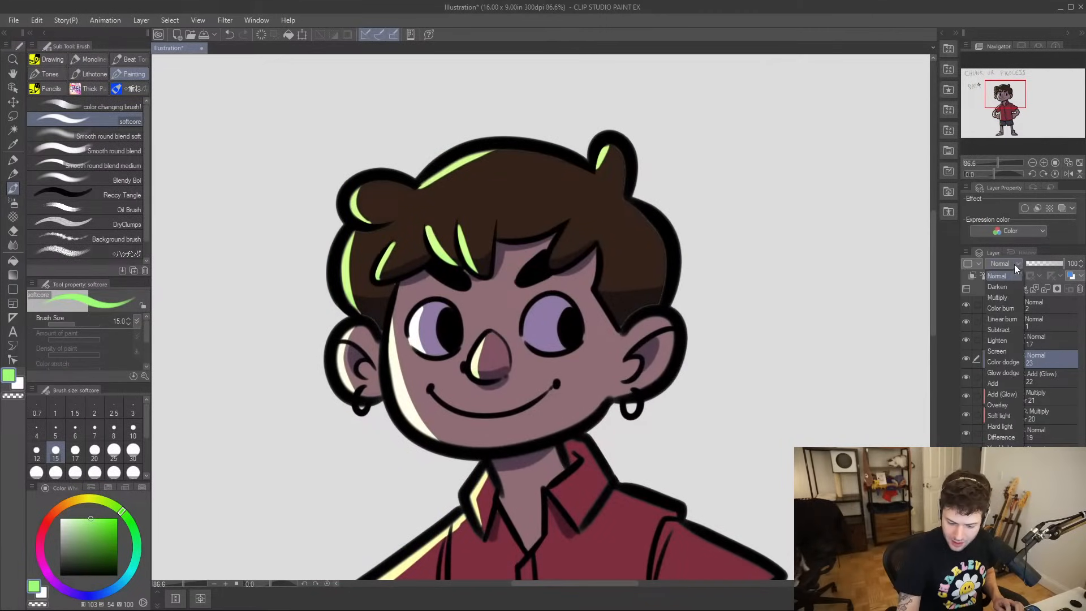
left_click(1002, 394)
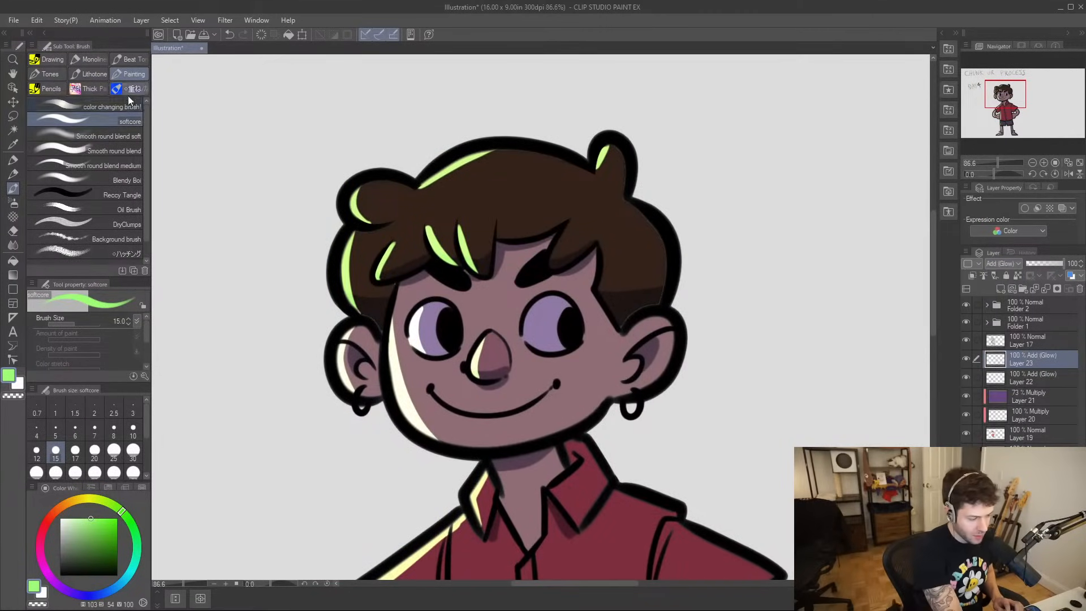
key("b")
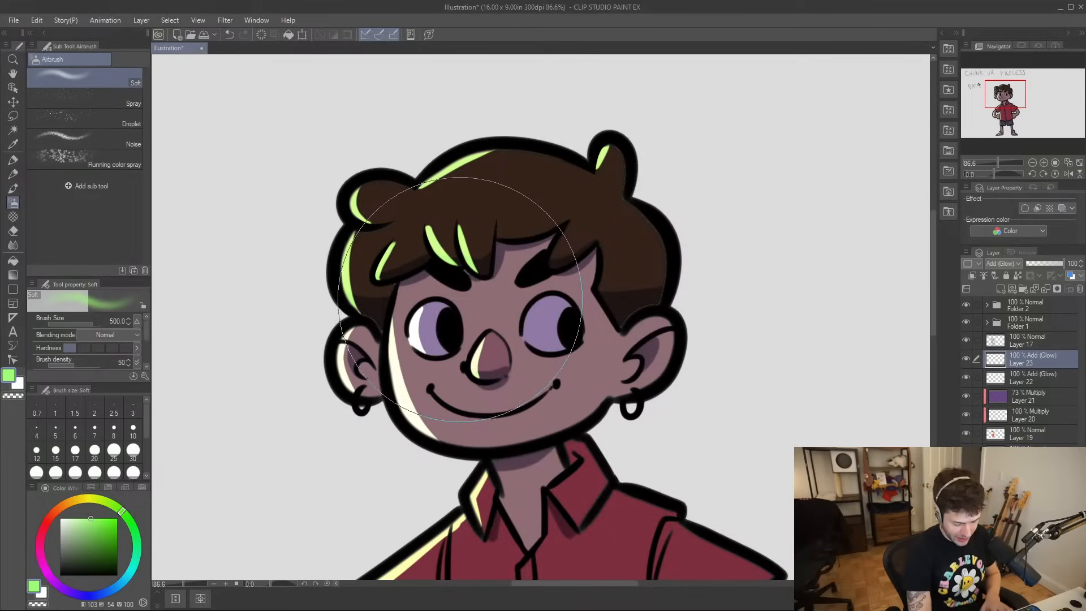
mouse_move(347, 266)
left_mouse_down()
mouse_move(347, 309)
mouse_move(363, 232)
left_mouse_up()
key("ctrl+z")
mouse_move(346, 311)
left_mouse_down()
mouse_move(357, 215)
mouse_move(407, 169)
mouse_move(428, 186)
mouse_move(547, 140)
left_mouse_up()
key("ctrl+z")
- Airbrush a soft green glow over the upper-left hair, the fringe and the left side of the face
left_click_drag(422, 193, 530, 143)
mouse_move(390, 261)
left_mouse_down()
mouse_move(382, 283)
mouse_move(441, 237)
mouse_move(485, 256)
left_mouse_up()
mouse_move(361, 399)
left_mouse_down()
mouse_move(349, 381)
mouse_move(364, 318)
mouse_move(473, 459)
left_mouse_up()
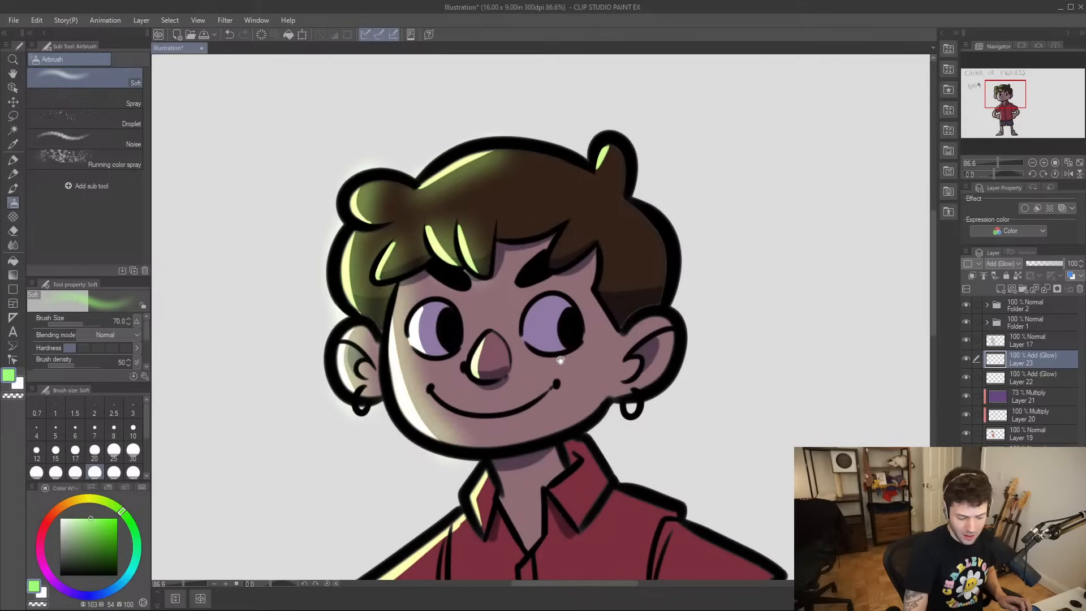
left_click_drag(566, 366, 529, 278)
mouse_move(594, 334)
left_mouse_down()
mouse_move(667, 204)
mouse_move(660, 212)
left_mouse_up()
key("ctrl+z")
left_click_drag(508, 155, 516, 123)
mouse_move(557, 248)
left_mouse_down()
mouse_move(582, 186)
mouse_move(533, 233)
mouse_move(537, 255)
left_mouse_up()
key("ctrl+z")
- Airbrush a soft green glow down the left side of the body, over the sleeve, arm, shirt, shorts, leg and shoe
mouse_move(541, 194)
left_mouse_down()
mouse_move(531, 246)
mouse_move(493, 265)
mouse_move(429, 329)
mouse_move(378, 448)
mouse_move(399, 494)
left_mouse_up()
left_click_drag(453, 444, 501, 435)
left_click_drag(511, 431, 503, 318)
left_click_drag(436, 371, 484, 409)
mouse_move(499, 235)
left_mouse_down()
mouse_move(510, 395)
mouse_move(515, 199)
left_mouse_up()
mouse_move(468, 252)
left_mouse_down()
mouse_move(491, 488)
mouse_move(516, 334)
mouse_move(491, 339)
left_mouse_up()
left_click_drag(446, 381, 486, 345)
left_click_drag(563, 318, 517, 352)
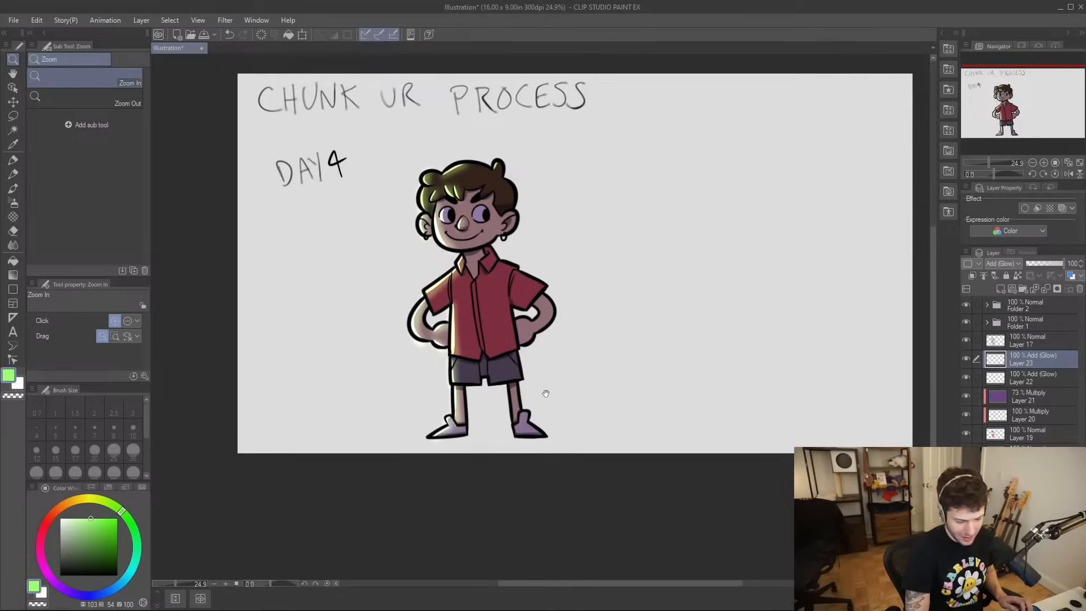
- Add a new layer above the 73% Multiply layer, then clip it and both Add (Glow) layers to the layer below
left_click_drag(547, 393, 531, 420)
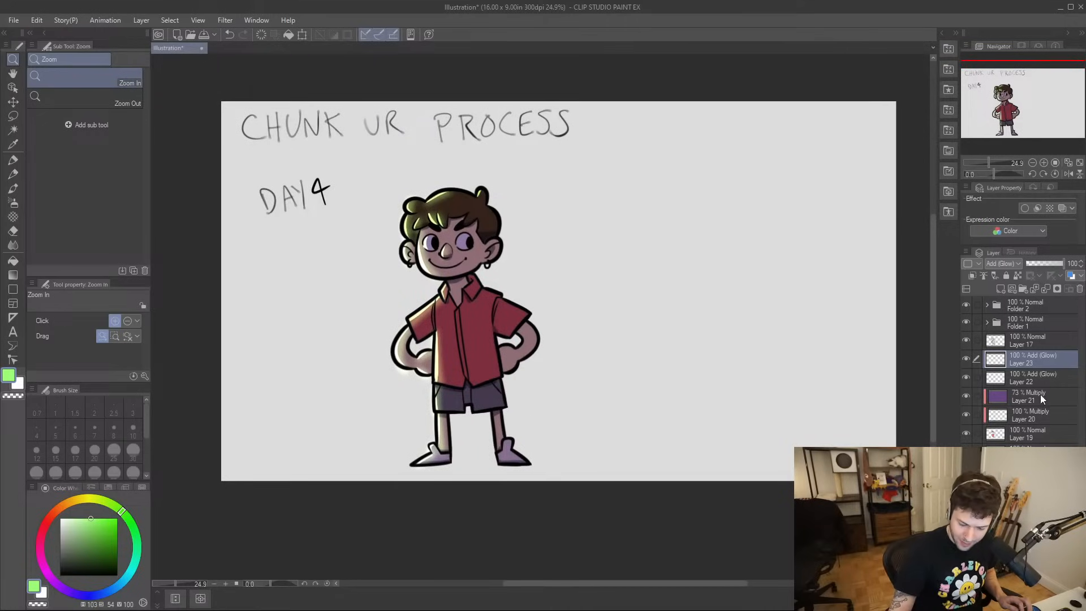
left_click(1040, 394)
left_click(999, 289)
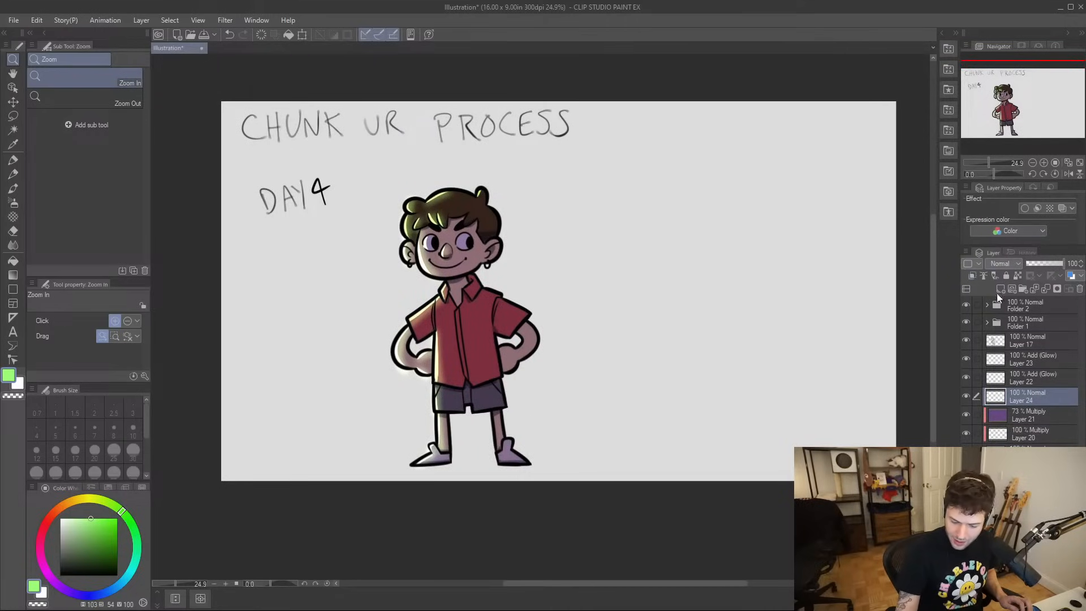
left_click(972, 276)
left_click(1013, 378)
left_click(972, 276)
left_click(1025, 356)
left_click(973, 276)
- Set the soft glow layer, Layer 23, to Multiply and change the drawing colour to light purple
left_click(1006, 264)
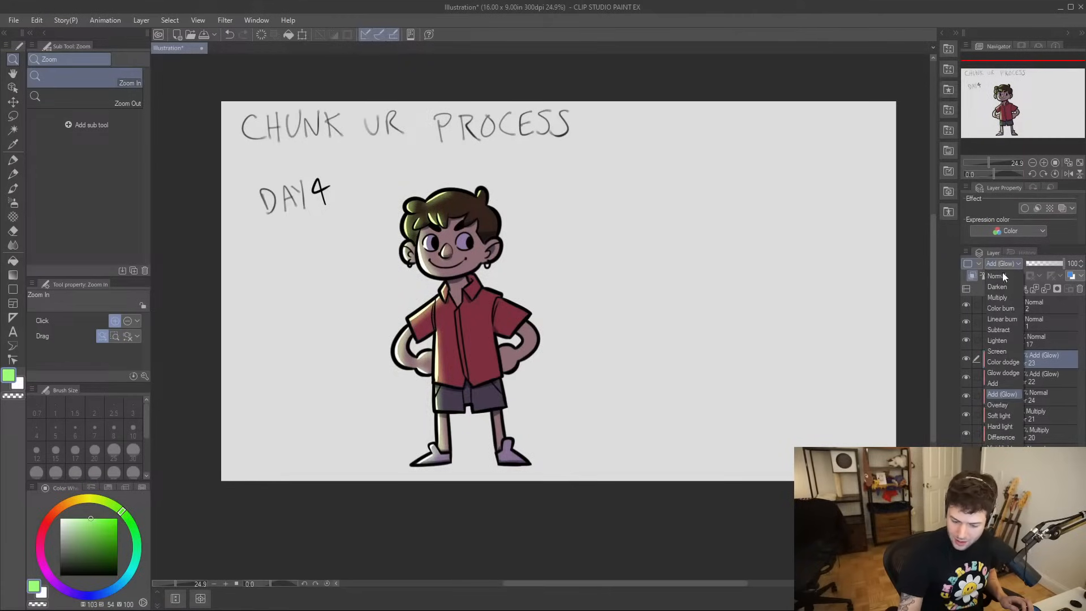
left_click(997, 298)
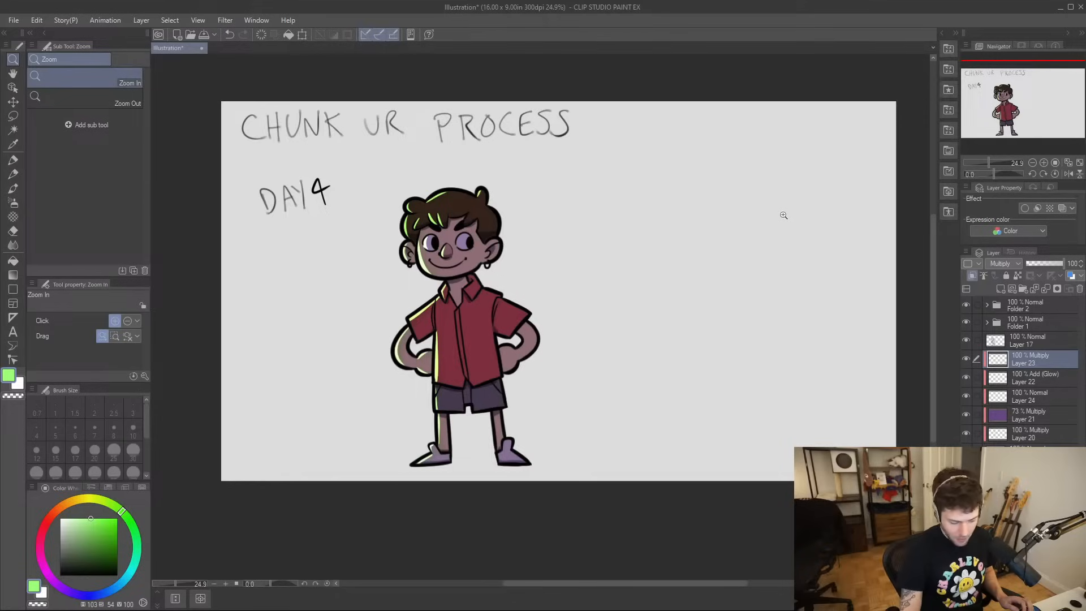
left_click_drag(90, 594, 70, 591)
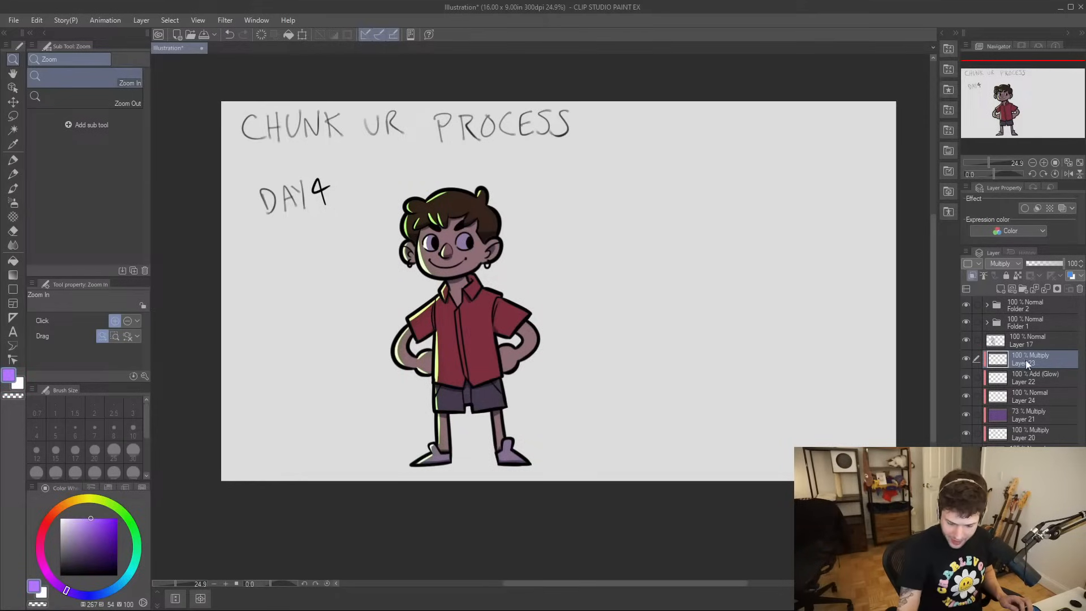
- Lighten the 73% Multiply layer over the figure's front and right side with the Soft eraser at size 400
left_click(1038, 413)
key("e")
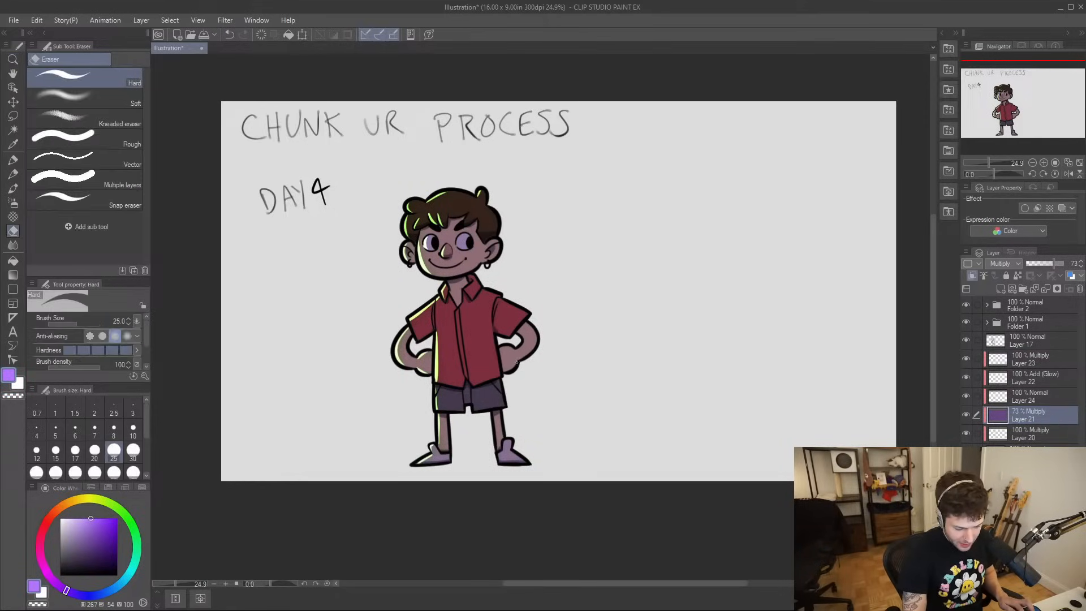
left_click(85, 97)
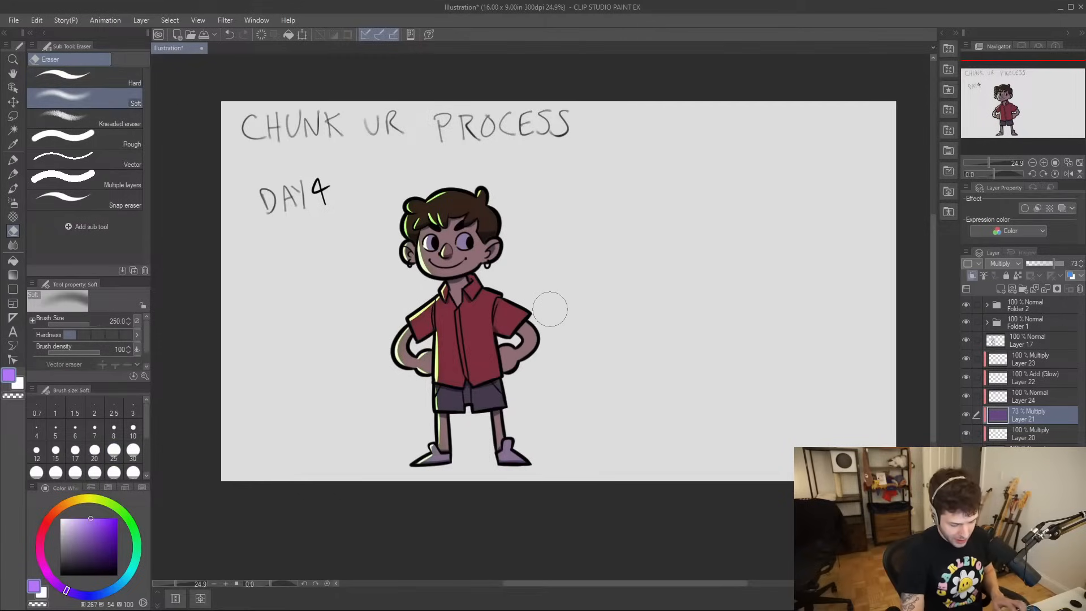
key("bracketleft")
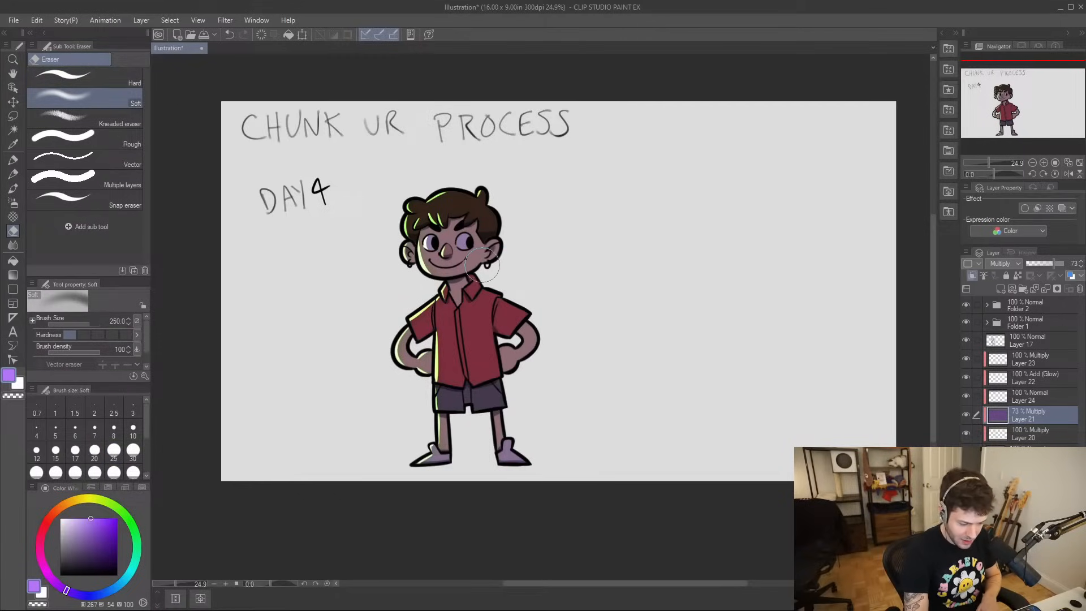
key("ctrl+z")
key("bracketright")
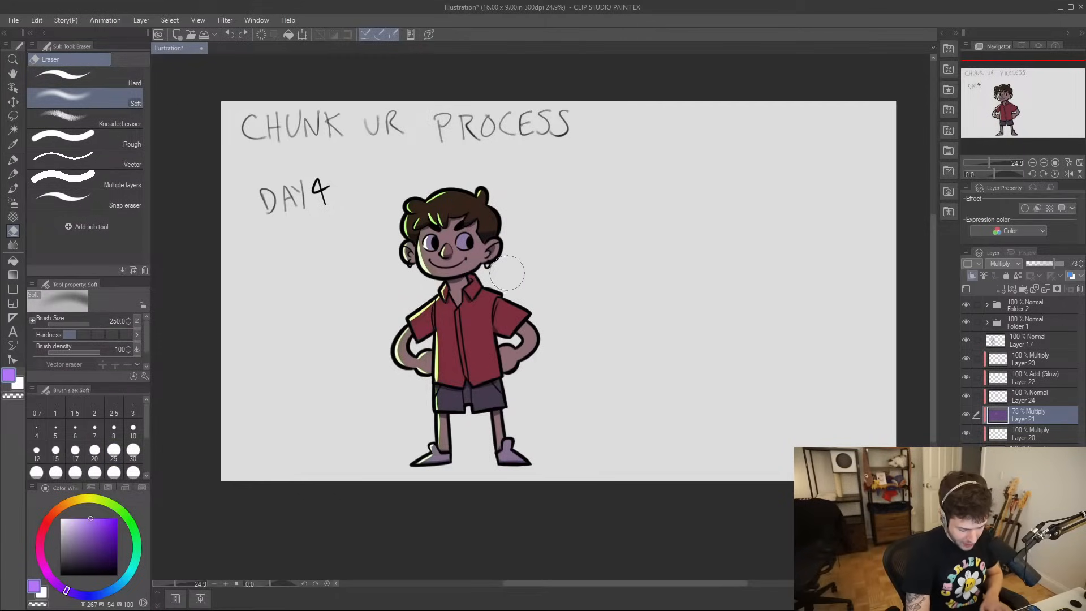
key("bracketright")
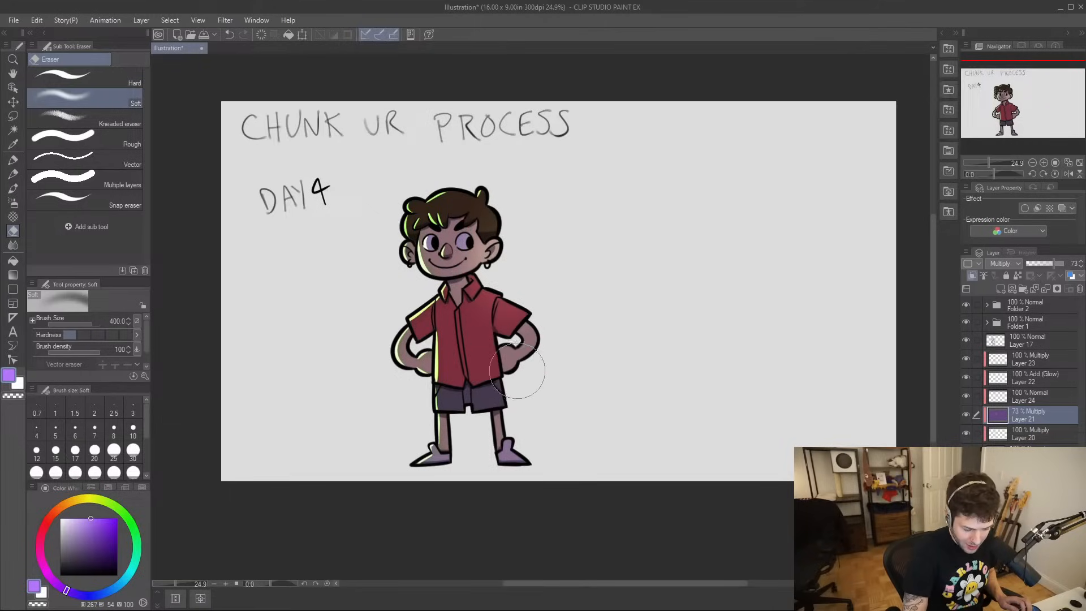
left_click_drag(533, 366, 492, 358)
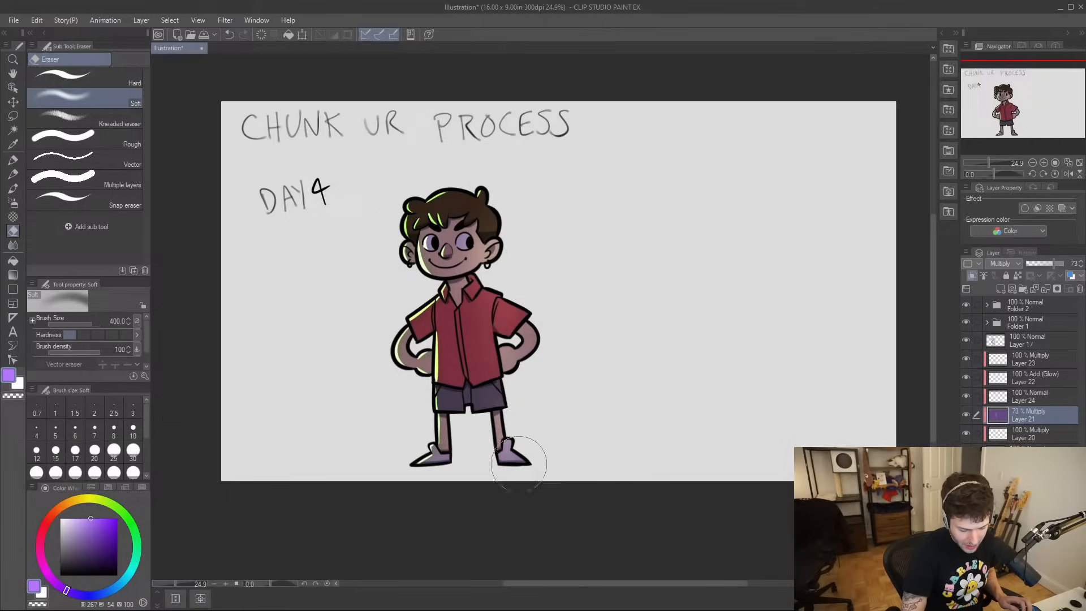
left_click_drag(511, 243, 655, 290)
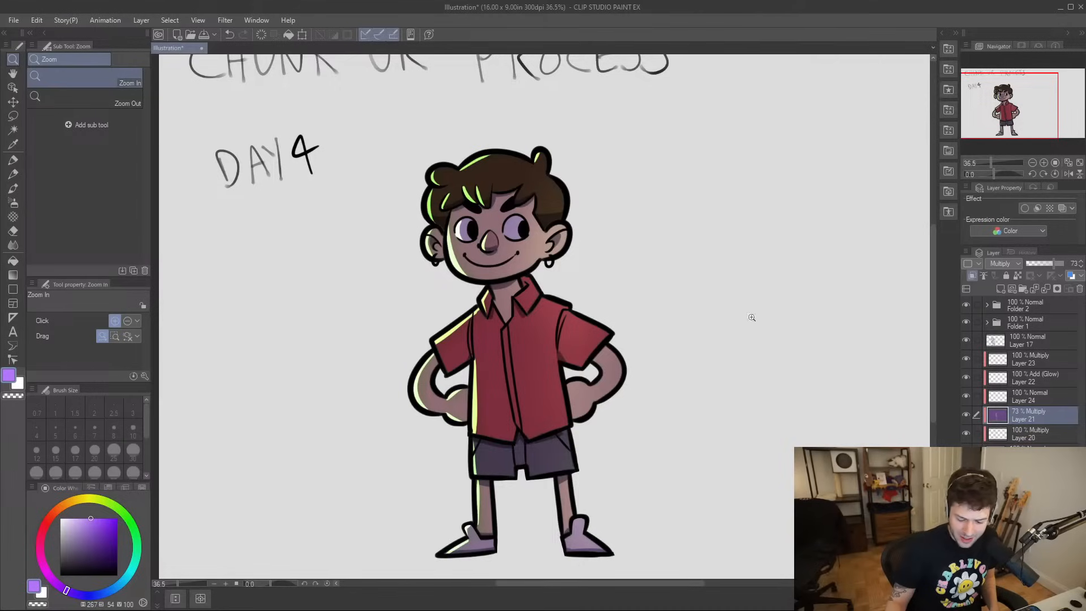
- Compare the drawing with the glow layers hidden and shown, then set Layer 23 to Add (Glow)
left_click(966, 377)
left_click(965, 377)
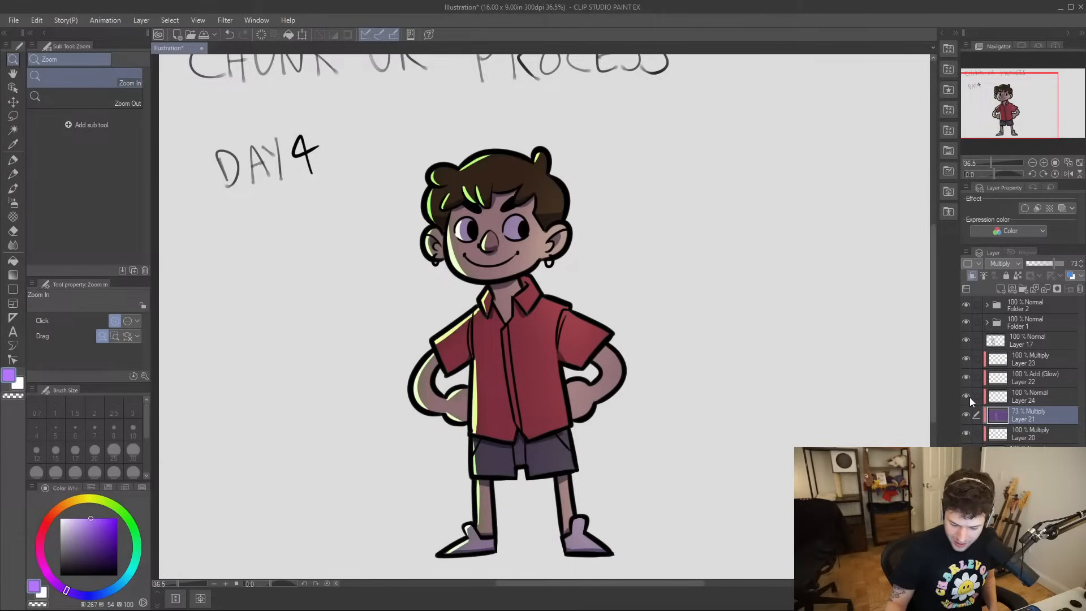
left_click(965, 378)
left_click(965, 378)
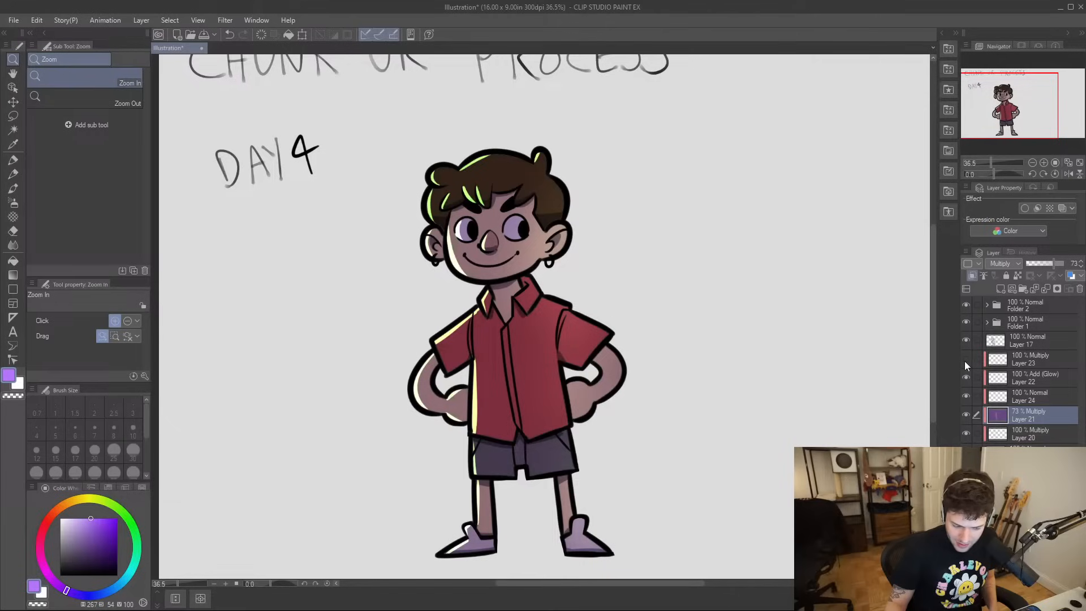
left_click(1019, 358)
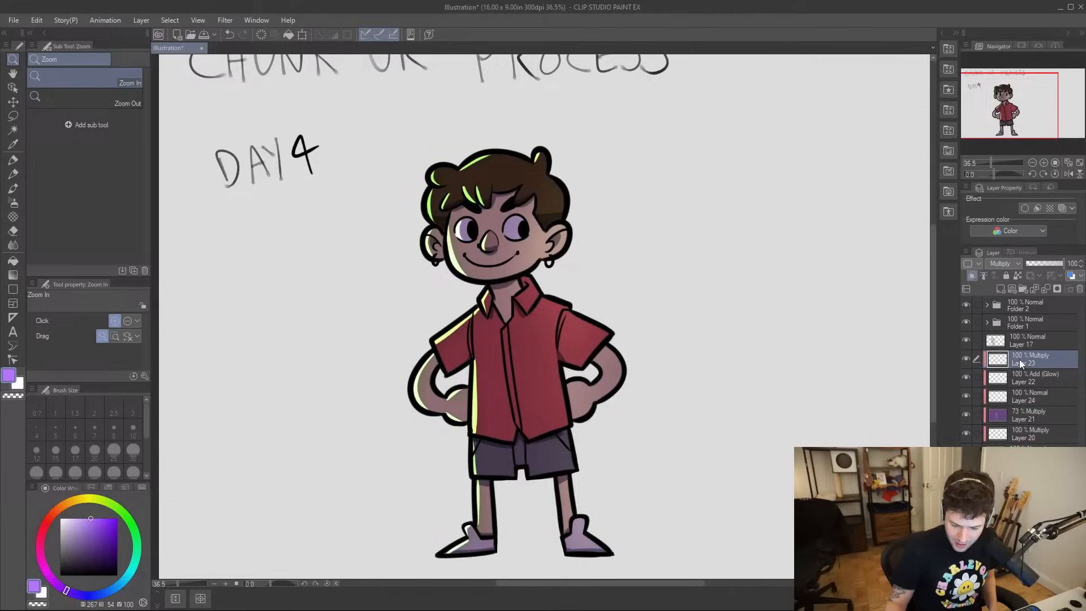
left_click(1003, 262)
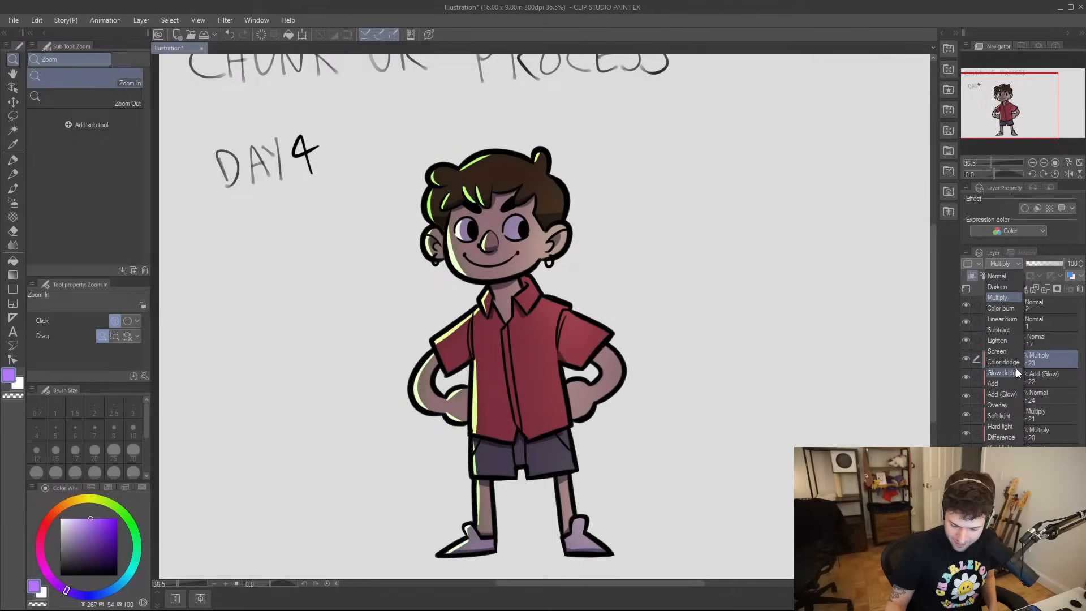
left_click(1011, 391)
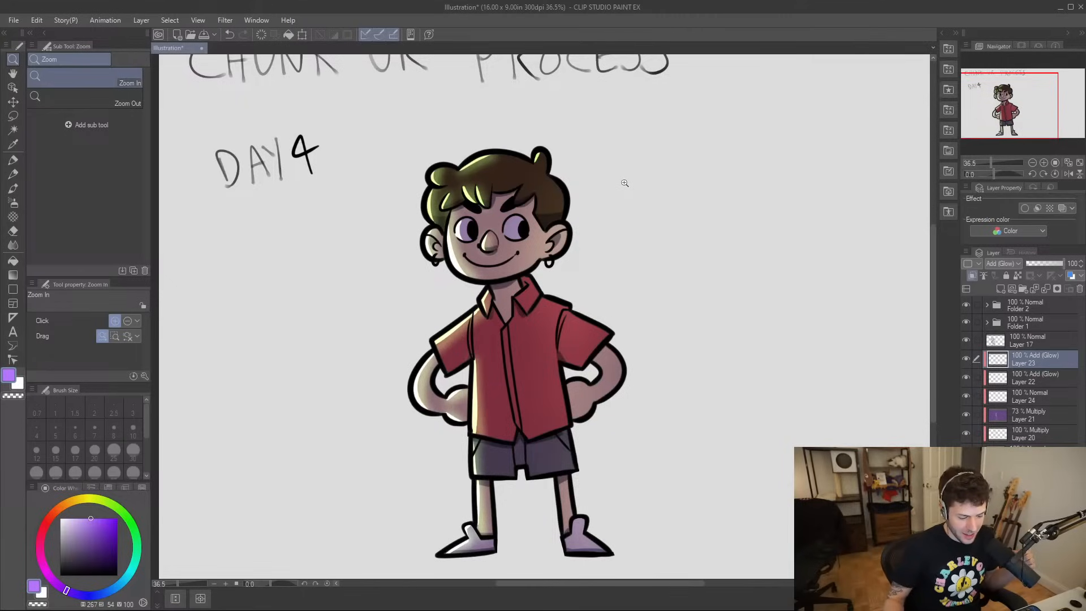
scroll(673, 278, "down", 2)
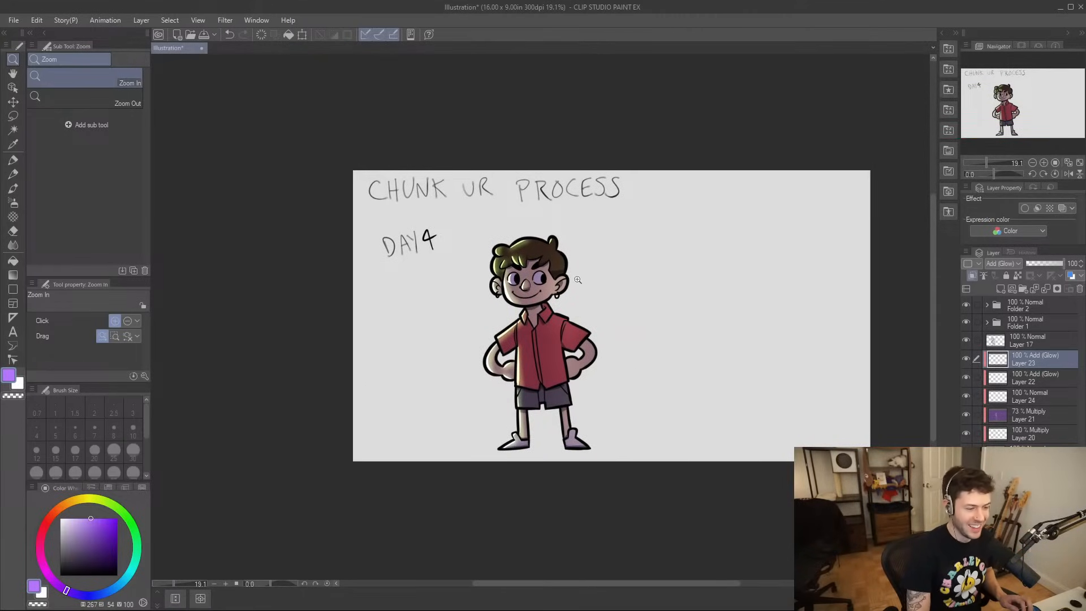
scroll(581, 285, "up", 1)
left_click_drag(581, 286, 589, 316)
left_click_drag(591, 323, 504, 306)
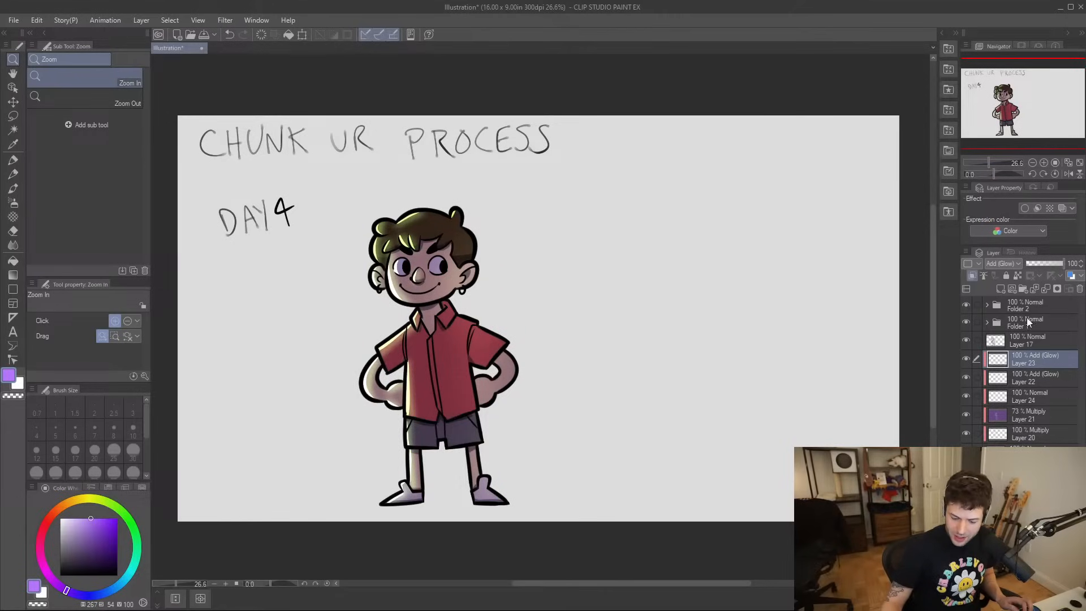
- Group Layer 17 and the day 4 character layers beneath it into a folder and hide that folder
left_click(1033, 335)
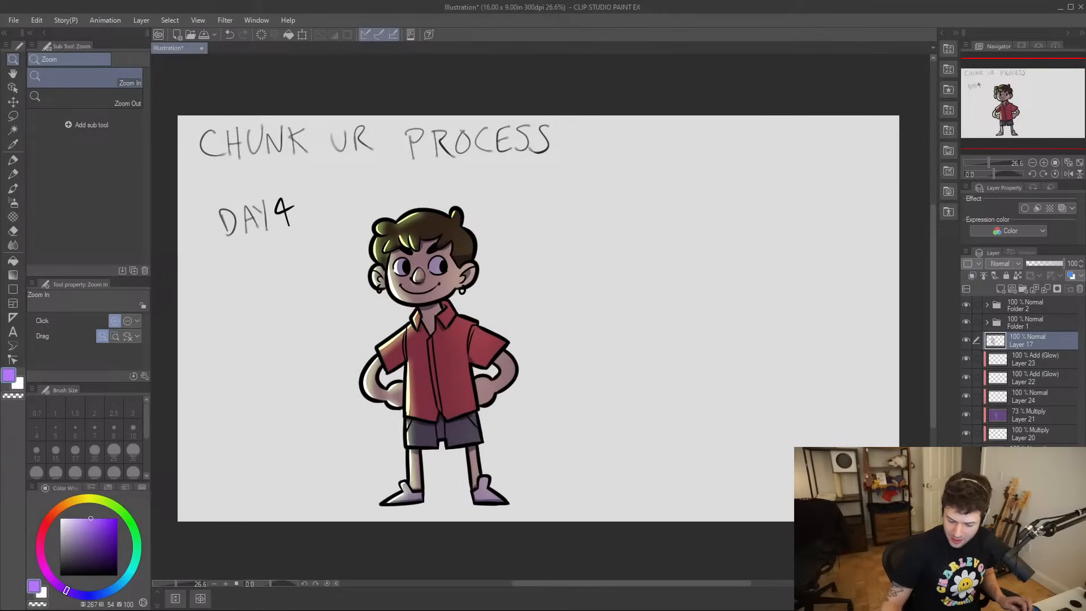
left_click(1033, 498, "shift")
left_click_drag(1029, 342, 1021, 290)
left_click(965, 340)
- Check the 19% opacity Layer 16 by toggling its visibility, and delete that layer
left_click(964, 357)
left_click(964, 358)
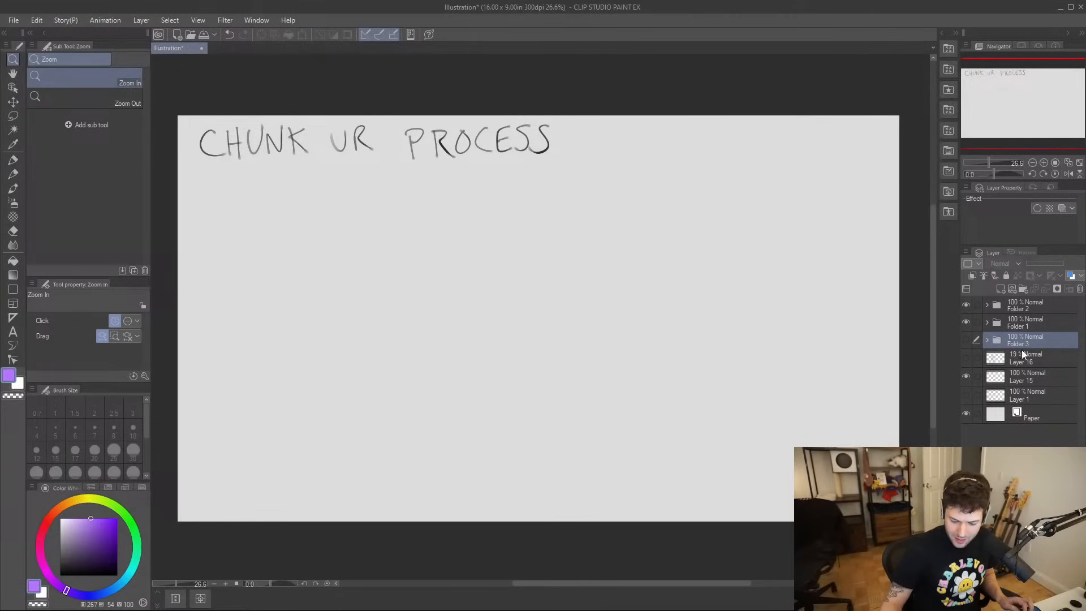
left_click(1022, 353)
key("Delete")
- Hide the "Chunk Ur Process" title layer, show the "Art Block Reasons" list on Layer 1, and select it for brush work
left_click(966, 358)
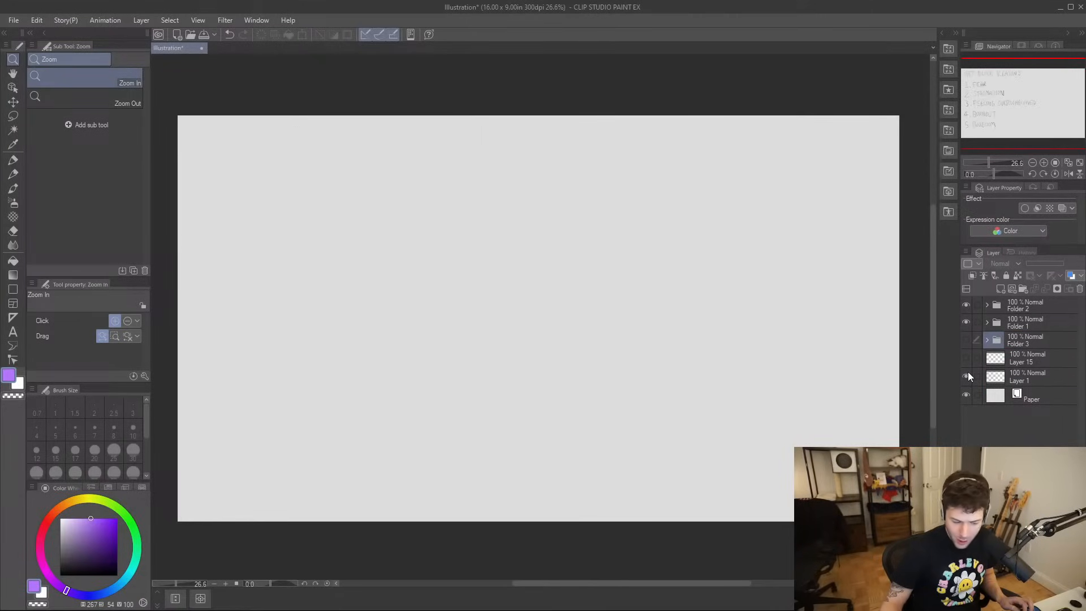
left_click(966, 375)
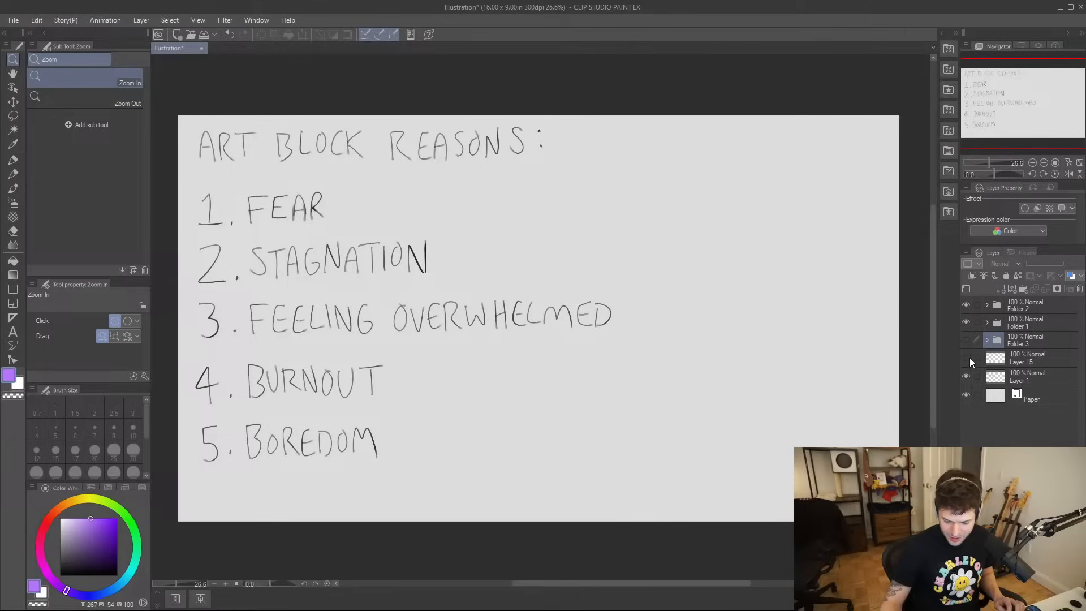
left_click(1045, 373)
key("b")
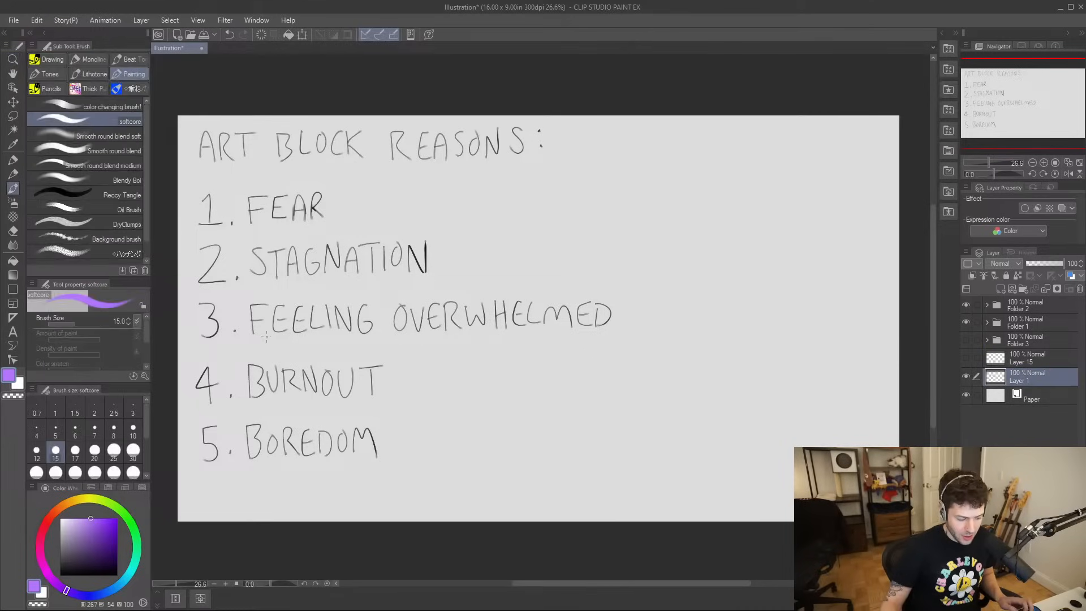
left_click_drag(249, 350, 592, 346)
key("ctrl+z")
mouse_move(247, 340)
left_mouse_down()
mouse_move(608, 345)
mouse_move(314, 343)
left_mouse_up()
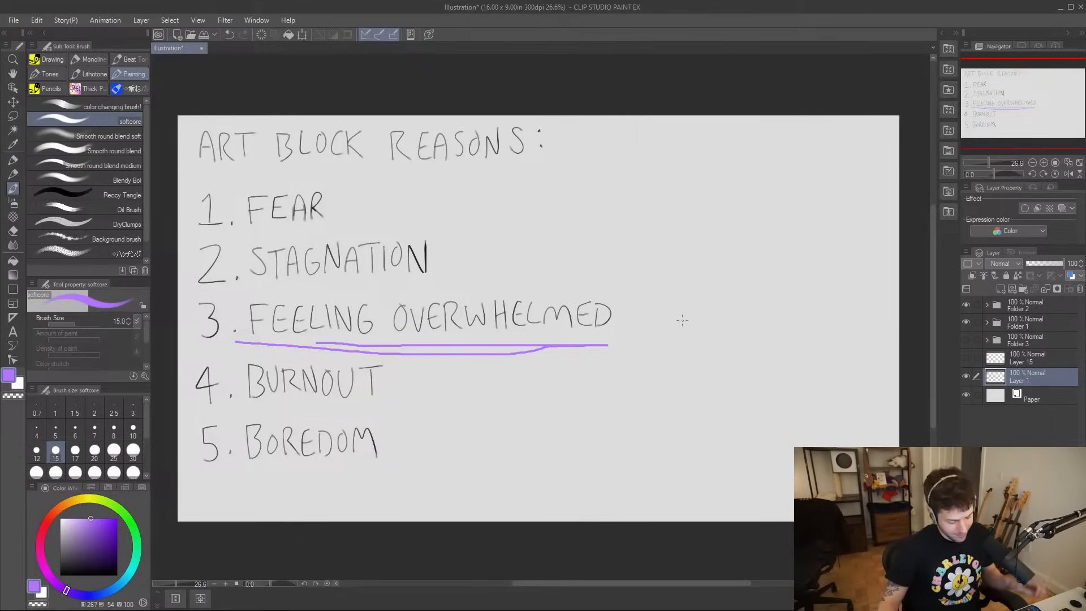
key("ctrl+z")
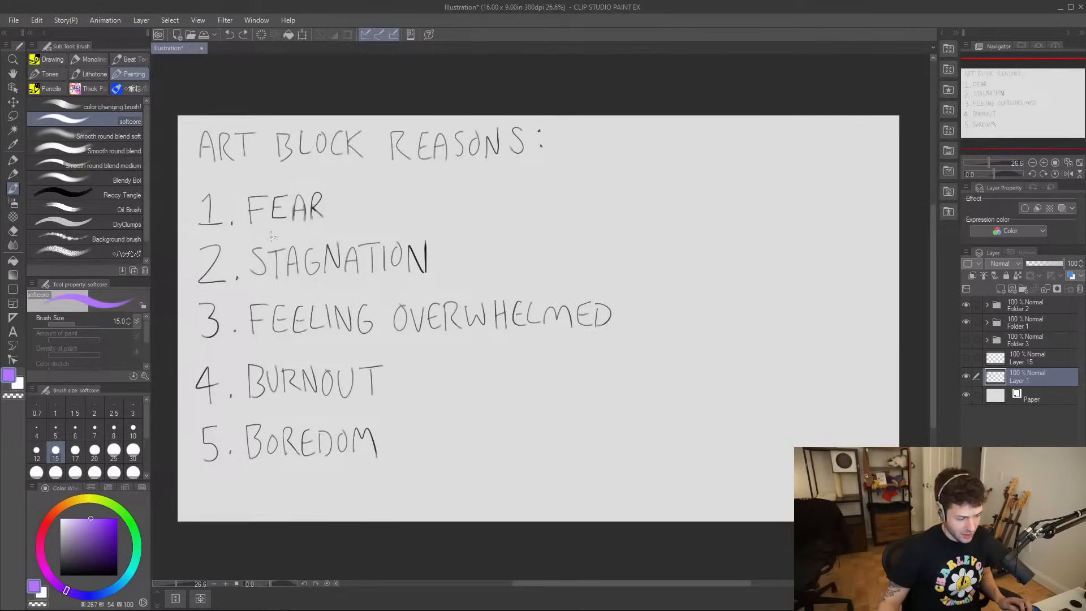
- Underline BURNOUT in the list with two black strokes, using the size 20 pen from the Drawing brush group
left_click(13, 203)
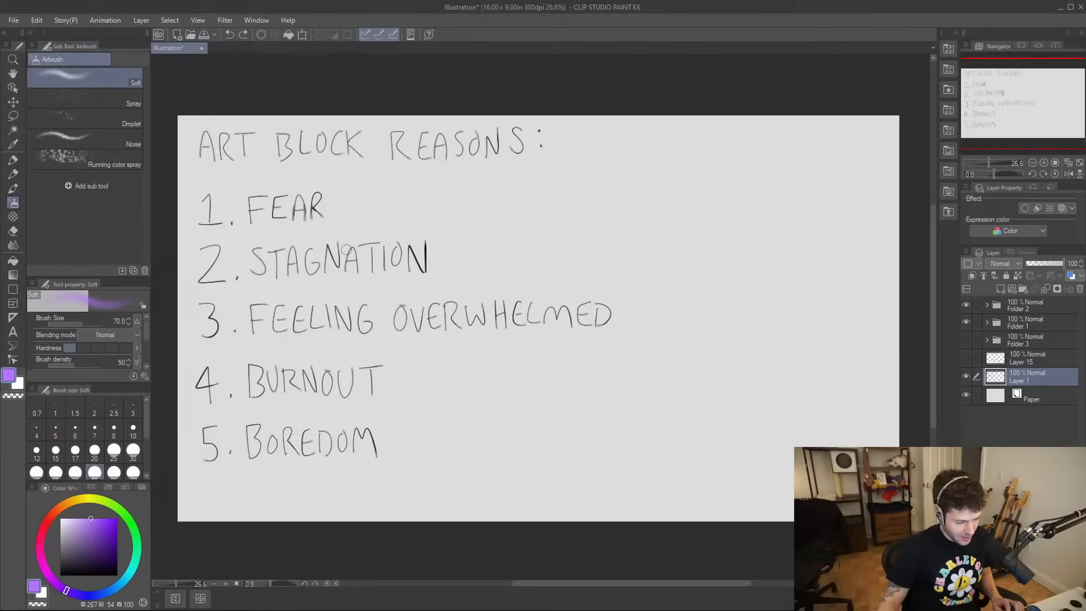
key("b")
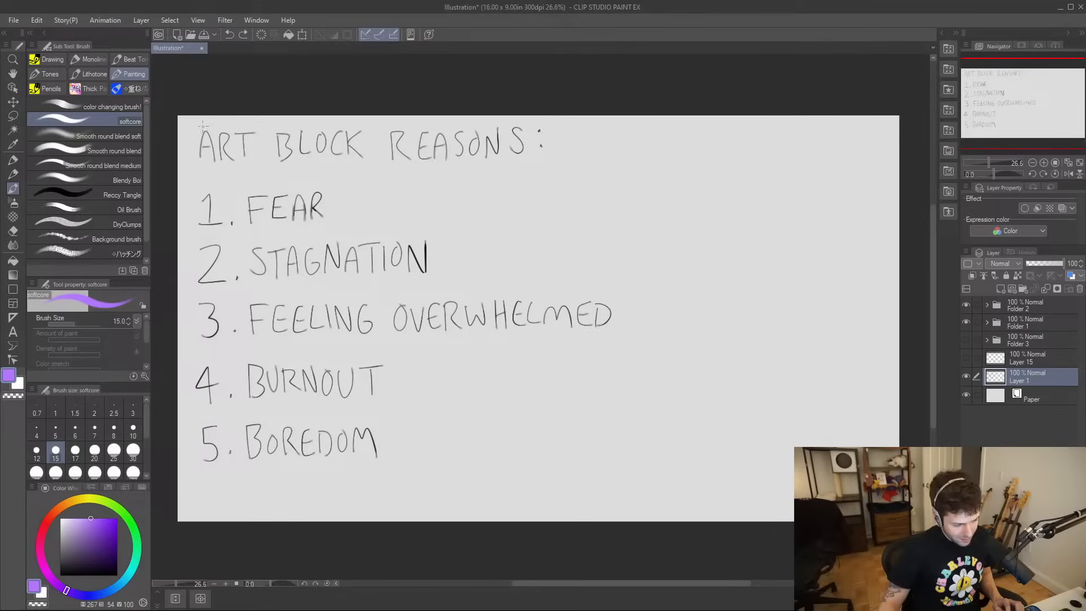
left_click(60, 59)
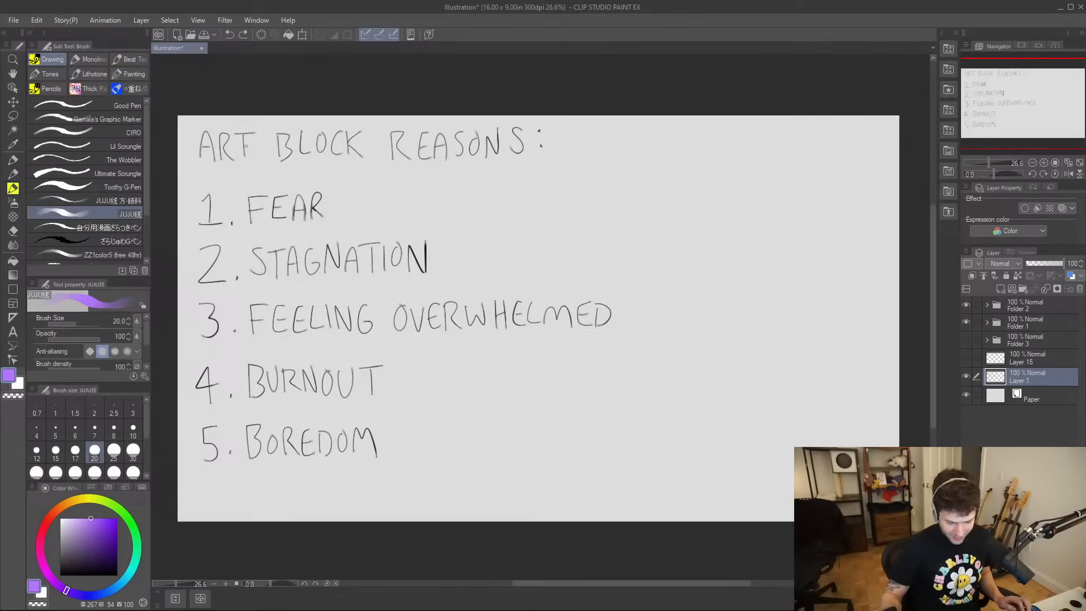
key("d")
left_click_drag(242, 407, 383, 402)
left_click_drag(278, 413, 371, 410)
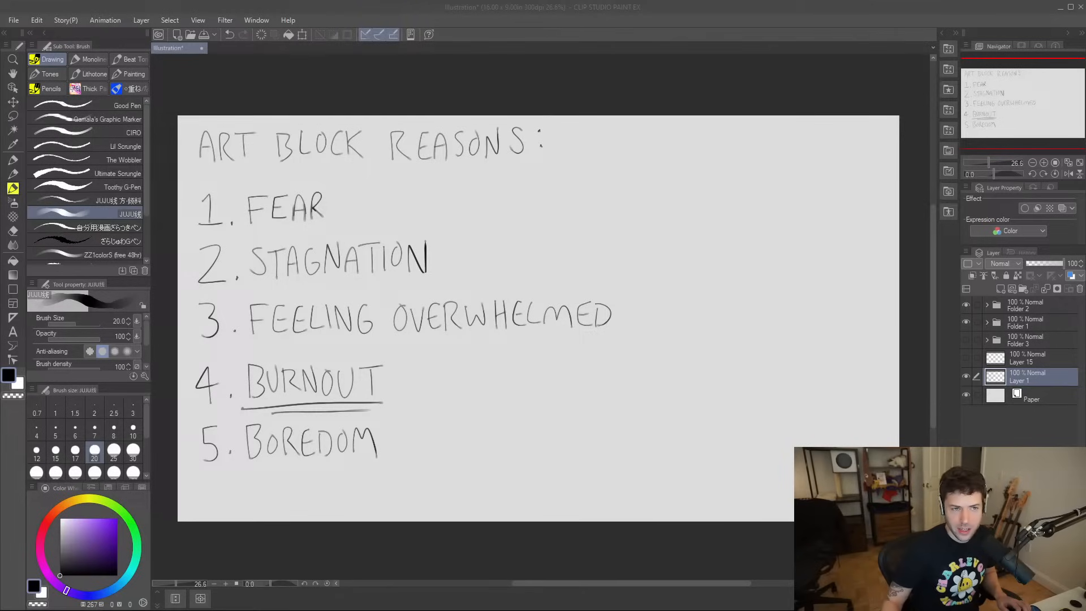
- Switch to the browser window with the "A Gentle Comics Habit" post, maximize it, and enlarge the page to 150%
mouse_move(927, 0)
left_mouse_down()
mouse_move(565, 138)
mouse_move(502, 115)
left_mouse_up()
double_click(533, 110)
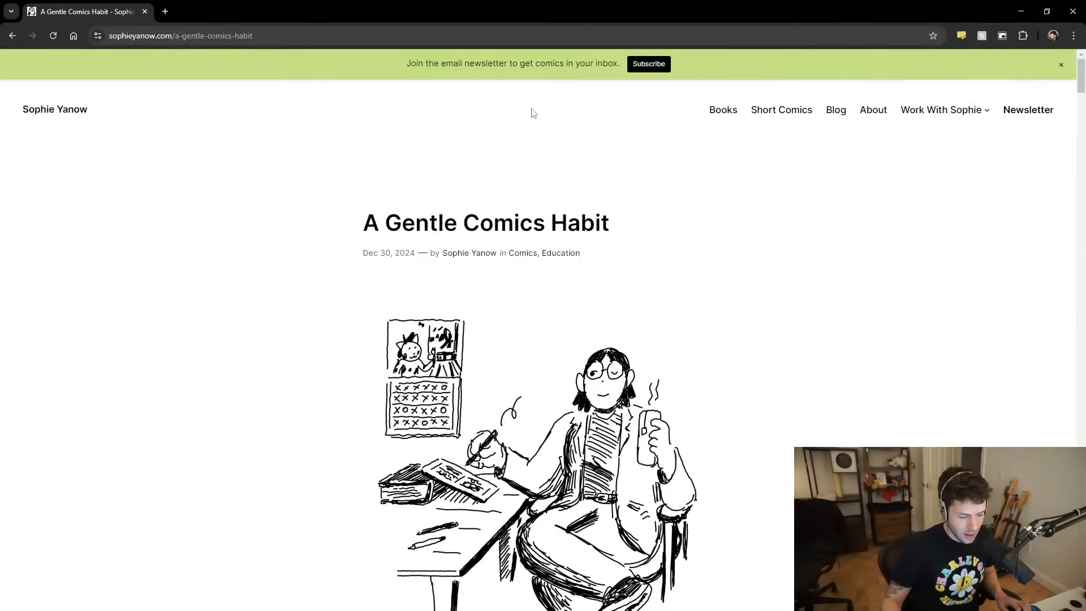
key("ctrl+plus")
key("ctrl+plus")
key("ctrl+plus")
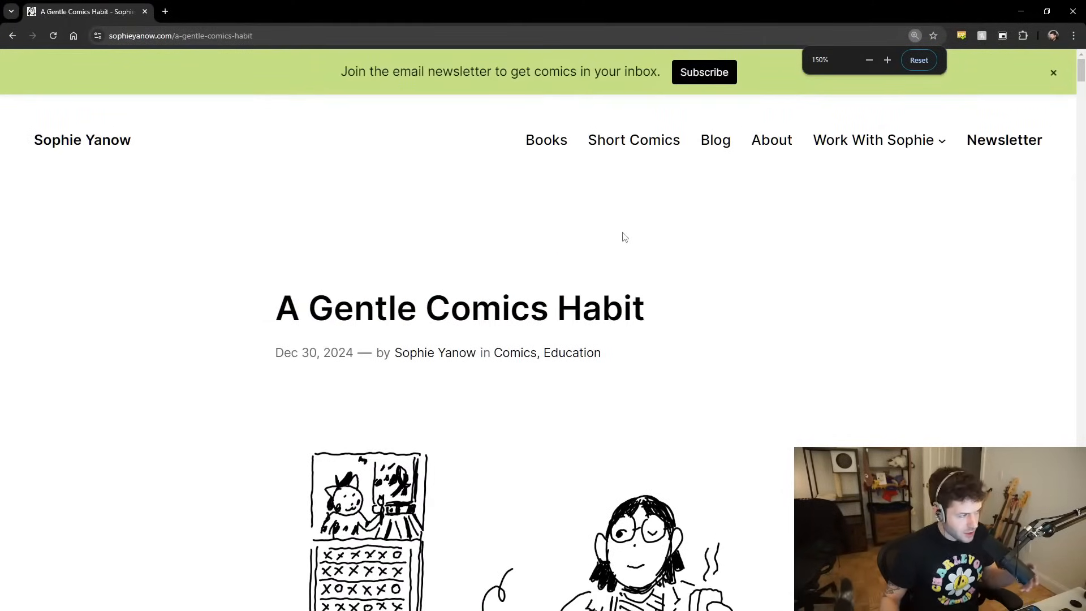
- Read the rules of the Gentle Comics Habit and look at the illustration below them
scroll(667, 282, "down", 3)
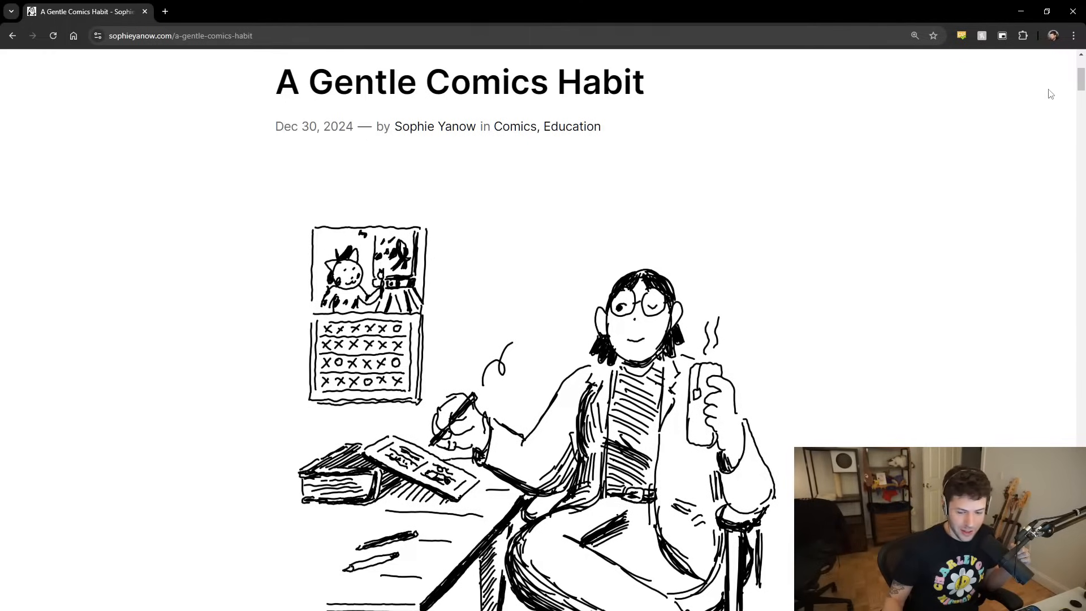
left_click_drag(1082, 82, 1082, 122)
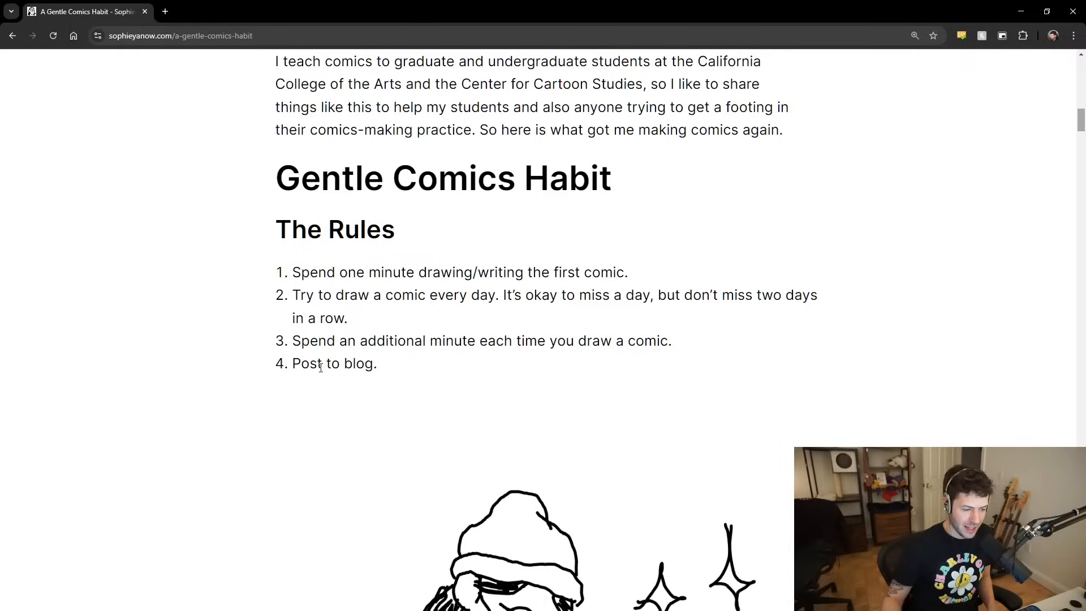
left_click_drag(293, 364, 392, 368)
left_click(389, 367)
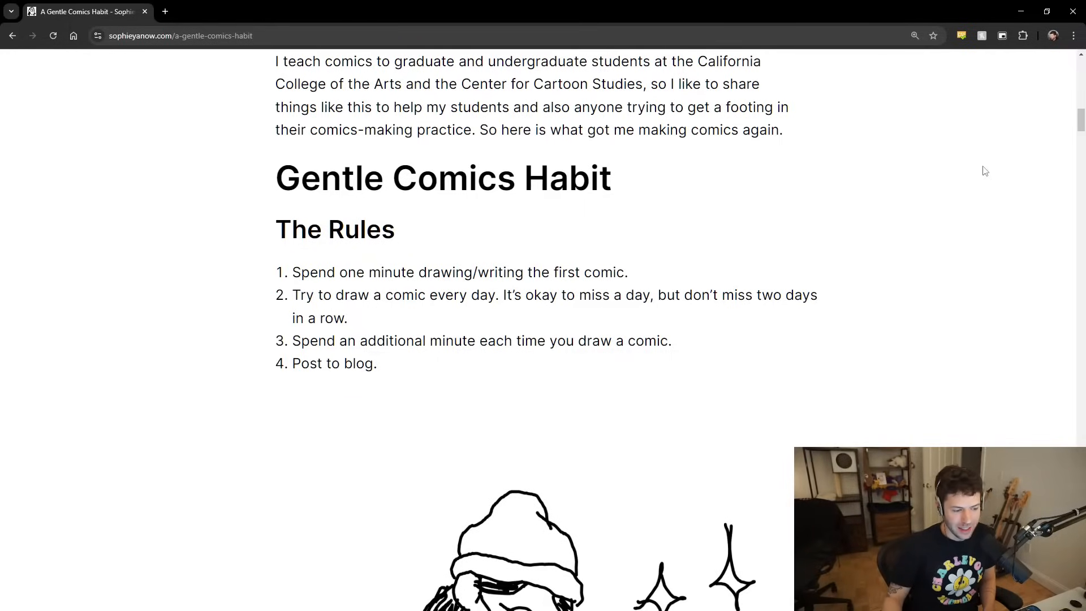
scroll(913, 202, "down", 2)
scroll(913, 201, "down", 7)
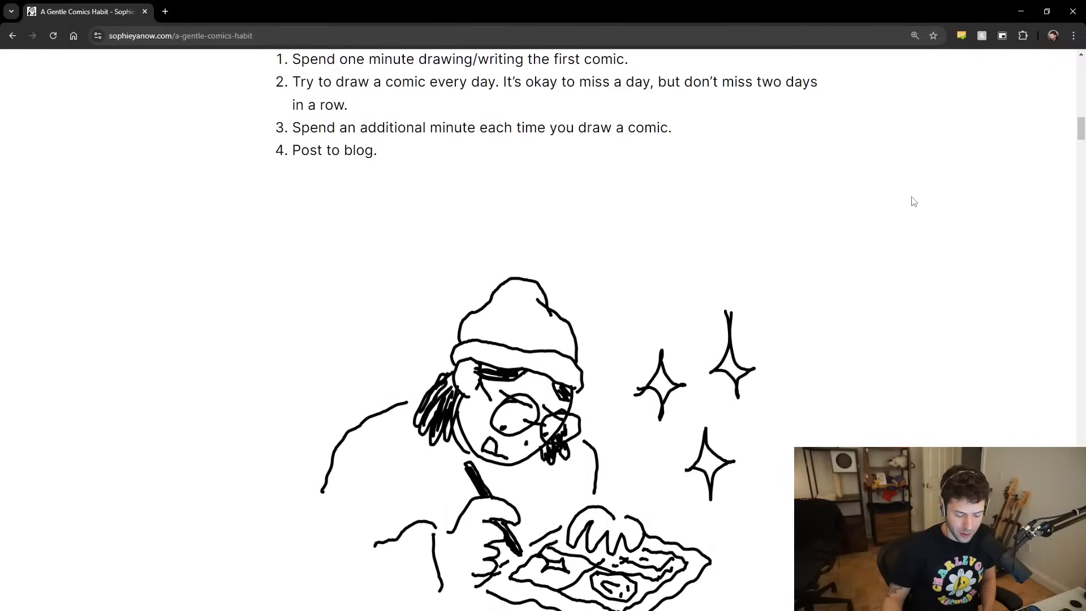
scroll(913, 201, "up", 7)
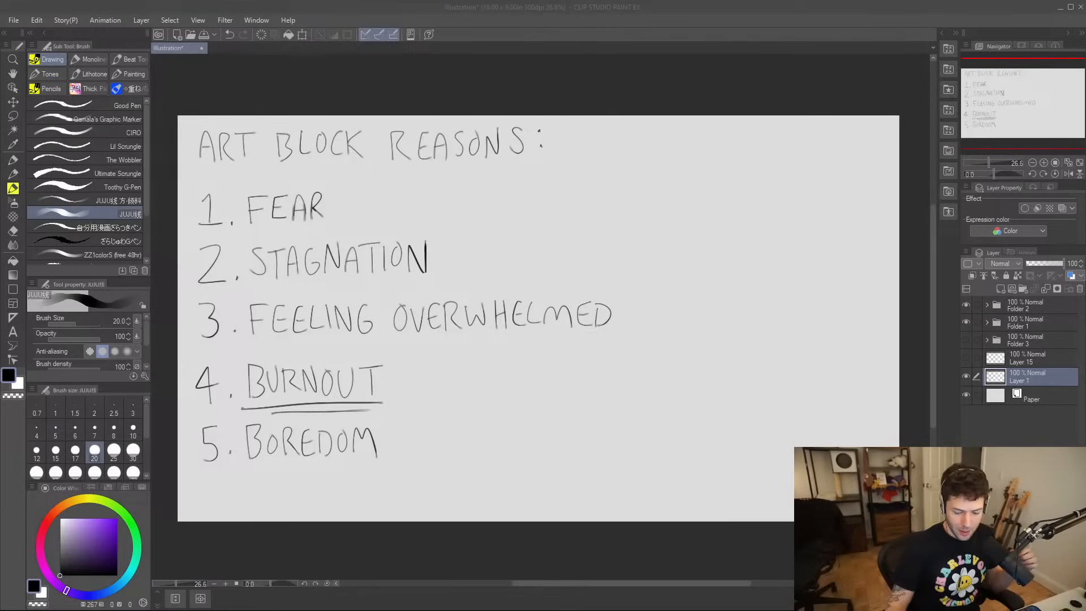
- Back in Clip Studio Paint, hide the Art Block Reasons list on Layer 1 and add a new layer above Layer 15
left_click(967, 376)
left_click(1018, 358)
left_click(1001, 289)
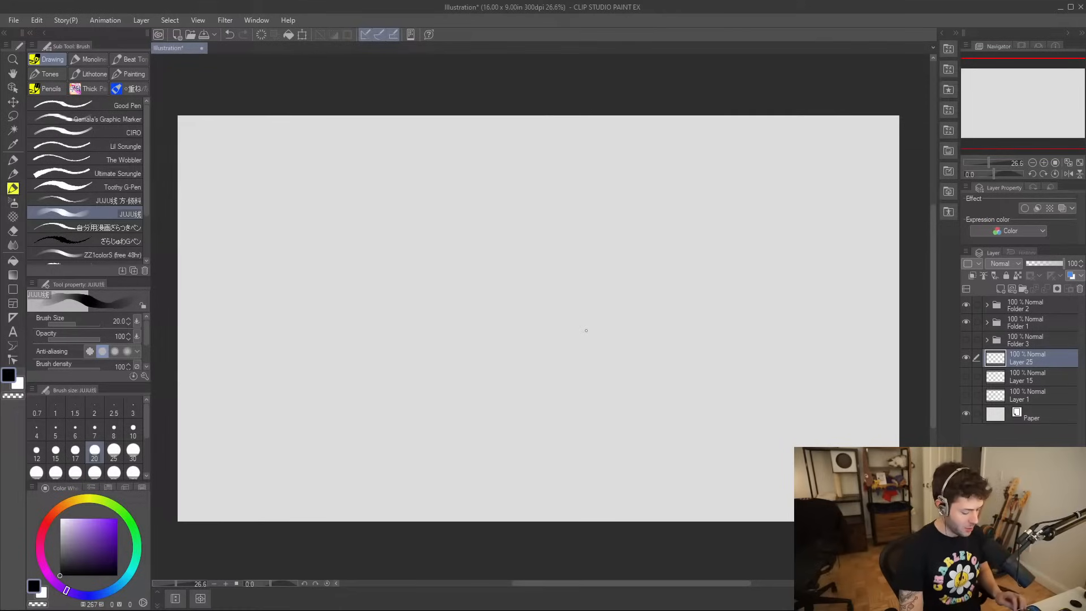
key("b")
key("b")
key("b")
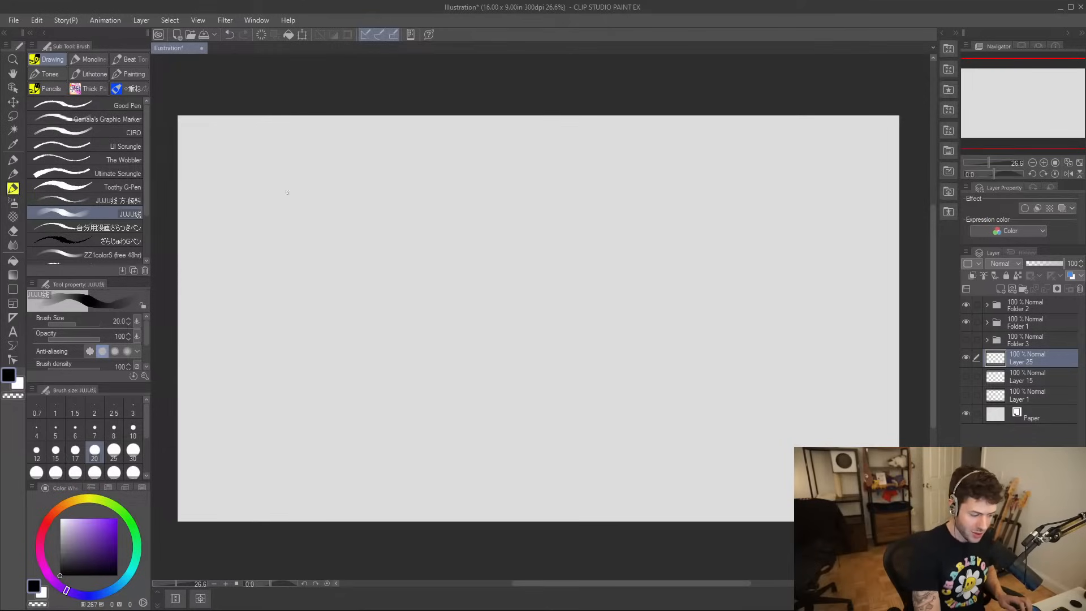
- Write the heading "DAY 1" in black near the upper-left corner of the canvas
mouse_move(233, 153)
left_mouse_down()
mouse_move(238, 176)
mouse_move(280, 179)
left_mouse_up()
left_click_drag(263, 164, 295, 163)
left_click_drag(298, 146, 297, 184)
mouse_move(319, 148)
left_mouse_down()
mouse_move(326, 171)
mouse_move(352, 167)
left_mouse_up()
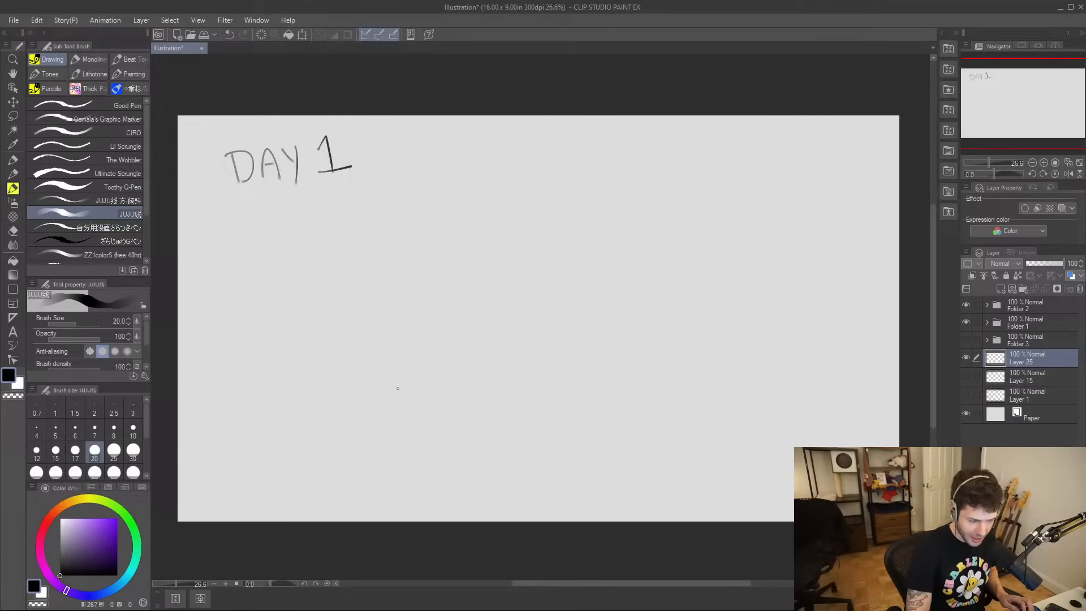
- Draw a small man below the heading, gripping oversized pants up to his face, with a round head, dot eyes and a long nose
mouse_move(403, 452)
left_mouse_down()
mouse_move(398, 336)
mouse_move(514, 318)
mouse_move(539, 395)
mouse_move(422, 455)
mouse_move(467, 446)
mouse_move(462, 400)
mouse_move(483, 447)
mouse_move(541, 442)
left_mouse_up()
left_click_drag(415, 336, 405, 384)
left_click_drag(491, 320, 521, 357)
mouse_move(420, 328)
left_mouse_down()
mouse_move(431, 323)
mouse_move(433, 342)
mouse_move(488, 323)
mouse_move(478, 334)
mouse_move(428, 308)
mouse_move(461, 288)
mouse_move(477, 318)
left_mouse_up()
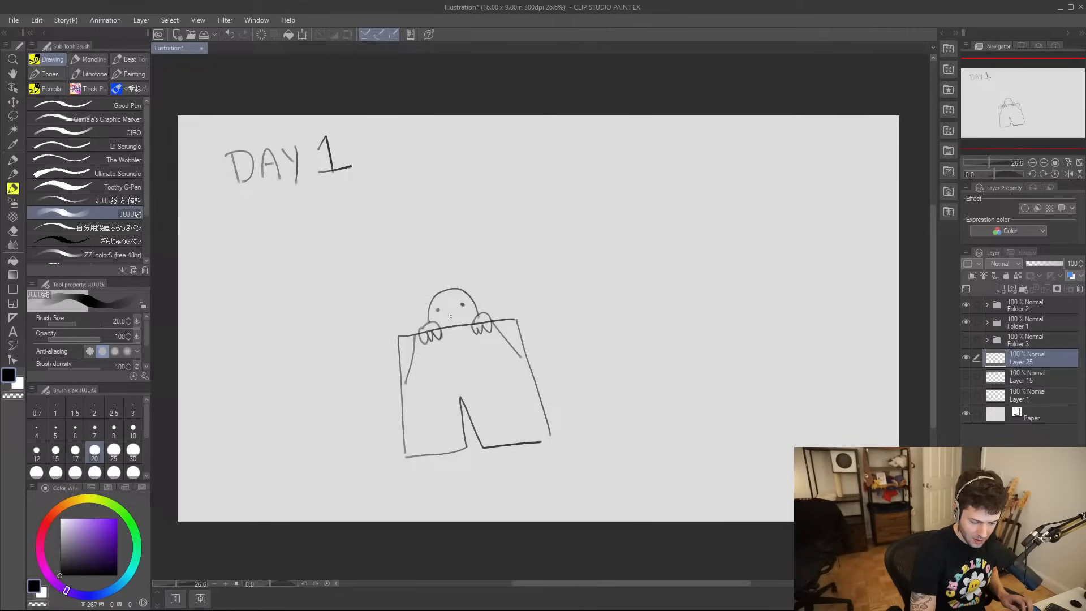
mouse_move(448, 313)
left_mouse_down()
mouse_move(455, 337)
mouse_move(461, 310)
left_mouse_up()
- Erase the waistband line crossing the nose, then add angry eyebrows, feet, a center fly and ears to the man
key("e")
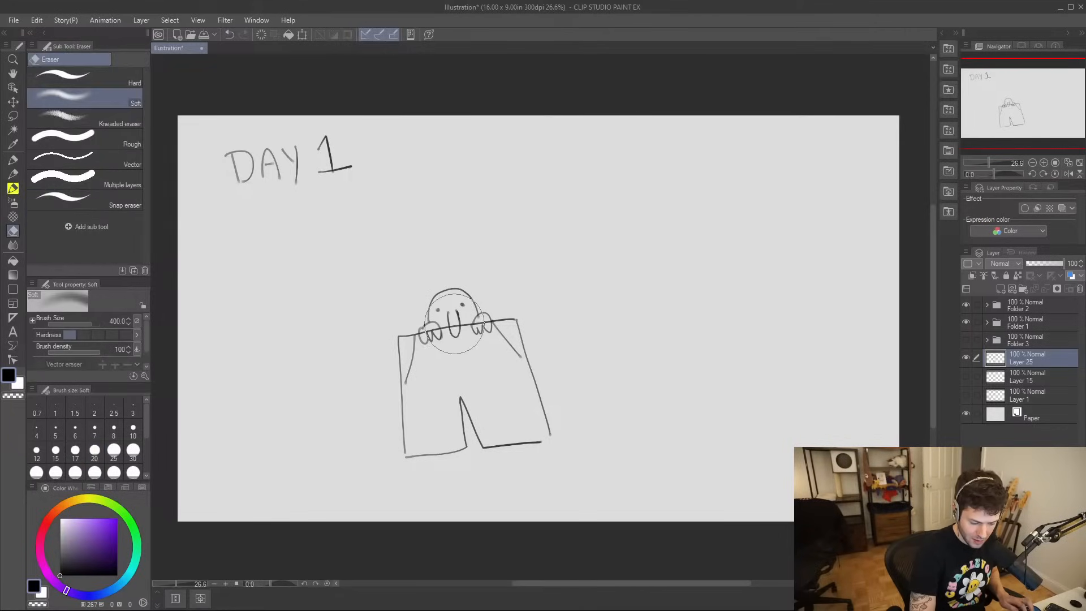
left_click(107, 74)
mouse_move(453, 324)
left_mouse_down()
mouse_move(442, 305)
mouse_move(469, 296)
left_mouse_up()
key("b")
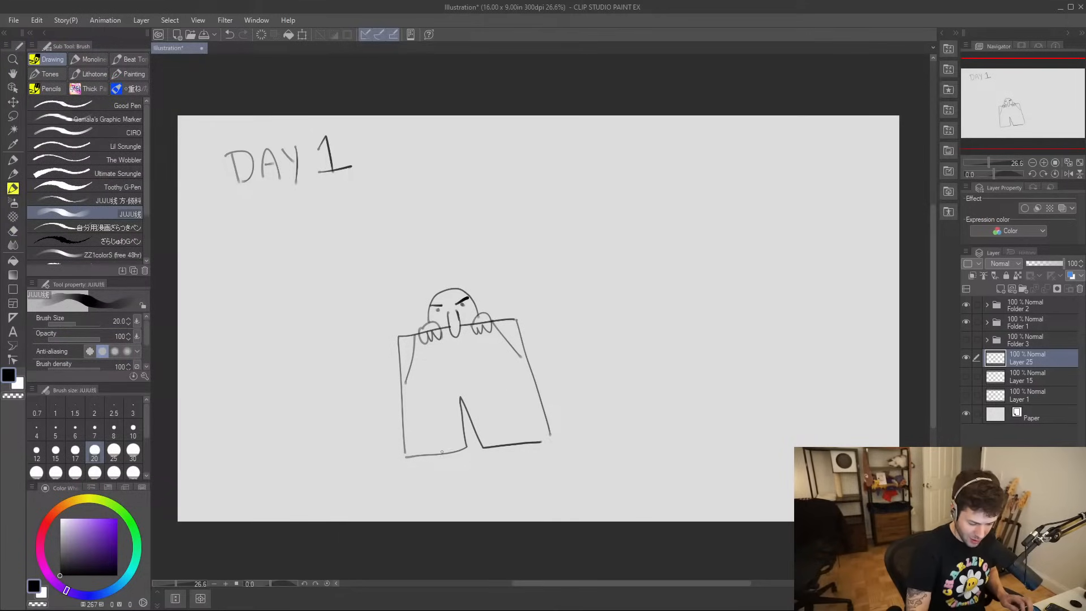
mouse_move(433, 455)
left_mouse_down()
mouse_move(426, 464)
mouse_move(441, 467)
mouse_move(450, 455)
mouse_move(531, 456)
mouse_move(521, 449)
left_mouse_up()
mouse_move(448, 335)
left_mouse_down()
mouse_move(458, 366)
mouse_move(457, 337)
mouse_move(465, 397)
left_mouse_up()
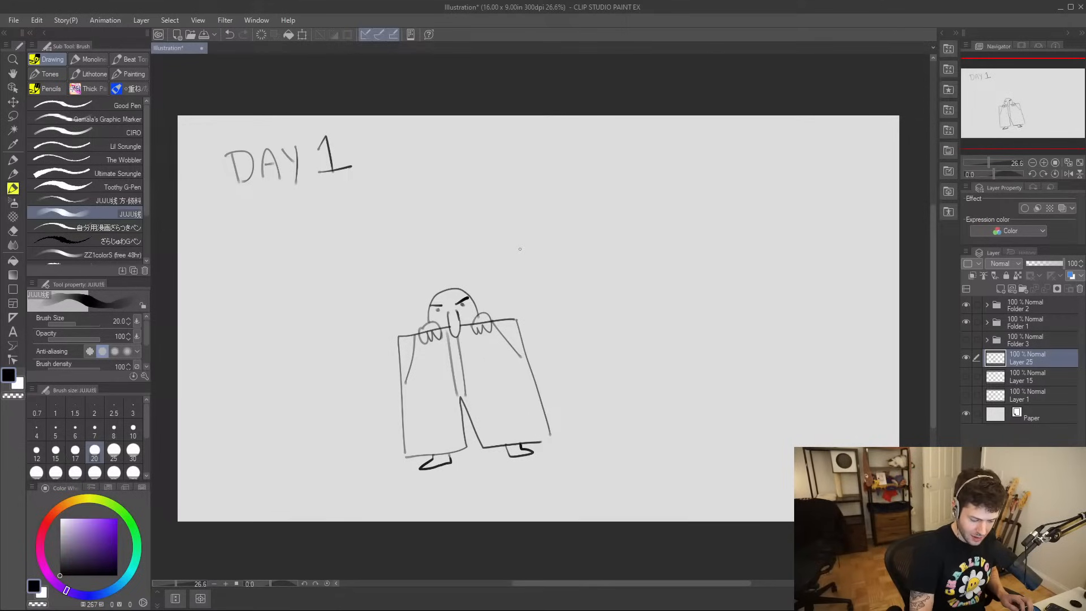
left_click_drag(425, 314, 425, 327)
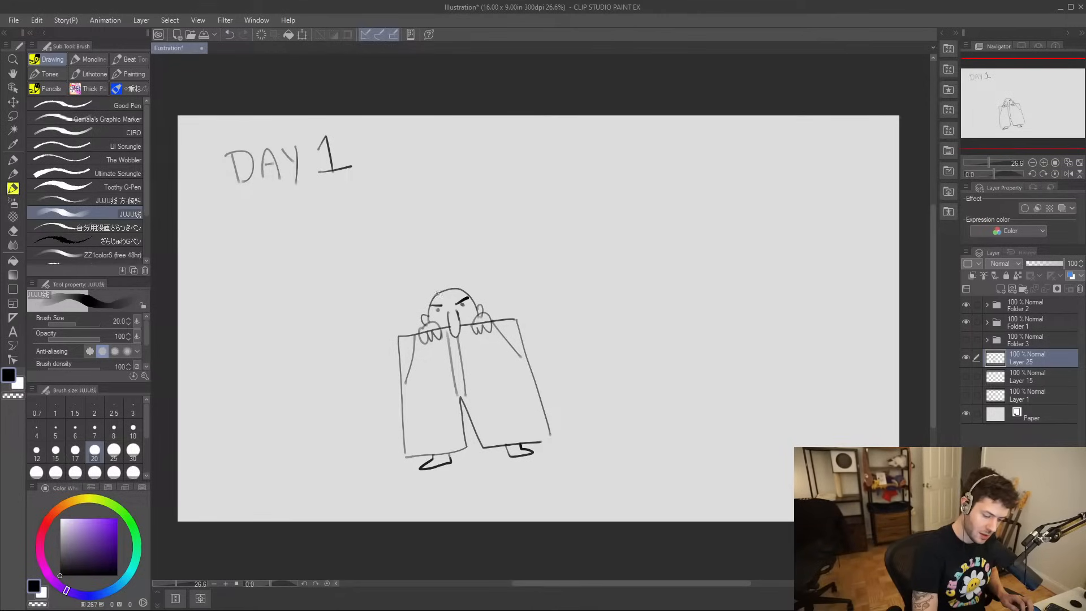
- Add spiky hairs to the man's head and a speech bubble above him reading "I'M DENIM DAN!"
mouse_move(439, 293)
left_mouse_down()
mouse_move(434, 284)
mouse_move(460, 276)
mouse_move(514, 278)
left_mouse_up()
mouse_move(500, 216)
left_mouse_down()
mouse_move(501, 236)
mouse_move(507, 217)
left_mouse_up()
mouse_move(493, 237)
left_mouse_down()
mouse_move(508, 235)
mouse_move(511, 218)
left_mouse_up()
left_click_drag(517, 222, 526, 235)
mouse_move(527, 222)
left_mouse_down()
mouse_move(533, 237)
mouse_move(558, 236)
mouse_move(574, 219)
left_mouse_up()
mouse_move(573, 219)
left_mouse_down()
mouse_move(584, 233)
mouse_move(600, 218)
left_mouse_up()
mouse_move(604, 217)
left_mouse_down()
mouse_move(605, 234)
mouse_move(619, 218)
mouse_move(626, 238)
left_mouse_up()
mouse_move(527, 249)
left_mouse_down()
mouse_move(527, 270)
mouse_move(557, 267)
mouse_move(575, 250)
mouse_move(581, 264)
left_mouse_up()
left_click(581, 270)
mouse_move(502, 273)
left_mouse_down()
mouse_move(527, 190)
mouse_move(631, 204)
mouse_move(629, 287)
left_mouse_up()
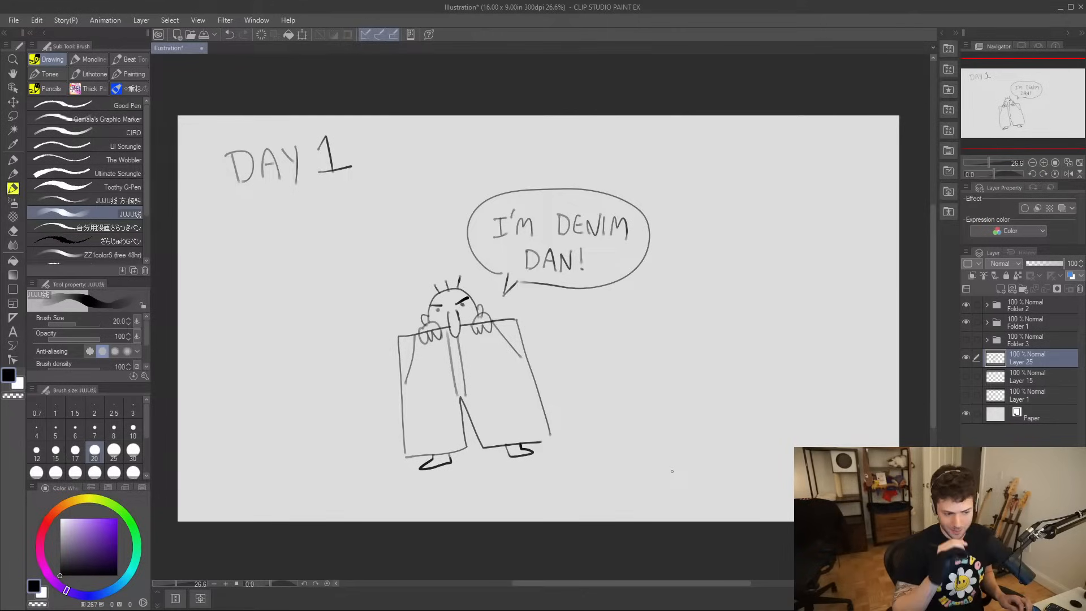
- Lasso the man and his speech bubble and move them to the canvas's left side, beneath DAY 1
key("m")
mouse_move(557, 474)
left_mouse_down()
mouse_move(355, 454)
mouse_move(711, 359)
mouse_move(472, 453)
mouse_move(464, 448)
mouse_move(485, 431)
mouse_move(458, 440)
left_mouse_up()
left_click(571, 511)
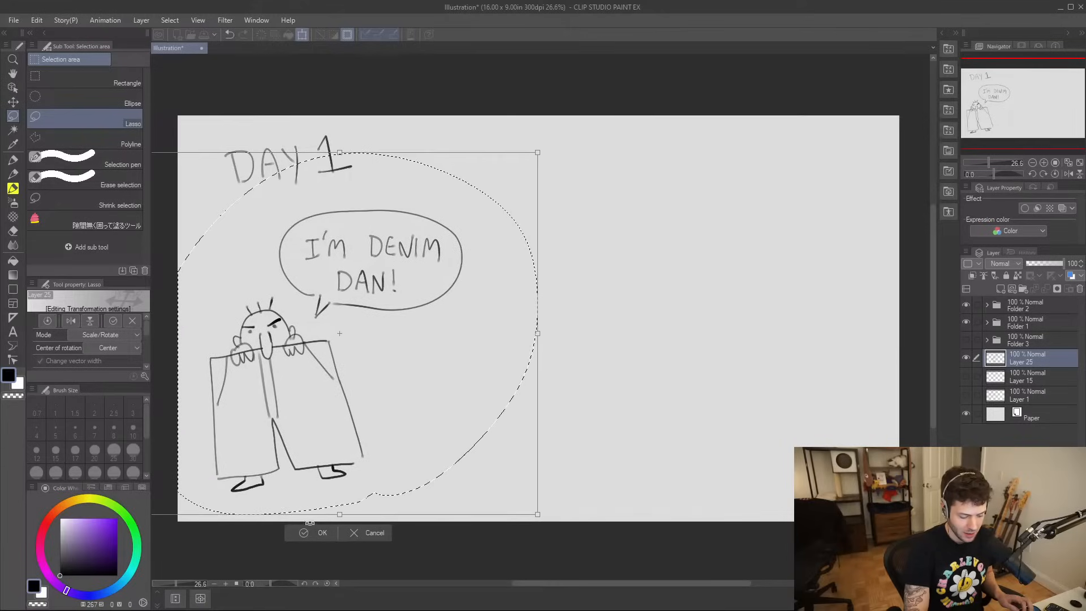
left_click(317, 532)
left_click(248, 530)
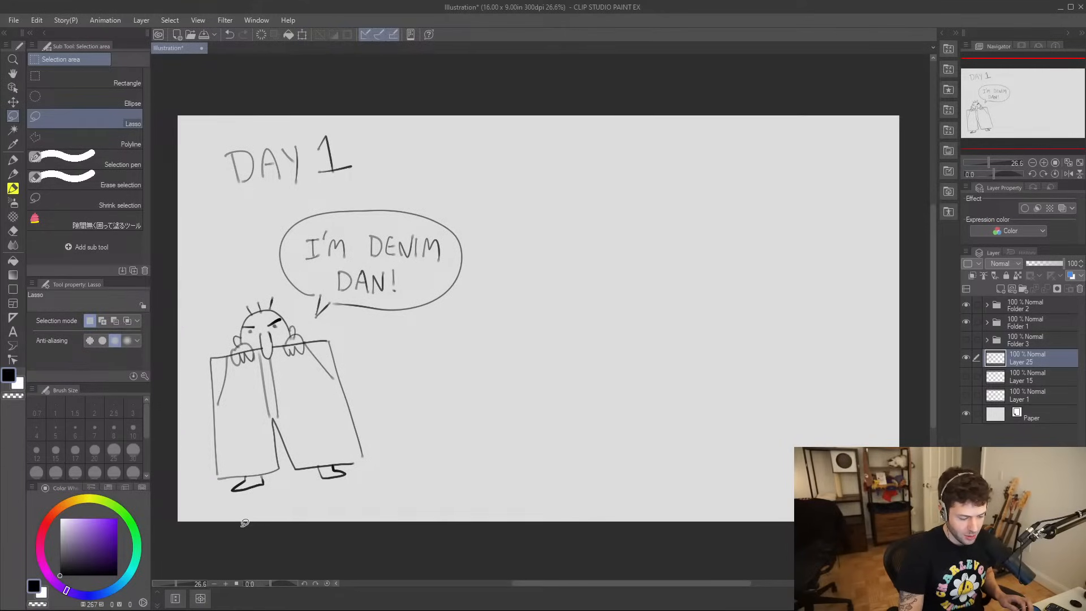
- Write the heading "DAY 2" on the right half of the canvas, level with DAY 1
key("b")
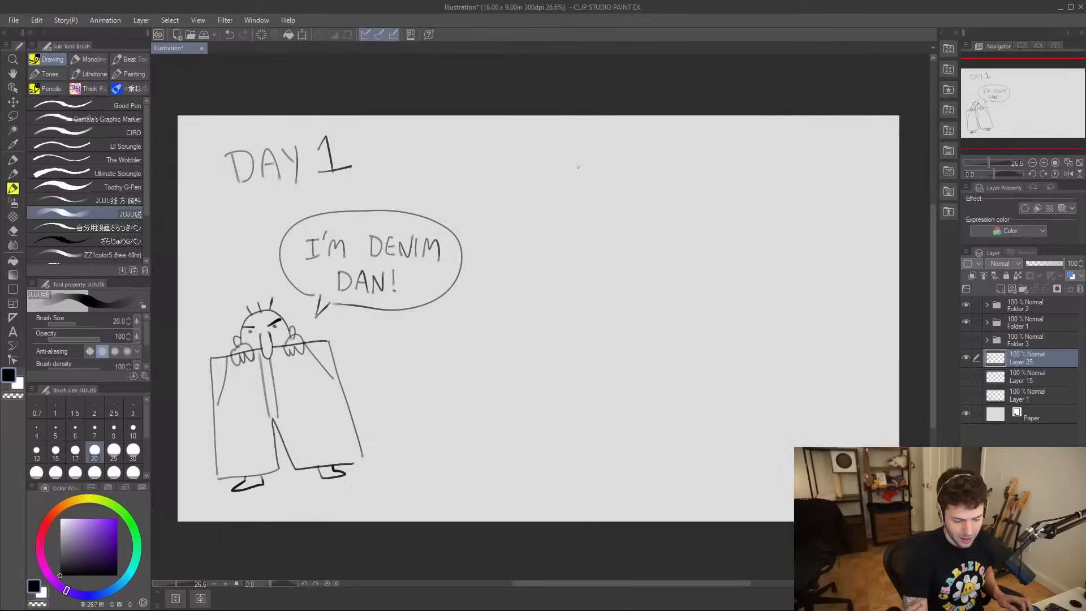
mouse_move(575, 176)
left_mouse_down()
mouse_move(578, 143)
mouse_move(594, 139)
mouse_move(577, 163)
mouse_move(620, 157)
left_mouse_up()
left_click_drag(629, 141, 635, 180)
mouse_move(670, 145)
left_mouse_down()
mouse_move(692, 147)
mouse_move(694, 173)
left_mouse_up()
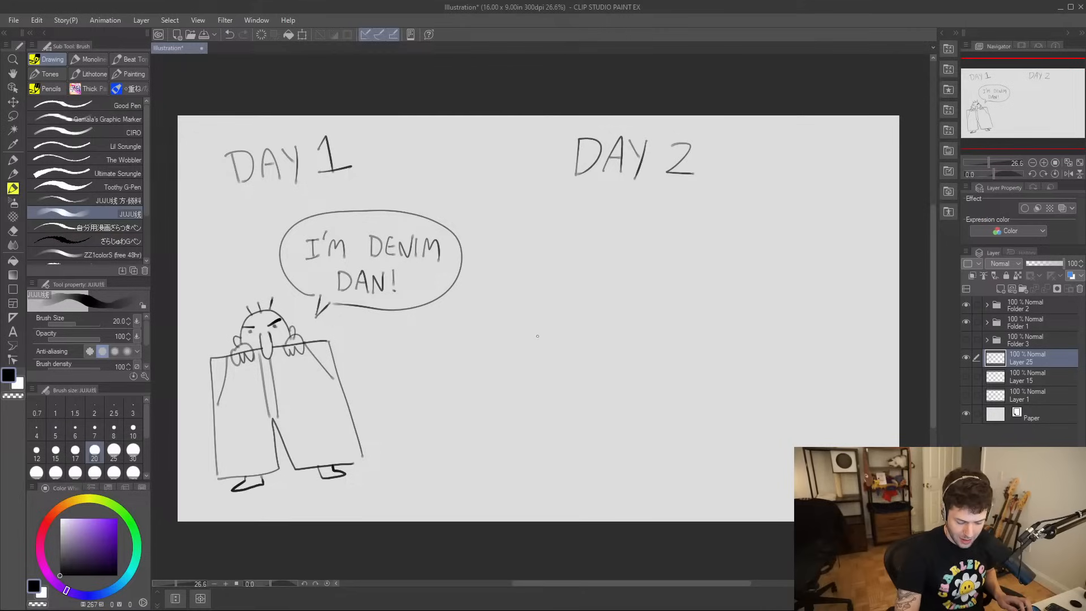
- Draw a curly-haired boy below DAY 2, mouth open, with one arm pointing to the right
mouse_move(540, 349)
left_mouse_down()
mouse_move(532, 287)
mouse_move(580, 307)
mouse_move(553, 352)
left_mouse_up()
mouse_move(523, 317)
left_mouse_down()
mouse_move(526, 277)
mouse_move(565, 263)
mouse_move(574, 292)
mouse_move(566, 325)
mouse_move(545, 307)
mouse_move(571, 304)
mouse_move(539, 408)
mouse_move(558, 394)
mouse_move(549, 377)
mouse_move(605, 422)
left_mouse_up()
left_click(545, 308)
mouse_move(566, 352)
left_mouse_down()
mouse_move(536, 436)
mouse_move(576, 431)
left_mouse_up()
mouse_move(530, 440)
left_mouse_down()
mouse_move(556, 480)
mouse_move(548, 473)
left_mouse_up()
mouse_move(575, 430)
left_mouse_down()
mouse_move(576, 465)
mouse_move(566, 472)
mouse_move(562, 442)
mouse_move(561, 467)
left_mouse_up()
left_click_drag(571, 352, 576, 378)
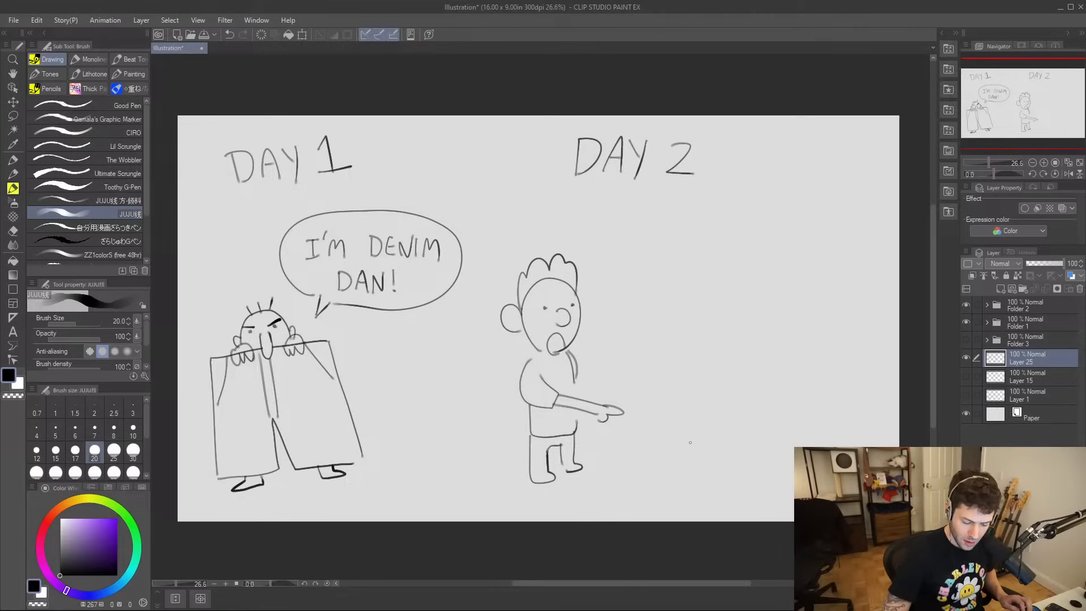
- Draw a second Denim Dan facing the boy, with oversized pants, gripping hands, a long nose, angry eyebrows and spiky hair
mouse_move(691, 466)
left_mouse_down()
mouse_move(682, 383)
mouse_move(763, 359)
mouse_move(790, 458)
mouse_move(733, 462)
mouse_move(786, 462)
left_mouse_up()
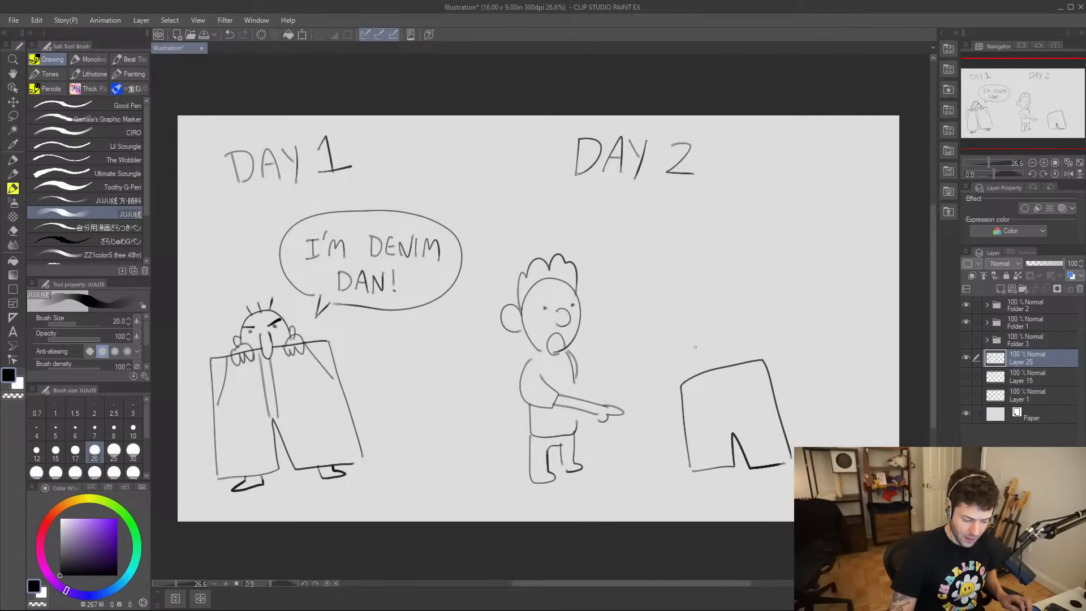
mouse_move(708, 365)
left_mouse_down()
mouse_move(741, 371)
mouse_move(730, 361)
mouse_move(739, 361)
mouse_move(698, 364)
left_mouse_up()
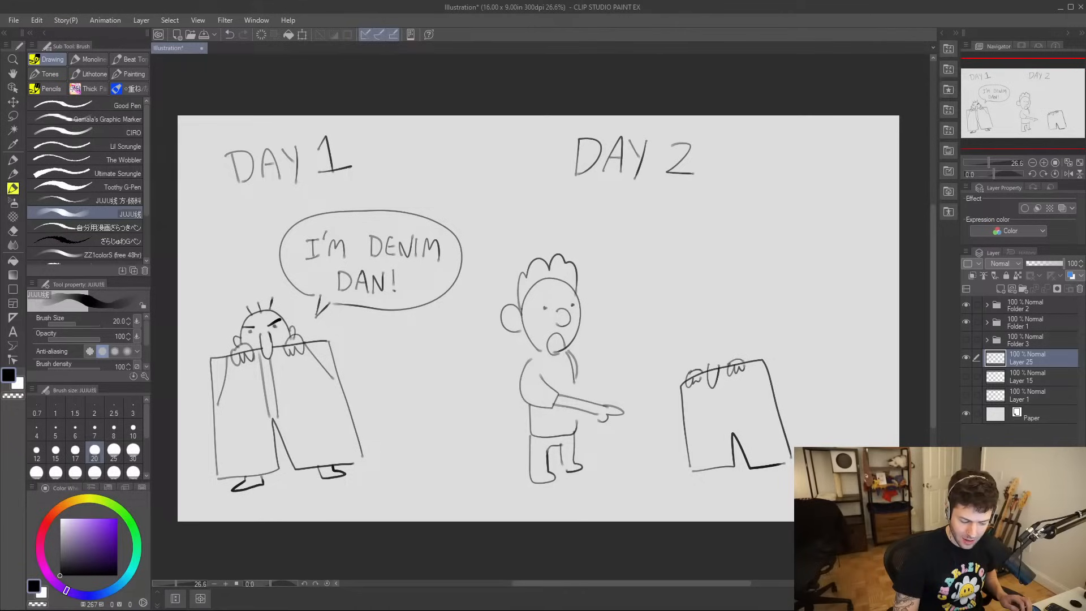
key("ctrl+z")
left_click(698, 357)
mouse_move(693, 351)
left_mouse_down()
mouse_move(703, 357)
mouse_move(722, 345)
mouse_move(689, 346)
mouse_move(700, 338)
mouse_move(728, 338)
mouse_move(738, 363)
left_mouse_up()
left_click_drag(695, 332, 700, 340)
left_click_drag(704, 327, 712, 338)
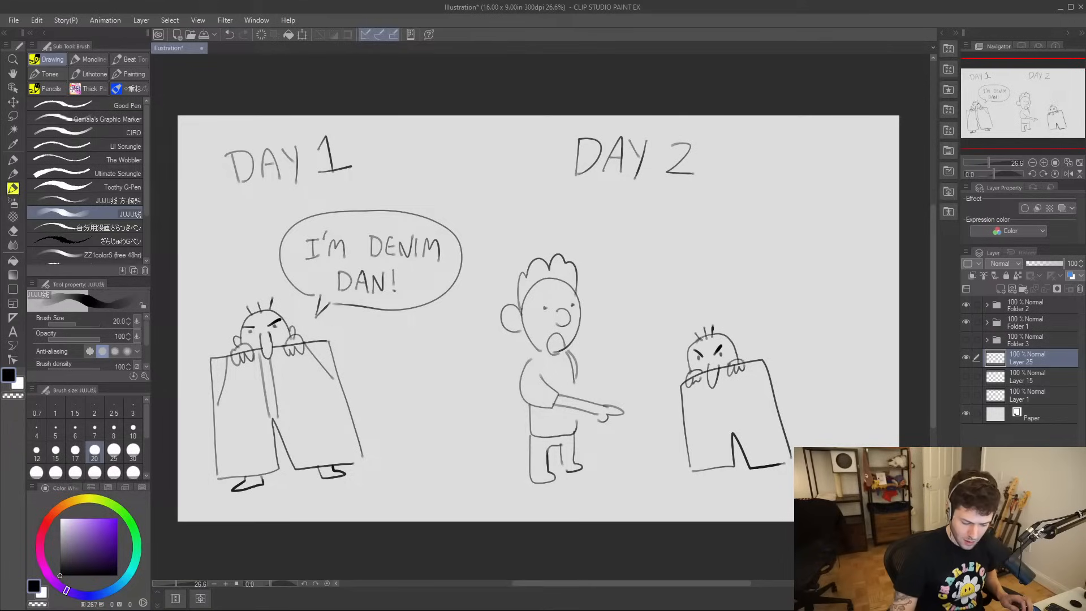
- Add the fly, arm lines and feet to the second Denim Dan
left_click_drag(717, 386, 738, 436)
left_click_drag(751, 370, 775, 402)
left_click_drag(695, 385, 685, 415)
mouse_move(704, 467)
left_mouse_down()
mouse_move(715, 487)
mouse_move(720, 466)
mouse_move(755, 488)
left_mouse_up()
left_click_drag(773, 469, 773, 485)
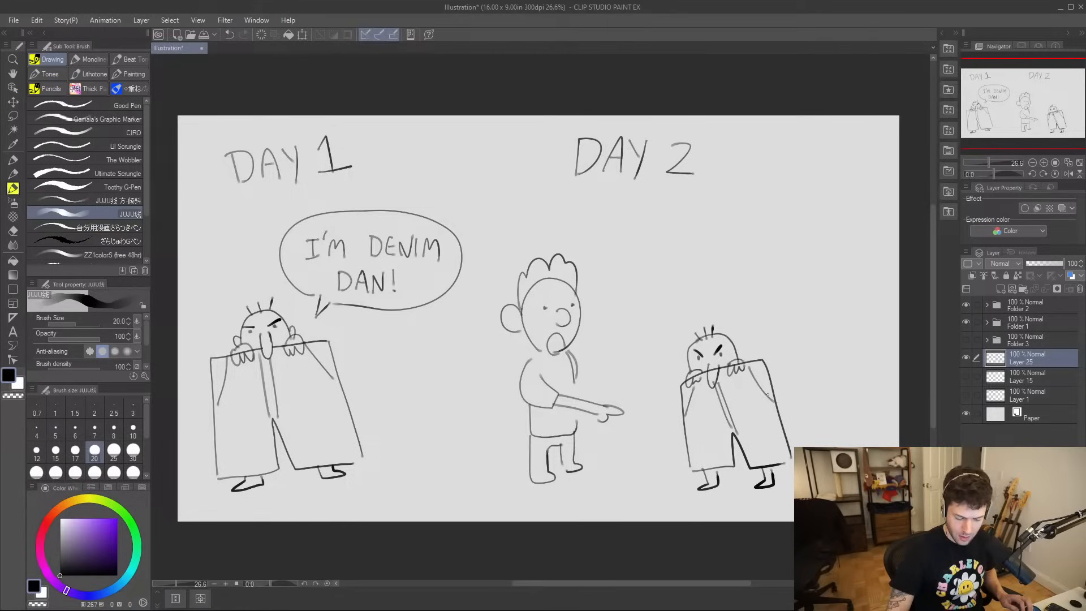
- Draw a speech bubble tail above the boy's head and write "YOUR PANTS" under the DAY 2 heading
left_click_drag(559, 234, 568, 235)
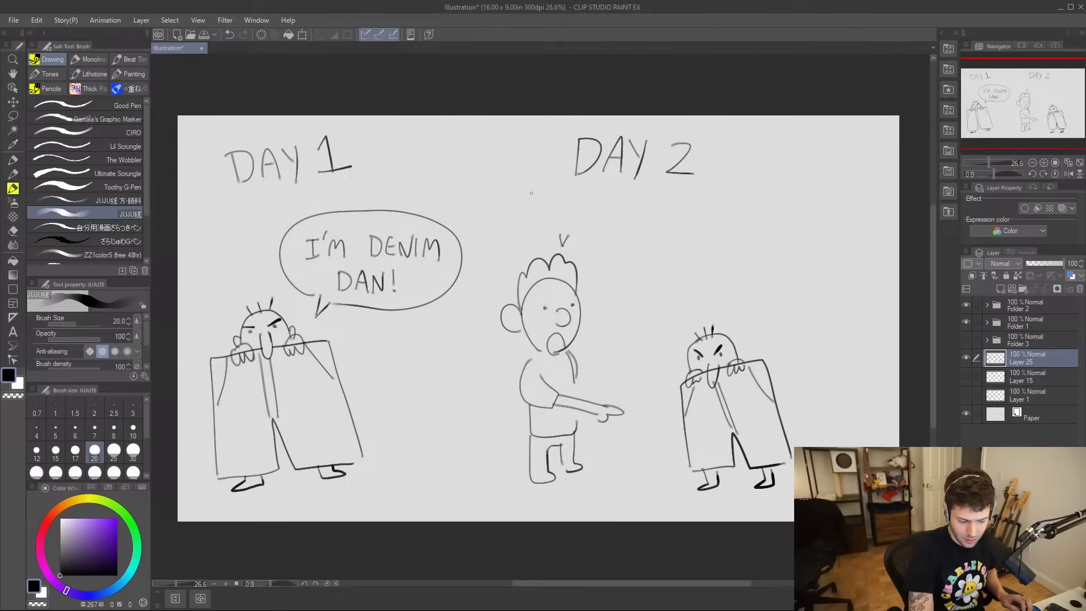
left_click_drag(529, 187, 534, 196)
mouse_move(539, 185)
left_mouse_down()
mouse_move(532, 202)
mouse_move(544, 190)
mouse_move(569, 187)
mouse_move(570, 202)
mouse_move(592, 194)
left_mouse_up()
mouse_move(595, 201)
left_mouse_down()
mouse_move(600, 187)
mouse_move(604, 201)
left_mouse_up()
left_click_drag(597, 197, 629, 187)
left_click_drag(624, 189, 630, 207)
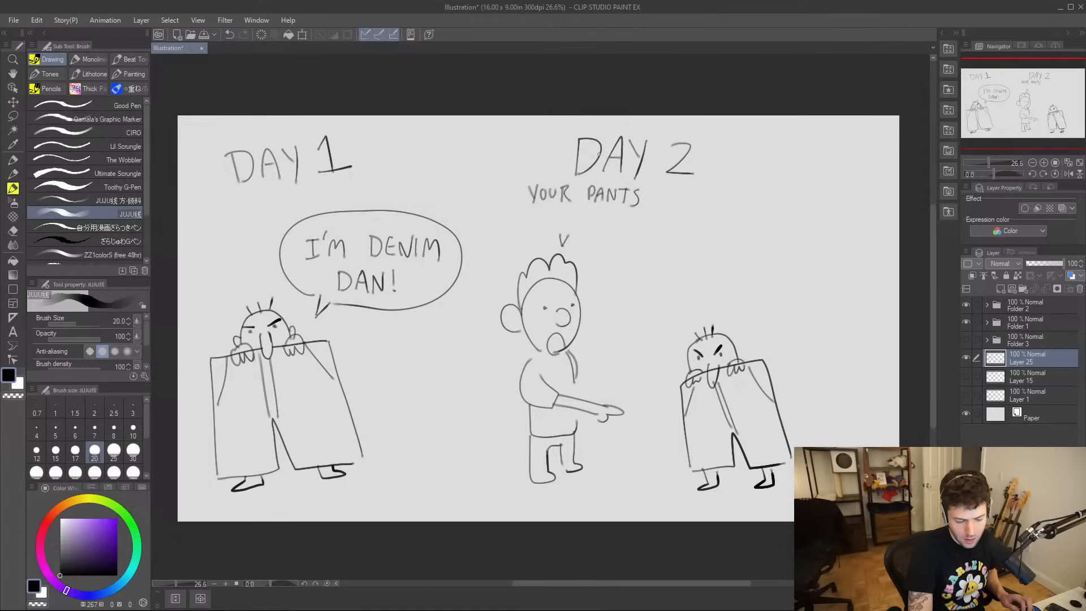
- Complete the boy's line with "ARE TOO BIG." and outline the speech bubble around both rows of text
left_click_drag(515, 226, 520, 211)
left_click_drag(520, 210, 523, 219)
left_click_drag(526, 226, 534, 226)
mouse_move(541, 212)
left_mouse_down()
mouse_move(540, 225)
mouse_move(560, 212)
left_mouse_up()
mouse_move(555, 212)
left_mouse_down()
mouse_move(554, 226)
mouse_move(561, 214)
left_mouse_up()
left_click_drag(570, 214, 595, 225)
mouse_move(607, 213)
left_mouse_down()
mouse_move(553, 237)
mouse_move(492, 198)
mouse_move(553, 168)
left_mouse_up()
key("ctrl+z")
left_click(615, 222)
mouse_move(575, 238)
left_mouse_down()
mouse_move(644, 235)
mouse_move(658, 188)
left_mouse_up()
- Give the second Denim Dan a speech bubble reading "I'LL KILL YOU"
left_click_drag(695, 312, 703, 320)
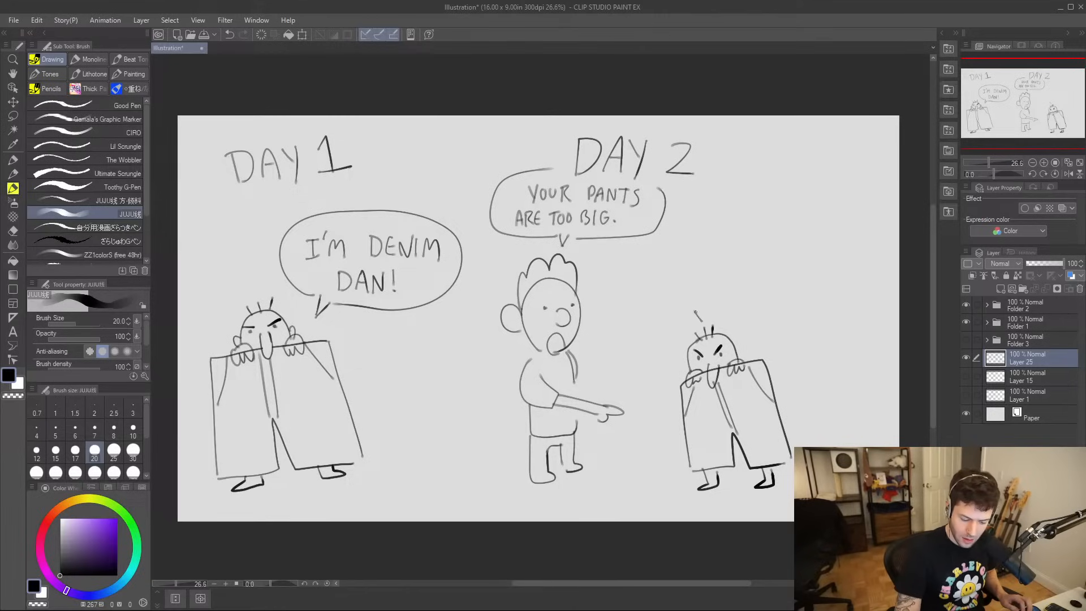
left_click_drag(649, 280, 648, 294)
mouse_move(642, 280)
left_mouse_down()
mouse_move(658, 279)
mouse_move(659, 293)
left_mouse_up()
left_click_drag(665, 273, 667, 291)
mouse_move(674, 276)
left_mouse_down()
mouse_move(674, 290)
mouse_move(691, 294)
mouse_move(693, 282)
left_mouse_up()
mouse_move(693, 282)
left_mouse_down()
mouse_move(729, 288)
mouse_move(746, 277)
left_mouse_up()
mouse_move(750, 268)
left_mouse_down()
mouse_move(743, 285)
mouse_move(772, 270)
left_mouse_up()
mouse_move(688, 310)
left_mouse_down()
mouse_move(626, 293)
mouse_move(772, 253)
mouse_move(707, 306)
left_mouse_up()
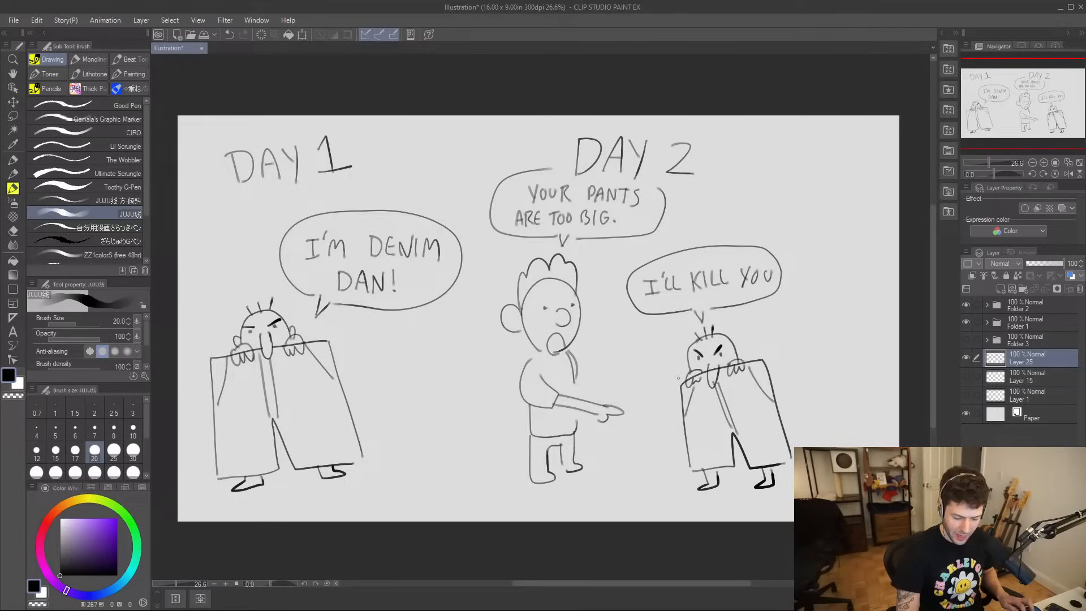
- Erase the waistband and face lines that overlap the second Denim Dan's hands
key("e")
left_click_drag(712, 377, 709, 374)
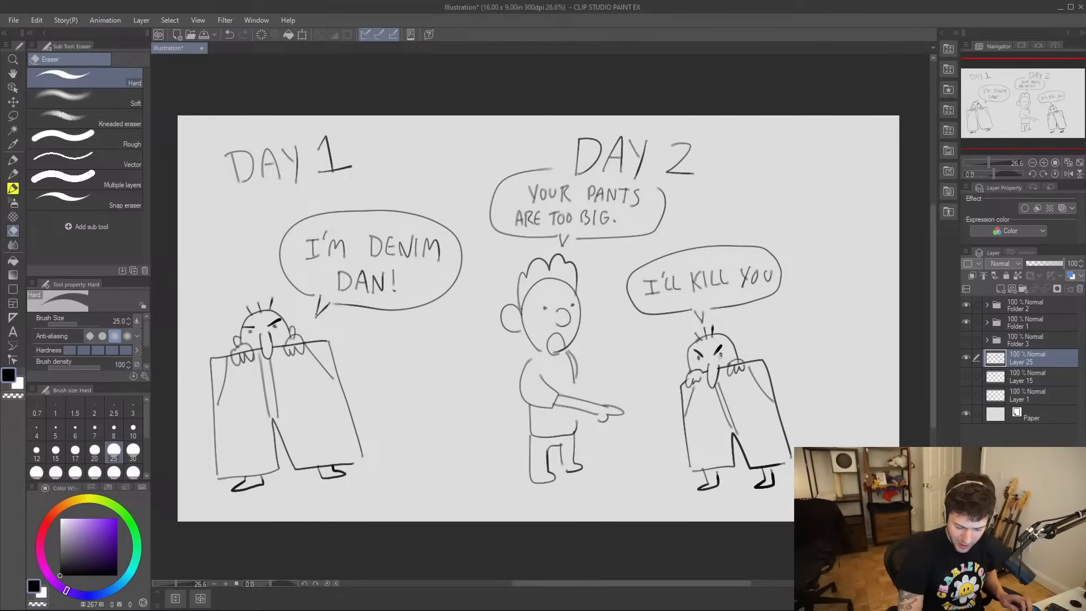
left_click_drag(731, 366, 736, 363)
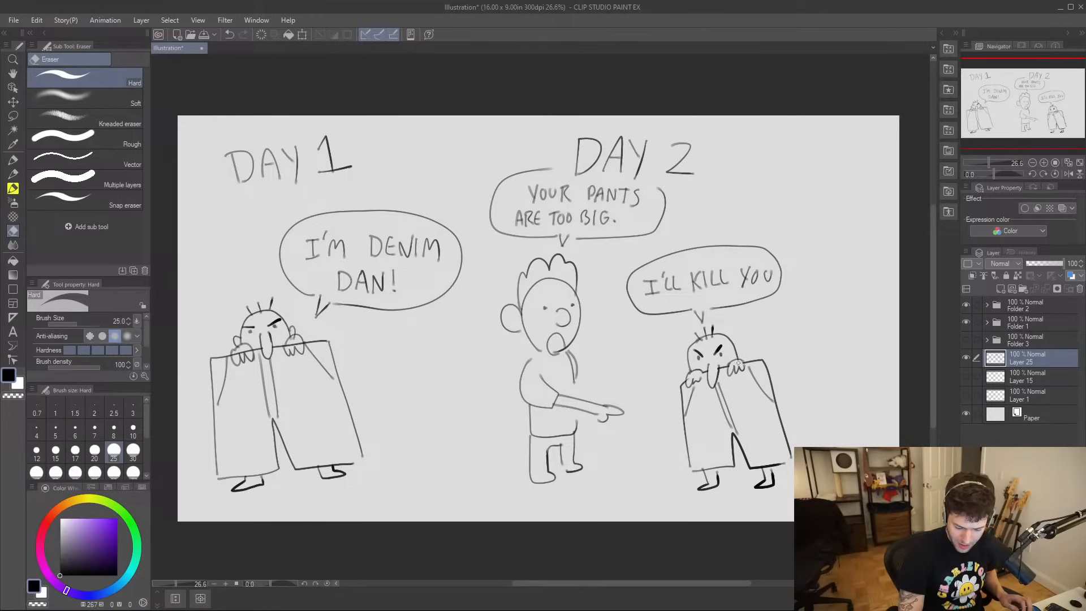
- Add inner ear lines and shirt-front lines to the boy, and fill in his open mouth
key("b")
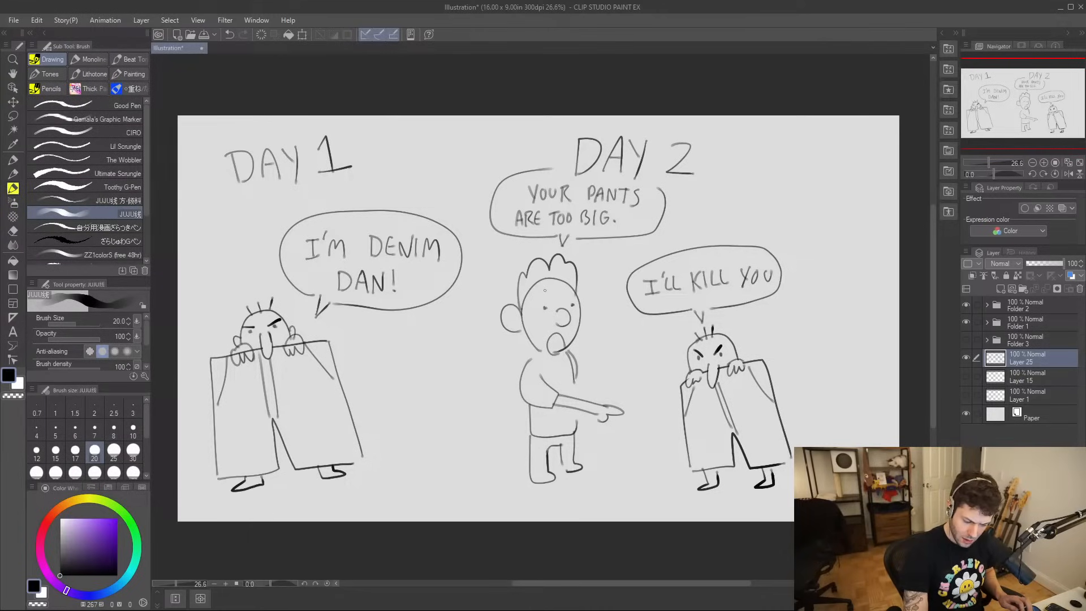
left_click_drag(505, 312, 513, 327)
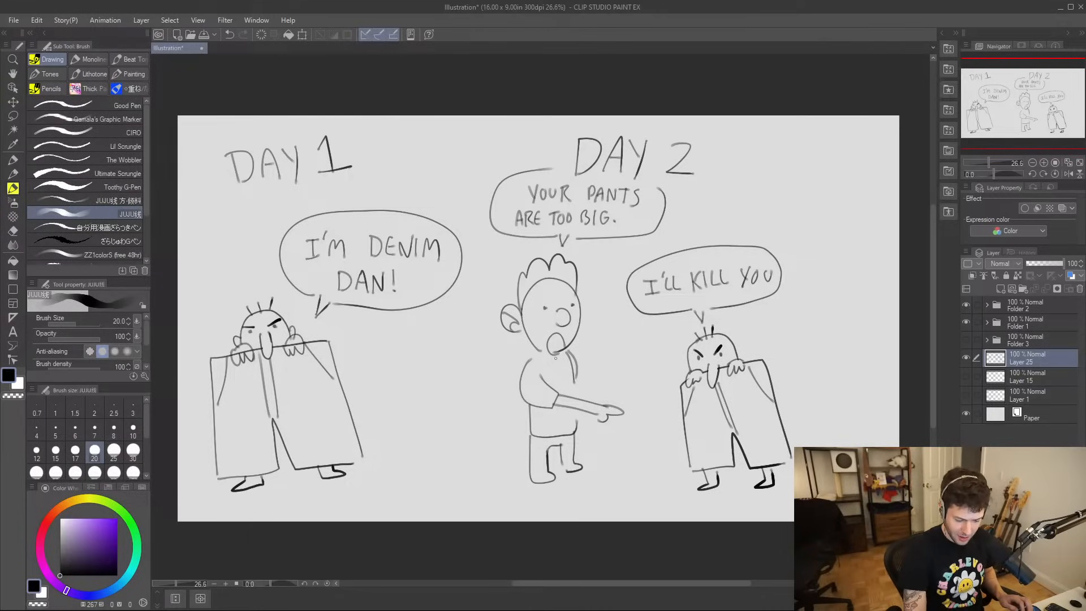
mouse_move(548, 387)
left_mouse_down()
mouse_move(566, 382)
mouse_move(551, 420)
left_mouse_up()
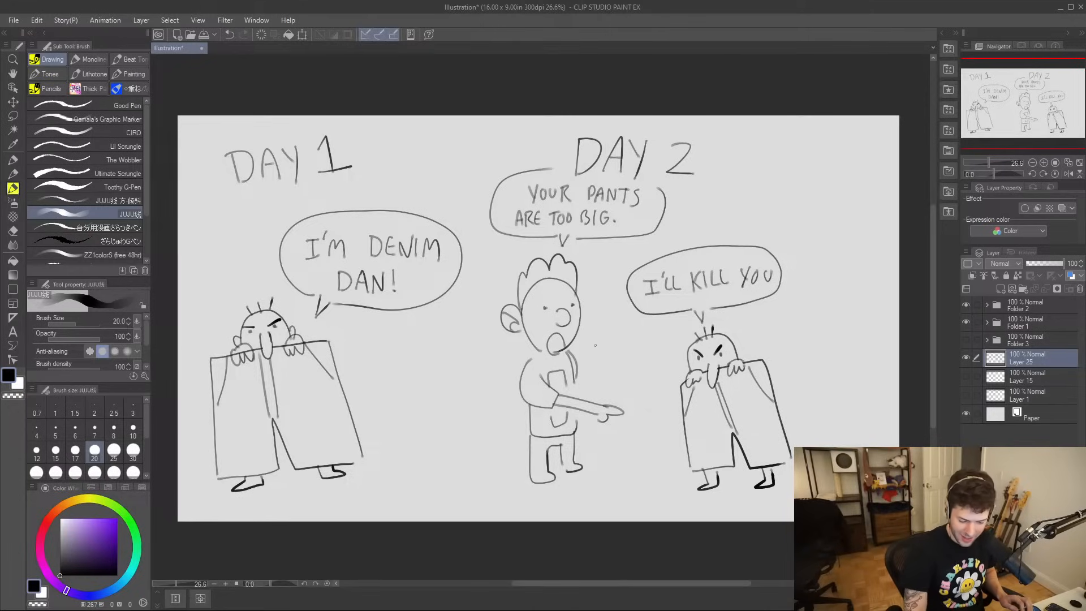
left_click_drag(551, 342, 563, 347)
- Sketch ground shadow strokes under the boy and the second Denim Dan, and give that Dan ears
left_click_drag(560, 473, 578, 478)
left_click_drag(729, 487, 786, 483)
left_click_drag(682, 492, 693, 487)
mouse_move(739, 349)
left_mouse_down()
mouse_move(744, 363)
mouse_move(683, 378)
left_mouse_up()
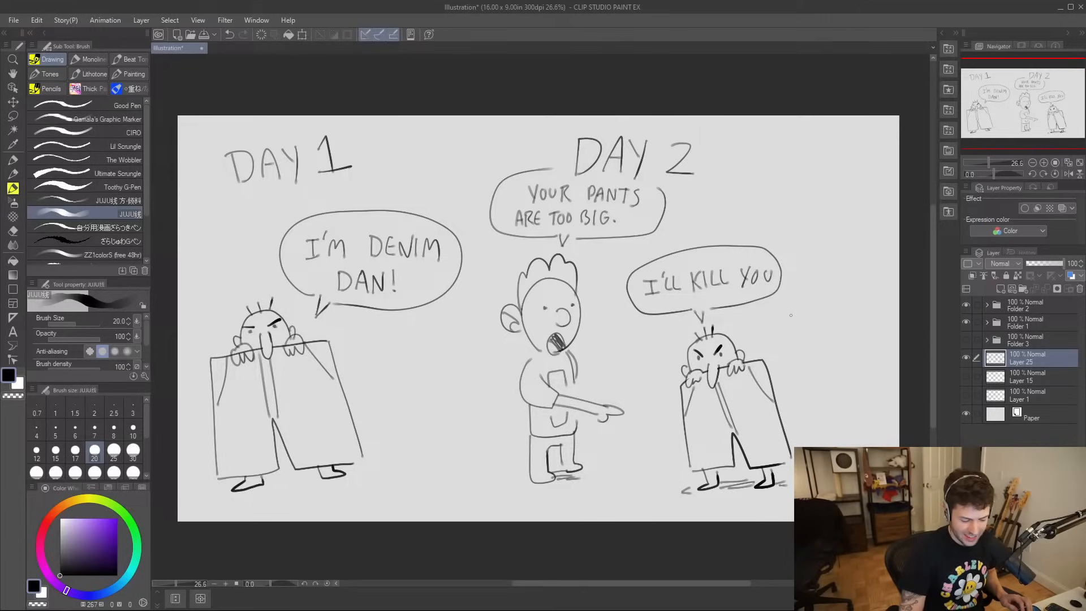
- Erase the lines running through the first Denim Dan's hands
key("e")
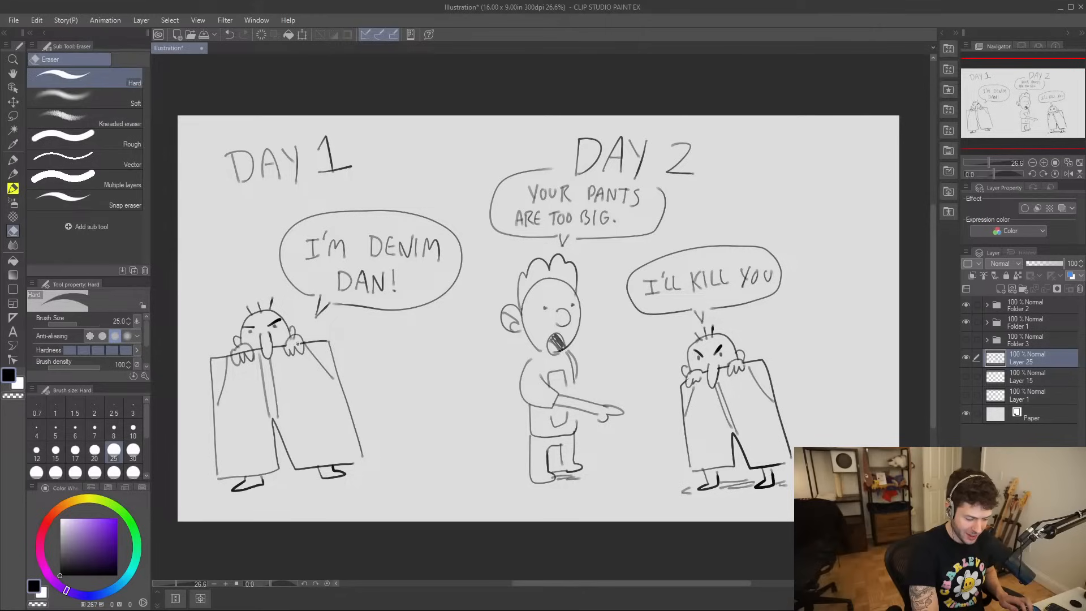
mouse_move(233, 355)
left_mouse_down()
mouse_move(246, 355)
mouse_move(242, 341)
left_mouse_up()
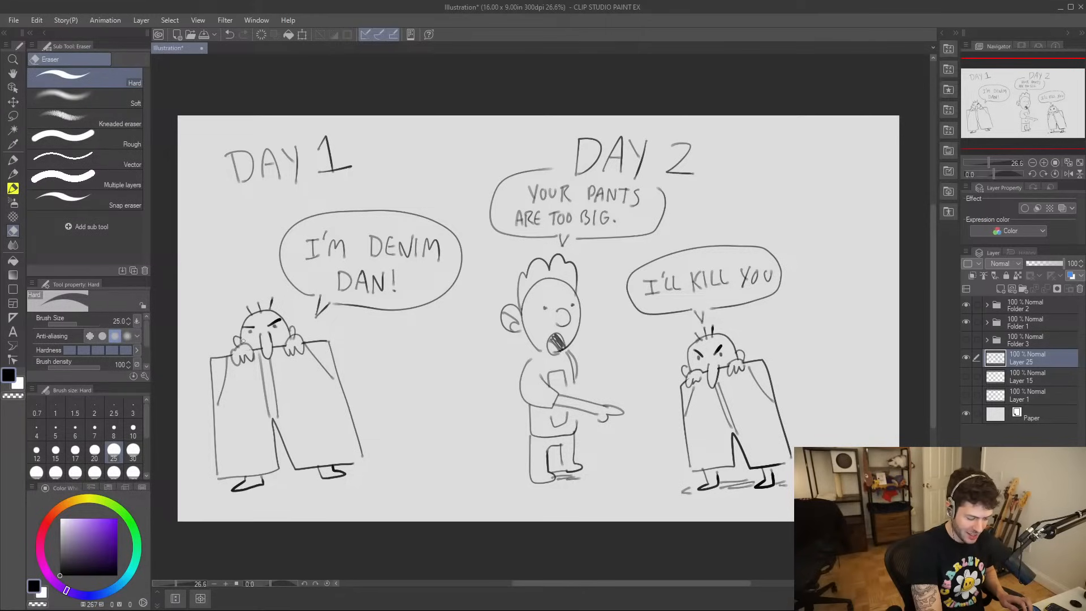
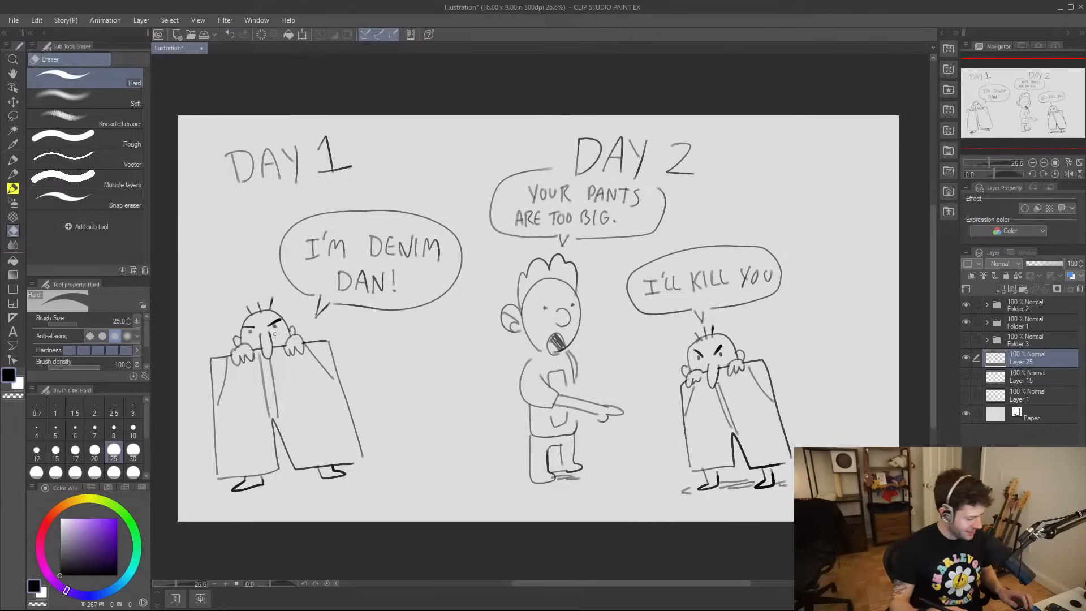
- Scale the Day 1 and Day 2 drawings down into the upper-left area of the canvas
left_click(303, 35)
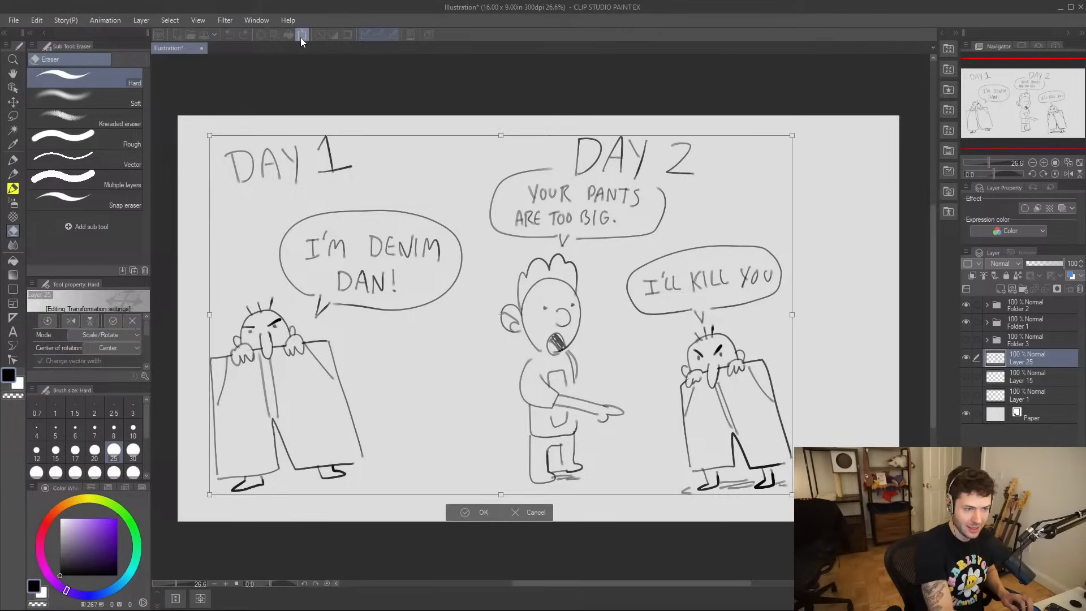
mouse_move(787, 493)
left_mouse_down()
mouse_move(468, 238)
mouse_move(435, 250)
mouse_move(419, 241)
left_mouse_up()
left_click(278, 300)
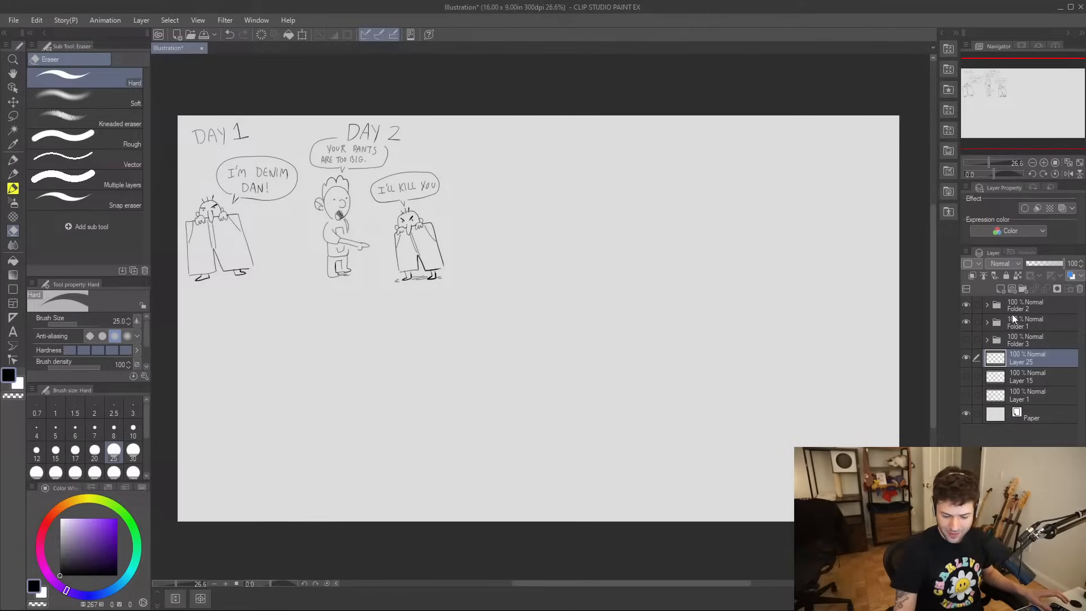
left_click(966, 358)
left_click(965, 357)
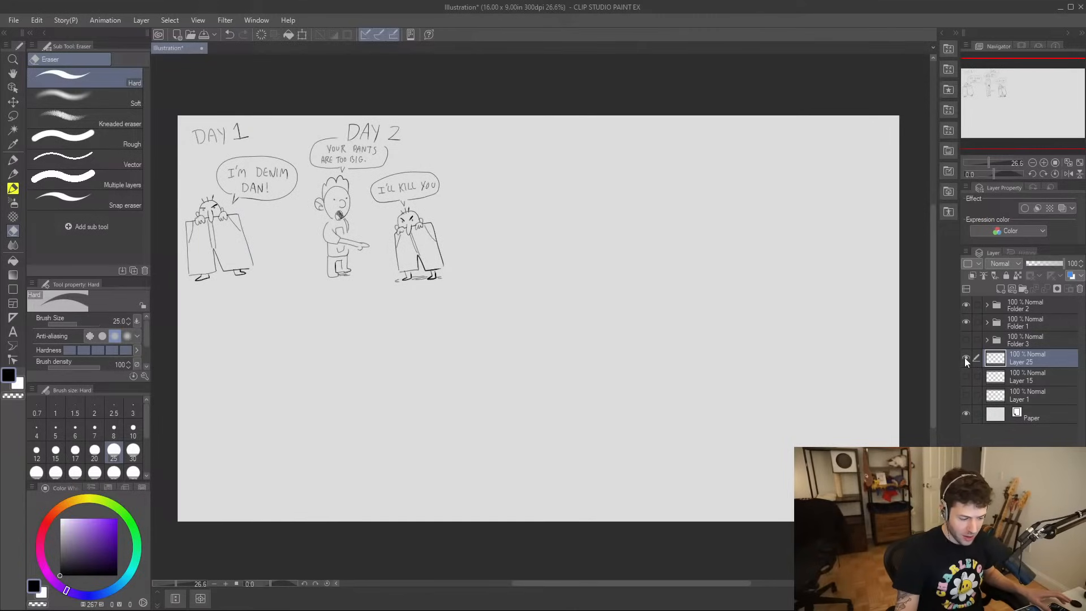
- Outline a third pair of oversized pants on a new layer, near the canvas's lower centre
left_click(997, 288)
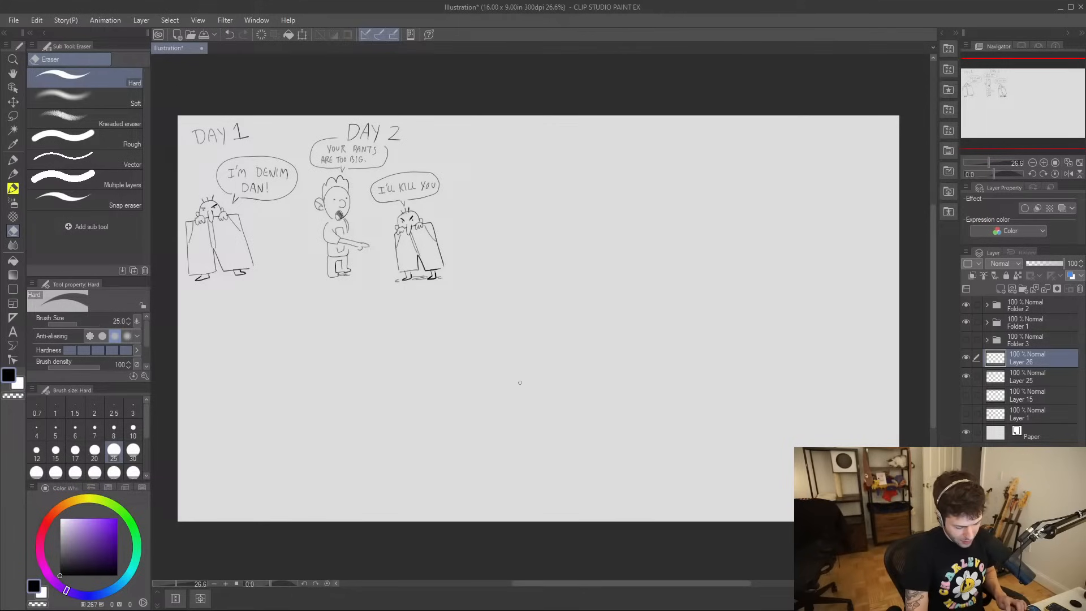
key("b")
mouse_move(508, 388)
left_mouse_down()
mouse_move(599, 368)
mouse_move(609, 440)
mouse_move(503, 455)
mouse_move(502, 478)
mouse_move(557, 481)
mouse_move(560, 434)
mouse_move(577, 477)
mouse_move(604, 474)
left_mouse_up()
left_click_drag(608, 434, 611, 475)
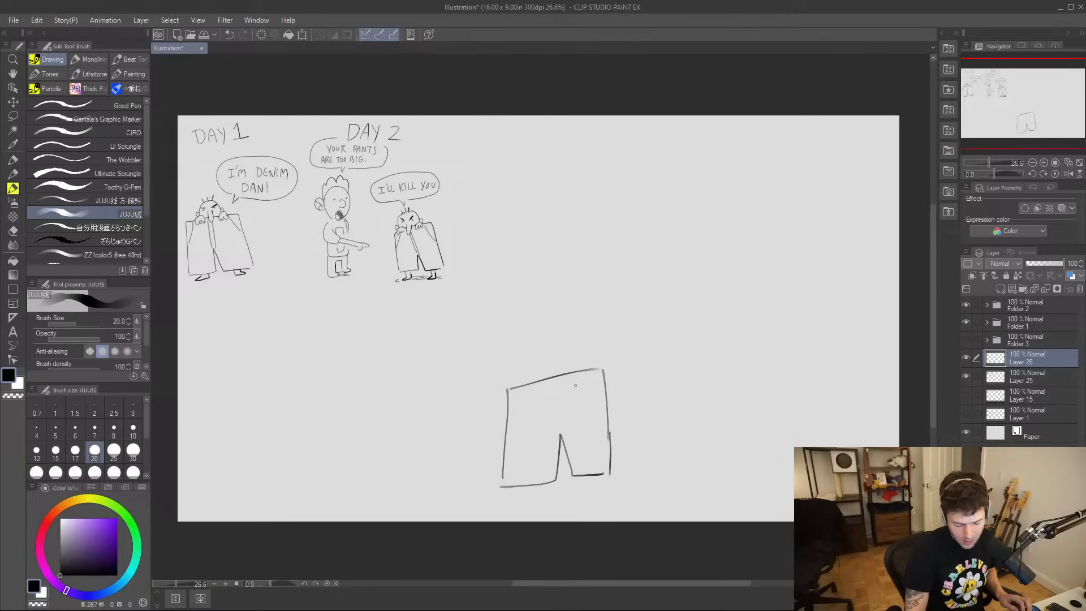
- Draw Denim Dan's nose, eyes, head, hair spikes and gripping hands over the new waistband, erasing the overlapping line
left_click_drag(555, 386, 568, 371)
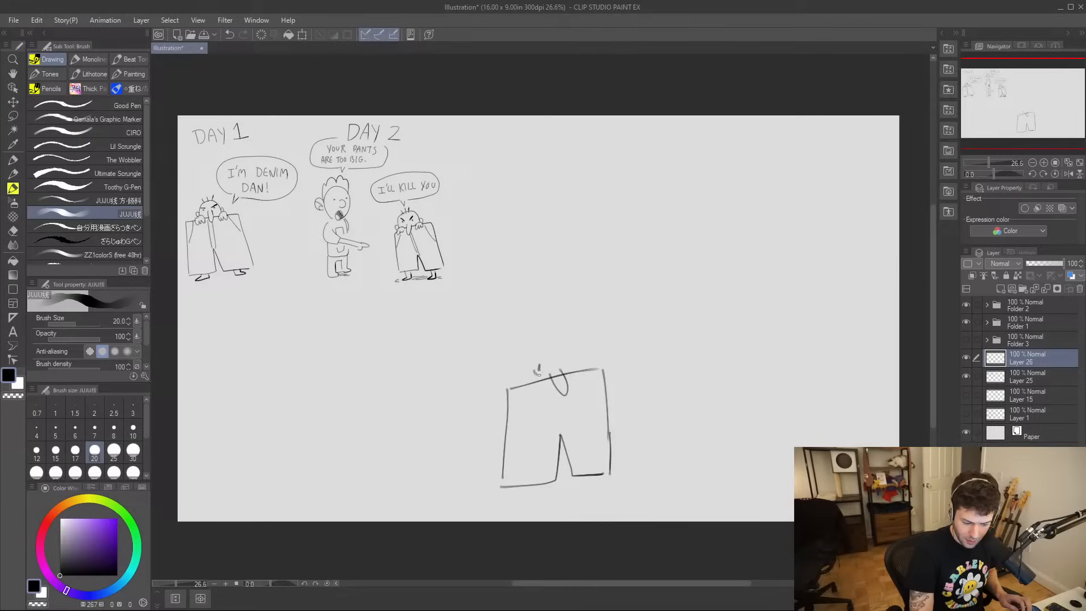
mouse_move(564, 358)
left_mouse_down()
mouse_move(569, 366)
mouse_move(542, 354)
mouse_move(569, 350)
mouse_move(577, 364)
left_mouse_up()
key("ctrl+z")
mouse_move(516, 385)
left_mouse_down()
mouse_move(530, 388)
mouse_move(517, 395)
left_mouse_up()
mouse_move(577, 365)
left_mouse_down()
mouse_move(593, 369)
mouse_move(584, 381)
mouse_move(540, 357)
mouse_move(553, 351)
left_mouse_up()
key("e")
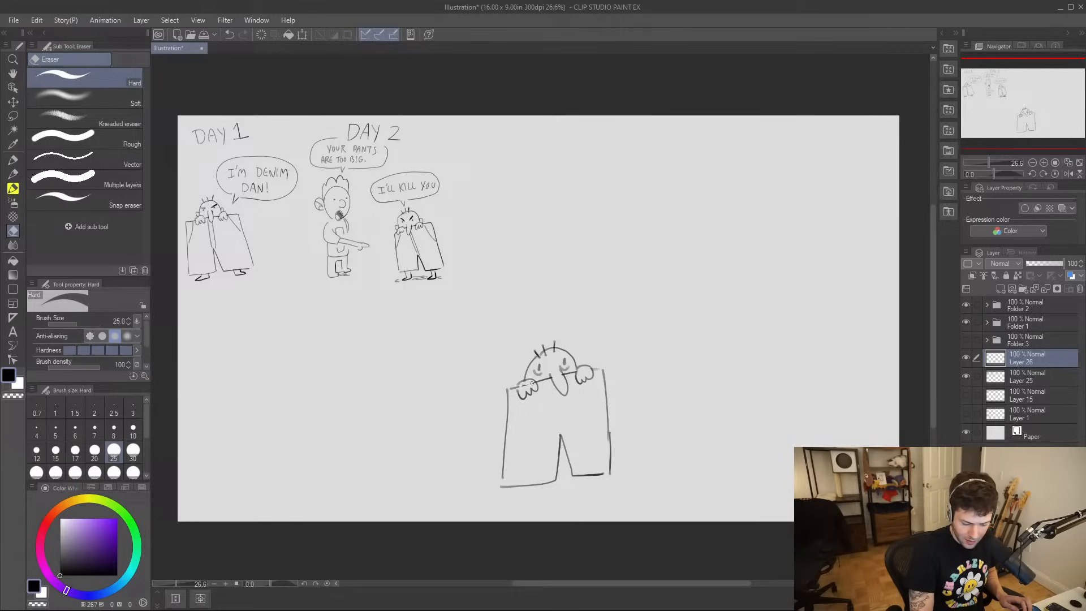
- Add the fly, pocket lines and feet to the third Denim Dan
key("b")
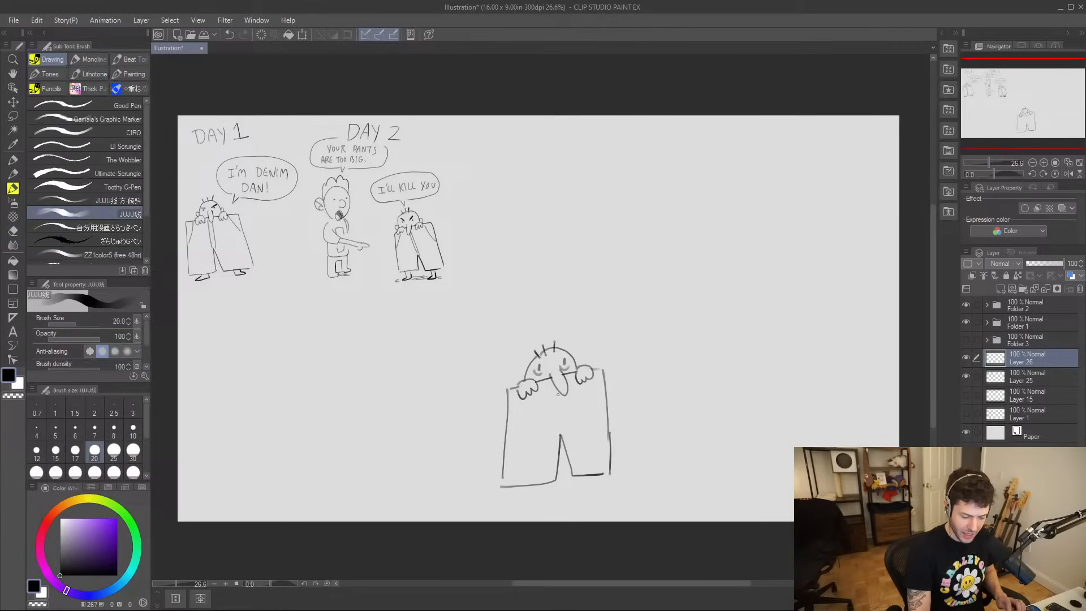
left_click_drag(555, 390, 565, 438)
left_click_drag(525, 400, 506, 424)
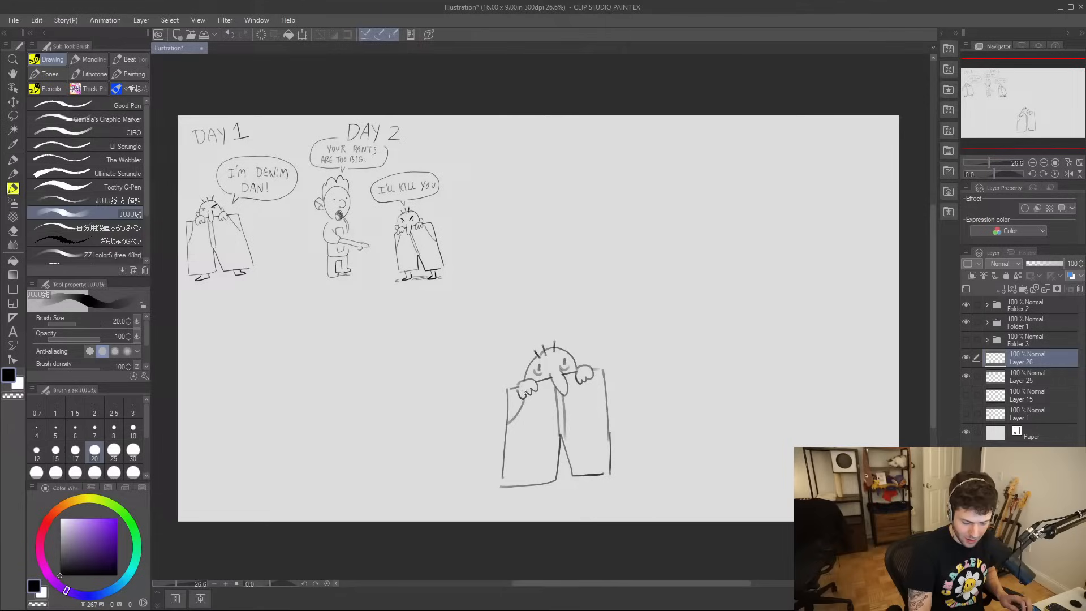
left_click_drag(588, 385, 604, 409)
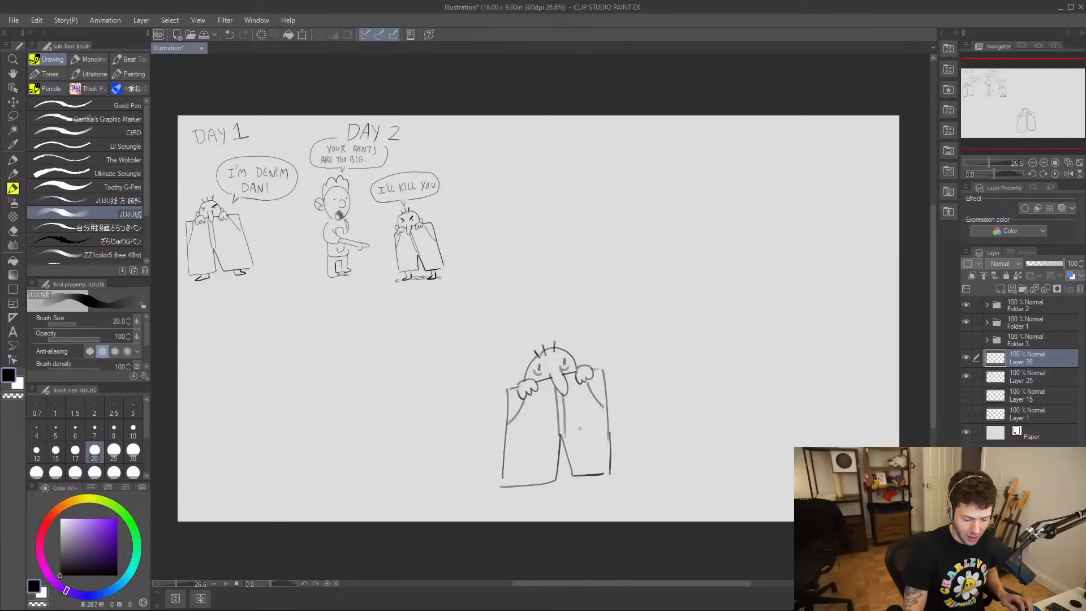
mouse_move(522, 486)
left_mouse_down()
mouse_move(538, 503)
mouse_move(535, 493)
mouse_move(606, 495)
mouse_move(596, 475)
left_mouse_up()
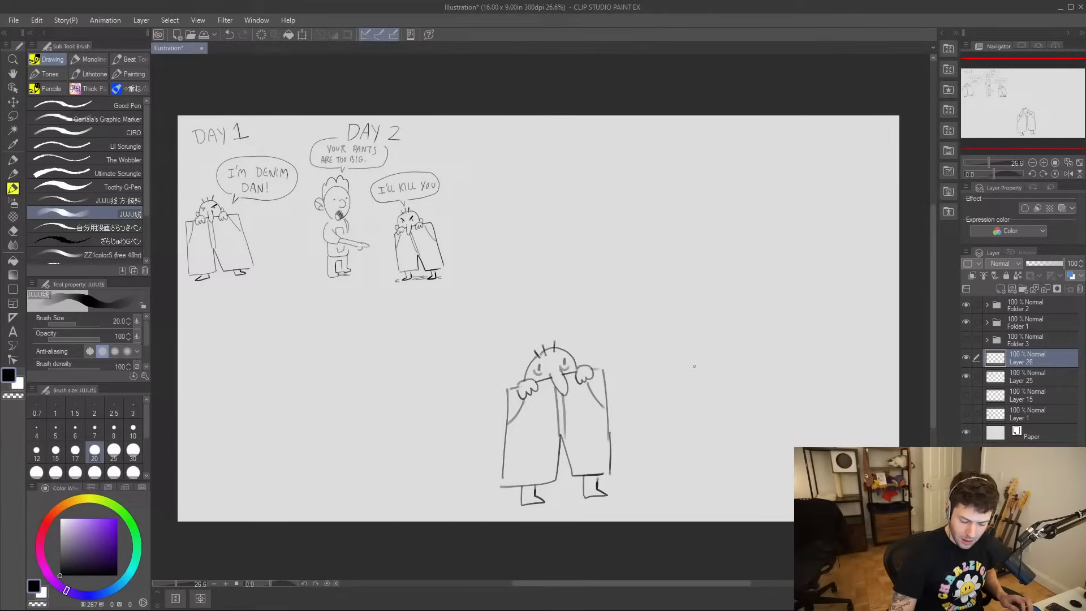
mouse_move(669, 391)
left_mouse_down()
mouse_move(698, 341)
mouse_move(730, 338)
left_mouse_up()
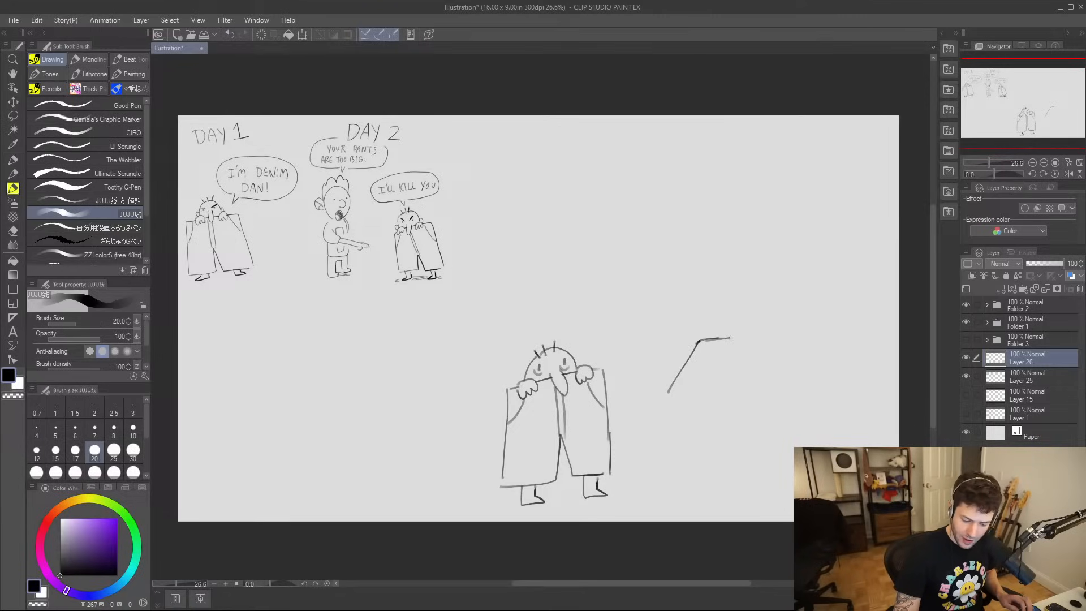
key("ctrl+z")
key("ctrl+z")
key("ctrl+z")
- Draw a huge T-shirt to the right of the third Denim Dan and move it slightly upward
mouse_move(662, 417)
left_mouse_down()
mouse_move(700, 347)
mouse_move(717, 338)
mouse_move(727, 355)
mouse_move(753, 336)
mouse_move(777, 348)
mouse_move(808, 374)
mouse_move(652, 432)
mouse_move(651, 445)
mouse_move(687, 463)
mouse_move(698, 432)
mouse_move(699, 502)
mouse_move(787, 493)
left_mouse_up()
mouse_move(784, 420)
left_mouse_down()
mouse_move(811, 441)
mouse_move(834, 420)
mouse_move(816, 382)
left_mouse_up()
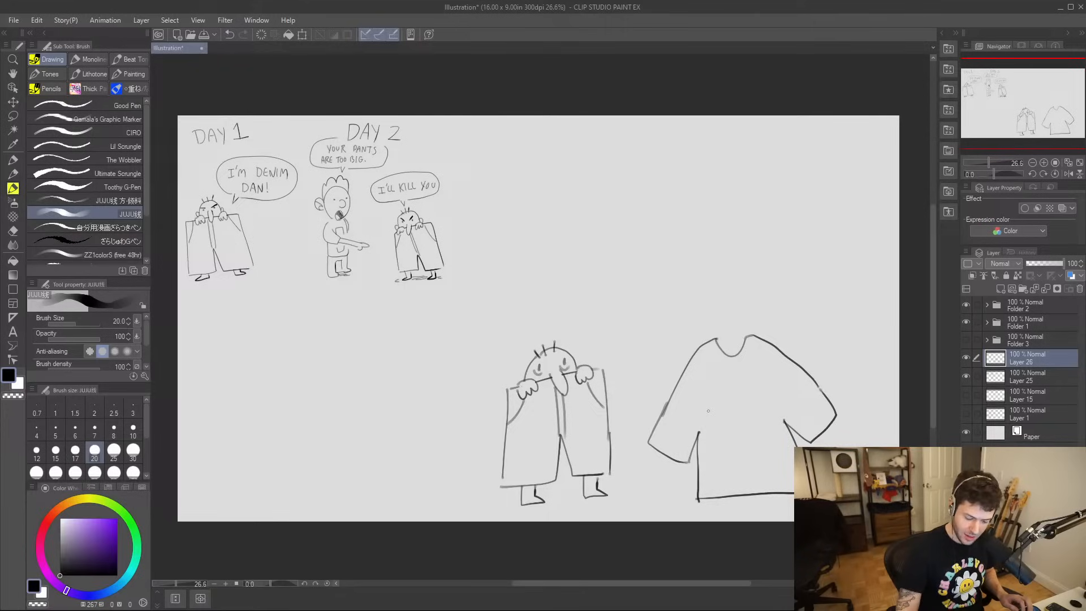
key("m")
mouse_move(733, 509)
left_mouse_down()
mouse_move(644, 476)
mouse_move(868, 389)
mouse_move(785, 516)
mouse_move(782, 475)
left_mouse_up()
left_click(790, 535)
left_click(706, 516)
key("ctrl+d")
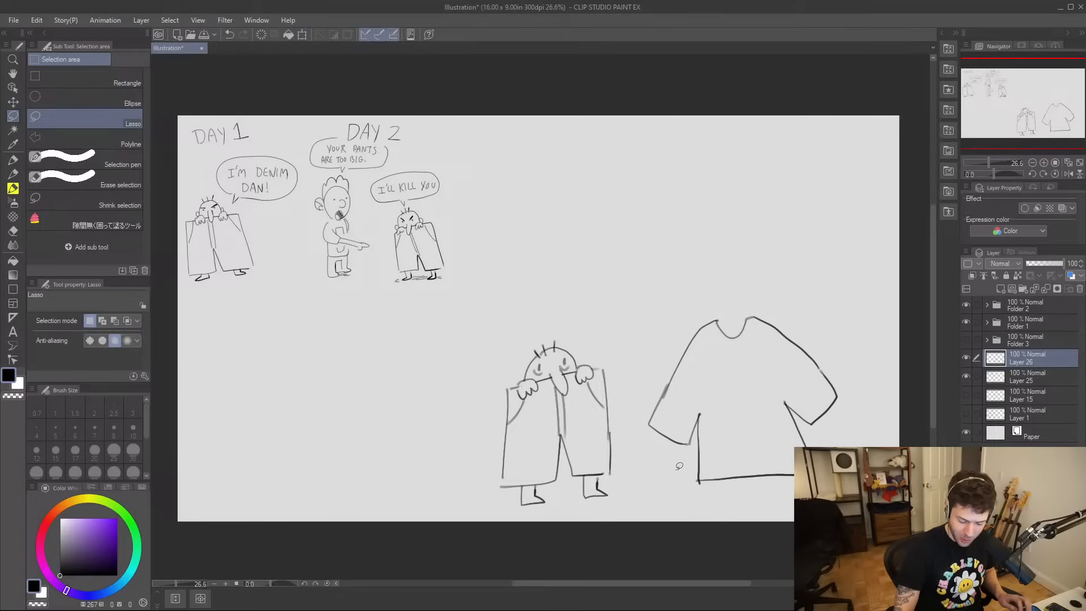
- Add two feet beneath the T-shirt and a round head with ears at its collar
key("b")
mouse_move(716, 491)
left_mouse_down()
mouse_move(718, 500)
mouse_move(738, 483)
mouse_move(792, 498)
left_mouse_up()
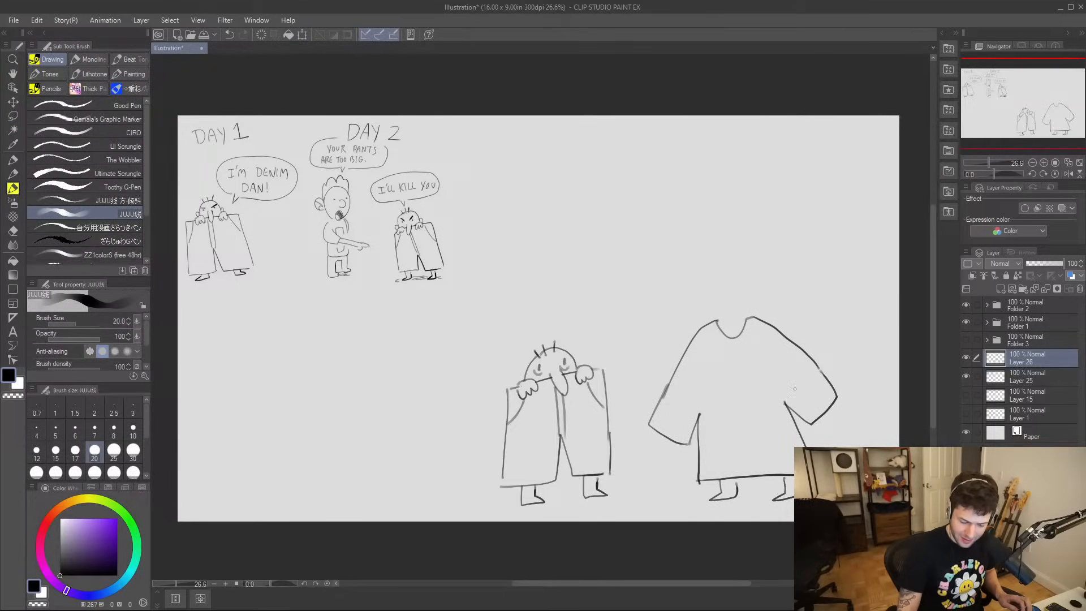
key("e")
mouse_move(738, 338)
left_mouse_down()
mouse_move(713, 320)
mouse_move(740, 333)
left_mouse_up()
key("ctrl+z")
key("b")
mouse_move(706, 321)
left_mouse_down()
mouse_move(741, 335)
mouse_move(755, 319)
mouse_move(708, 298)
mouse_move(731, 286)
mouse_move(755, 320)
mouse_move(710, 328)
mouse_move(754, 319)
mouse_move(700, 293)
left_mouse_up()
- Give the T-shirt character a sweeping pointed fringe and a small tuft of hair on top
key("e")
key("b")
key("ctrl+z")
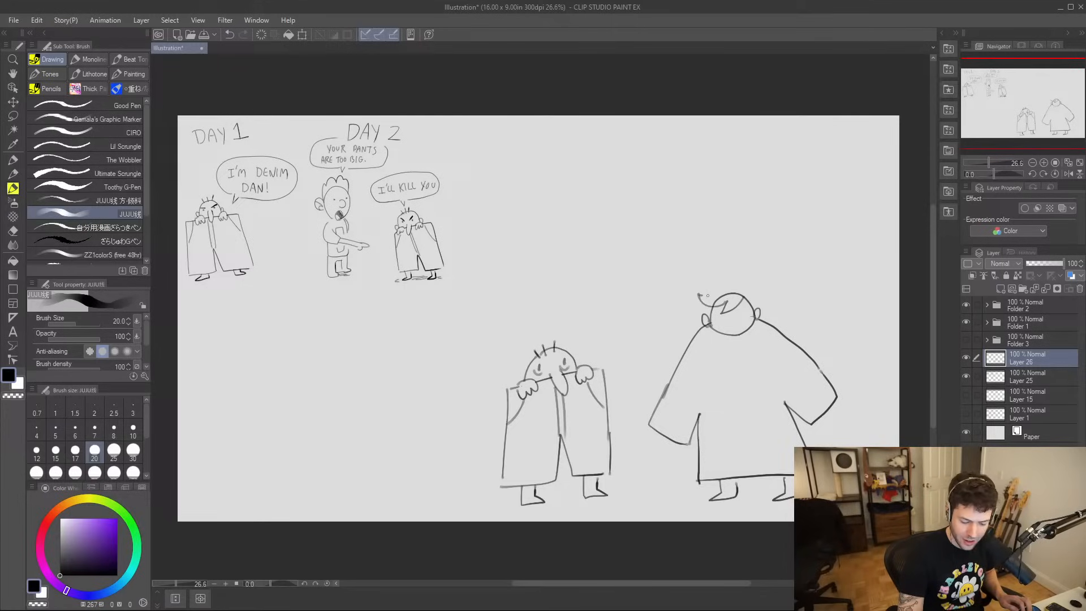
key("e")
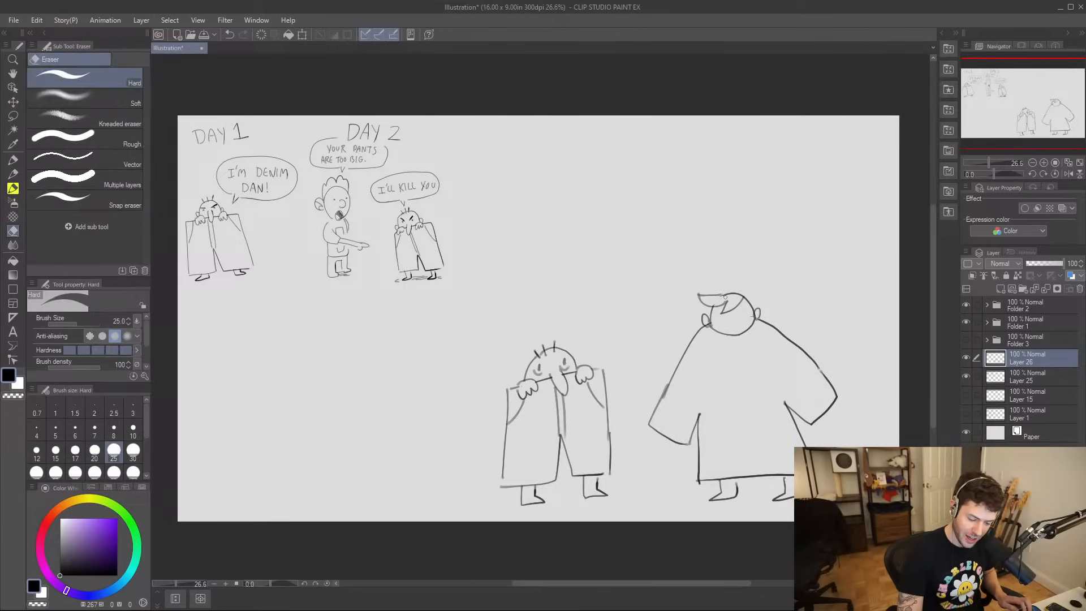
key("b")
mouse_move(737, 294)
left_mouse_down()
mouse_move(748, 285)
mouse_move(741, 297)
left_mouse_up()
- Draw dark sunglasses, a pointed nose and diagonal shading strokes on the T-shirt character's face
key("e")
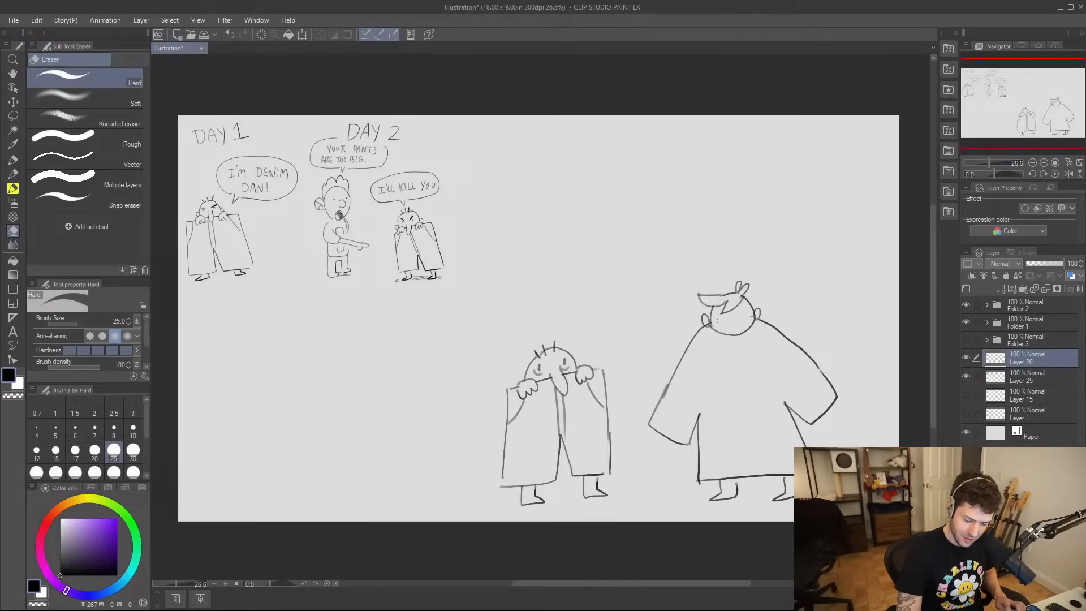
key("b")
mouse_move(728, 313)
left_mouse_down()
mouse_move(748, 313)
mouse_move(713, 321)
mouse_move(755, 302)
mouse_move(707, 341)
mouse_move(728, 328)
left_mouse_up()
key("ctrl+z")
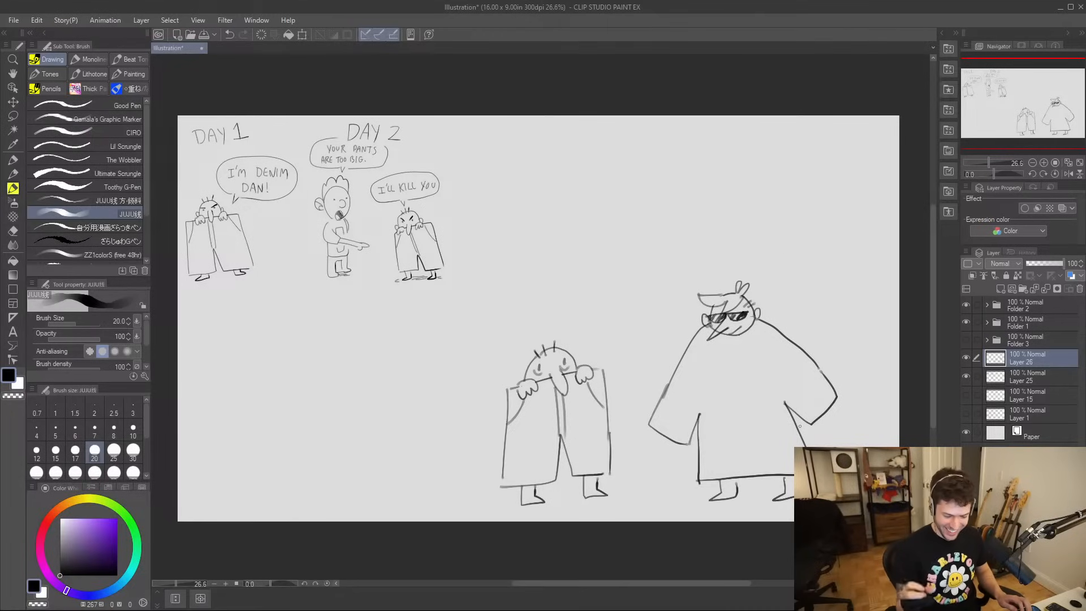
- Give the third Denim Dan a cloud-shaped thought bubble reading "OH MY GOD", with small puffs leading up to it
mouse_move(562, 333)
left_mouse_down()
mouse_move(565, 301)
mouse_move(581, 302)
mouse_move(514, 290)
mouse_move(514, 246)
mouse_move(564, 227)
mouse_move(634, 245)
mouse_move(643, 282)
mouse_move(557, 290)
left_mouse_up()
left_click_drag(517, 257, 532, 272)
mouse_move(537, 250)
left_mouse_down()
mouse_move(538, 269)
mouse_move(573, 264)
left_mouse_up()
mouse_move(578, 254)
left_mouse_down()
mouse_move(571, 271)
mouse_move(608, 259)
mouse_move(618, 271)
left_mouse_up()
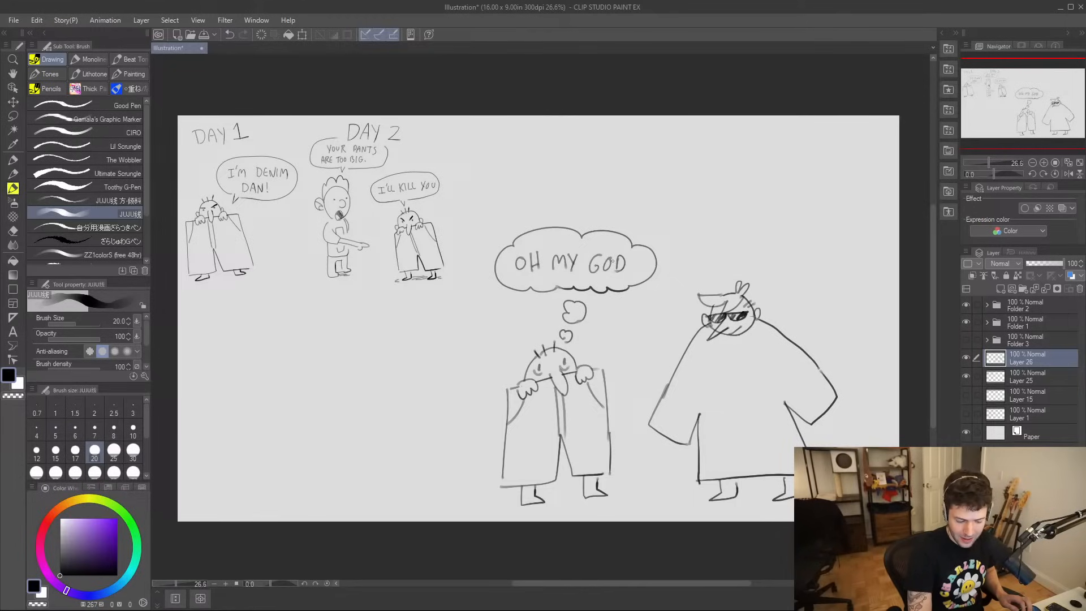
- Extend the T-shirt's armpit creases upward on both sides and add ears to the third Denim Dan
key("e")
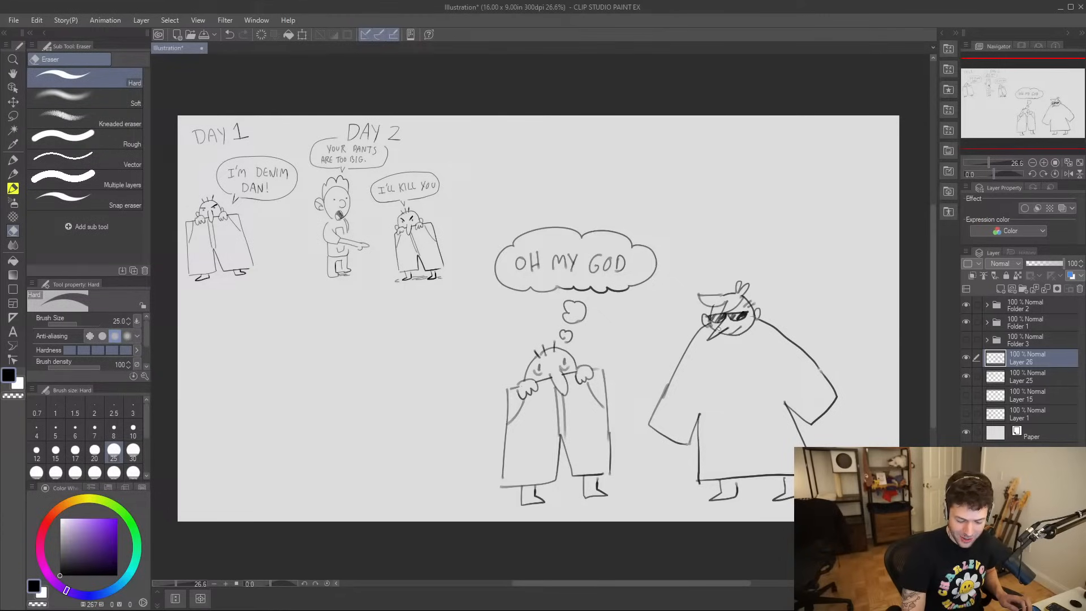
key("b")
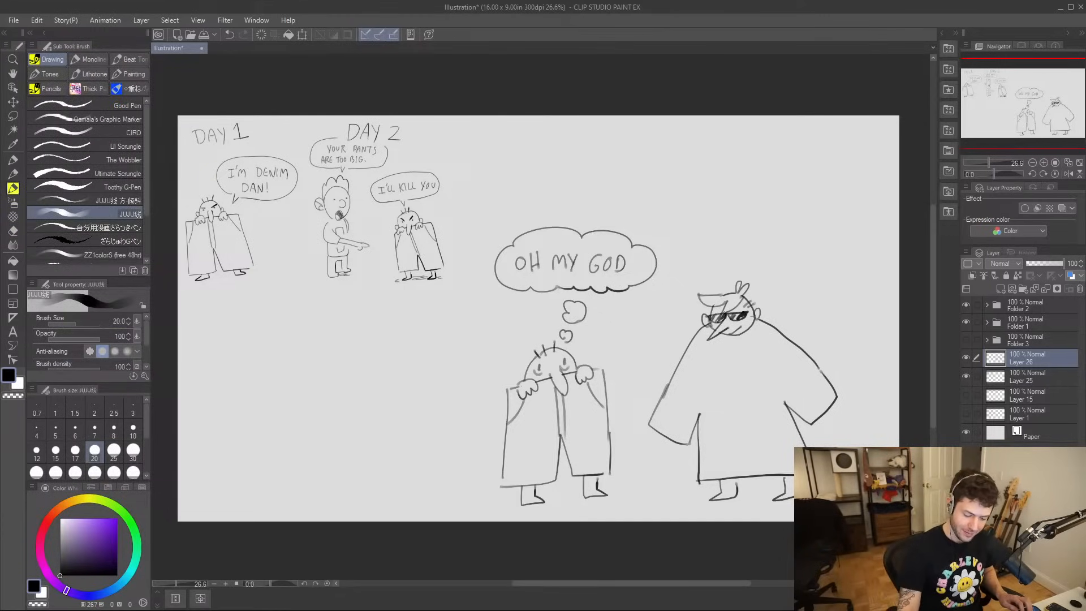
left_click_drag(698, 386, 699, 428)
key("ctrl+z")
left_click_drag(699, 390, 700, 436)
left_click_drag(778, 383, 794, 427)
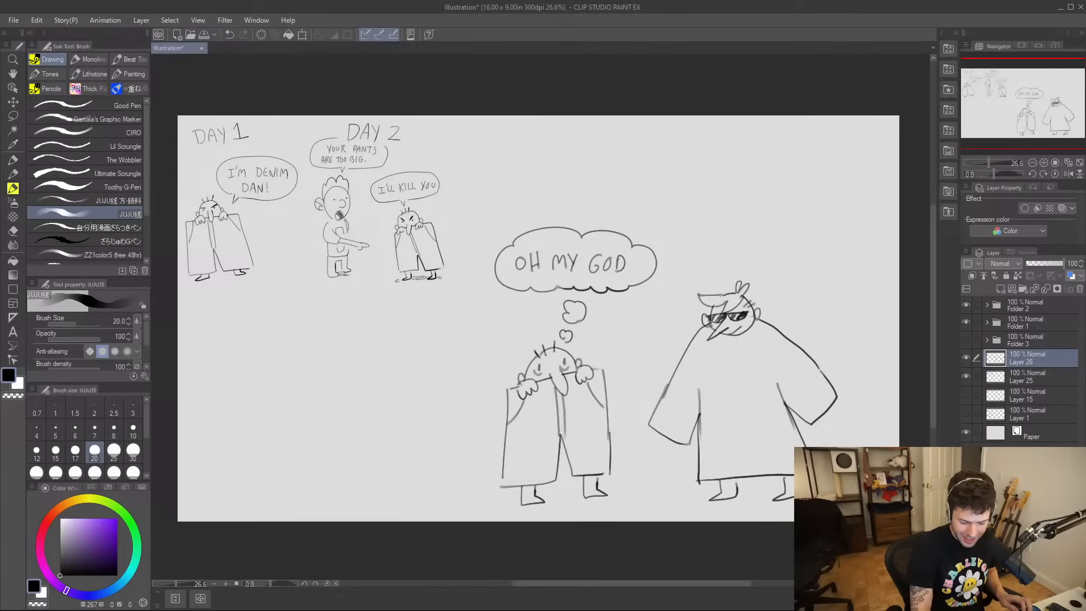
- Sketch horizontal ground strokes around the feet of the third Denim Dan and the T-shirt character
left_click_drag(543, 497, 580, 496)
left_click_drag(559, 507, 584, 500)
left_click_drag(740, 493, 775, 496)
left_click_drag(750, 505, 771, 498)
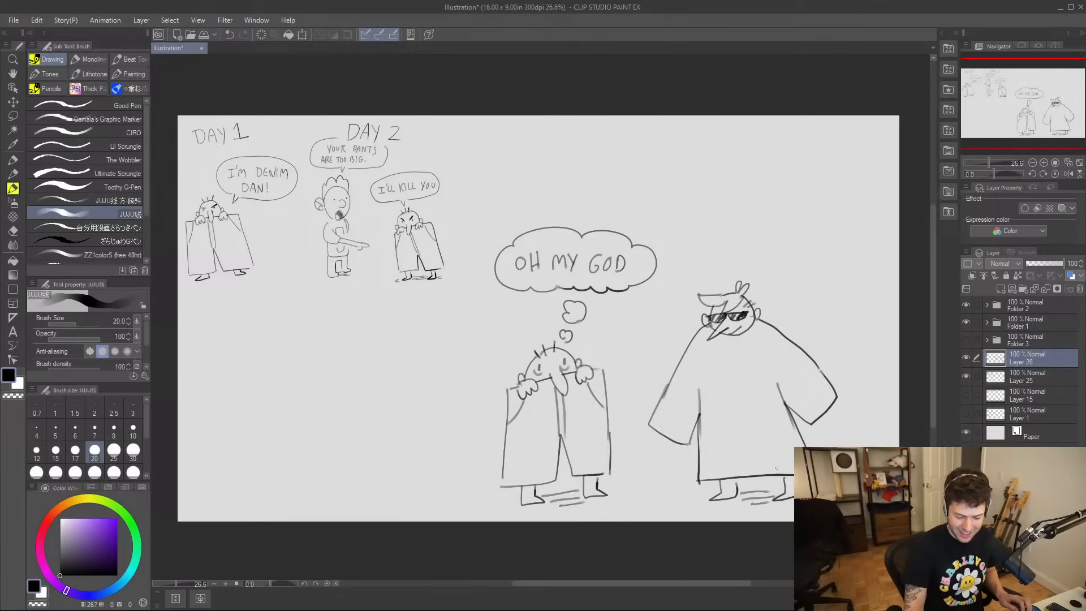
left_click_drag(697, 503, 720, 504)
left_click_drag(506, 505, 520, 505)
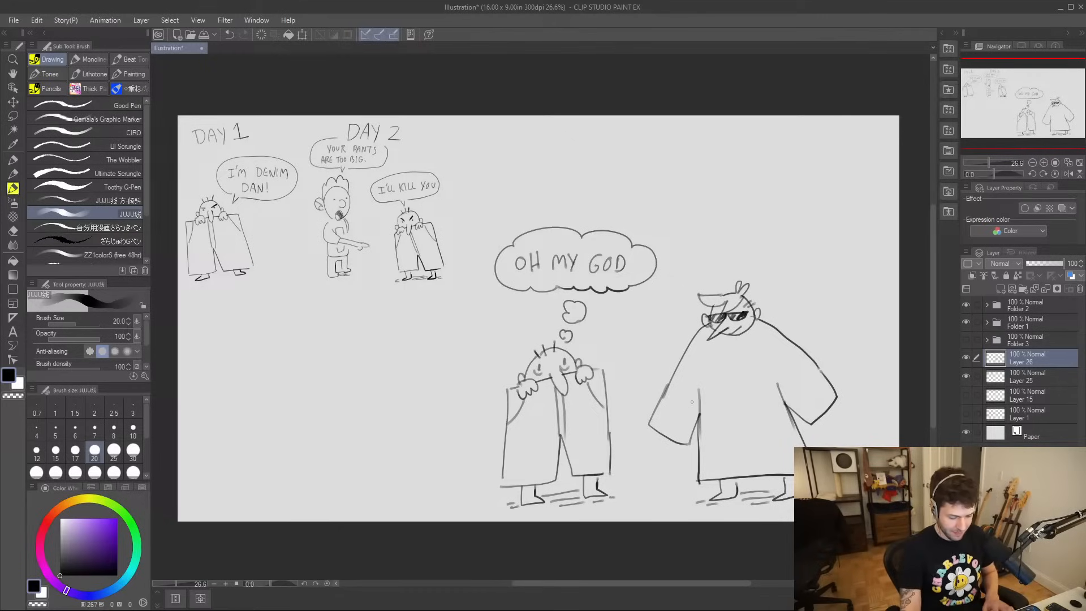
- Move the new comic up and to the right, and letter the heading "DAY 3" above it
key("k")
left_click_drag(702, 407, 717, 383)
key("b")
mouse_move(587, 146)
left_mouse_down()
mouse_move(592, 174)
mouse_move(638, 158)
left_mouse_up()
mouse_move(646, 138)
left_mouse_down()
mouse_move(639, 177)
mouse_move(679, 140)
mouse_move(670, 170)
left_mouse_up()
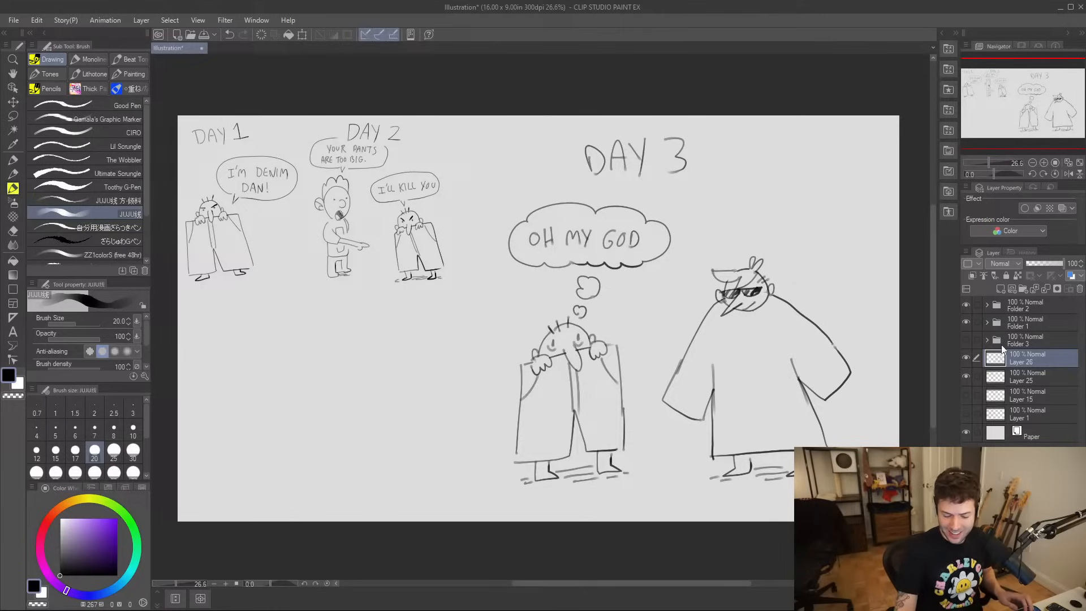
- Scale down the Day 3 comic and move it to the canvas's lower right area
left_click(302, 35)
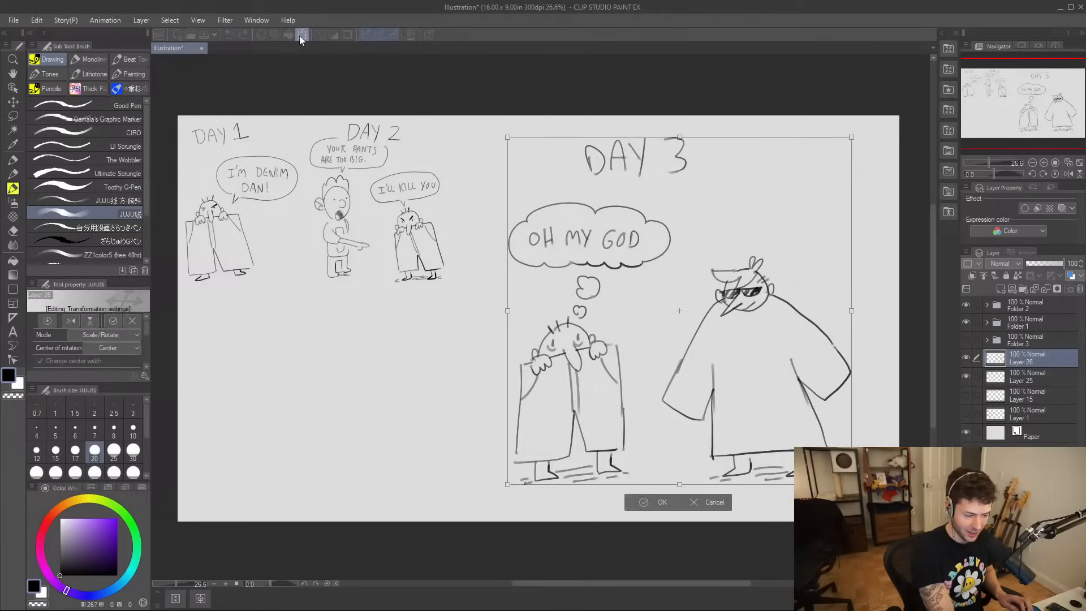
left_click_drag(509, 483, 560, 429)
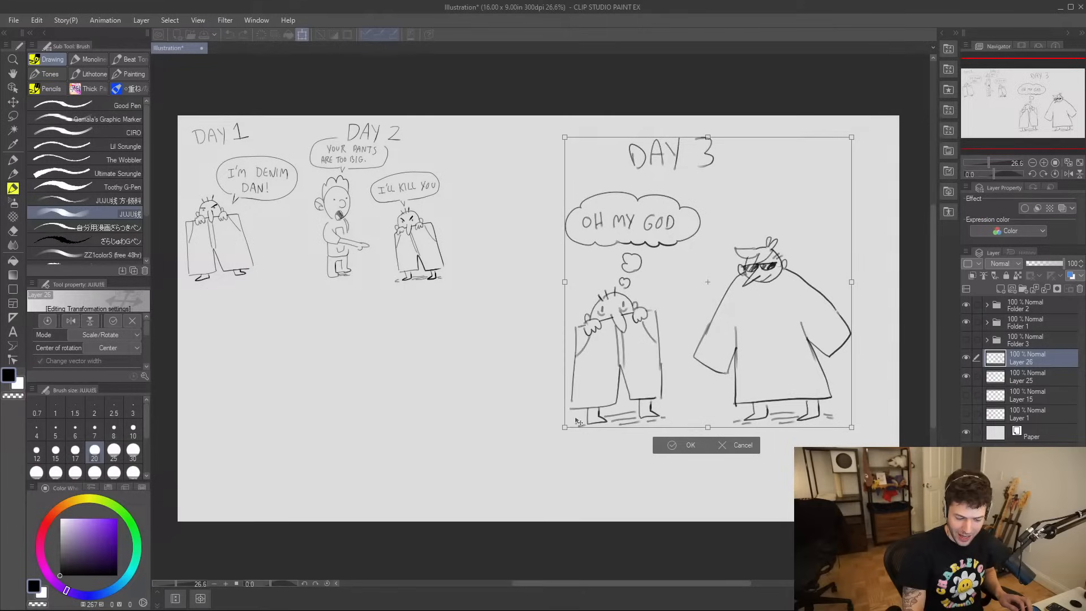
mouse_move(678, 311)
left_mouse_down()
mouse_move(719, 391)
mouse_move(712, 385)
left_mouse_up()
key("Return")
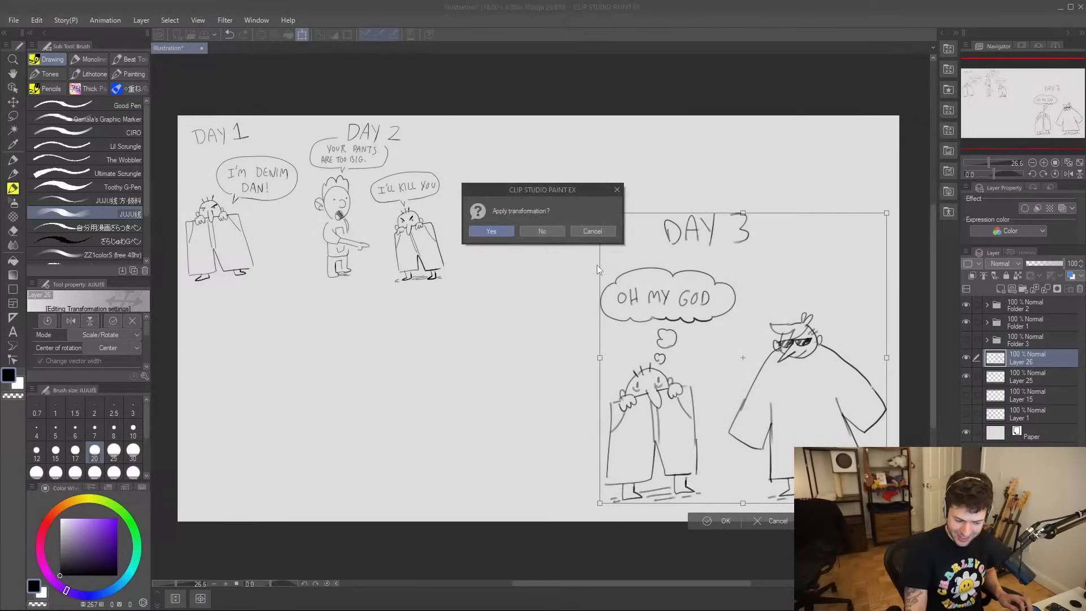
- Enlarge the Day 1 and Day 2 comics on Layer 25 and place them in the canvas's lower left half, beside Day 3
left_click(1025, 379)
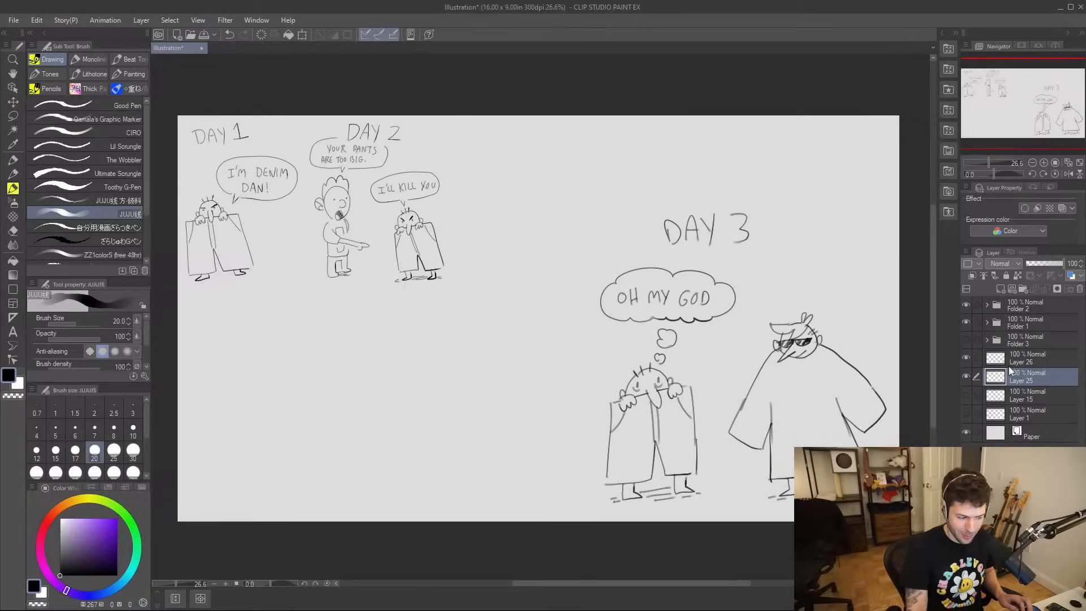
left_click(302, 34)
mouse_move(444, 283)
left_mouse_down()
mouse_move(556, 351)
mouse_move(537, 386)
mouse_move(538, 453)
left_mouse_up()
mouse_move(569, 277)
left_mouse_down()
mouse_move(591, 263)
mouse_move(567, 289)
left_mouse_up()
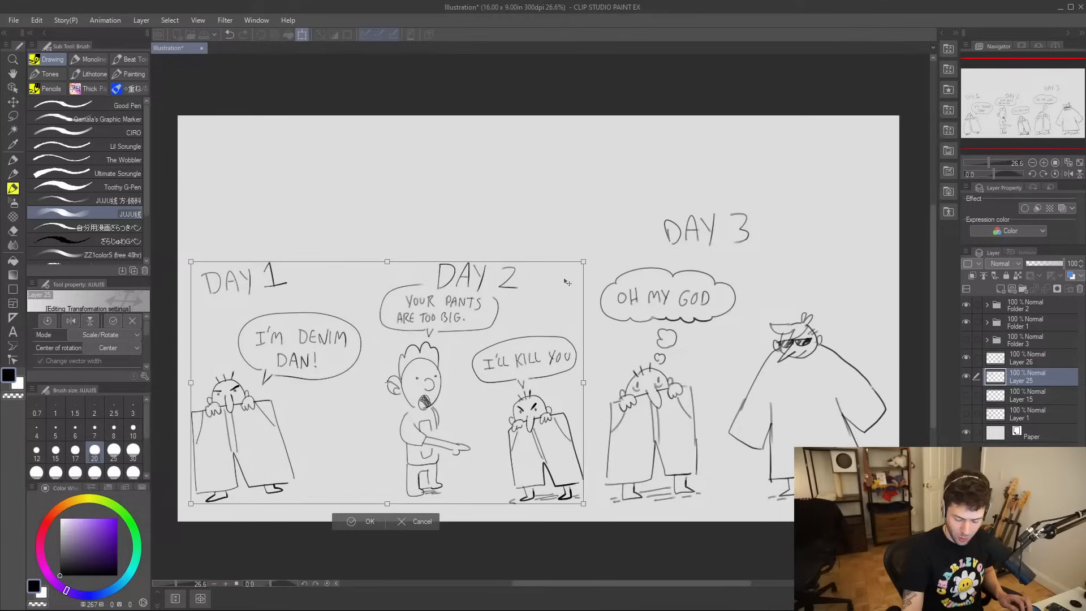
mouse_move(583, 504)
left_mouse_down()
mouse_move(565, 492)
mouse_move(558, 461)
mouse_move(559, 471)
left_mouse_up()
left_click(356, 515)
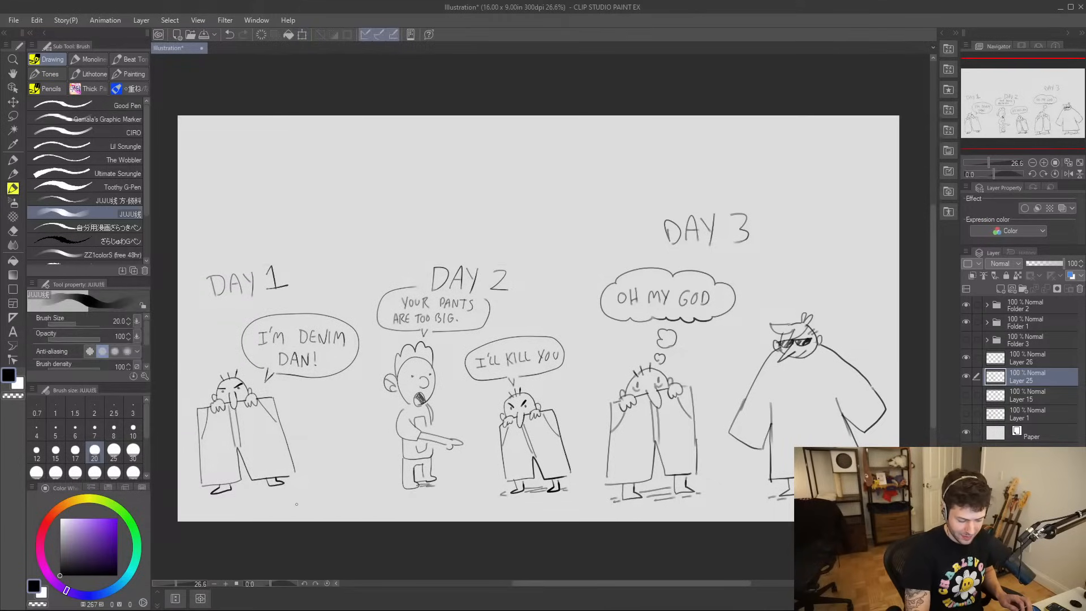
- Shrink the Day 3 comic on Layer 26 slightly and line up its feet with the Day 1 and Day 2 characters
left_click(1028, 351)
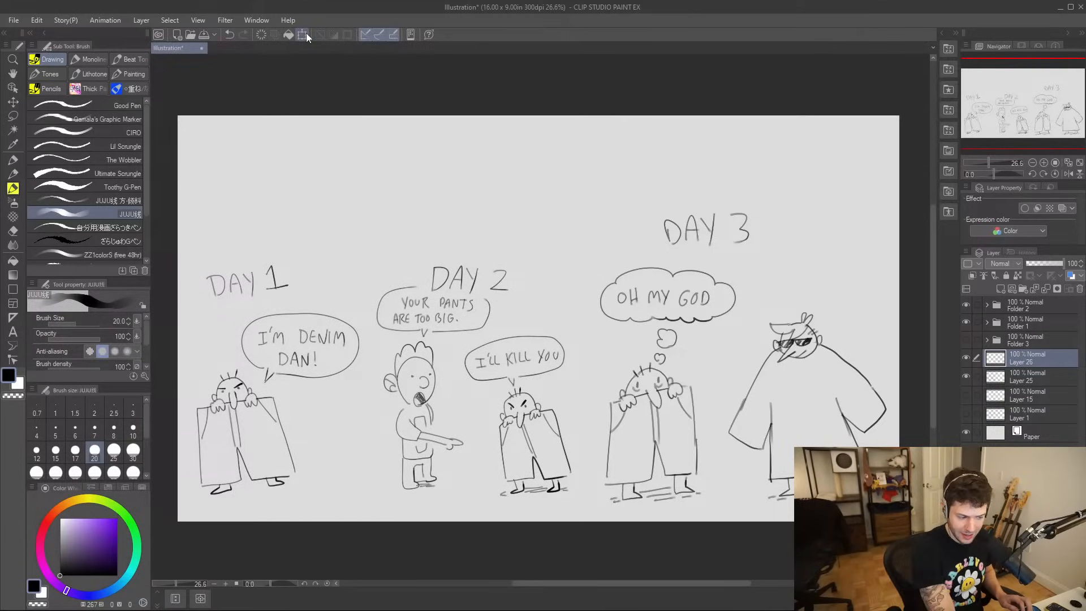
key("ctrl+t")
left_click_drag(600, 505, 632, 473)
left_click_drag(814, 409, 801, 431)
left_click(720, 509)
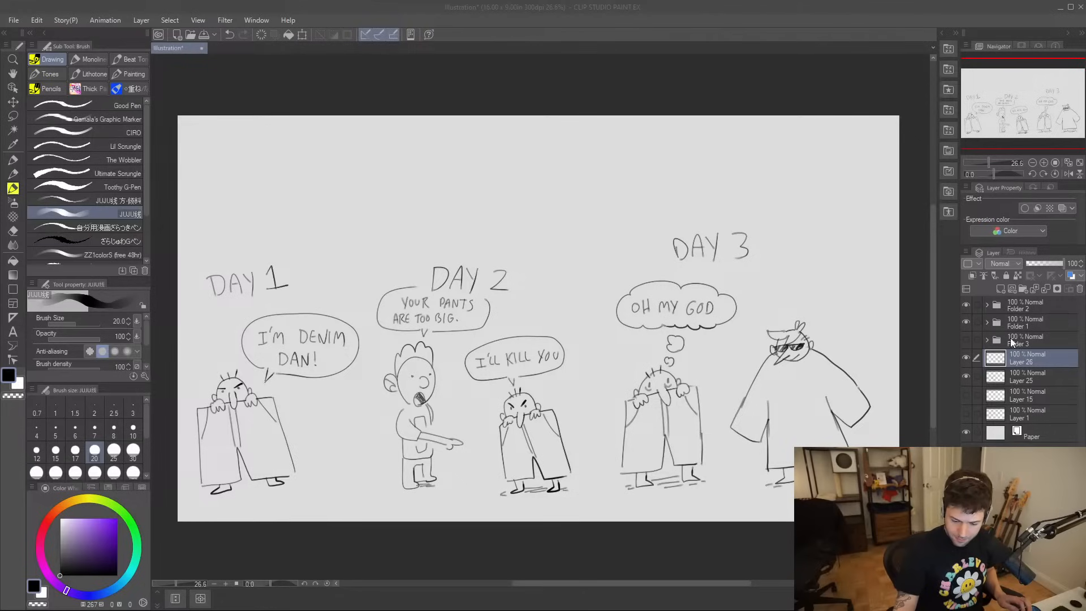
- Add a new layer and hand-letter the title "SOPHIE YANOW – A GENTLE COMICS HABIT" across the canvas's upper edge
left_click(1000, 289)
mouse_move(211, 132)
left_mouse_down()
mouse_move(201, 154)
mouse_move(224, 133)
mouse_move(238, 146)
left_mouse_up()
left_click_drag(252, 133, 251, 148)
left_click(252, 153)
left_click(262, 150)
left_click_drag(261, 130, 262, 141)
mouse_move(271, 130)
left_mouse_down()
mouse_move(270, 156)
mouse_move(291, 141)
mouse_move(321, 144)
left_mouse_up()
mouse_move(327, 127)
left_mouse_down()
mouse_move(320, 158)
mouse_move(341, 157)
mouse_move(362, 134)
mouse_move(378, 149)
mouse_move(402, 132)
left_mouse_up()
mouse_move(416, 138)
left_mouse_down()
mouse_move(459, 143)
mouse_move(451, 152)
mouse_move(453, 142)
mouse_move(483, 146)
left_mouse_up()
key("ctrl+z")
mouse_move(473, 143)
left_mouse_down()
mouse_move(500, 151)
mouse_move(518, 132)
mouse_move(528, 151)
mouse_move(533, 129)
left_mouse_up()
left_click_drag(539, 129, 552, 150)
left_click_drag(553, 128, 563, 127)
mouse_move(553, 138)
left_mouse_down()
mouse_move(591, 150)
mouse_move(600, 130)
mouse_move(629, 151)
mouse_move(696, 155)
left_mouse_up()
mouse_move(707, 126)
left_mouse_down()
mouse_move(707, 156)
mouse_move(710, 141)
mouse_move(726, 156)
left_mouse_up()
mouse_move(712, 141)
left_mouse_down()
mouse_move(733, 151)
mouse_move(733, 139)
left_mouse_up()
mouse_move(734, 140)
left_mouse_down()
mouse_move(733, 153)
mouse_move(766, 155)
mouse_move(783, 123)
left_mouse_up()
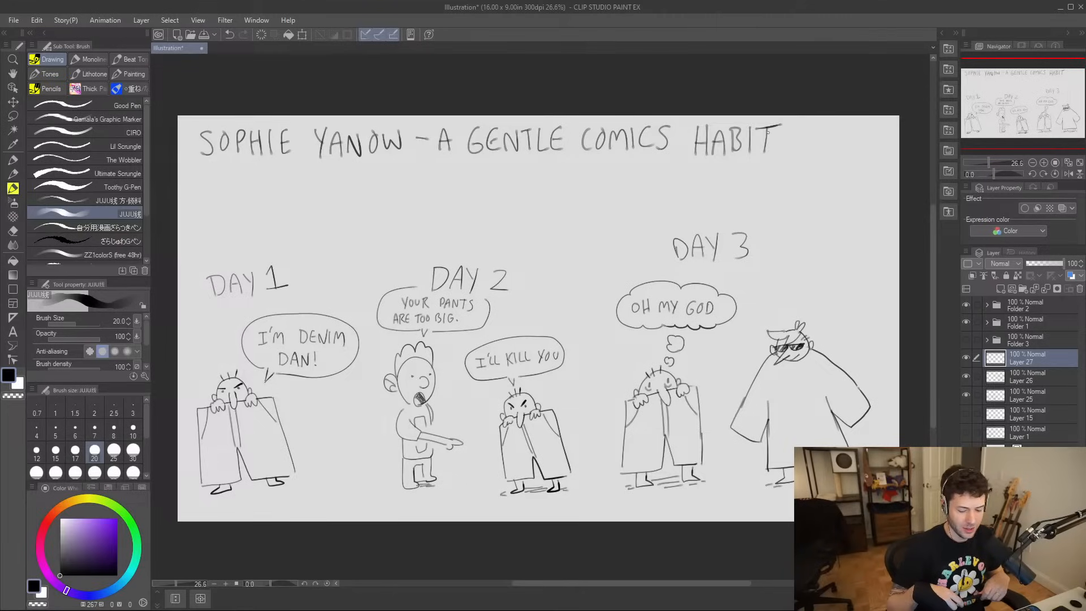
- Move the Day 1, Day 2 and Day 3 comics up together, closer to the title
left_click(1022, 376)
left_click(1023, 391, "ctrl")
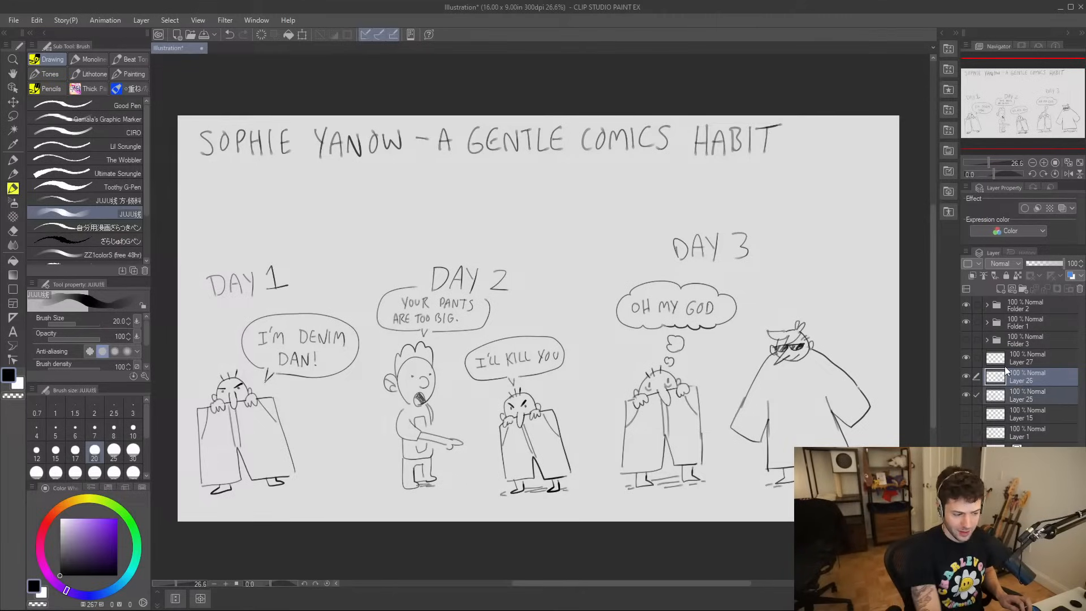
left_click(303, 34)
left_click_drag(793, 326, 794, 281)
left_click(496, 466)
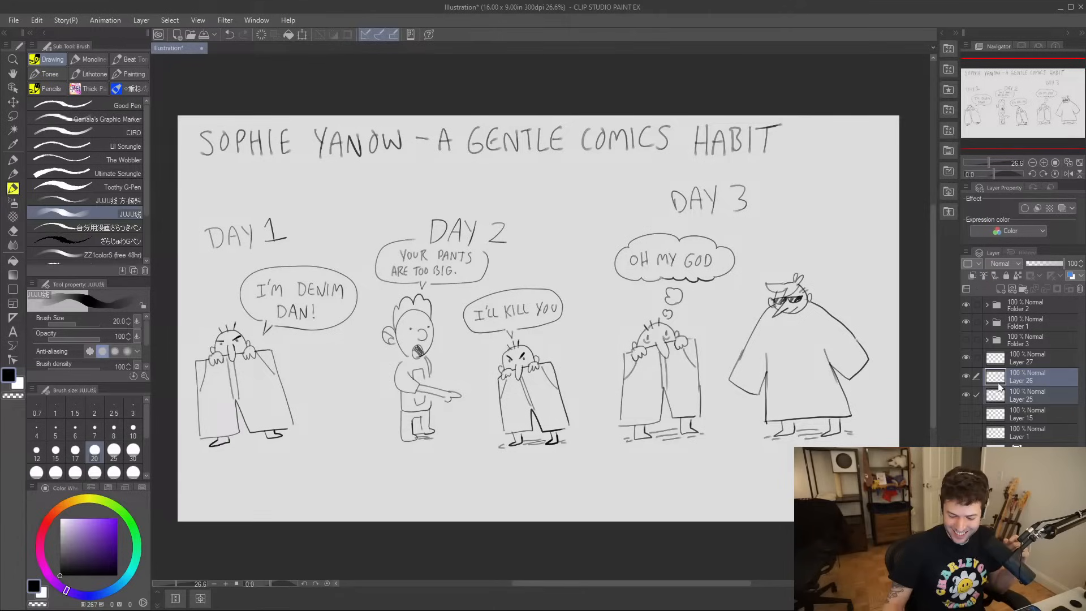
- Group Layers 25, 26 and 27 into a new folder and collapse it
left_click(1038, 398)
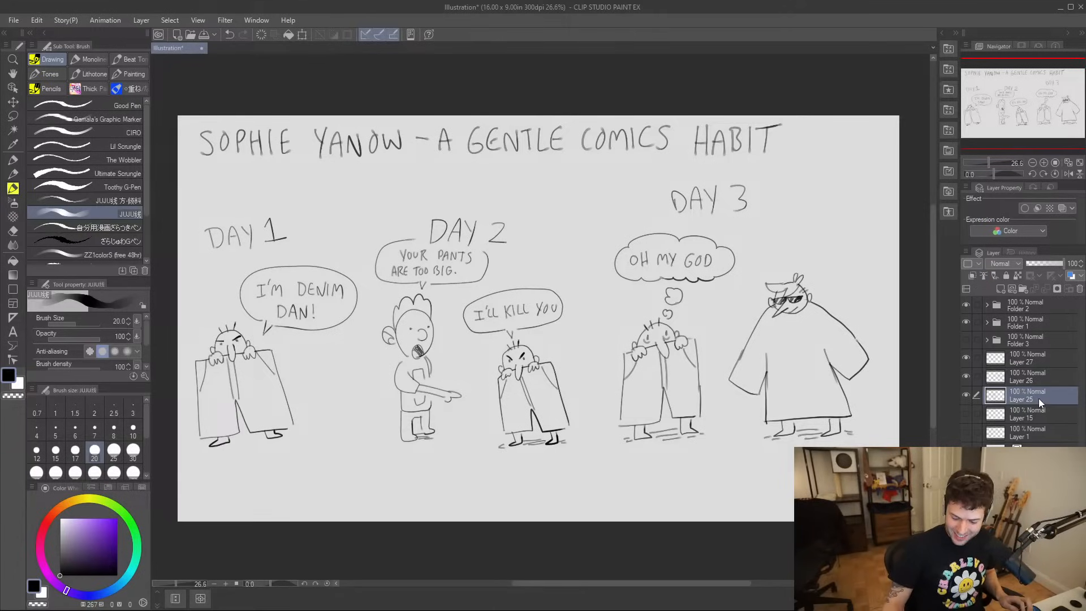
left_click(1031, 358, "shift")
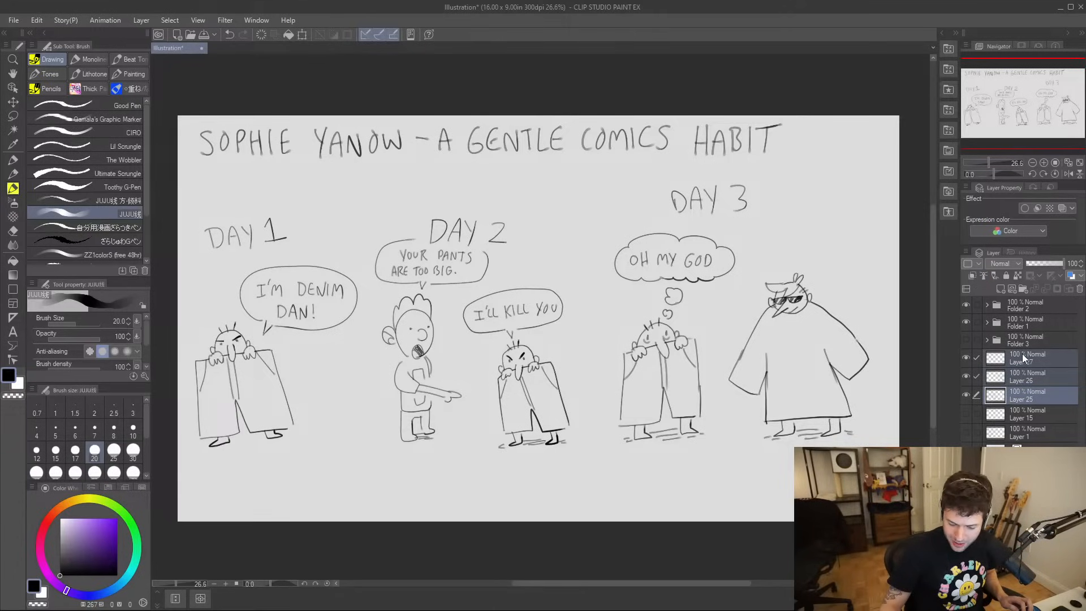
left_click(968, 415)
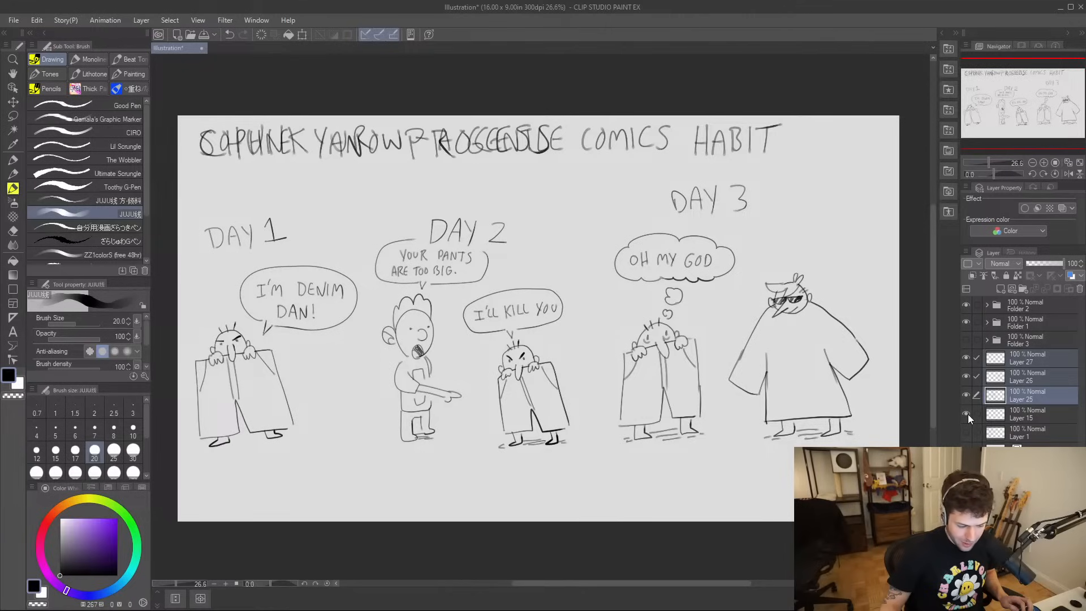
left_click(968, 414)
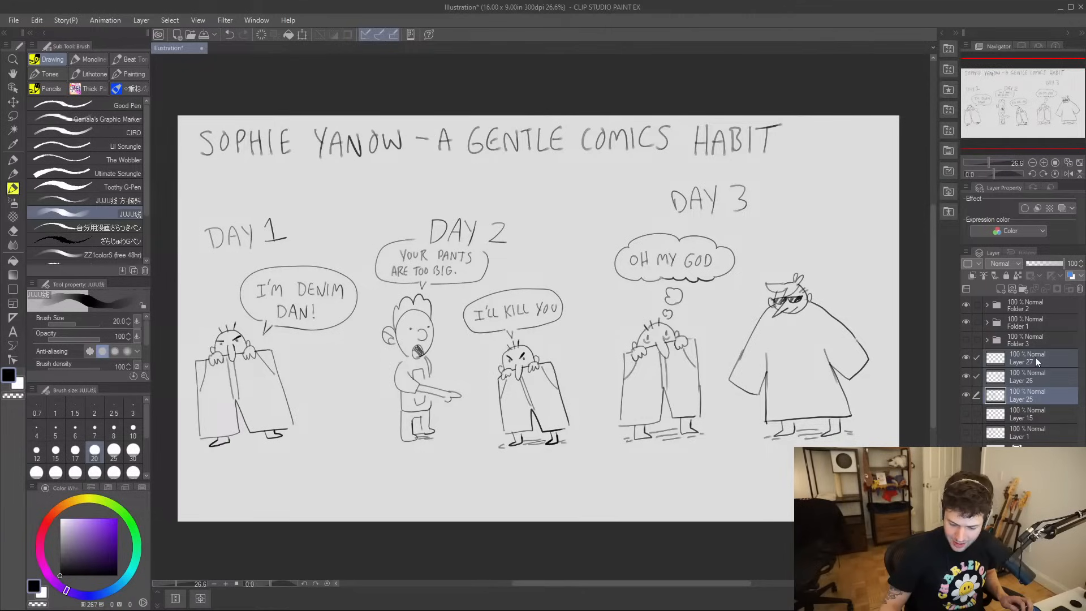
left_click(1021, 288)
left_click_drag(1020, 289, 1021, 289)
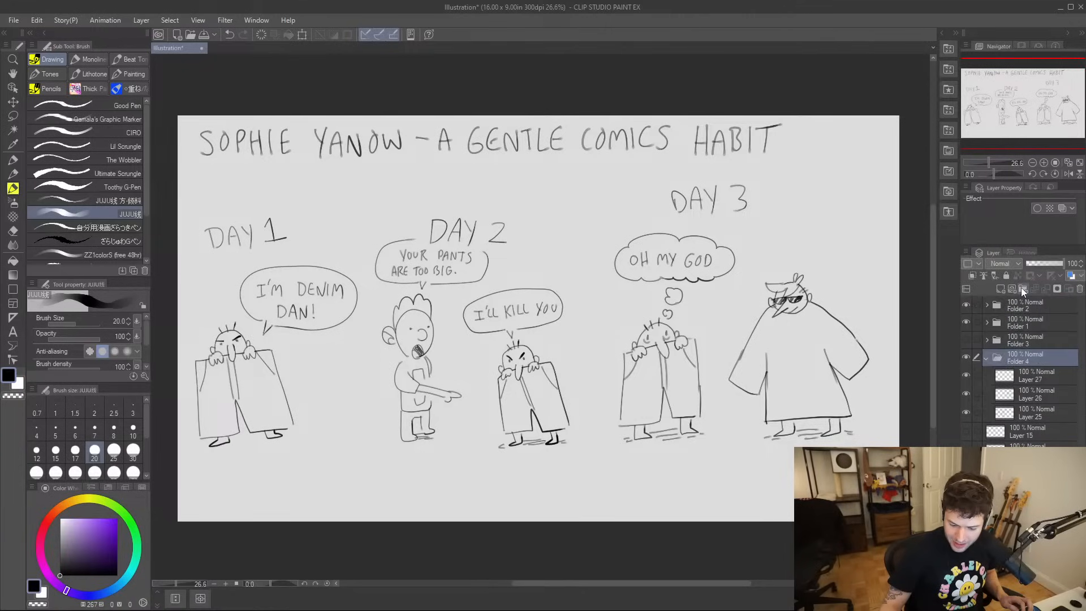
left_click(986, 357)
- Hide the comics folder and move the "CHUNK UR PROCESS" lettering layer into Folder 3
left_click(966, 357)
left_click(966, 374)
left_click(1028, 375)
left_click_drag(1026, 374, 1022, 341)
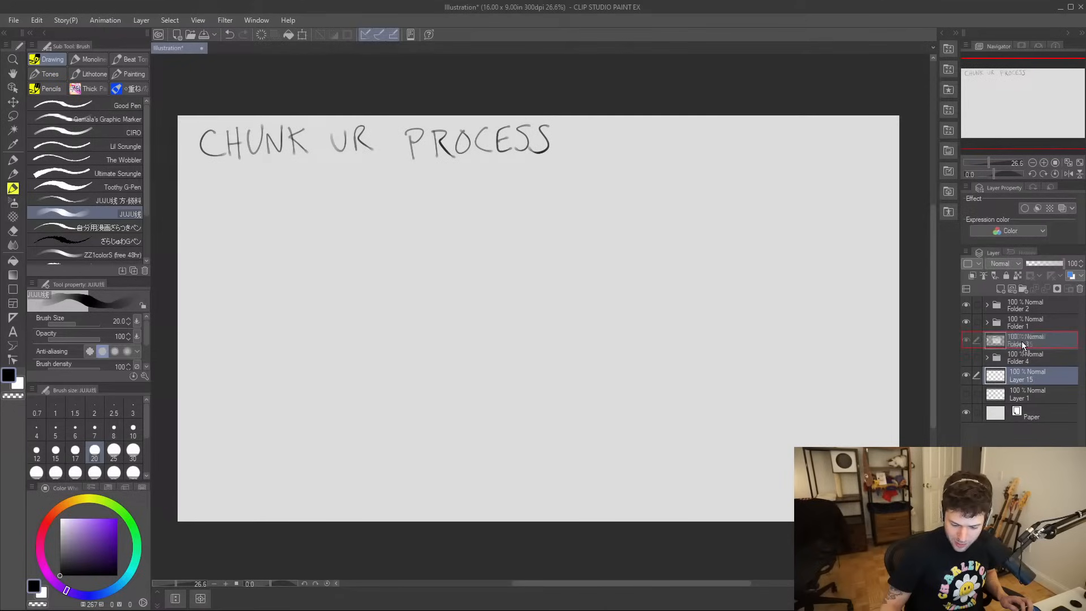
- Show the art block reasons list on Layer 1 and erase the underlines beneath BURNOUT with a size 60 hard eraser
left_click(966, 375)
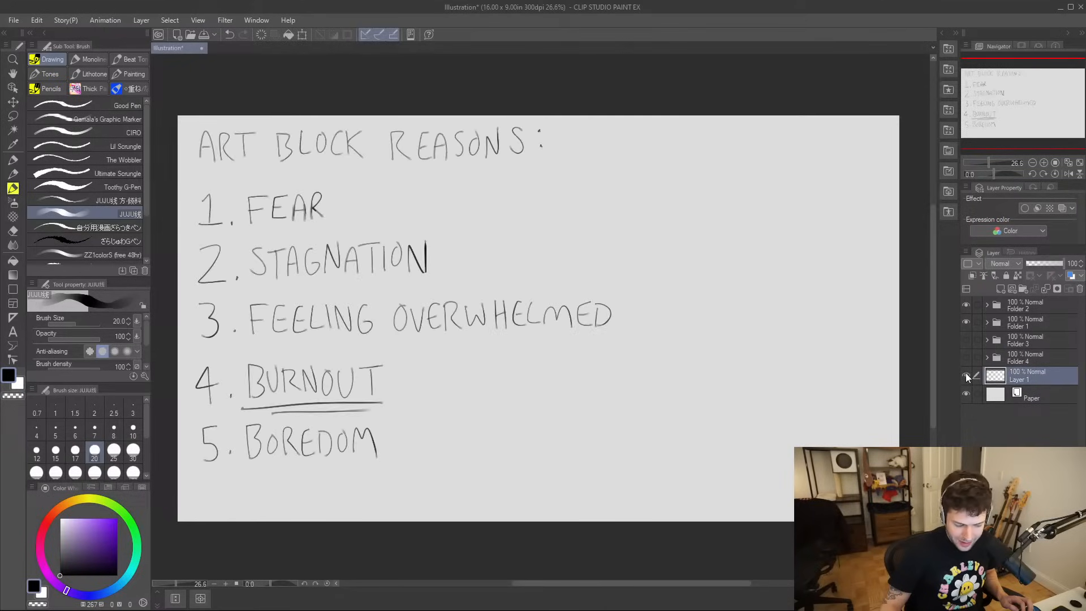
key("e")
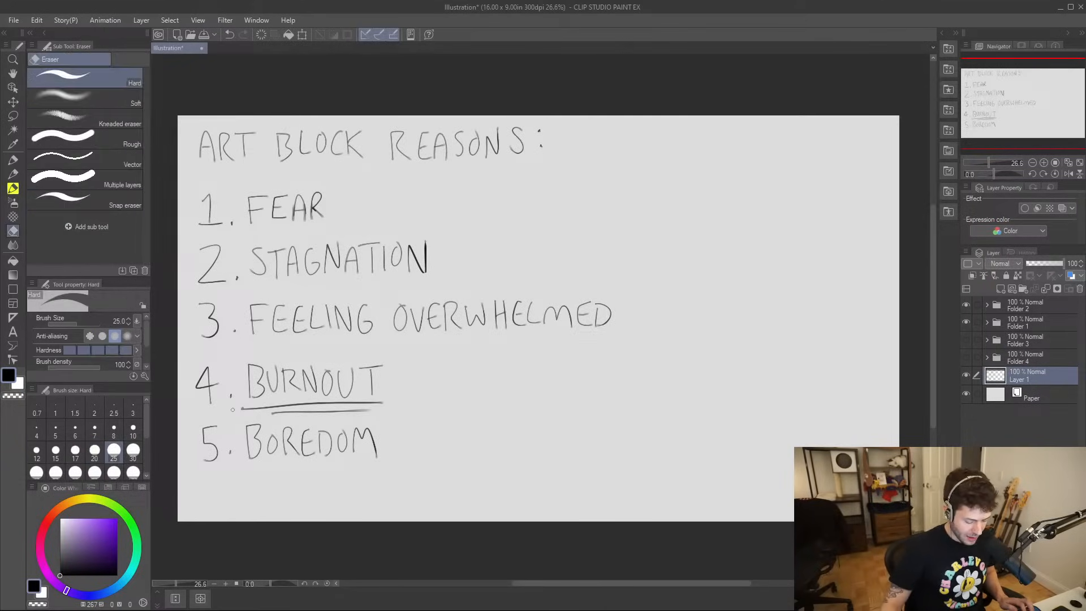
key("]")
key("]")
key("]")
key("]")
left_click_drag(241, 407, 287, 409)
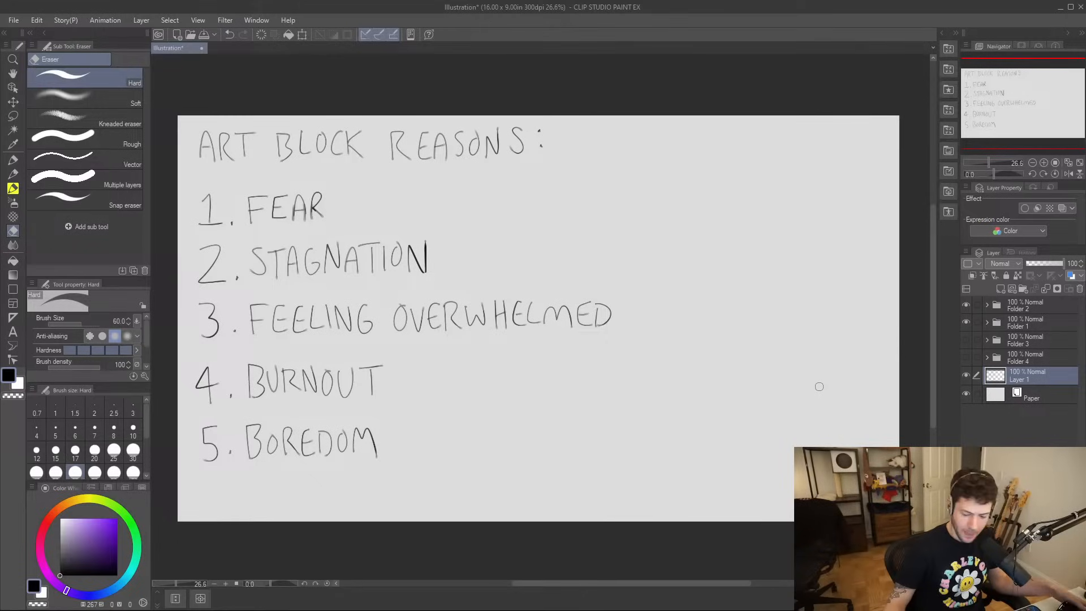
- Hide the art block list, add a new layer and hand-letter "PROCESS MIX-UP" in the canvas's upper left corner
left_click(966, 374)
left_click(999, 291)
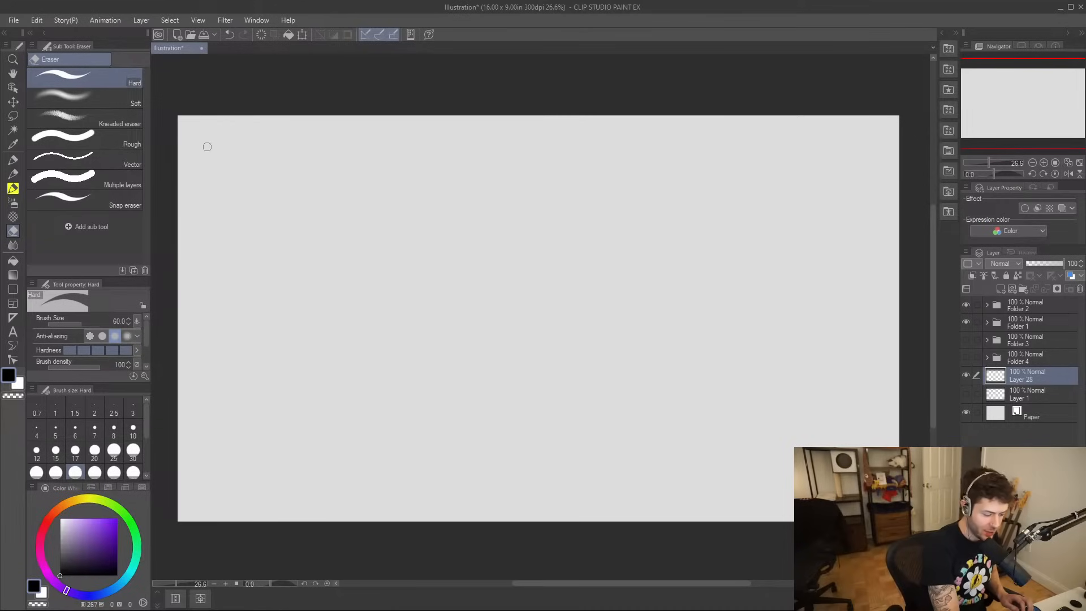
key("b")
mouse_move(198, 137)
left_mouse_down()
mouse_move(202, 164)
mouse_move(201, 152)
mouse_move(218, 157)
left_mouse_up()
mouse_move(216, 134)
left_mouse_down()
mouse_move(234, 154)
mouse_move(244, 135)
mouse_move(282, 151)
left_mouse_up()
mouse_move(273, 142)
left_mouse_down()
mouse_move(298, 130)
mouse_move(344, 131)
mouse_move(365, 155)
left_mouse_up()
mouse_move(362, 136)
left_mouse_down()
mouse_move(373, 153)
mouse_move(419, 151)
left_mouse_up()
left_click_drag(419, 130, 420, 143)
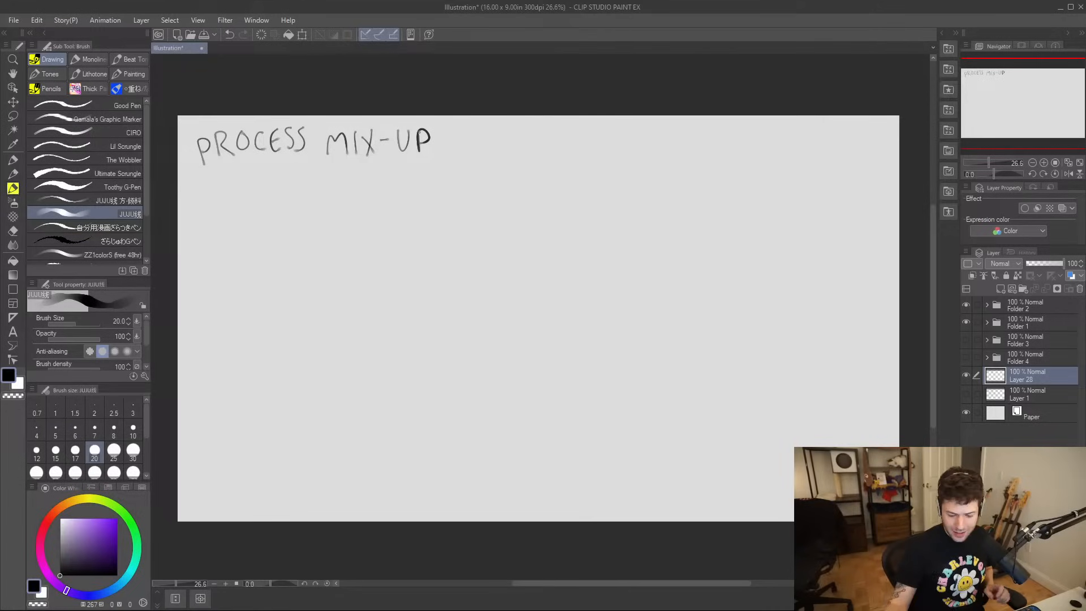
- Add a new layer beneath the "PROCESS MIX-UP" lettering and choose the Reccy Tangle painting brush
left_click(1018, 391)
left_click(1000, 289)
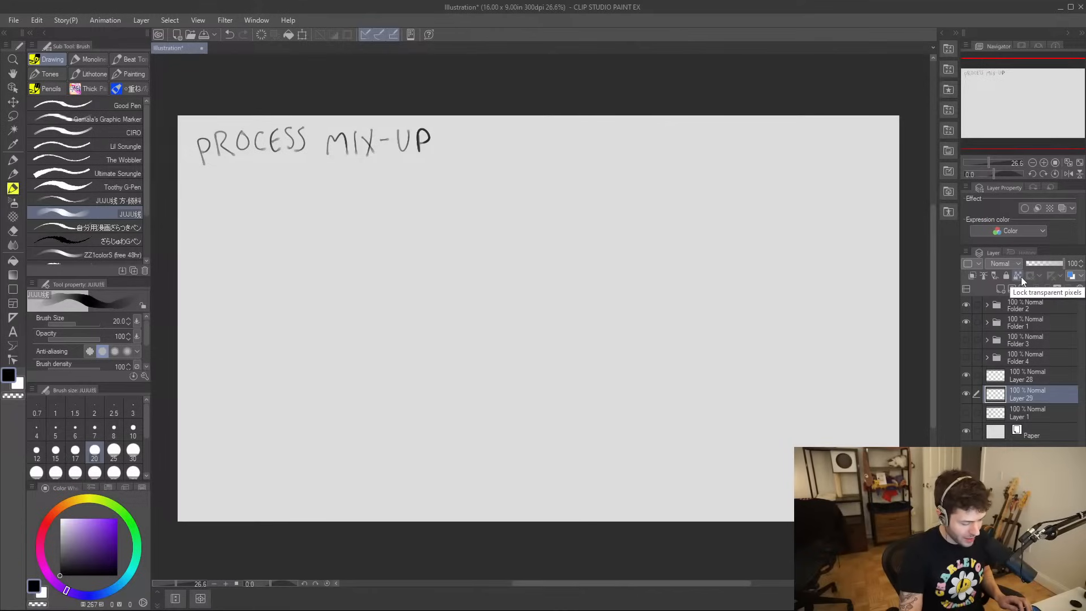
mouse_move(65, 558)
left_mouse_down()
mouse_move(48, 560)
mouse_move(46, 583)
left_mouse_up()
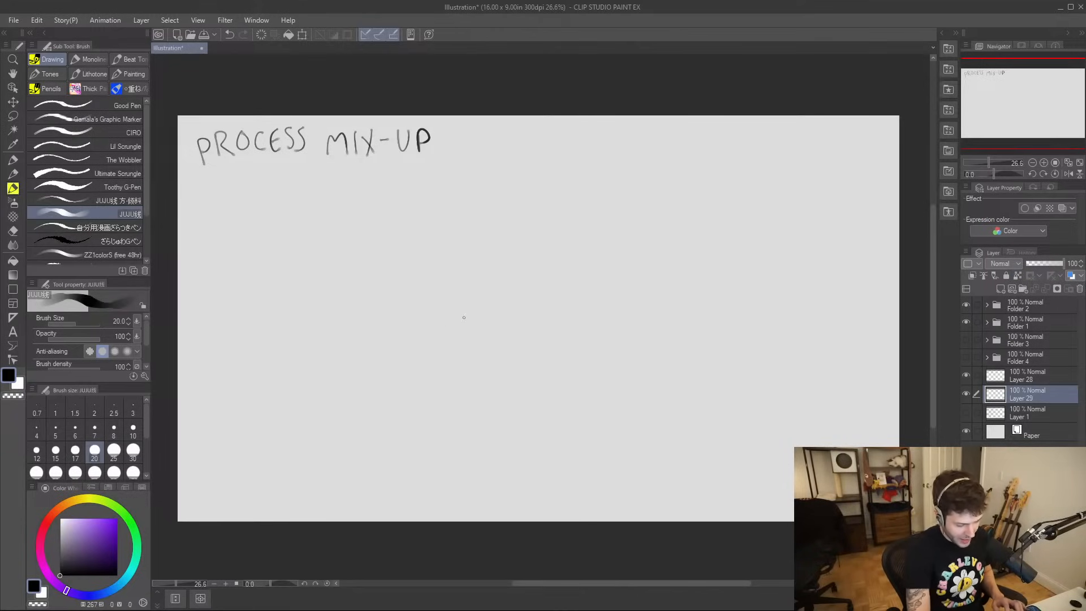
key("b")
left_click(136, 155)
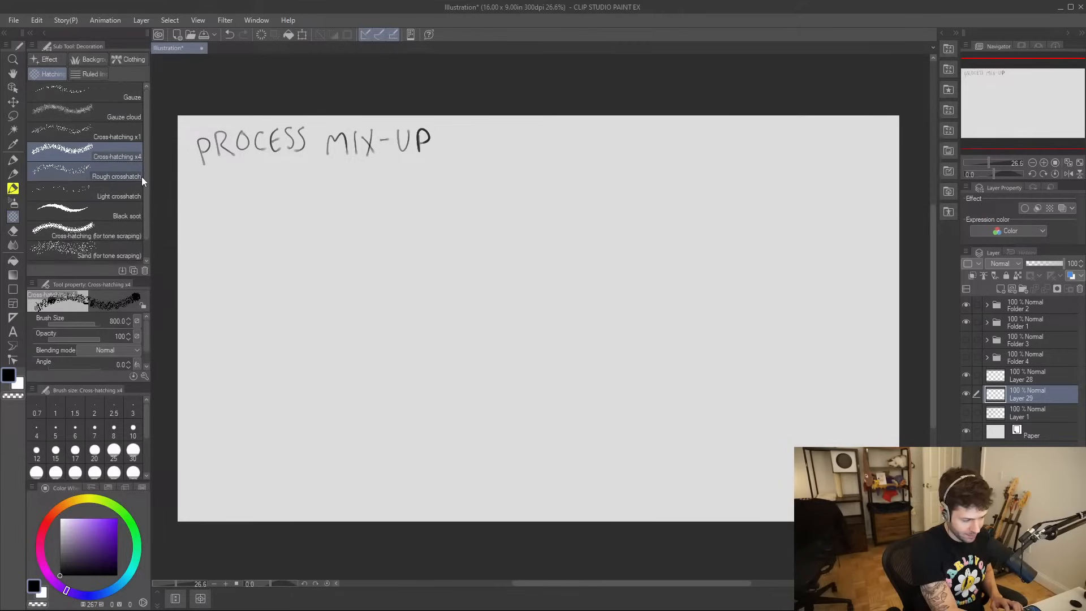
key("b")
left_click(141, 173)
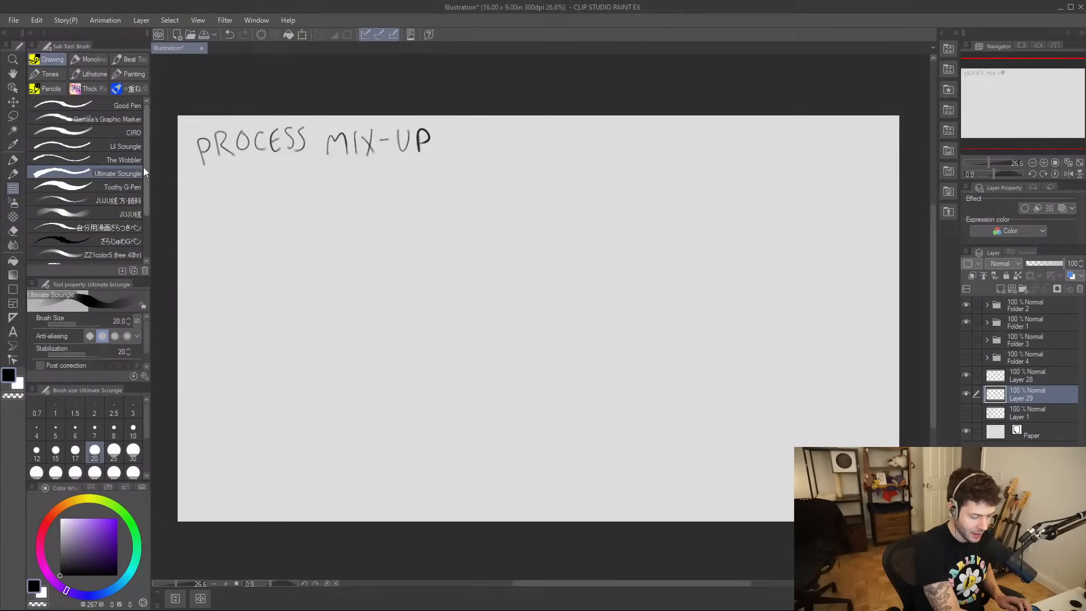
left_click(128, 73)
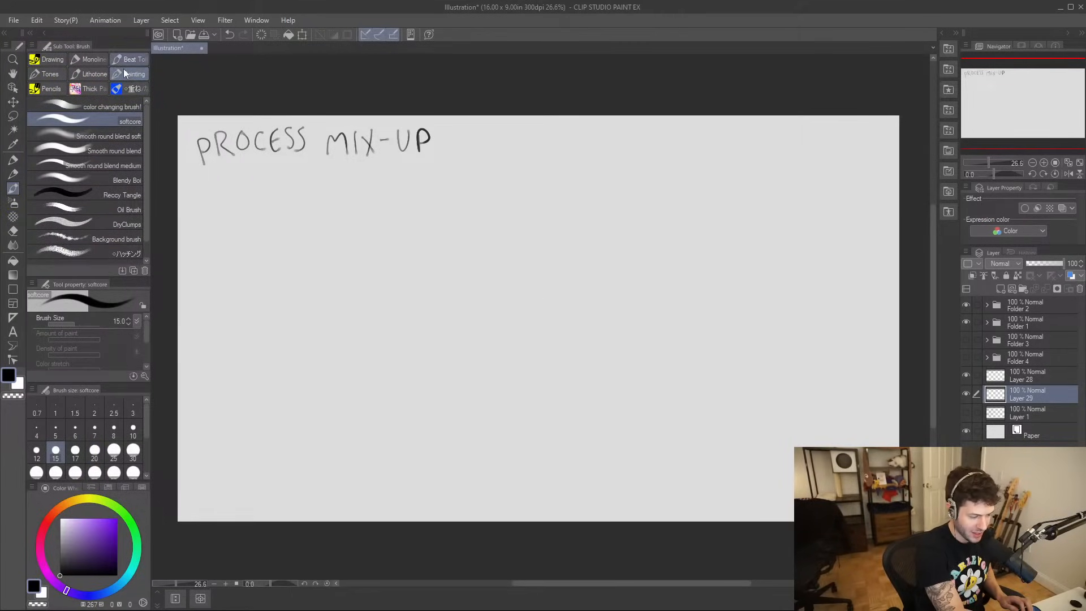
left_click(128, 181)
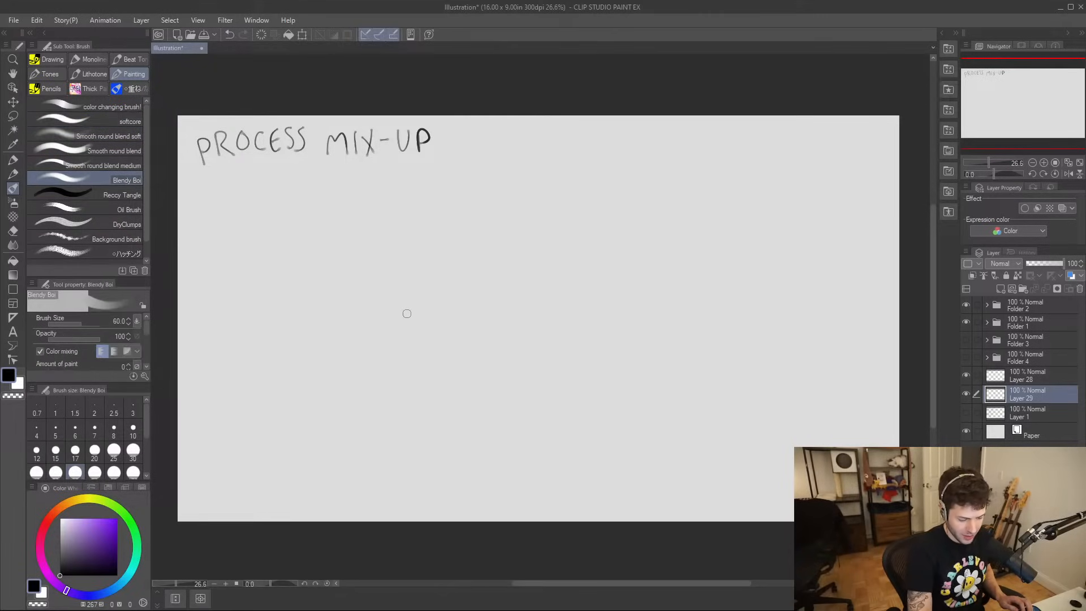
left_click(119, 194)
- Enlarge the Reccy Tangle brush to size 70 and undo the test strokes made with it
left_click_drag(383, 371, 383, 283)
key("bracketright")
key("bracketright")
key("bracketright")
key("bracketright")
key("bracketright")
key("bracketright")
key("bracketright")
key("bracketright")
key("bracketright")
key("bracketright")
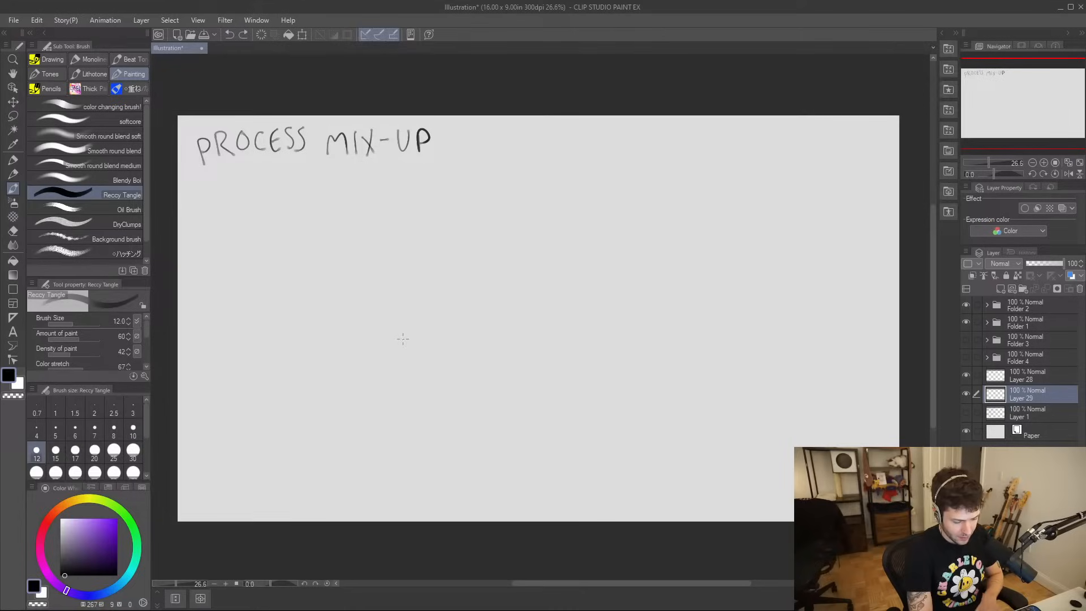
mouse_move(413, 363)
left_mouse_down()
mouse_move(399, 283)
mouse_move(418, 357)
left_mouse_up()
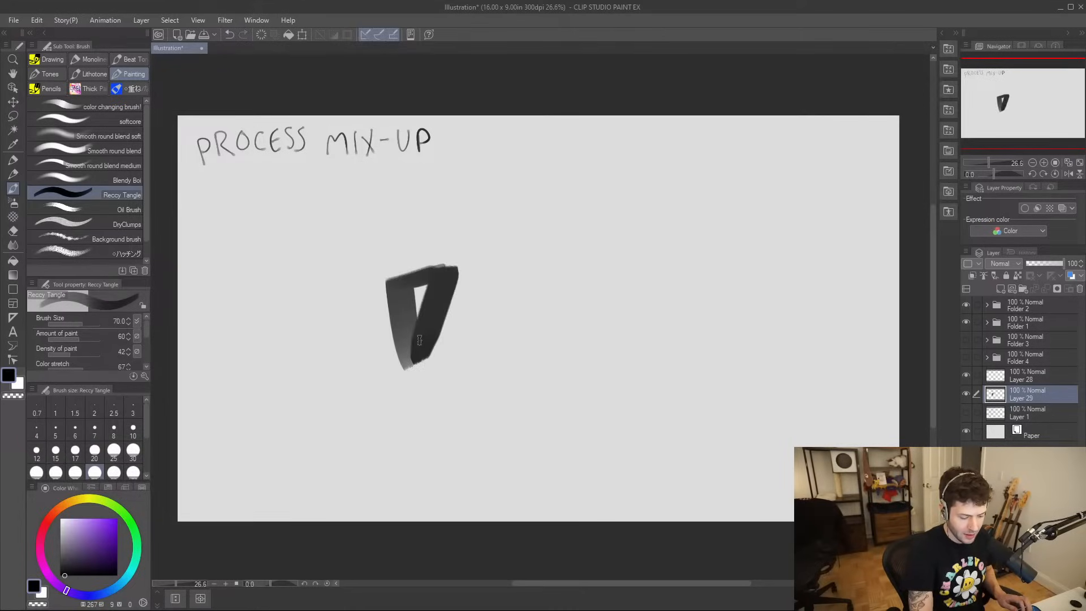
key("ctrl+z")
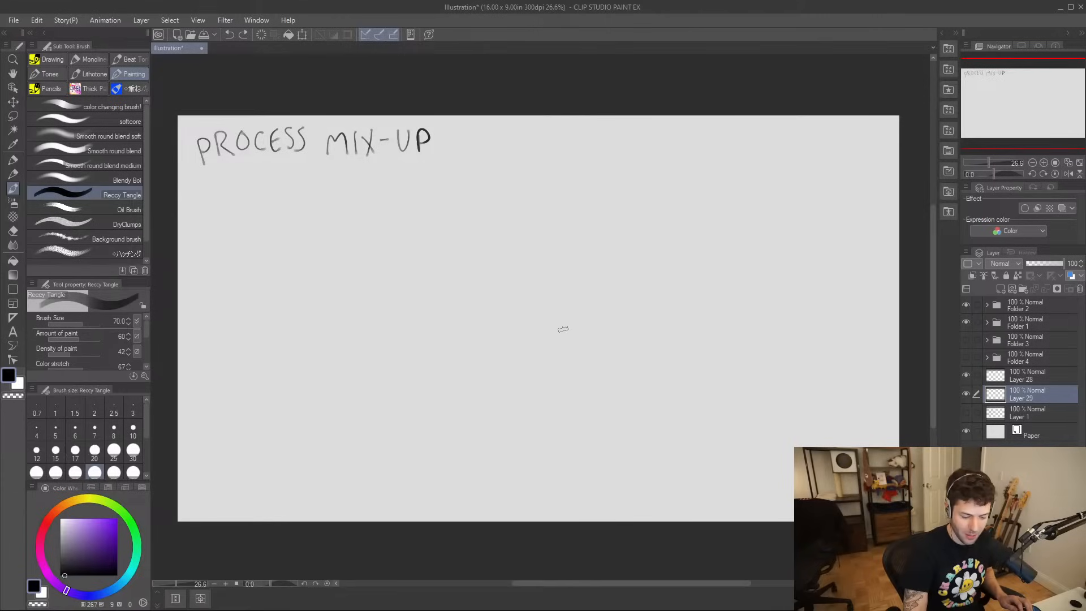
- Block in a lunging black silhouette with broad strokes, one arm reaching up to the right and the other bent behind it
mouse_move(549, 364)
left_mouse_down()
mouse_move(522, 287)
mouse_move(581, 289)
mouse_move(555, 344)
mouse_move(542, 282)
mouse_move(572, 291)
mouse_move(546, 283)
mouse_move(631, 251)
mouse_move(612, 281)
mouse_move(598, 261)
mouse_move(549, 256)
mouse_move(555, 271)
mouse_move(565, 232)
left_mouse_up()
mouse_move(600, 267)
left_mouse_down()
mouse_move(668, 200)
mouse_move(658, 250)
mouse_move(639, 245)
mouse_move(659, 225)
left_mouse_up()
mouse_move(588, 295)
left_mouse_down()
mouse_move(529, 385)
mouse_move(540, 348)
mouse_move(595, 278)
mouse_move(456, 325)
mouse_move(470, 317)
mouse_move(430, 313)
mouse_move(566, 371)
mouse_move(594, 367)
mouse_move(583, 386)
mouse_move(390, 415)
mouse_move(523, 385)
mouse_move(398, 422)
mouse_move(344, 482)
mouse_move(379, 481)
mouse_move(480, 405)
mouse_move(559, 395)
mouse_move(484, 342)
mouse_move(520, 469)
mouse_move(481, 484)
mouse_move(551, 472)
left_mouse_up()
mouse_move(587, 386)
left_mouse_down()
mouse_move(477, 338)
mouse_move(518, 447)
mouse_move(510, 396)
mouse_move(524, 467)
left_mouse_up()
mouse_move(667, 193)
left_mouse_down()
mouse_move(628, 178)
mouse_move(702, 192)
left_mouse_up()
mouse_move(402, 306)
left_mouse_down()
mouse_move(433, 277)
mouse_move(396, 291)
left_mouse_up()
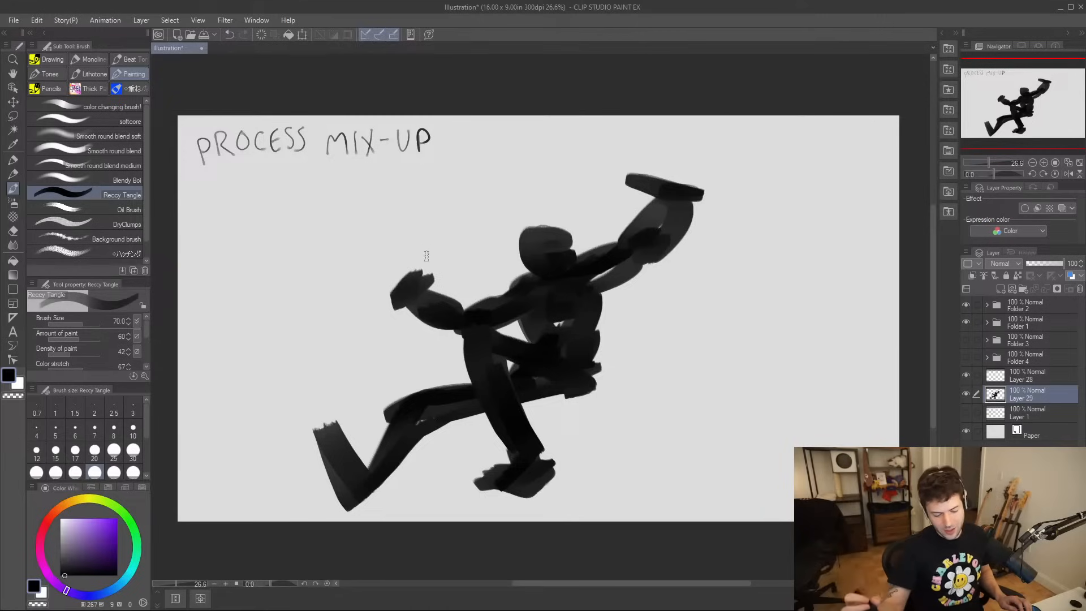
- Paint a second silhouette's raised arm, head and torso to the right of the lunging figure, undoing its lowered arm
mouse_move(758, 374)
left_mouse_down()
mouse_move(749, 320)
mouse_move(763, 369)
mouse_move(760, 322)
mouse_move(767, 329)
mouse_move(782, 287)
mouse_move(766, 198)
left_mouse_up()
mouse_move(746, 306)
left_mouse_down()
mouse_move(756, 310)
mouse_move(735, 286)
mouse_move(751, 303)
left_mouse_up()
mouse_move(775, 203)
left_mouse_down()
mouse_move(759, 178)
mouse_move(783, 240)
left_mouse_up()
mouse_move(747, 330)
left_mouse_down()
mouse_move(730, 360)
mouse_move(760, 409)
mouse_move(760, 347)
mouse_move(751, 371)
left_mouse_up()
key("ctrl+z")
left_click_drag(738, 329, 693, 396)
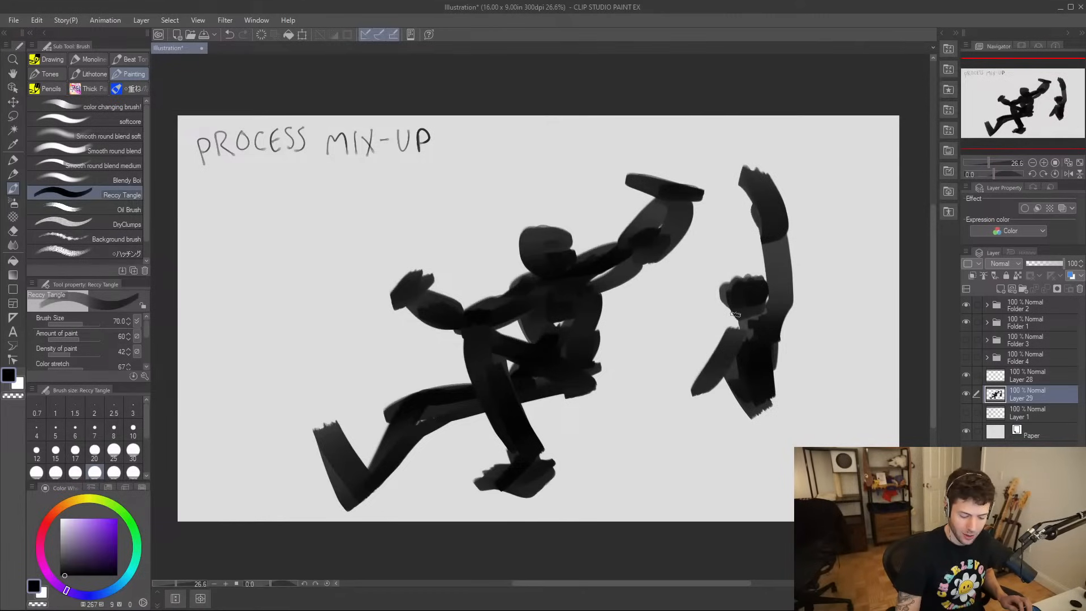
key("ctrl+z")
- Try out the second silhouette's leg strokes and shift both figures up and to the left to make room
mouse_move(775, 334)
left_mouse_down()
mouse_move(774, 362)
mouse_move(728, 418)
mouse_move(755, 390)
mouse_move(752, 421)
mouse_move(728, 442)
mouse_move(755, 488)
left_mouse_up()
key("ctrl+z")
mouse_move(731, 438)
left_mouse_down()
mouse_move(772, 424)
mouse_move(762, 470)
mouse_move(730, 420)
mouse_move(771, 528)
left_mouse_up()
key("k")
key("b")
- Paint the second silhouette's hips, its two spread legs and a forearm reaching down toward the lunging figure
left_click_drag(741, 411, 764, 522)
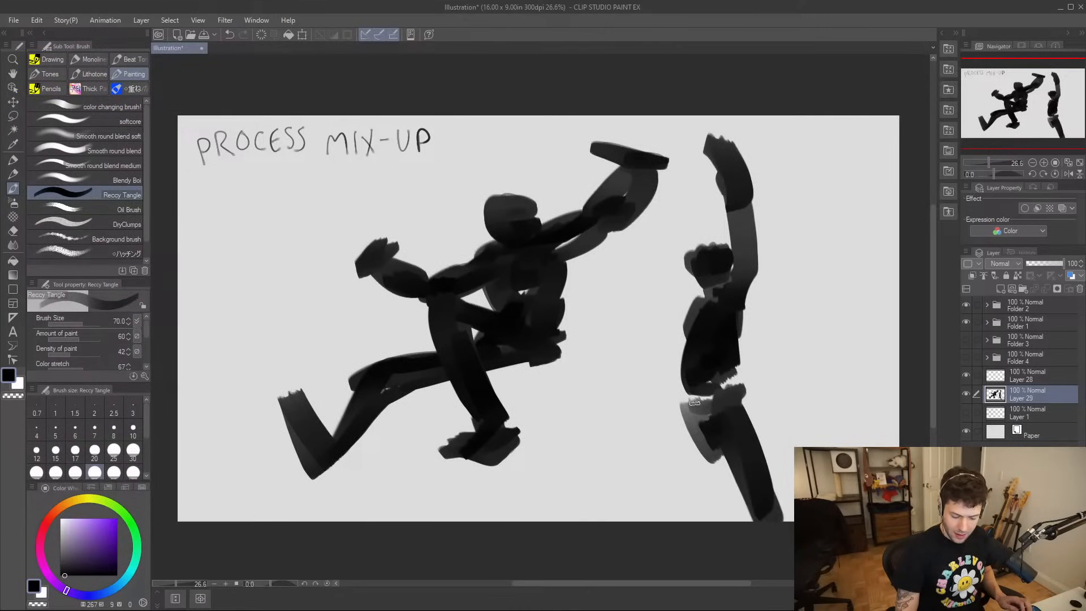
left_click_drag(690, 408, 665, 486)
left_click_drag(701, 437, 670, 515)
left_click_drag(688, 354, 604, 423)
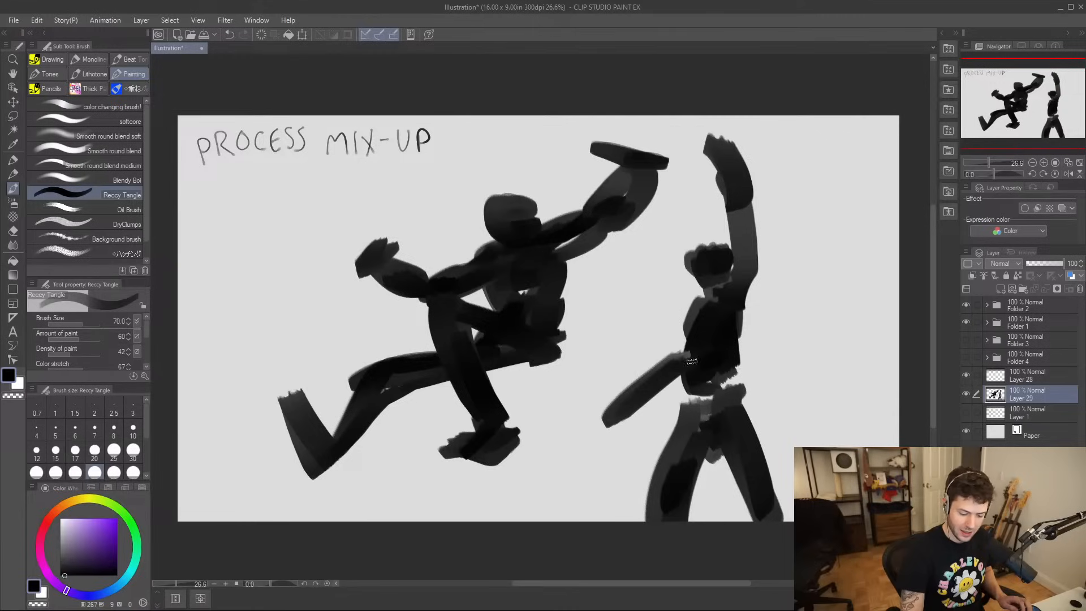
- Fill out the second silhouette with a broader chest, a taller head and a hand on its raised arm
left_click_drag(697, 296, 685, 354)
mouse_move(694, 234)
left_mouse_down()
mouse_move(685, 258)
mouse_move(712, 263)
left_mouse_up()
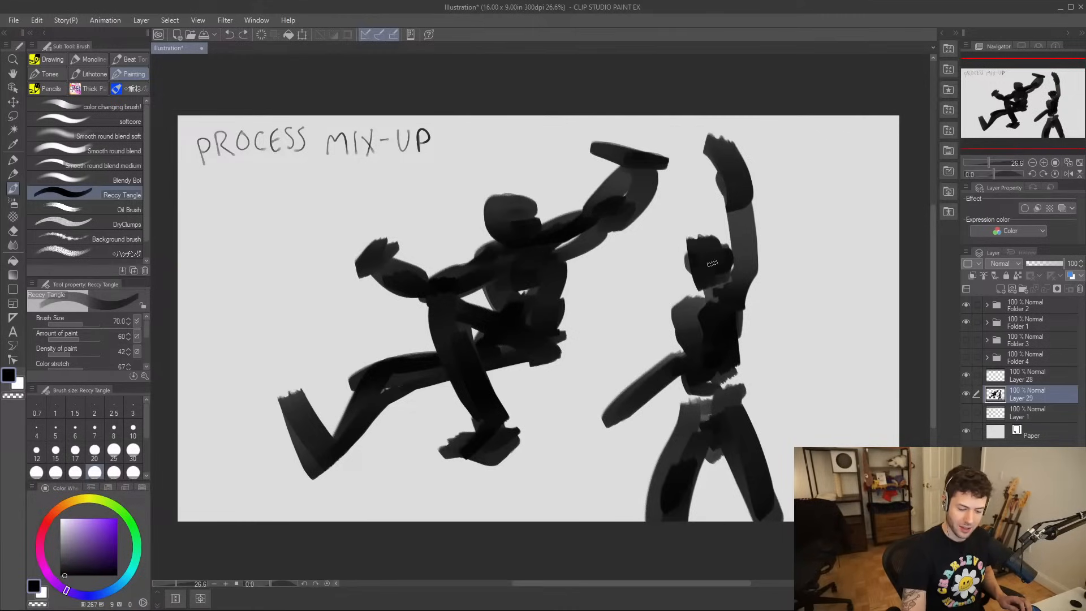
mouse_move(721, 145)
left_mouse_down()
mouse_move(714, 123)
mouse_move(726, 136)
mouse_move(714, 146)
left_mouse_up()
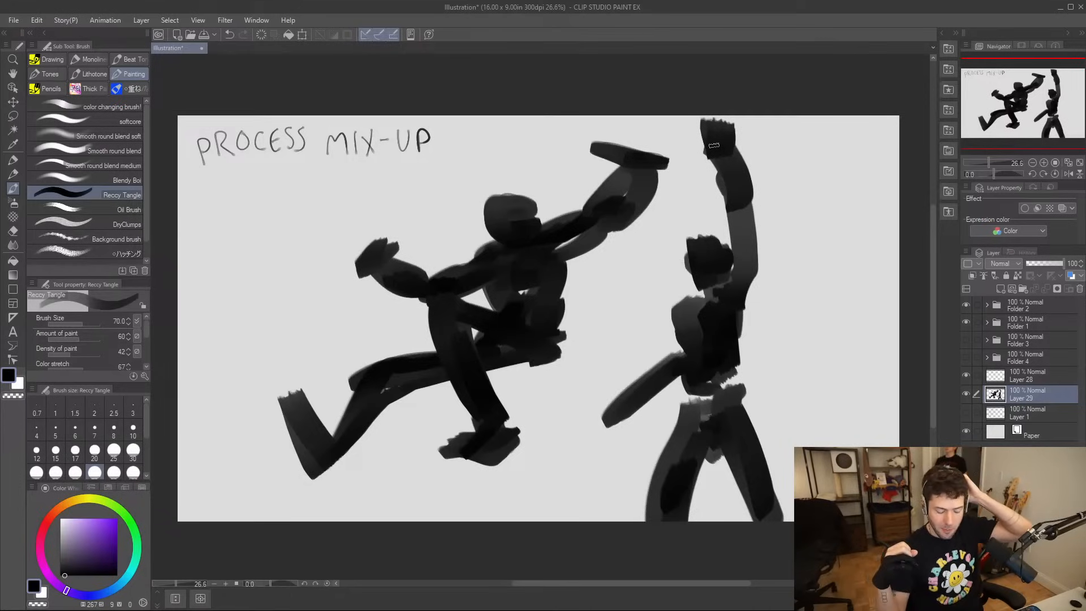
- Paint a small round-bodied silhouette with spread limbs behind the lunging figure, and add a fist to the second silhouette's lowered forearm
mouse_move(252, 294)
left_mouse_down()
mouse_move(224, 255)
mouse_move(248, 310)
mouse_move(243, 283)
left_mouse_up()
mouse_move(226, 246)
left_mouse_down()
mouse_move(241, 226)
mouse_move(249, 237)
left_mouse_up()
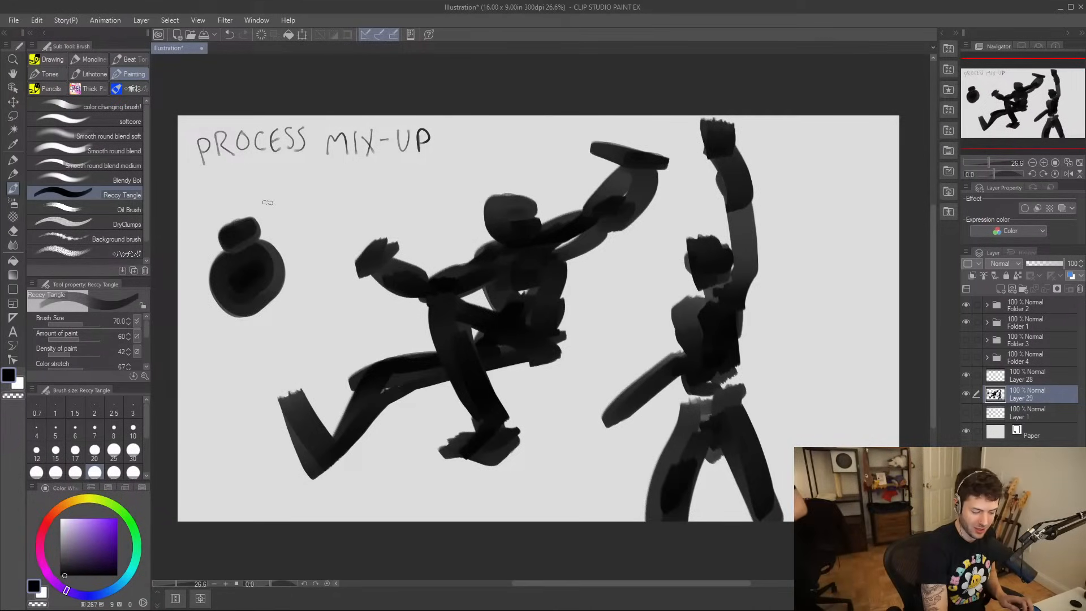
mouse_move(228, 325)
left_mouse_down()
mouse_move(223, 342)
mouse_move(232, 339)
left_mouse_up()
mouse_move(257, 296)
left_mouse_down()
mouse_move(277, 327)
mouse_move(299, 314)
left_mouse_up()
mouse_move(263, 261)
left_mouse_down()
mouse_move(319, 246)
mouse_move(308, 242)
left_mouse_up()
mouse_move(232, 273)
left_mouse_down()
mouse_move(197, 258)
mouse_move(180, 277)
mouse_move(180, 248)
left_mouse_up()
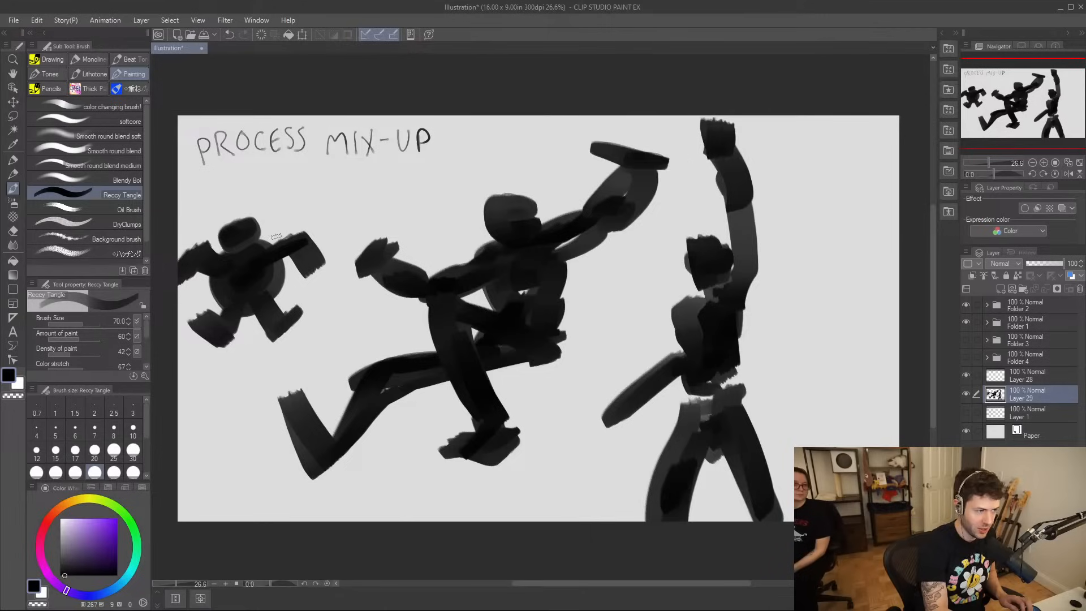
left_click_drag(308, 276, 329, 265)
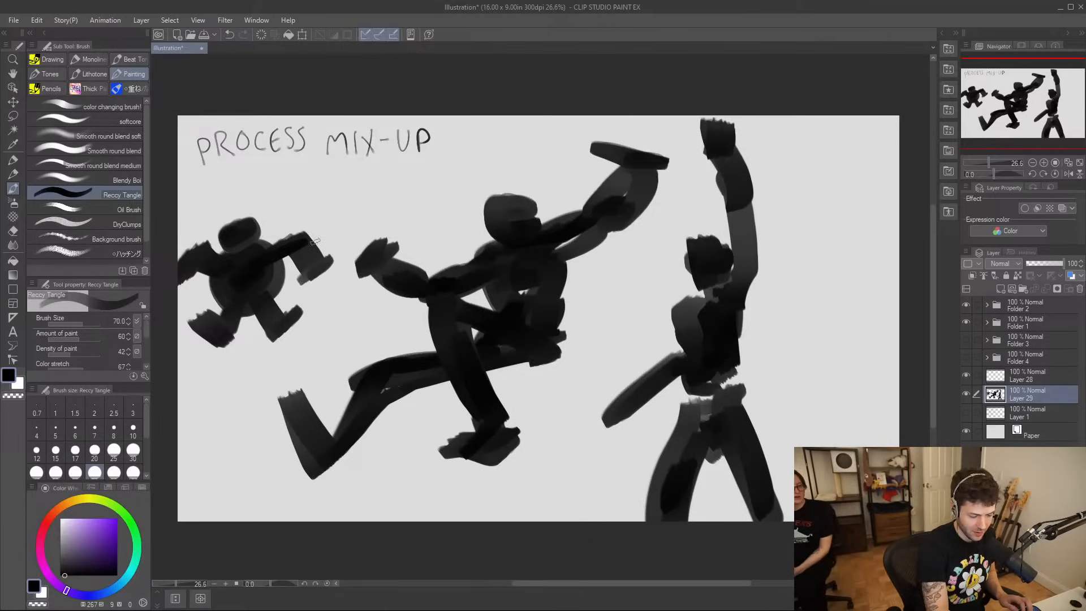
left_click_drag(179, 286, 188, 285)
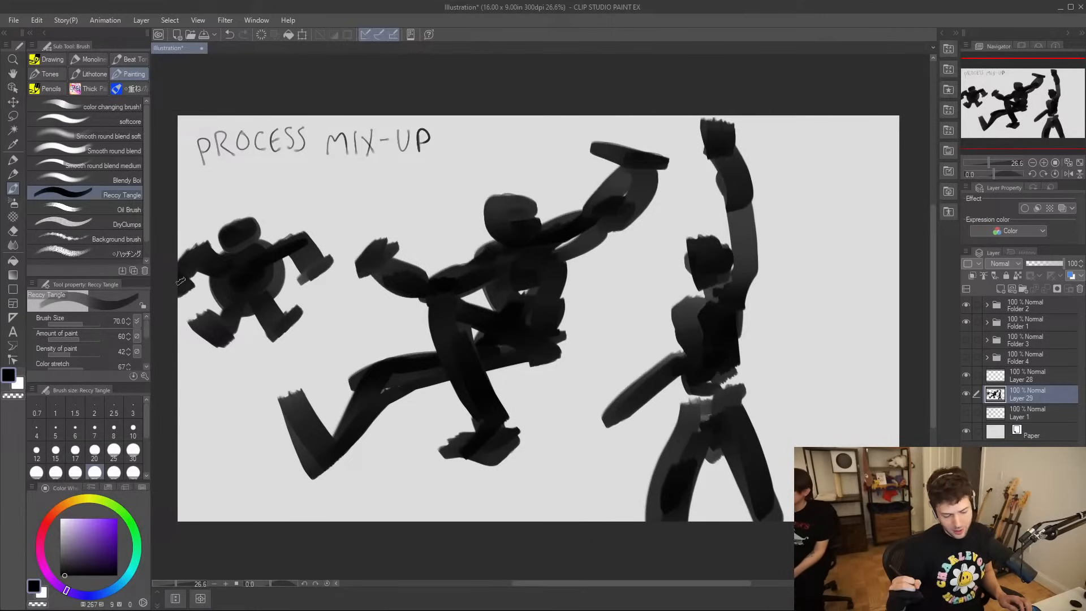
mouse_move(634, 401)
left_mouse_down()
mouse_move(600, 427)
mouse_move(608, 410)
left_mouse_up()
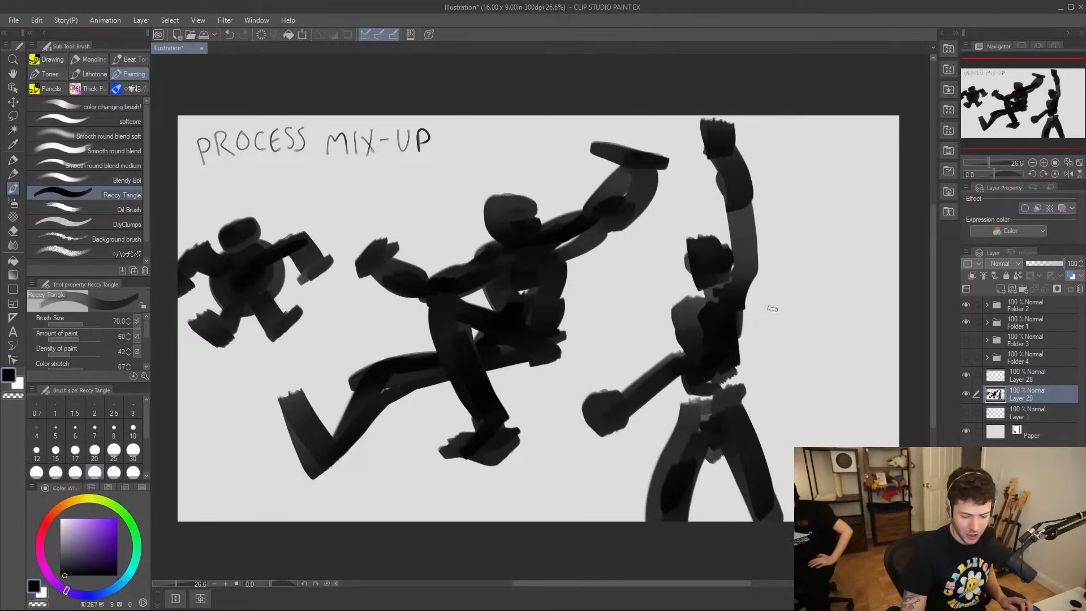
- Hide the silhouette layer and block in a light purple head, ear and neck on a new layer
left_click(965, 395)
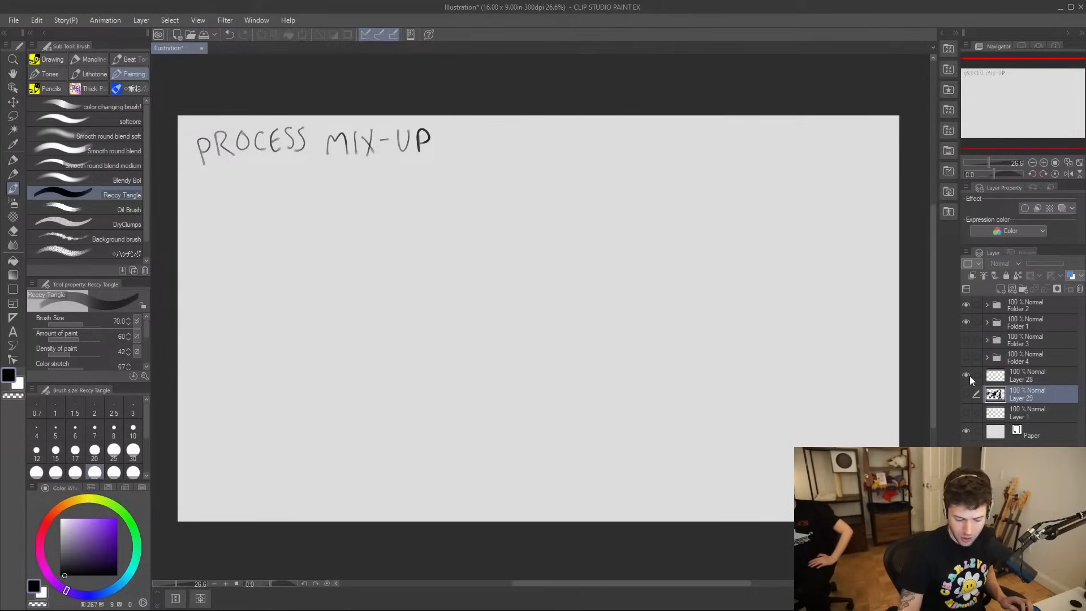
left_click(102, 533)
left_click(90, 522)
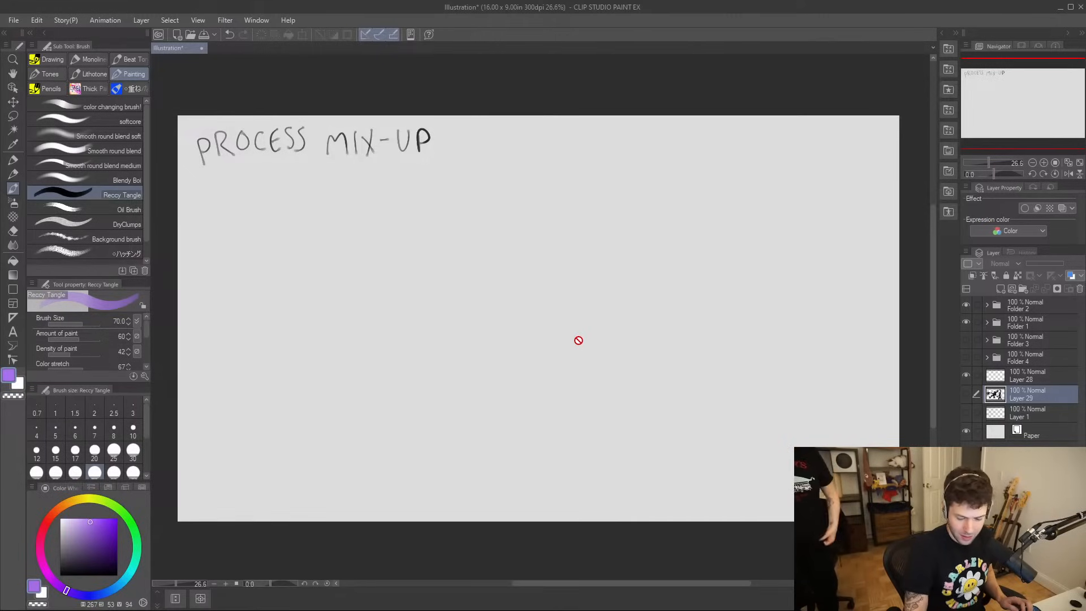
left_click(999, 289)
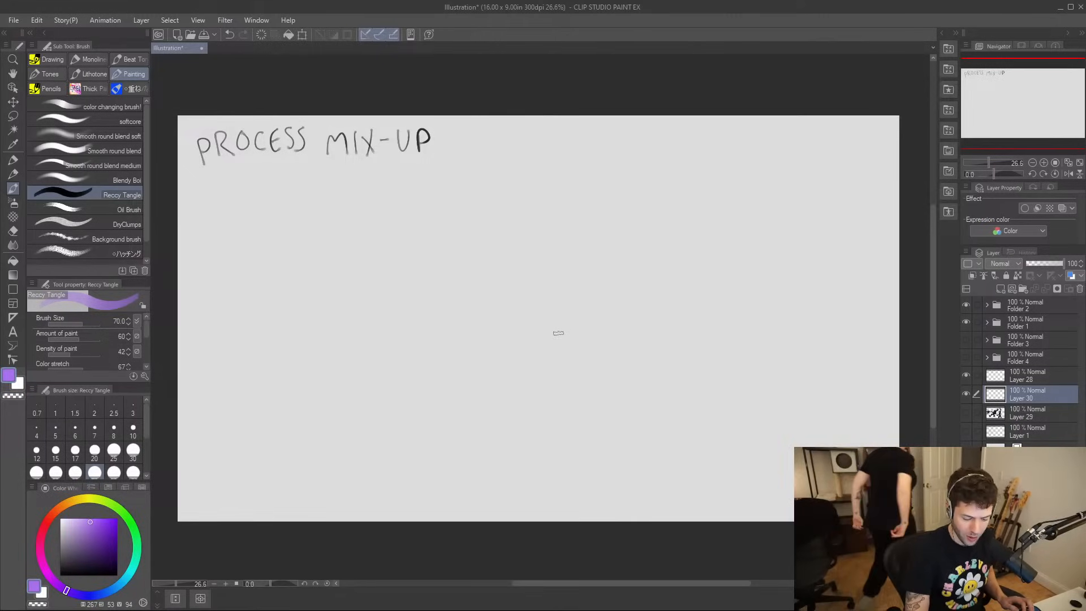
mouse_move(560, 379)
left_mouse_down()
mouse_move(514, 293)
mouse_move(537, 255)
mouse_move(595, 234)
mouse_move(589, 361)
mouse_move(560, 379)
mouse_move(530, 297)
mouse_move(571, 251)
mouse_move(541, 378)
mouse_move(559, 252)
mouse_move(578, 283)
mouse_move(566, 348)
mouse_move(624, 326)
mouse_move(597, 328)
mouse_move(610, 292)
left_mouse_up()
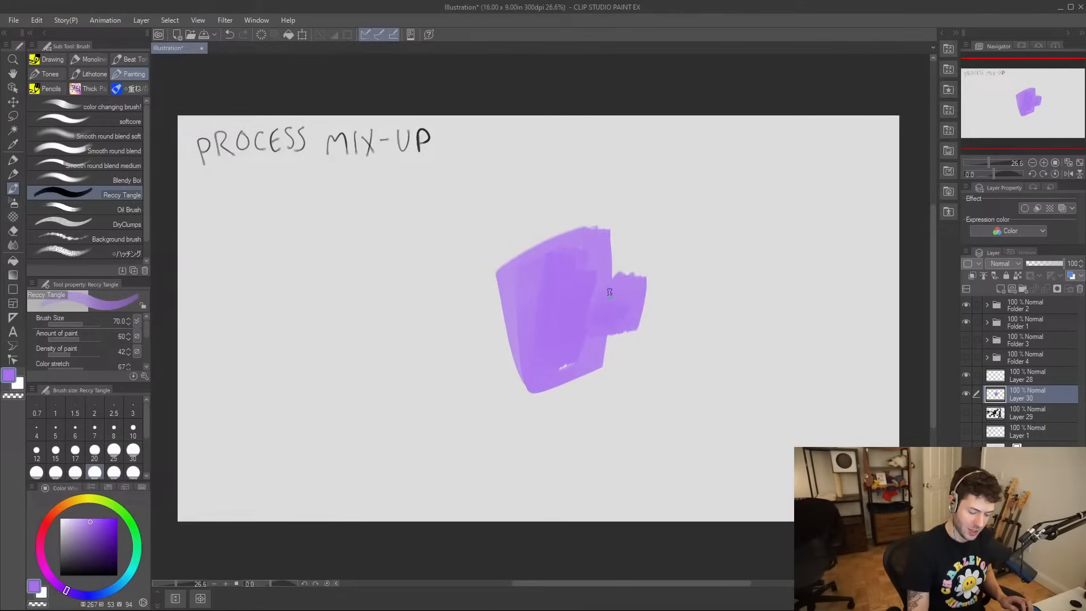
mouse_move(600, 360)
left_mouse_down()
mouse_move(588, 400)
mouse_move(591, 355)
mouse_move(606, 400)
left_mouse_up()
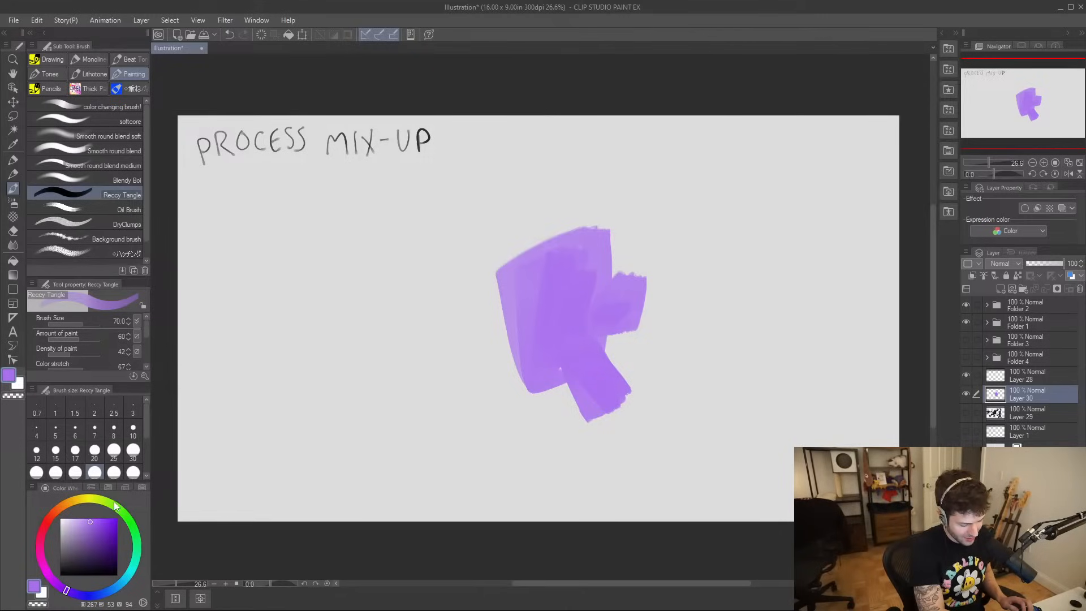
- Paint orange hair over the purple head, with a swept fringe, a tuft on top and a lock behind the neck
left_click(59, 509)
left_click_drag(95, 521, 102, 515)
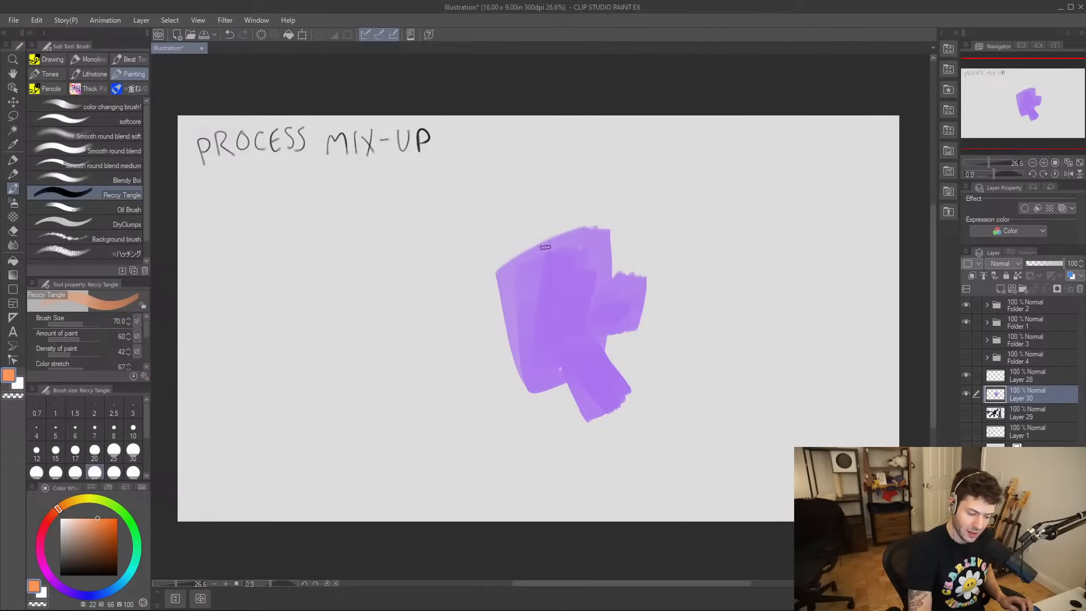
mouse_move(567, 229)
left_mouse_down()
mouse_move(472, 280)
mouse_move(481, 330)
mouse_move(589, 225)
mouse_move(523, 249)
left_mouse_up()
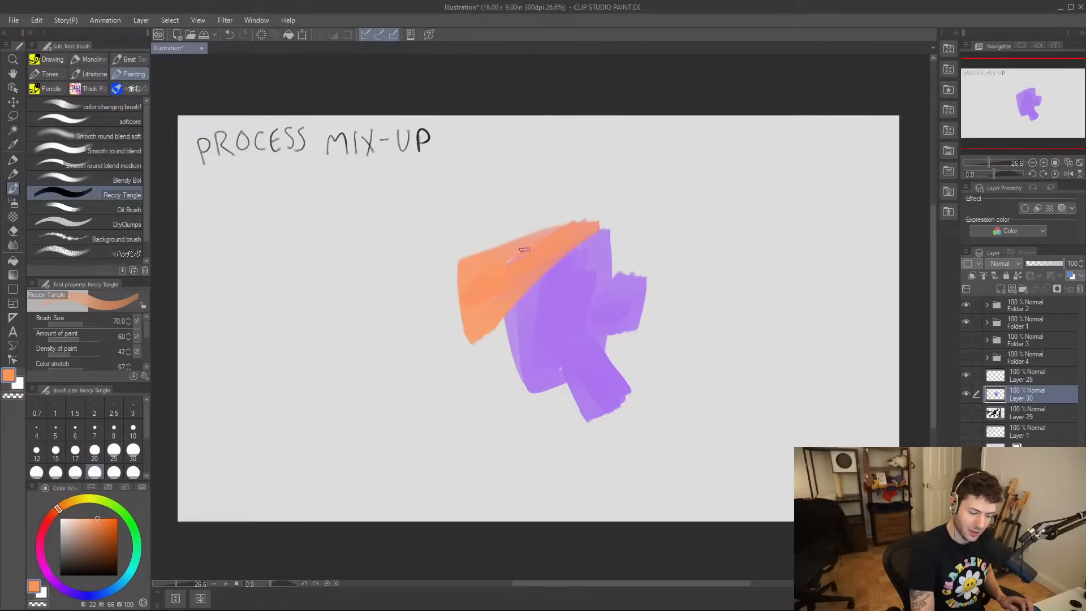
mouse_move(571, 224)
left_mouse_down()
mouse_move(536, 186)
mouse_move(568, 175)
mouse_move(586, 213)
mouse_move(647, 242)
mouse_move(598, 229)
mouse_move(600, 299)
mouse_move(615, 242)
mouse_move(640, 236)
mouse_move(650, 266)
left_mouse_up()
mouse_move(611, 335)
left_mouse_down()
mouse_move(683, 357)
mouse_move(600, 353)
mouse_move(614, 345)
left_mouse_up()
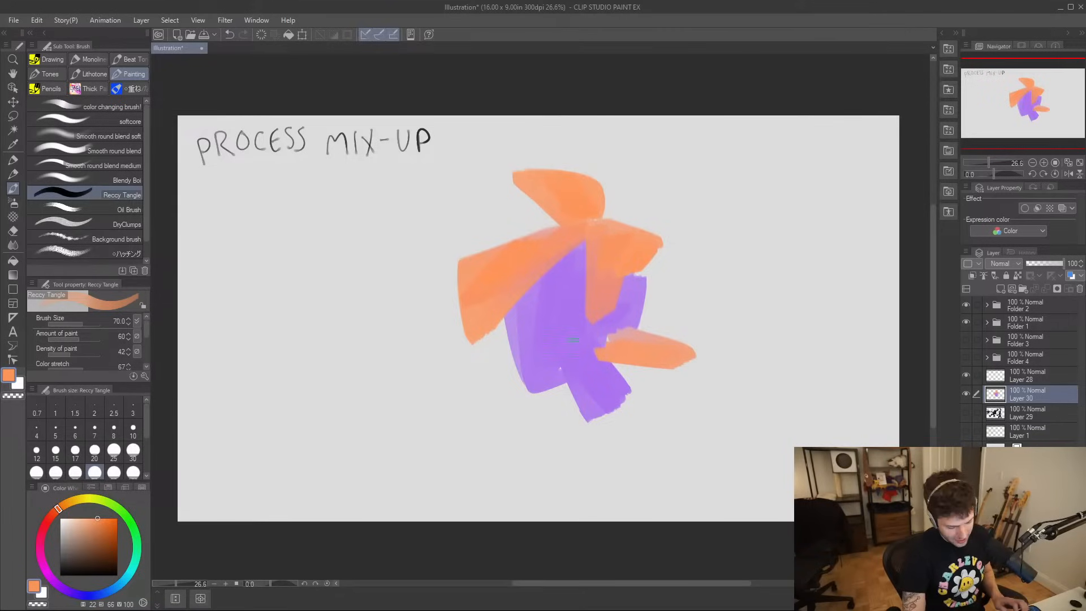
- Sample the purple and repaint the face, ear and neck edges where they meet the orange hair
left_click(602, 329, "alt")
left_click_drag(584, 248, 595, 320)
key("ctrl+z")
left_click_drag(583, 250, 591, 319)
mouse_move(625, 285)
left_mouse_down()
mouse_move(607, 319)
mouse_move(619, 318)
mouse_move(612, 332)
mouse_move(591, 337)
left_mouse_up()
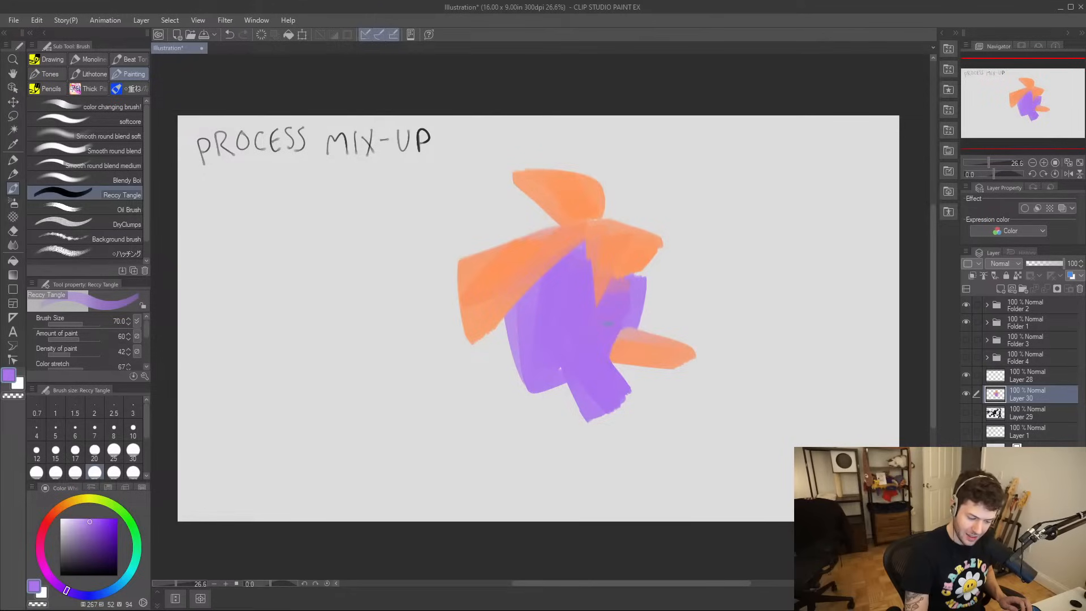
mouse_move(564, 259)
left_mouse_down()
mouse_move(503, 328)
mouse_move(550, 270)
left_mouse_up()
key("ctrl+z")
left_click_drag(523, 329, 533, 355)
- Sample the orange and extend the fringe with a wider front lock and a thin strand above it
left_click(506, 271, "alt")
left_click_drag(559, 231, 536, 225)
left_click(522, 259, "alt")
key("b")
key("b")
key("b")
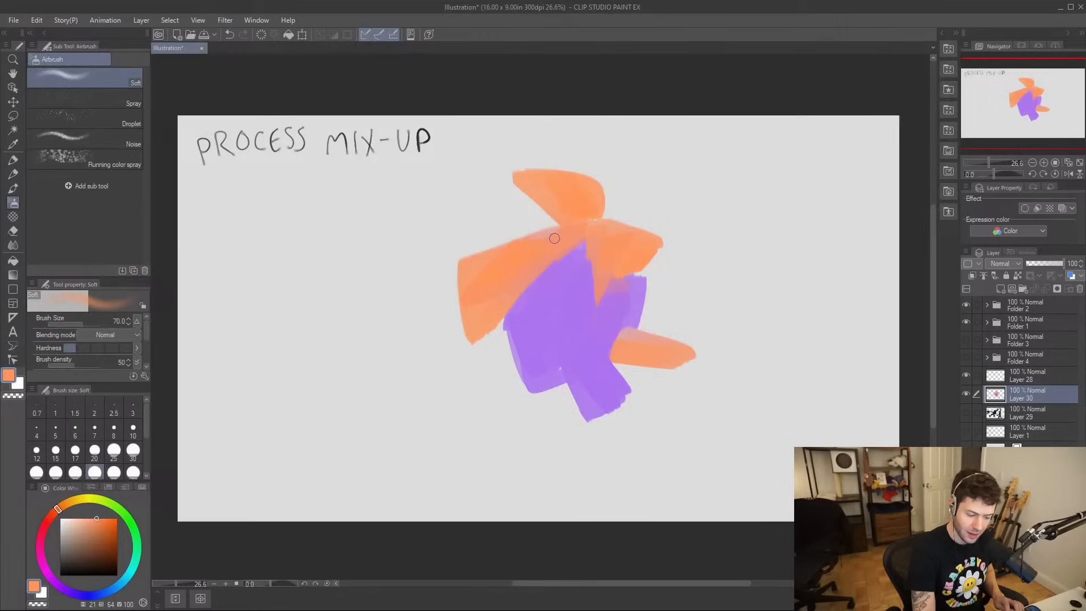
left_click_drag(564, 233, 476, 227)
key("ctrl+z")
mouse_move(558, 225)
left_mouse_down()
mouse_move(487, 221)
mouse_move(568, 225)
mouse_move(455, 261)
mouse_move(483, 301)
mouse_move(470, 365)
mouse_move(501, 322)
left_mouse_up()
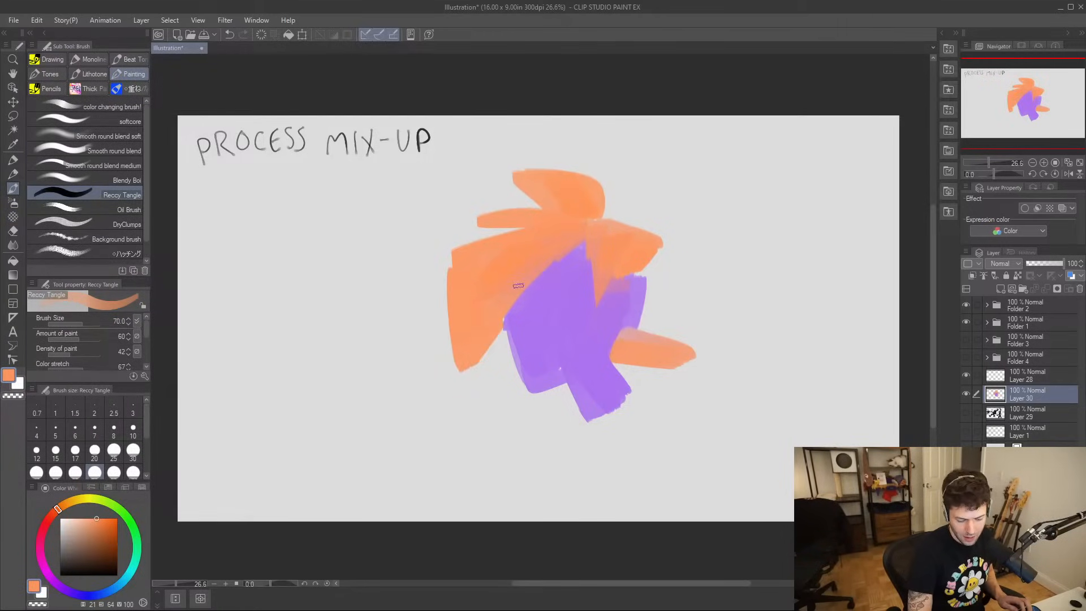
- Trim the outer edge of the orange front lock with the hard eraser
key("e")
left_click_drag(448, 265, 464, 430)
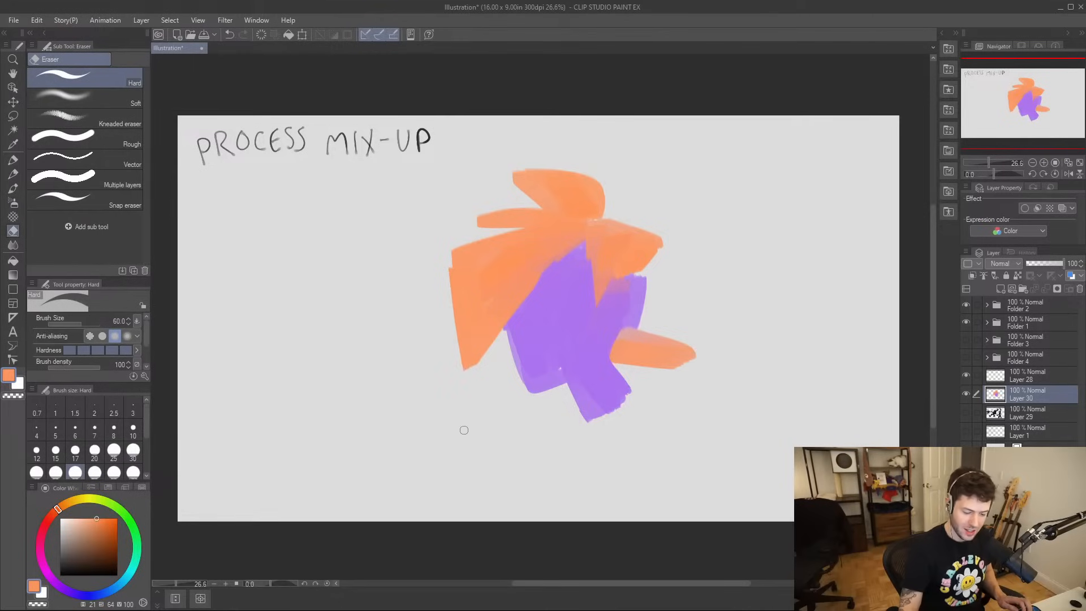
key("b")
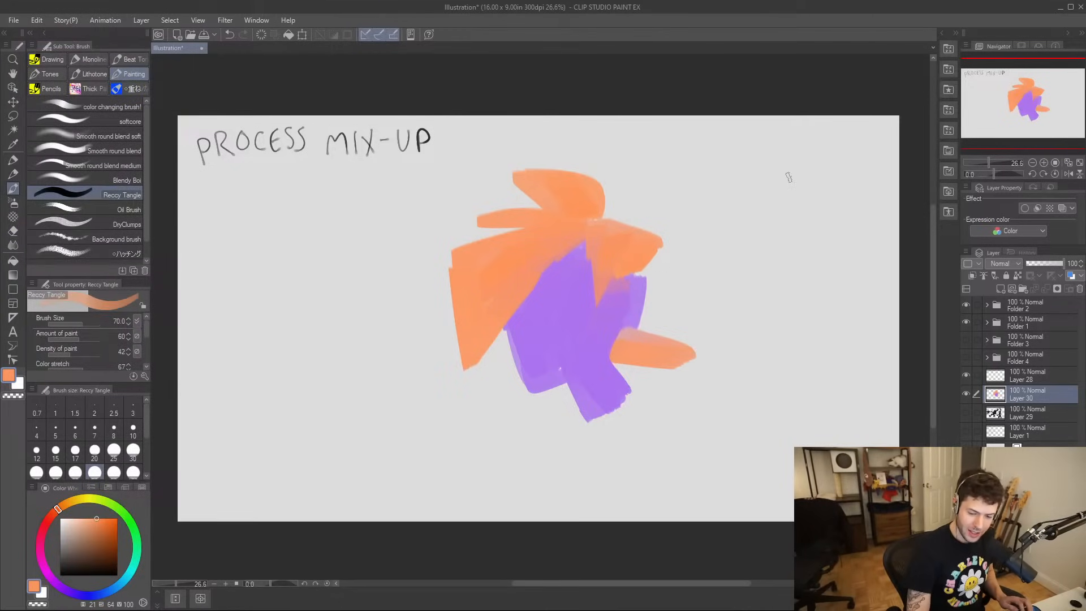
- Block in a green shirt with sloping shoulders beneath the purple neck, undoing the first stroke at the neck
mouse_move(129, 519)
left_mouse_down()
mouse_move(148, 572)
mouse_move(132, 544)
mouse_move(95, 527)
left_mouse_up()
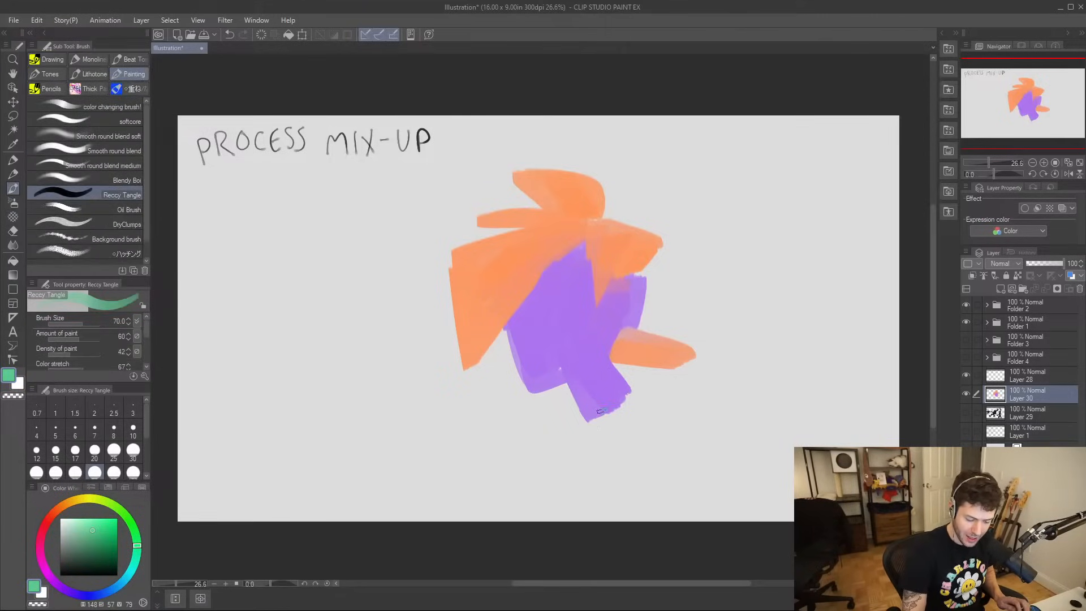
mouse_move(586, 427)
left_mouse_down()
mouse_move(630, 389)
mouse_move(613, 407)
left_mouse_up()
key("ctrl+z")
key("ctrl+z")
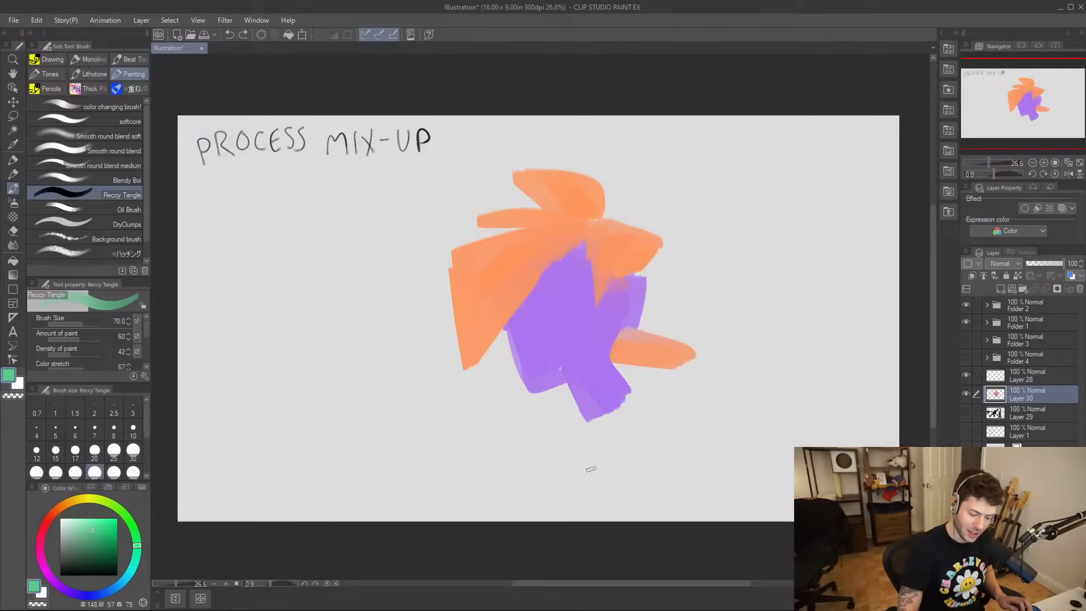
mouse_move(568, 498)
left_mouse_down()
mouse_move(632, 391)
mouse_move(662, 412)
mouse_move(672, 517)
mouse_move(642, 421)
mouse_move(577, 512)
mouse_move(607, 466)
mouse_move(619, 529)
mouse_move(653, 508)
left_mouse_up()
mouse_move(567, 426)
left_mouse_down()
mouse_move(521, 515)
mouse_move(553, 494)
mouse_move(541, 512)
mouse_move(592, 457)
left_mouse_up()
- Sample the purple and paint both upper arms emerging from the green shirt at the canvas's lower edge
left_click(599, 375, "alt")
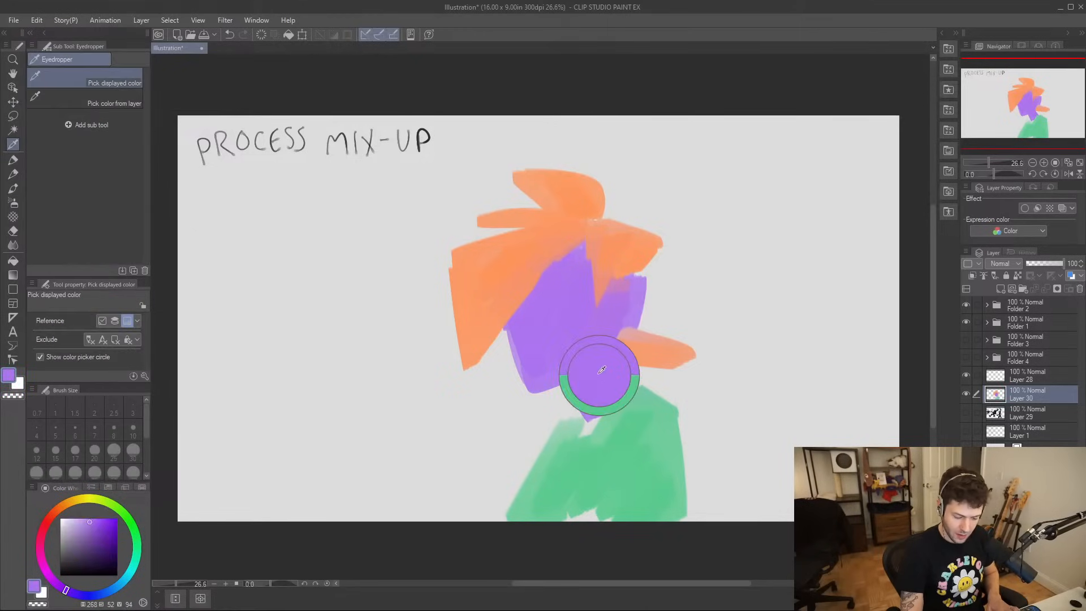
mouse_move(637, 512)
left_mouse_down()
mouse_move(650, 498)
mouse_move(675, 506)
mouse_move(667, 510)
left_mouse_up()
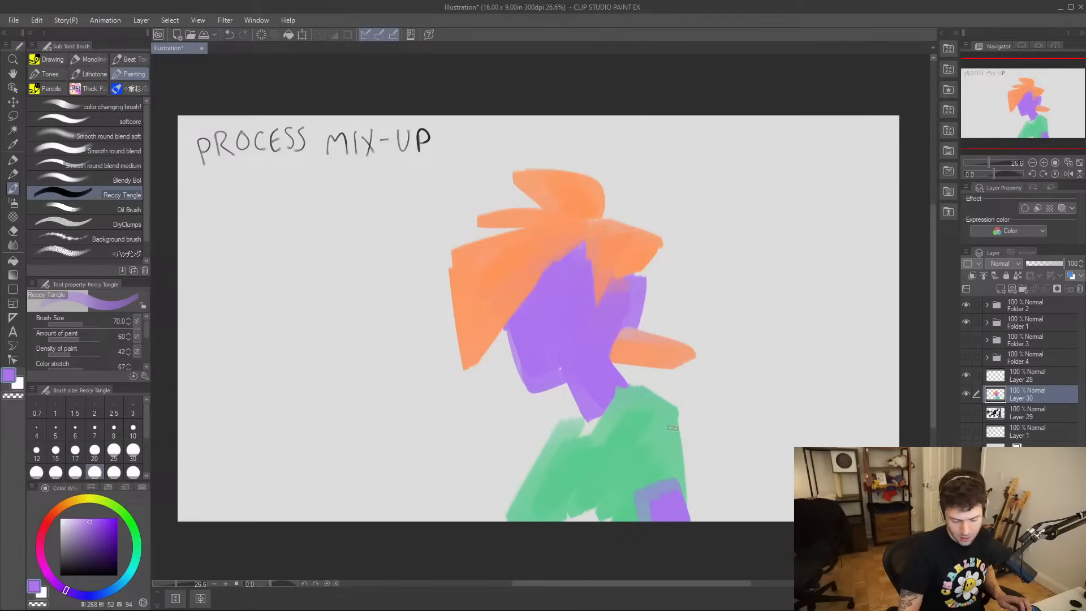
mouse_move(512, 503)
left_mouse_down()
mouse_move(501, 510)
mouse_move(518, 526)
left_mouse_up()
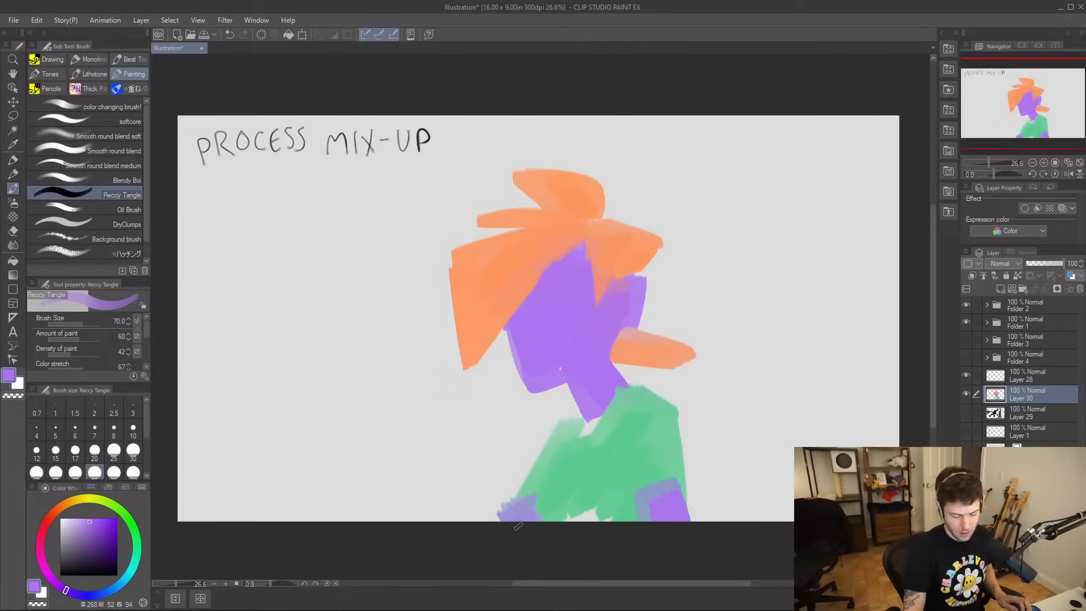
- Fill the gaps in the shirt and collar with the sampled green, and erase the outer edge of the front arm
left_click(618, 463, "alt")
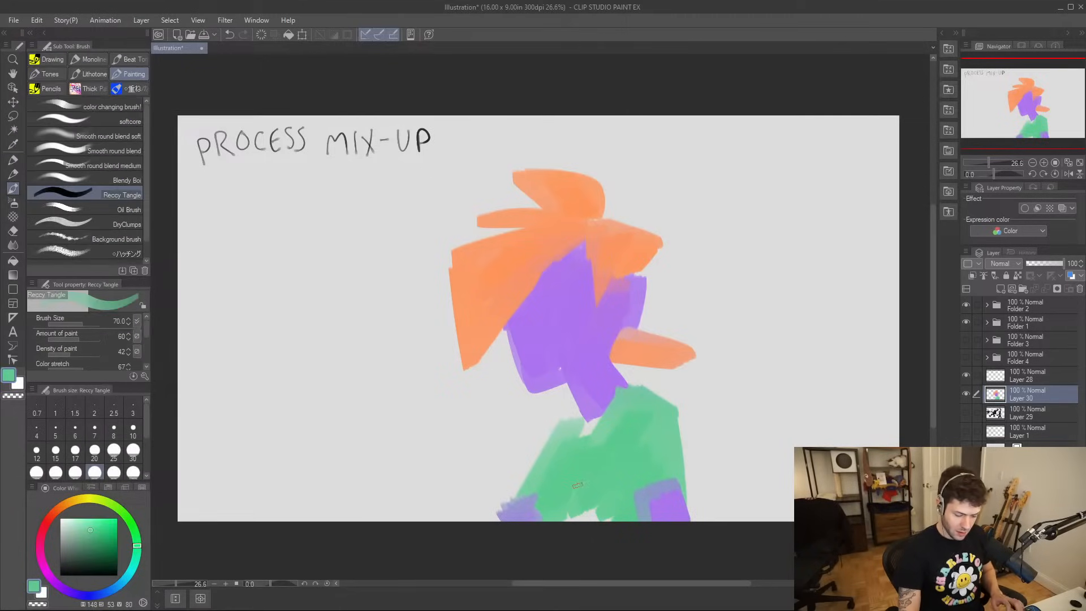
left_click_drag(582, 477, 599, 485)
left_click_drag(609, 431, 594, 421)
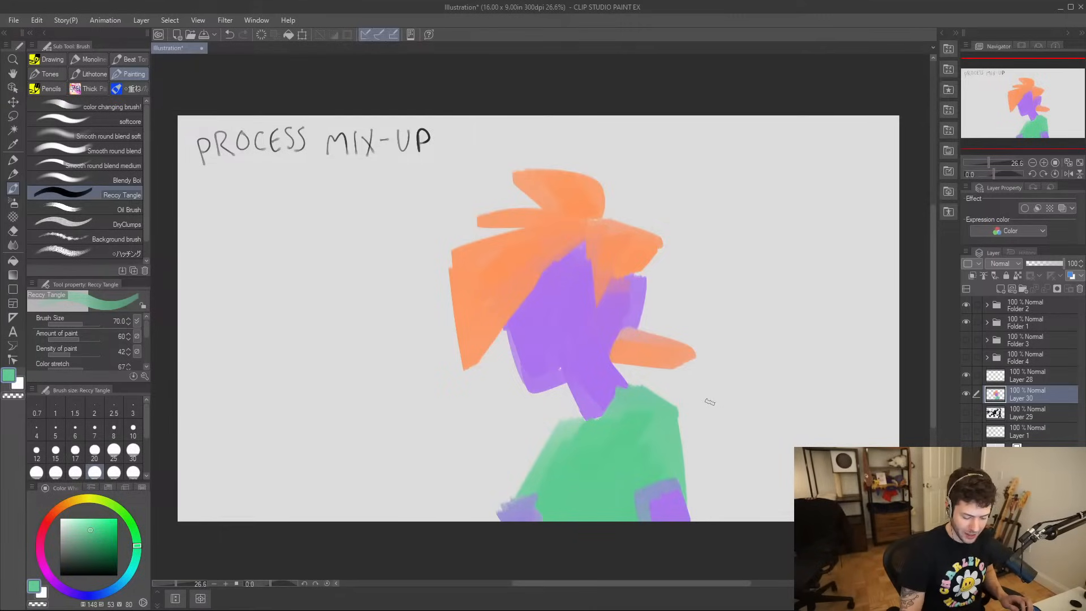
key("e")
mouse_move(511, 503)
left_mouse_down()
mouse_move(498, 518)
mouse_move(510, 505)
left_mouse_up()
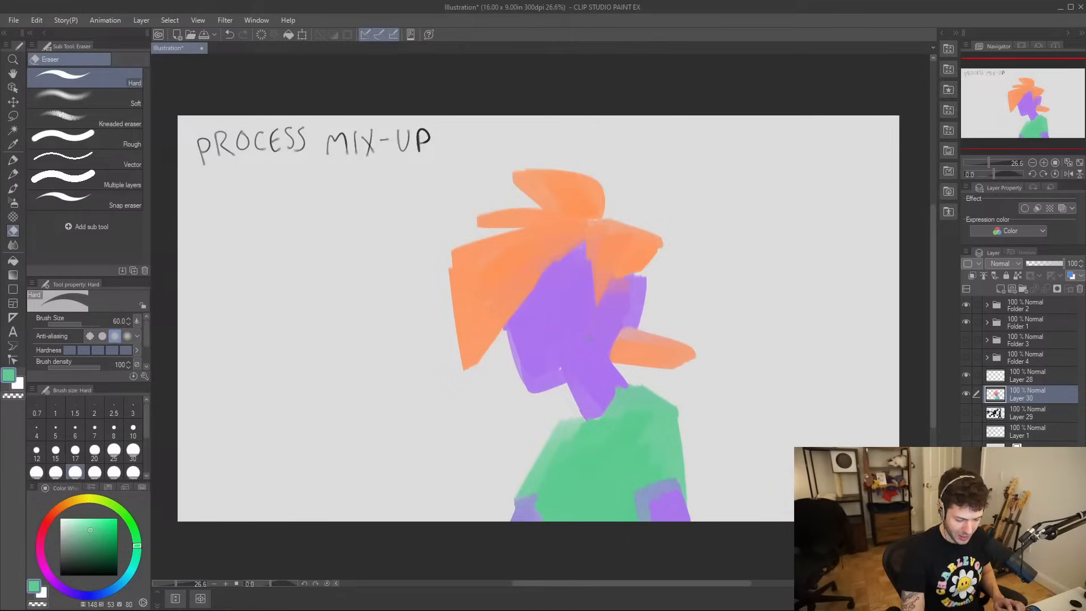
- Choose a darker purple and paint a slanted eye-socket shadow across the face
key("i")
left_click(555, 341)
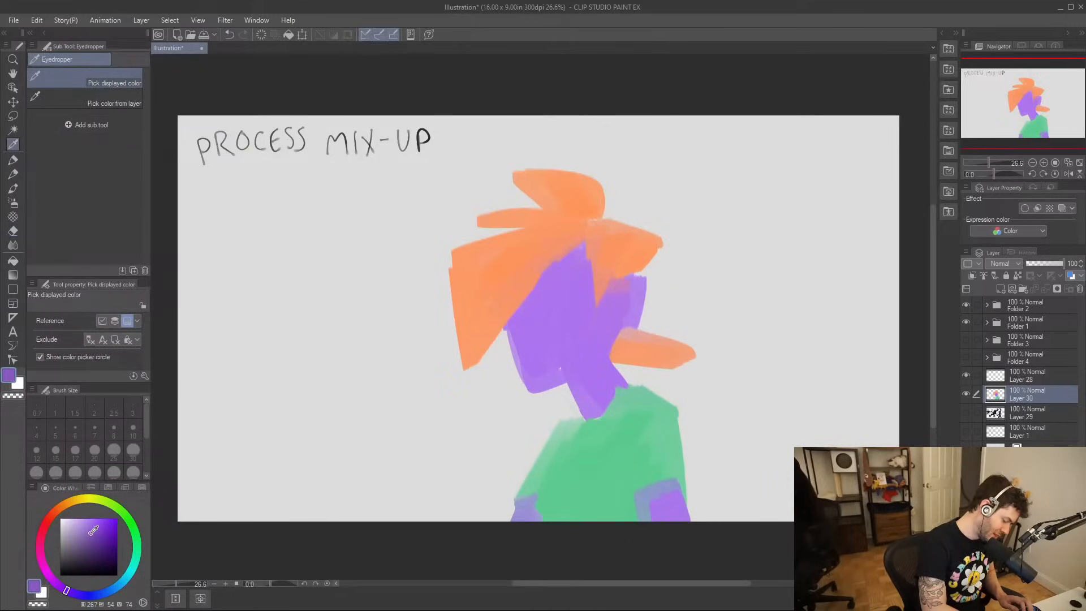
key("b")
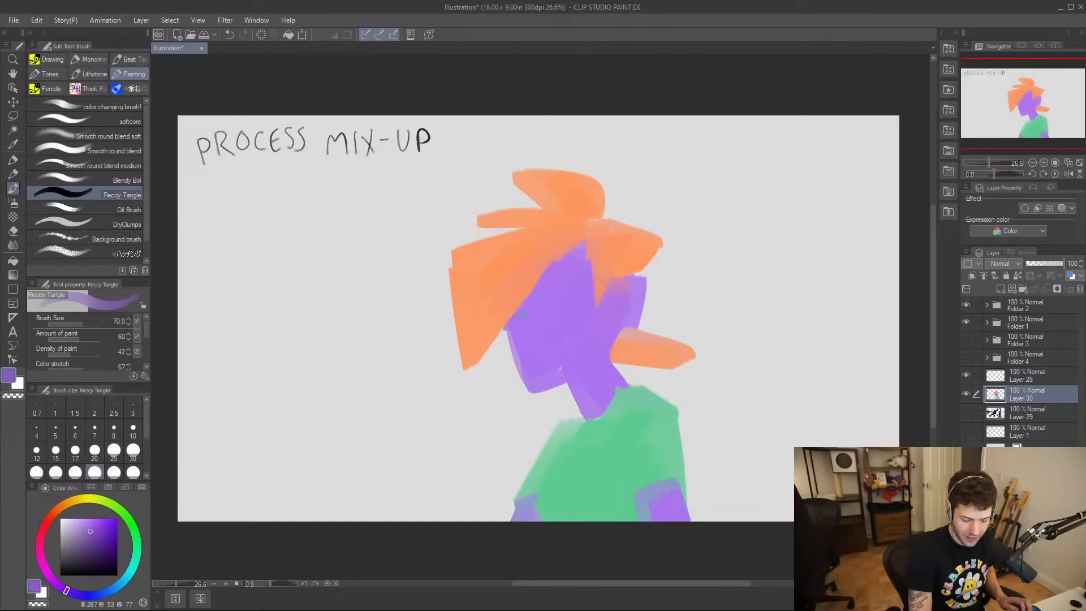
left_click_drag(547, 312, 597, 292)
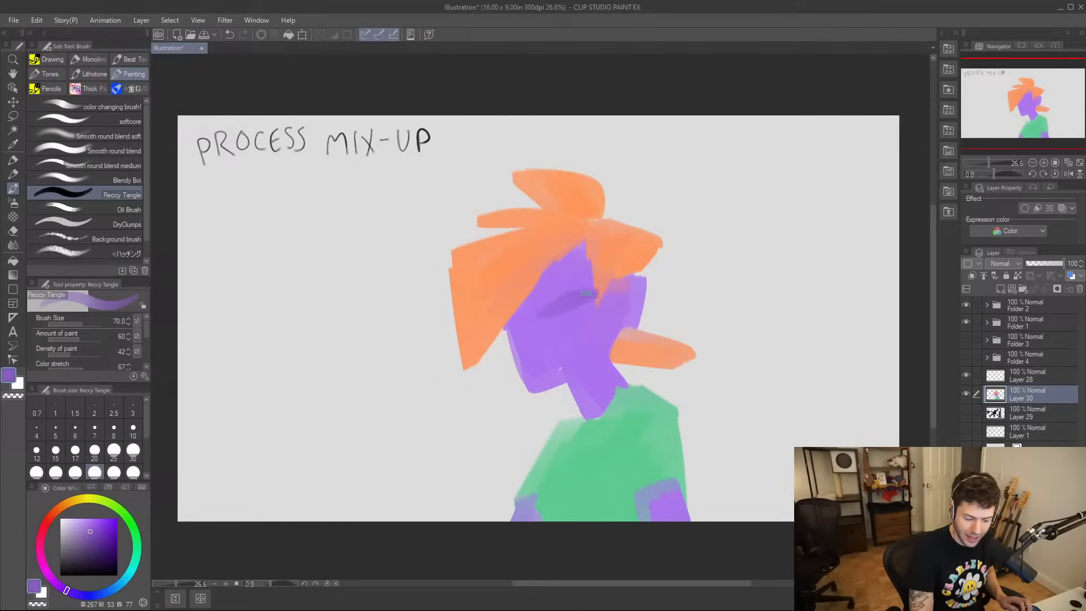
left_click_drag(545, 318, 591, 303)
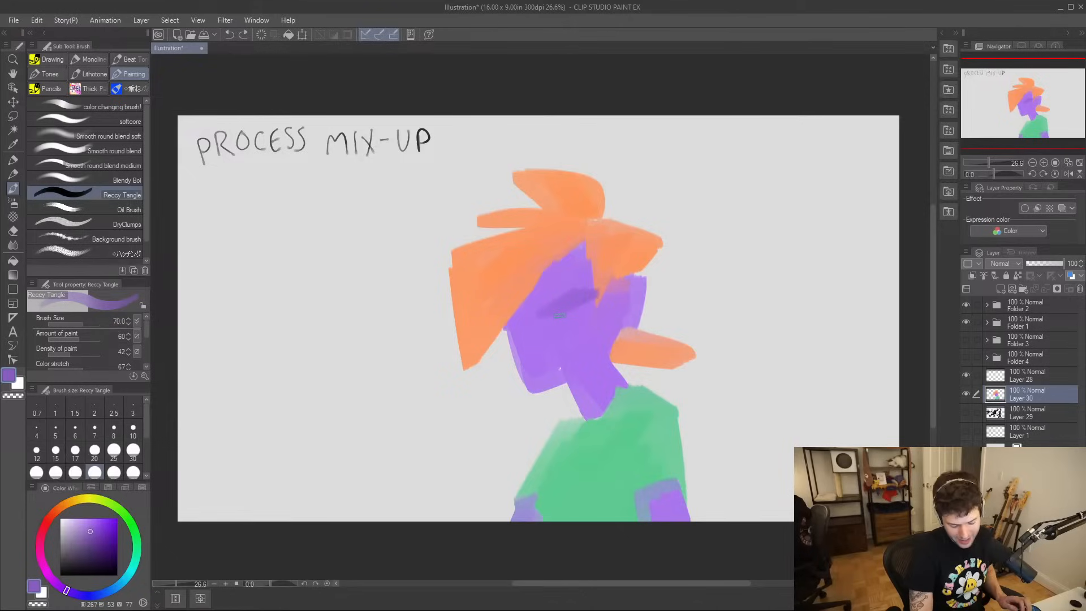
- Reduce the brush size to 40 and shade the far eye socket, the front of the face, the jaw and the neck
left_click(36, 472)
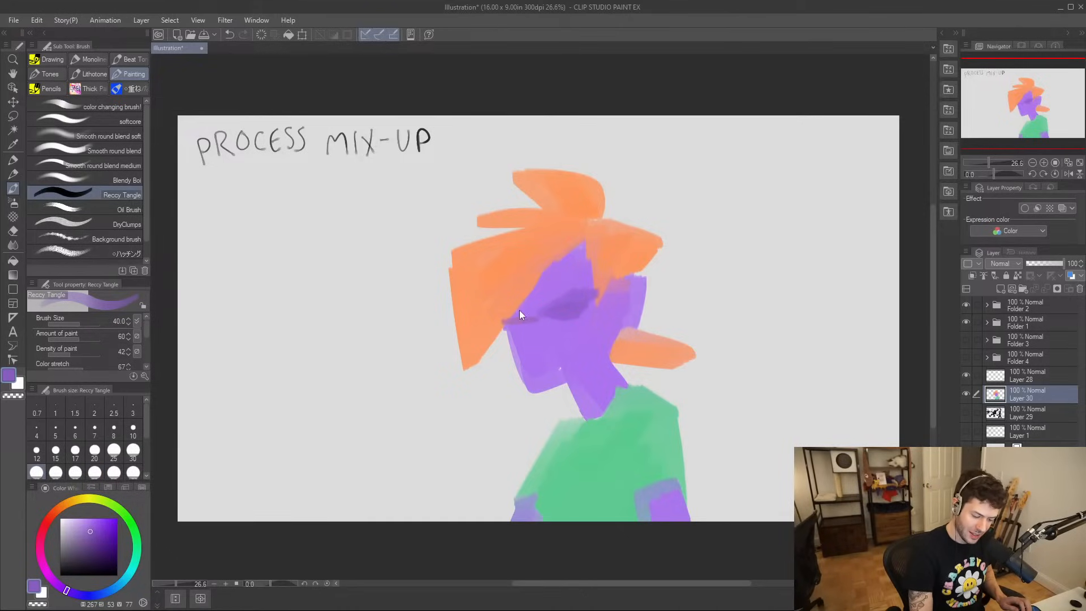
mouse_move(523, 320)
left_mouse_down()
mouse_move(510, 349)
mouse_move(510, 323)
mouse_move(532, 328)
mouse_move(515, 361)
mouse_move(509, 322)
left_mouse_up()
mouse_move(527, 360)
left_mouse_down()
mouse_move(554, 354)
mouse_move(539, 391)
left_mouse_up()
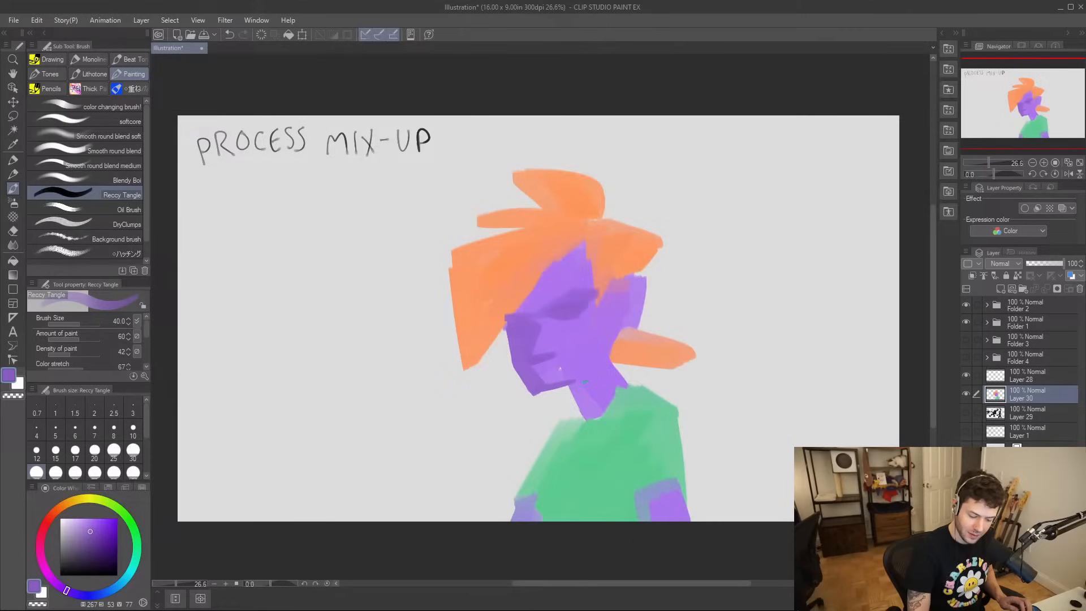
mouse_move(601, 367)
left_mouse_down()
mouse_move(583, 402)
mouse_move(591, 383)
mouse_move(594, 396)
left_mouse_up()
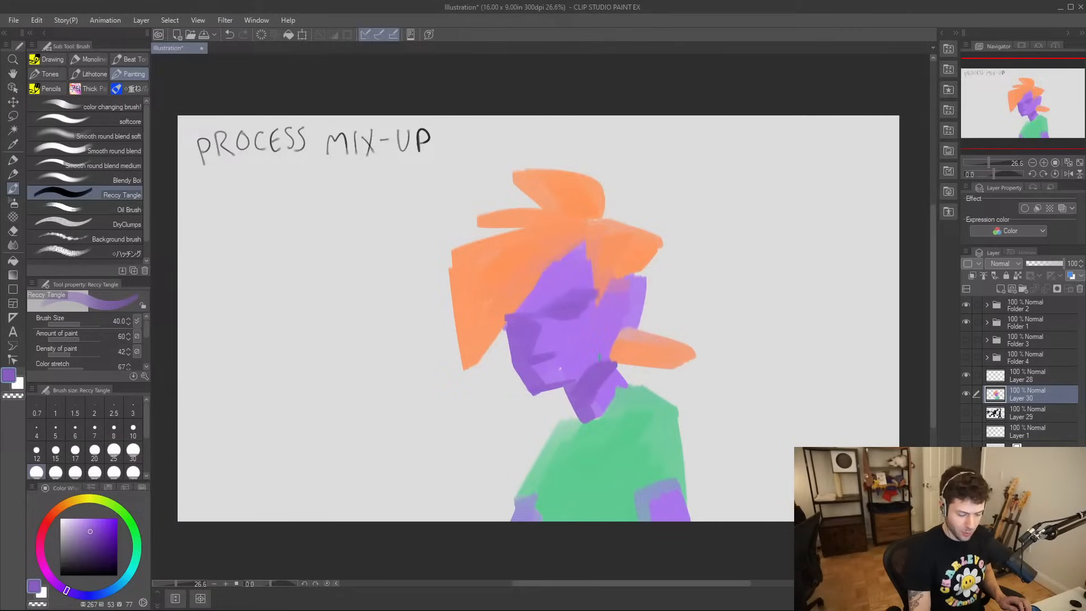
- Shade the inside of the ear with the darker purple and extend the chin downward
mouse_move(626, 315)
left_mouse_down()
mouse_move(620, 300)
mouse_move(623, 321)
left_mouse_up()
key("ctrl+z")
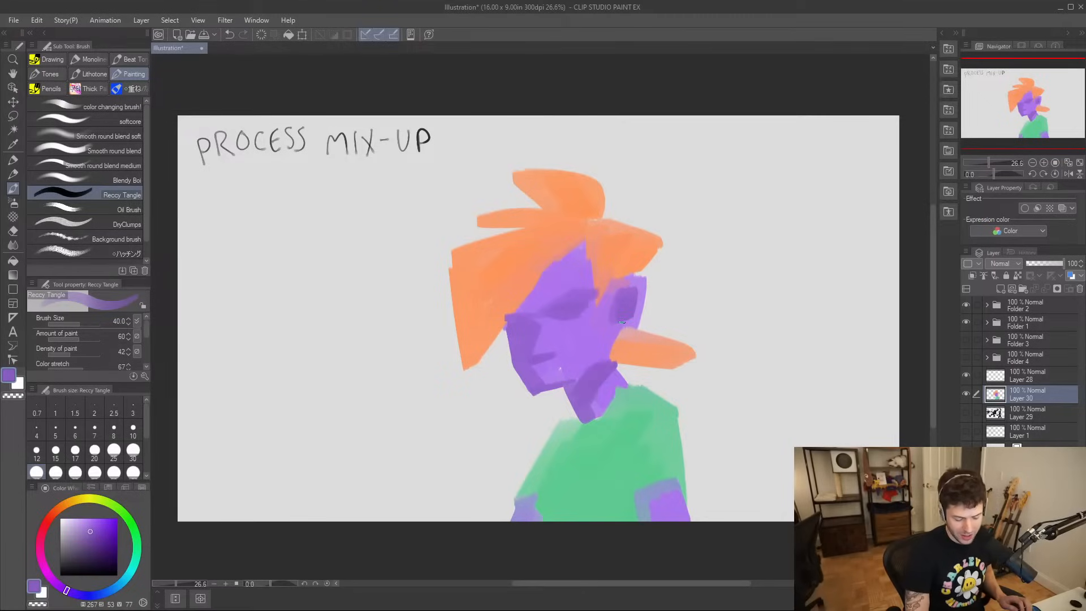
mouse_move(536, 393)
left_mouse_down()
mouse_move(550, 373)
mouse_move(537, 387)
mouse_move(564, 394)
left_mouse_up()
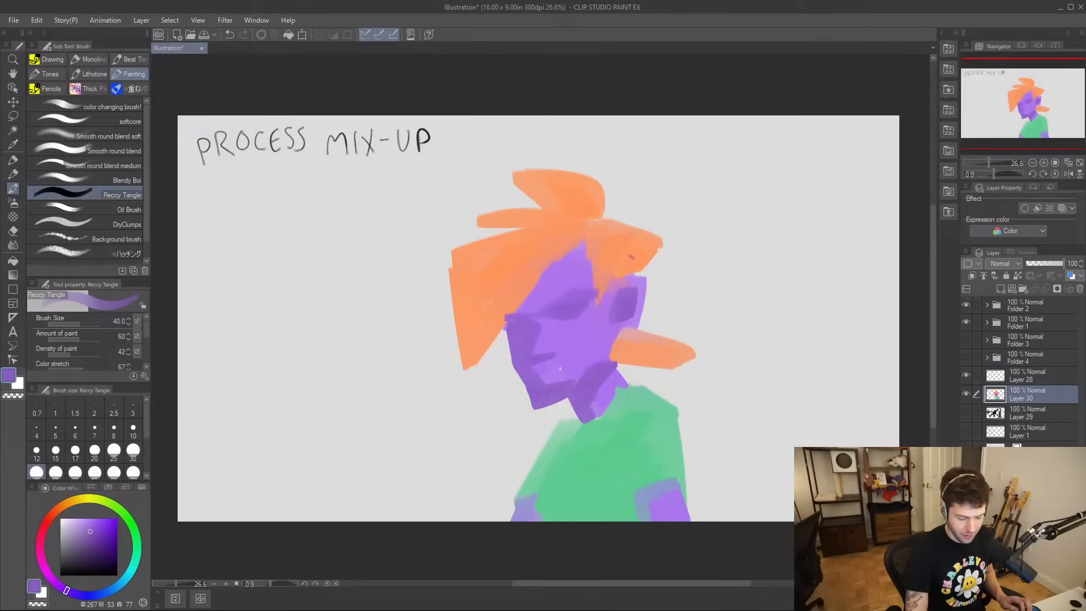
- Sample the hair orange, lengthen the front lock, add a strand over the forehead, and erase the rounded crown flatter
left_click(513, 292, "alt")
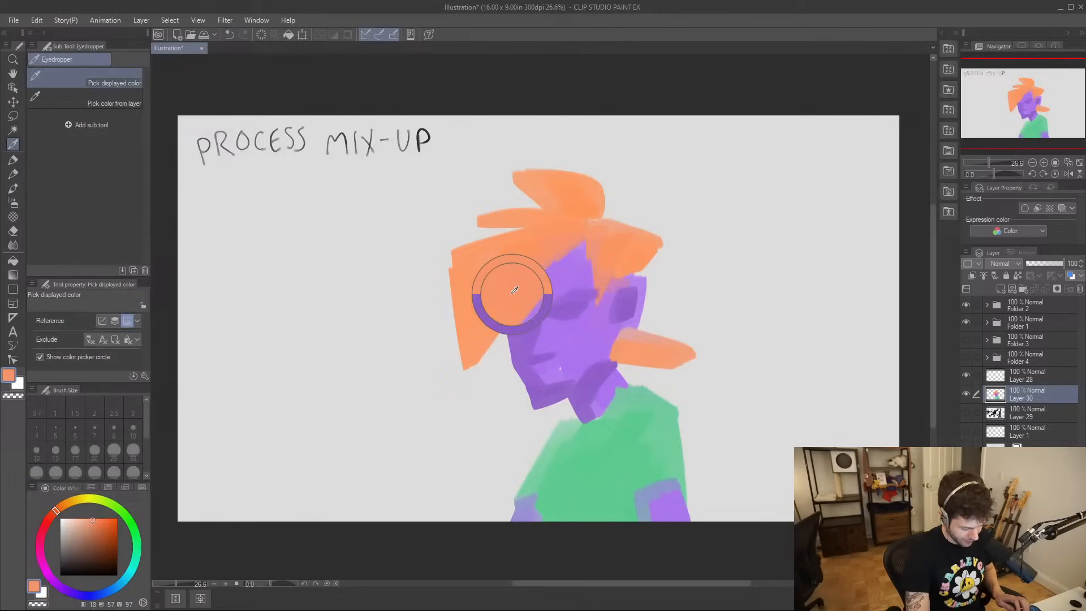
left_click_drag(507, 315, 473, 377)
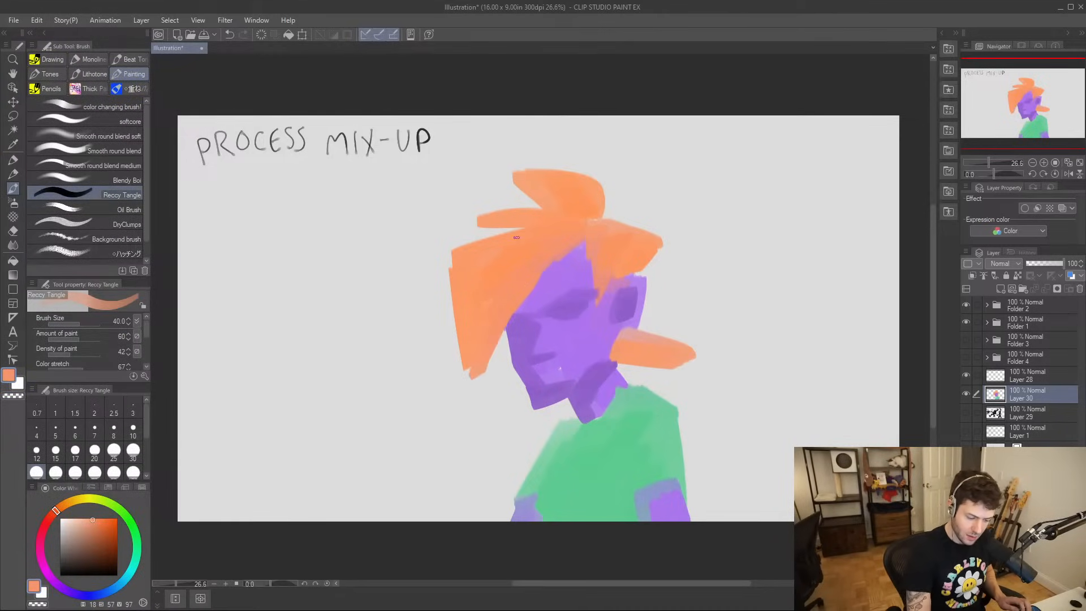
mouse_move(576, 247)
left_mouse_down()
mouse_move(543, 297)
mouse_move(585, 245)
mouse_move(565, 268)
left_mouse_up()
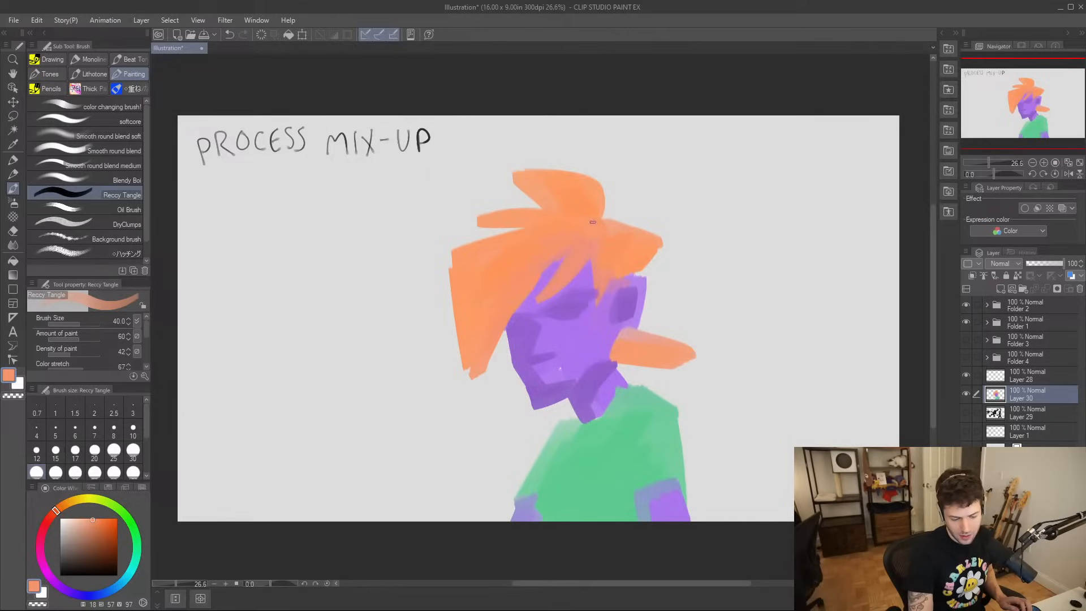
key("e")
left_click_drag(597, 180, 478, 172)
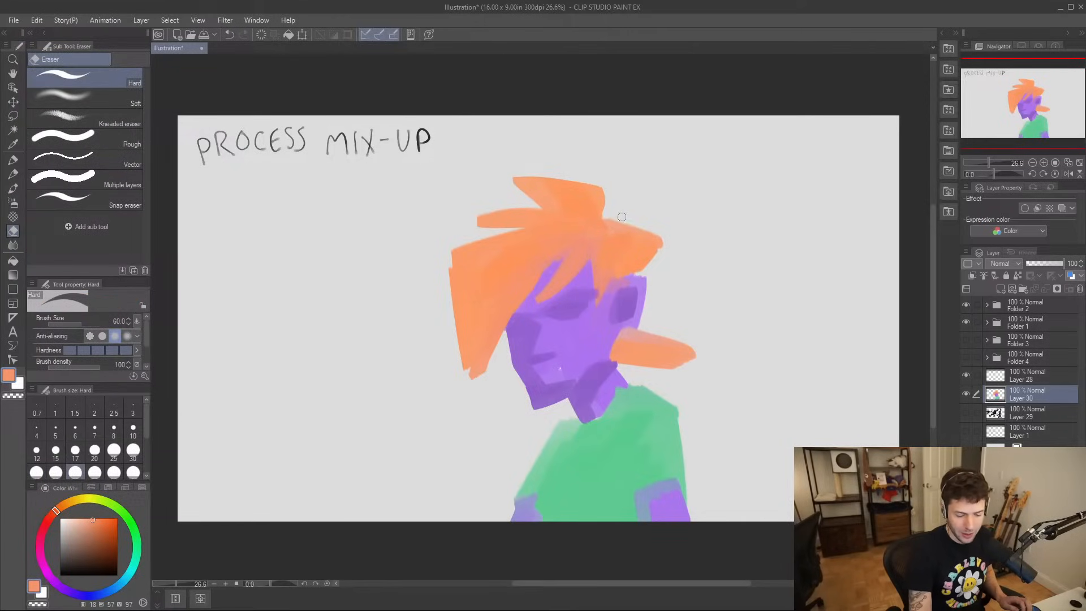
- Sample the light skin purple and repaint the ear's upper and outer edge beneath the hair
key("b")
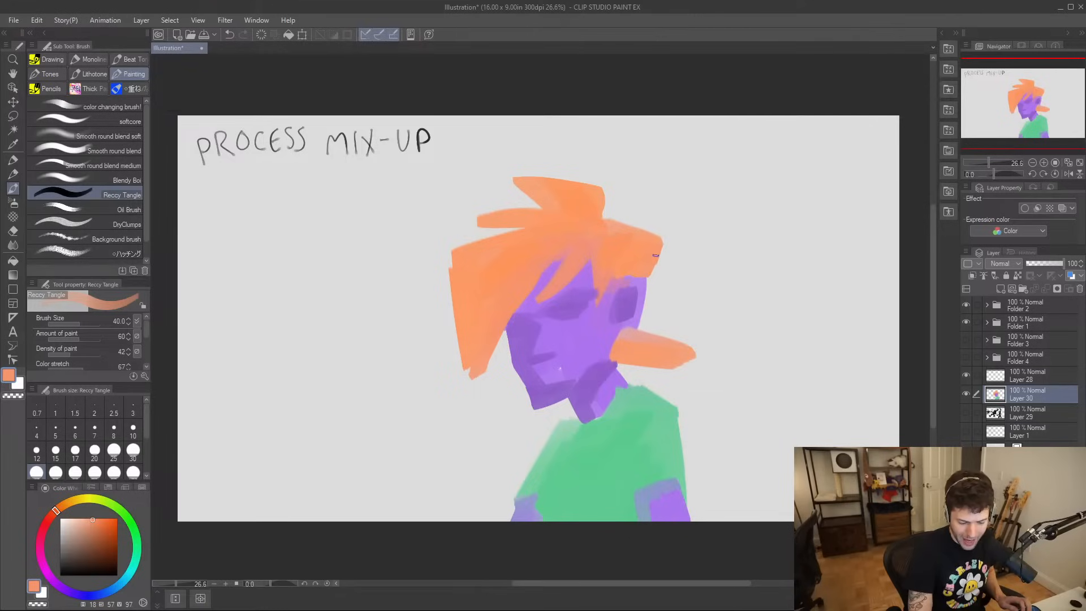
left_click(639, 284, "alt")
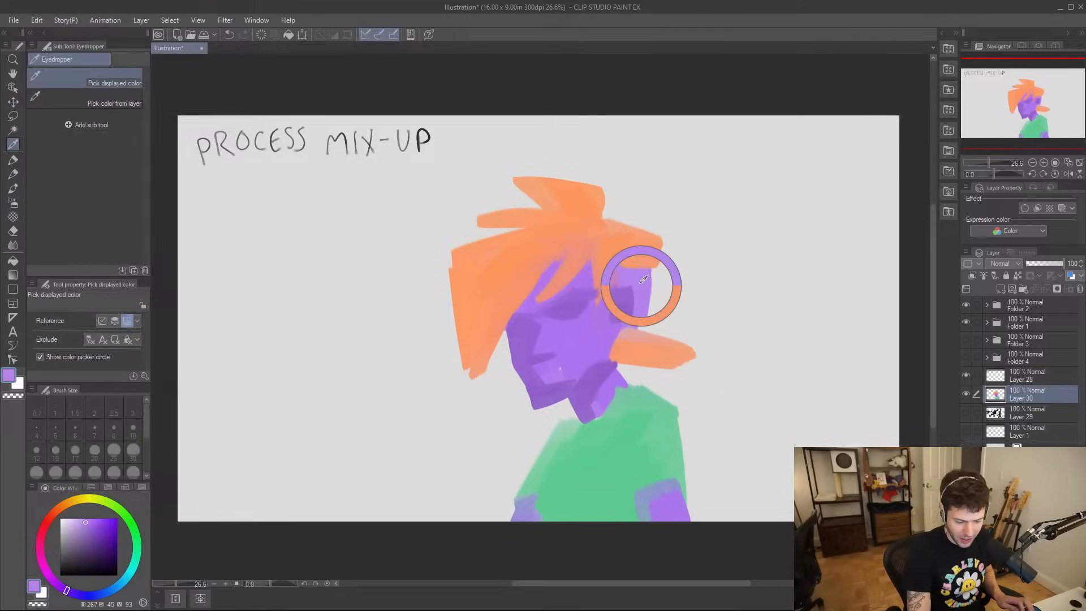
mouse_move(624, 274)
left_mouse_down()
mouse_move(644, 306)
mouse_move(637, 334)
mouse_move(632, 326)
left_mouse_up()
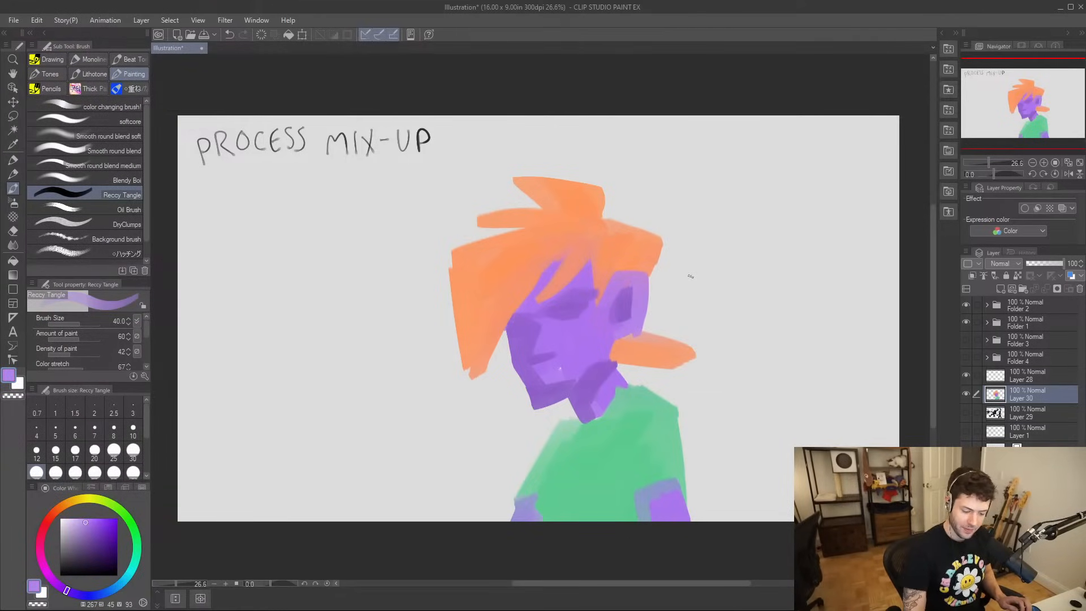
- Choose a pale purple and paint the white of the near eye inside the socket shadow
left_click(587, 328, "alt")
left_click_drag(81, 521, 76, 519)
key("b")
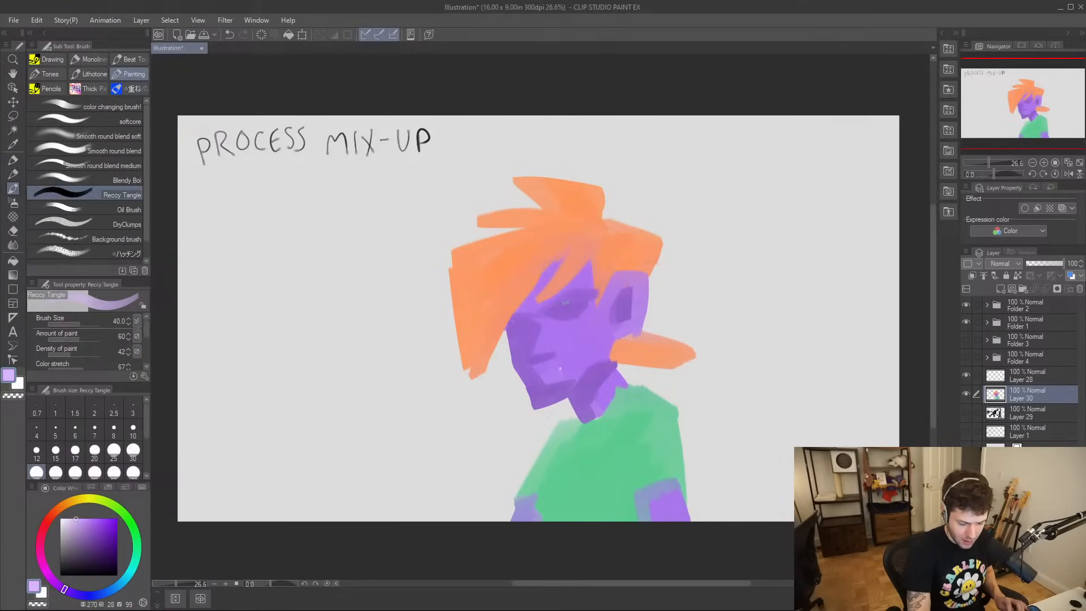
left_click_drag(559, 313, 583, 307)
key("ctrl+z")
key("ctrl+z")
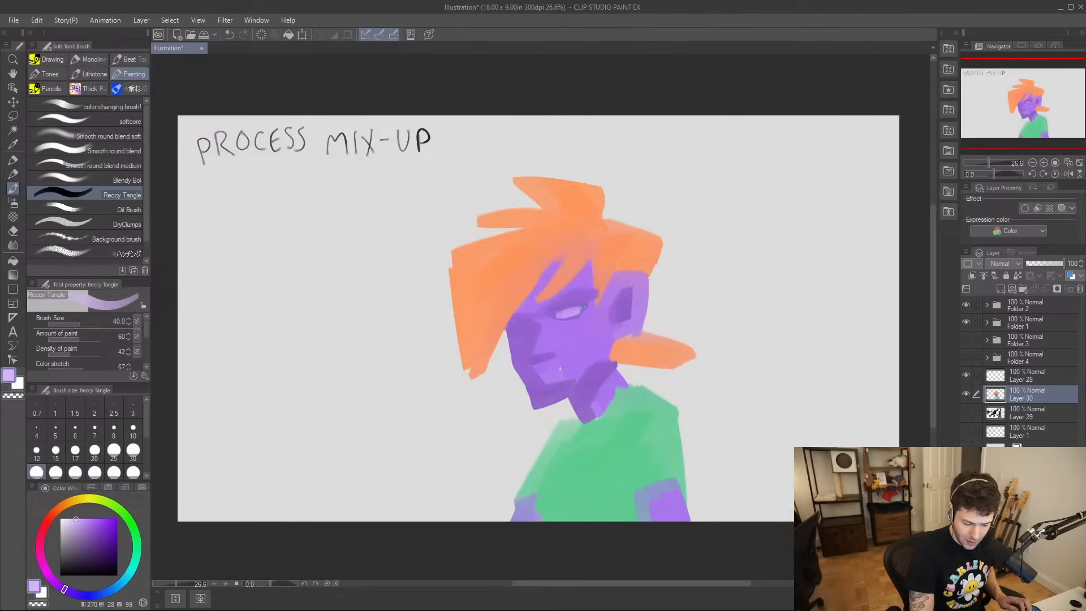
- Paint a mid-purple iris in the eye at brush size 25, and a very dark purple pupil at size 17
left_click(596, 377, "alt")
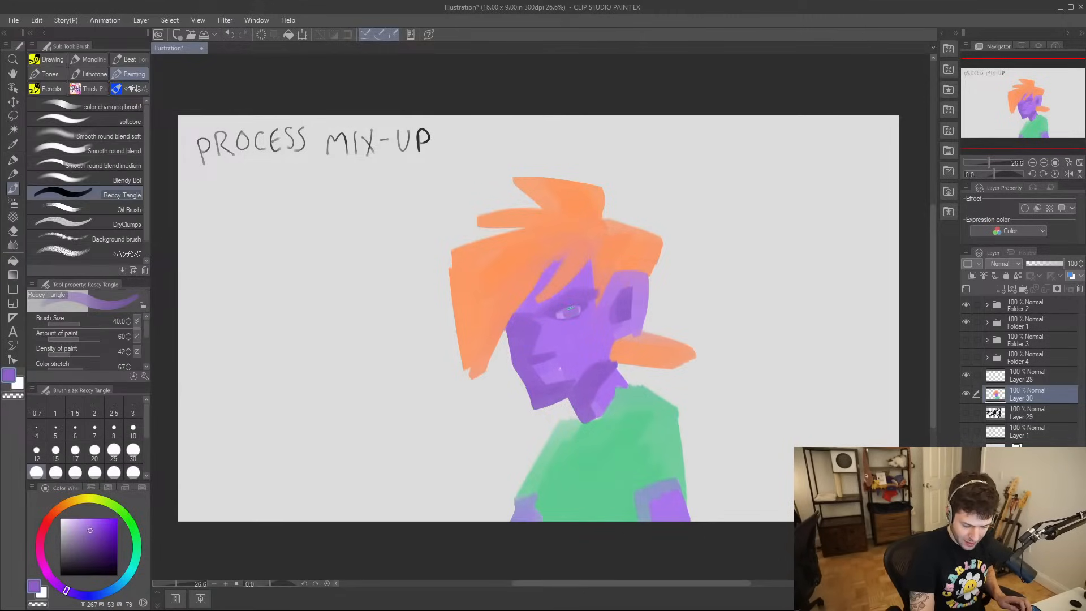
key("bracketleft")
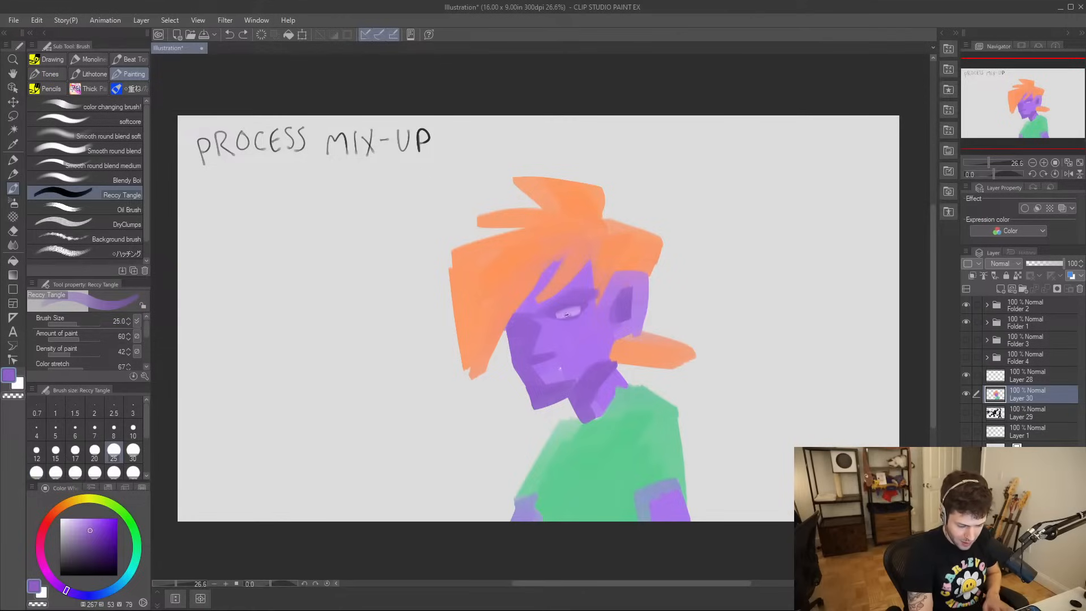
left_click_drag(563, 315, 573, 312)
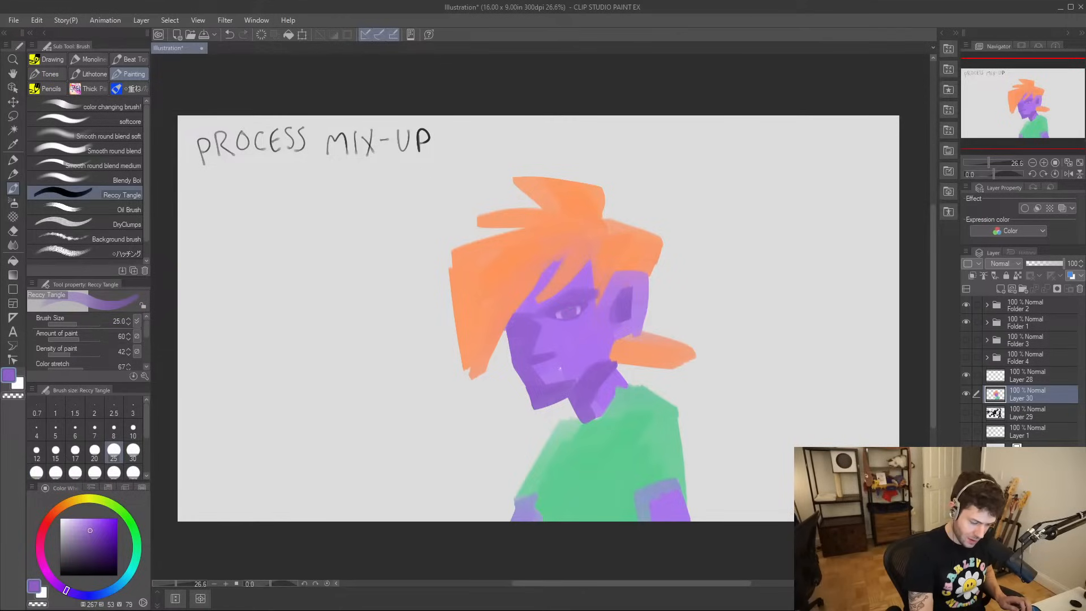
left_click(95, 559)
left_click_drag(564, 312, 569, 315)
key("ctrl+z")
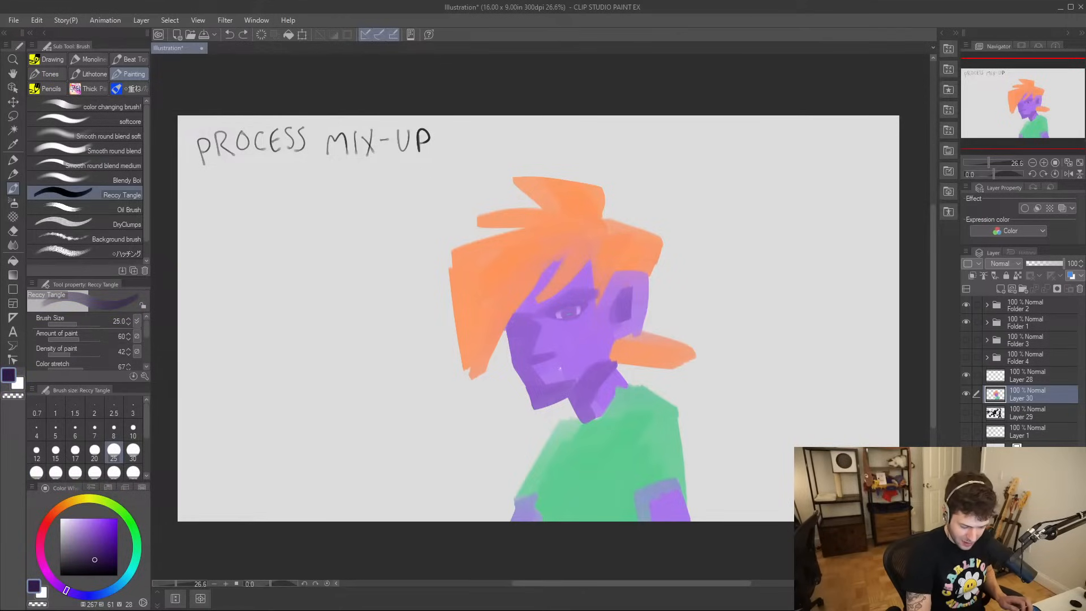
key("bracketleft")
key("bracketleft")
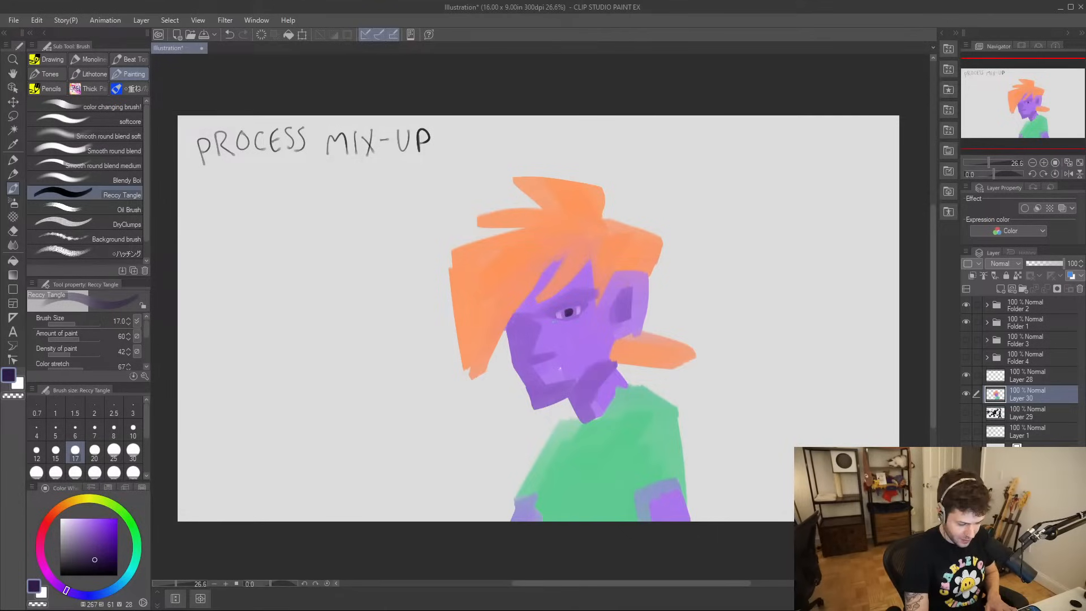
- Pick a darker purple, enlarge the brush to 50, and paint a dark line along the top of the eye
key("i")
left_click(526, 338)
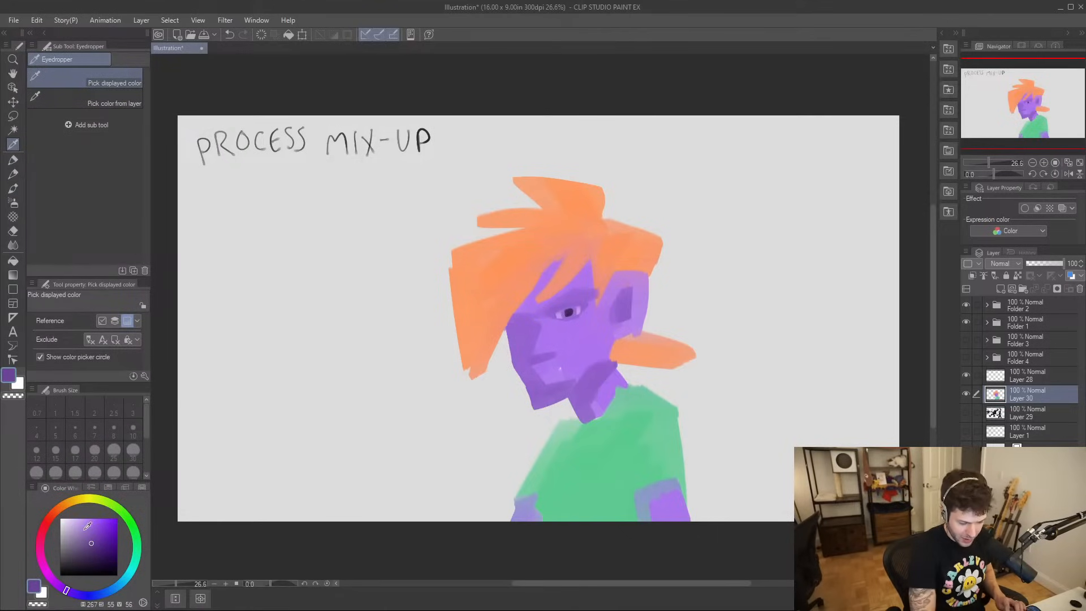
key("b")
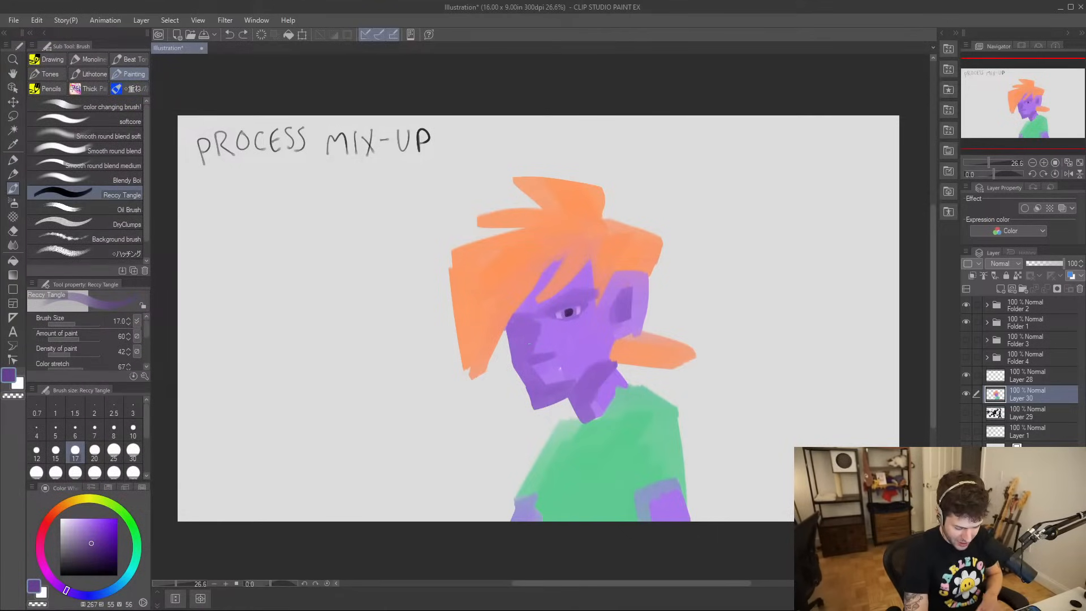
key("bracketright")
key("bracketright")
key("bracketright")
key("bracketright")
key("bracketright")
left_click_drag(548, 315, 588, 296)
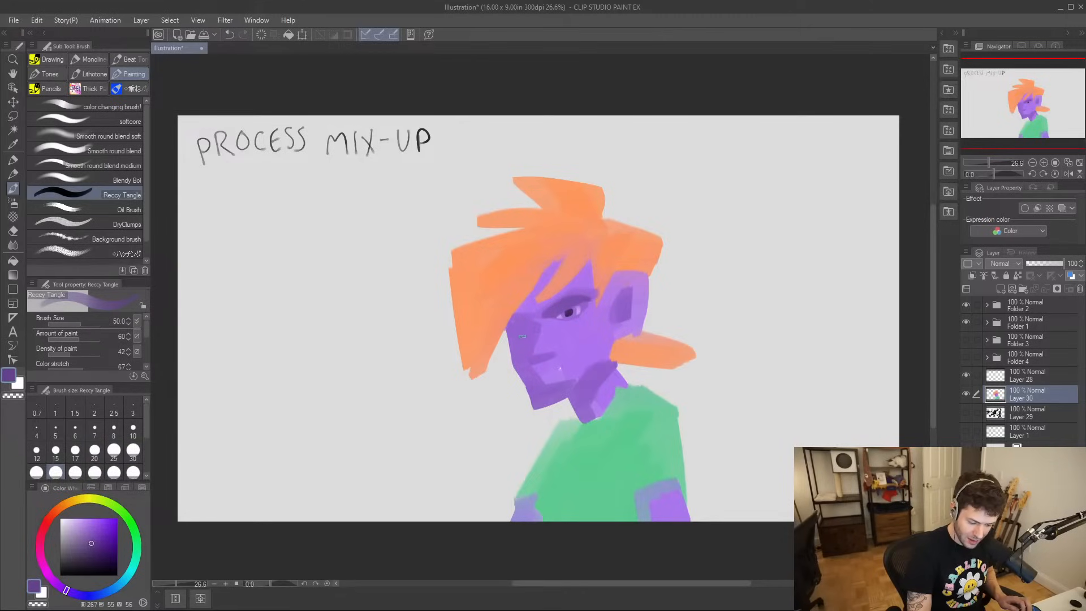
- Deepen the shadows down the front of the face, along the jaw and on the neck
mouse_move(523, 330)
left_mouse_down()
mouse_move(518, 360)
mouse_move(514, 337)
mouse_move(519, 352)
mouse_move(561, 371)
mouse_move(542, 405)
mouse_move(562, 377)
mouse_move(580, 394)
mouse_move(570, 397)
mouse_move(613, 356)
left_mouse_up()
left_click_drag(571, 408, 591, 400)
left_click_drag(582, 399, 606, 360)
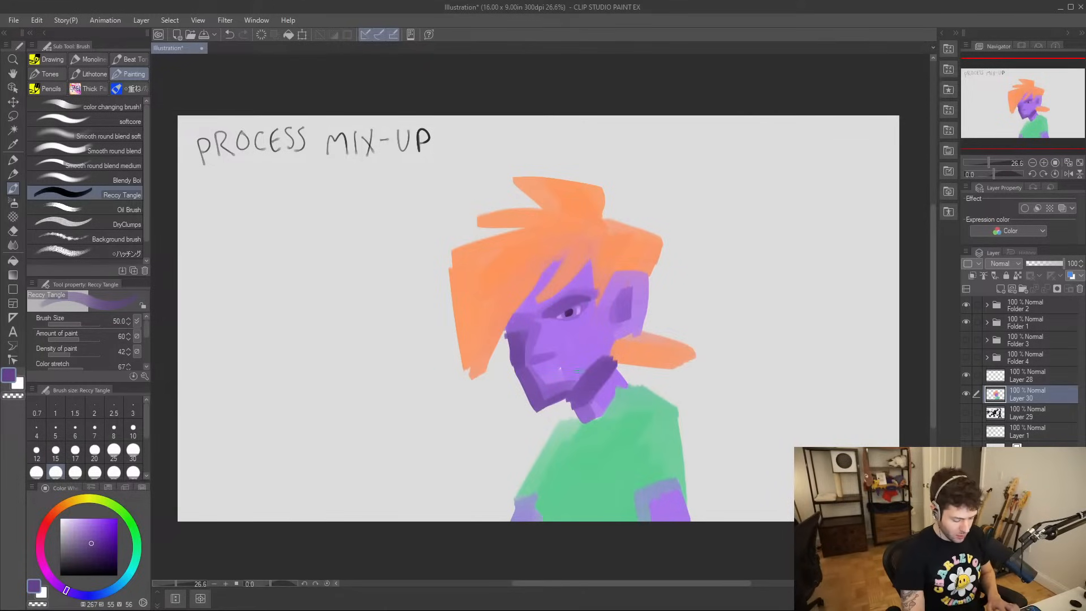
- Sample the lighter skin purples and repaint the cheek, chin and front of the face to narrow the shadows
left_click(560, 379, "alt")
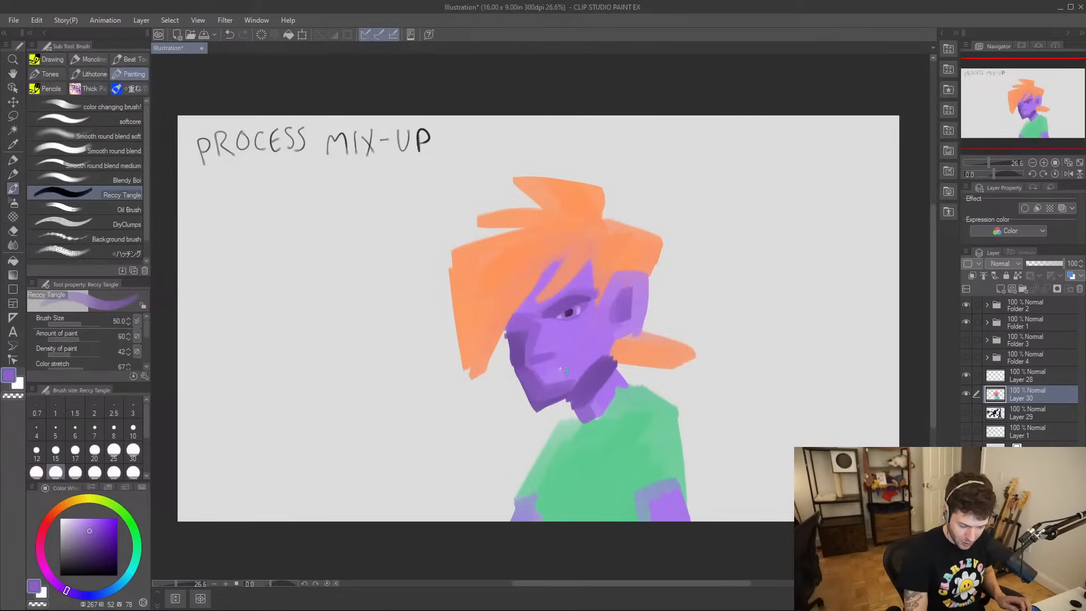
left_click_drag(580, 382, 598, 355)
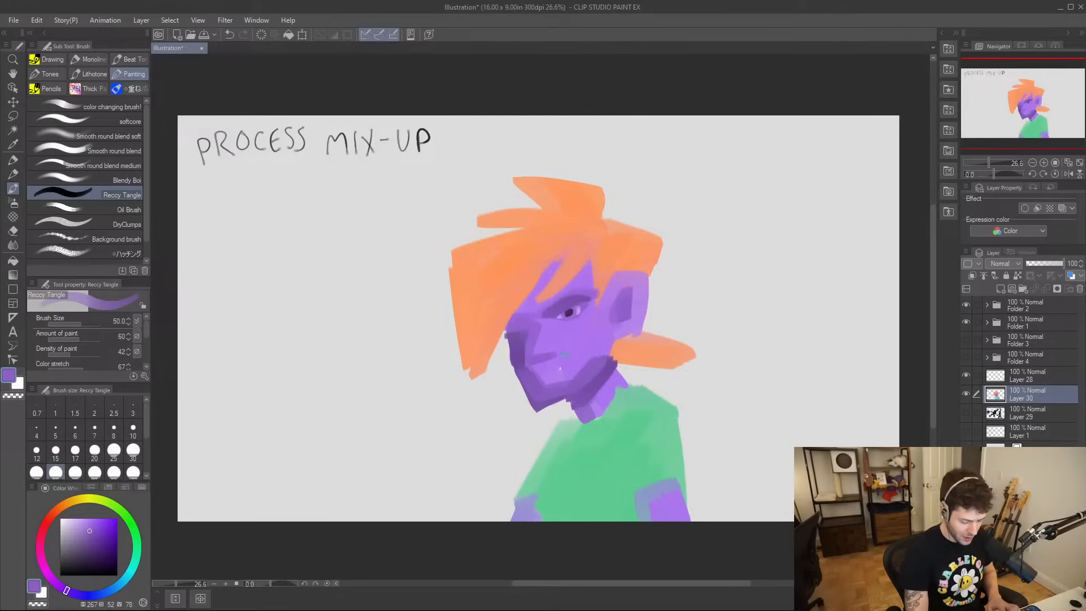
left_click(546, 373, "alt")
left_click_drag(537, 387, 585, 370)
left_click_drag(521, 332, 523, 387)
key("ctrl+z")
left_click_drag(523, 329, 522, 376)
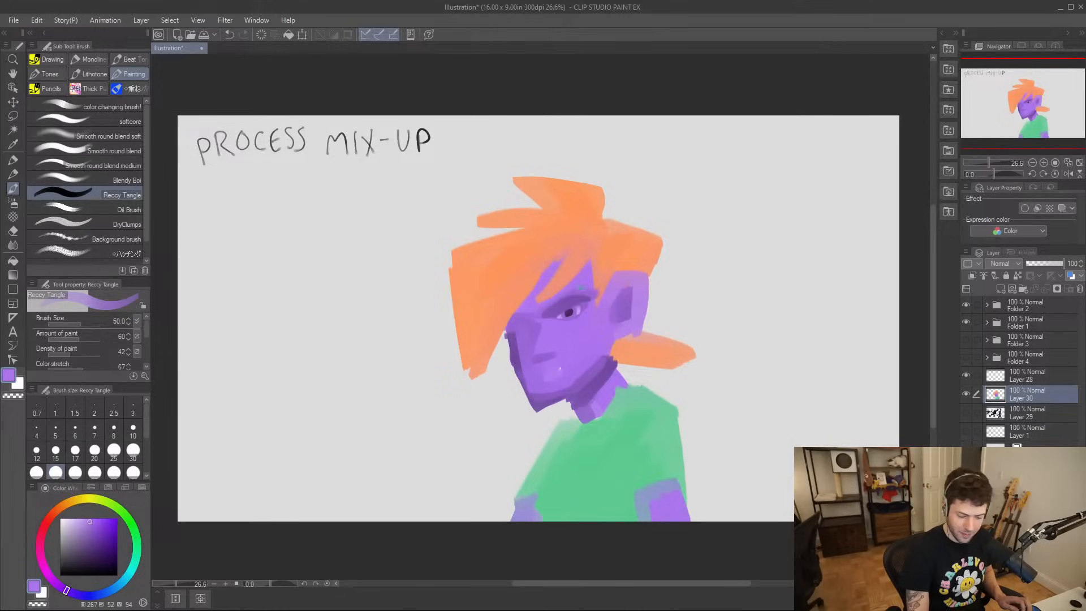
- Sample the ponytail's orange and extend its base down behind the jaw
left_click(613, 361, "alt")
left_click_drag(615, 362, 624, 370)
key("ctrl+z")
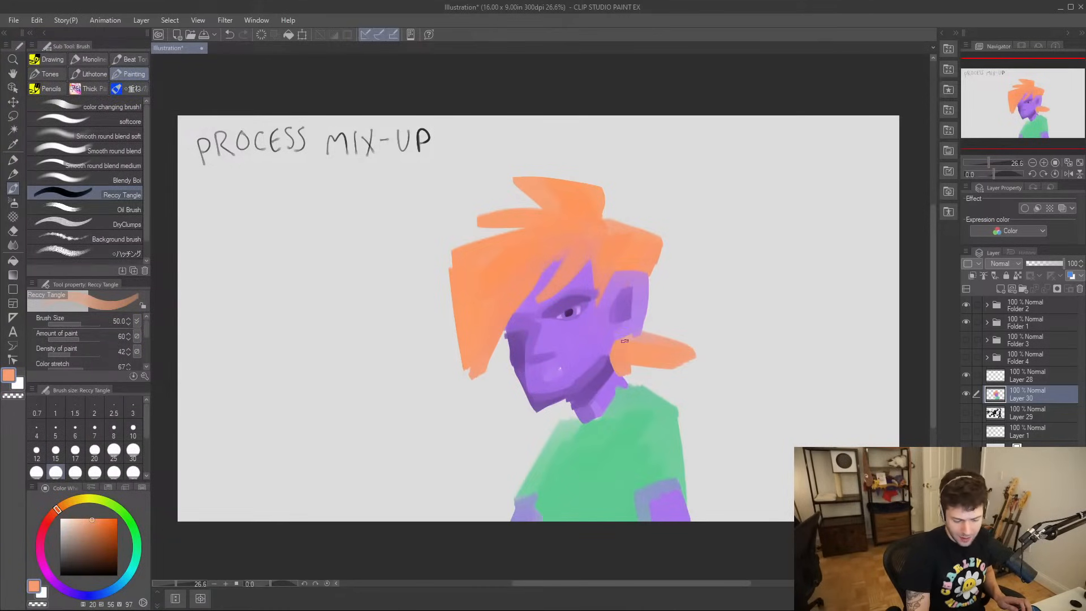
- Choose a dark green and paint a vertical fold separating the sleeve from the shirt's torso
key("i")
left_click(620, 472)
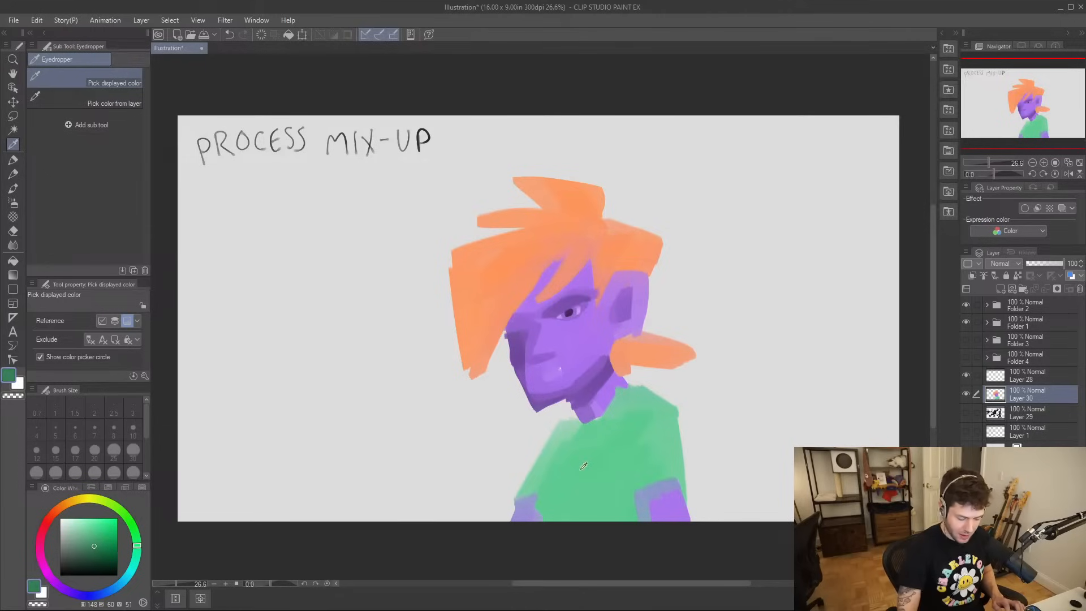
key("b")
left_click_drag(622, 453, 625, 498)
key("ctrl+z")
left_click_drag(622, 446, 627, 521)
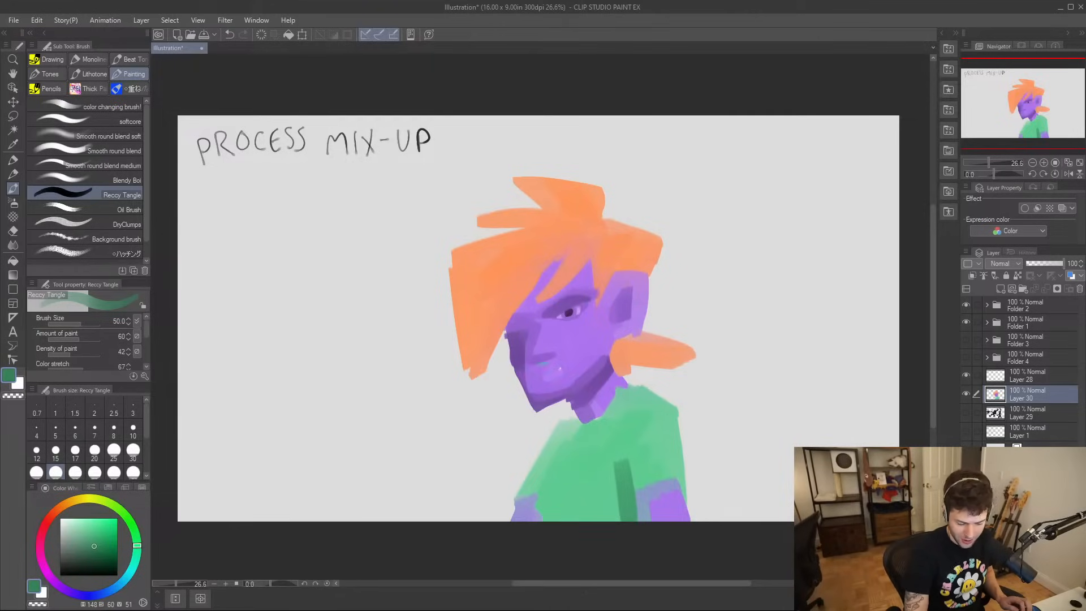
- Sample a dark purple from the chin, reduce the brush size to 25, and paint a slanted mouth line
left_click(547, 395, "alt")
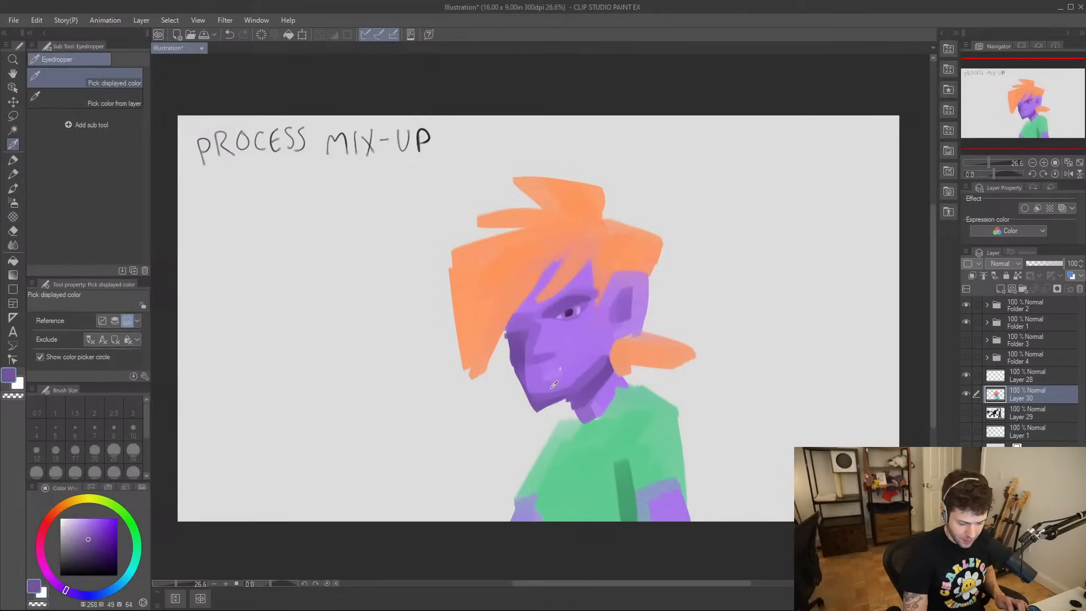
left_click_drag(546, 386, 572, 376)
key("ctrl+z")
key("ctrl+z")
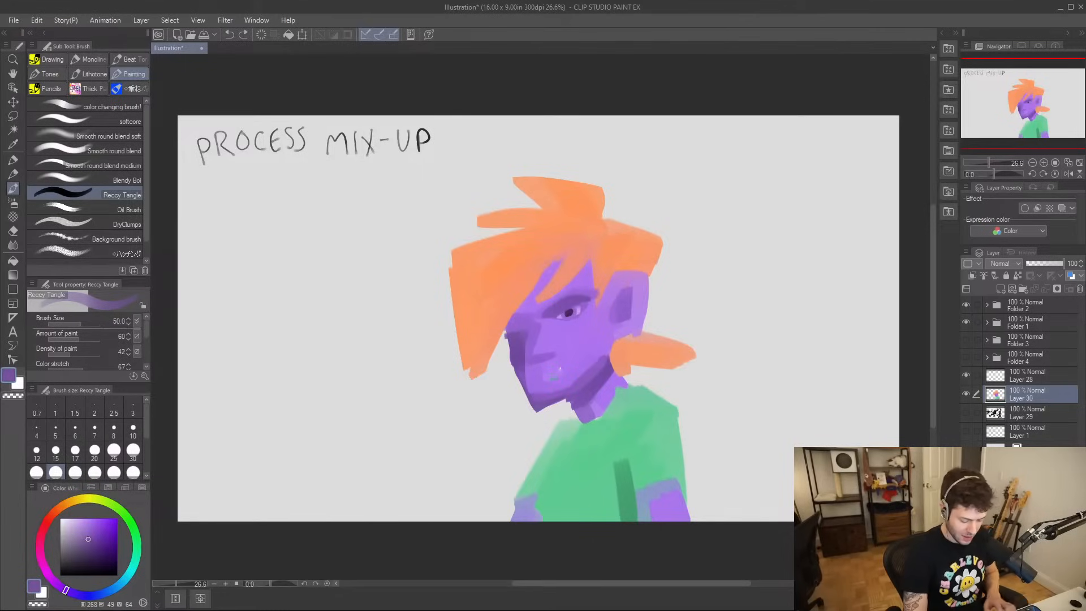
key("p")
key("b")
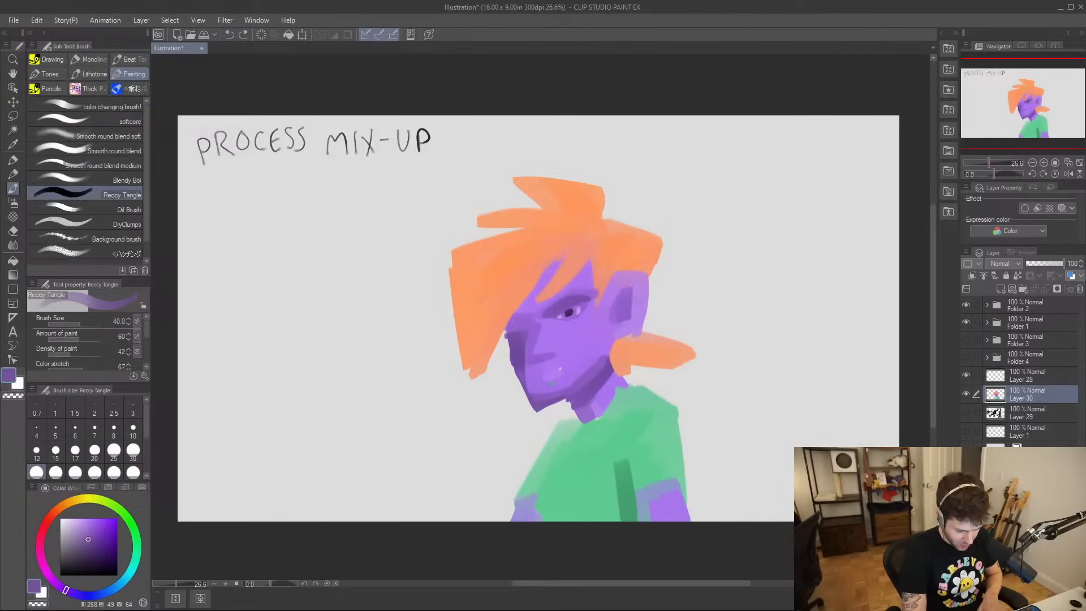
left_click_drag(531, 391, 572, 368)
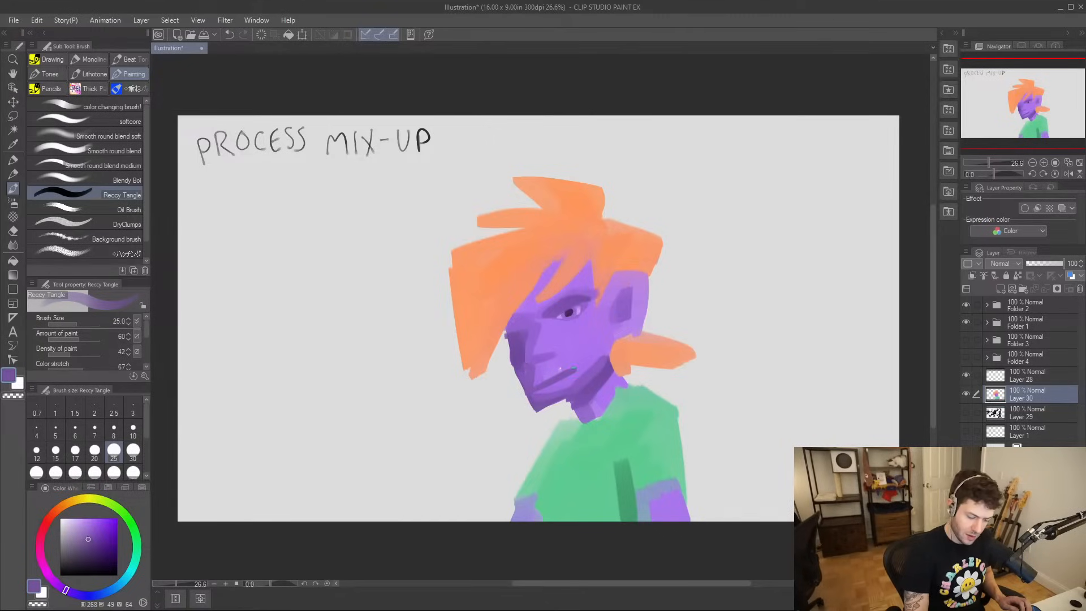
- Accent the mouth corner and the underside of the chin, and darken the inner ear
left_click_drag(558, 354, 577, 370)
key("ctrl+z")
left_click_drag(537, 409, 566, 401)
mouse_move(623, 314)
left_mouse_down()
mouse_move(621, 295)
mouse_move(614, 307)
left_mouse_up()
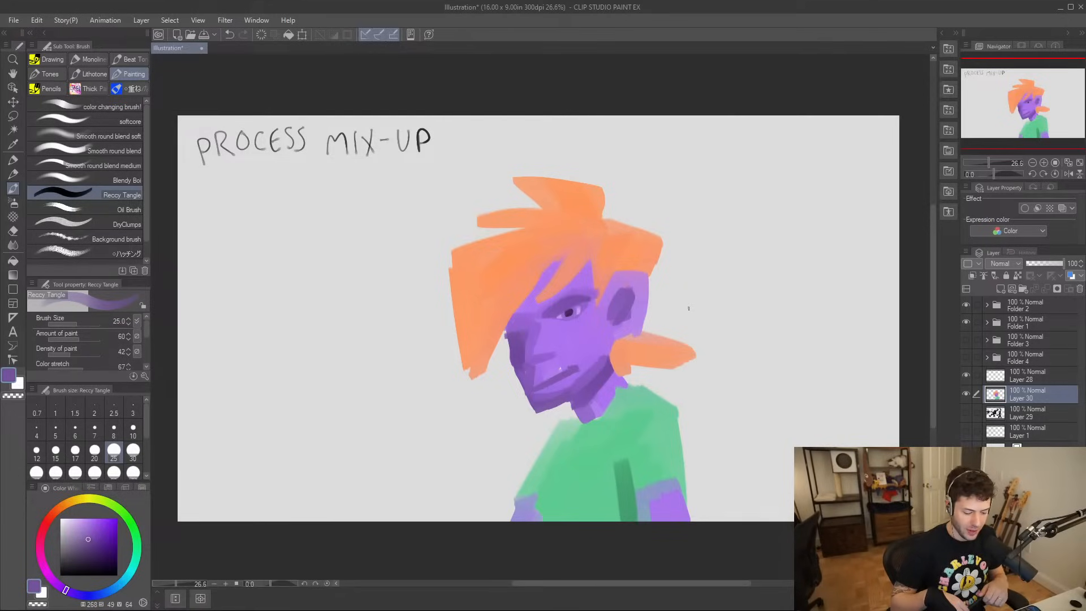
- Choose a medium green and paint a small cactus-like shape with two side arms in the empty space beside the portrait
left_click(119, 516)
left_click_drag(104, 536, 85, 523)
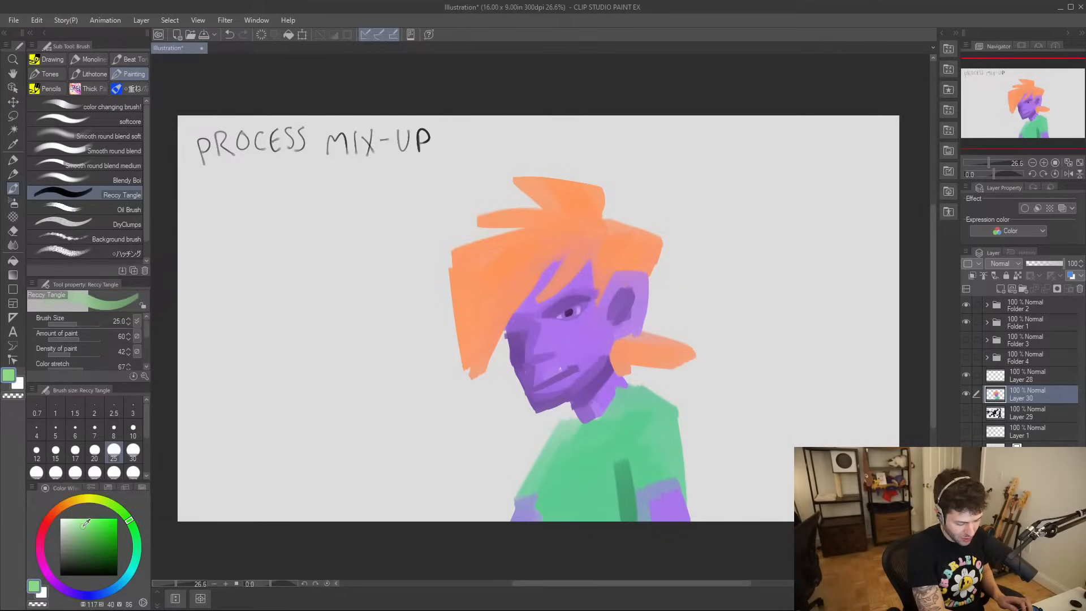
left_click(96, 535)
key("b")
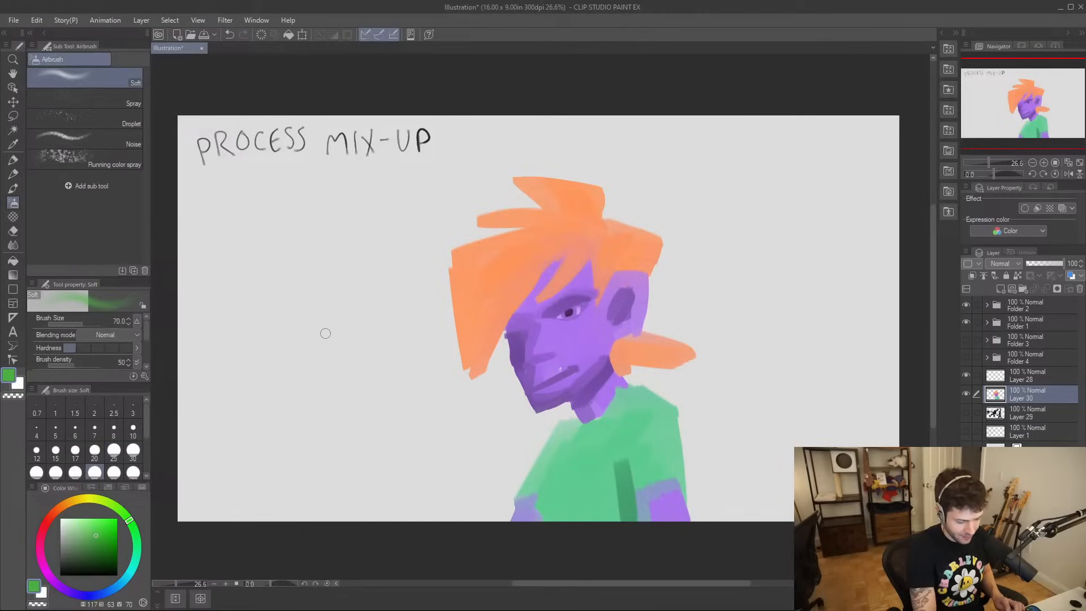
key("b")
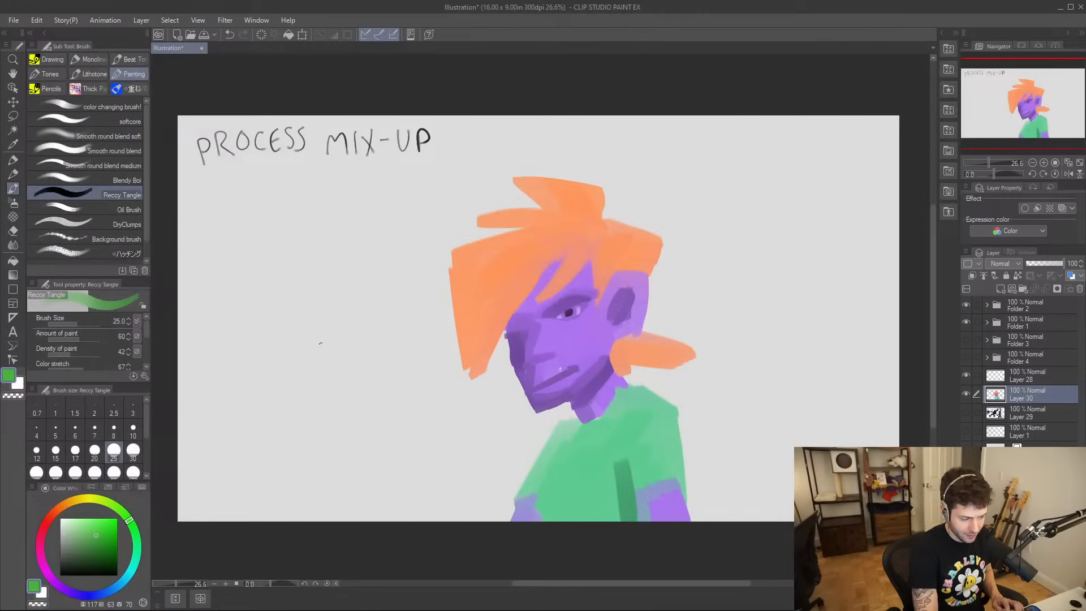
mouse_move(312, 347)
left_mouse_down()
mouse_move(295, 348)
mouse_move(319, 277)
mouse_move(325, 350)
mouse_move(316, 280)
mouse_move(310, 334)
mouse_move(321, 309)
mouse_move(304, 337)
mouse_move(272, 334)
mouse_move(255, 310)
mouse_move(329, 323)
mouse_move(368, 312)
mouse_move(361, 321)
left_mouse_up()
key("ctrl+z")
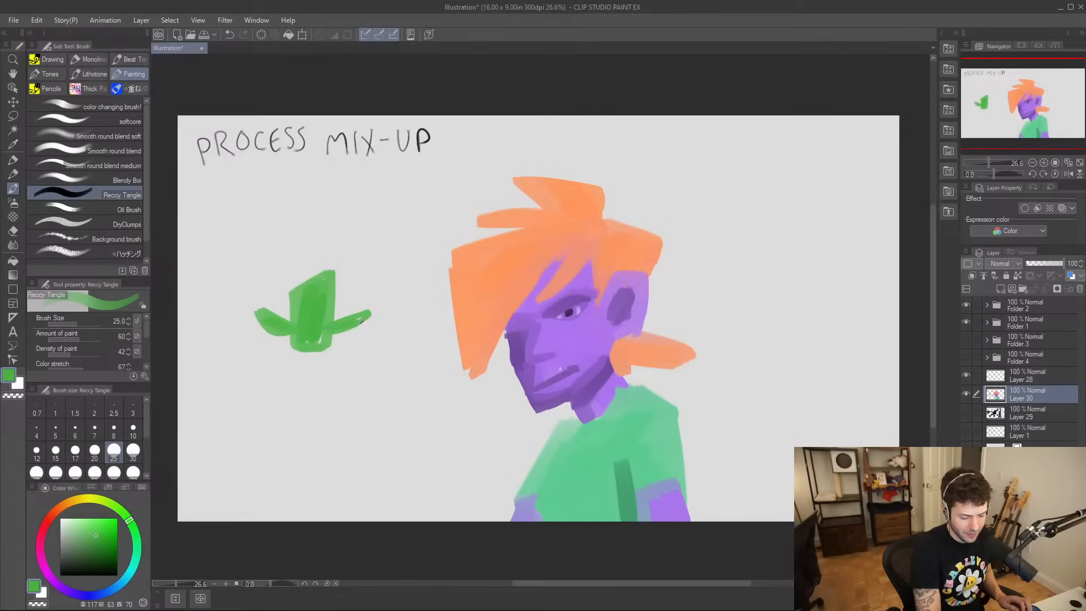
- Paint two upright bright yellow tufts on top of the green shape and dark olive patches on either side of it
left_click(94, 498)
left_click(97, 528)
left_click_drag(98, 528, 94, 522)
mouse_move(310, 286)
left_mouse_down()
mouse_move(306, 239)
mouse_move(307, 267)
left_mouse_up()
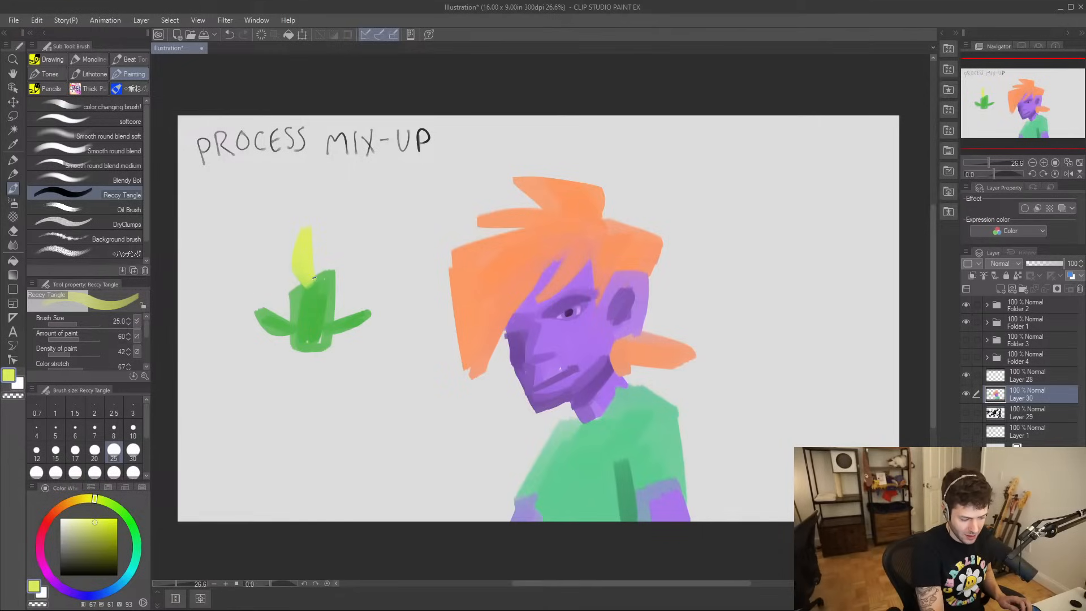
left_click(90, 551)
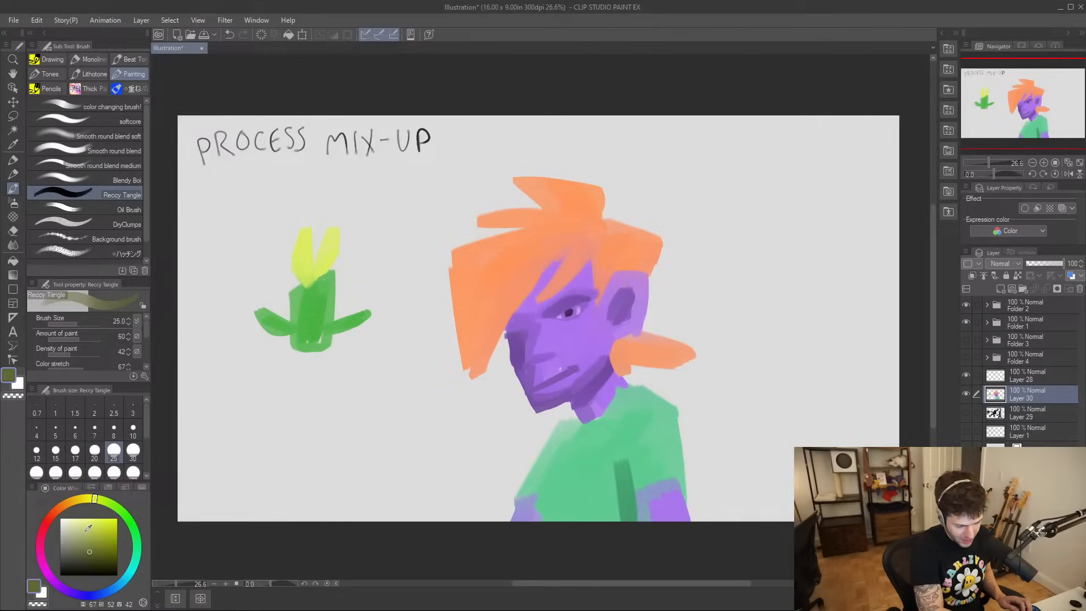
mouse_move(300, 276)
left_mouse_down()
mouse_move(280, 300)
mouse_move(283, 280)
mouse_move(289, 314)
mouse_move(280, 277)
mouse_move(346, 277)
mouse_move(336, 311)
left_mouse_up()
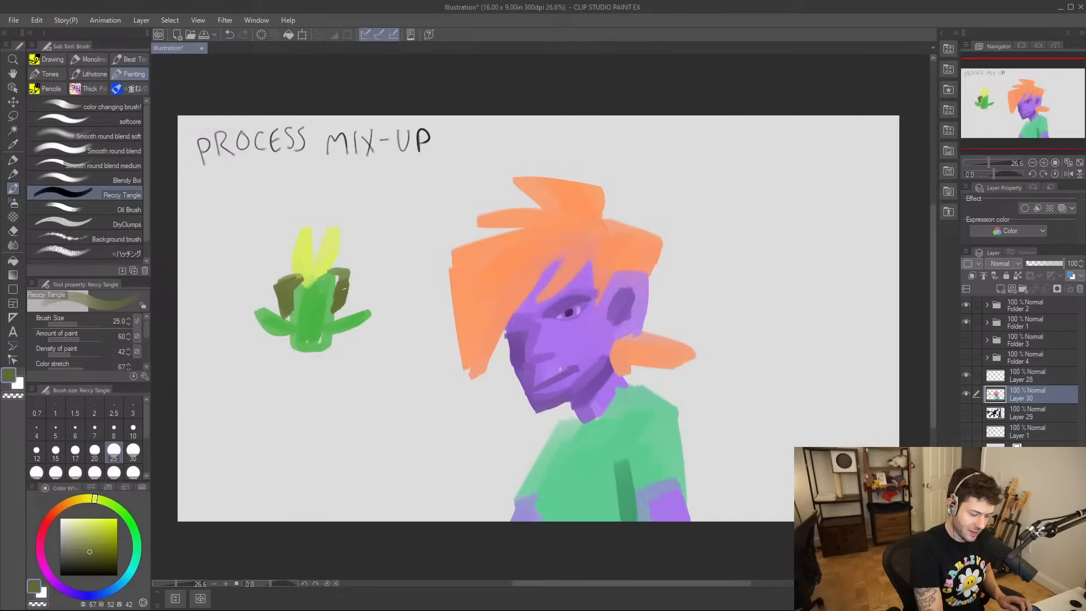
- Sample the medium green and extend the bottom of the shape downward into a jaw
left_click(306, 345, "alt")
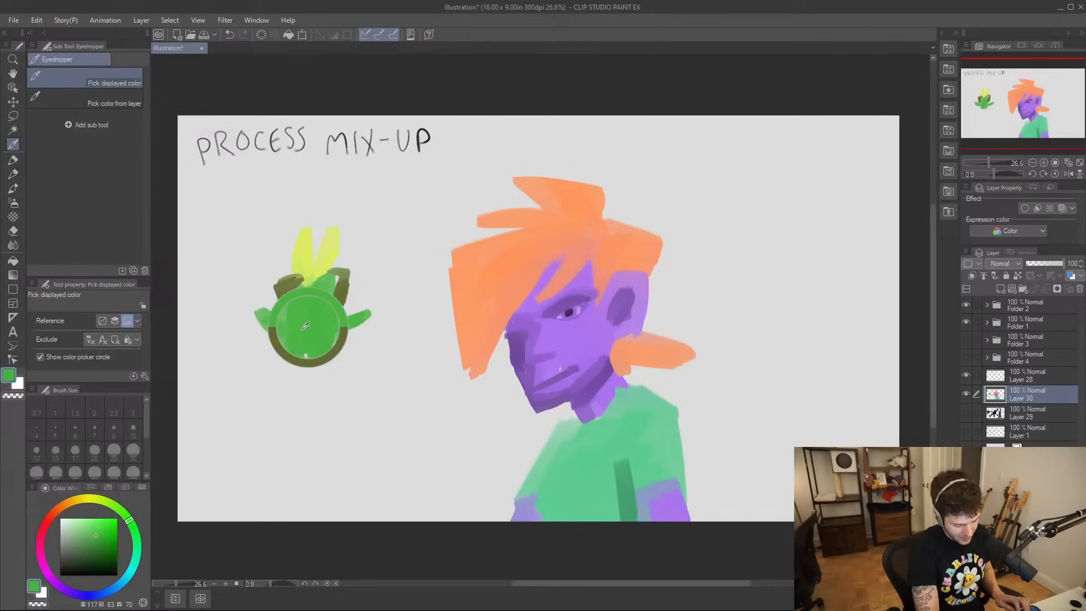
mouse_move(304, 355)
left_mouse_down()
mouse_move(303, 380)
mouse_move(315, 378)
mouse_move(287, 370)
mouse_move(332, 367)
mouse_move(321, 349)
mouse_move(297, 365)
mouse_move(307, 356)
left_mouse_up()
key("ctrl+z")
- Choose a darker green and shade the lower edge of the jaw and a brow band across the green face
left_click(94, 549)
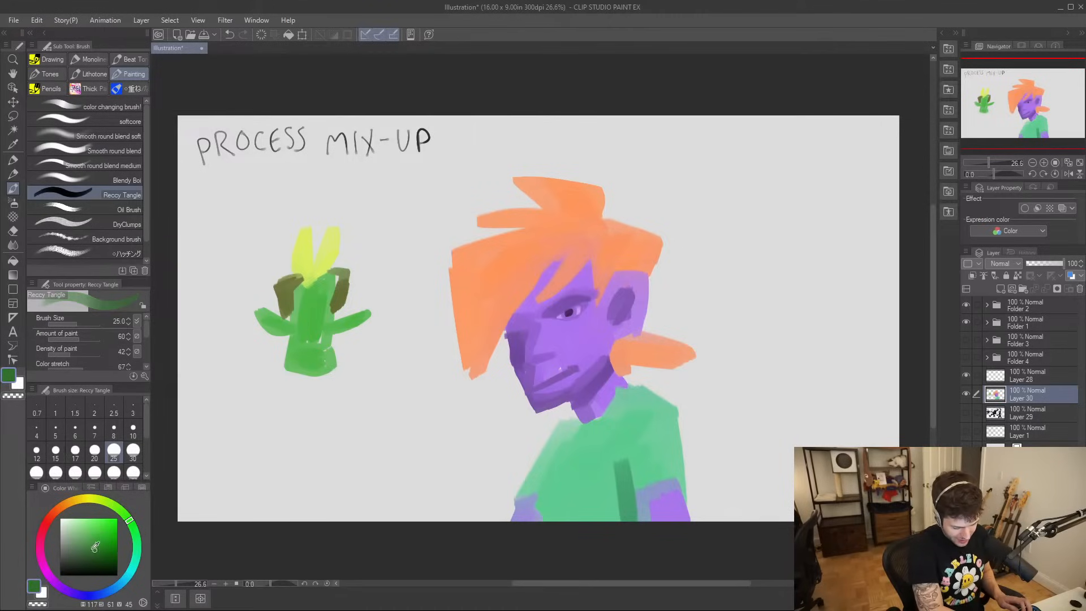
key("b")
key("b")
key("b")
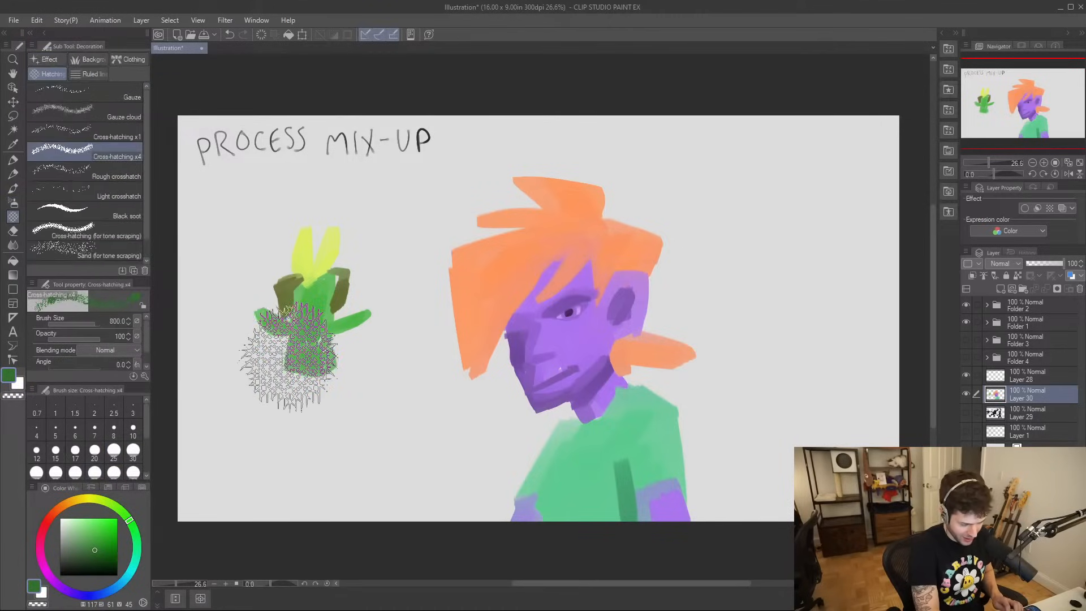
mouse_move(288, 340)
left_mouse_down()
mouse_move(302, 360)
mouse_move(327, 358)
mouse_move(289, 365)
mouse_move(320, 366)
mouse_move(334, 351)
left_mouse_up()
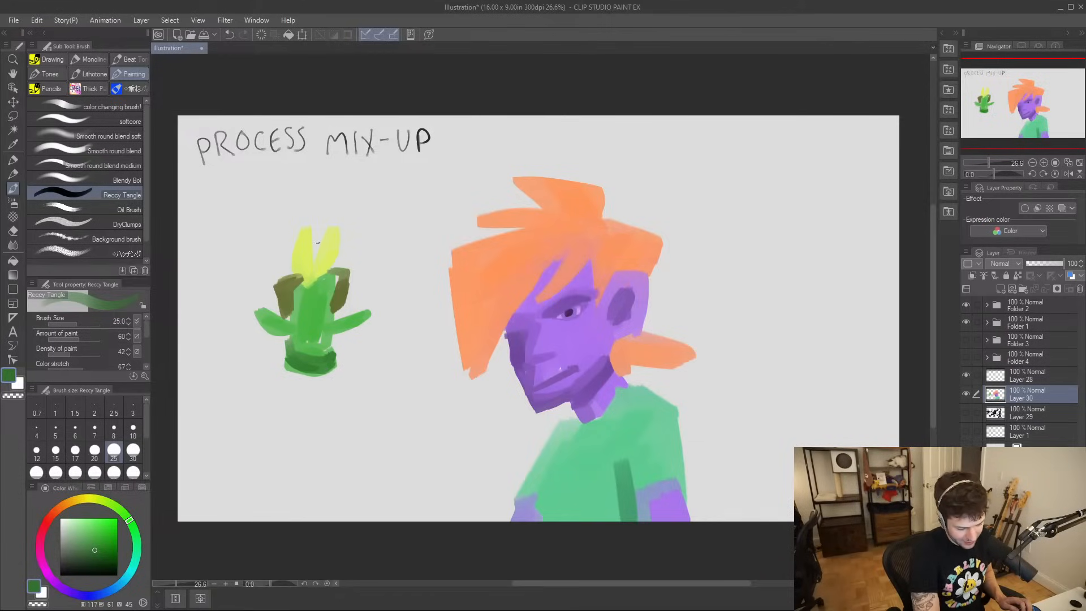
mouse_move(288, 310)
left_mouse_down()
mouse_move(323, 314)
mouse_move(294, 313)
mouse_move(336, 315)
mouse_move(316, 336)
left_mouse_up()
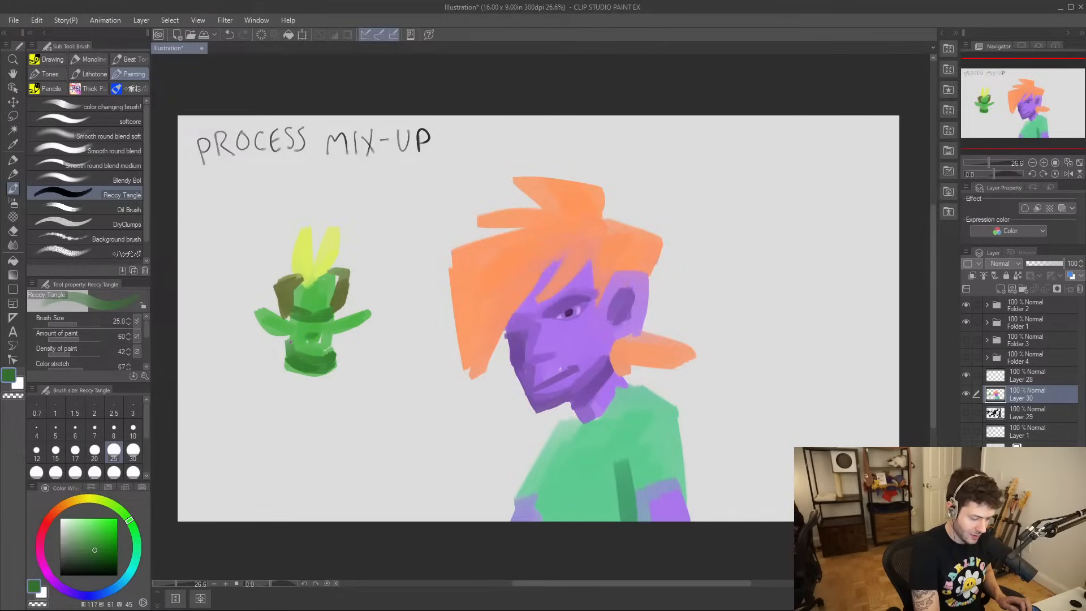
- Sample the light green from the face and paint over the area between the nose and the jaw
key("i")
left_click(313, 344)
key("b")
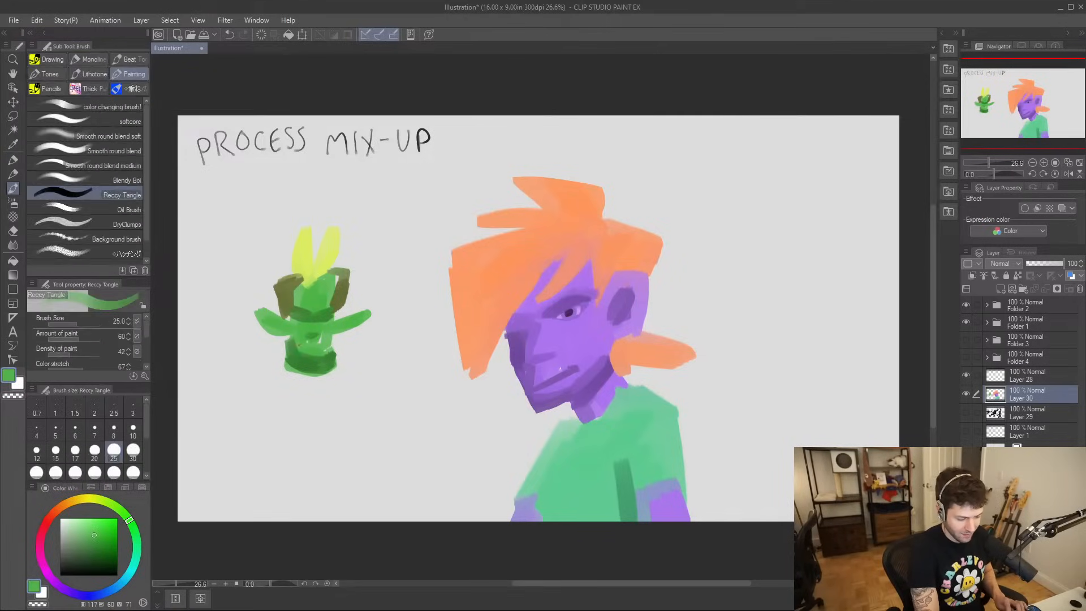
mouse_move(292, 335)
left_mouse_down()
mouse_move(295, 357)
mouse_move(323, 355)
left_mouse_up()
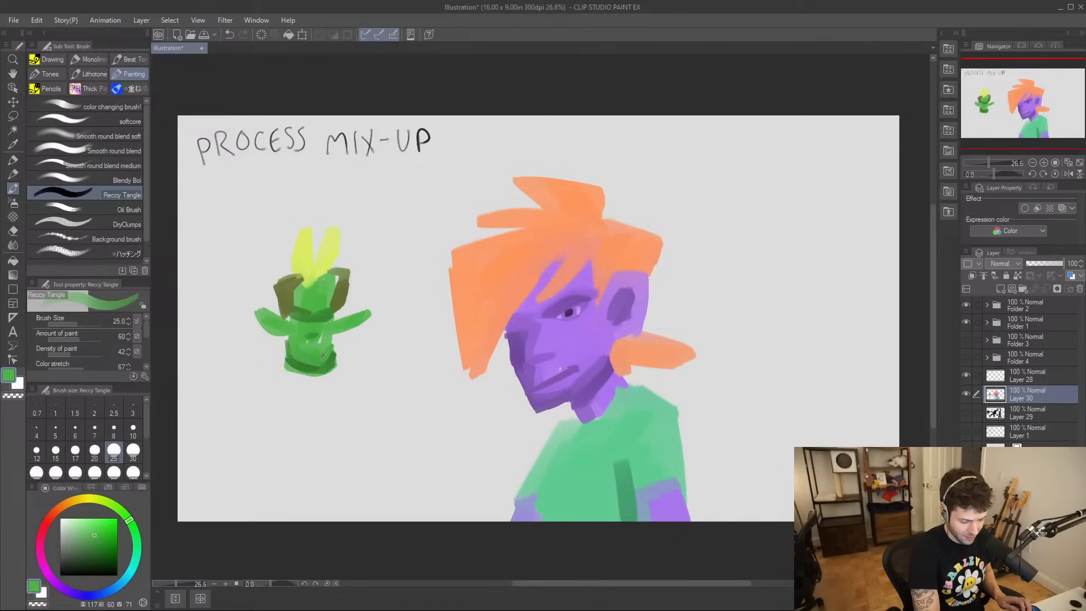
- Sample the dark green, reduce the brush size to 15, and paint a horizontal mouth line on the green face
left_click(308, 364, "alt")
key("bracketleft")
key("bracketleft")
key("bracketleft")
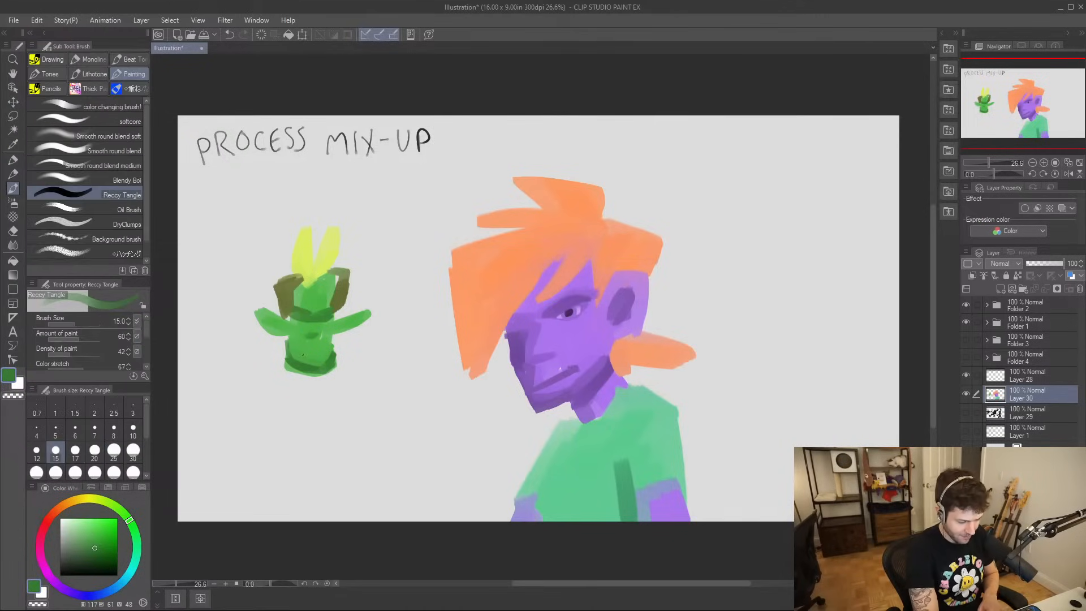
left_click_drag(302, 355, 328, 355)
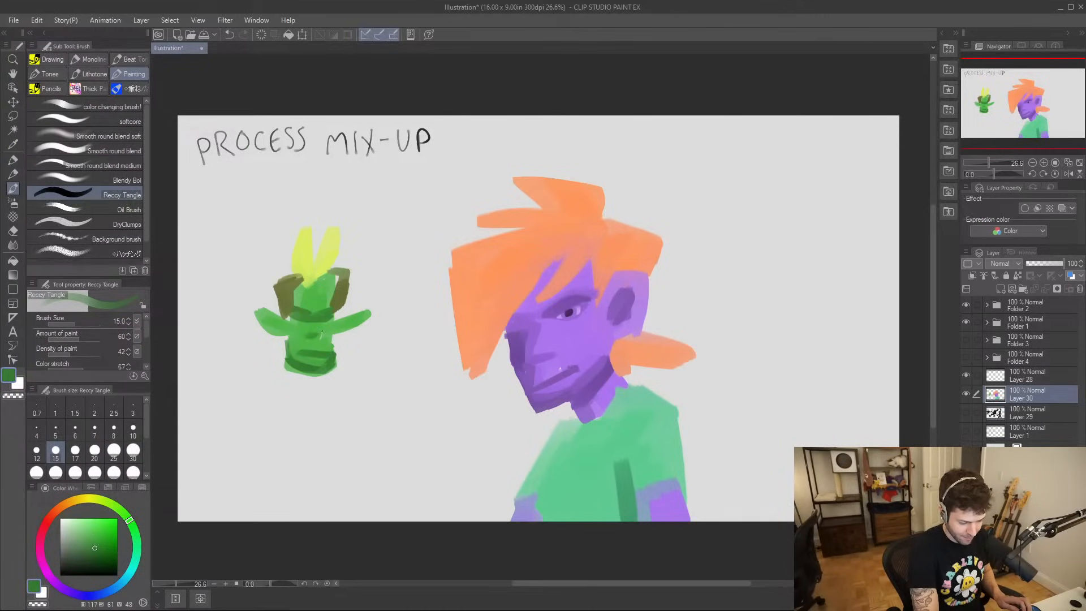
- Reshape the side arms into pointed ears with sampled light green, and define the sides of the face in darker green
left_click(306, 300, "alt")
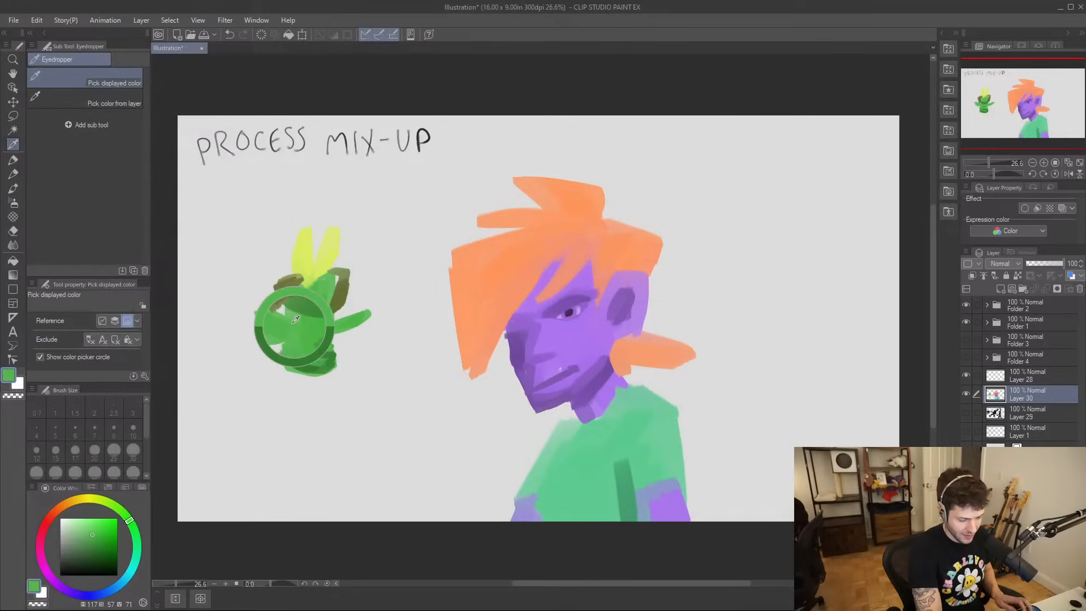
mouse_move(258, 309)
left_mouse_down()
mouse_move(262, 330)
mouse_move(288, 339)
mouse_move(371, 311)
mouse_move(344, 338)
mouse_move(360, 326)
left_mouse_up()
left_click(305, 315, "alt")
mouse_move(287, 322)
left_mouse_down()
mouse_move(289, 347)
mouse_move(334, 347)
mouse_move(285, 386)
left_mouse_up()
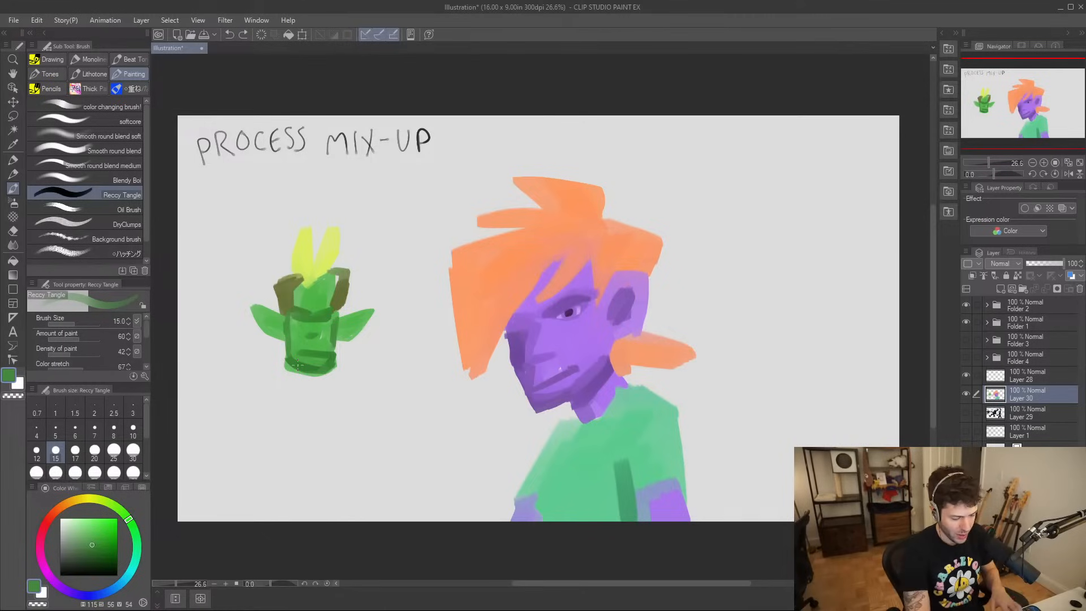
- Sample the tuft's yellow, darken it to an olive yellow, and outline both tufts with pointed tips and shaded bases
left_click(329, 255, "alt")
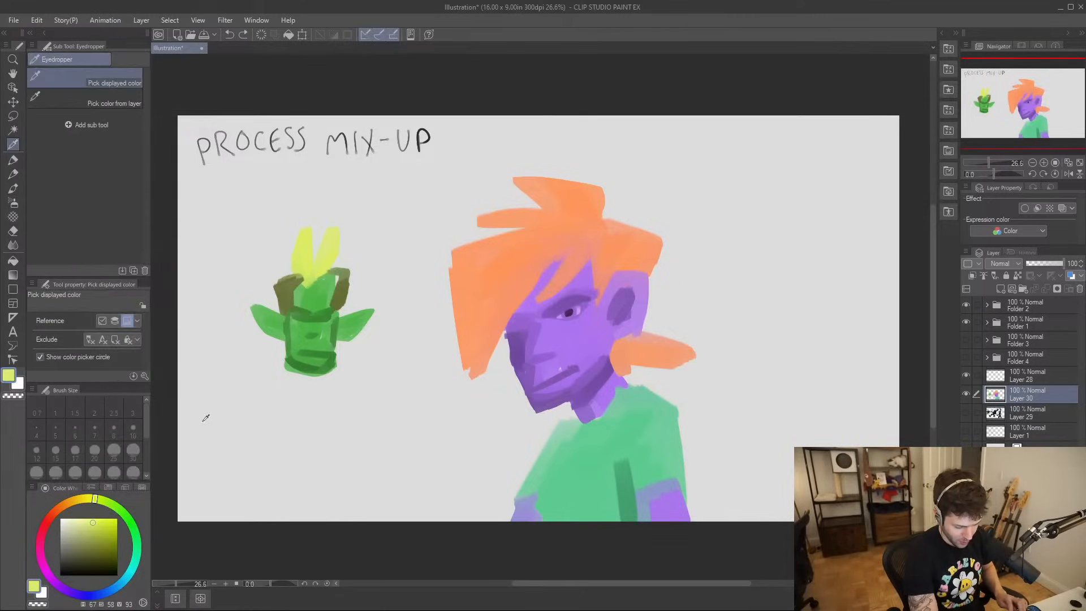
left_click(99, 536)
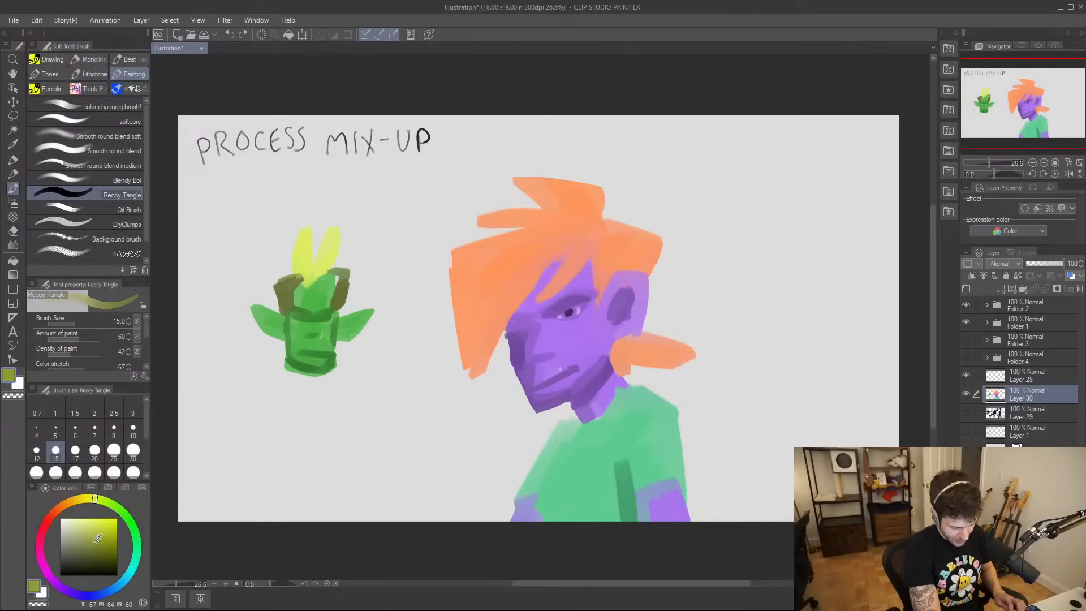
key("b")
key("b")
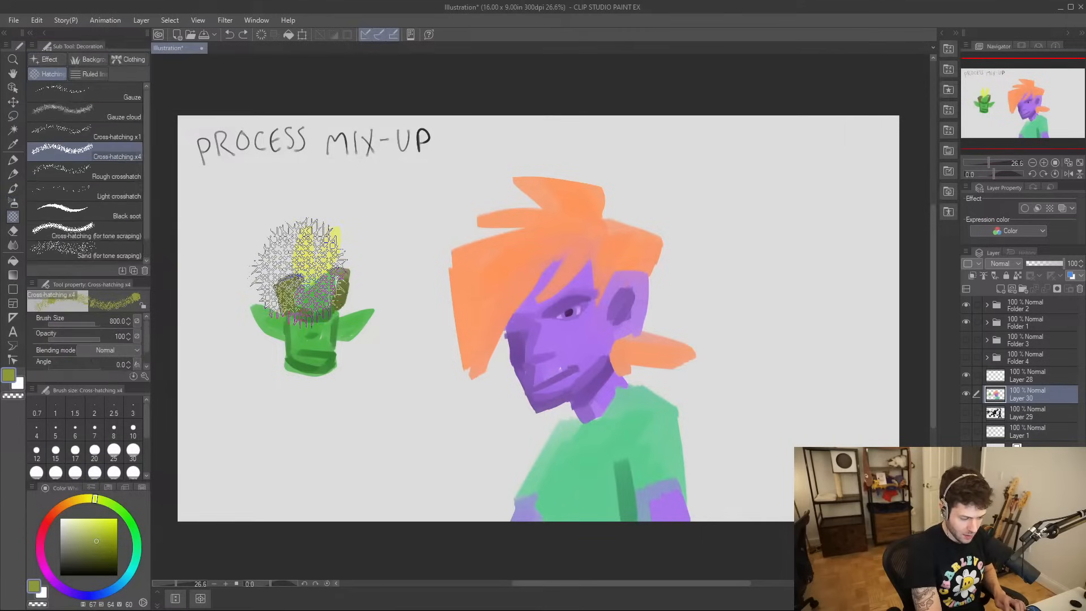
key("b")
mouse_move(294, 268)
left_mouse_down()
mouse_move(310, 280)
mouse_move(308, 265)
mouse_move(294, 263)
mouse_move(308, 285)
mouse_move(331, 259)
mouse_move(318, 278)
mouse_move(311, 216)
mouse_move(309, 241)
mouse_move(338, 240)
mouse_move(331, 261)
left_mouse_up()
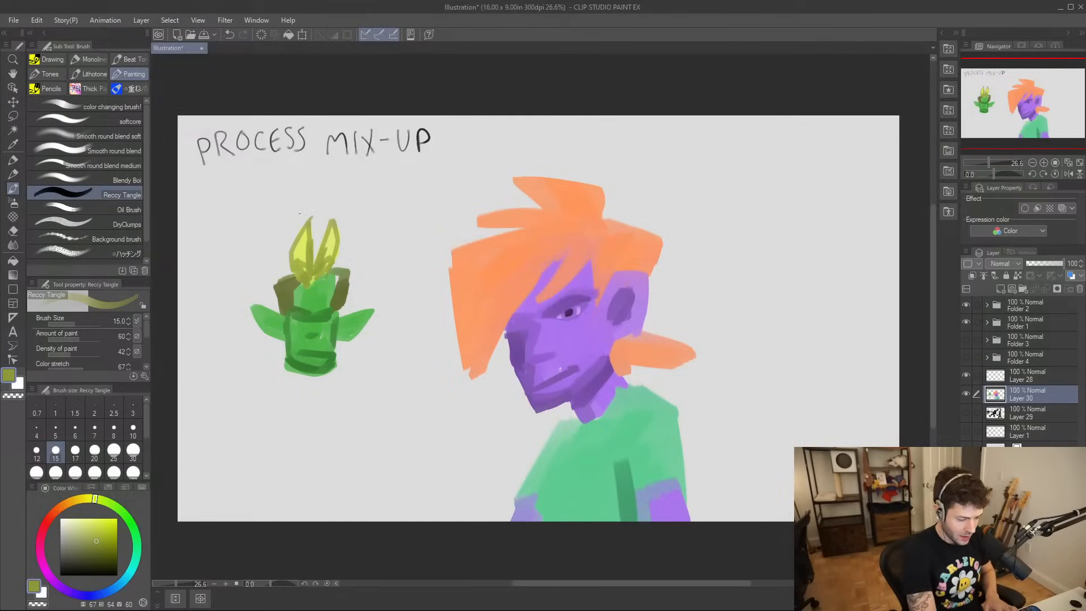
- Paint slanted bright yellow eyebrows across the green face and shade the eye sockets beneath them with sampled dark green
left_click(306, 249, "alt")
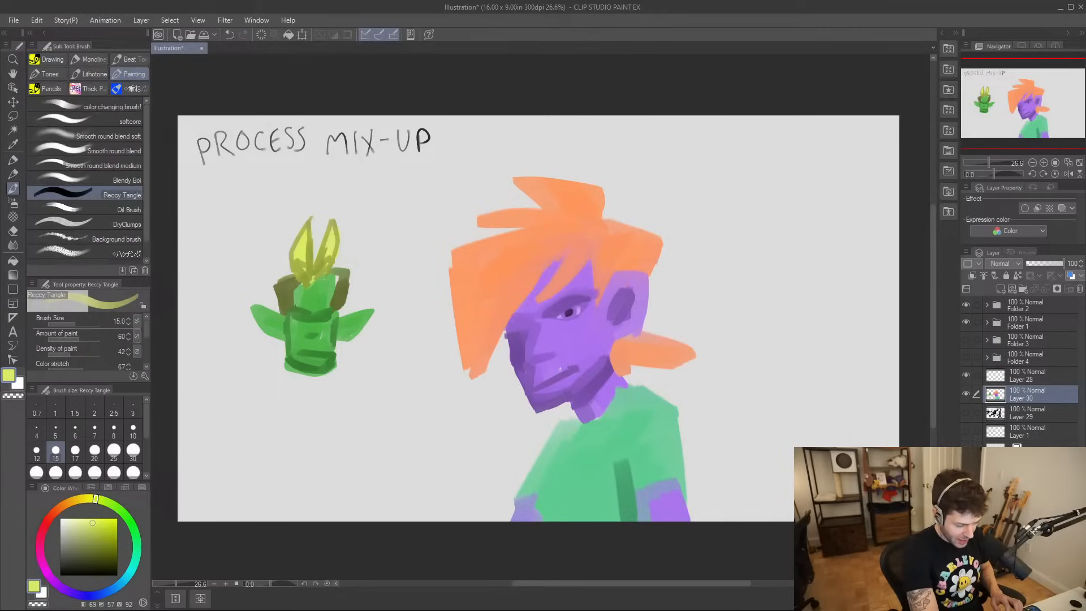
mouse_move(310, 310)
left_mouse_down()
mouse_move(274, 293)
mouse_move(304, 309)
mouse_move(354, 292)
mouse_move(318, 307)
mouse_move(345, 297)
left_mouse_up()
key("ctrl+z")
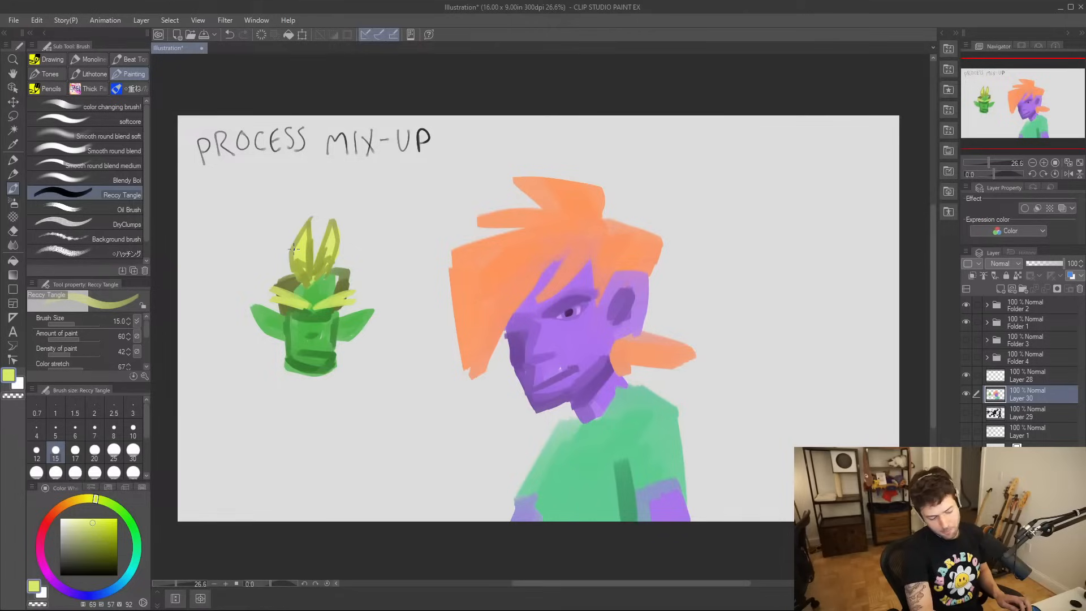
left_click(309, 320, "alt")
left_click_drag(293, 318, 330, 324)
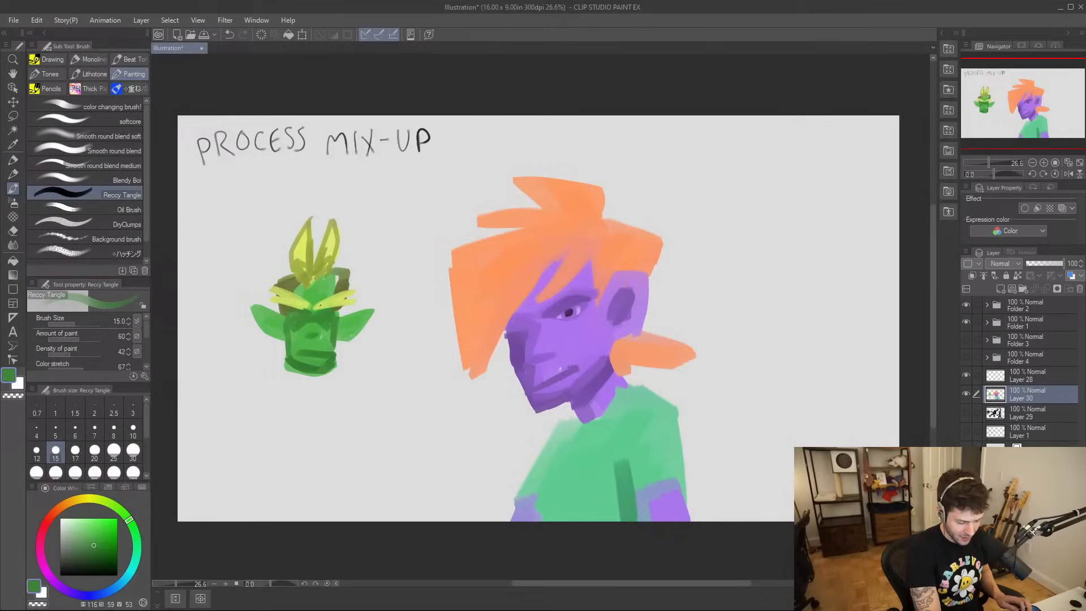
- Paint two pale green eyes beneath the eyebrows and choose black for the pupils
left_click_drag(83, 525, 77, 520)
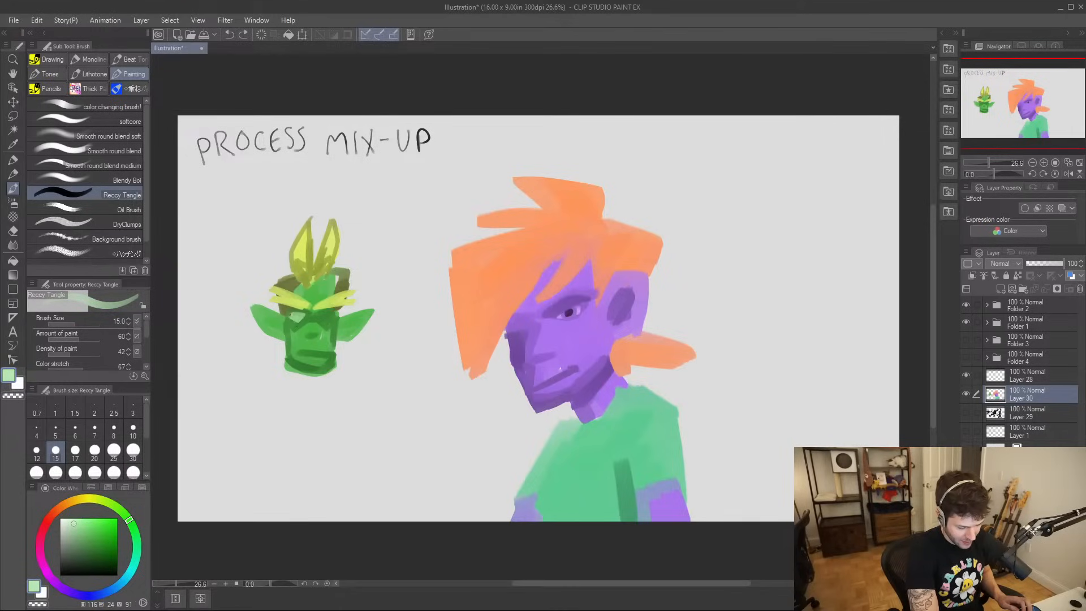
left_click_drag(317, 318, 329, 315)
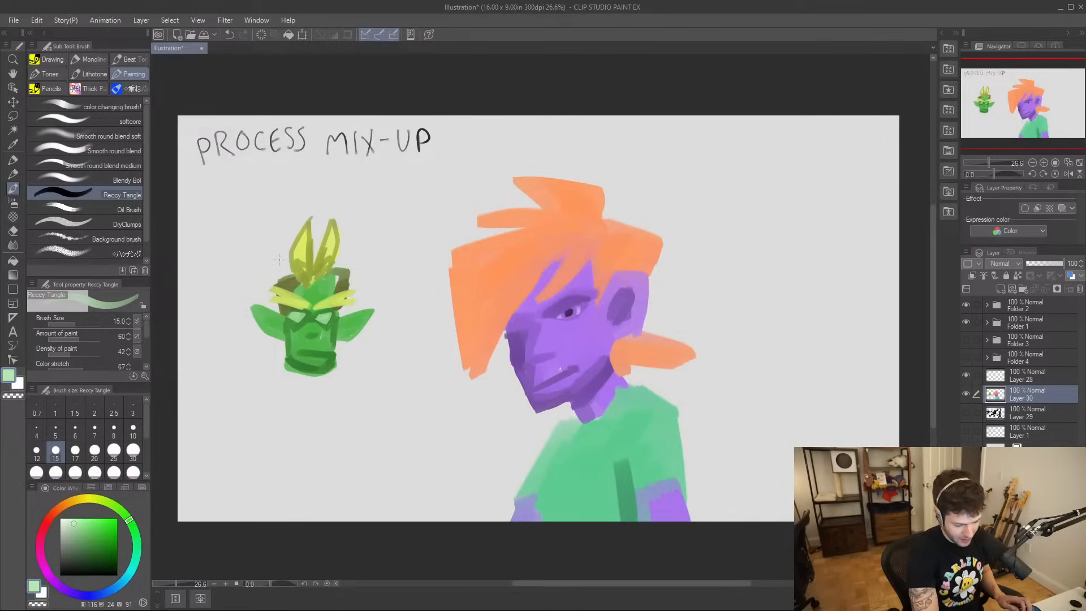
left_click_drag(79, 561, 60, 576)
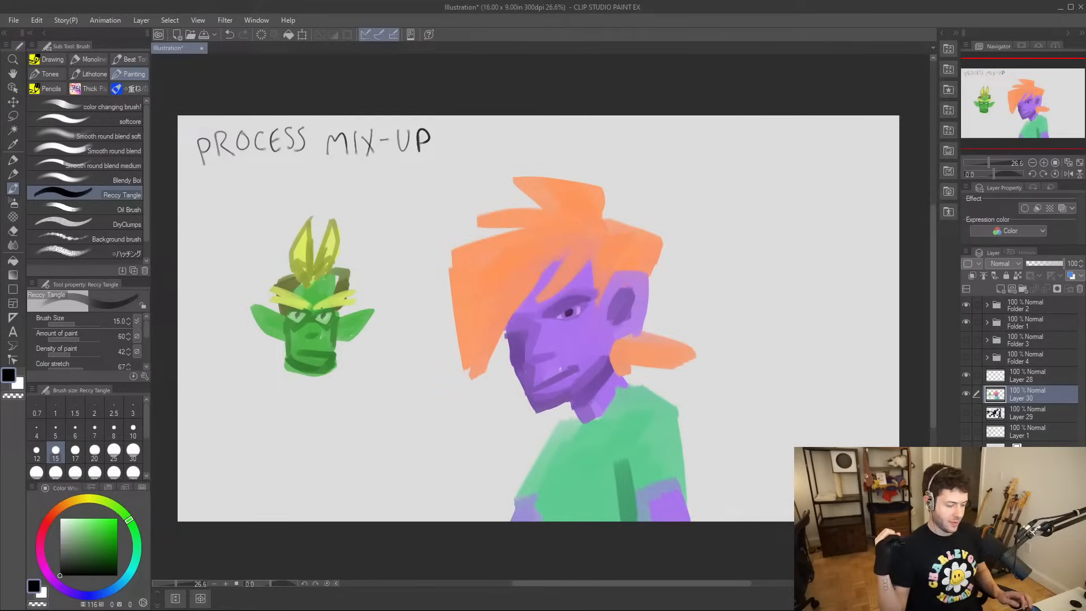
- Sample the dark olive and touch up the hair beside the green forehead
key("i")
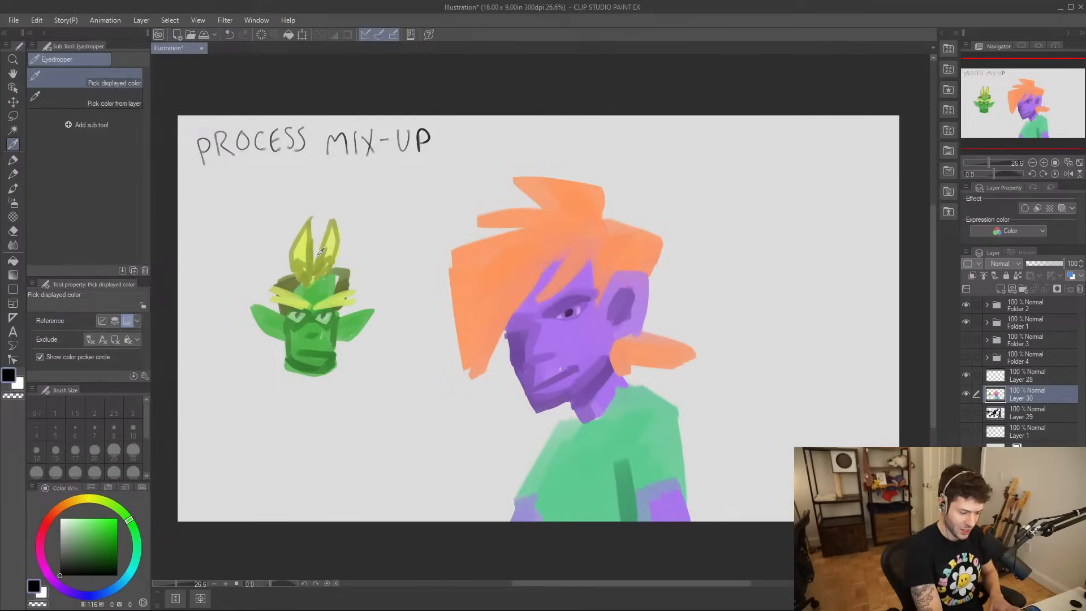
left_click(343, 282)
key("b")
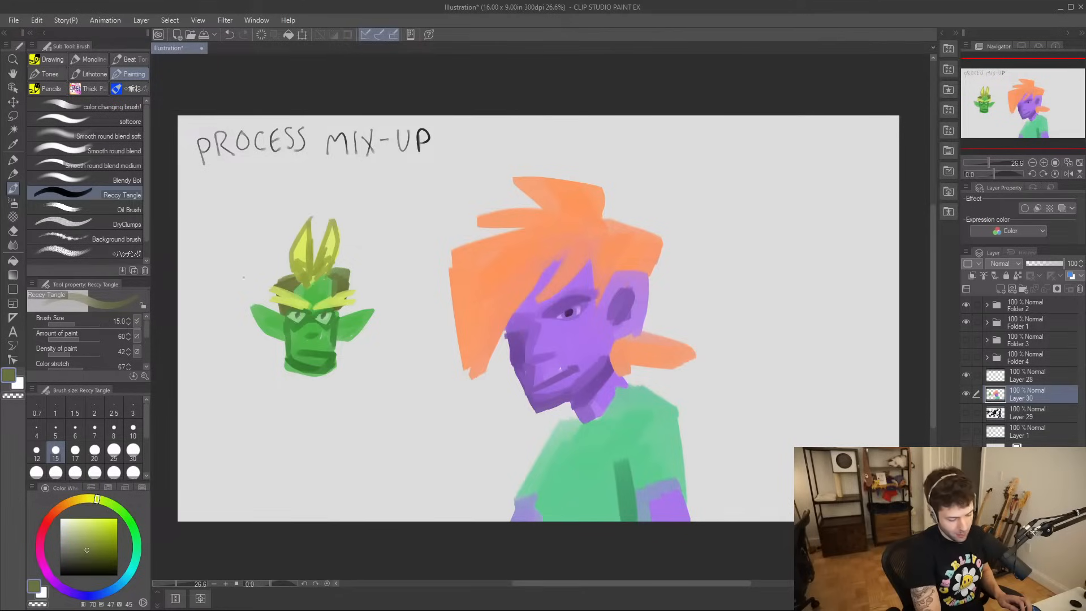
- Touch up the green lower face with sampled light green and shade the inner ears with a darker green
key("i")
left_click(292, 332)
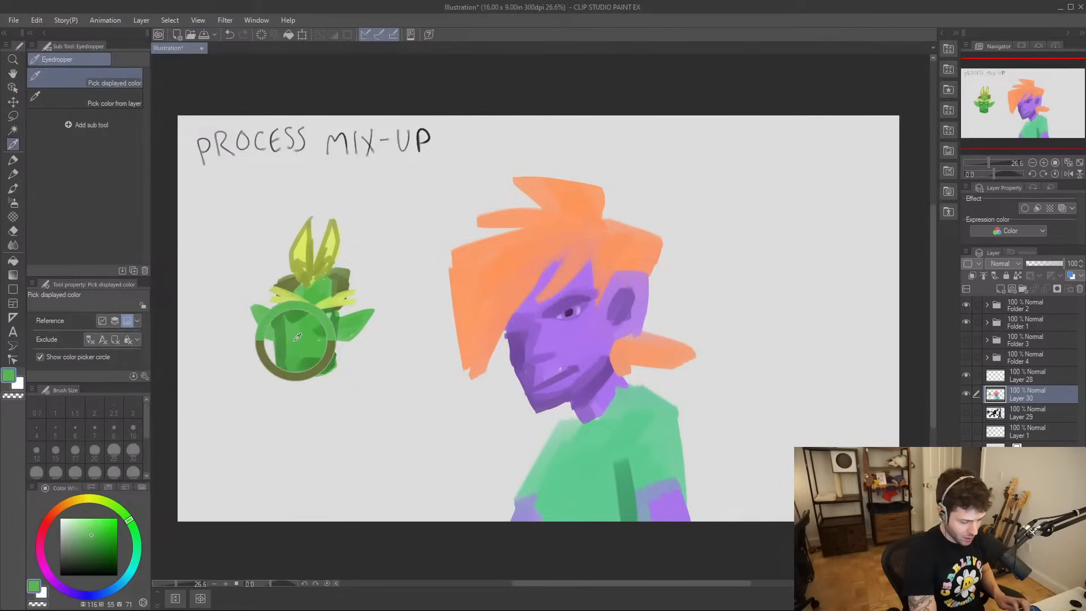
key("b")
key("ctrl+z")
mouse_move(316, 369)
left_mouse_down()
mouse_move(334, 357)
mouse_move(330, 344)
left_mouse_up()
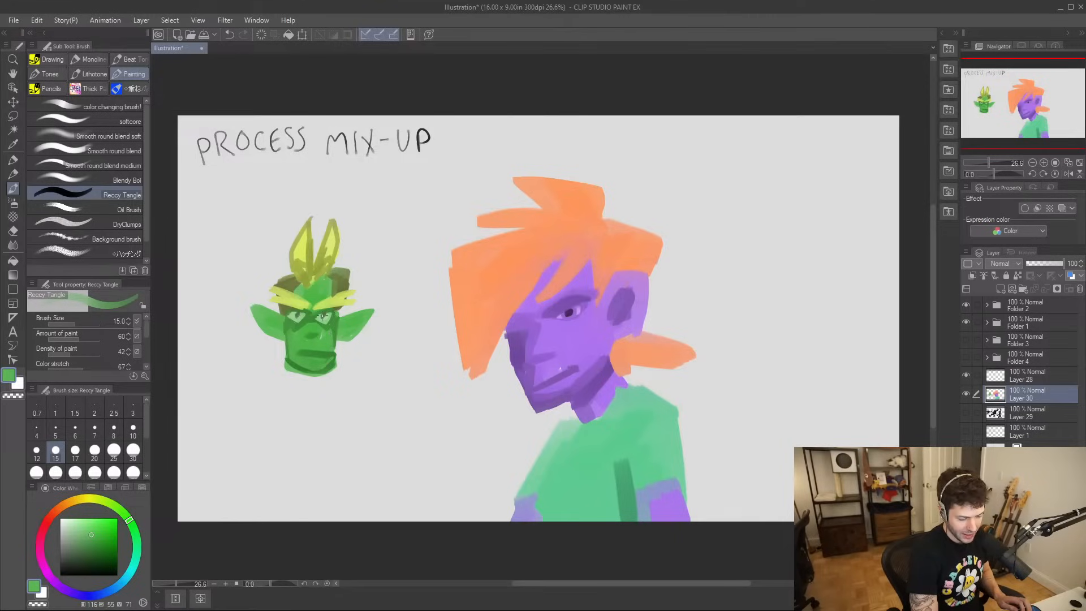
left_click(295, 328, "alt")
mouse_move(272, 327)
left_mouse_down()
mouse_move(281, 314)
mouse_move(284, 339)
mouse_move(355, 322)
mouse_move(345, 332)
left_mouse_up()
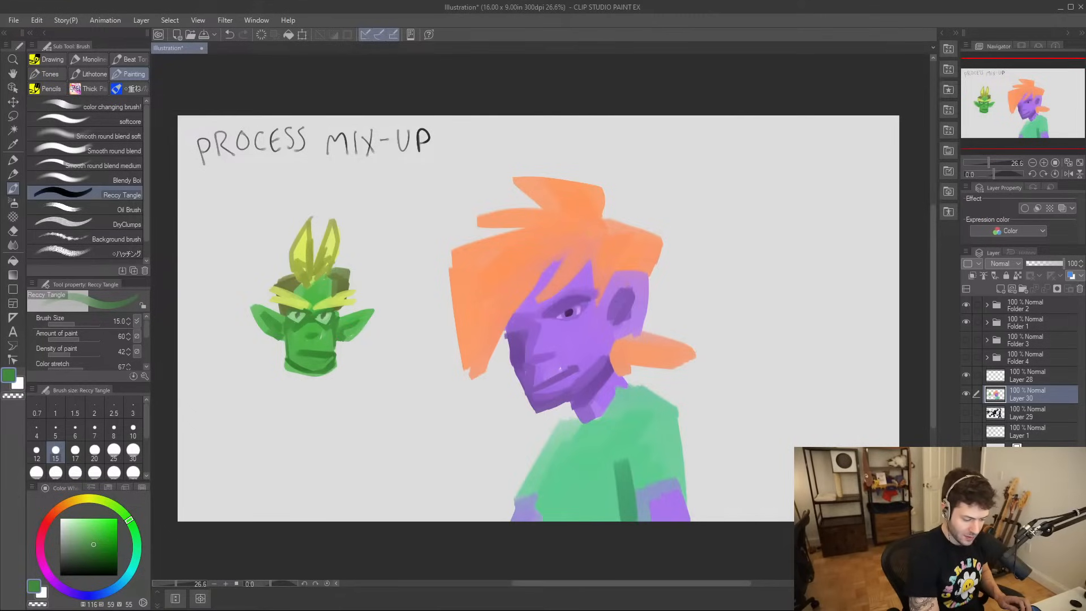
- Sample the olive hair color and paint short sideburns on both sides of the green face below the eyebrows
left_click(341, 279, "alt")
key("e")
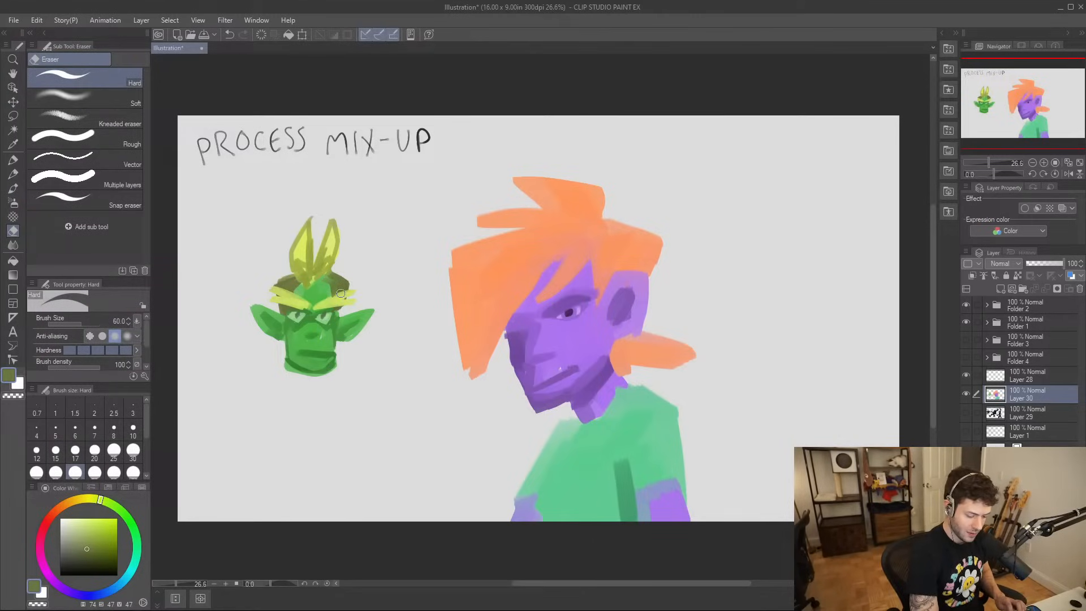
left_click(342, 283, "alt")
key("b")
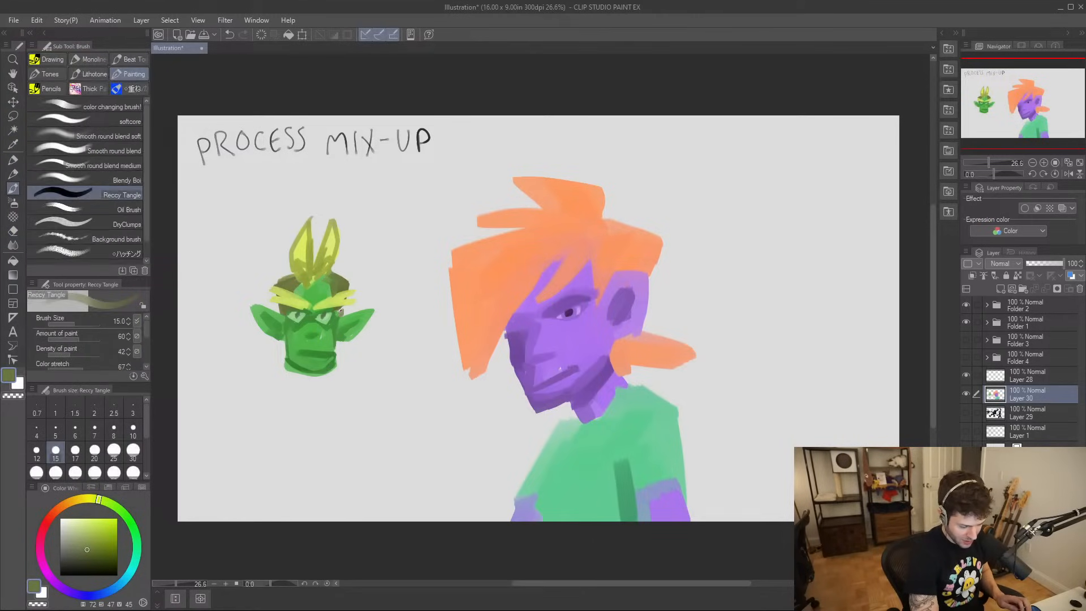
left_click_drag(280, 311, 279, 306)
left_click_drag(344, 299, 343, 314)
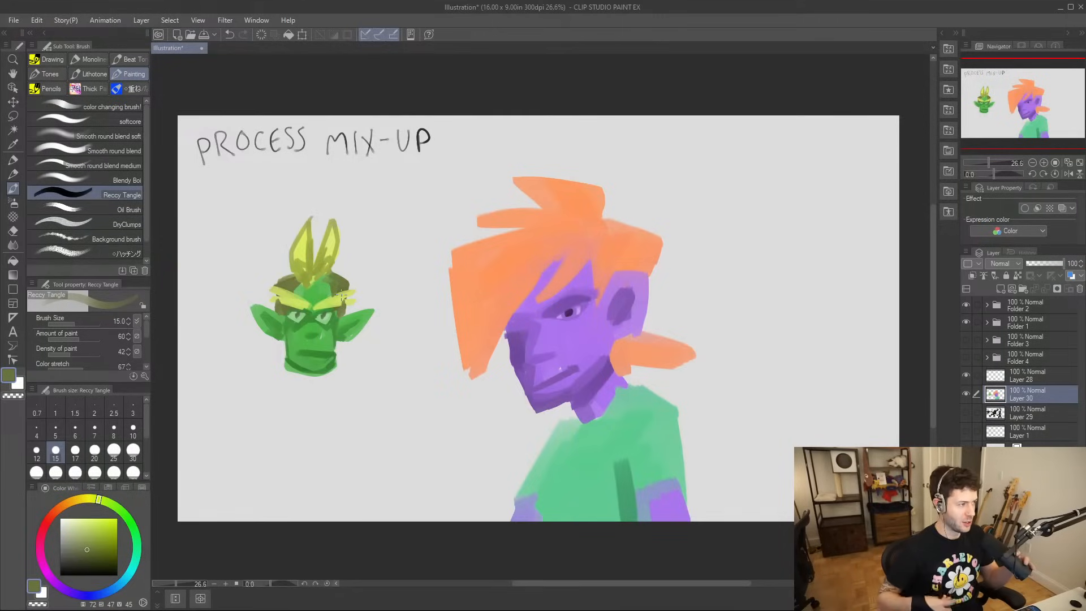